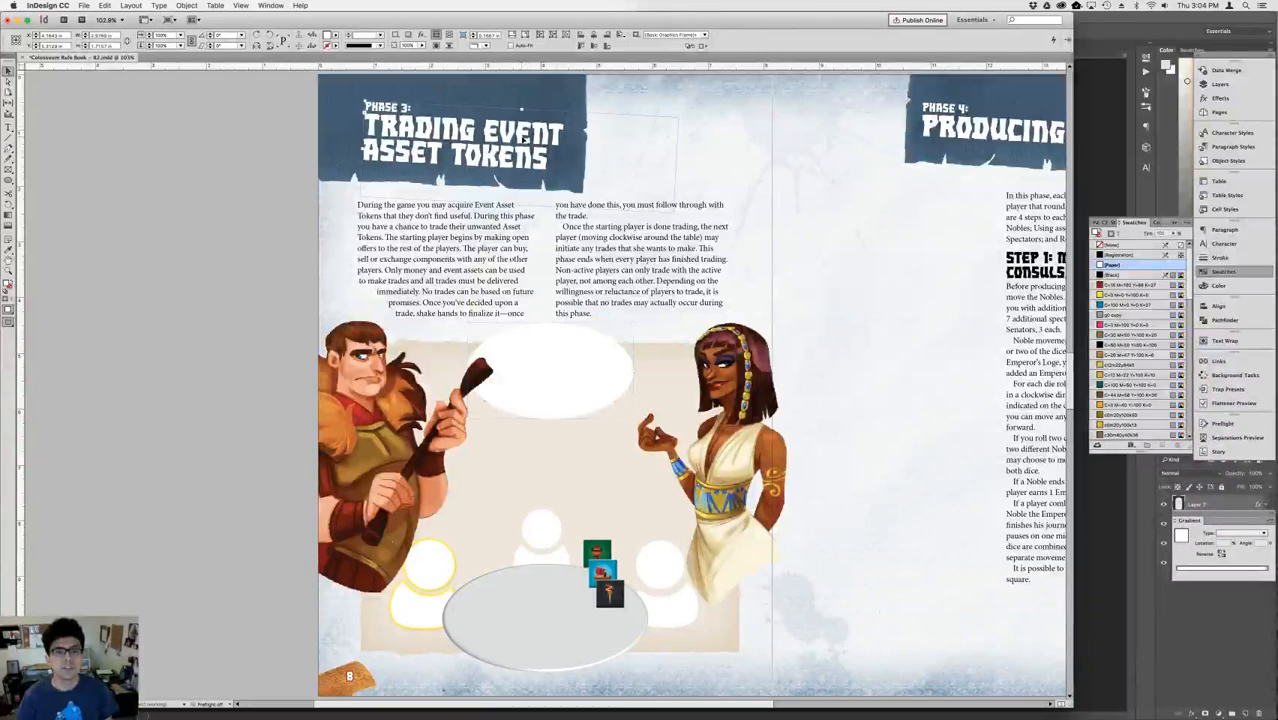
# Widen the Phase 3 heading's text frame until the title fits on one line, shift it slightly left and rotate it level.
pyautogui.moveTo(677, 165); pyautogui.dragTo(762, 169)
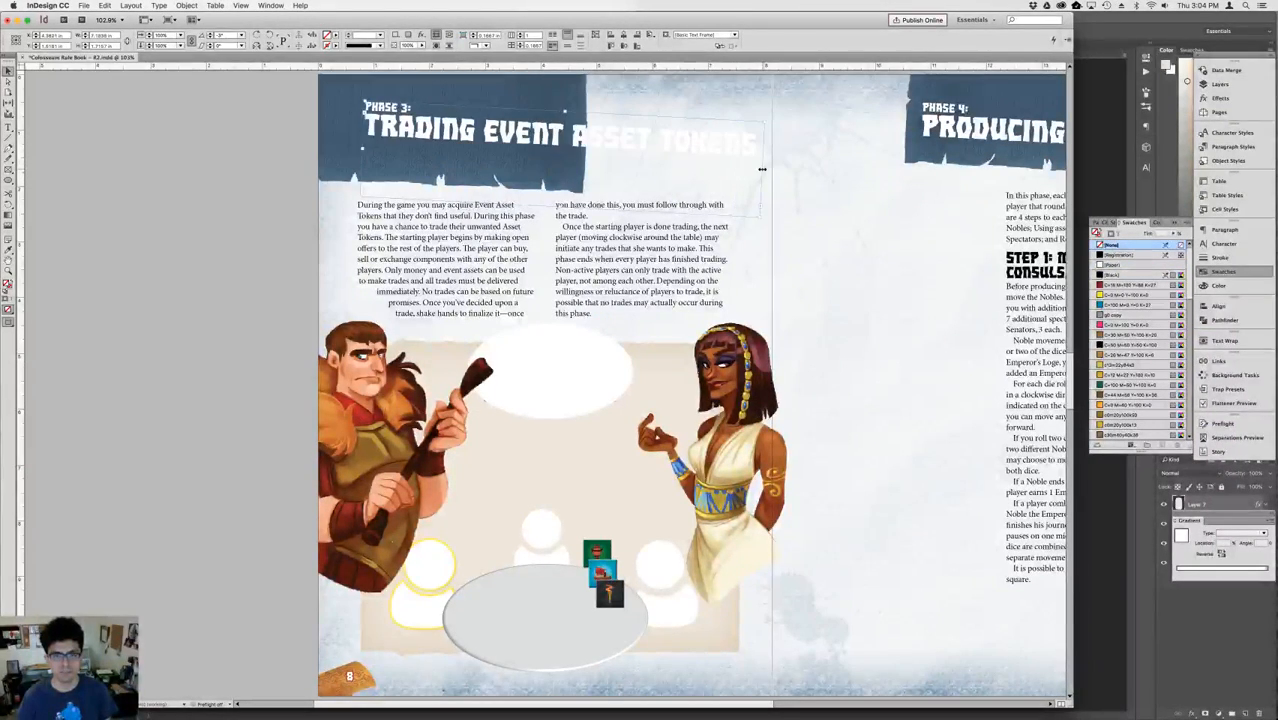
pyautogui.moveTo(420, 127); pyautogui.dragTo(404, 128)
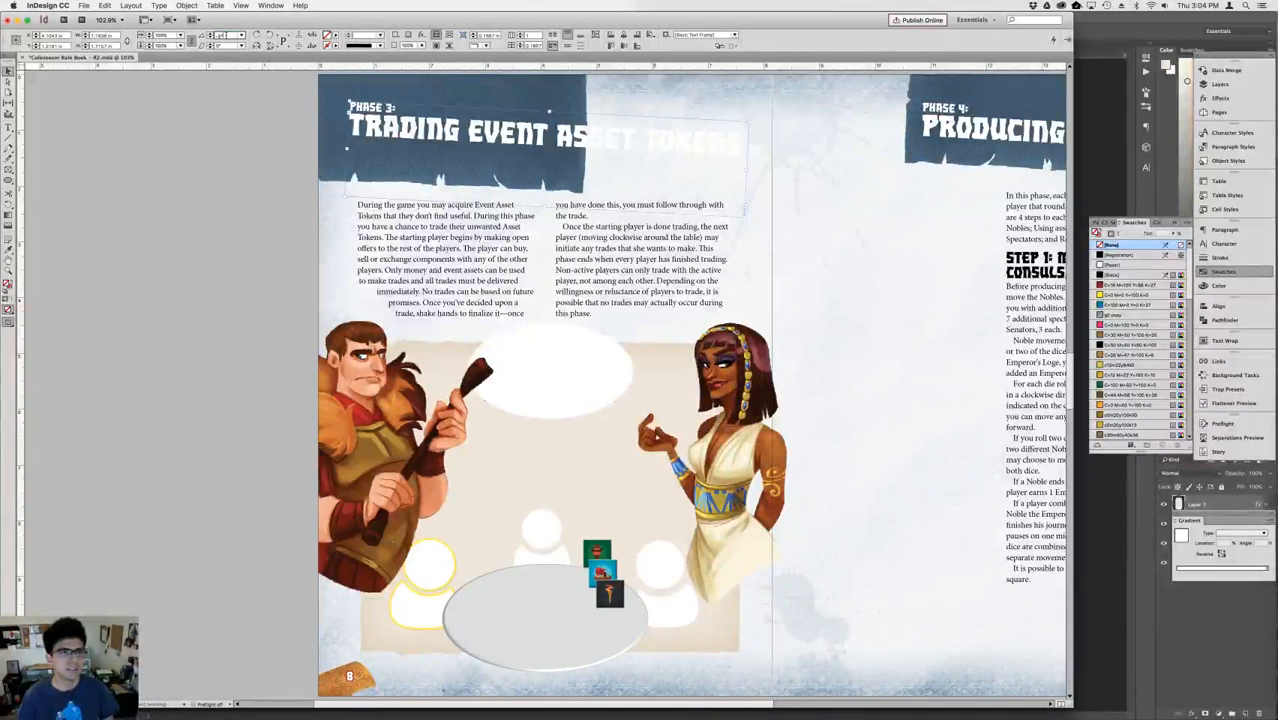
pyautogui.scroll(-6, 226, 36)
pyautogui.scroll(14, 226, 36)
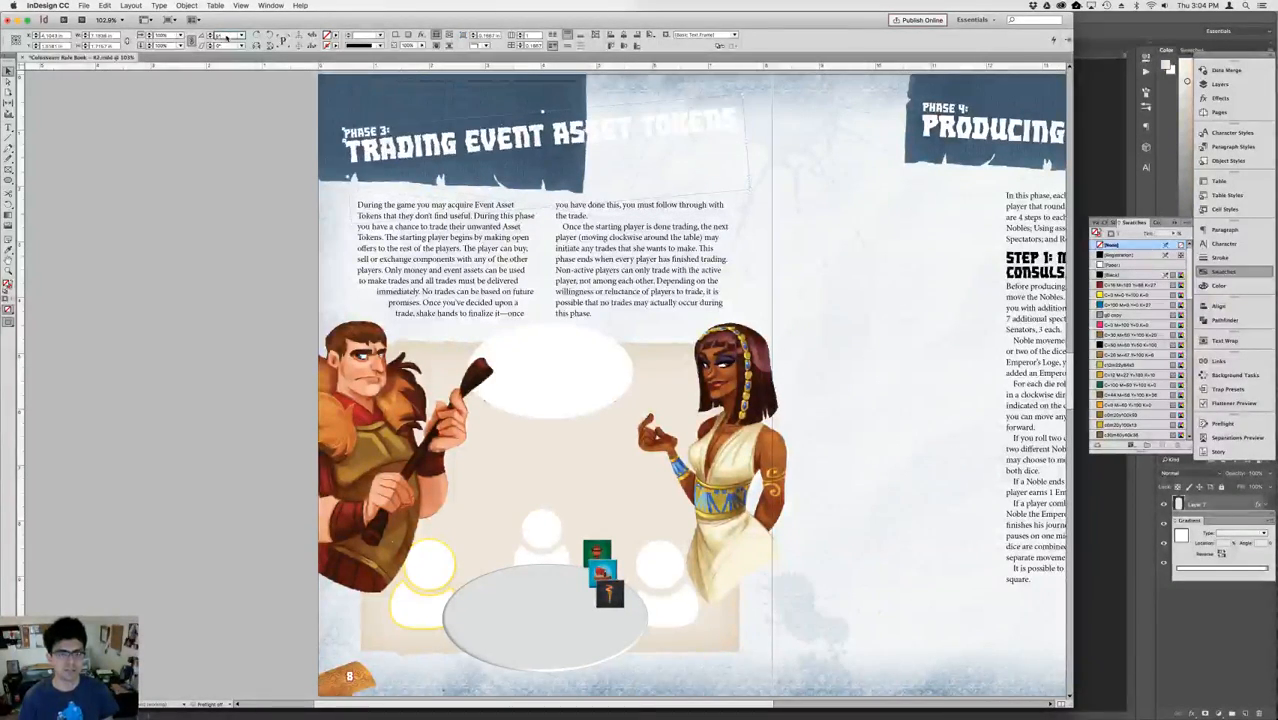
pyautogui.press('Down')
pyautogui.press('Down')
pyautogui.press('Down')
pyautogui.press('Down')
pyautogui.press('Down')
pyautogui.click(298, 94)
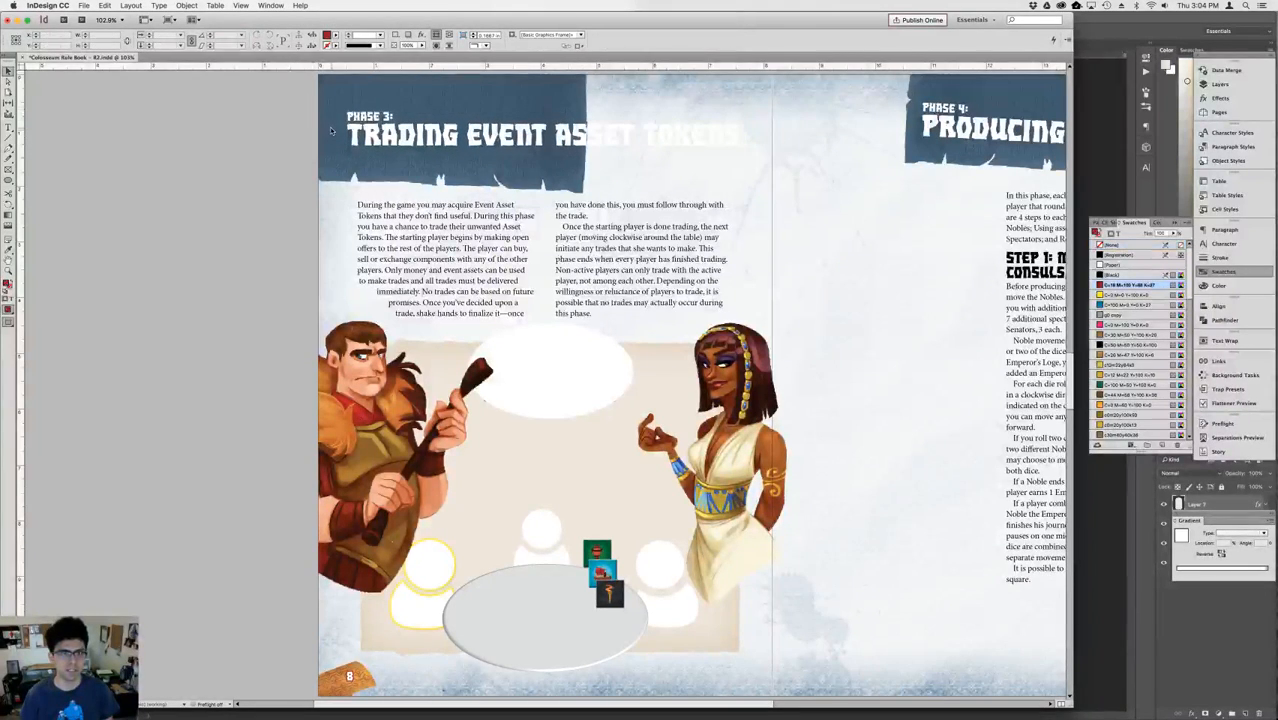
# Unlock the Background Graphics layer and select the blue banner behind the Phase 3 heading.
pyautogui.click(1220, 85)
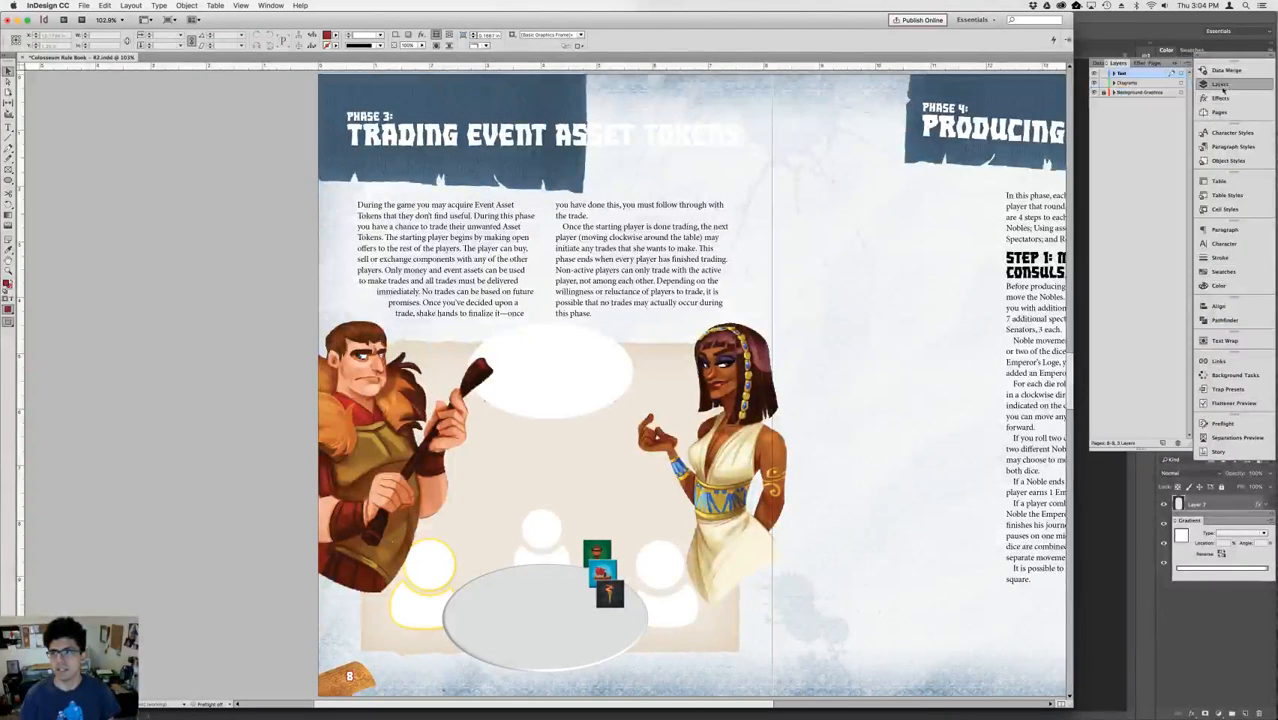
pyautogui.click(1103, 92)
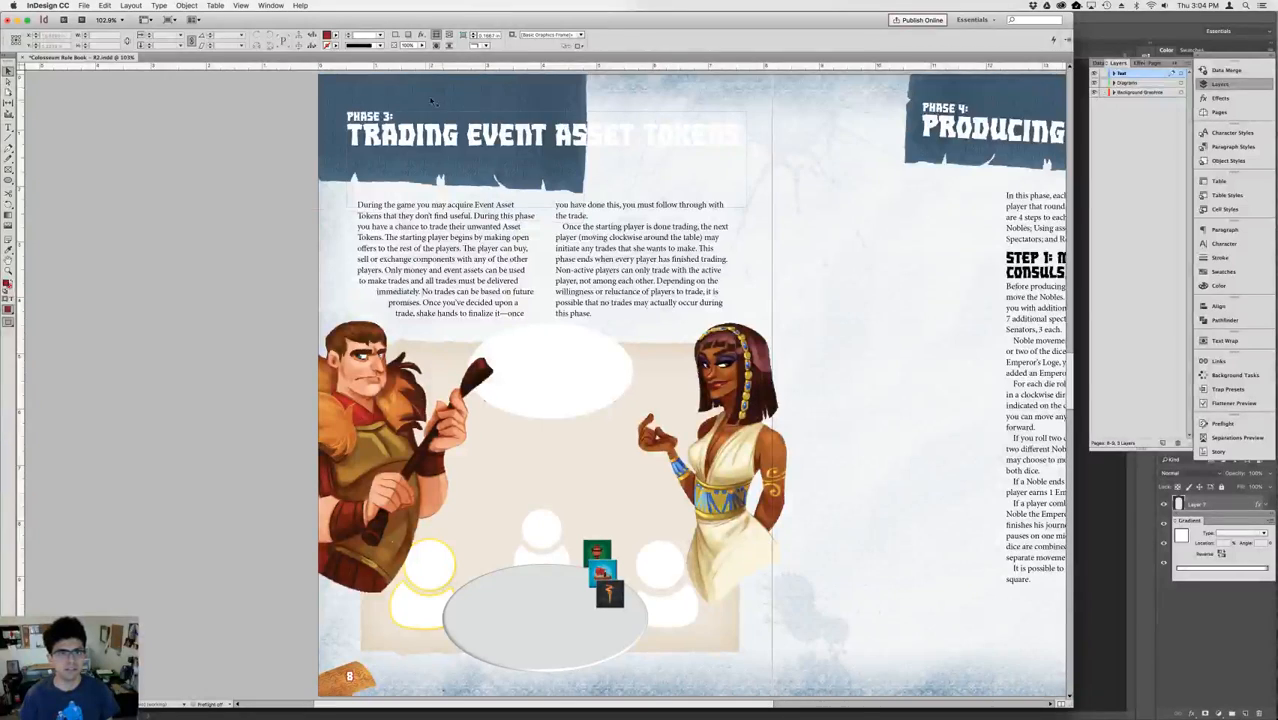
pyautogui.click(430, 95)
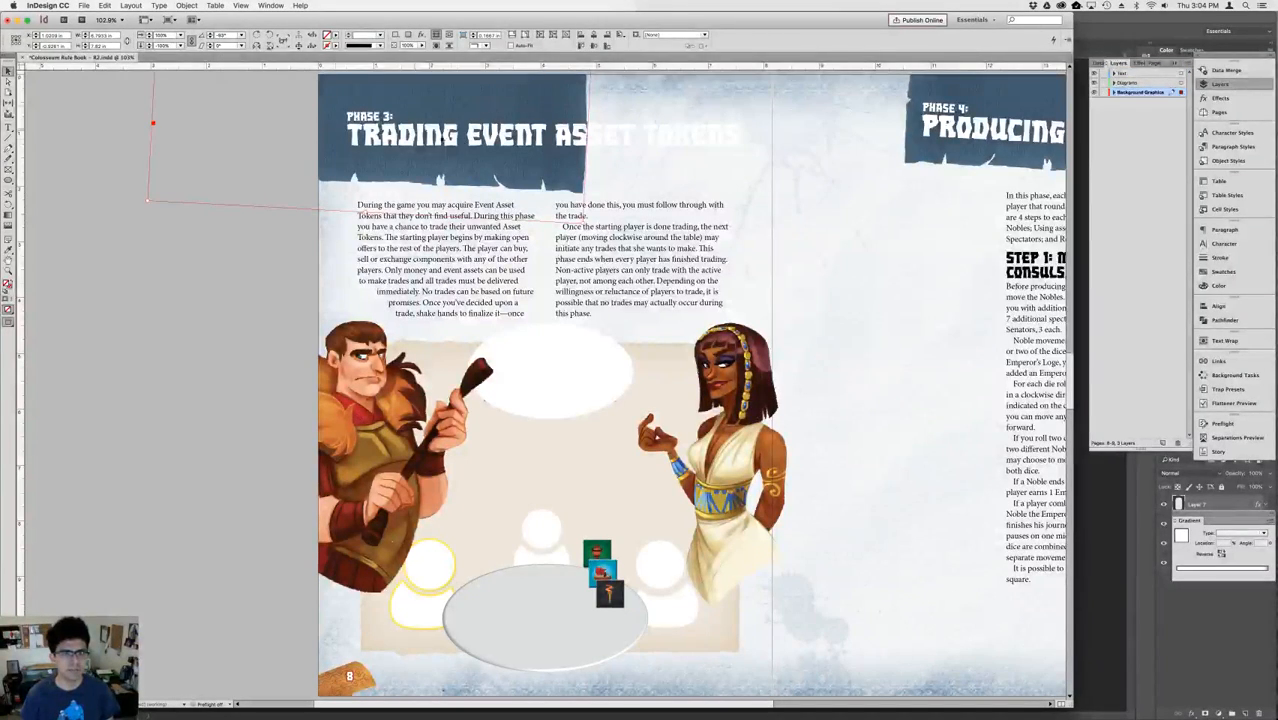
# Nudge the Phase 3 heading upward over its banner and compare the layout with the previous spread.
pyautogui.click(613, 161)
pyautogui.hotkey('shift', 'Up')
pyautogui.hotkey('shift', 'Up')
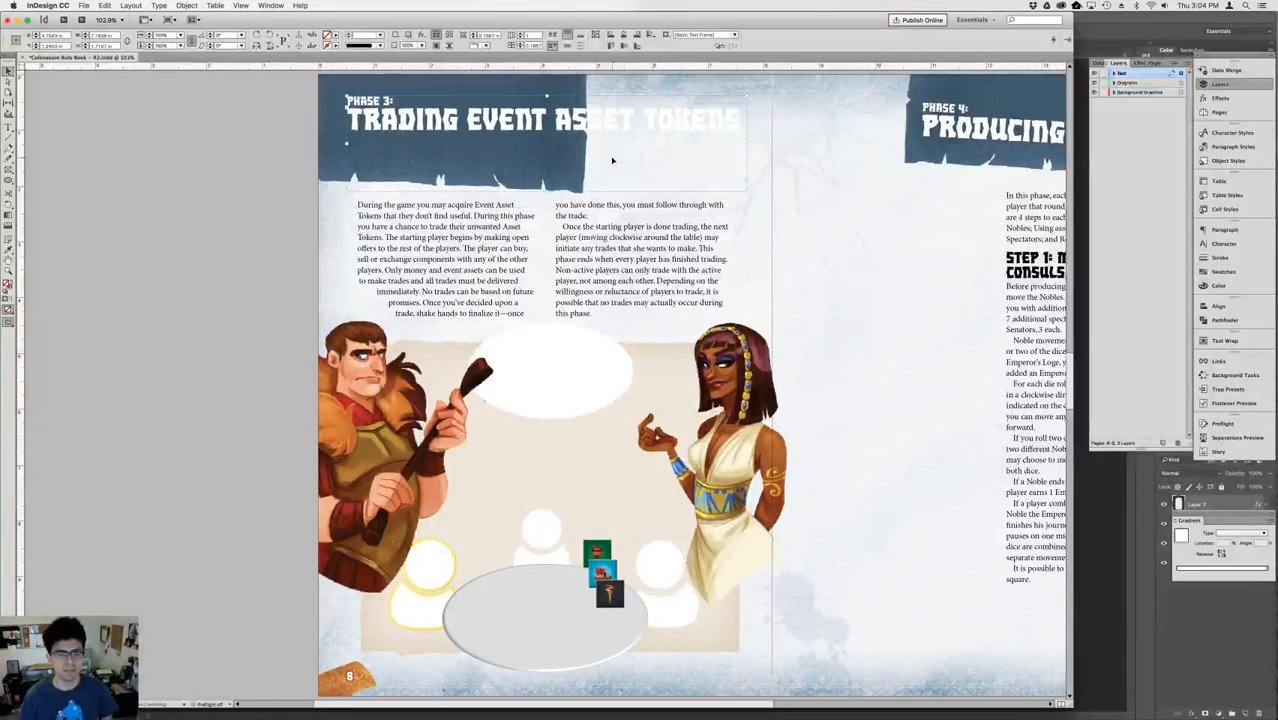
pyautogui.hotkey('shift', 'pageup')
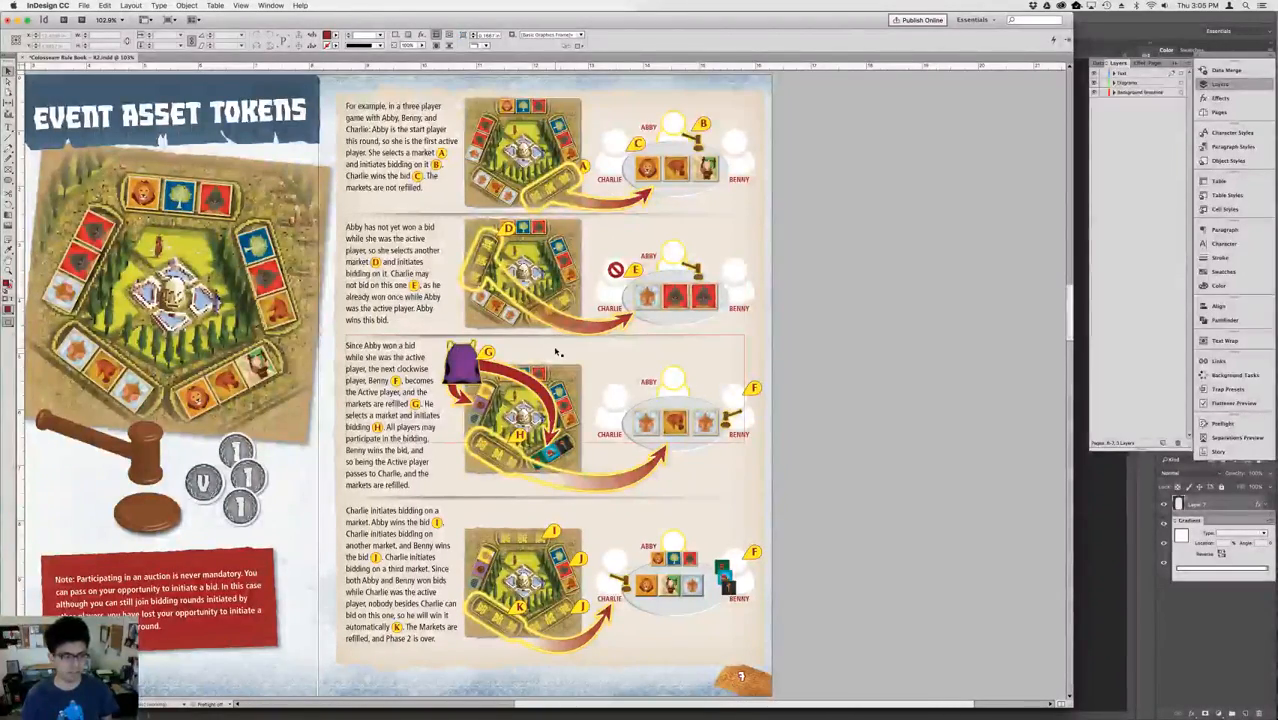
pyautogui.hotkey('shift', 'pagedown')
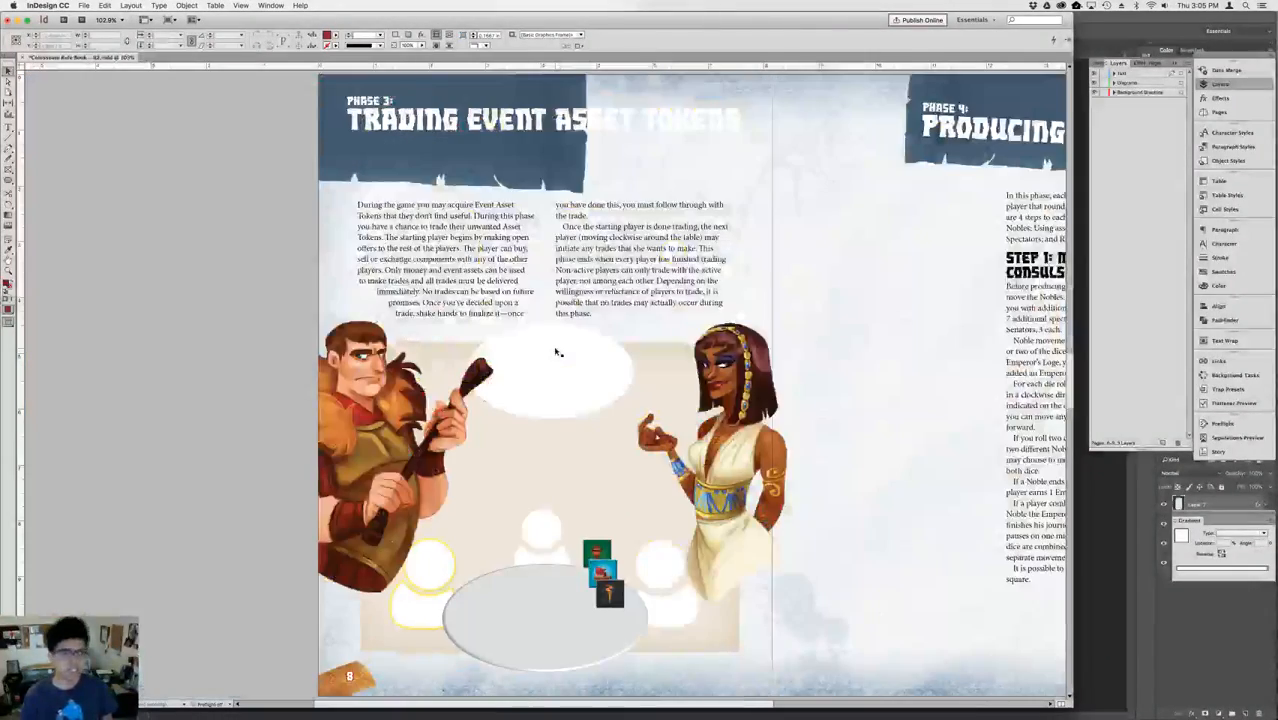
# Rotate the blue banner behind the Phase 3 heading so its lower edge runs nearly horizontal.
pyautogui.click(262, 123)
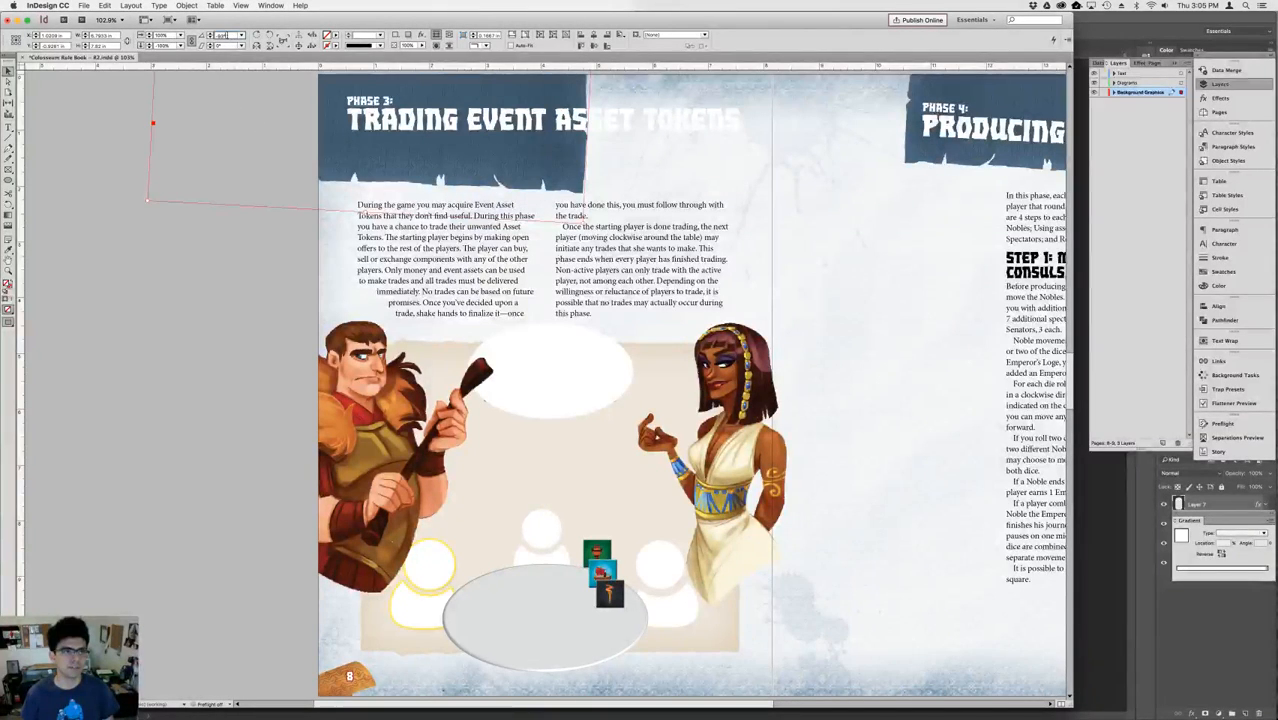
pyautogui.press('Down')
pyautogui.press('Down')
pyautogui.hotkey('shift', 'Up')
pyautogui.hotkey('shift', 'Up')
pyautogui.hotkey('shift', 'Down')
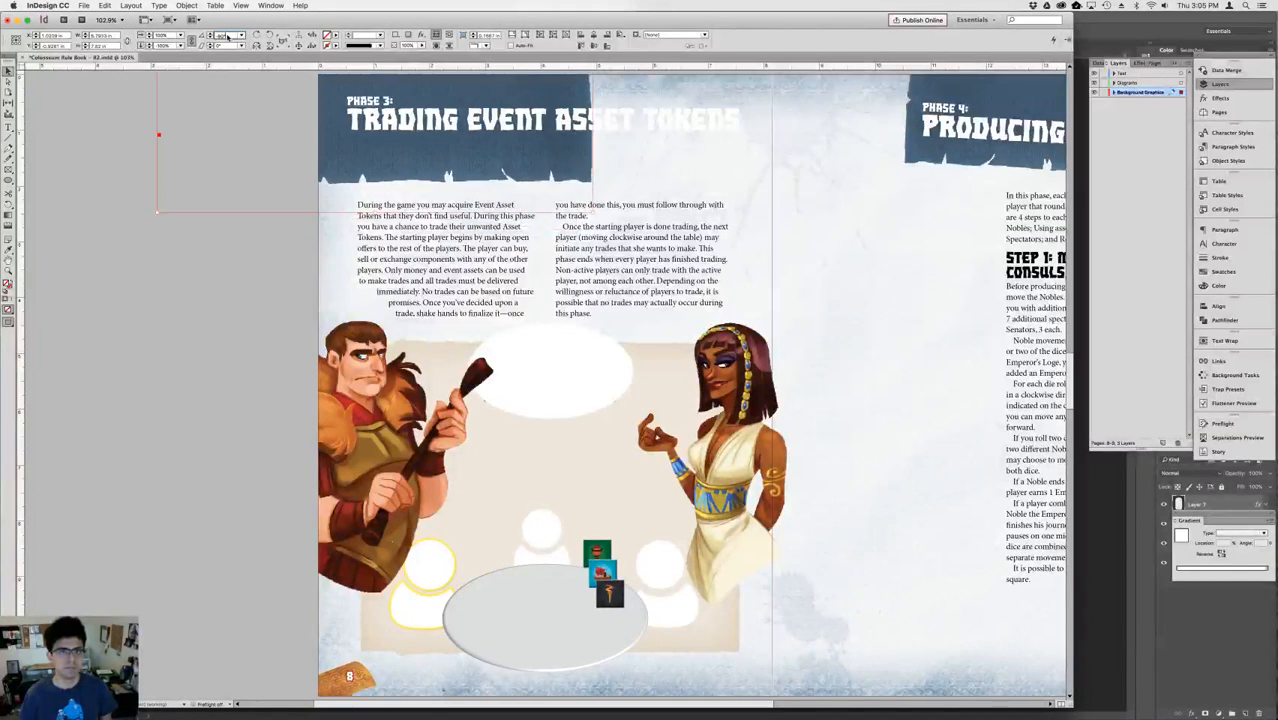
pyautogui.press('Up')
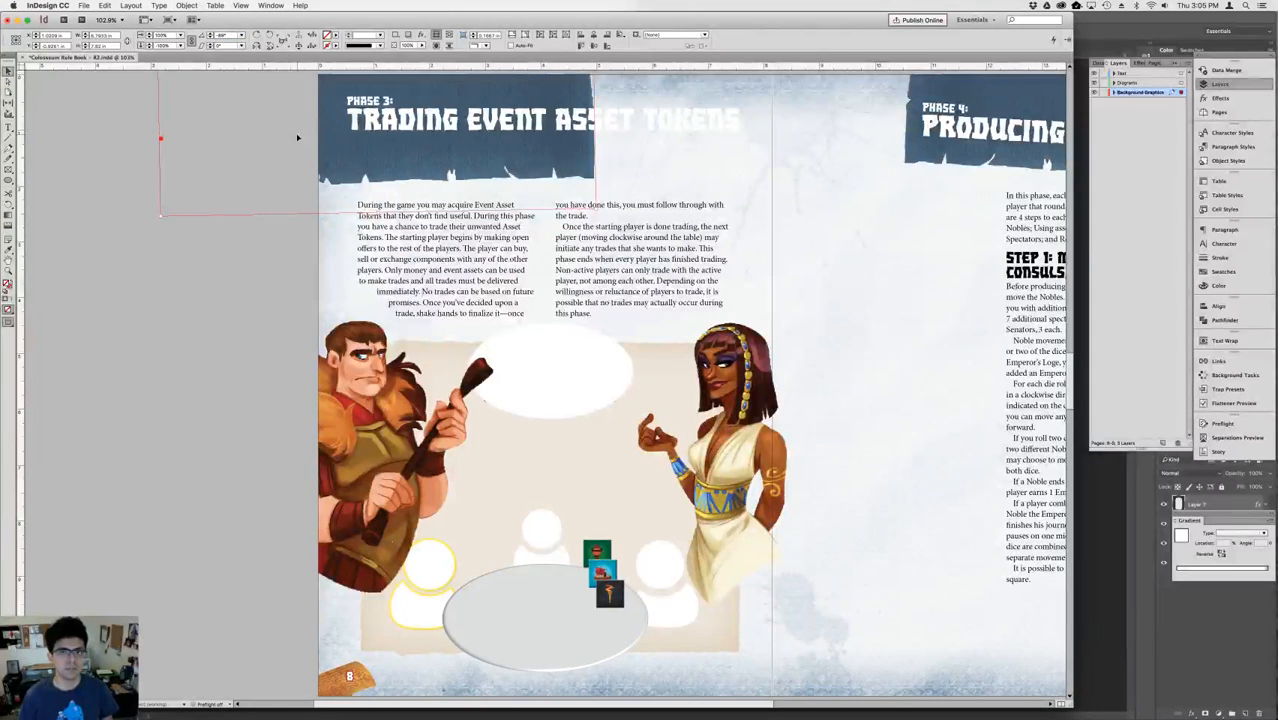
# Move the blue banner to the right until it extends behind the whole Phase 3 title.
pyautogui.hotkey('shift', 'Right')
pyautogui.hotkey('shift', 'Right')
pyautogui.hotkey('shift', 'Right')
pyautogui.hotkey('shift', 'Right')
pyautogui.hotkey('shift', 'Right')
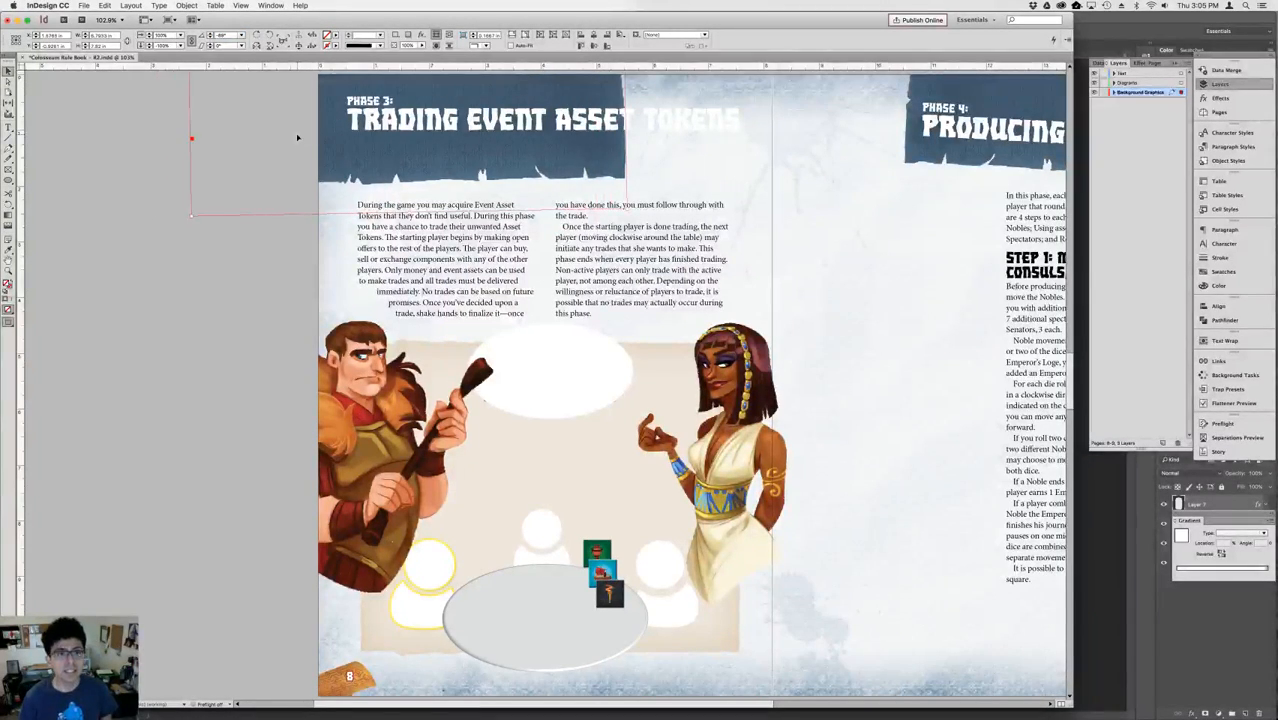
pyautogui.hotkey('shift', 'Right')
pyautogui.hotkey('shift', 'Right')
pyautogui.hotkey('shift', 'Right')
pyautogui.hotkey('shift', 'Right')
pyautogui.hotkey('shift', 'Right')
pyautogui.hotkey('shift', 'Right')
pyautogui.hotkey('shift', 'Right')
pyautogui.hotkey('shift', 'Right')
pyautogui.hotkey('shift', 'Right')
pyautogui.hotkey('shift', 'Right')
pyautogui.hotkey('shift', 'Right')
pyautogui.hotkey('shift', 'Right')
pyautogui.hotkey('shift', 'Right')
pyautogui.hotkey('shift', 'Right')
pyautogui.hotkey('shift', 'Right')
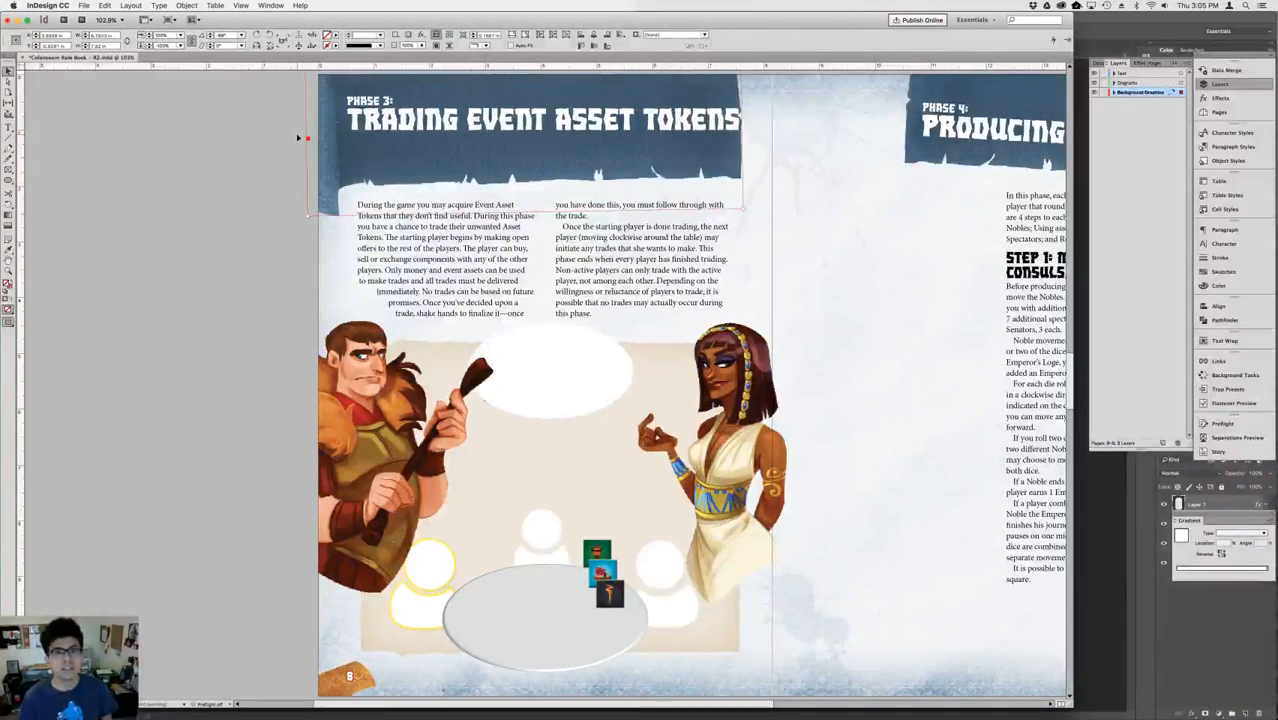
# Raise the blue banner toward the top of page 8, then shift the banner and heading up together slightly.
pyautogui.hotkey('shift', 'Up')
pyautogui.hotkey('shift', 'Up')
pyautogui.hotkey('shift', 'Up')
pyautogui.hotkey('shift', 'Up')
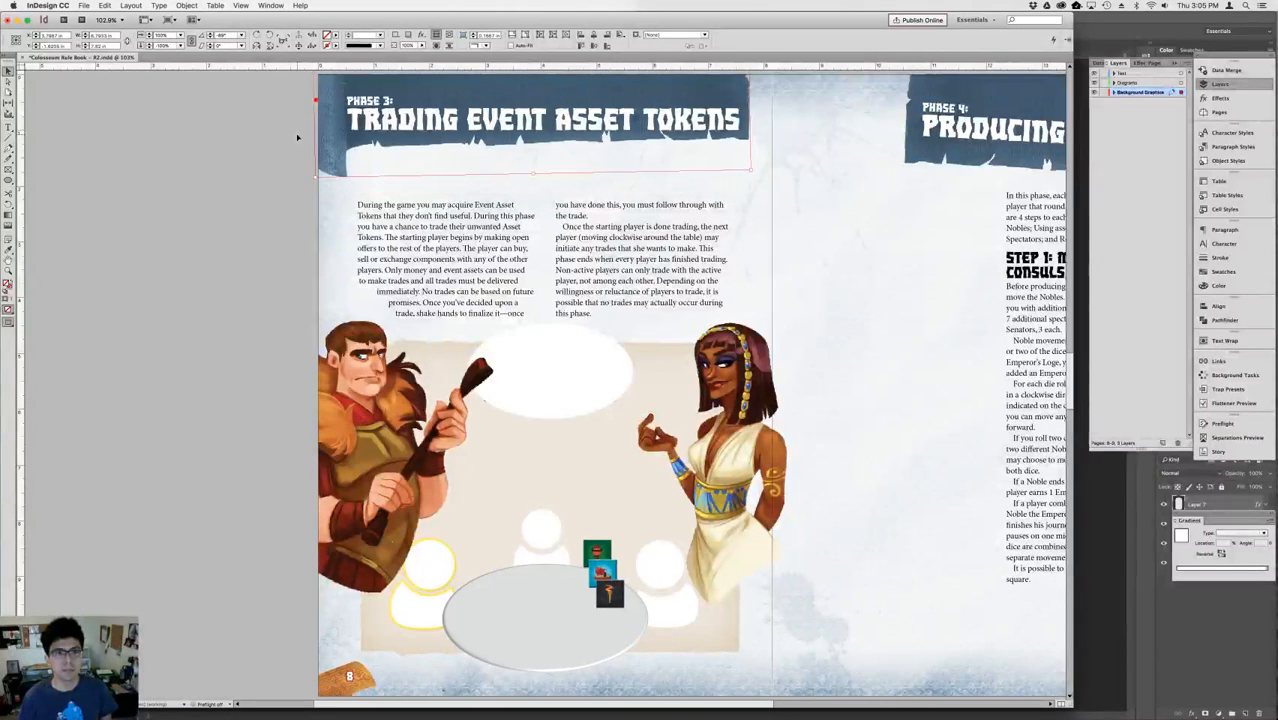
pyautogui.hotkey('shift', 'Left')
pyautogui.hotkey('shift', 'Right')
pyautogui.press('Down')
pyautogui.press('Down')
pyautogui.press('Down')
pyautogui.press('Down')
pyautogui.press('Down')
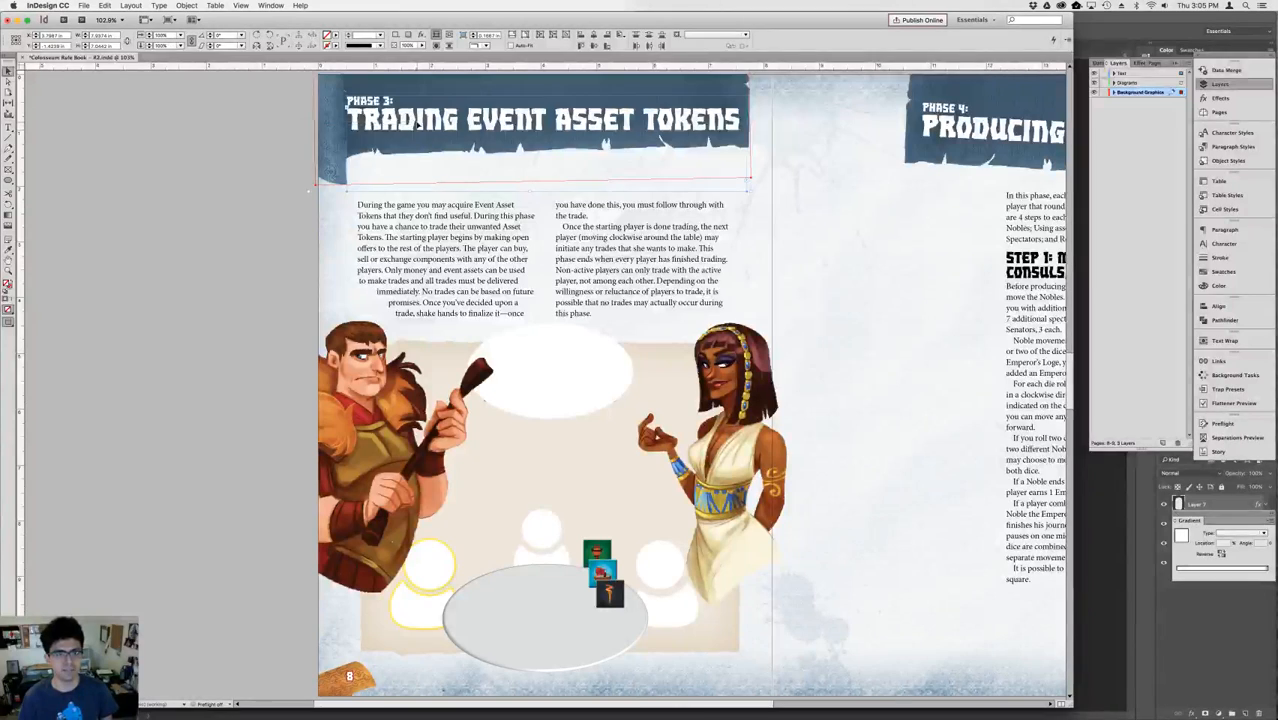
pyautogui.hotkey('shift', 'Up')
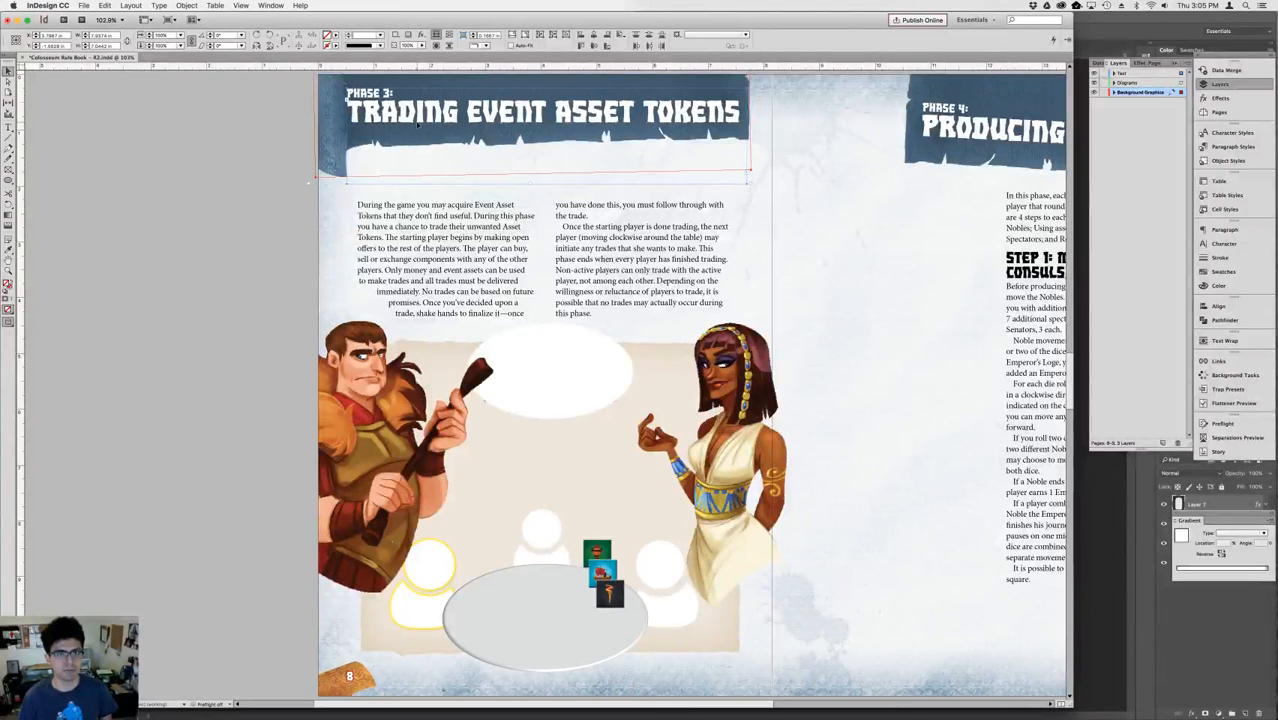
# Move the body text, both characters and the trading diagram on page 8 up together to just below the heading banner.
pyautogui.click(438, 244)
pyautogui.moveTo(248, 243); pyautogui.dragTo(746, 605)
pyautogui.hotkey('shift', 'Up')
pyautogui.hotkey('shift', 'Up')
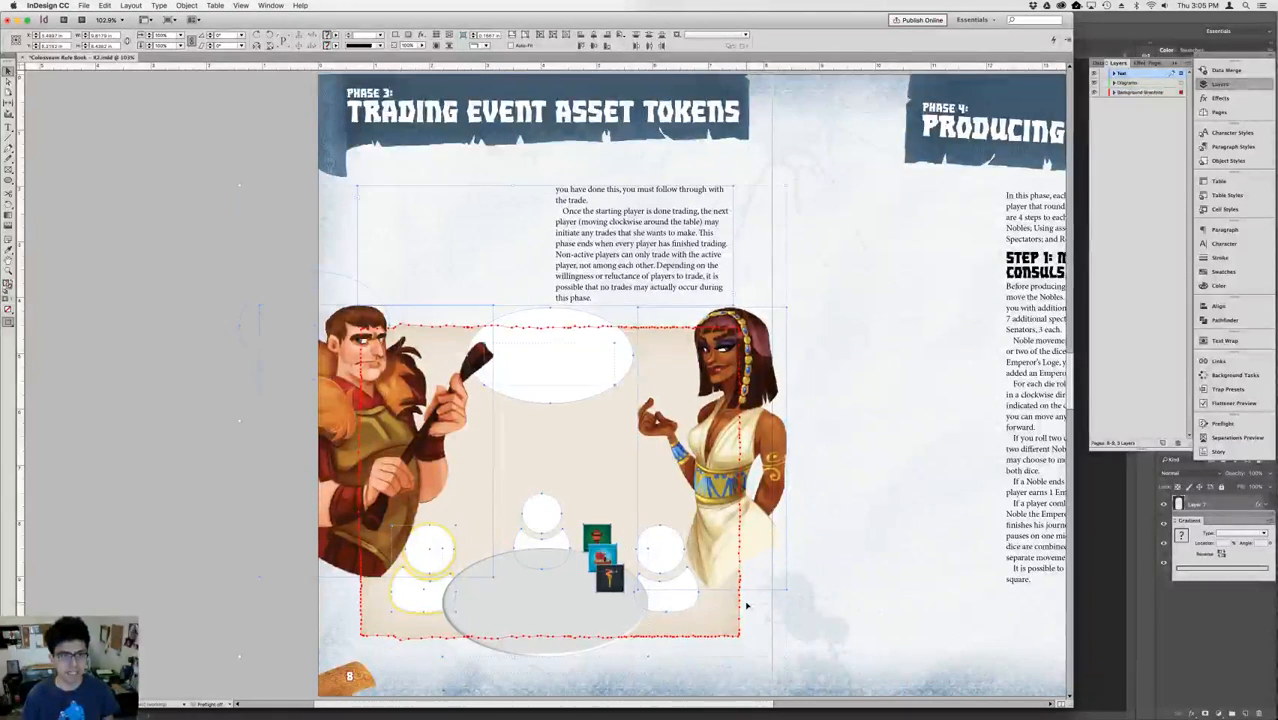
pyautogui.hotkey('shift', 'Up')
pyautogui.hotkey('shift', 'Up')
pyautogui.hotkey('shift', 'Up')
pyautogui.hotkey('shift', 'Up')
pyautogui.hotkey('shift', 'Up')
pyautogui.hotkey('shift', 'Up')
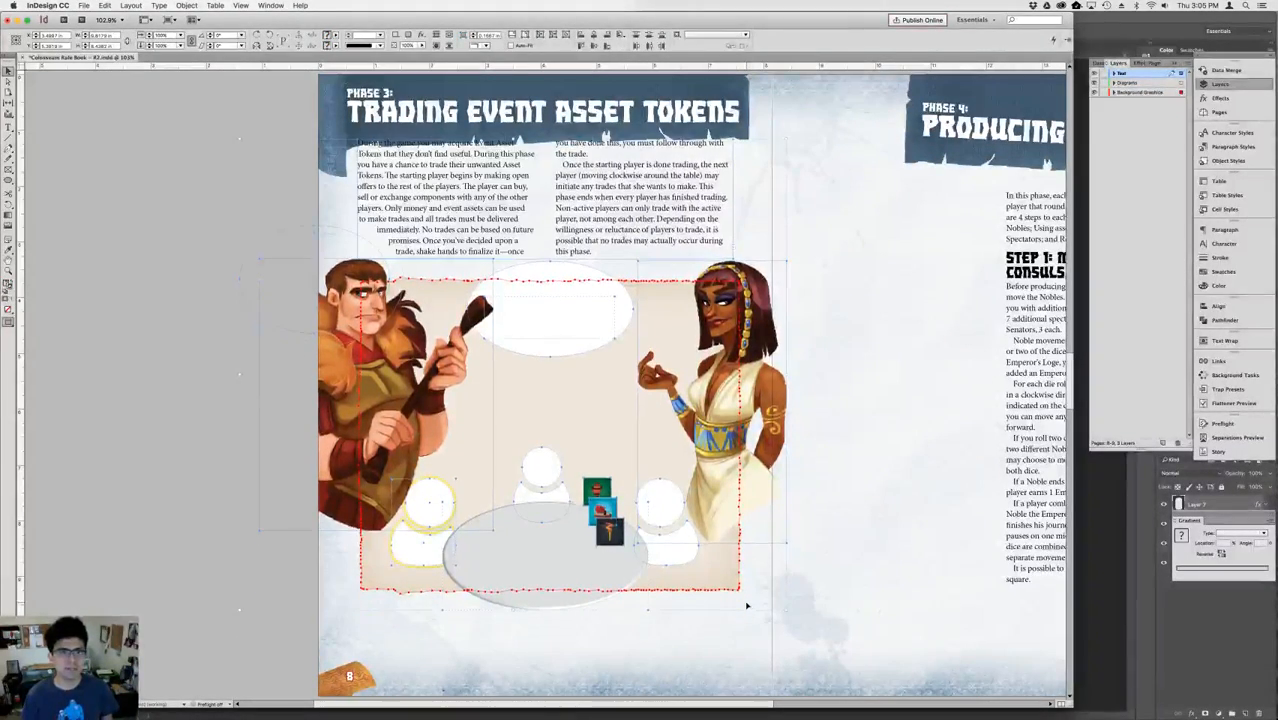
pyautogui.hotkey('shift', 'Down')
pyautogui.hotkey('shift', 'Down')
pyautogui.click(868, 584)
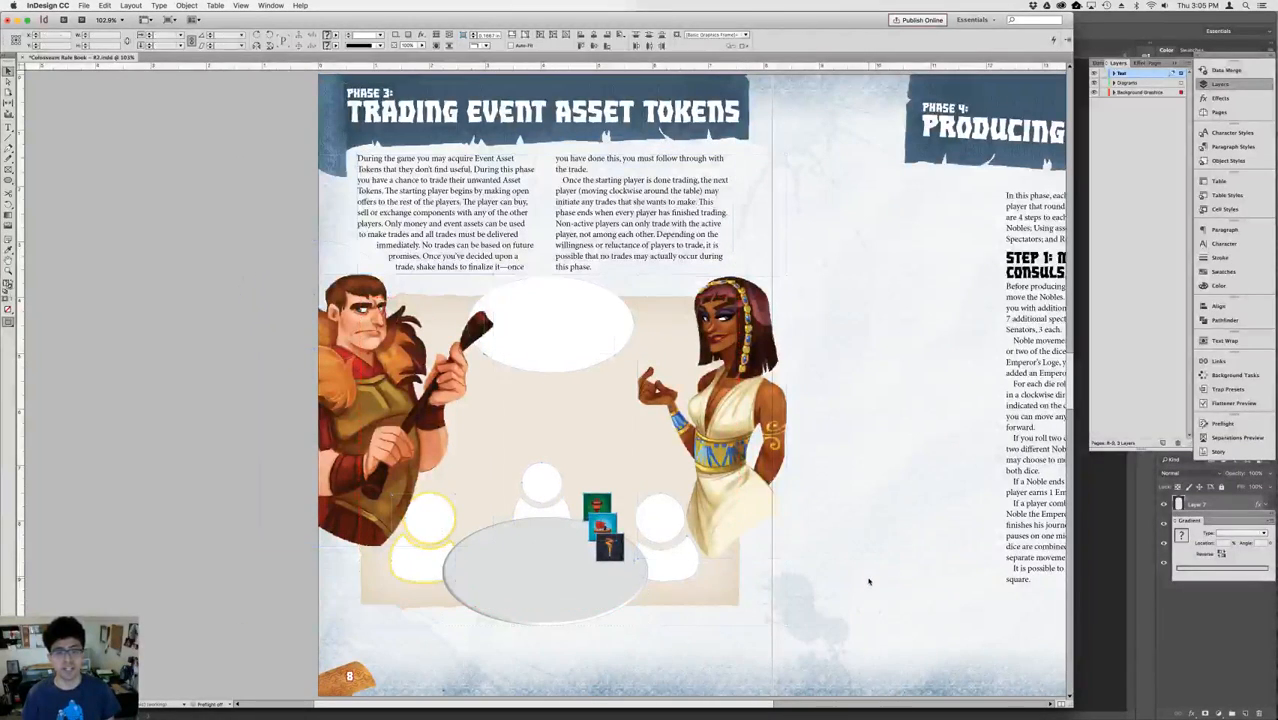
# Paste the row of three event asset tokens onto the white oval between the two characters.
pyautogui.click(588, 343)
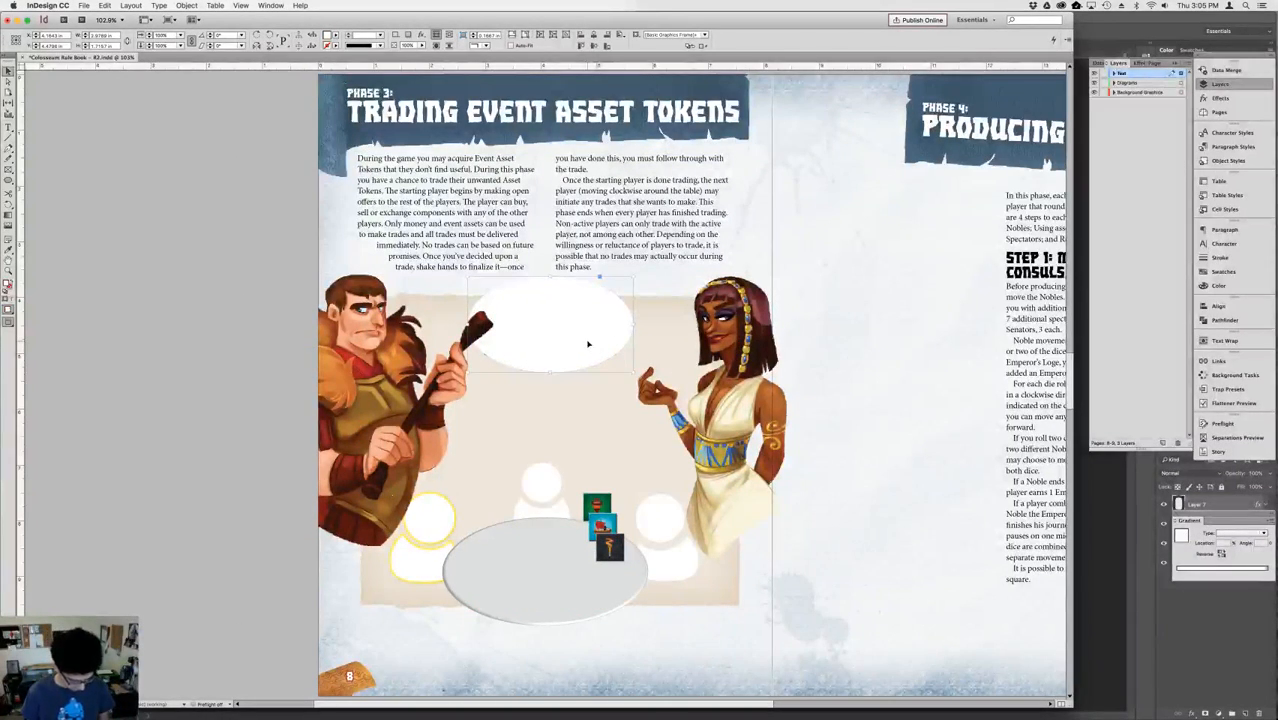
pyautogui.press('a')
pyautogui.click(237, 322)
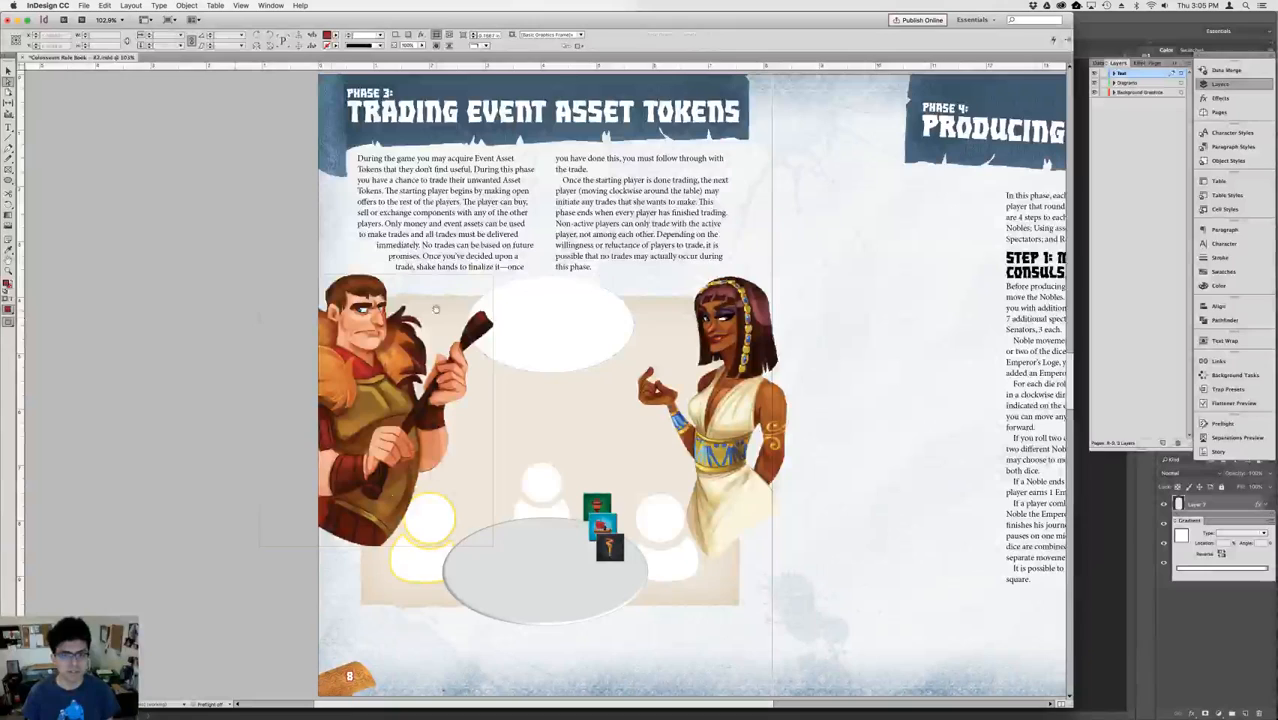
pyautogui.press('v')
pyautogui.click(535, 325)
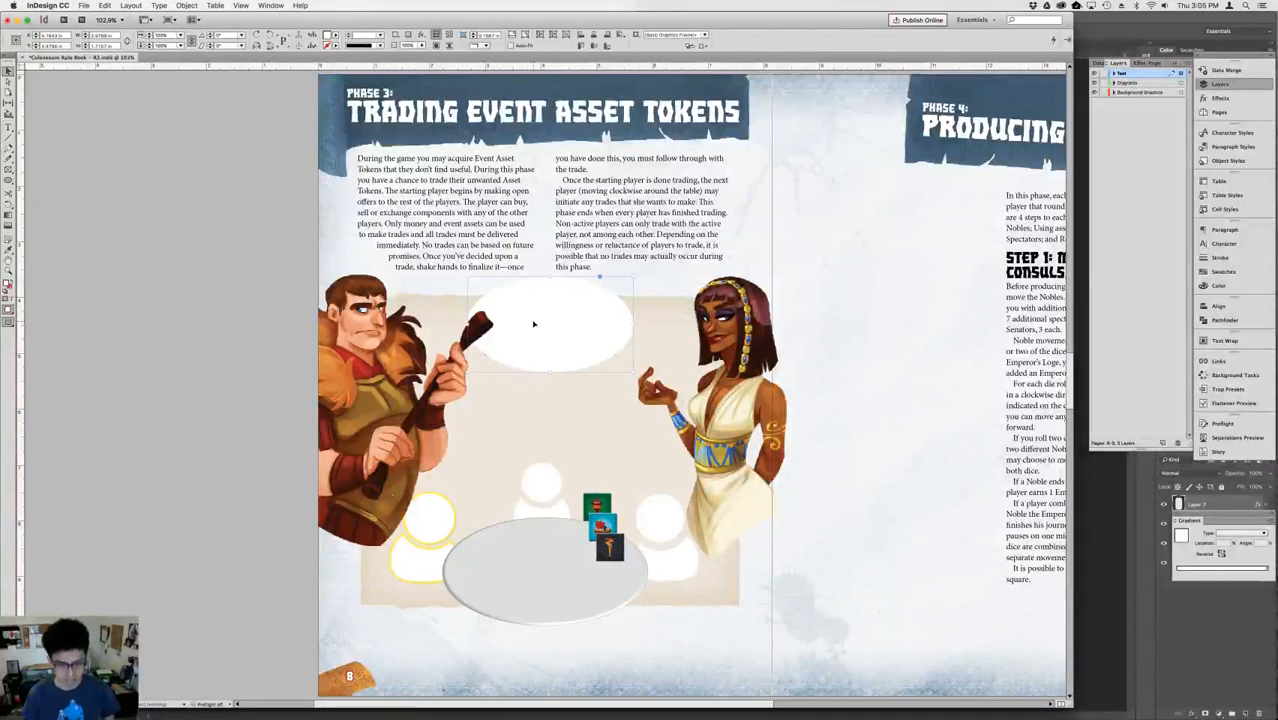
pyautogui.press('super+alt+v')
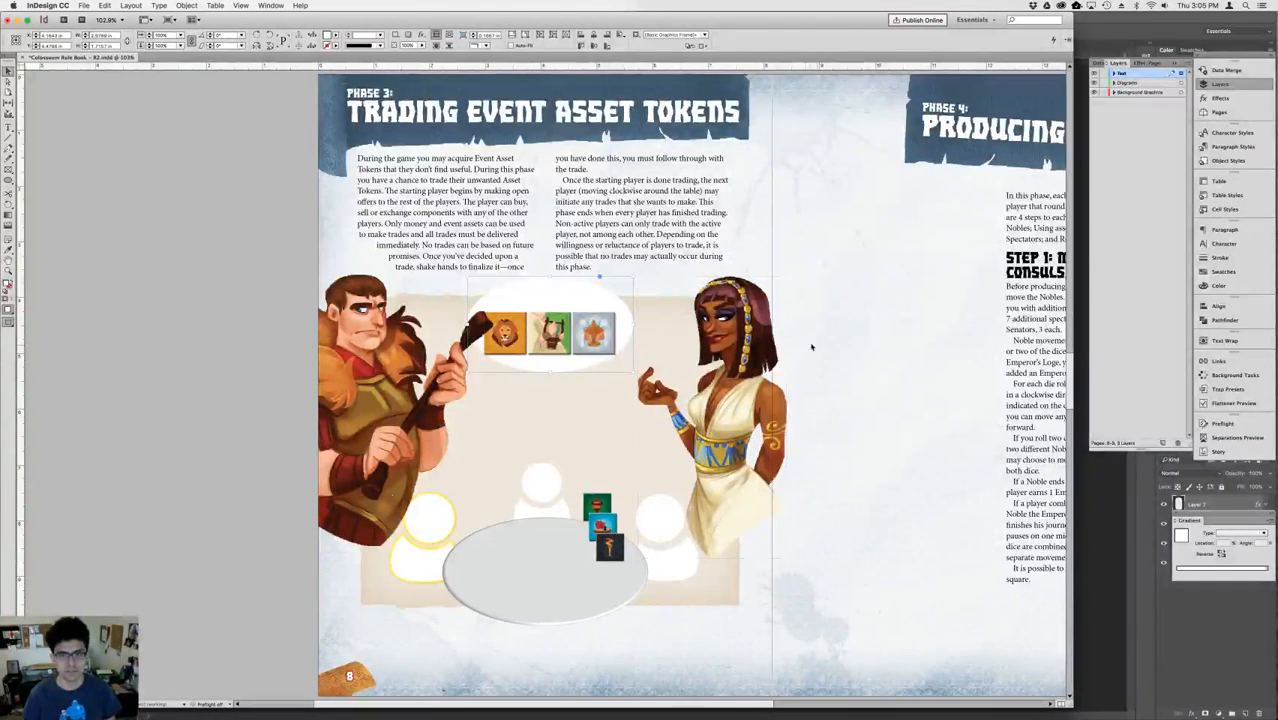
# Scale the row of three pasted tokens down to about two thirds of its size.
pyautogui.click(813, 348)
pyautogui.click(600, 334)
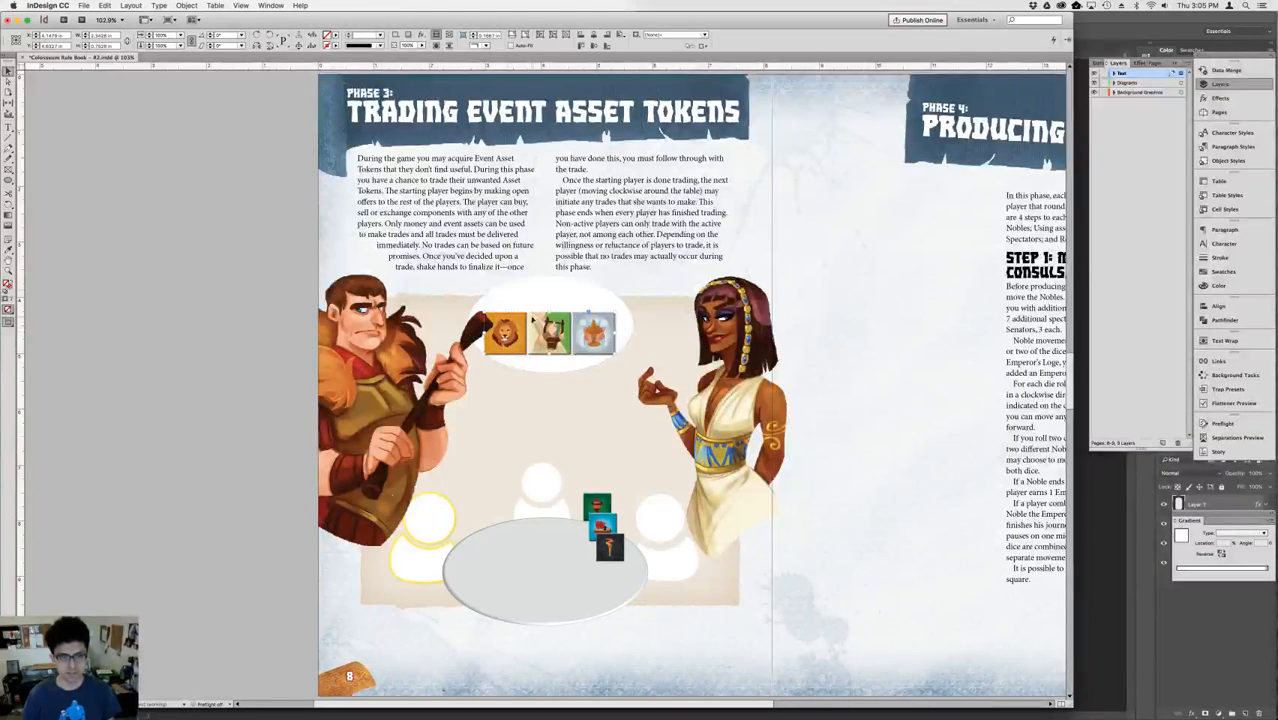
pyautogui.click(168, 36)
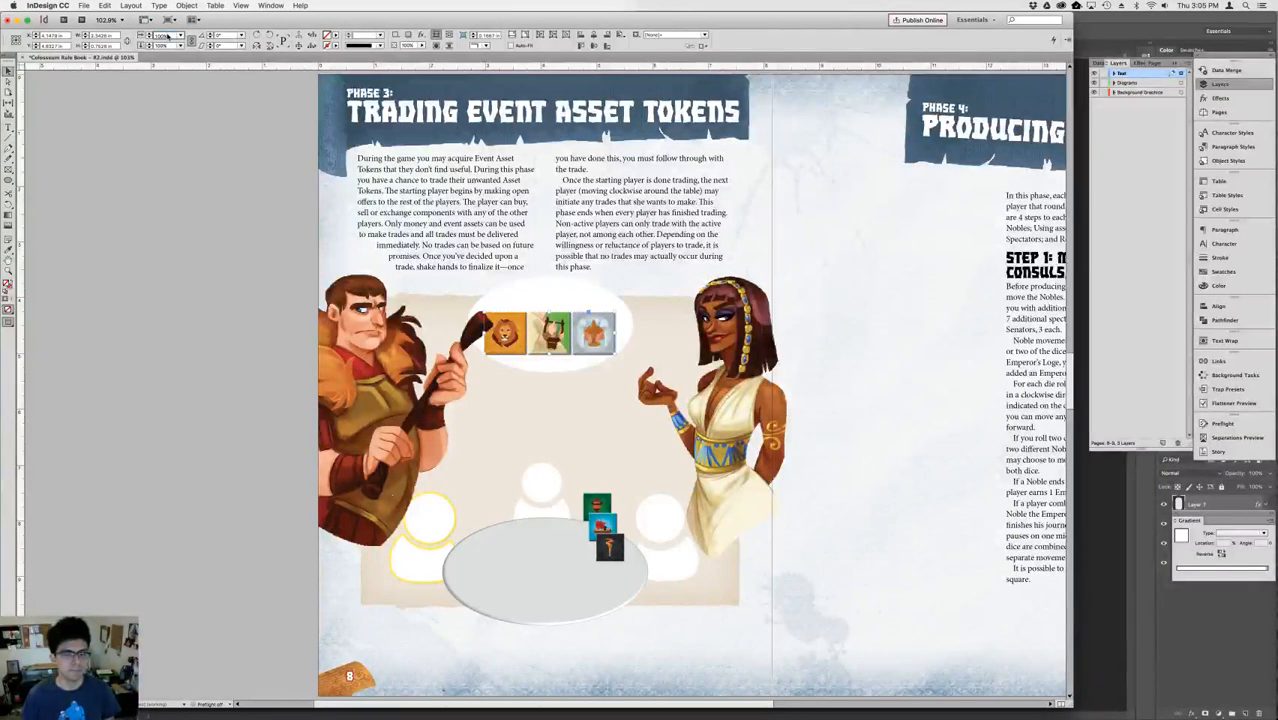
pyautogui.hotkey('shift', 'Down')
pyautogui.hotkey('shift', 'Down')
pyautogui.hotkey('shift', 'Down')
pyautogui.hotkey('shift', 'Down')
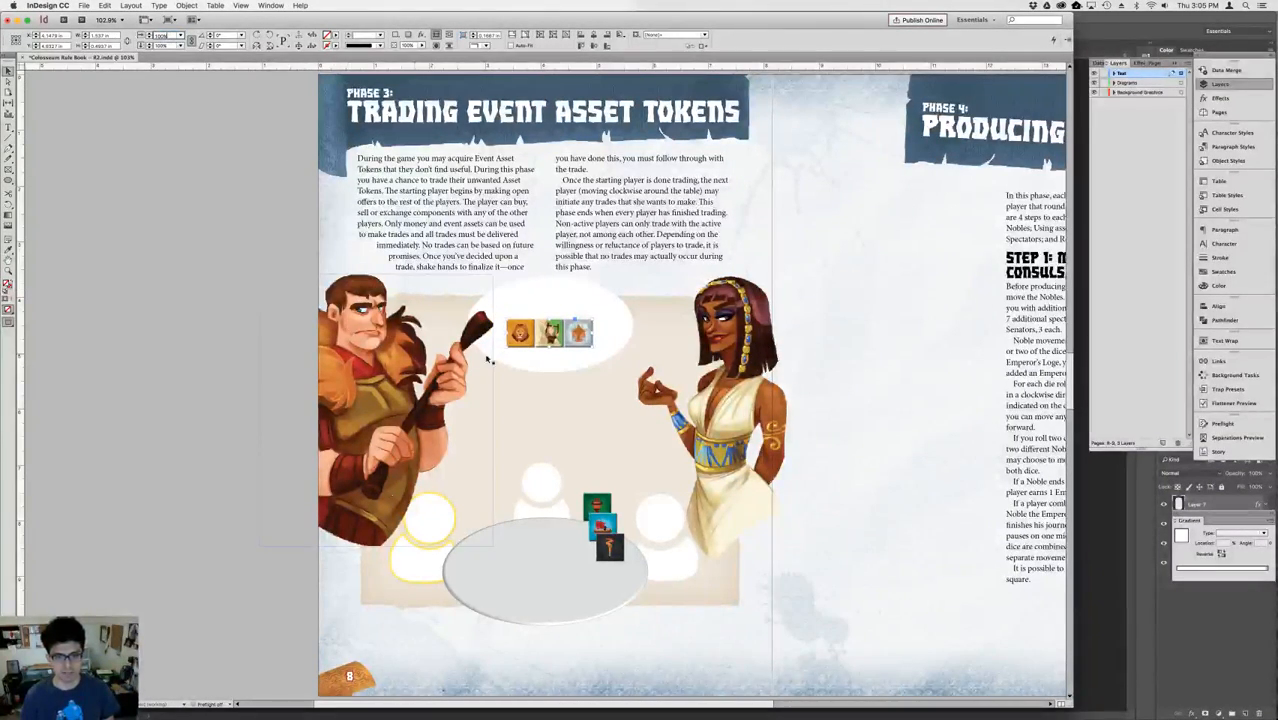
# Move the row of three tokens up into the upper half of the white oval.
pyautogui.click(556, 341)
pyautogui.hotkey('shift', 'Up')
pyautogui.hotkey('shift', 'Up')
pyautogui.hotkey('shift', 'Up')
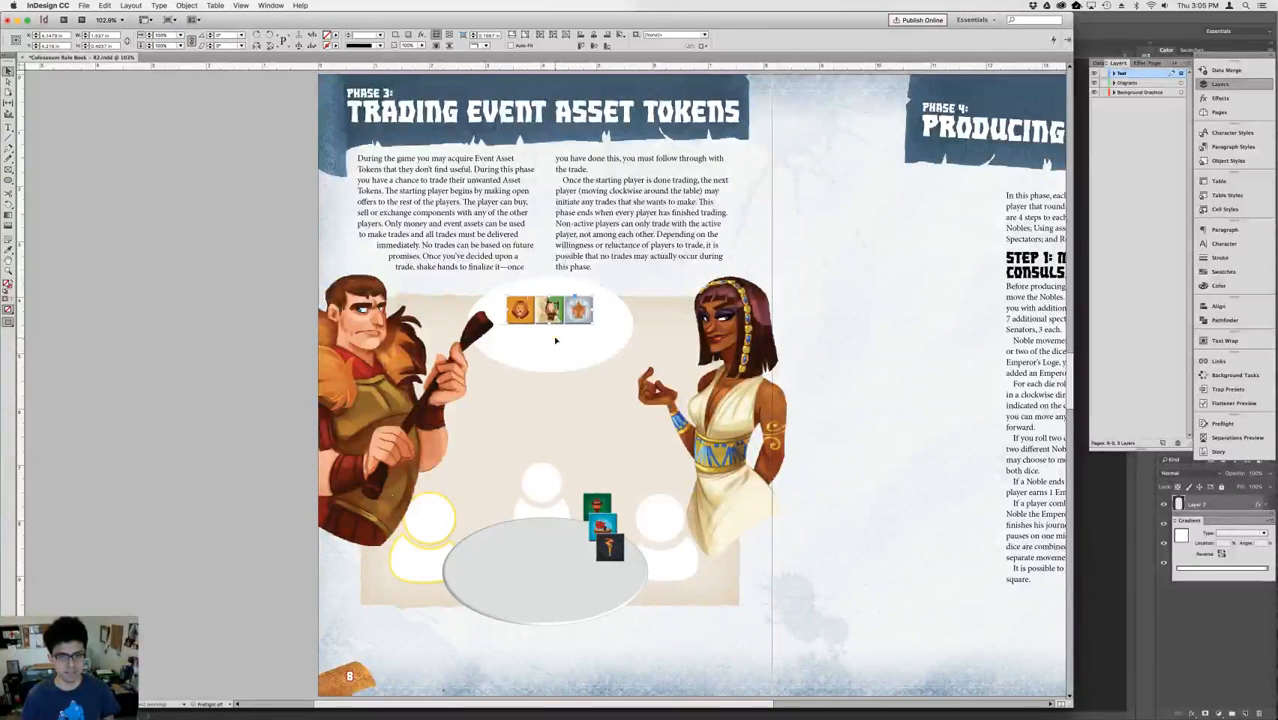
pyautogui.hotkey('shift', 'Left')
pyautogui.hotkey('shift', 'Up')
pyautogui.hotkey('shift', 'Down')
pyautogui.hotkey('shift', 'Right')
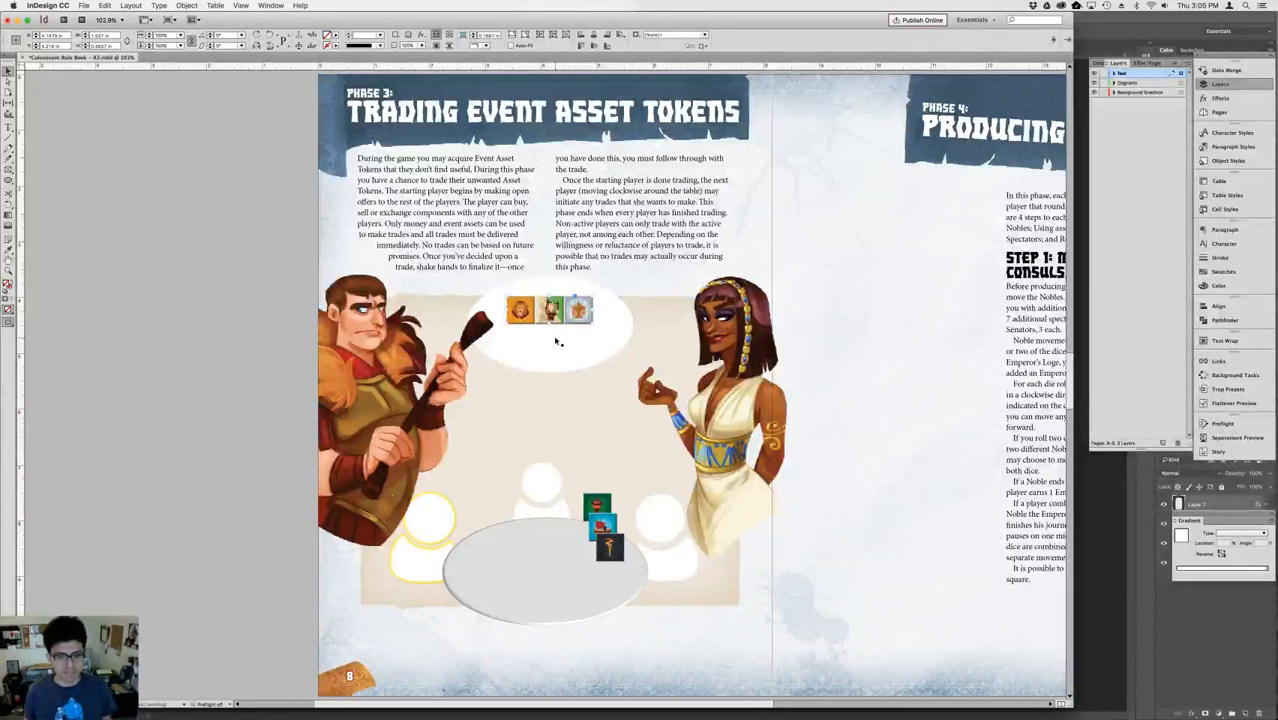
# Bring the white oval and its three tokens in front of the male character's club.
pyautogui.click(398, 507)
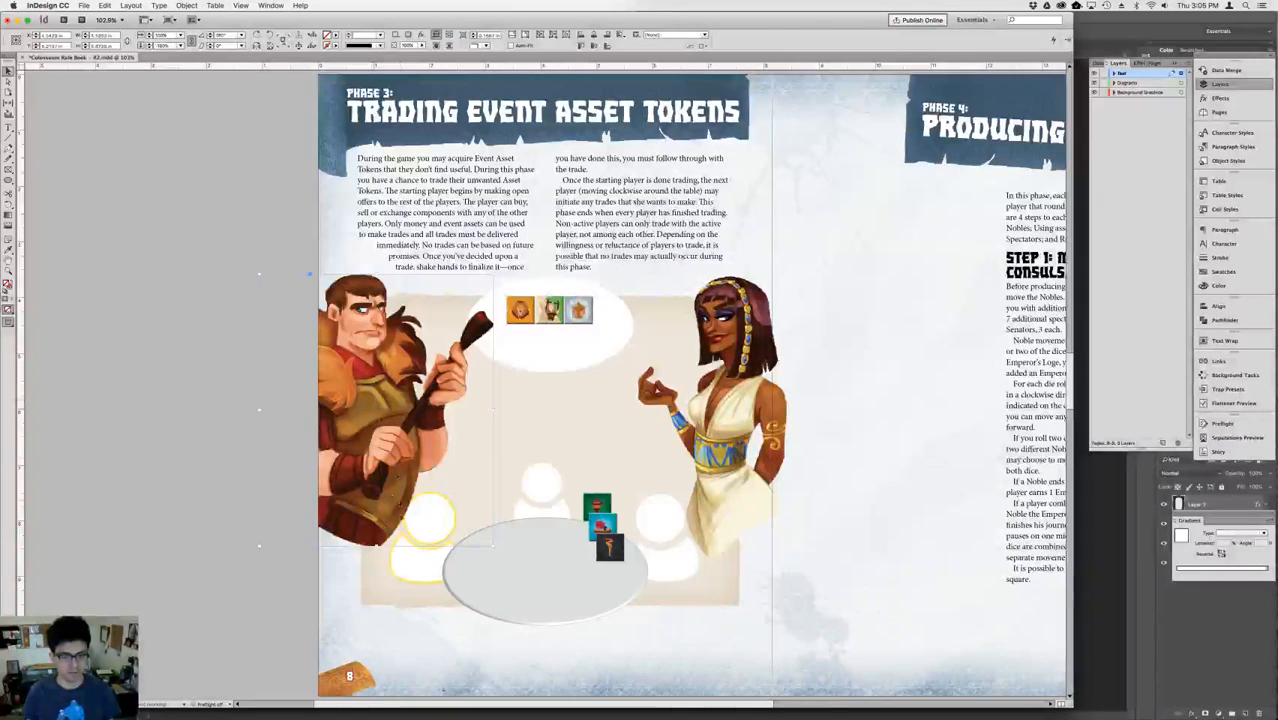
pyautogui.click(416, 567)
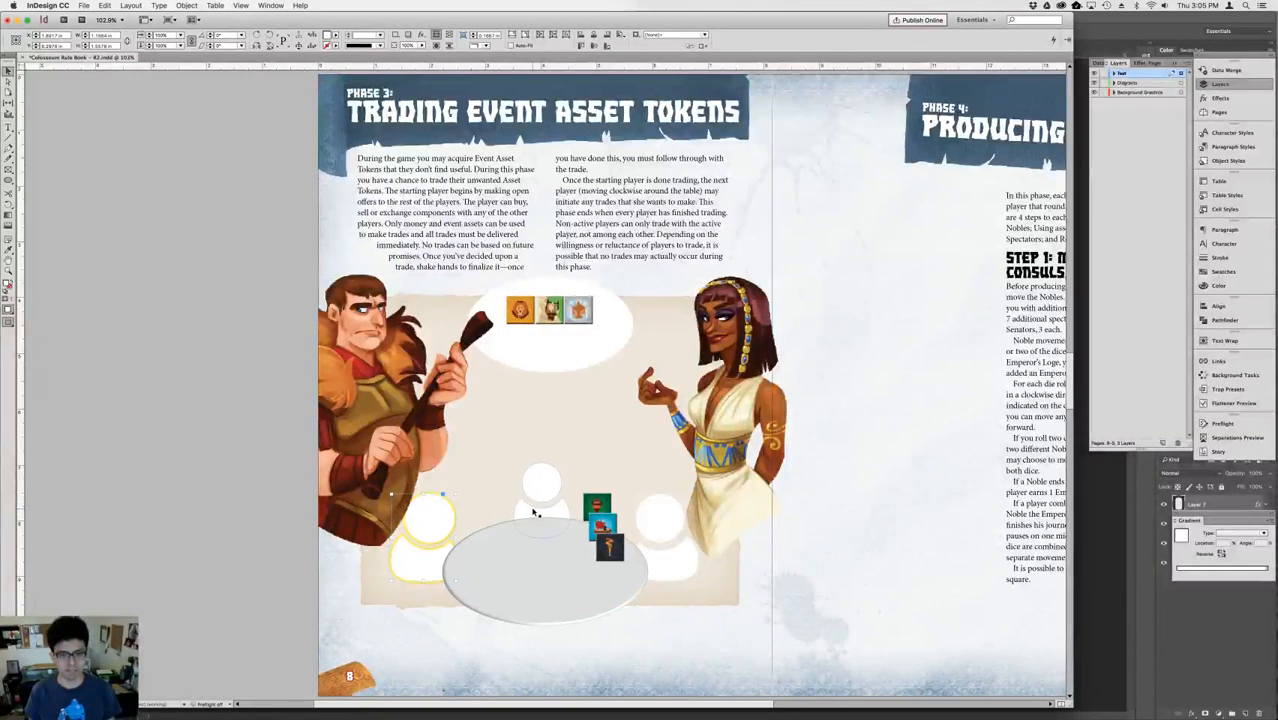
pyautogui.click(532, 296)
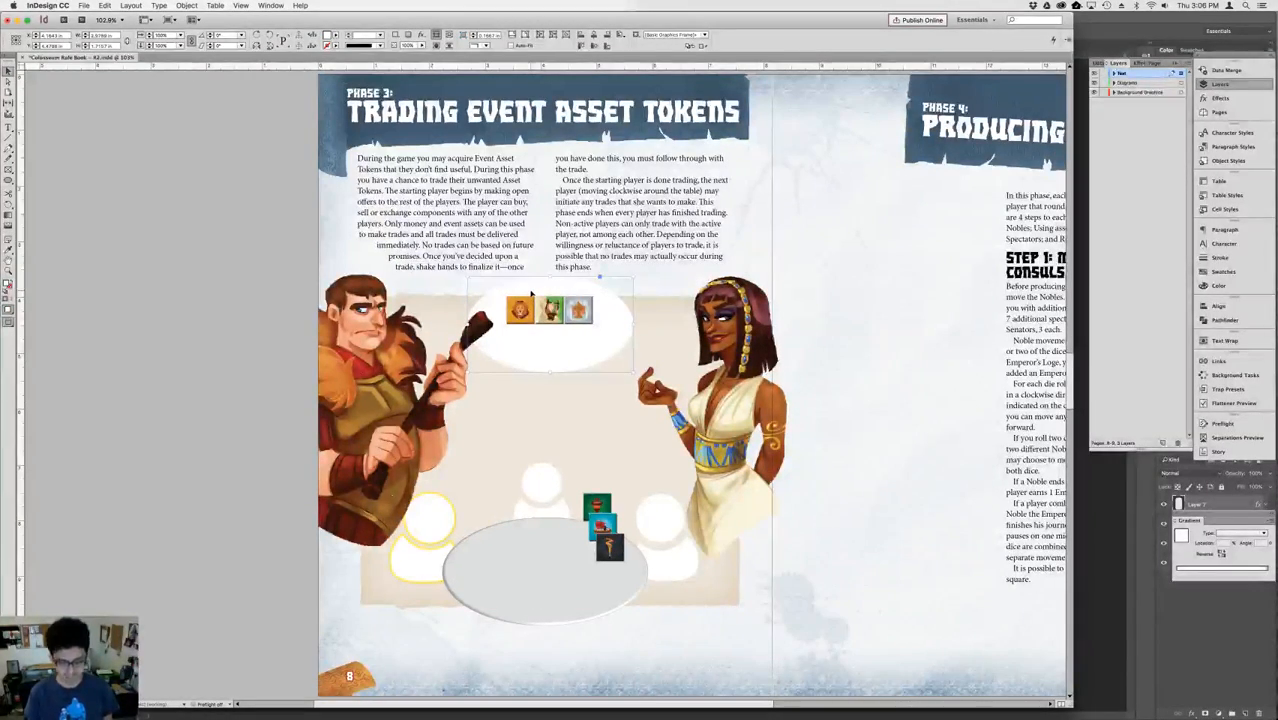
pyautogui.press('super+equal')
pyautogui.press('super+equal')
pyautogui.press('super+equal')
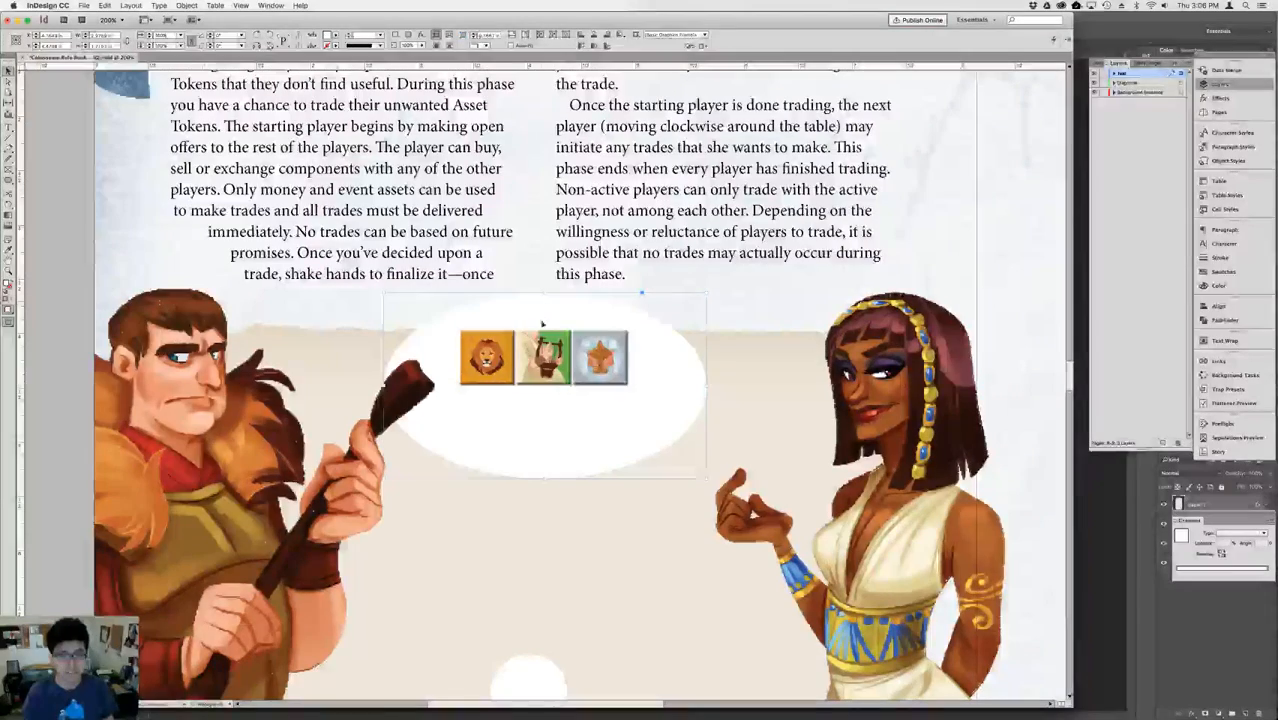
pyautogui.press('super+shift+a')
pyautogui.press('super+shift+]')
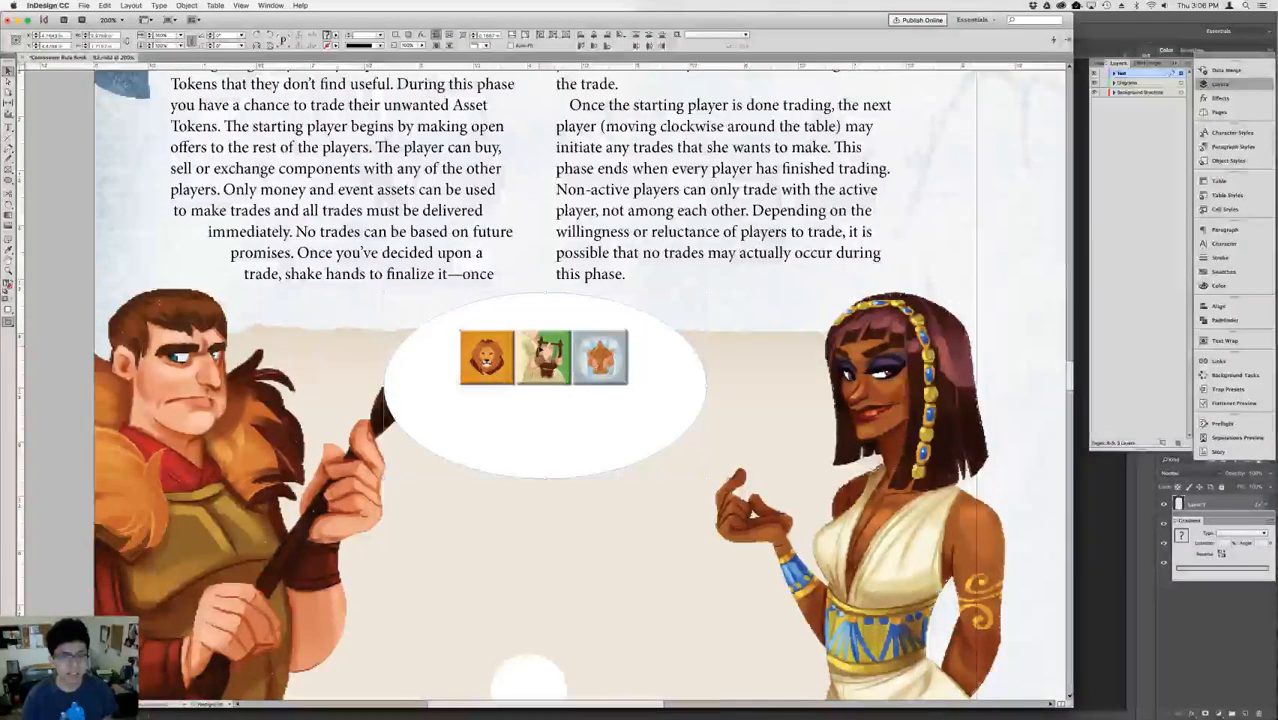
# Delete the middle and right tokens from the row in the white oval, keeping only the lion token.
pyautogui.click(551, 350)
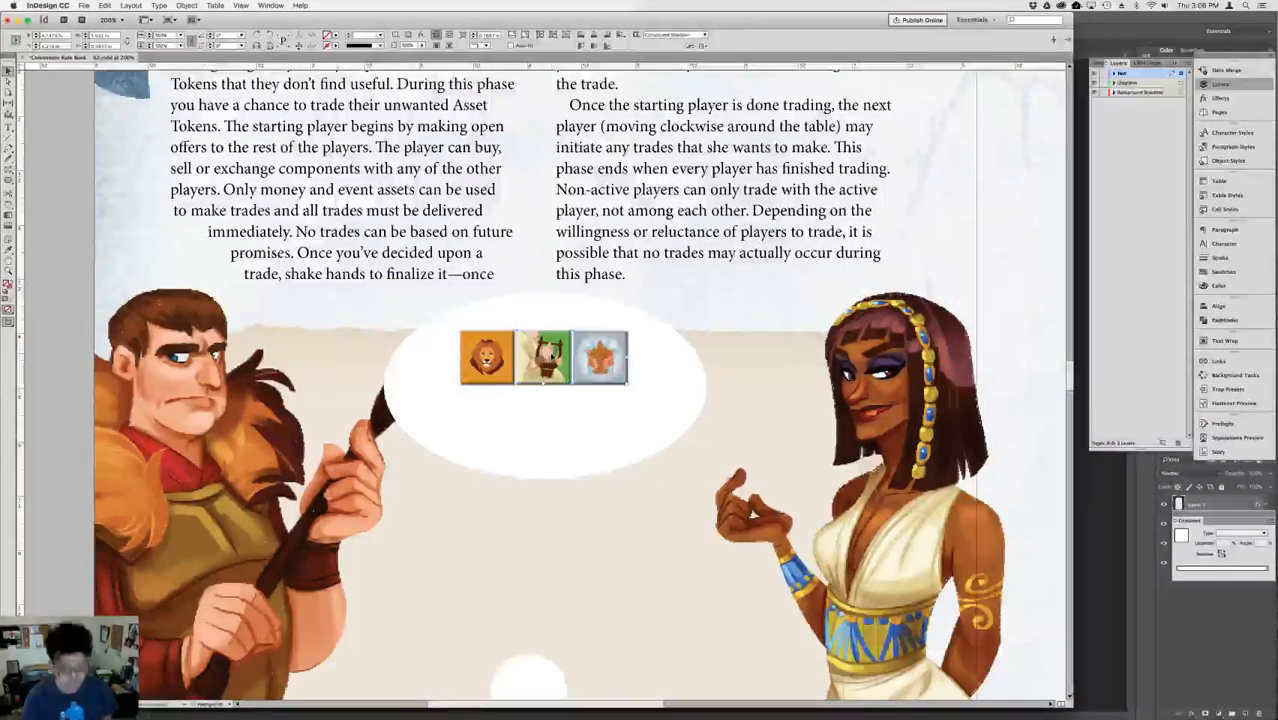
pyautogui.click(559, 276)
pyautogui.click(563, 348)
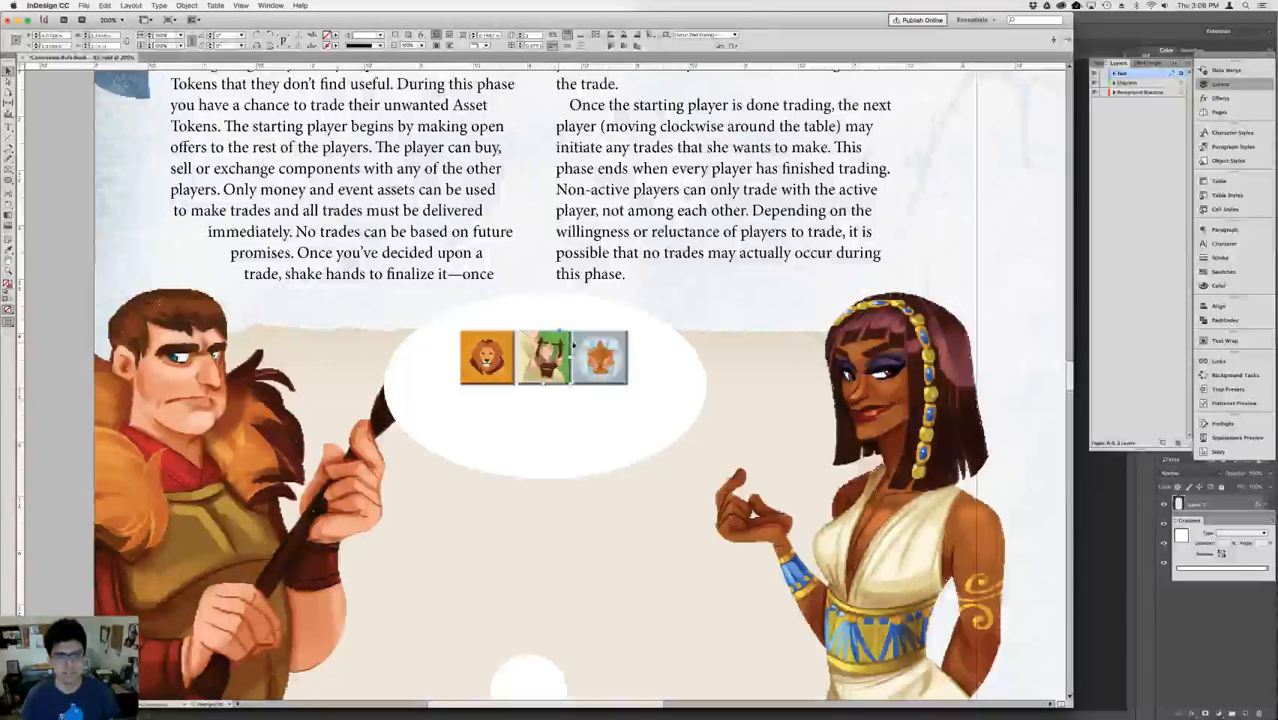
pyautogui.press('Delete')
pyautogui.click(598, 350)
pyautogui.press('Delete')
# Duplicate the lion token twice to its right to form an evenly spaced row, and group the three tokens.
pyautogui.click(491, 350)
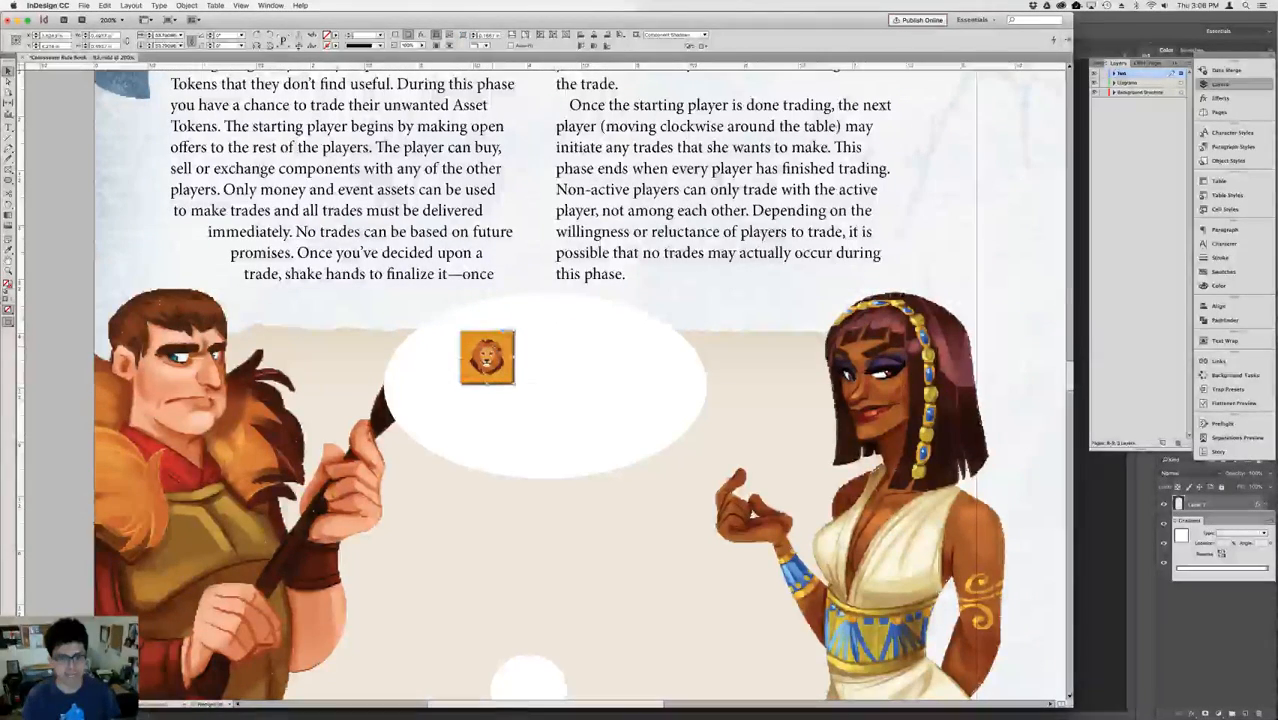
pyautogui.moveTo(495, 349); pyautogui.dragTo(613, 346)
pyautogui.keyDown('shift'); pyautogui.click(493, 352); pyautogui.keyUp('shift')
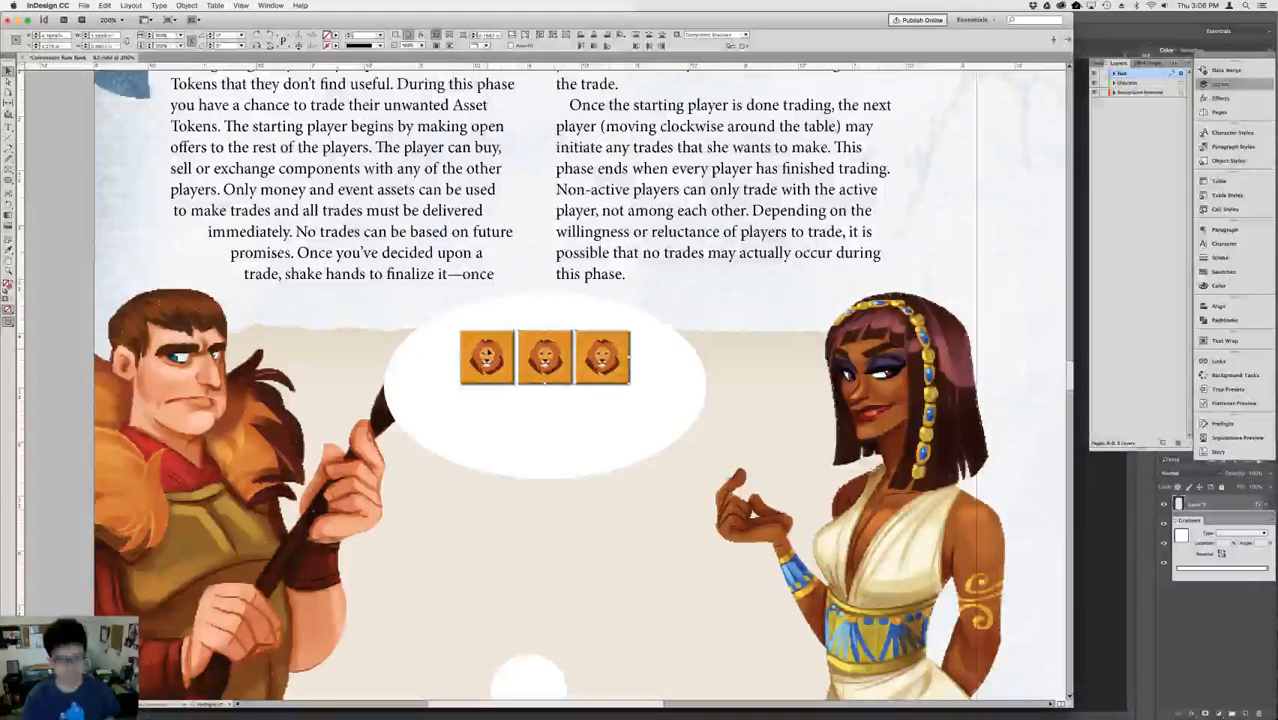
pyautogui.press('super+g')
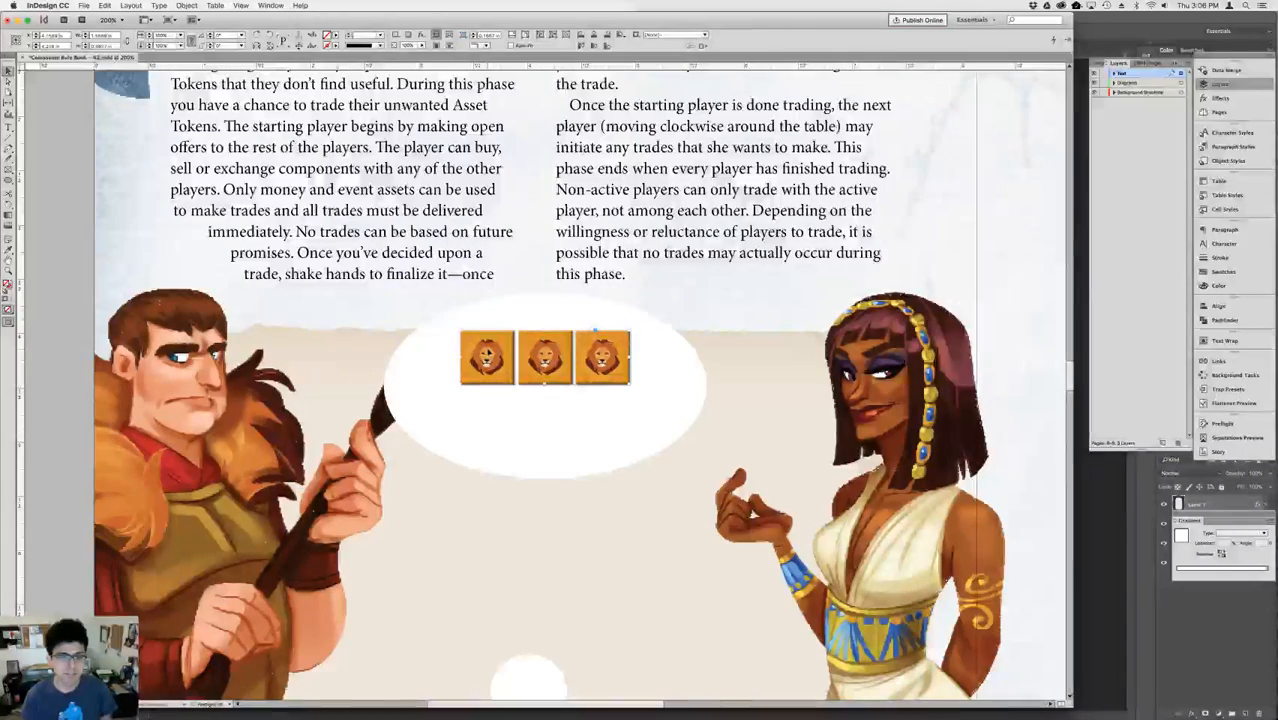
# Narrow the white oval by moving its left and right anchor points inward toward the lion tokens.
pyautogui.click(429, 349)
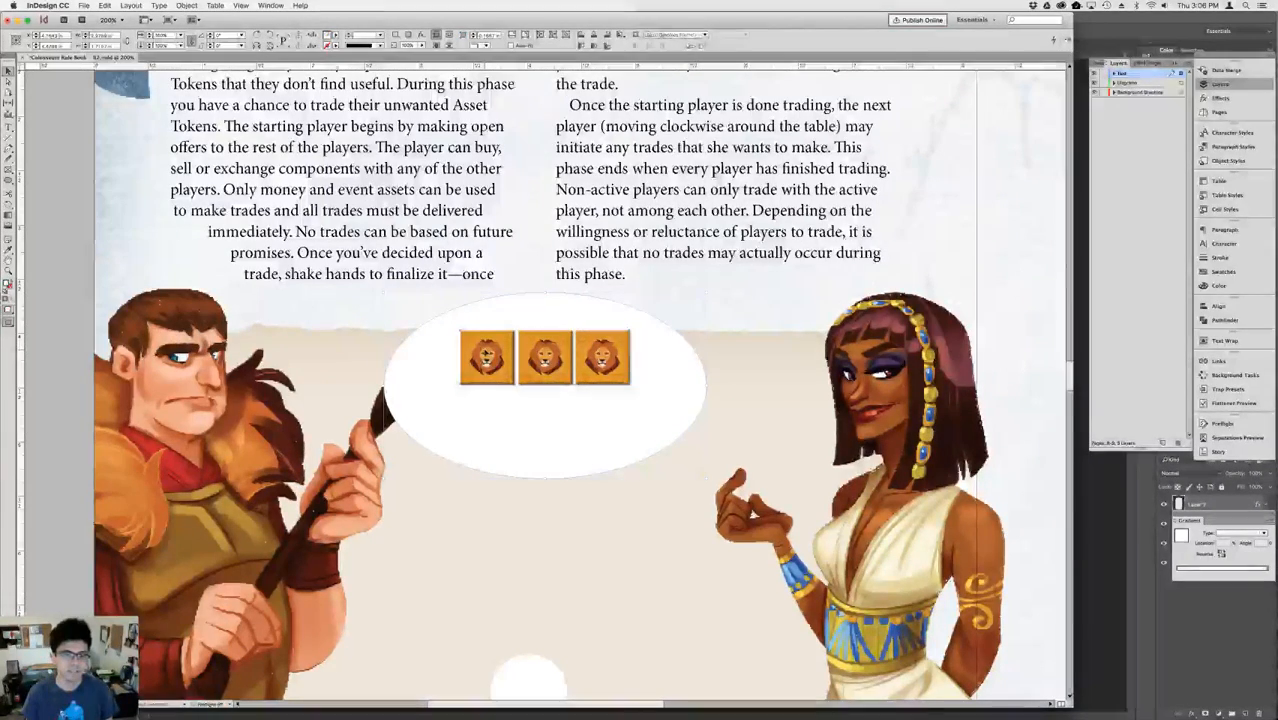
pyautogui.click(790, 357)
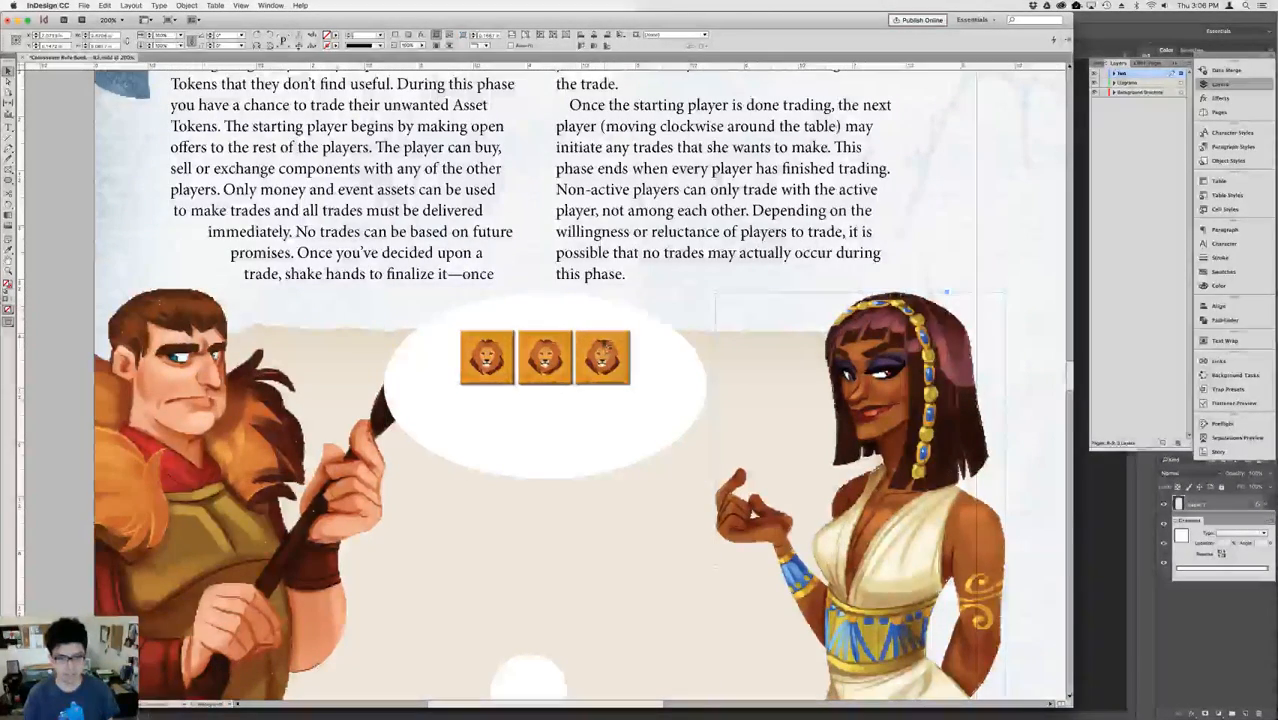
pyautogui.click(590, 347)
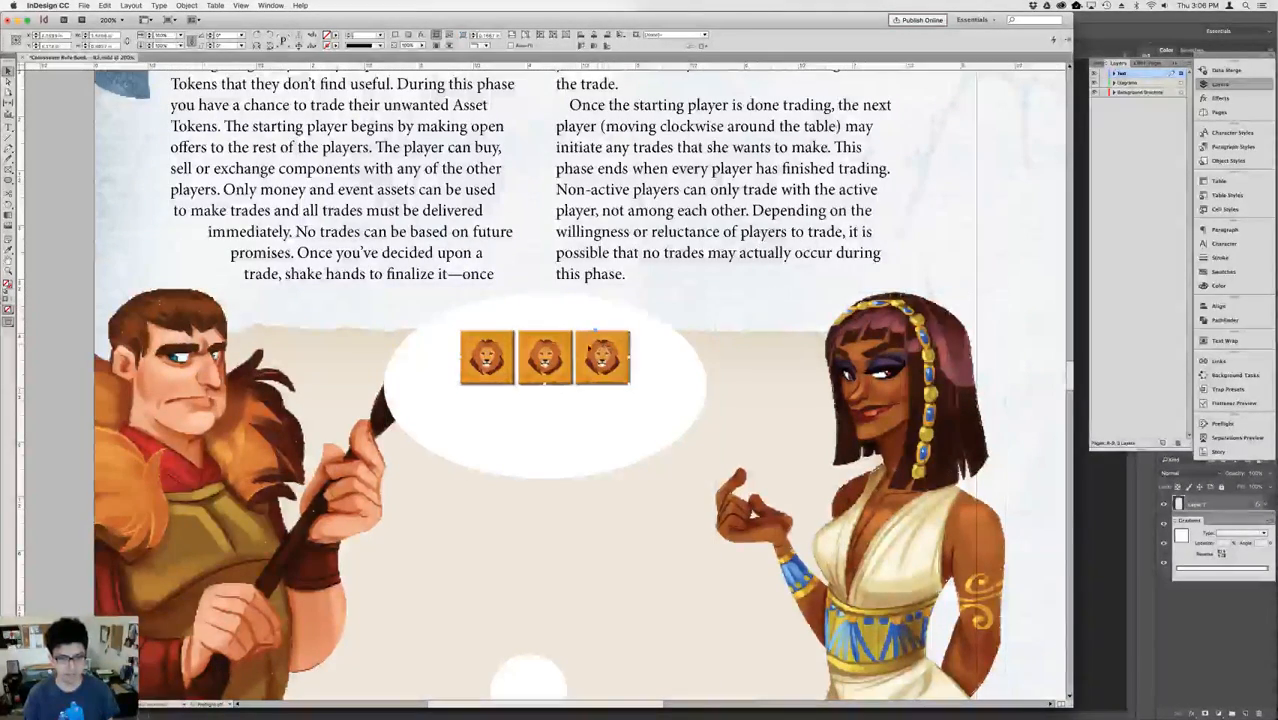
pyautogui.click(436, 397)
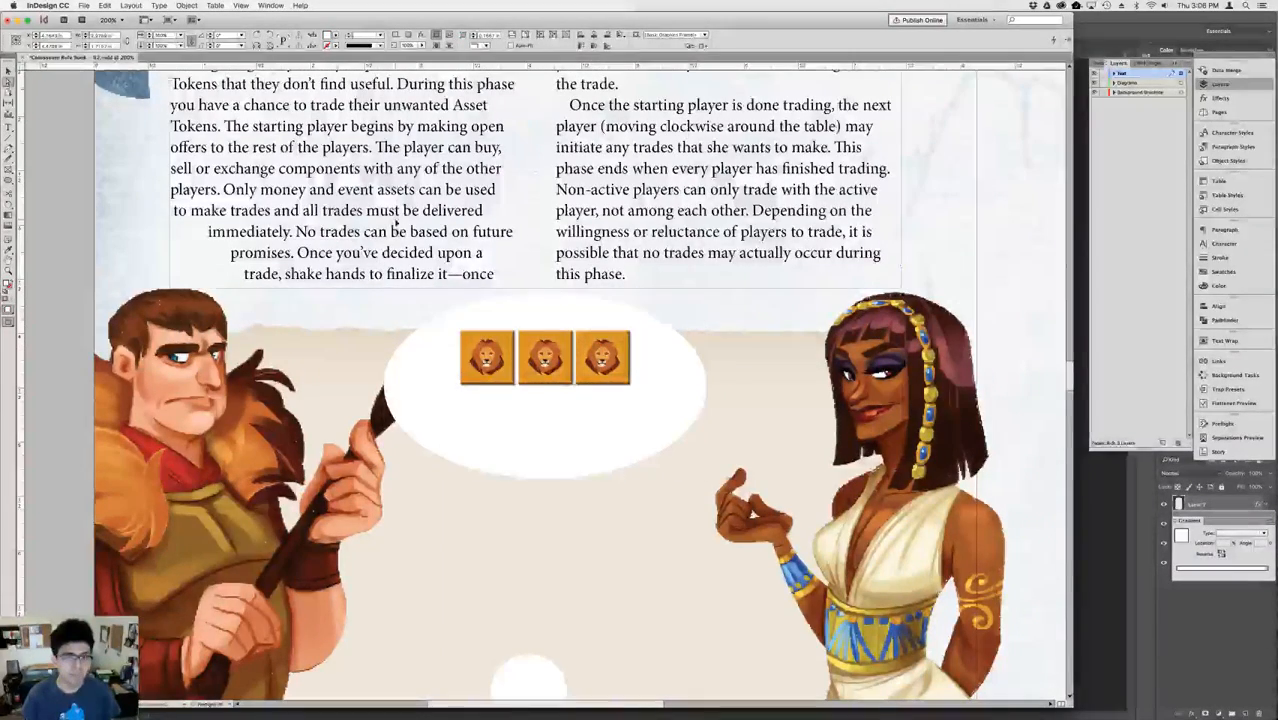
pyautogui.click(385, 386)
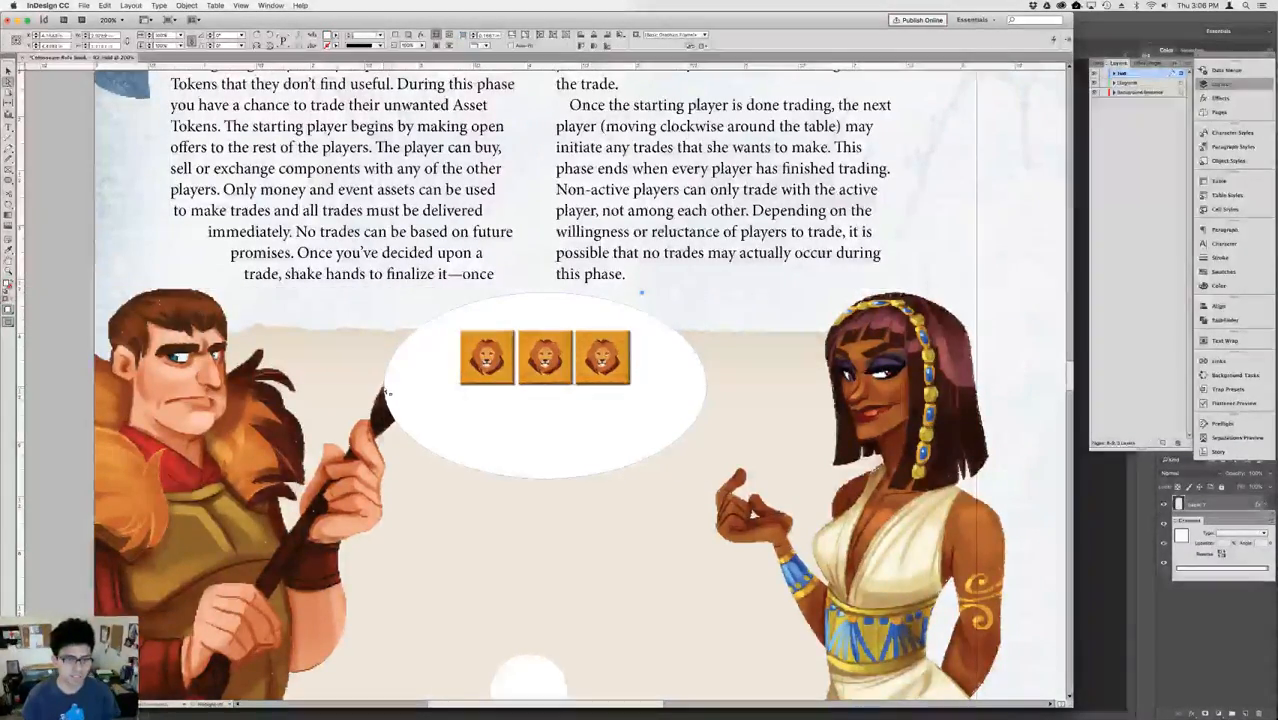
pyautogui.hotkey('shift', 'Right')
pyautogui.hotkey('shift', 'Right')
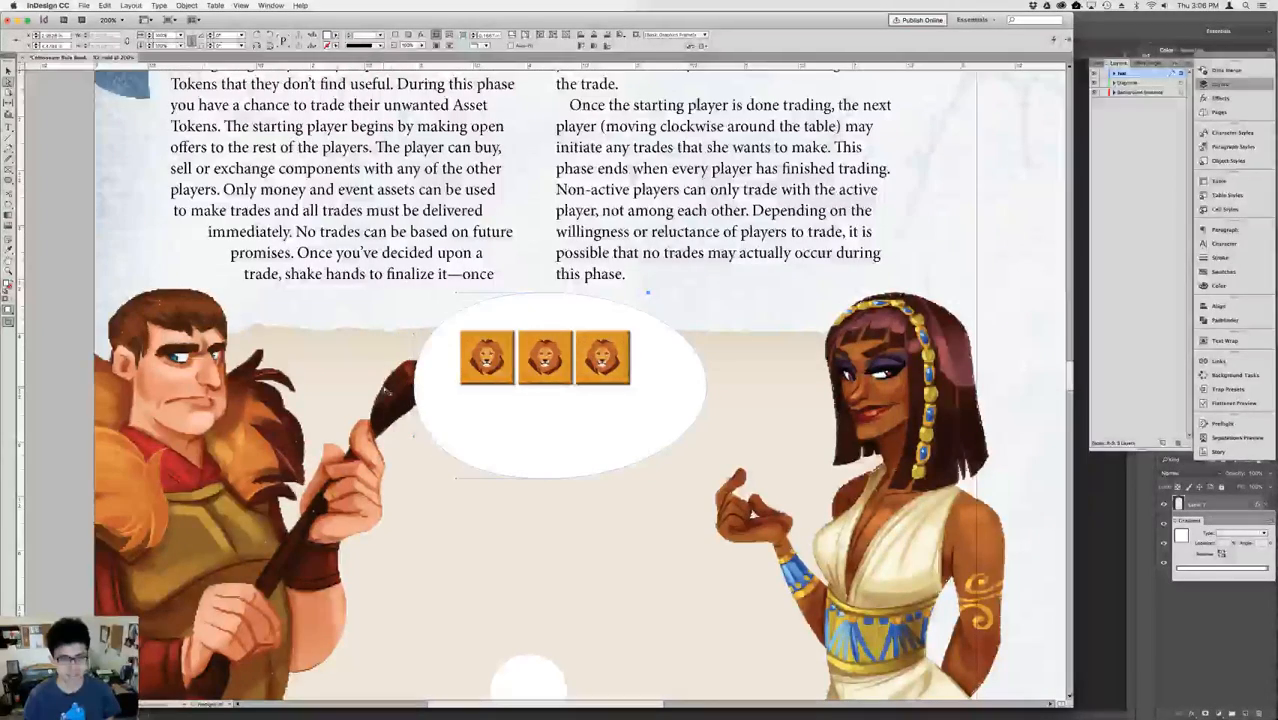
pyautogui.click(707, 387)
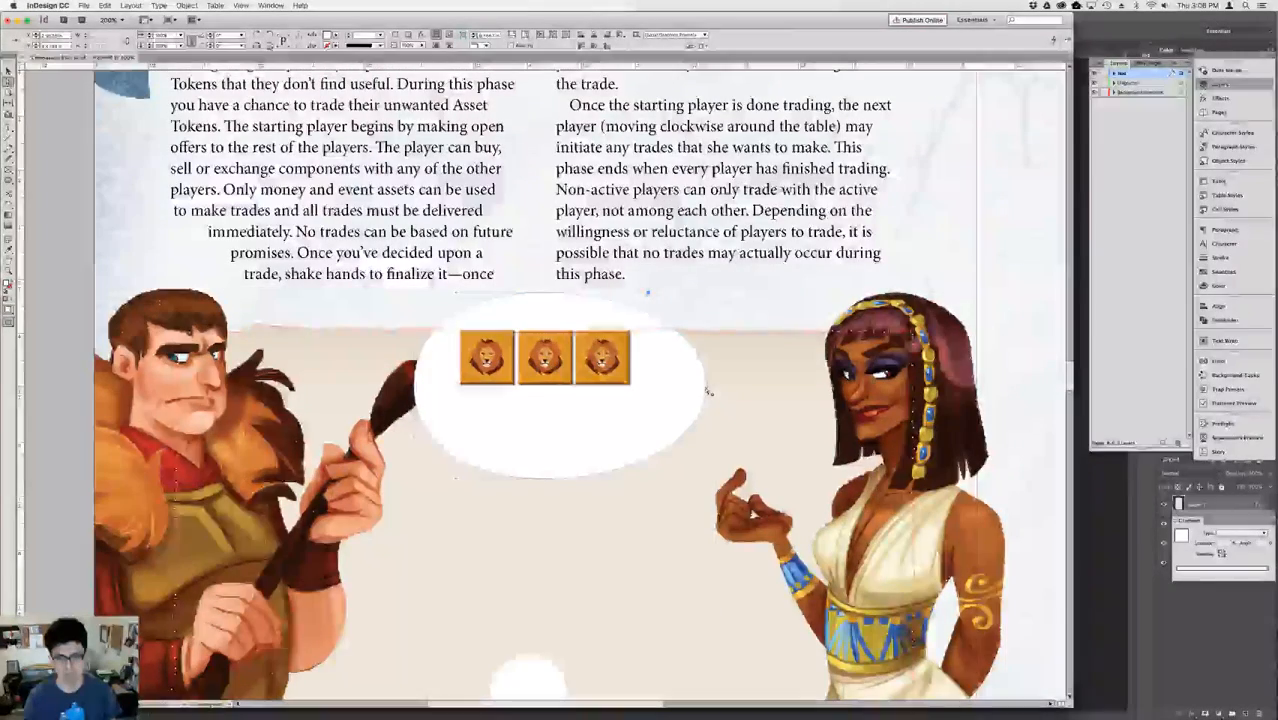
pyautogui.hotkey('shift', 'Left')
pyautogui.hotkey('shift', 'Left')
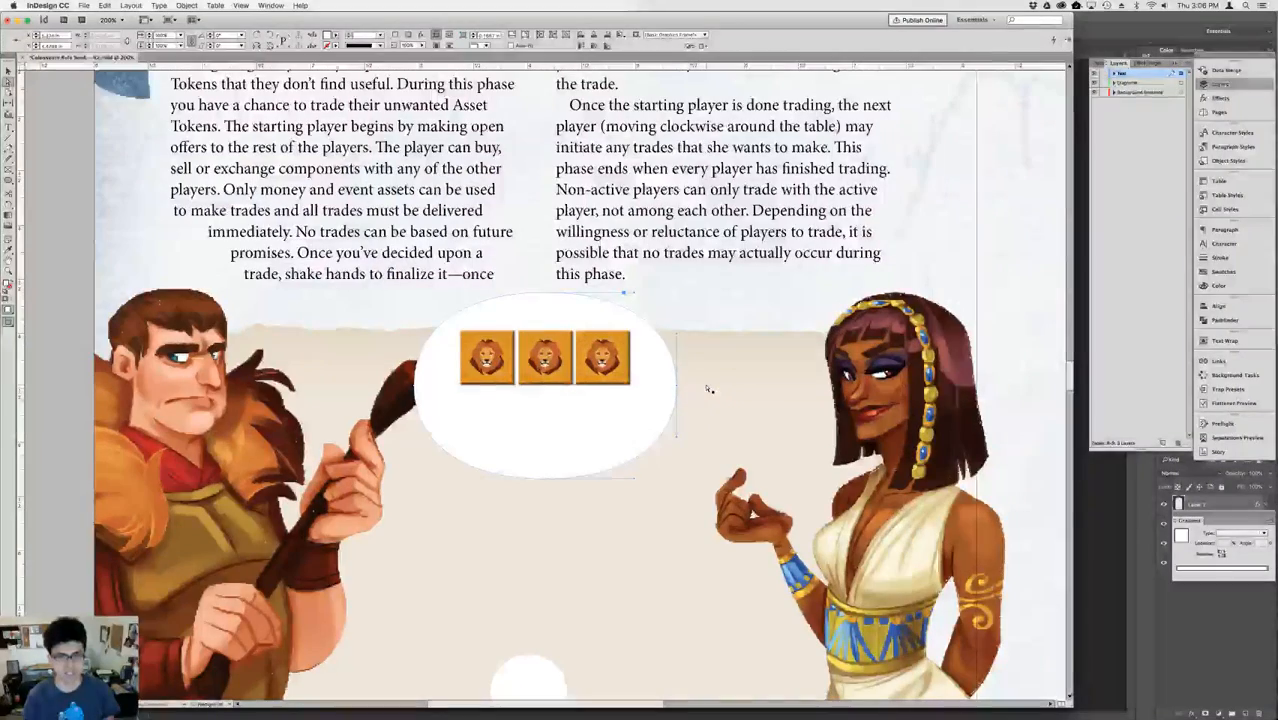
# Reduce the white oval's height by about a quarter, bringing its lower edge closer to the lion tokens.
pyautogui.press('v')
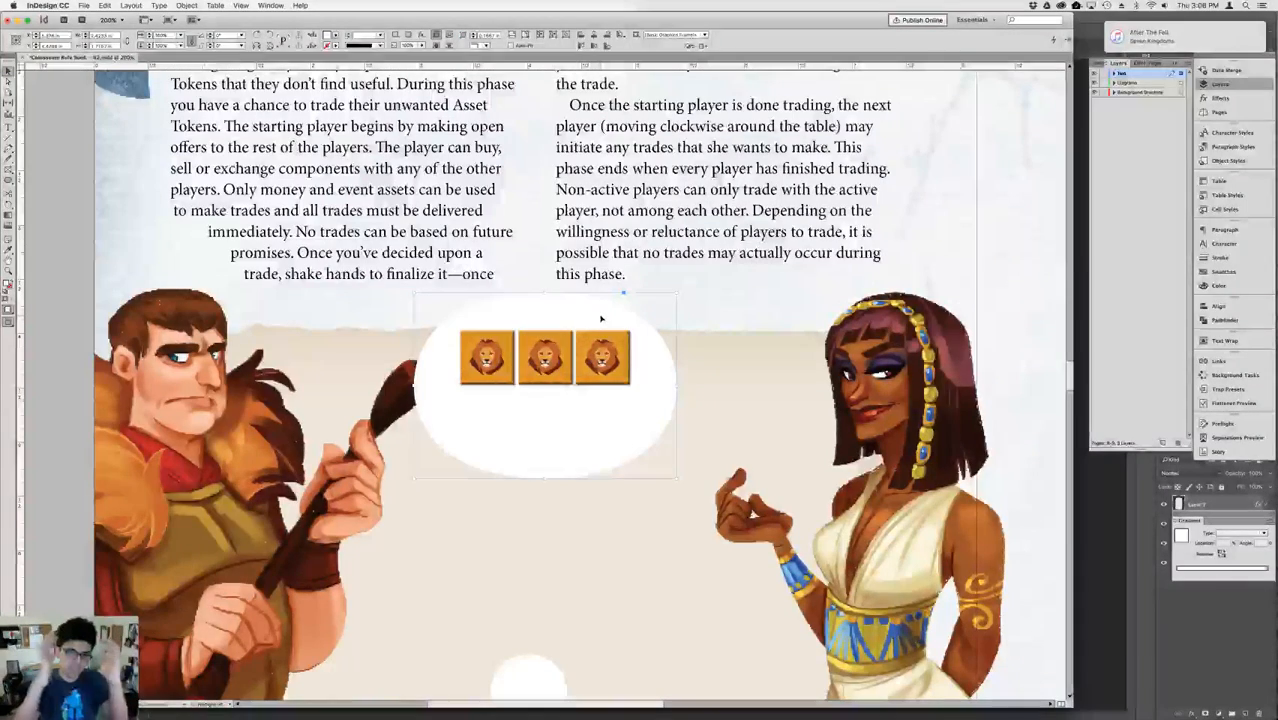
pyautogui.press('a')
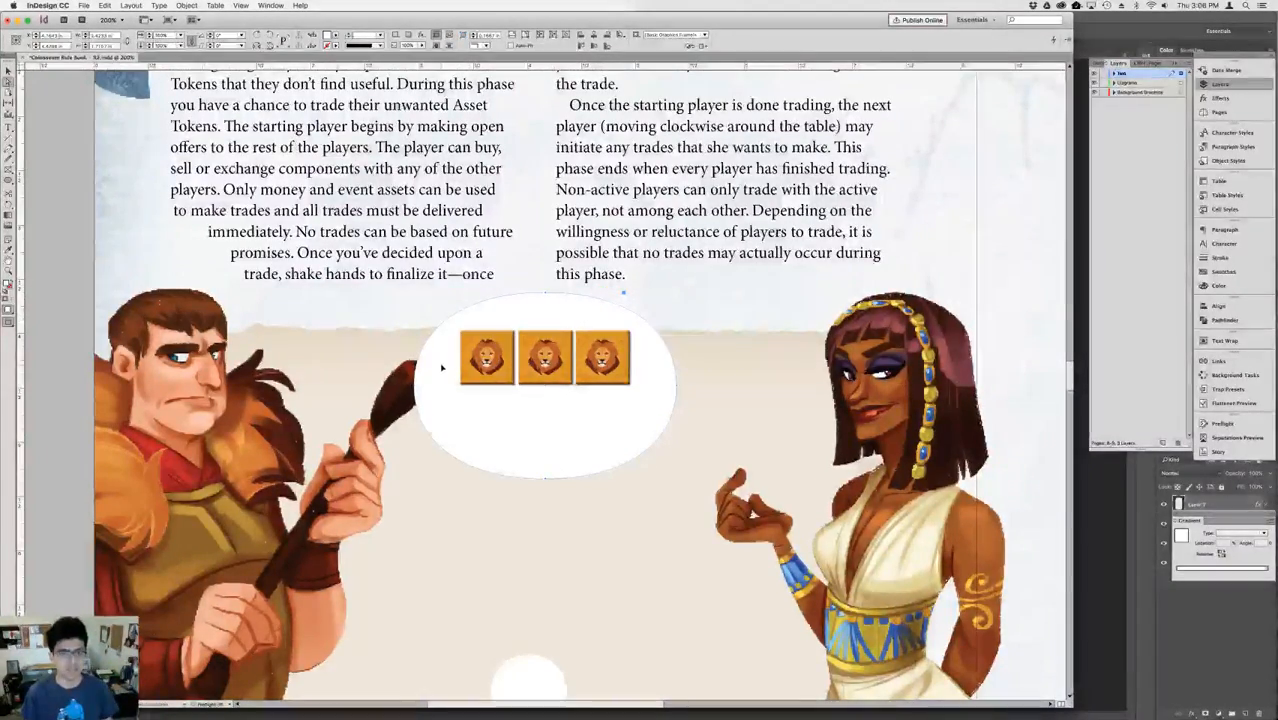
pyautogui.click(426, 344)
pyautogui.click(440, 383)
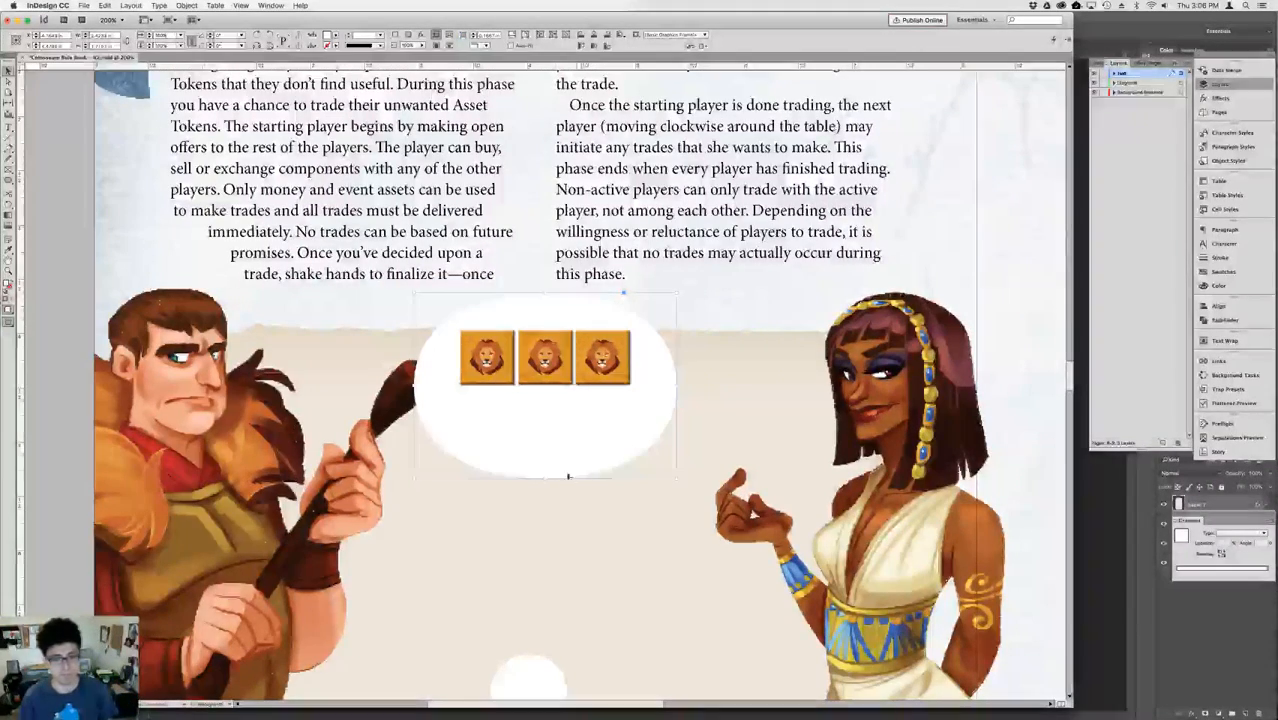
pyautogui.click(566, 377)
pyautogui.click(552, 436)
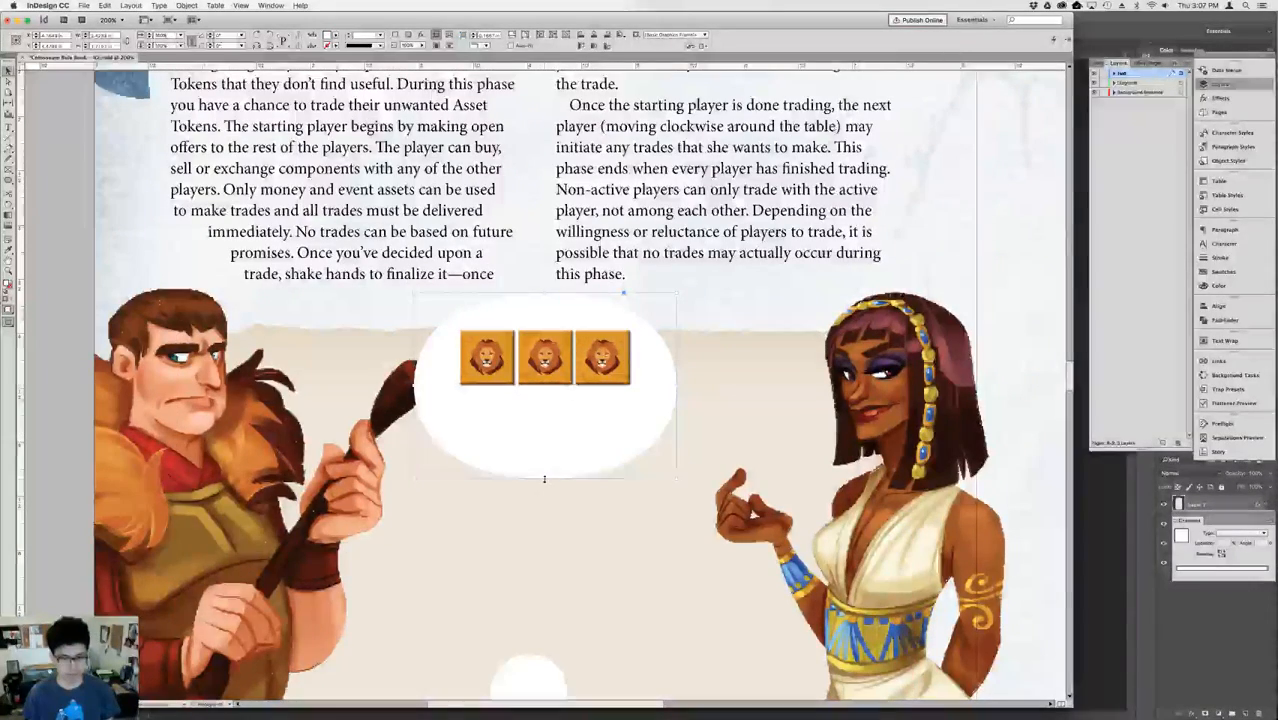
pyautogui.moveTo(541, 478); pyautogui.dragTo(544, 432)
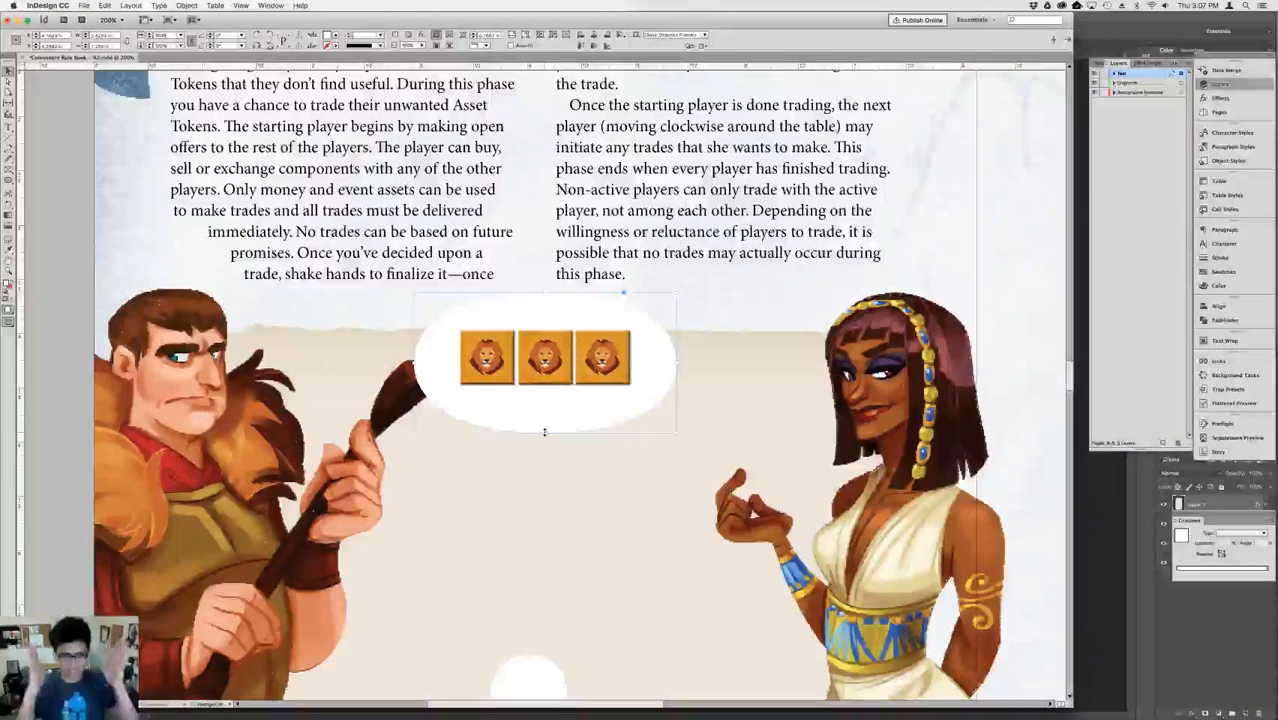
# Tighten the white oval further around the lion tokens by pulling in its left, right and lower edges, and center the row vertically.
pyautogui.press('a')
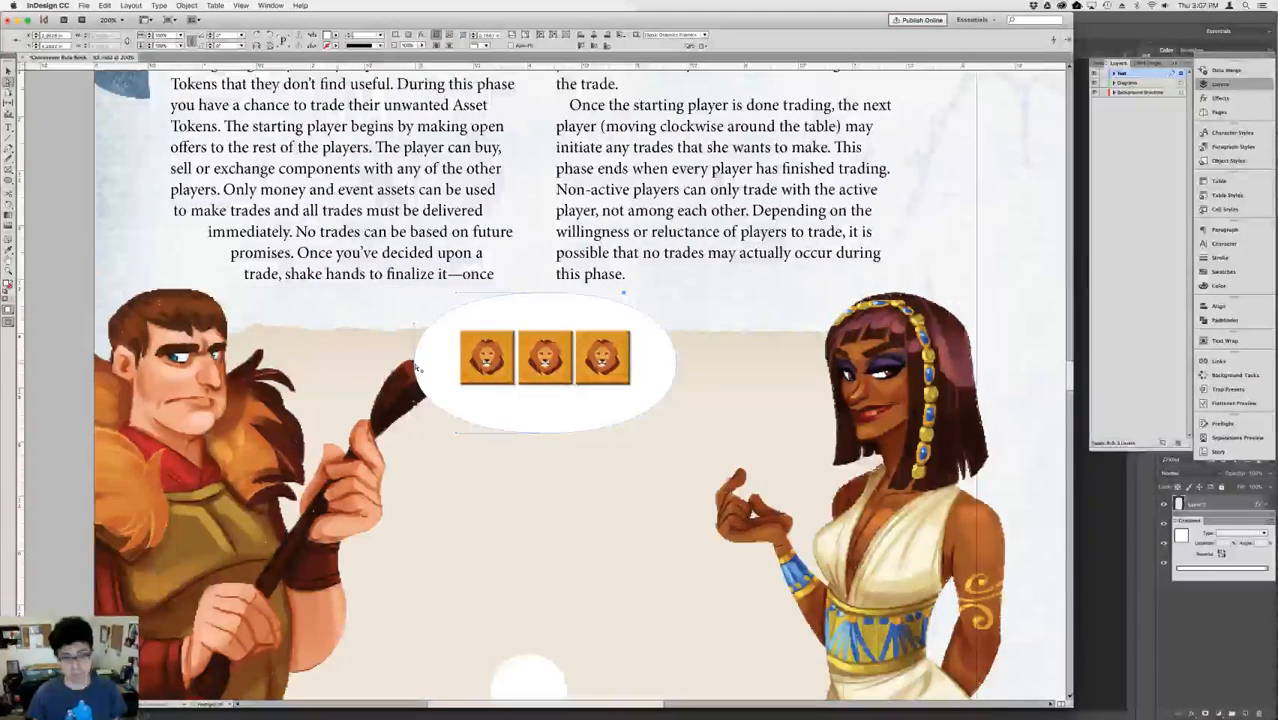
pyautogui.moveTo(418, 368); pyautogui.dragTo(421, 369)
pyautogui.press('Right')
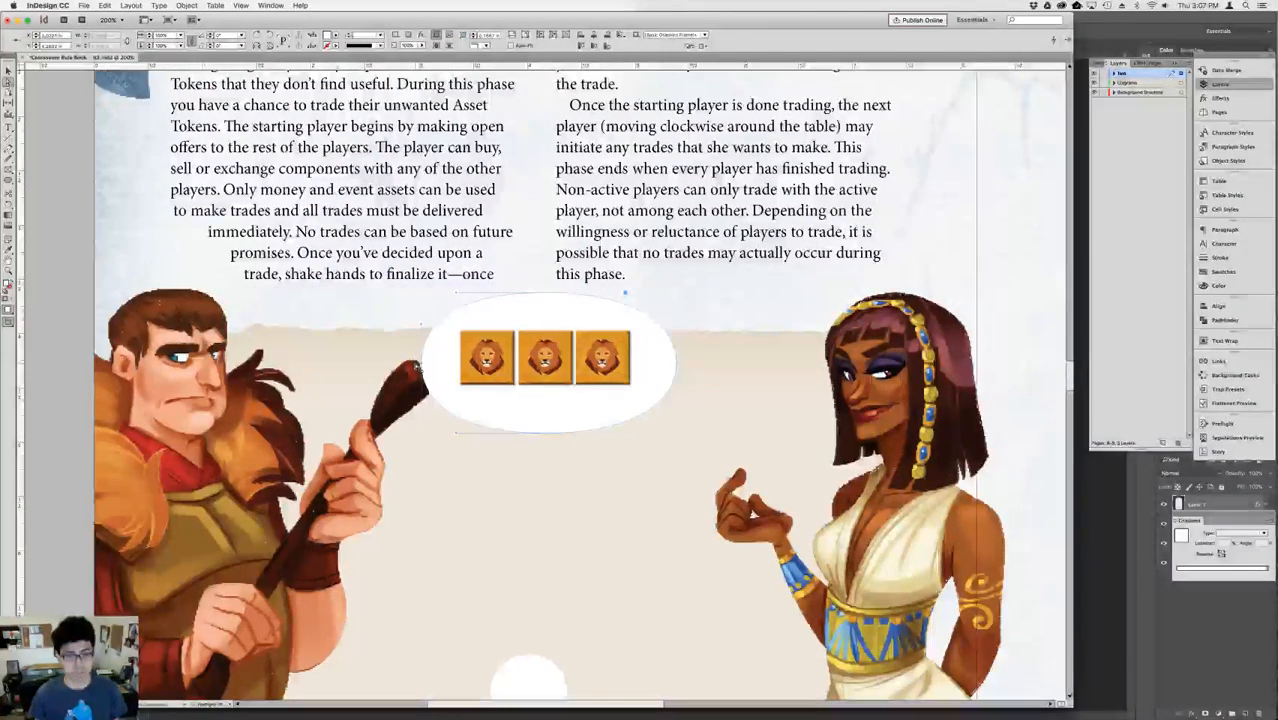
pyautogui.press('Left')
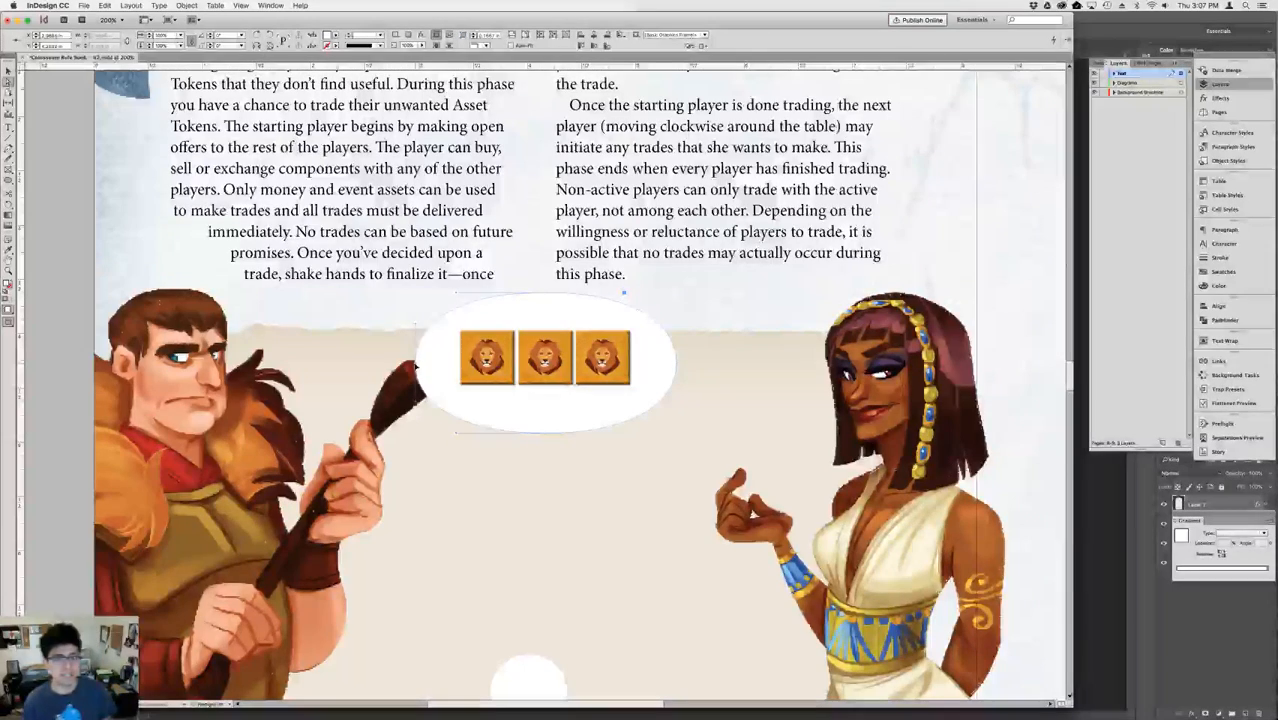
pyautogui.press('super+z')
pyautogui.press('super+shift+z')
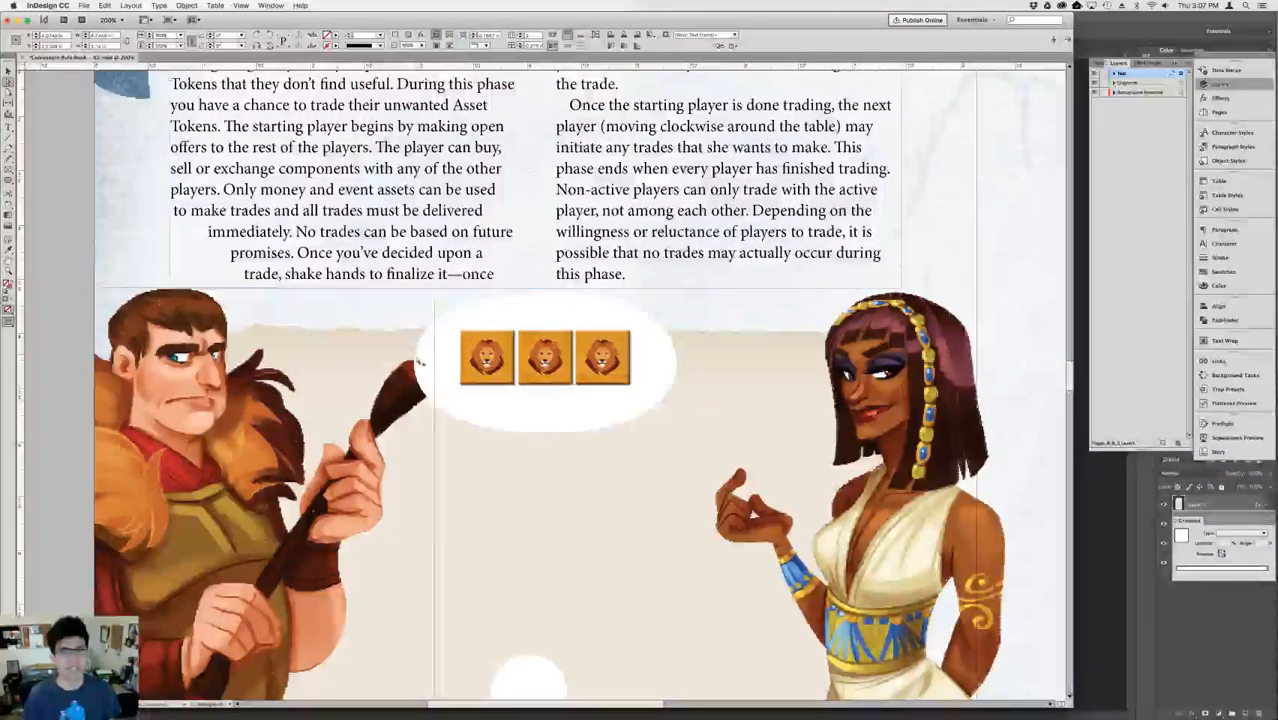
pyautogui.hotkey('shift', 'Right')
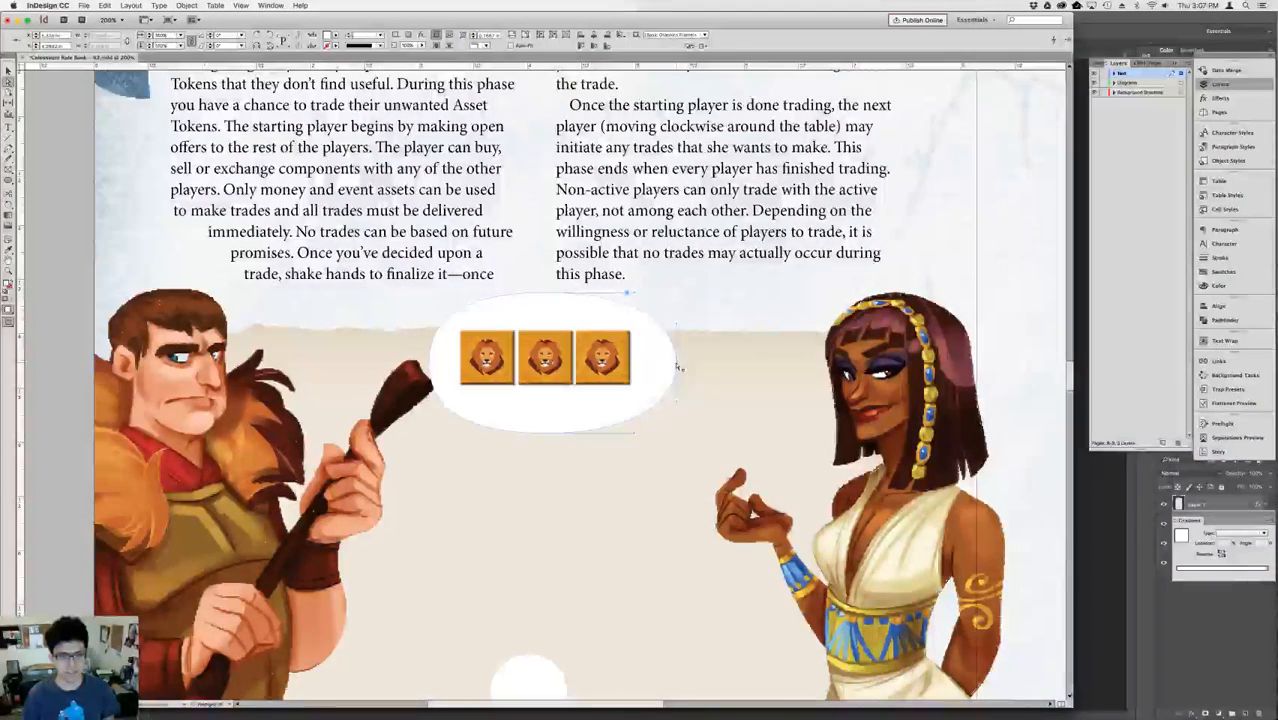
pyautogui.hotkey('shift', 'Left')
pyautogui.press('v')
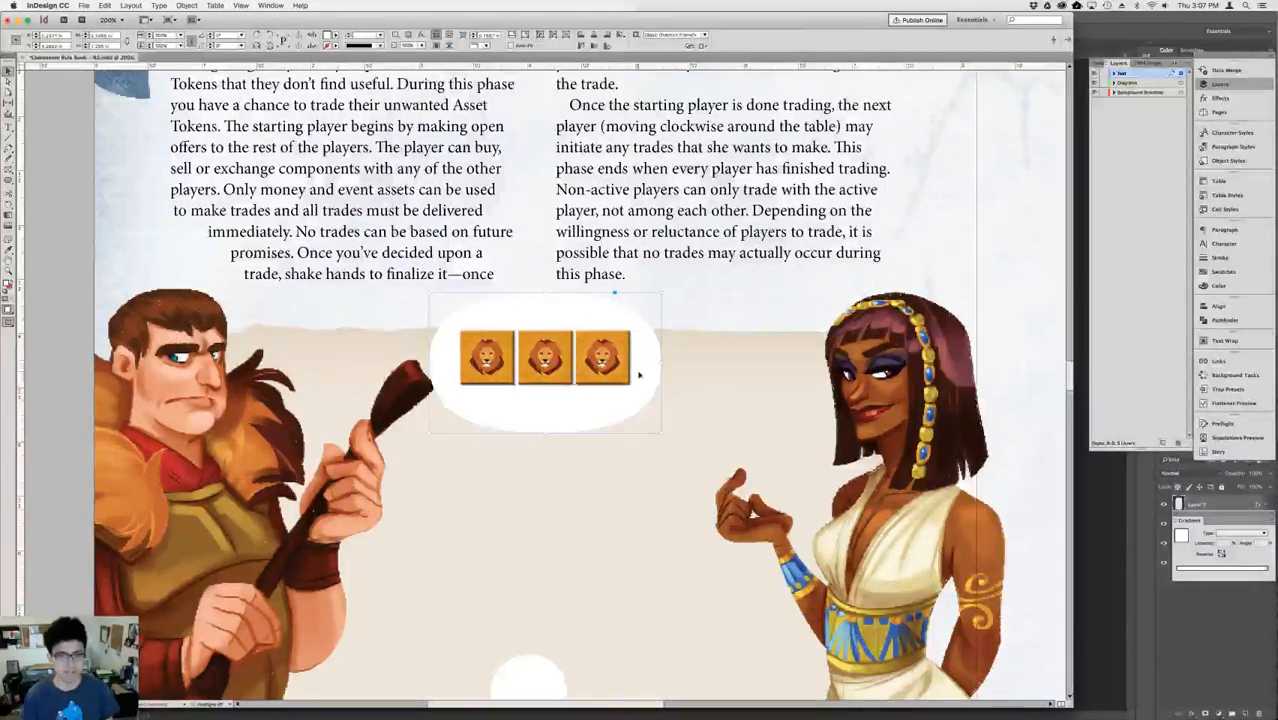
pyautogui.moveTo(547, 440); pyautogui.dragTo(546, 365)
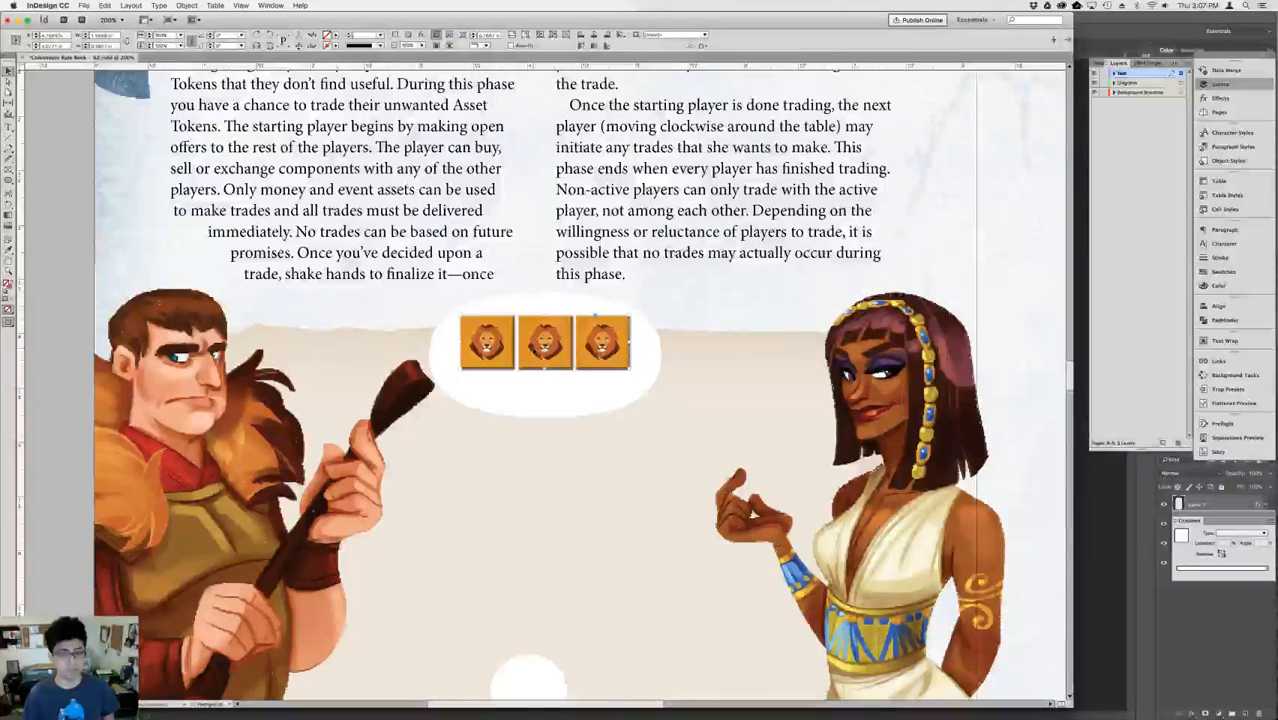
# Scale the row of lion tokens down to about three quarters of its size and shift it toward the oval's left end.
pyautogui.click(162, 36)
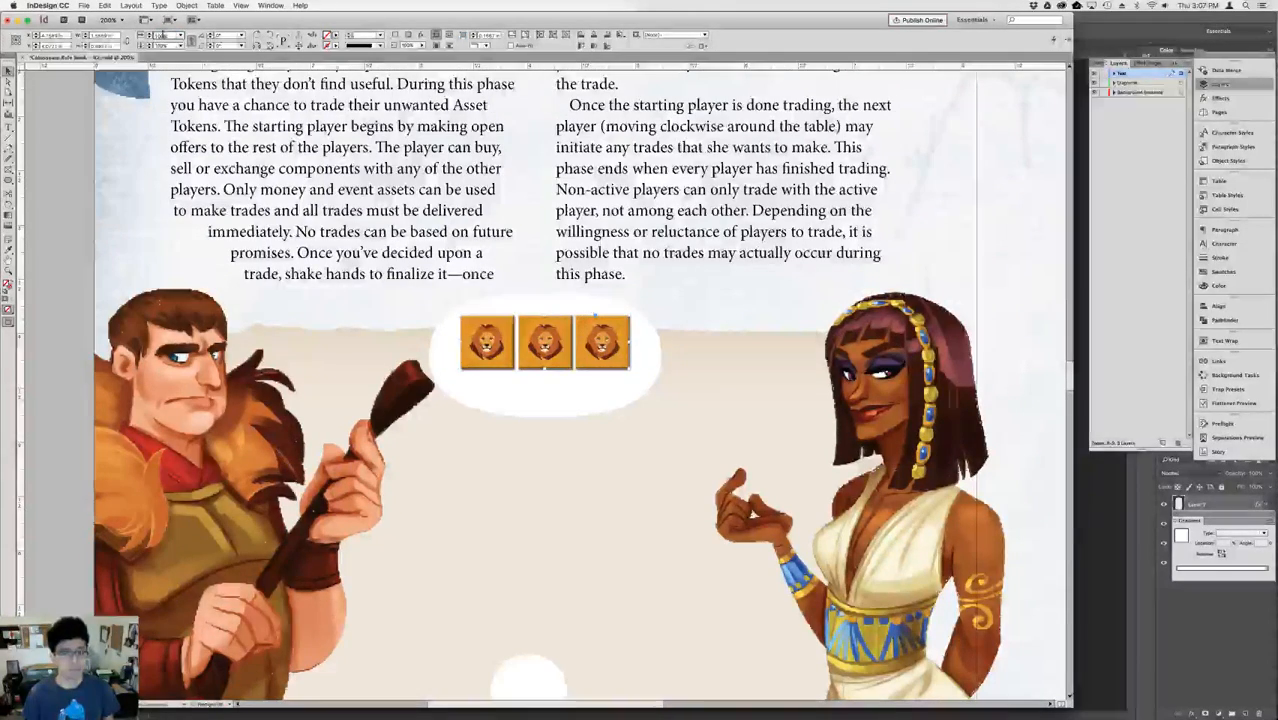
pyautogui.hotkey('shift', 'Down')
pyautogui.hotkey('shift', 'Down')
pyautogui.hotkey('shift', 'Down')
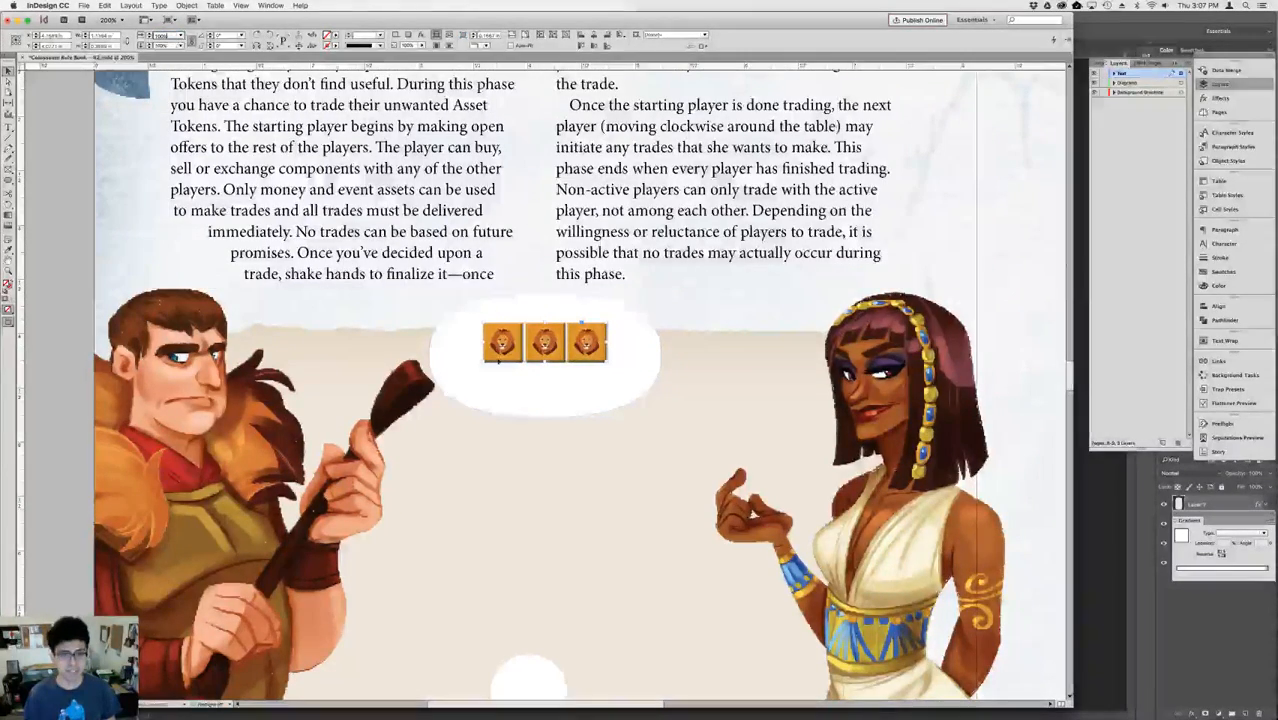
pyautogui.moveTo(527, 359); pyautogui.dragTo(497, 359)
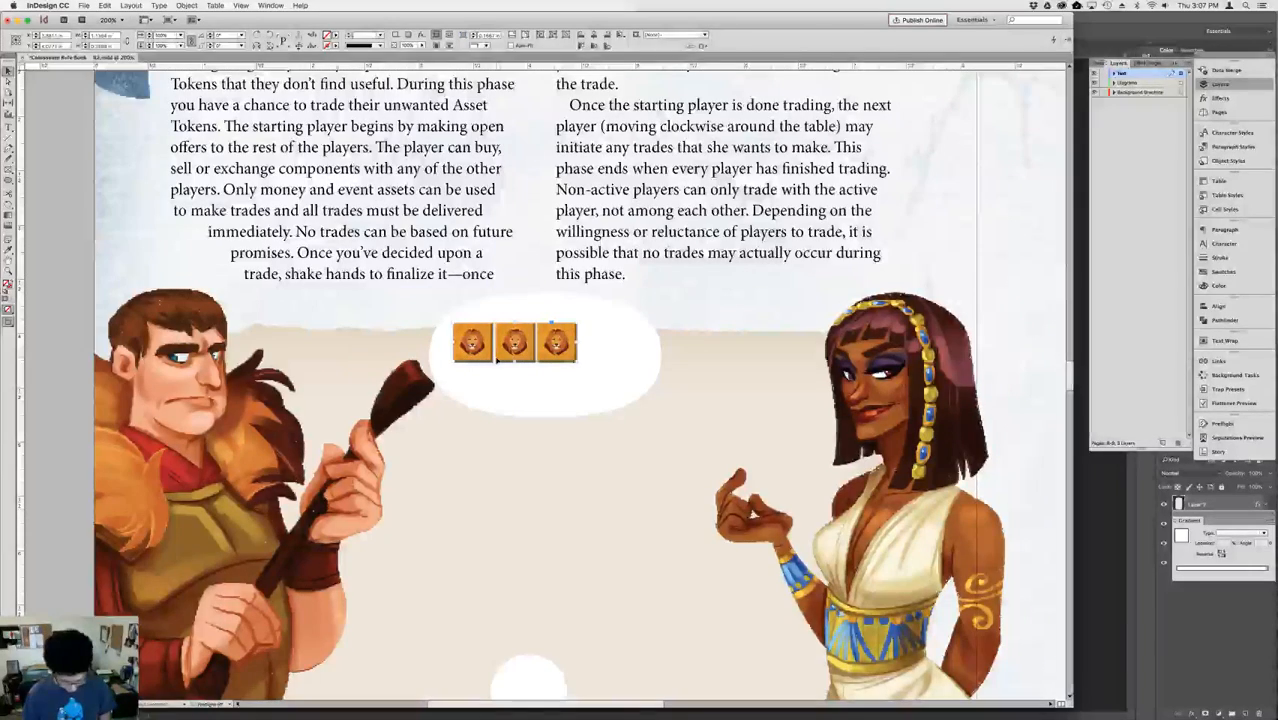
# Ungroup the lion tokens and arrange them as an overlapping diagonal stack stepping down to the right.
pyautogui.press('super+shift+g')
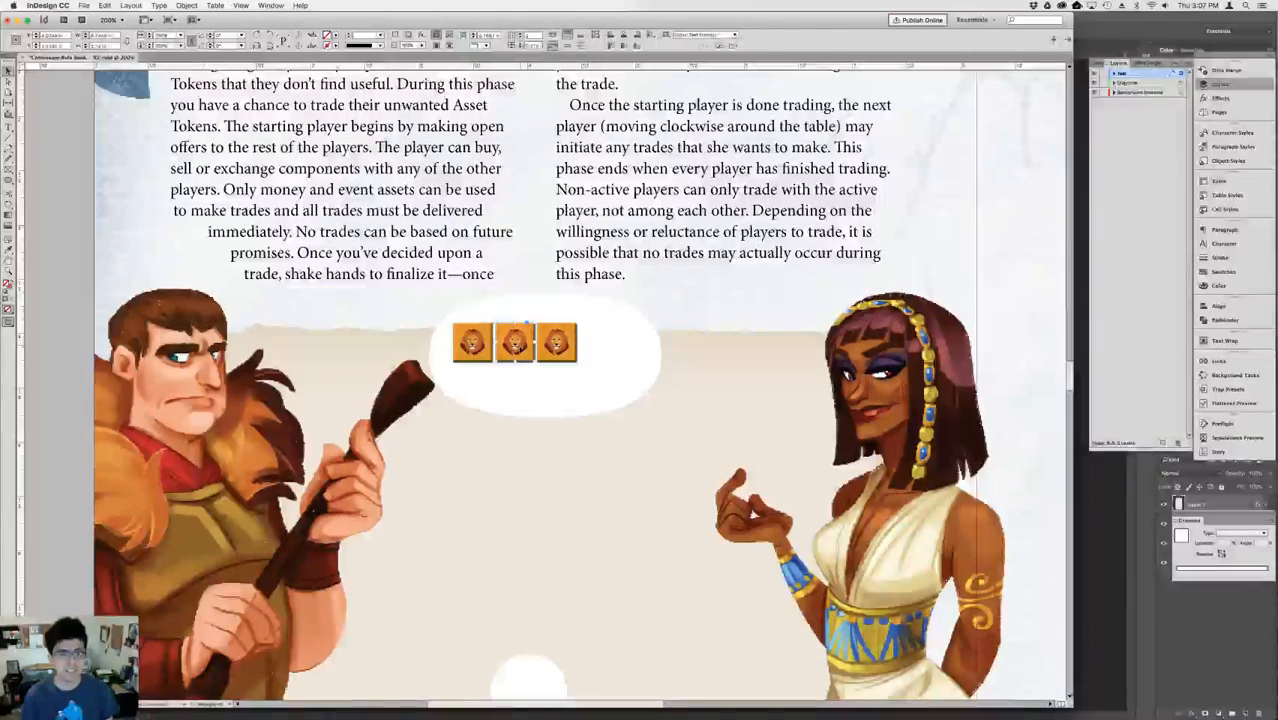
pyautogui.moveTo(526, 333)
pyautogui.mouseDown()
pyautogui.moveTo(522, 356)
pyautogui.moveTo(541, 343)
pyautogui.mouseUp()
pyautogui.hotkey('shift', 'Left')
pyautogui.hotkey('shift', 'Left')
pyautogui.hotkey('shift', 'Down')
pyautogui.hotkey('shift', 'Down')
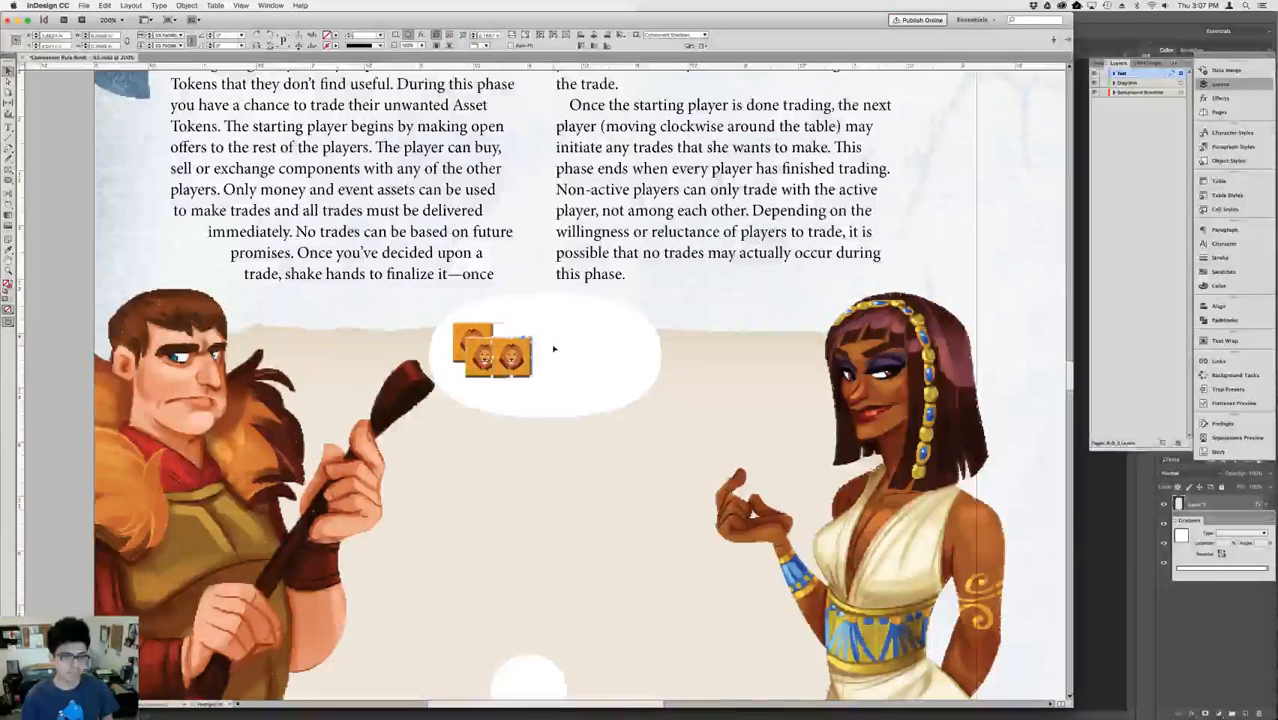
pyautogui.hotkey('shift', 'Left')
pyautogui.hotkey('shift', 'Left')
pyautogui.hotkey('shift', 'Right')
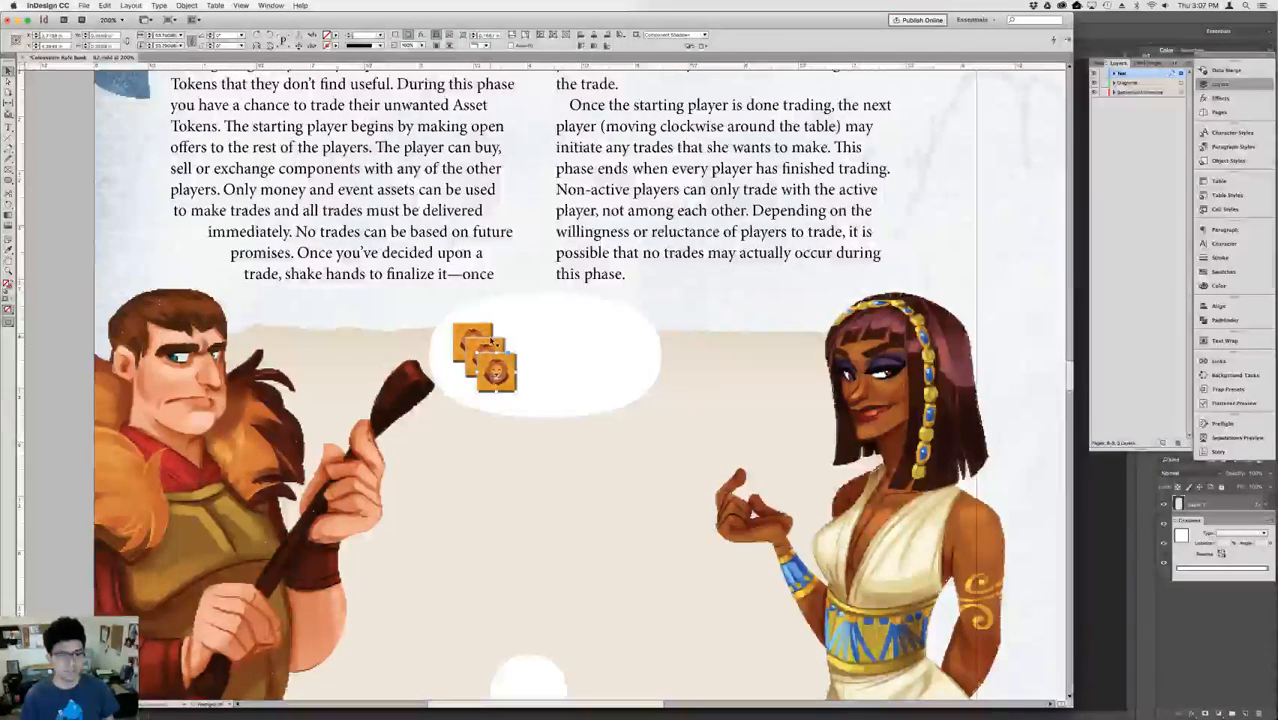
# Group the three stacked lion tokens in the left half of the white oval.
pyautogui.keyDown('shift'); pyautogui.click(491, 343); pyautogui.keyUp('shift')
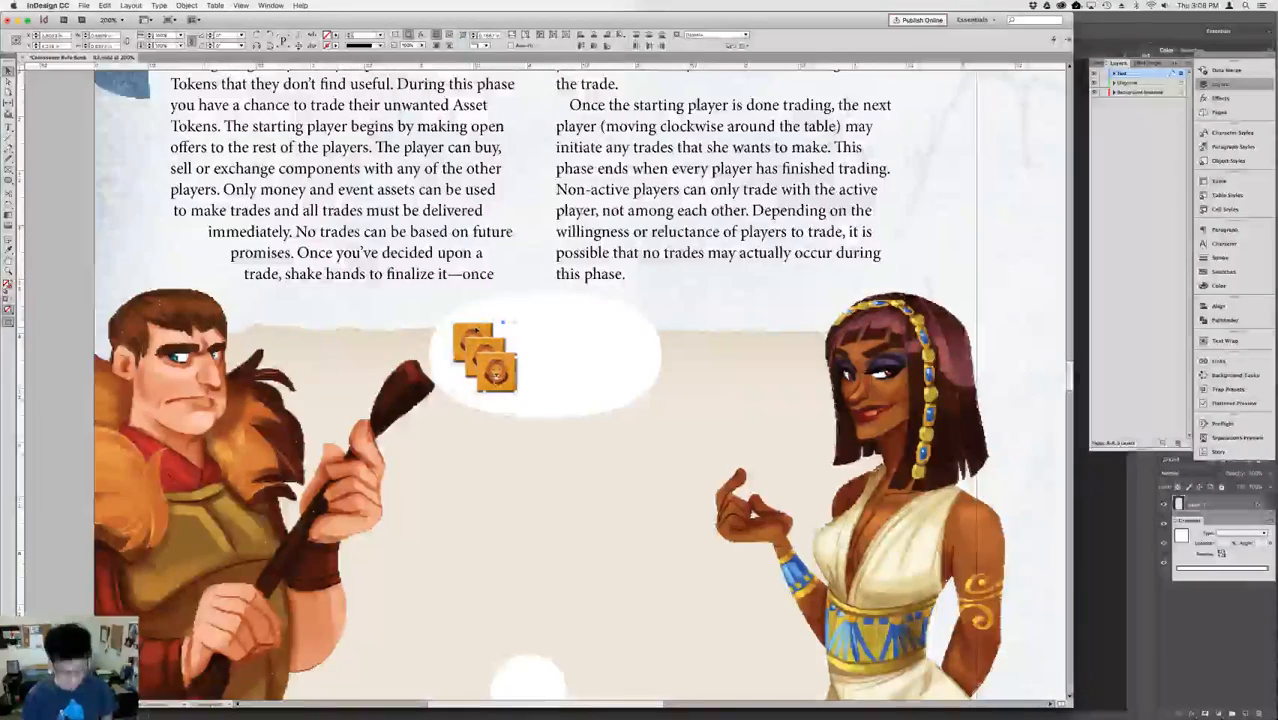
pyautogui.press('super+g')
pyautogui.hotkey('shift', 'Up')
pyautogui.hotkey('shift', 'Down')
# Create a text frame containing a red colon and place it beside the stacked lion tokens in the white oval.
pyautogui.click(541, 326)
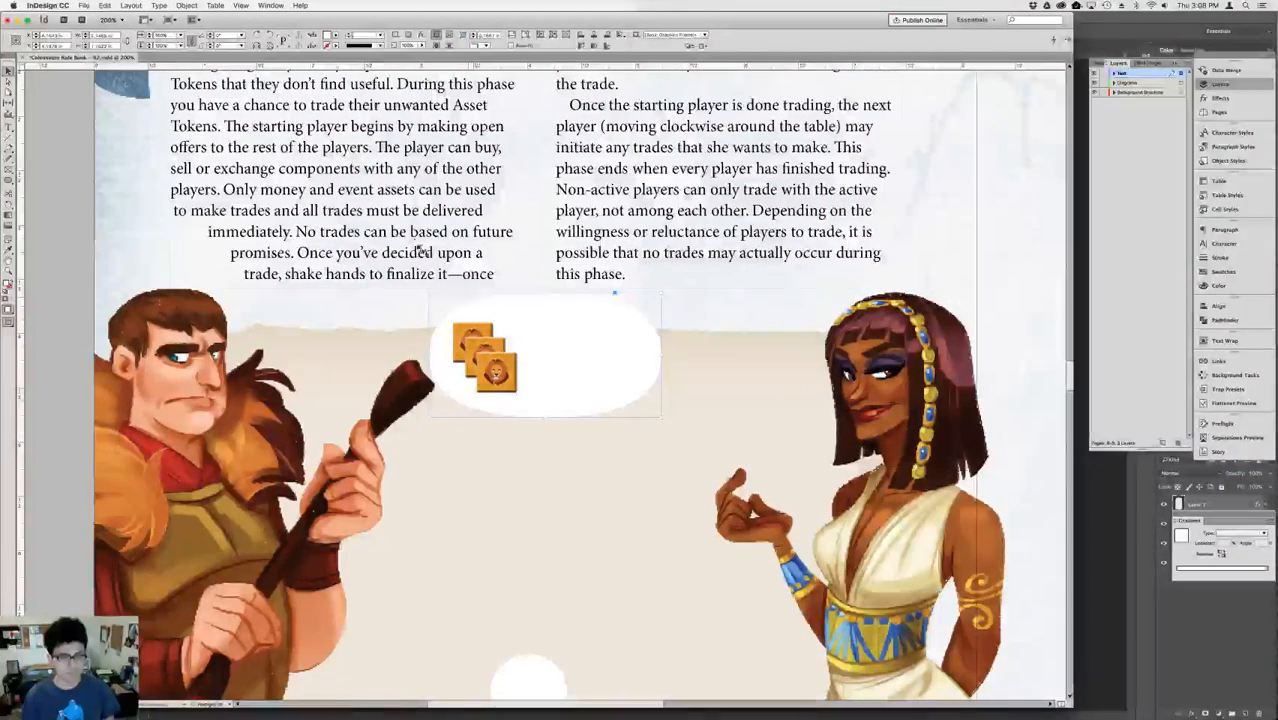
pyautogui.click(63, 205)
pyautogui.click(8, 127)
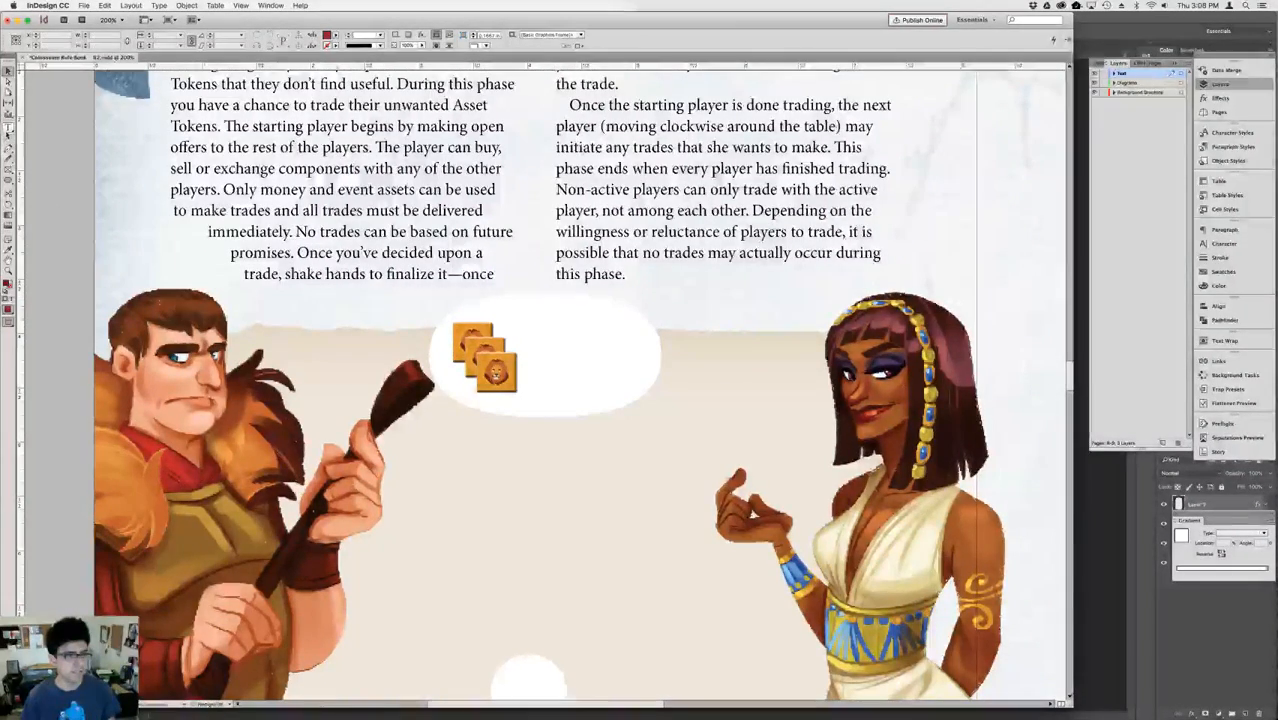
pyautogui.moveTo(57, 168); pyautogui.dragTo(157, 264)
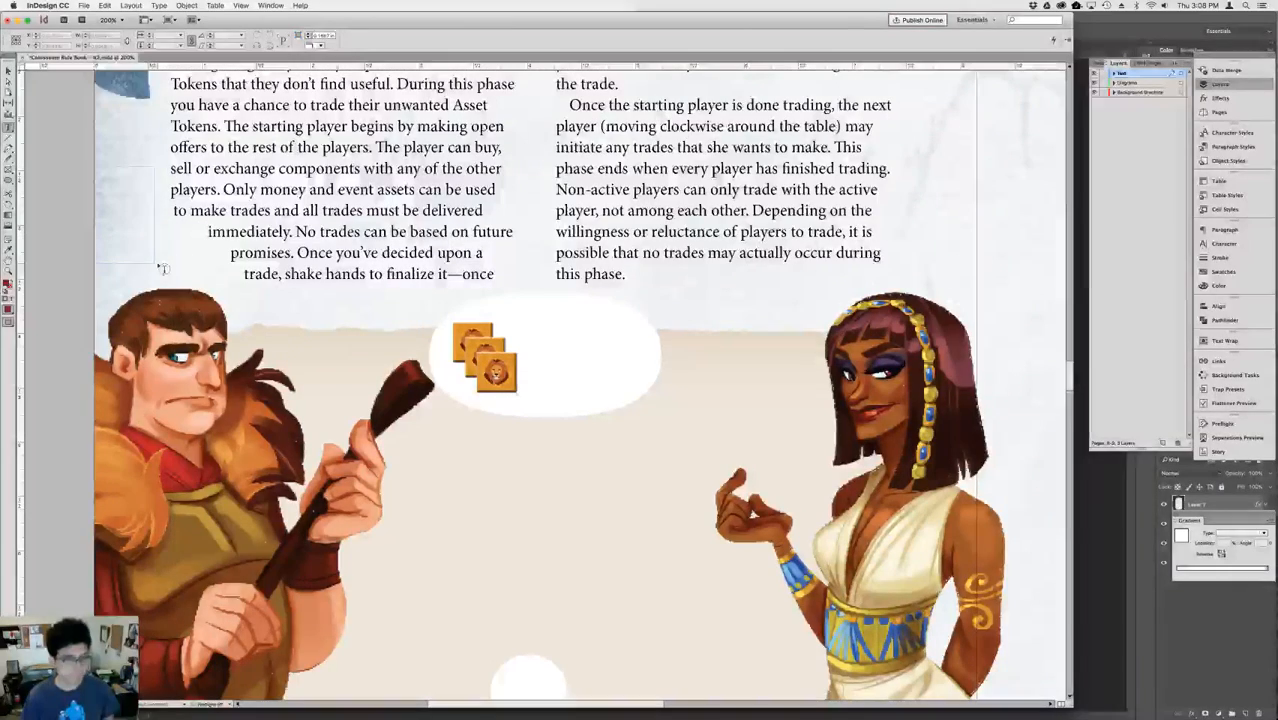
pyautogui.press('Escape')
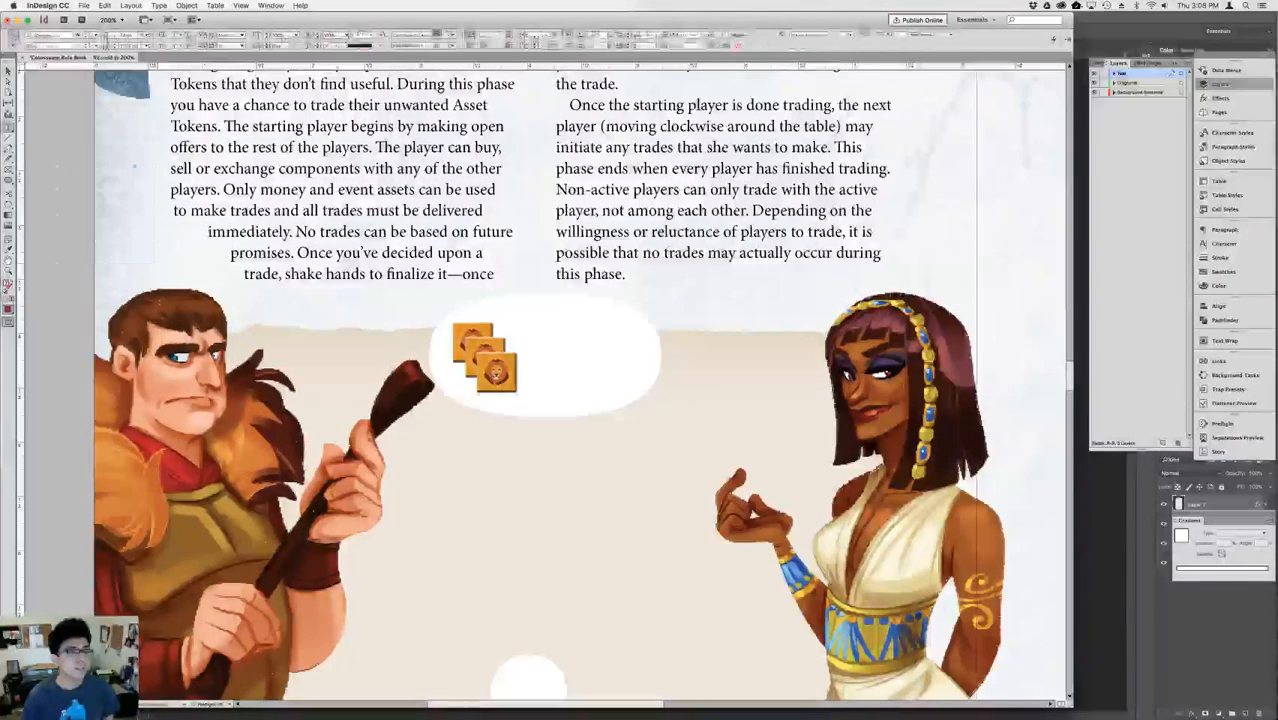
pyautogui.moveTo(71, 220); pyautogui.dragTo(560, 388)
pyautogui.press('t')
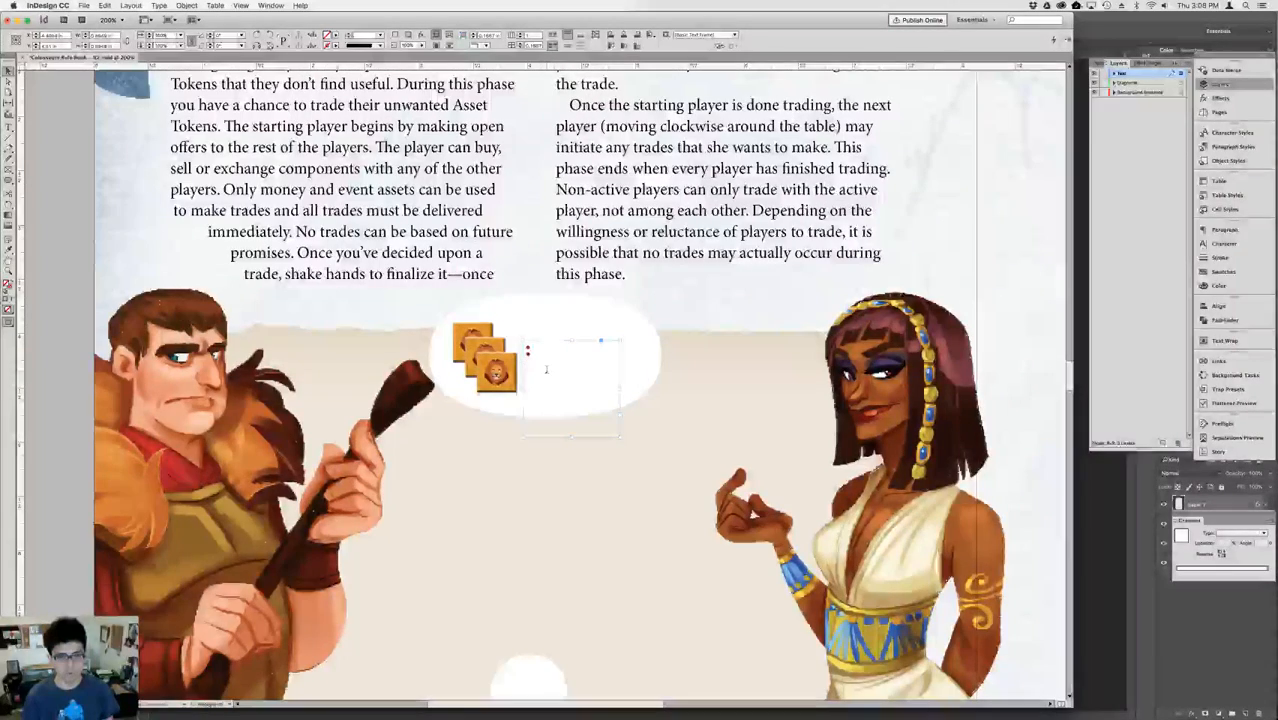
# Enlarge the colon text to about twice its size and nudge its frame up to line up with the lion tokens.
pyautogui.click(548, 368)
pyautogui.press('super+a')
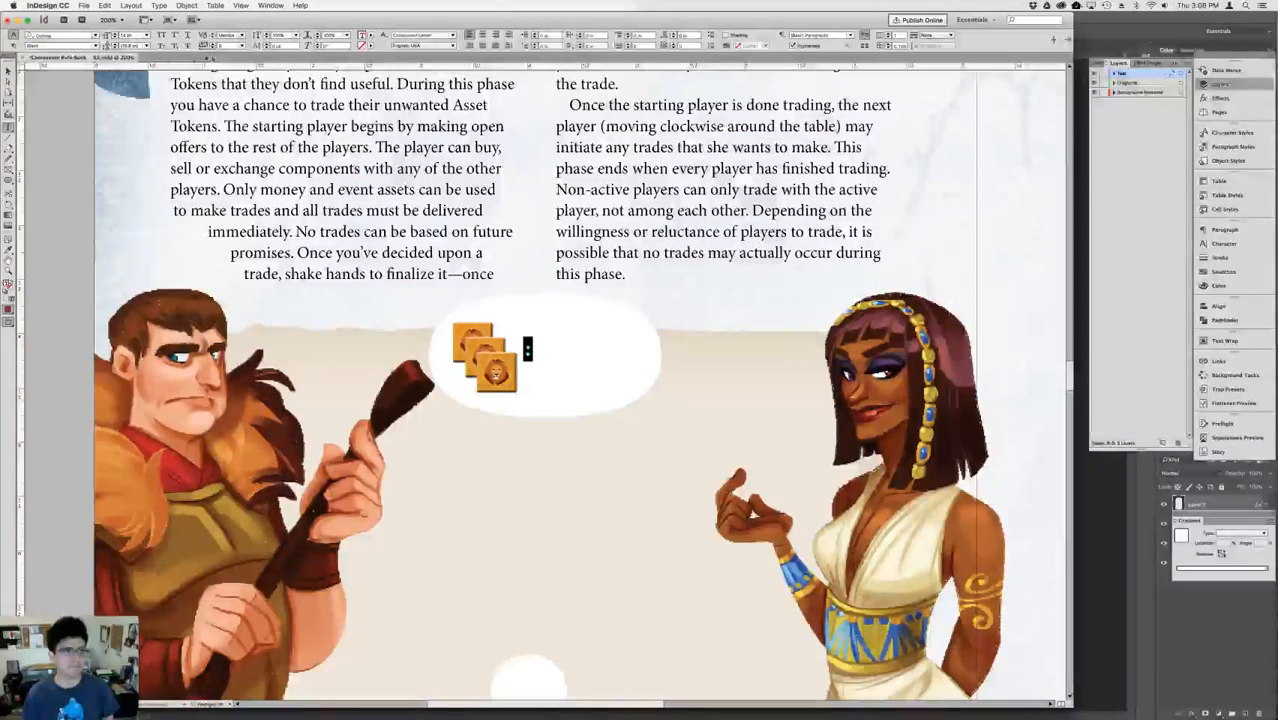
pyautogui.hotkey('shift', 'Up')
pyautogui.hotkey('shift', 'Up')
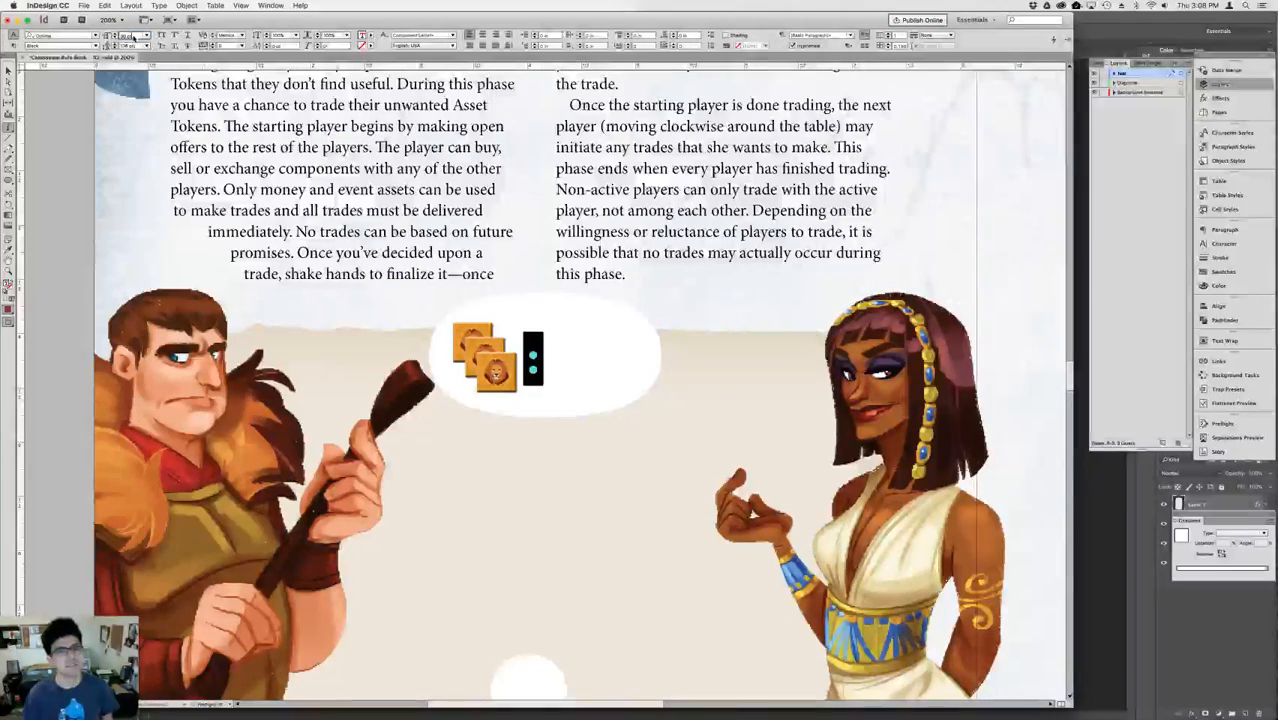
pyautogui.press('Escape')
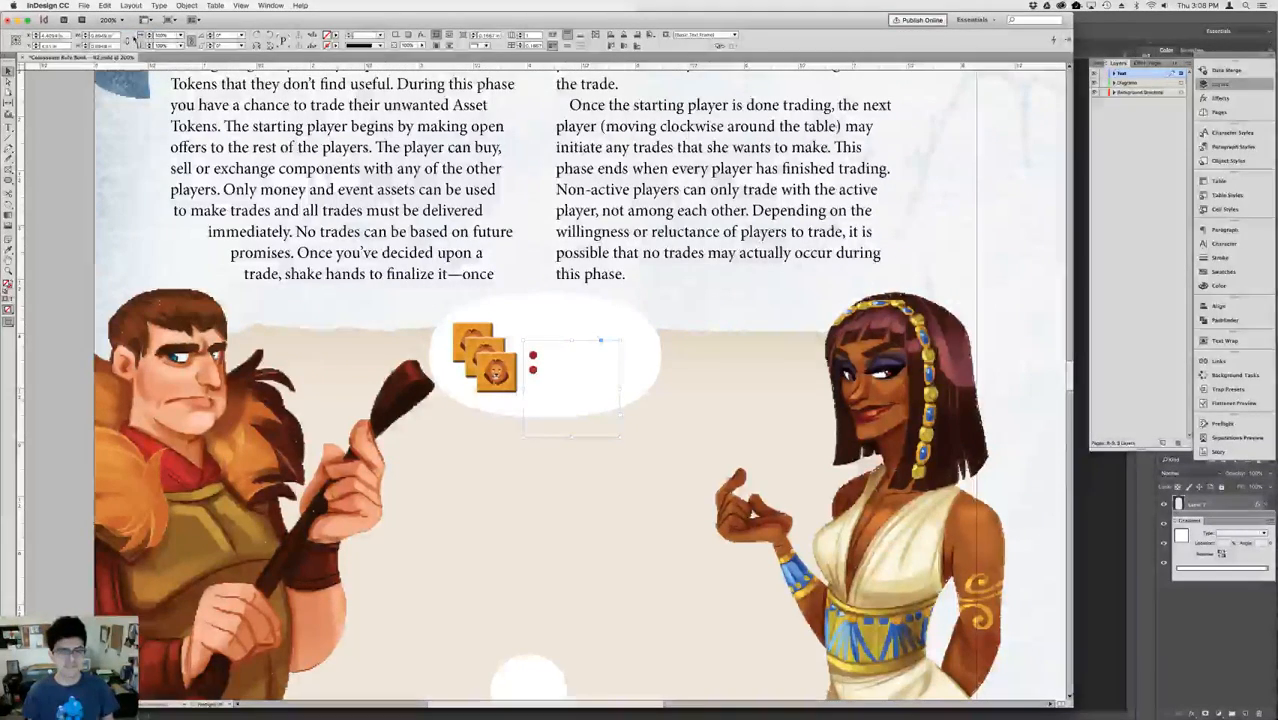
pyautogui.press('Down')
pyautogui.press('Down')
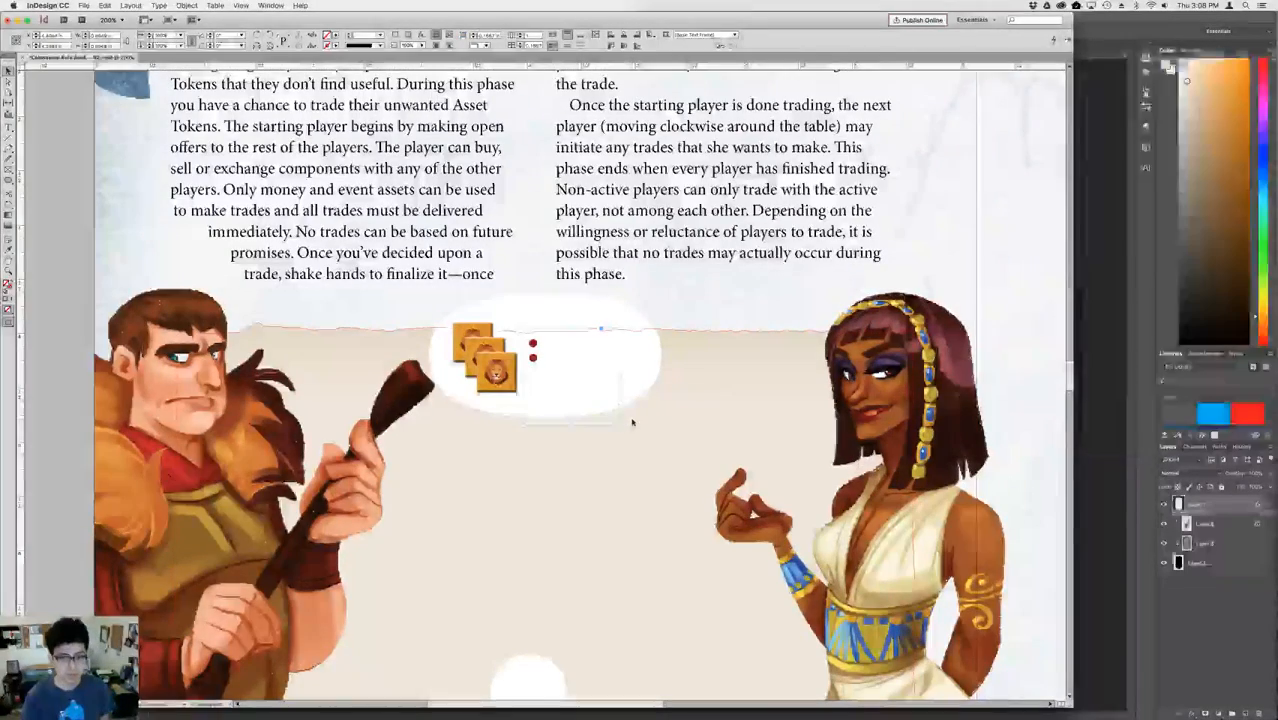
# Convert the colon to outlines, then scale it up by about half and nudge it closer to the lion tokens.
pyautogui.click(673, 261)
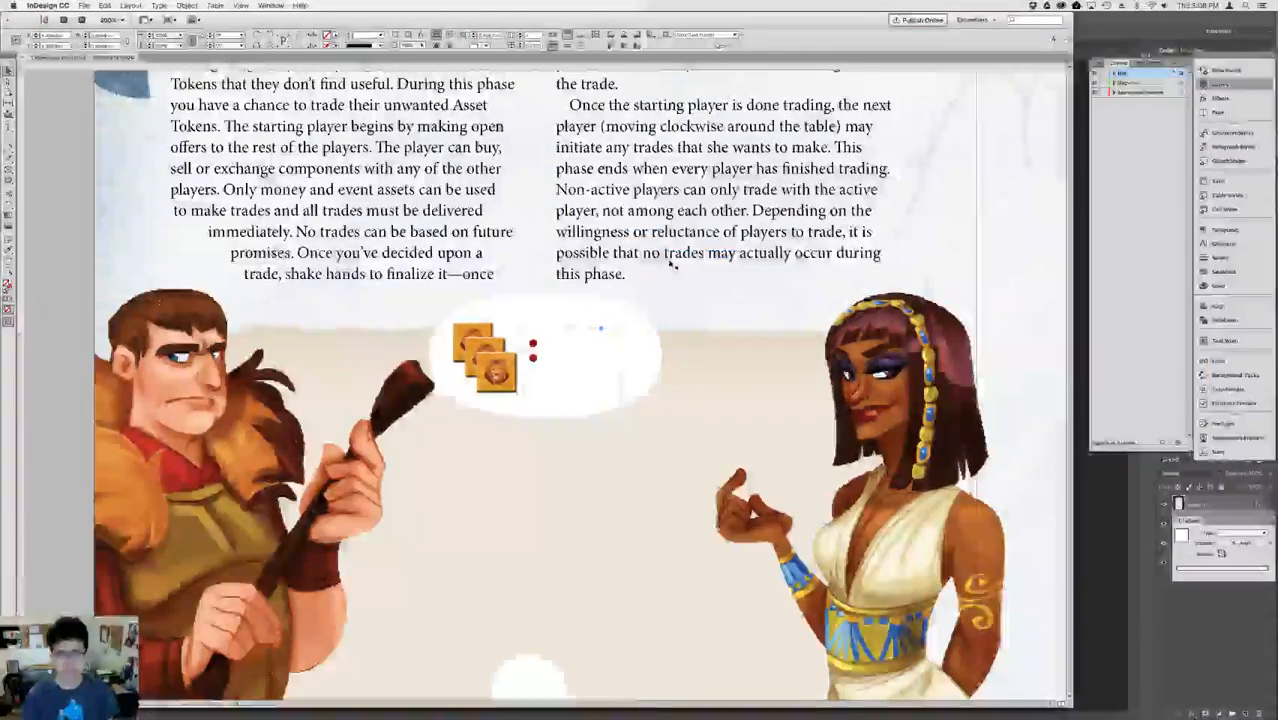
pyautogui.press('shift+super+o')
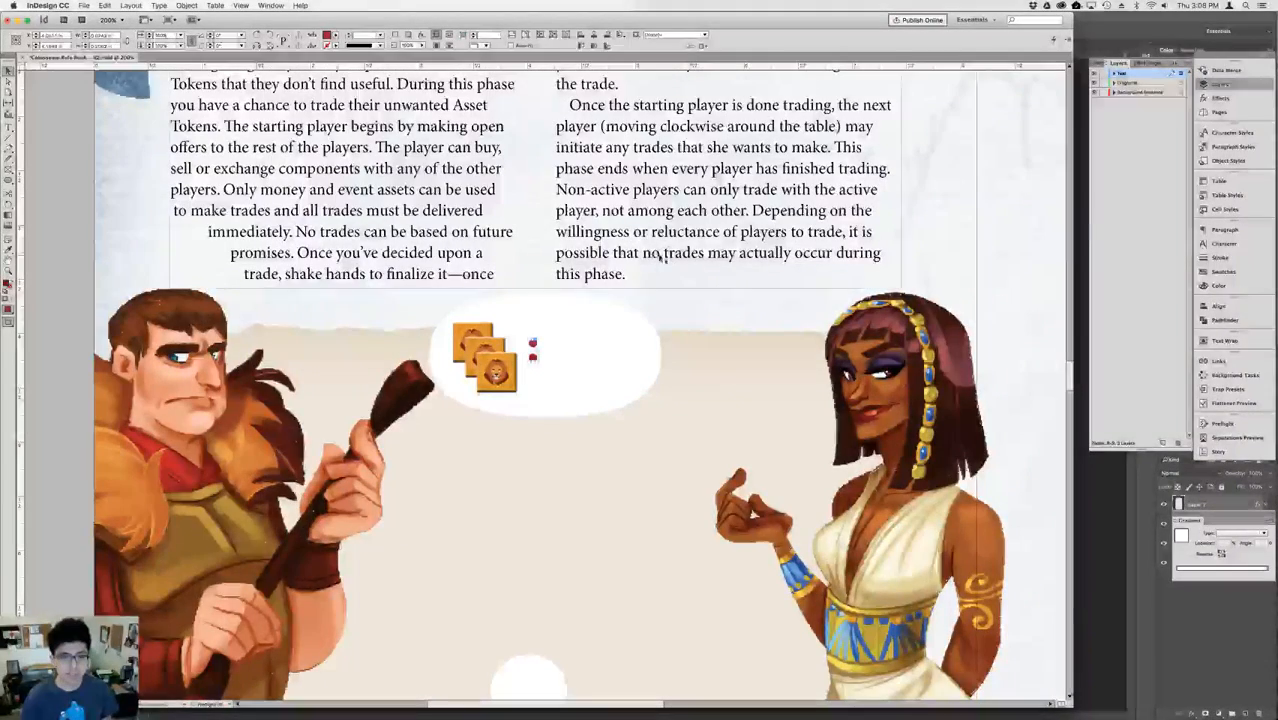
pyautogui.moveTo(538, 362); pyautogui.dragTo(541, 371)
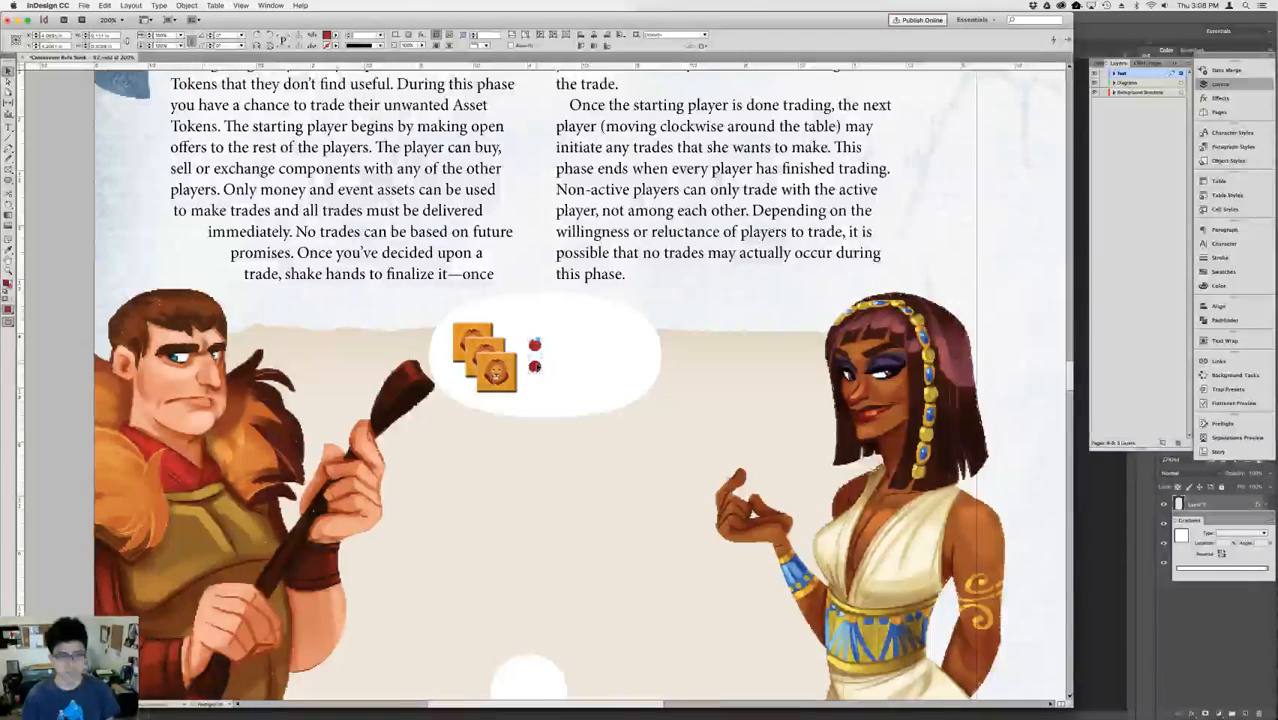
pyautogui.press('a')
pyautogui.click(548, 278)
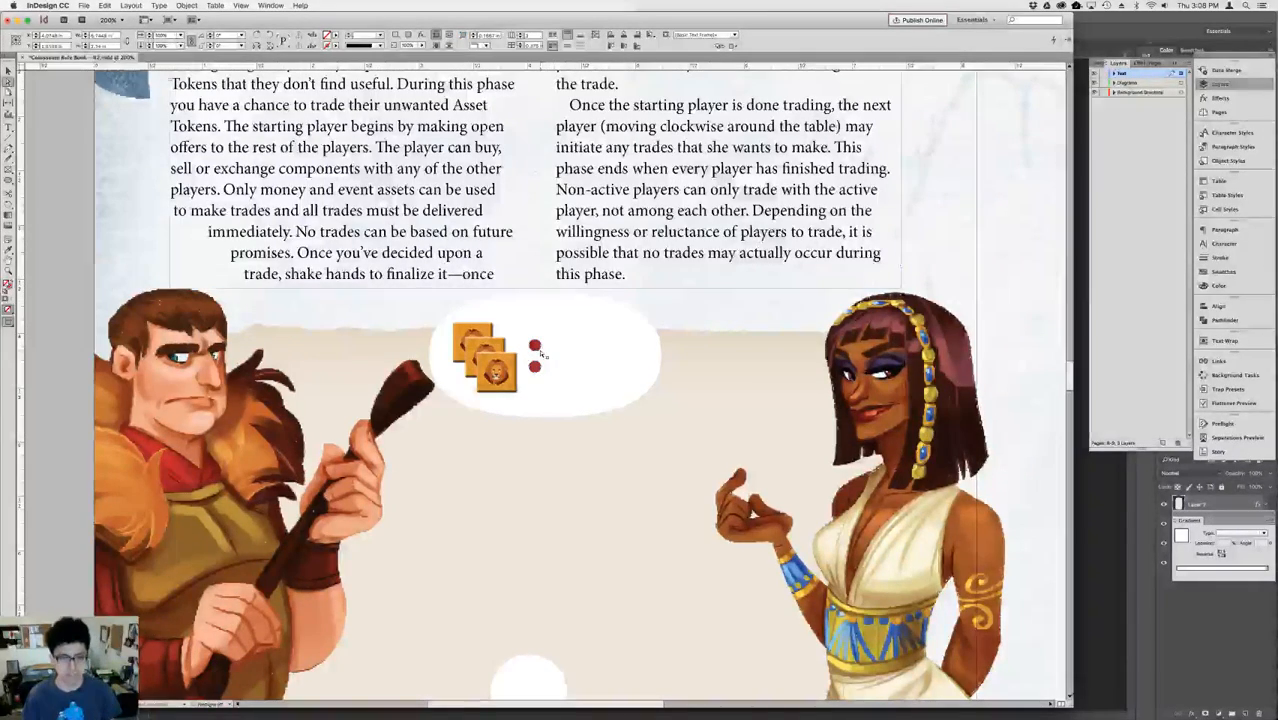
pyautogui.click(536, 347)
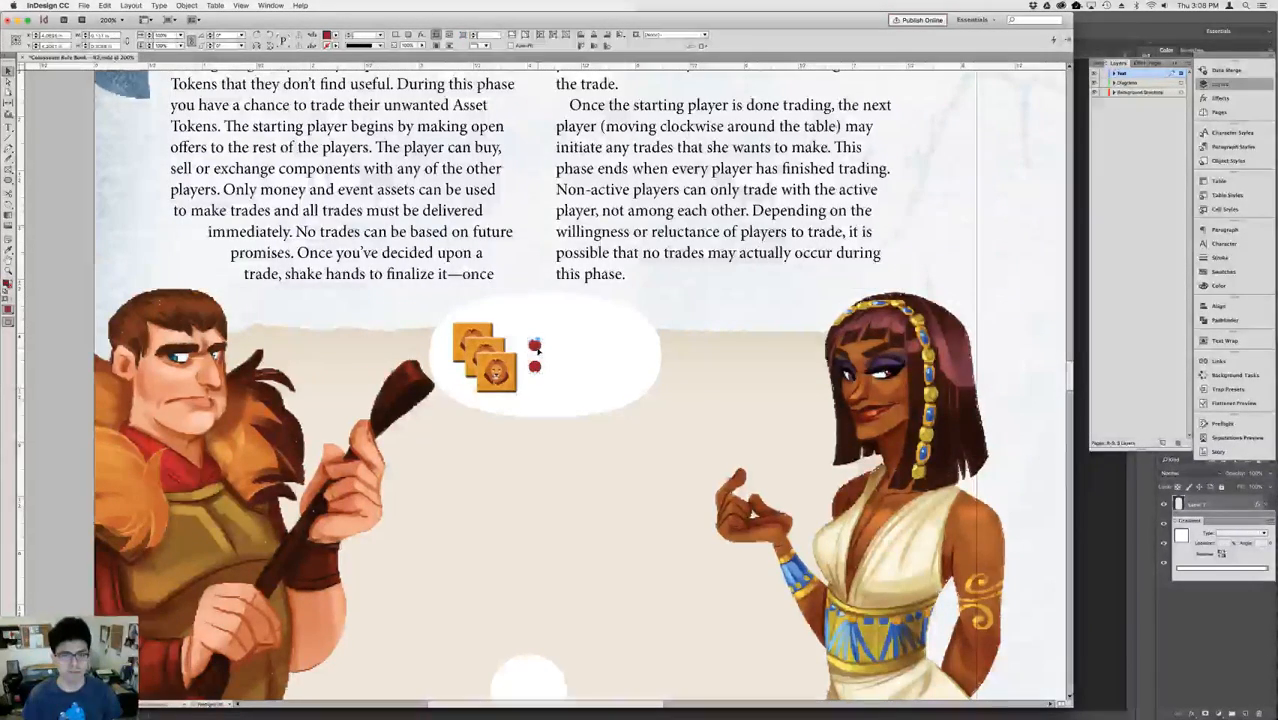
pyautogui.press('Left')
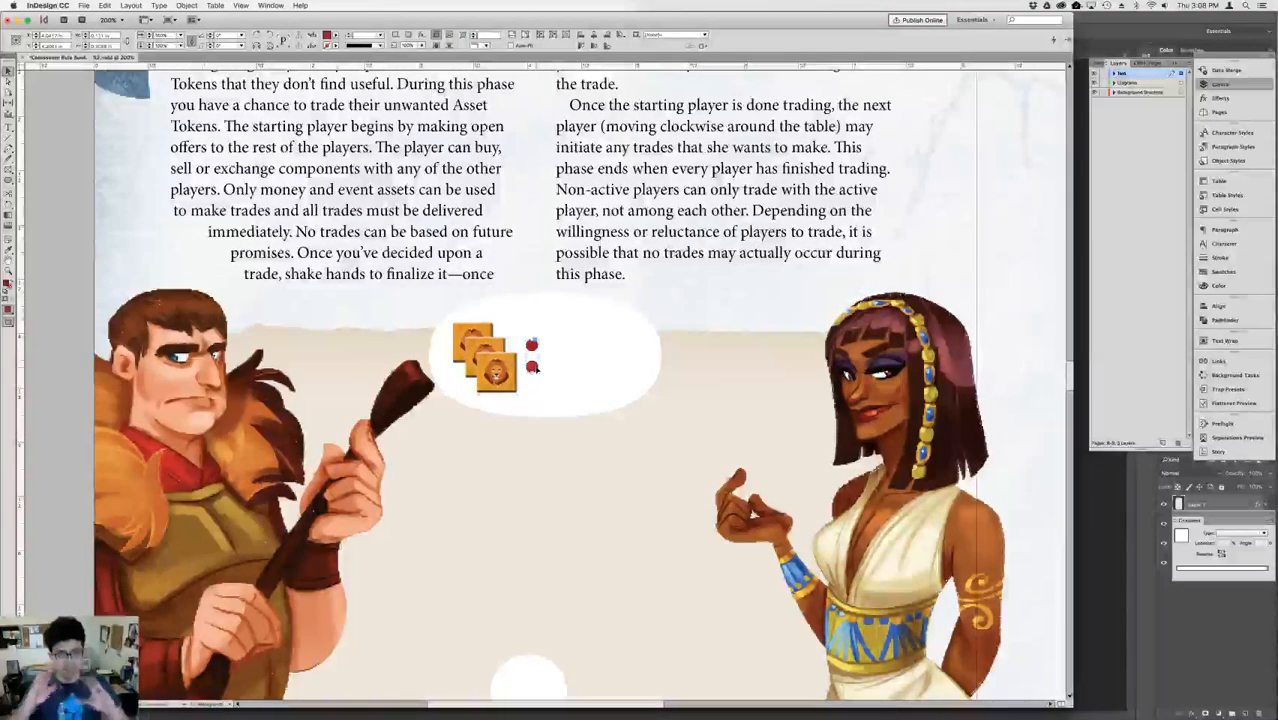
# Try to stretch the colon's upper dot upward by shifting its anchor points, and return it to its original shape.
pyautogui.click(160, 6)
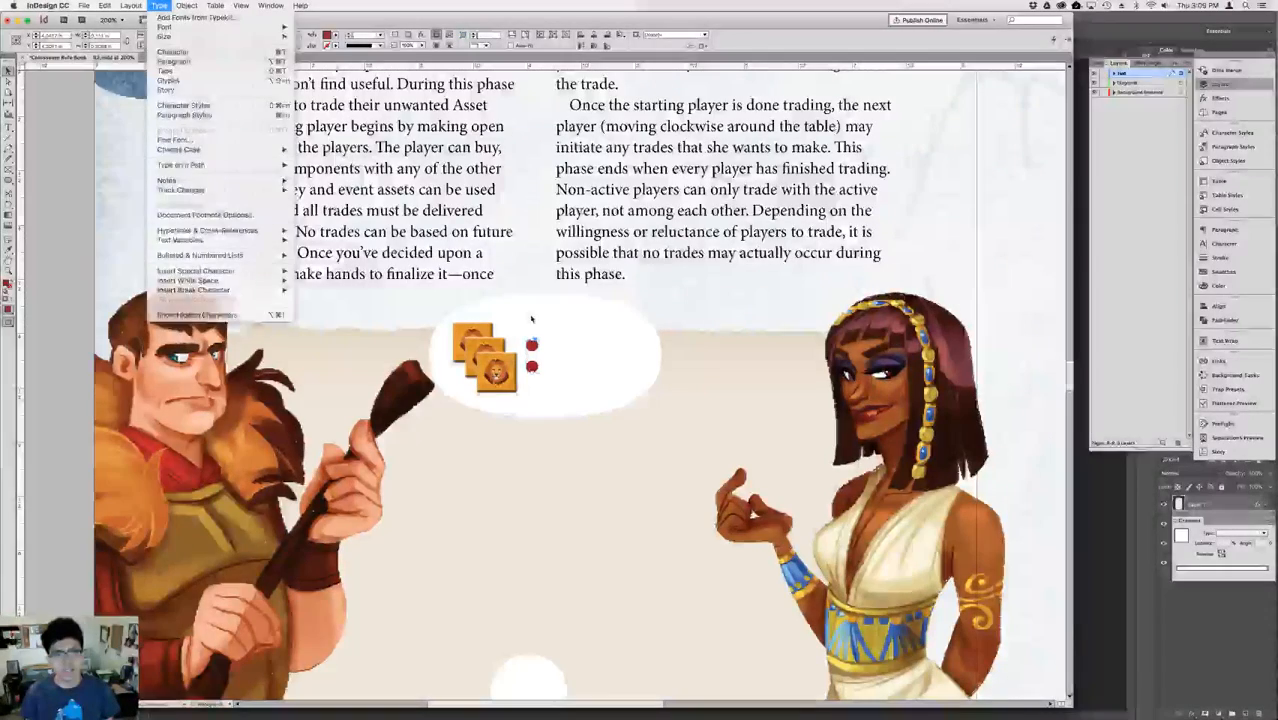
pyautogui.click(532, 318)
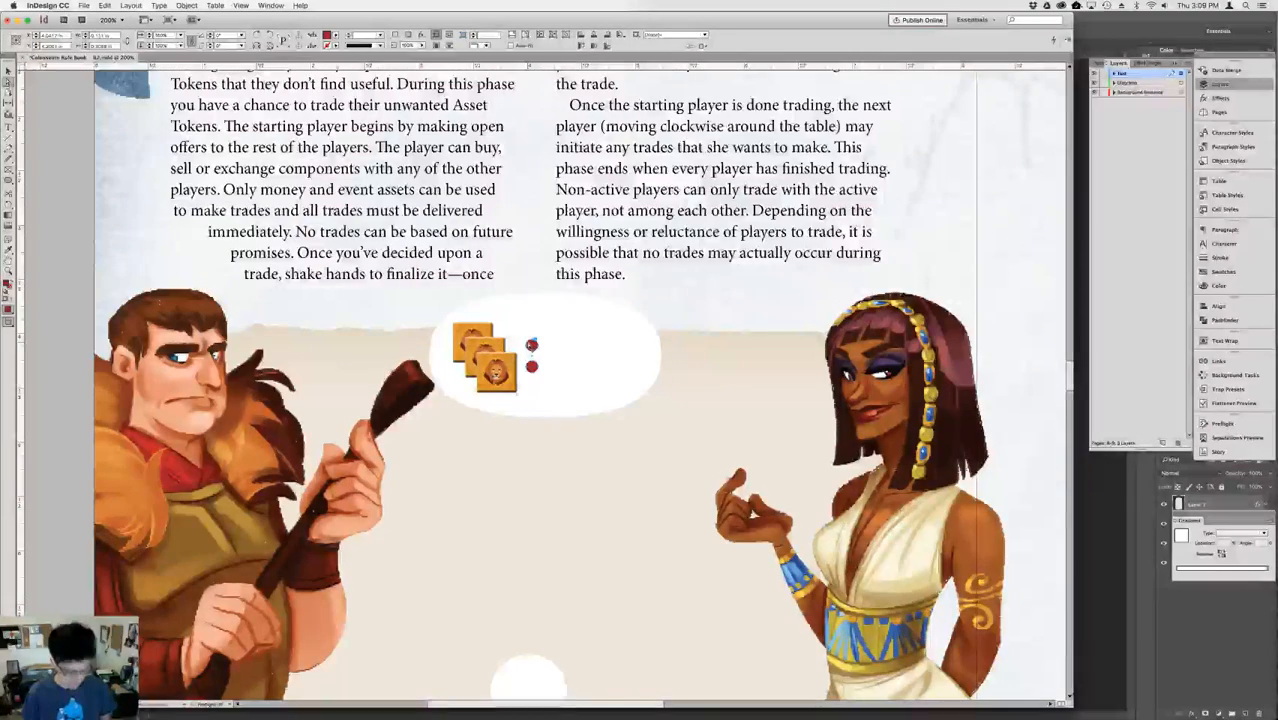
pyautogui.click(537, 218)
pyautogui.click(537, 218)
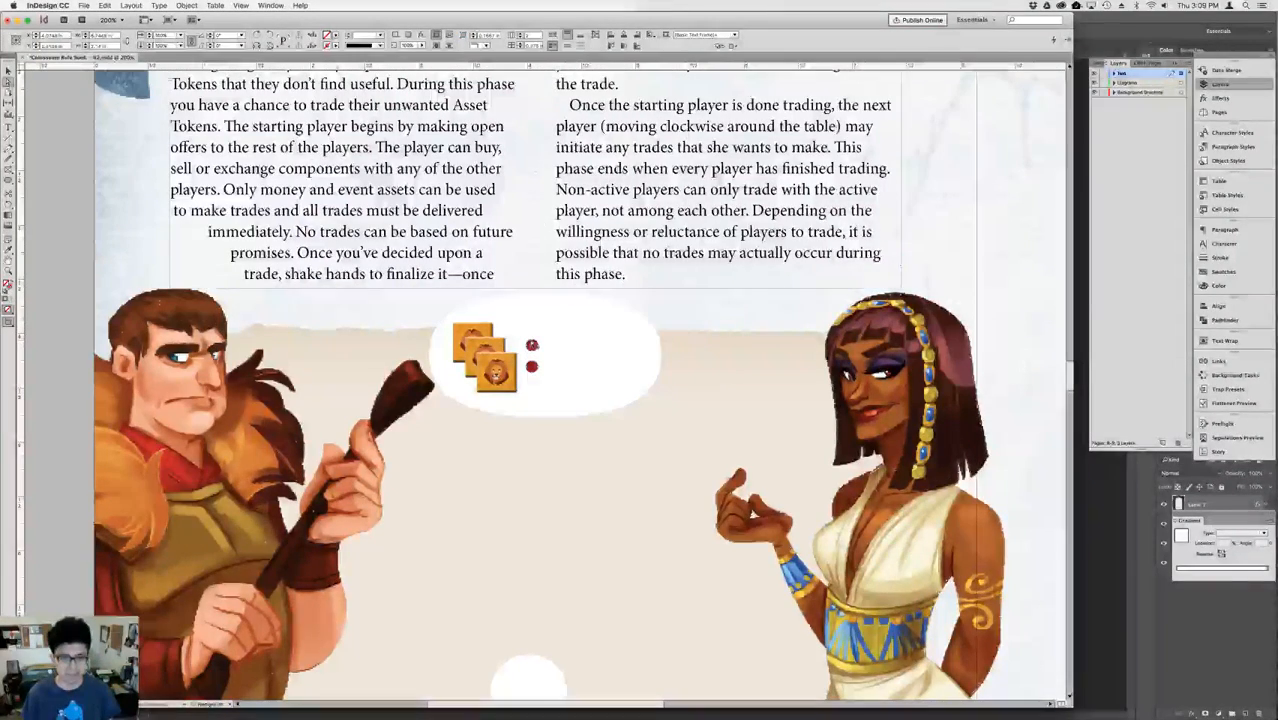
pyautogui.click(533, 328)
pyautogui.click(532, 343)
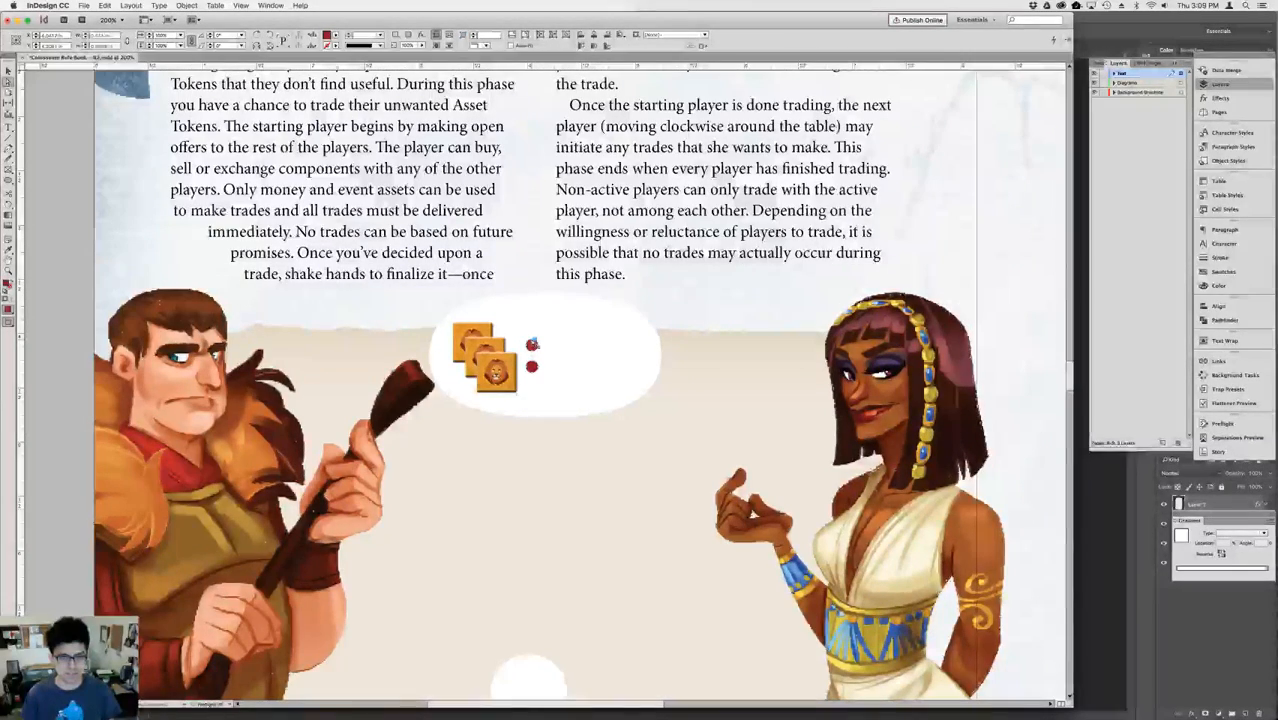
pyautogui.hotkey('shift', 'Down')
pyautogui.hotkey('shift', 'Up')
pyautogui.hotkey('shift', 'Up')
pyautogui.hotkey('shift', 'Up')
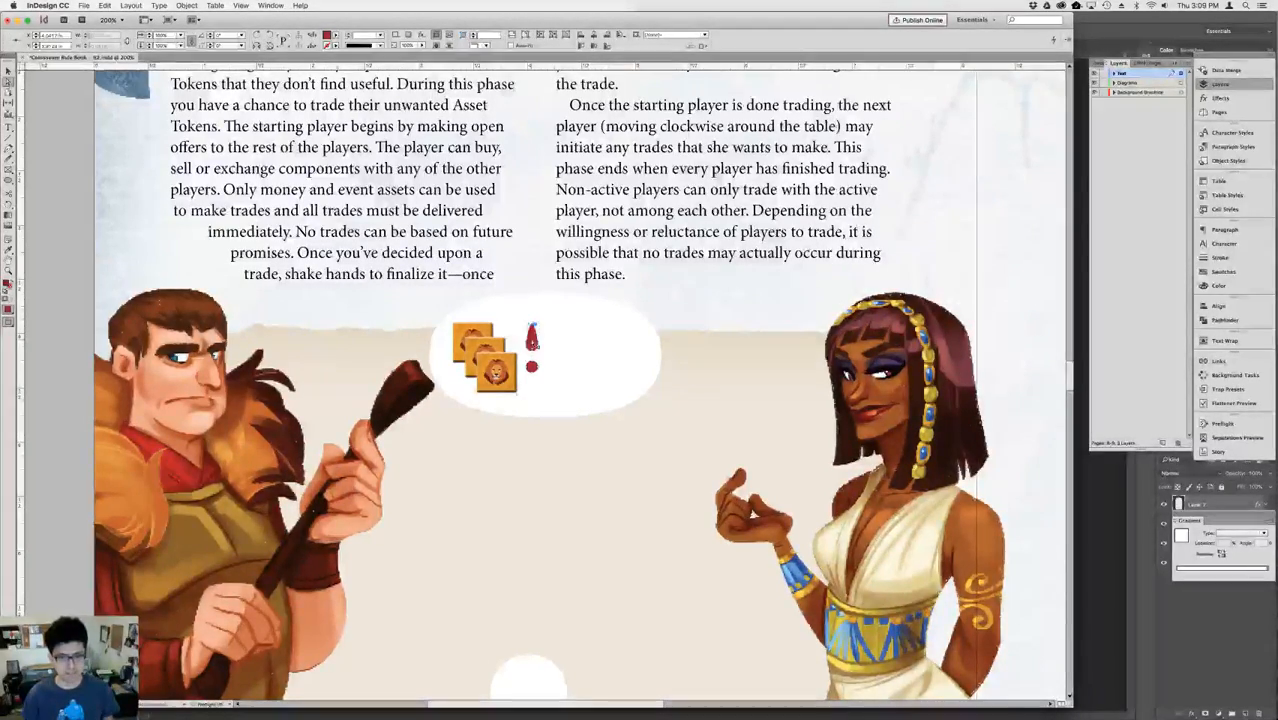
pyautogui.hotkey('shift', 'Down')
pyautogui.hotkey('shift', 'Down')
pyautogui.hotkey('shift', 'Down')
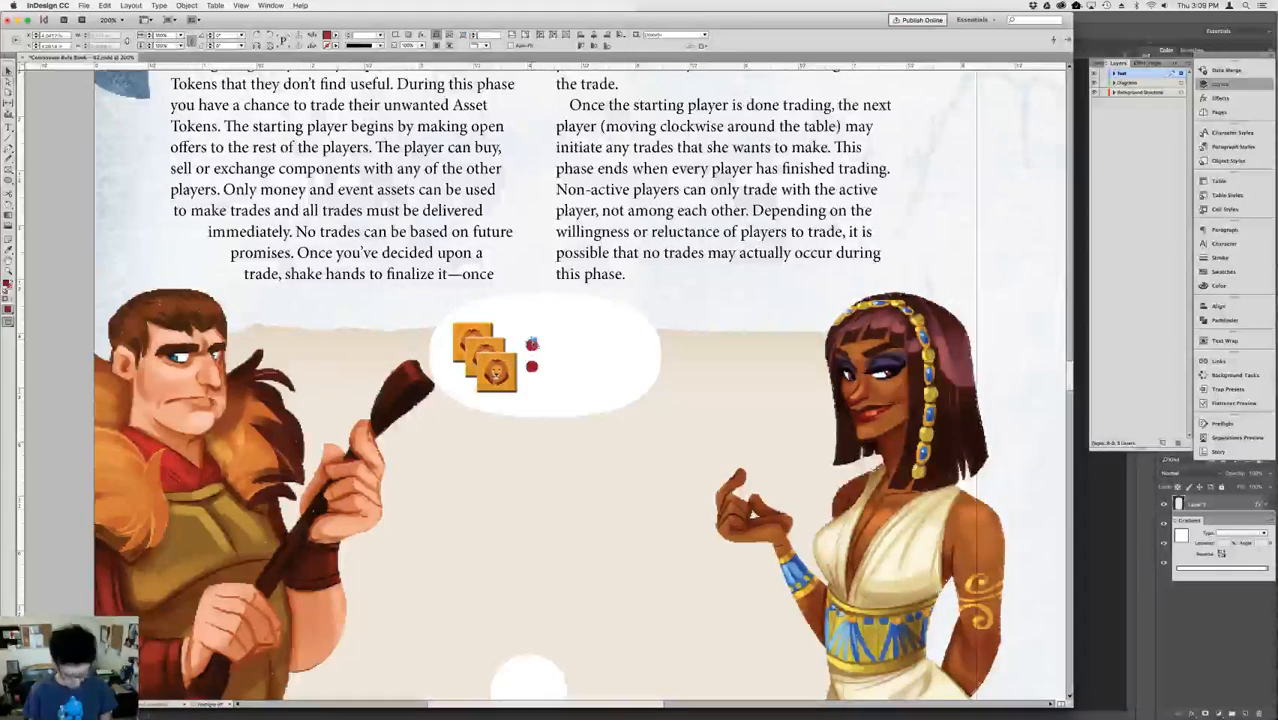
# Move the white oval together with the lion tokens and colon left toward the Roman, over the head of his club.
pyautogui.press('v')
pyautogui.click(549, 232)
pyautogui.click(535, 347)
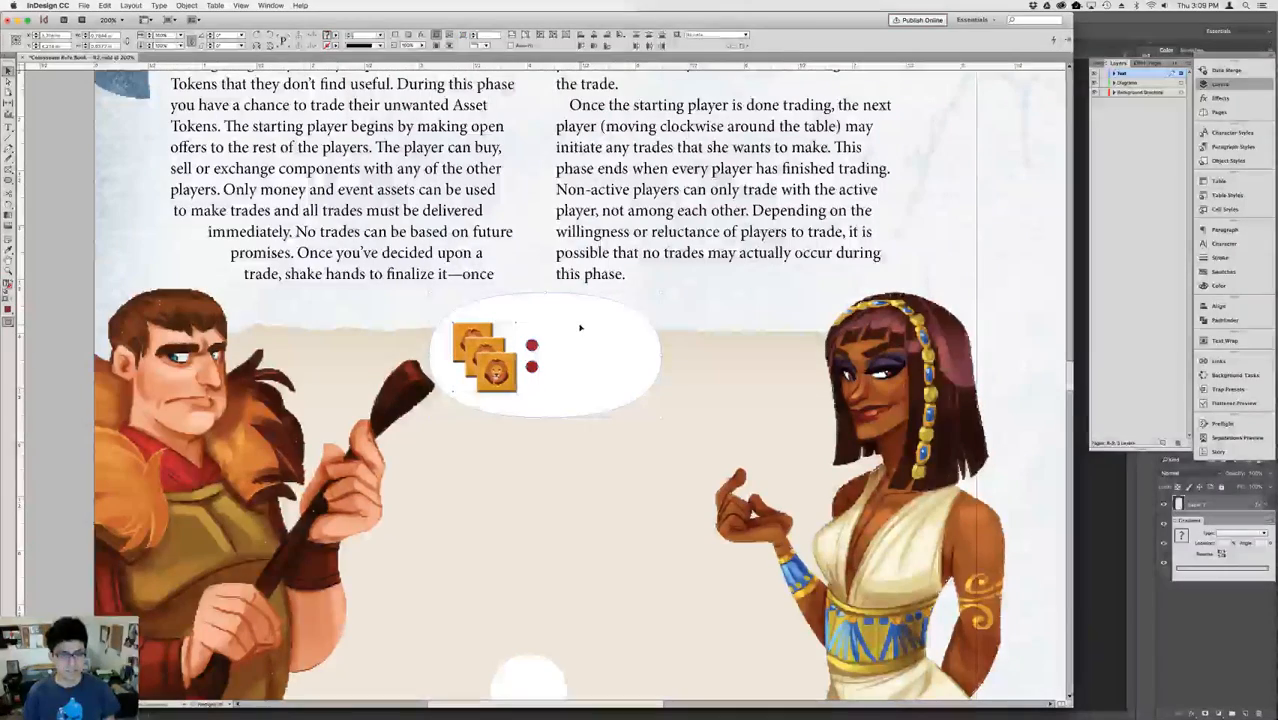
pyautogui.hotkey('shift', 'Left')
pyautogui.hotkey('shift', 'Left')
pyautogui.hotkey('shift', 'Left')
pyautogui.hotkey('shift', 'Left')
pyautogui.hotkey('shift', 'Left')
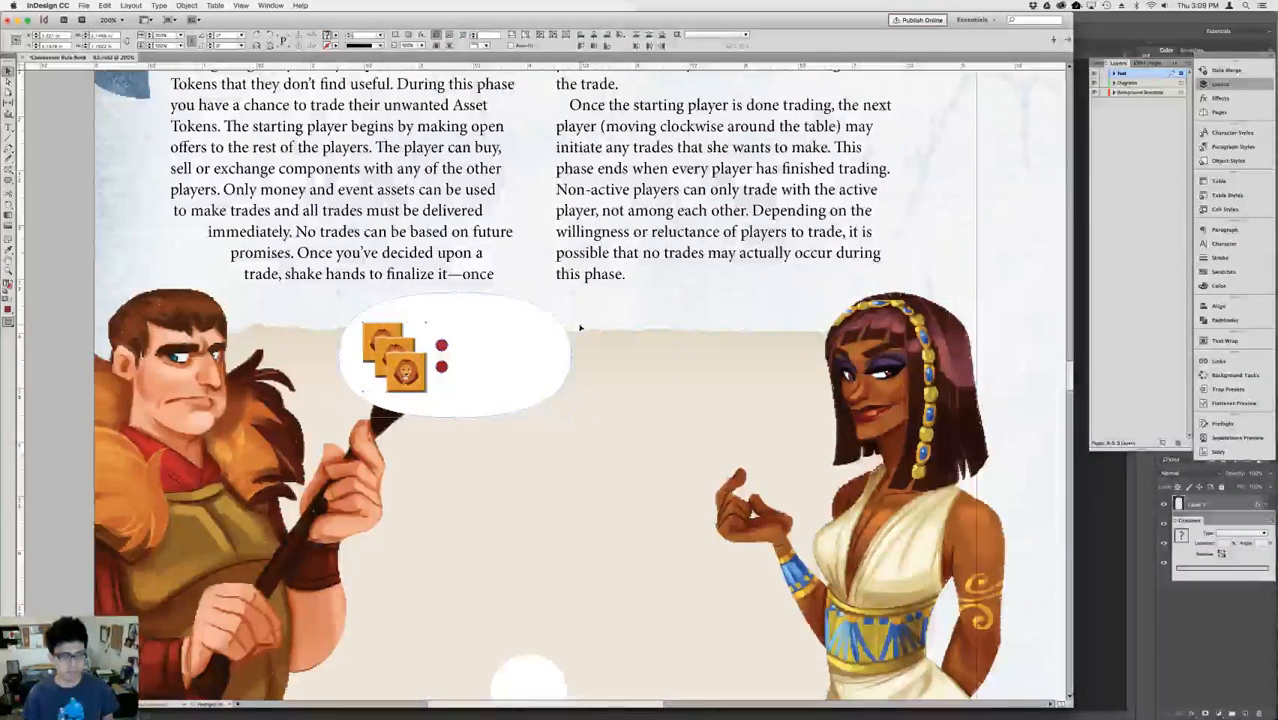
# Give the white oval a 1 pt stroke in the Black swatch.
pyautogui.click(584, 258)
pyautogui.click(450, 322)
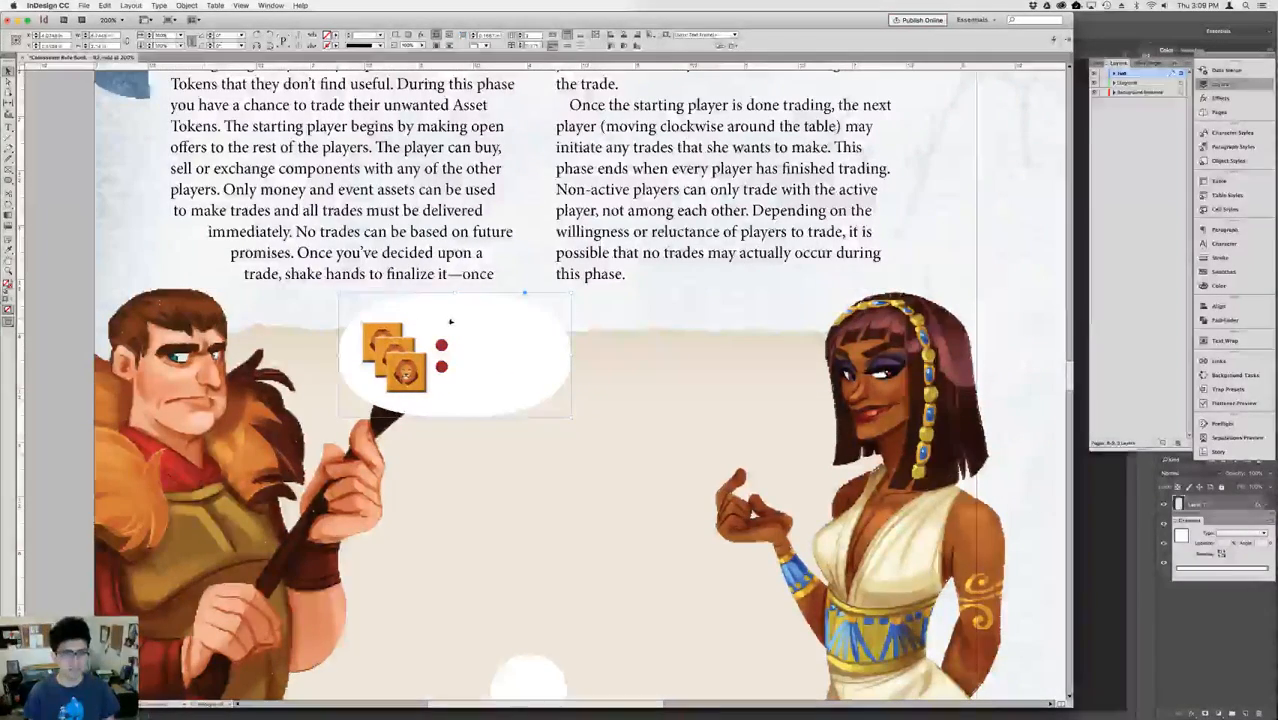
pyautogui.click(1218, 258)
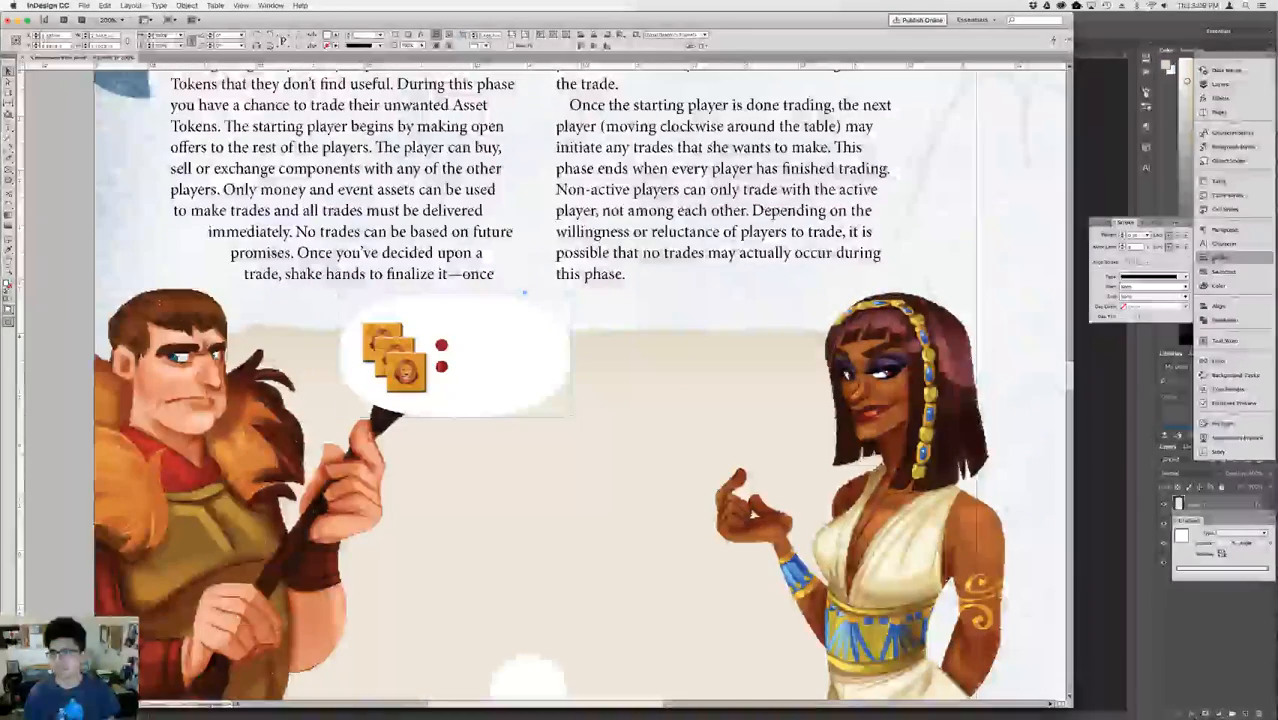
pyautogui.click(1149, 235)
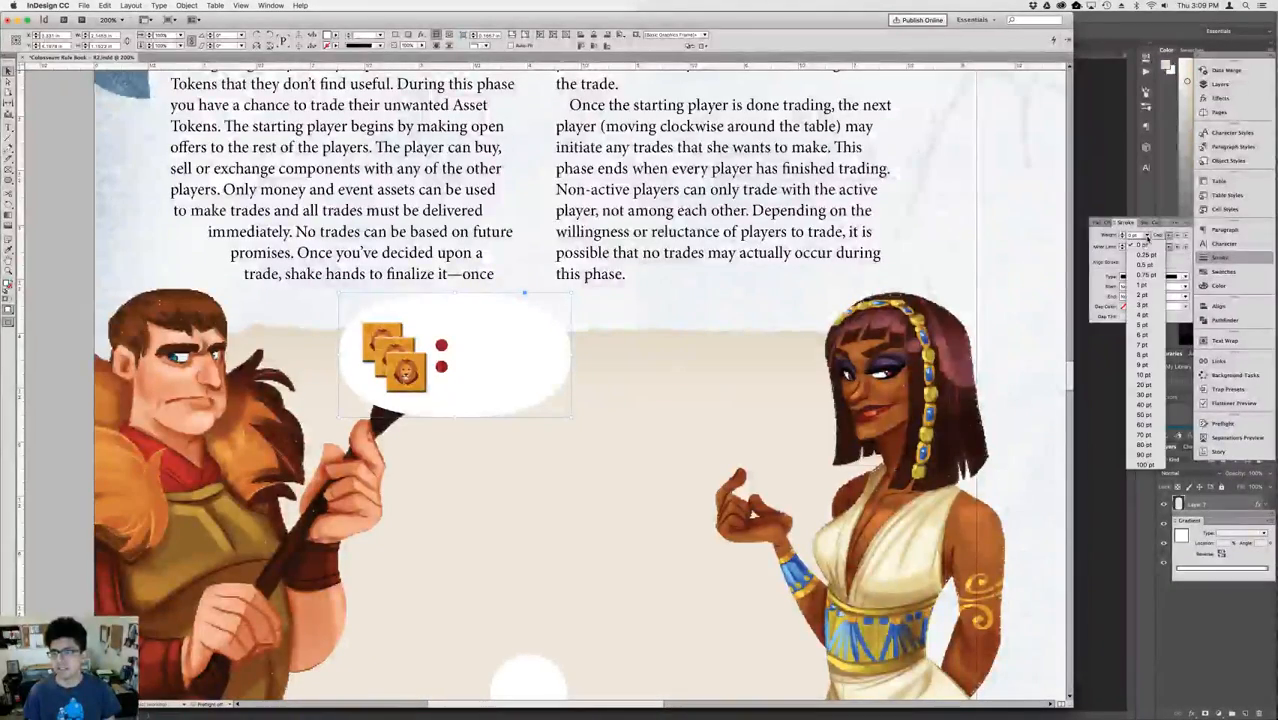
pyautogui.click(1148, 285)
pyautogui.click(1219, 271)
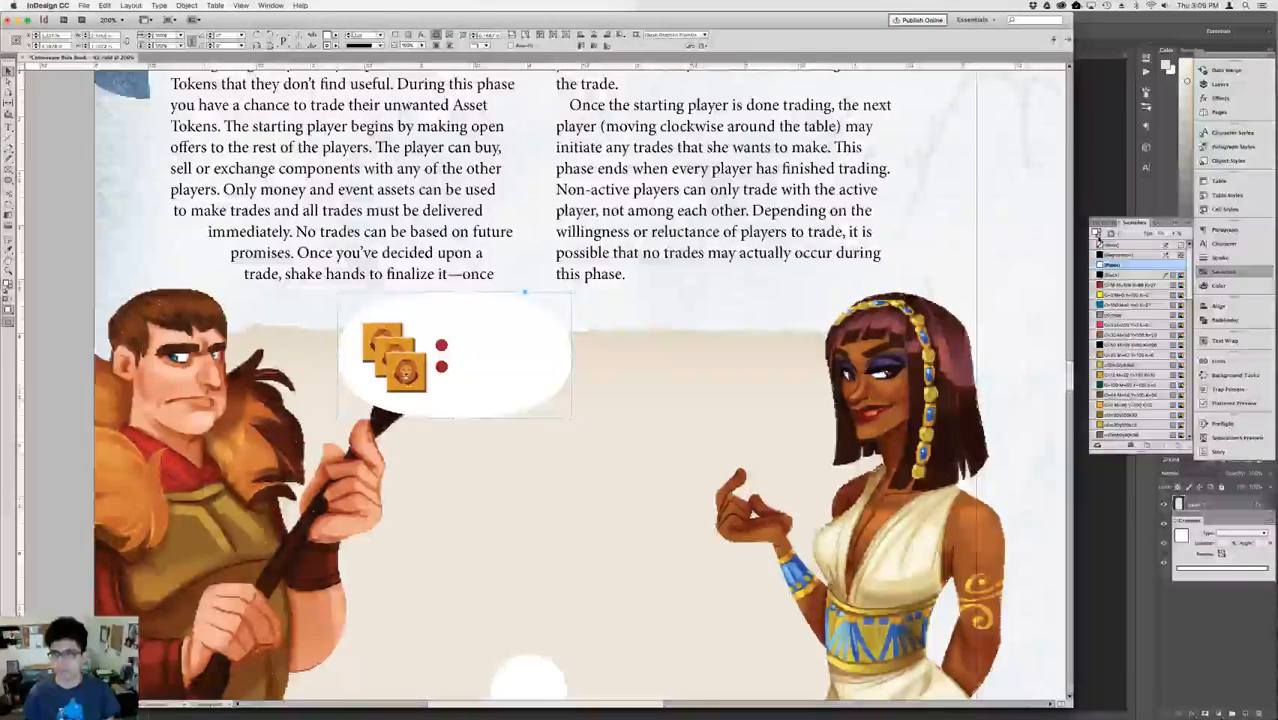
pyautogui.click(1112, 274)
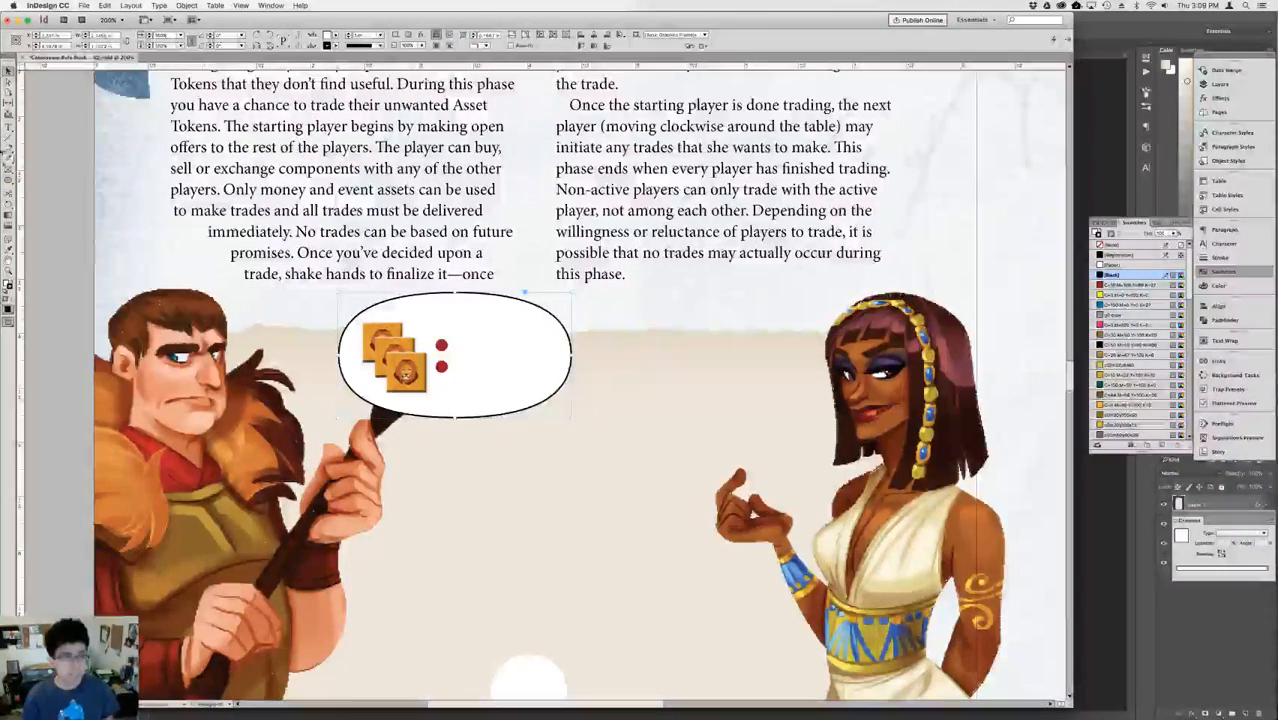
# Draw a small triangular speech-bubble tail with the Pen tool at the oval's left edge, pointing toward the Roman, and select it.
pyautogui.click(13, 128)
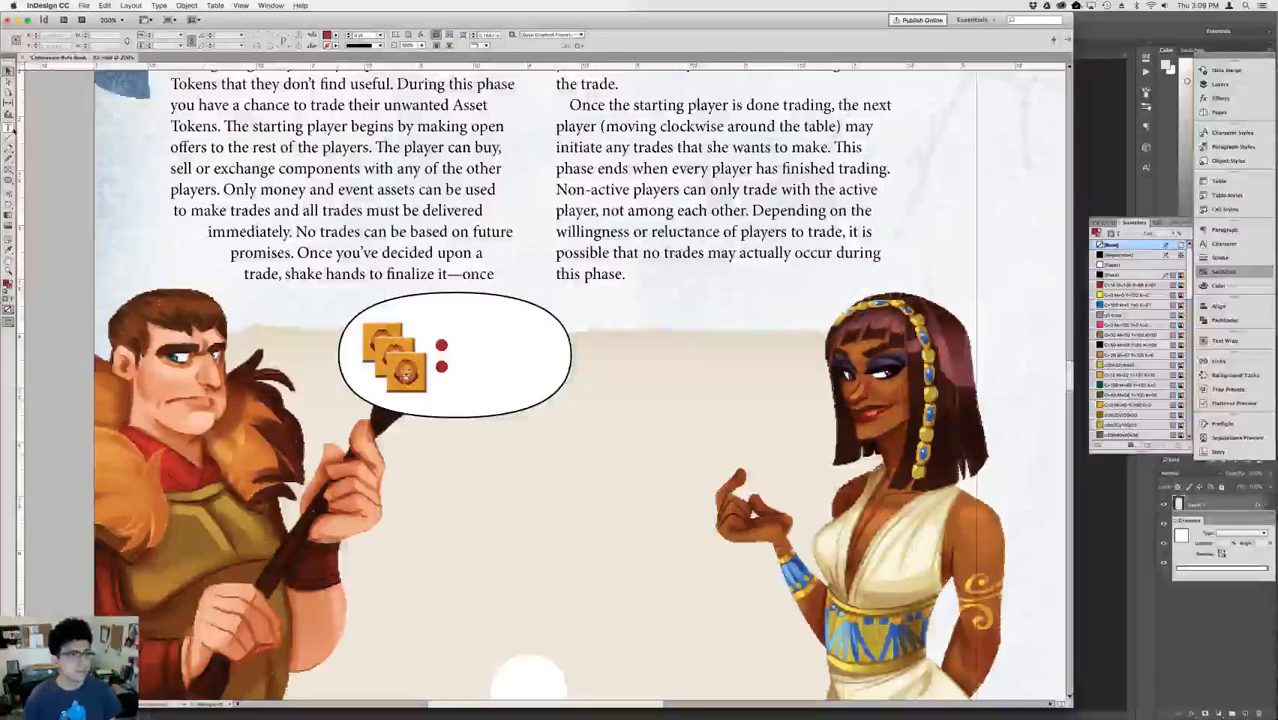
pyautogui.click(9, 148)
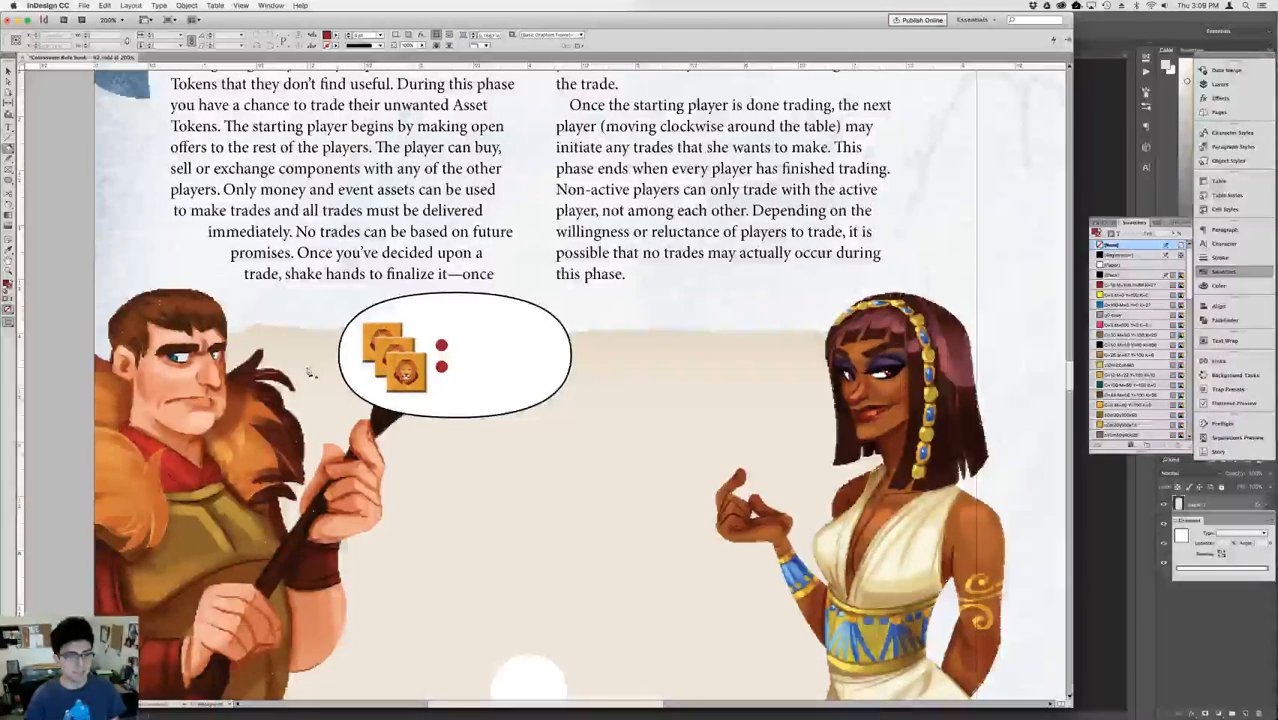
pyautogui.click(306, 367)
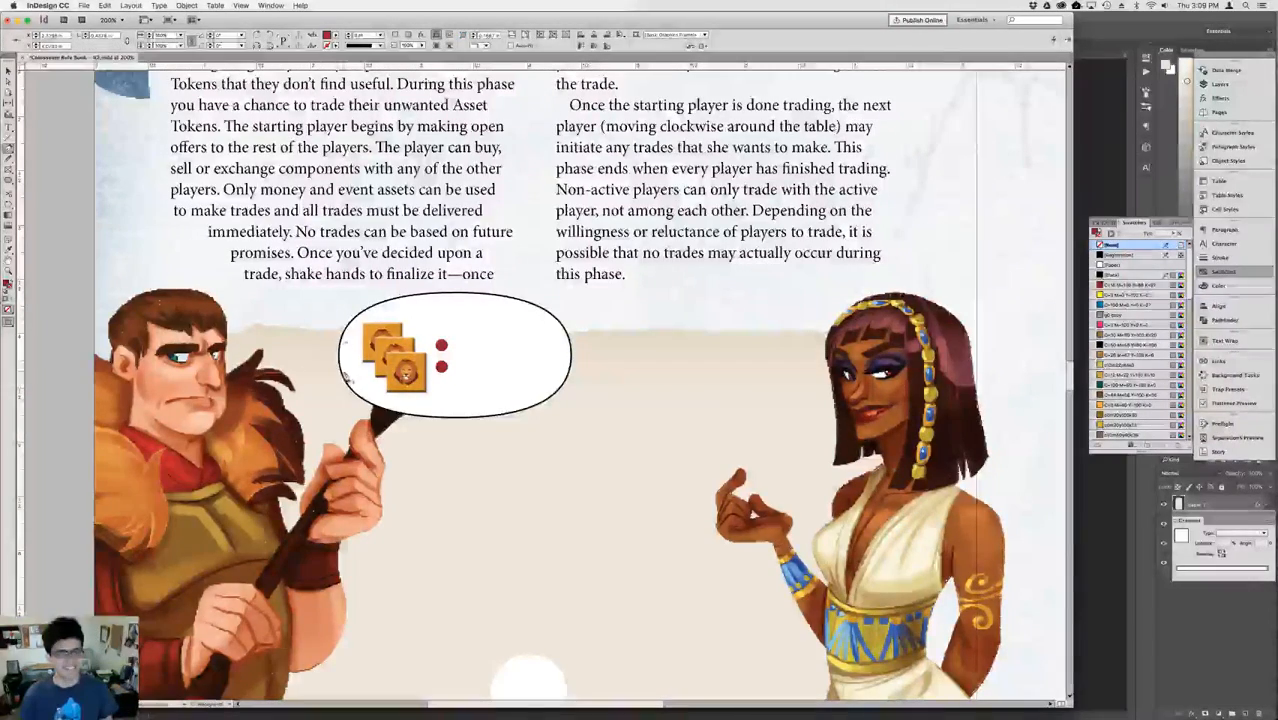
pyautogui.click(346, 367)
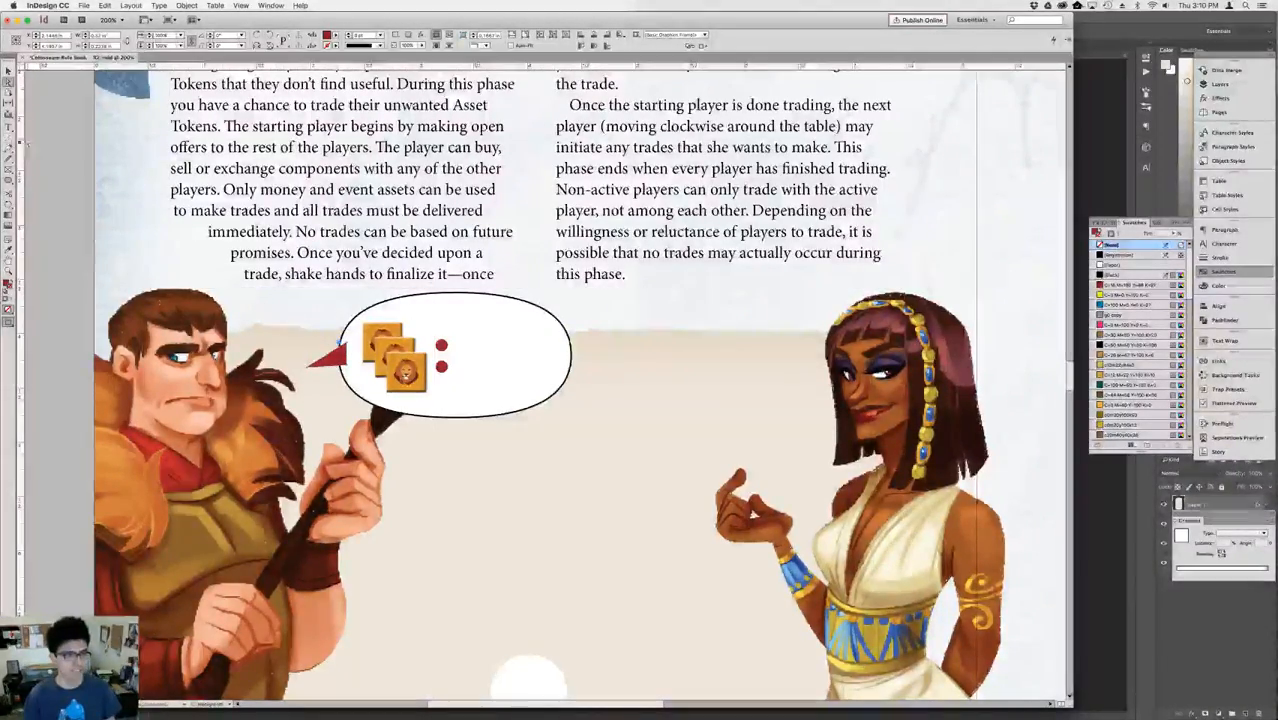
pyautogui.click(63, 177)
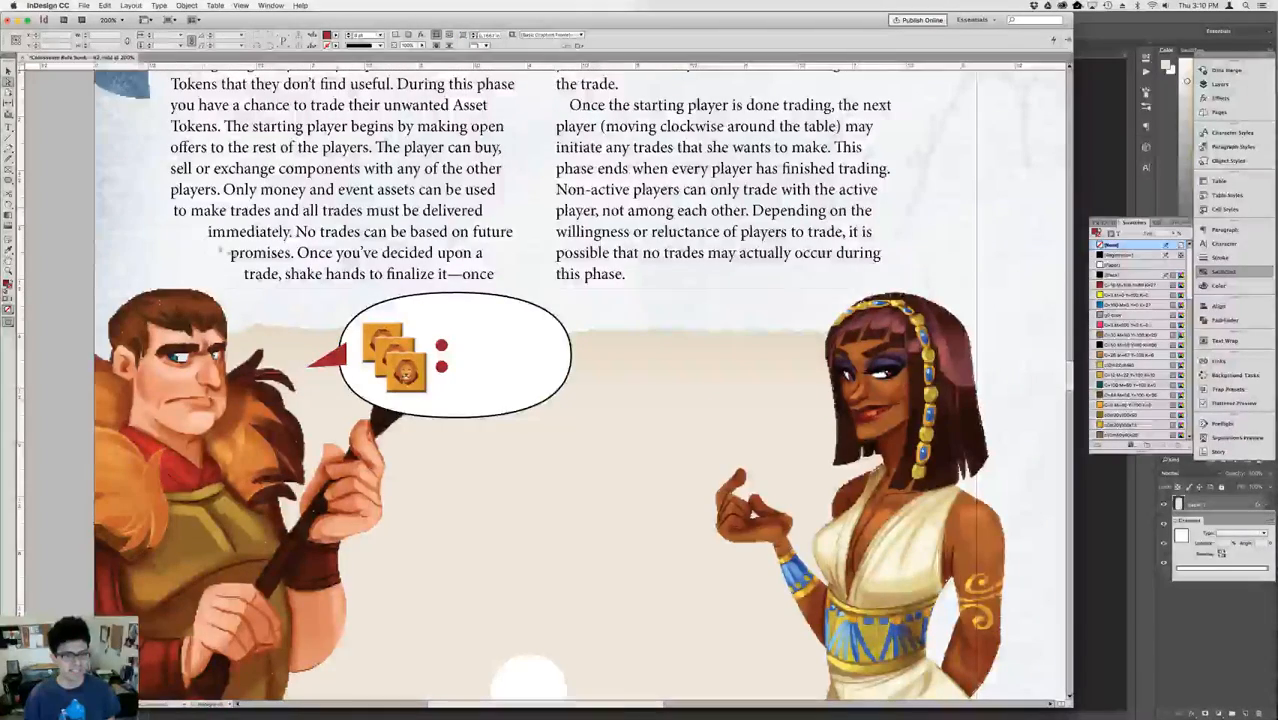
pyautogui.click(333, 363)
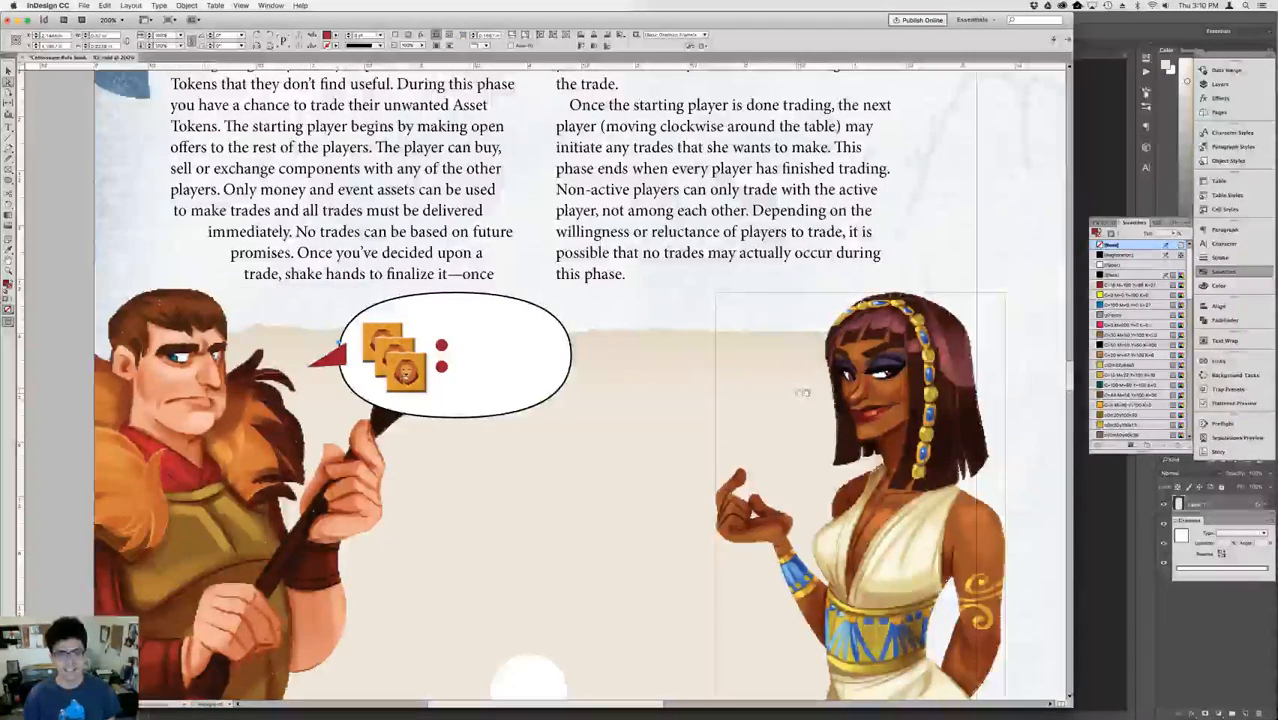
pyautogui.press('super+equal')
pyautogui.press('super+equal')
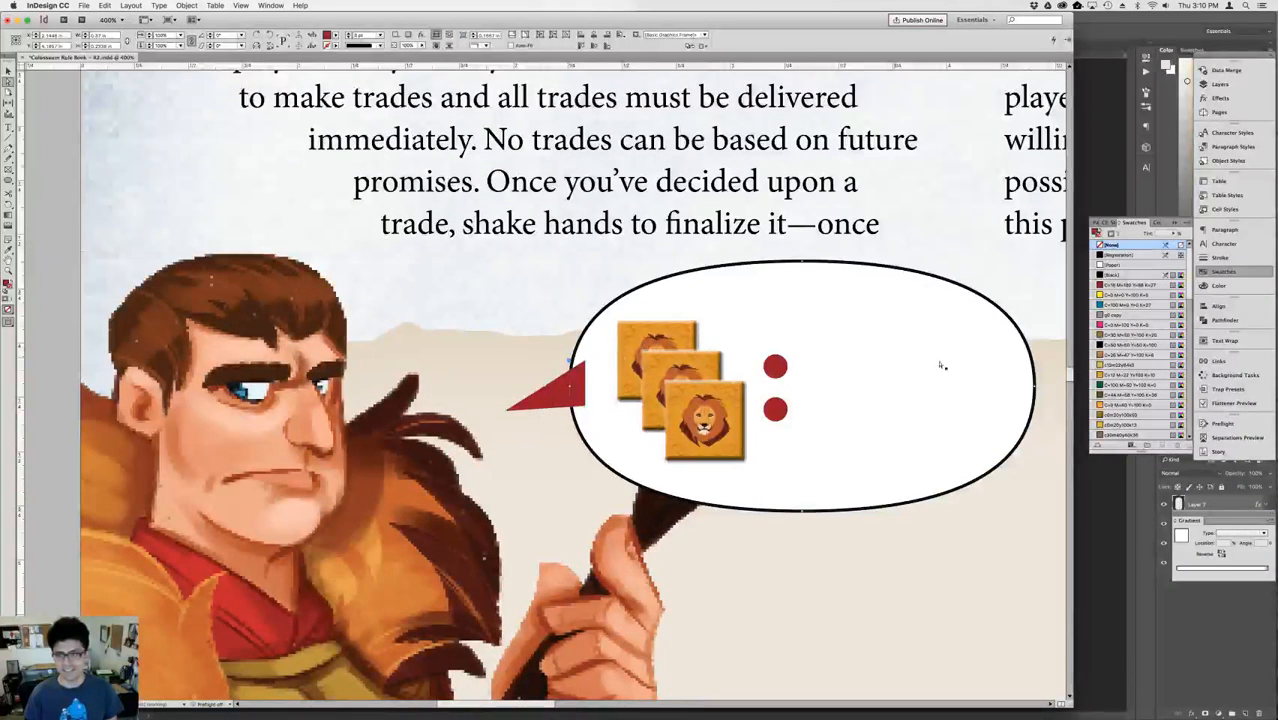
# Fill the triangular speech-bubble tail with the Paper swatch and give it a Black stroke.
pyautogui.click(1112, 265)
pyautogui.click(1098, 238)
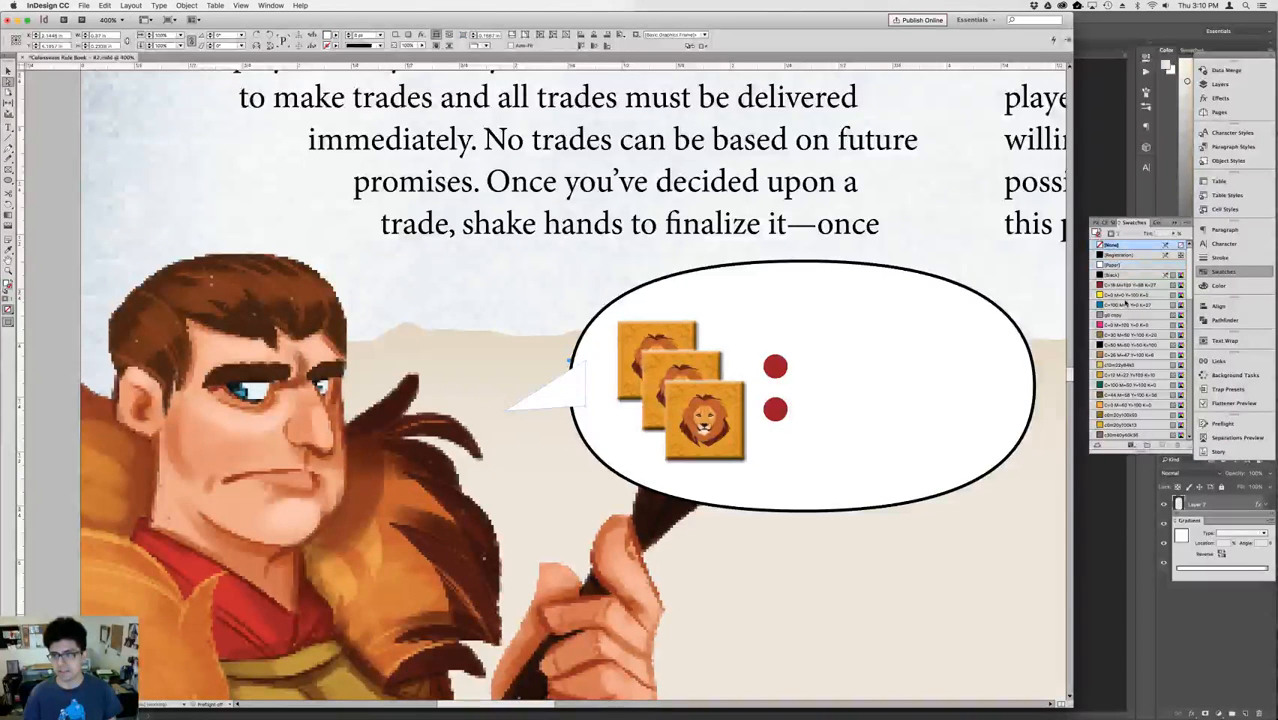
pyautogui.click(1112, 274)
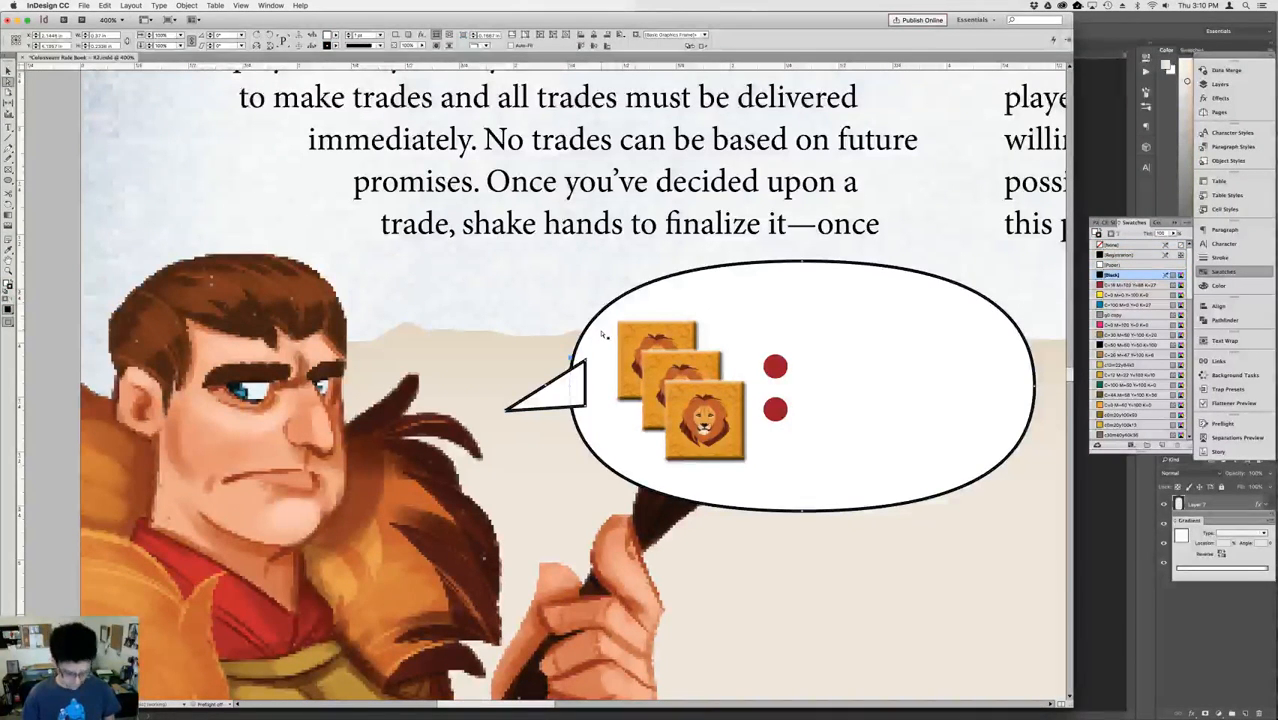
# Nudge the white triangular tail slightly left toward the Roman and deselect it.
pyautogui.press('Left')
pyautogui.press('Left')
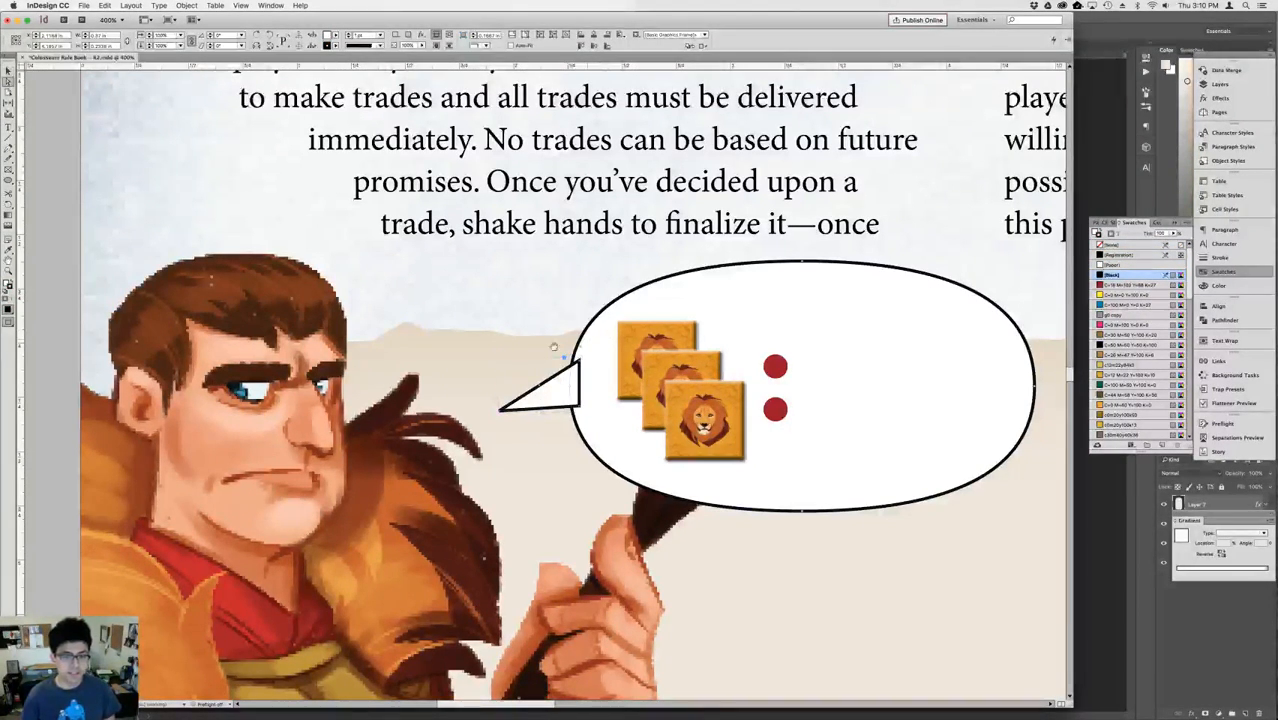
pyautogui.click(48, 228)
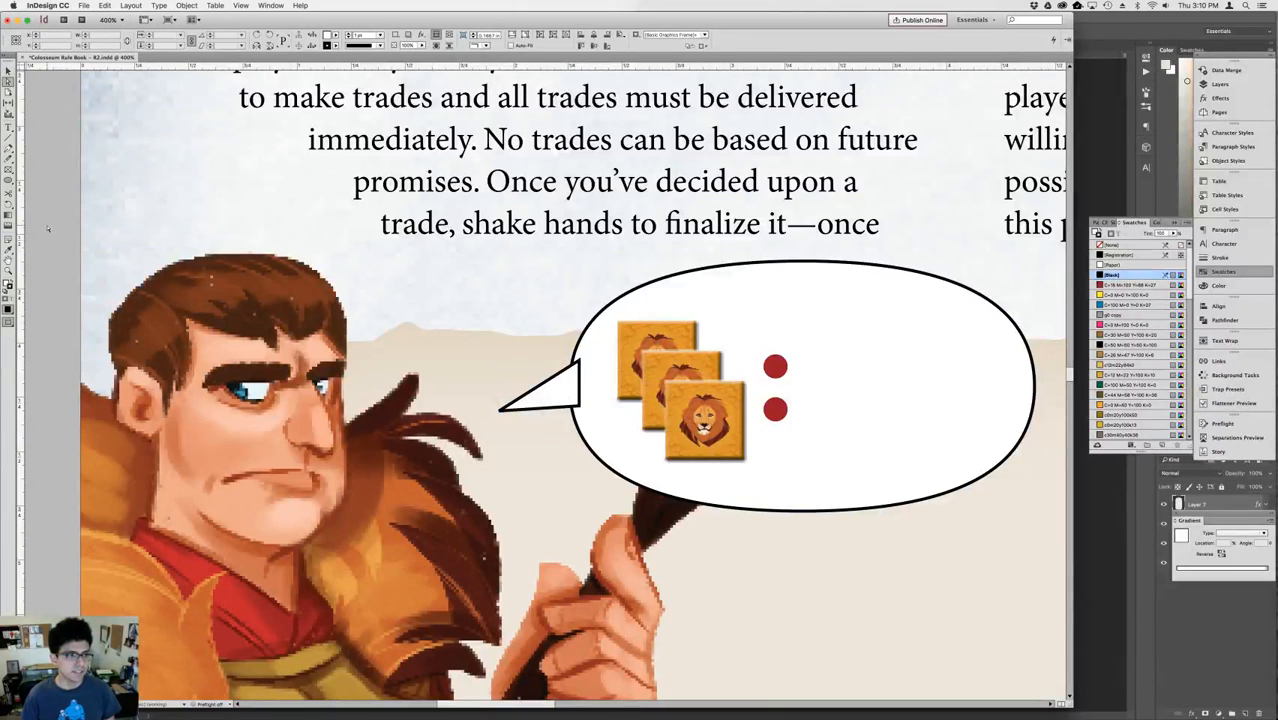
# Select the triangular tail again and bring up the Pen tool's anchor-point variants.
pyautogui.click(544, 407)
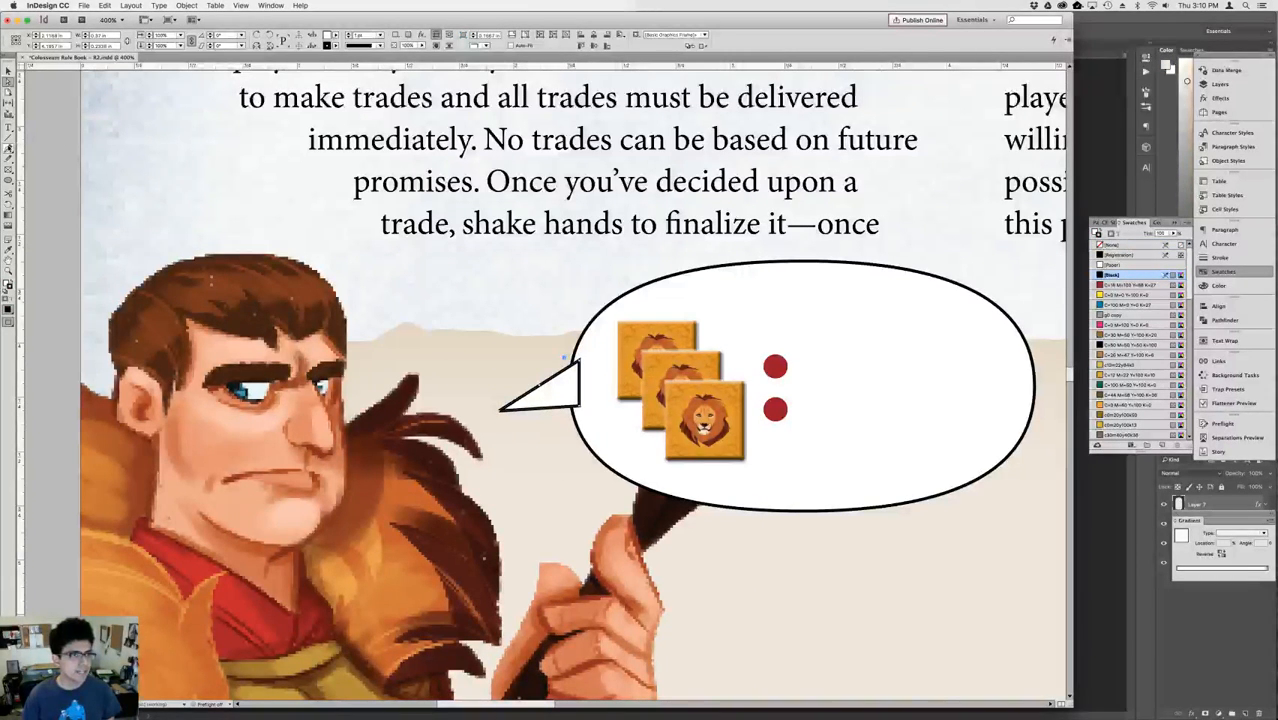
pyautogui.click(8, 148)
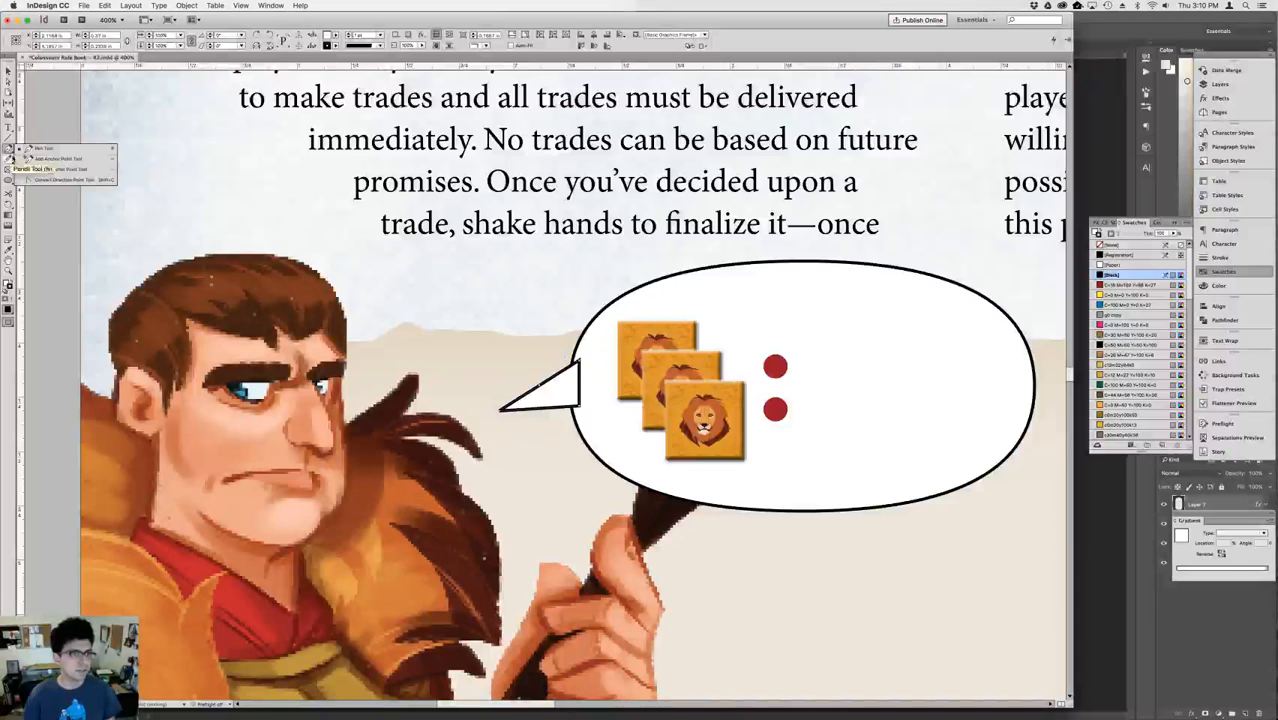
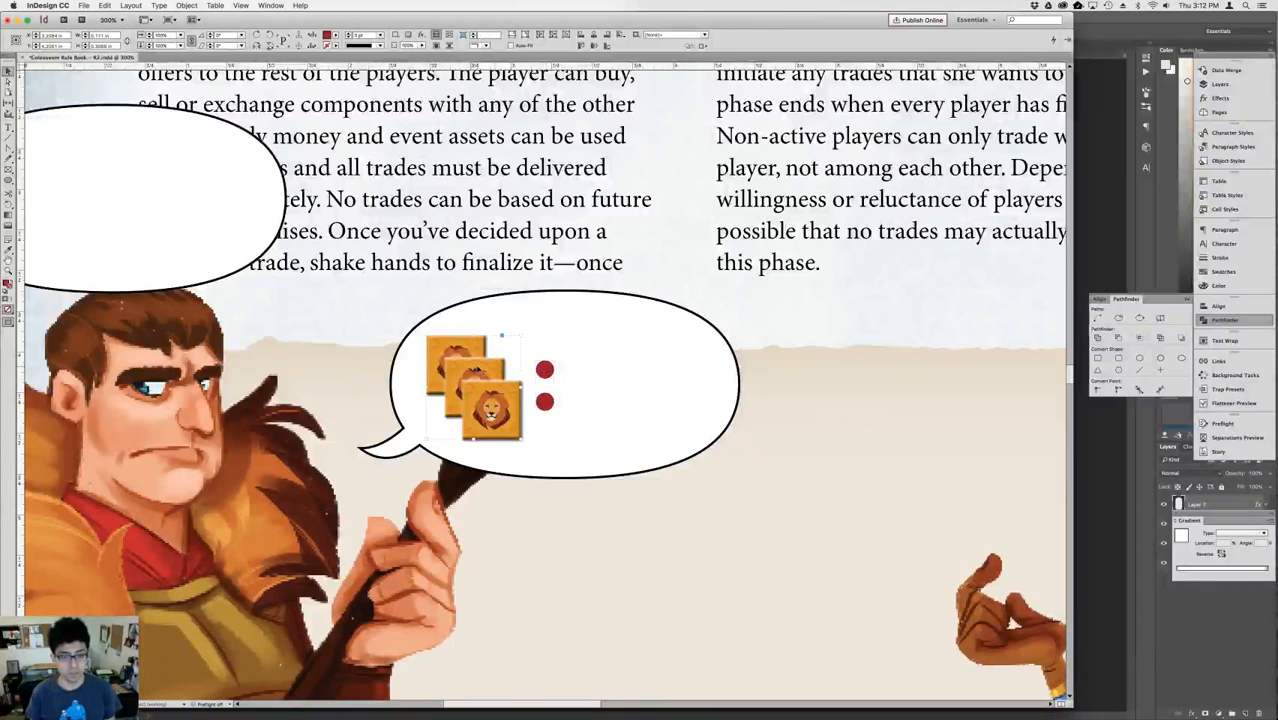
# Scale up the stack of three lion tokens in the Roman's speech bubble and shift it right.
pyautogui.click(167, 37)
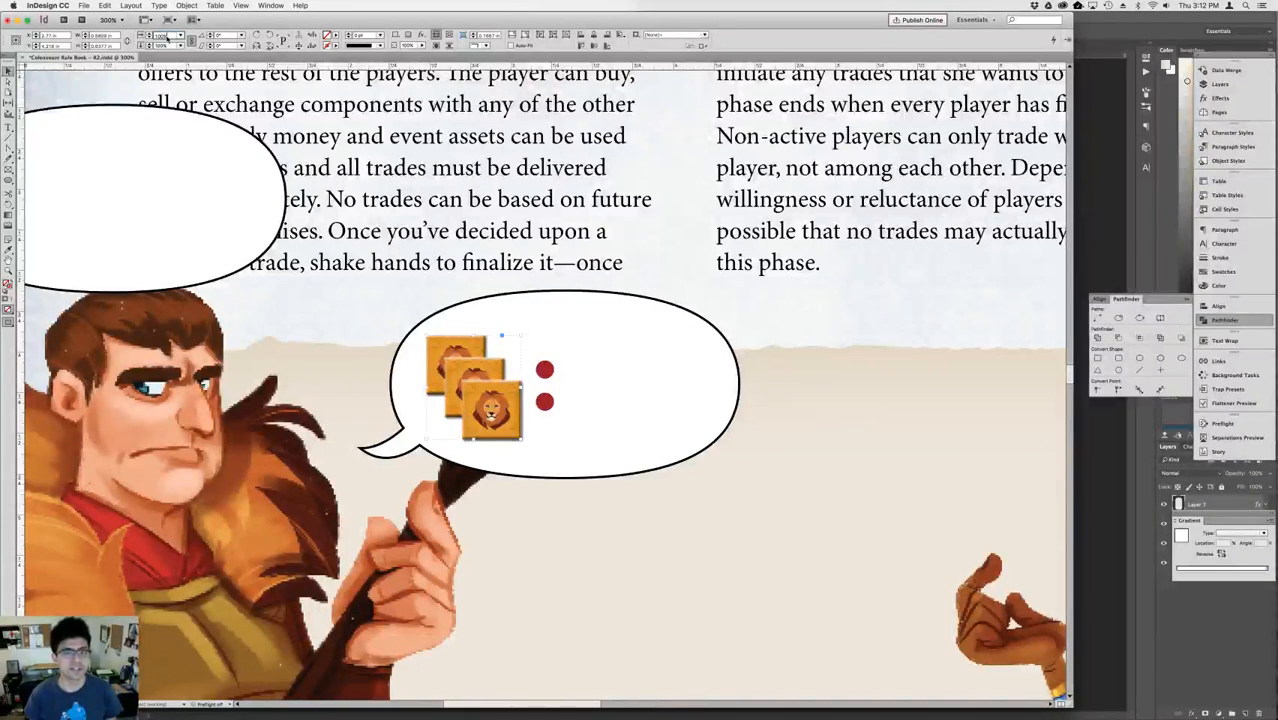
pyautogui.hotkey('shift', 'Up')
pyautogui.hotkey('shift', 'Up')
pyautogui.hotkey('shift', 'Up')
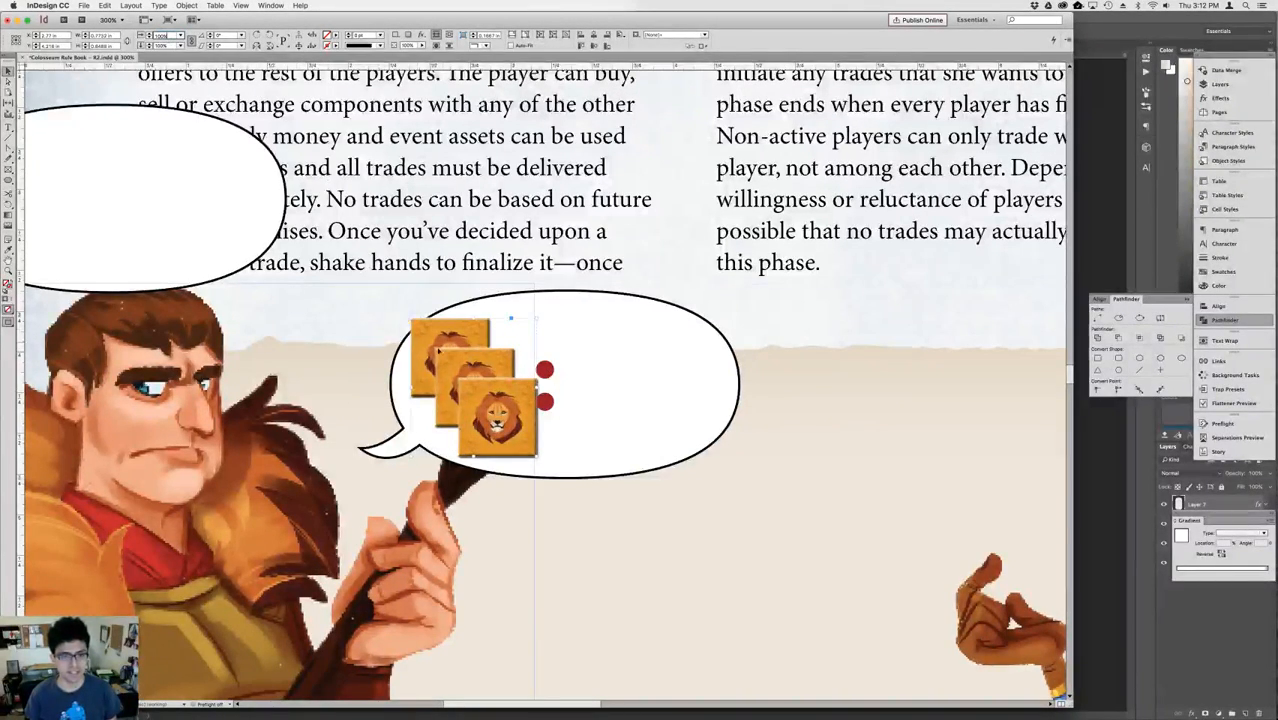
pyautogui.press('Return')
pyautogui.hotkey('shift', 'Right')
pyautogui.hotkey('shift', 'Right')
pyautogui.hotkey('shift', 'Left')
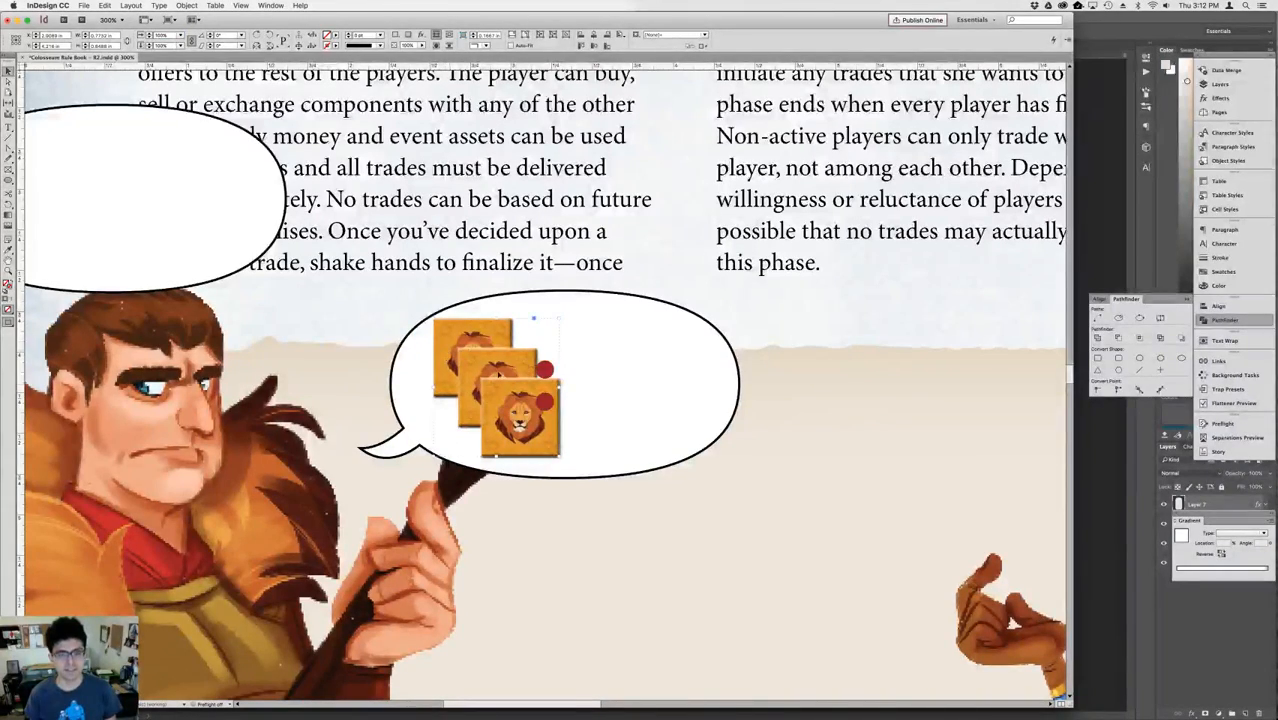
# Shift the pair of red dots right so they clear the lion token stack.
pyautogui.click(549, 376)
pyautogui.hotkey('shift', 'Right')
pyautogui.hotkey('shift', 'Right')
pyautogui.hotkey('shift', 'Right')
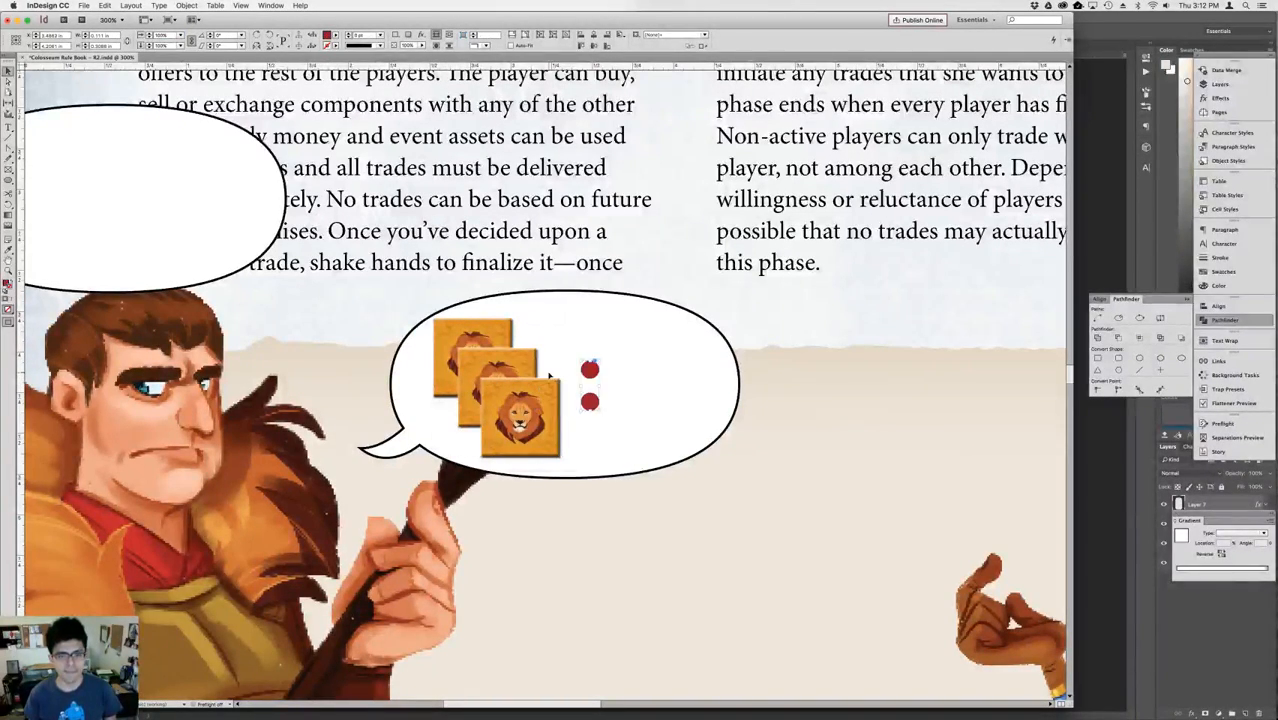
# Try the red dots beyond the bubble's right edge, then bring them back beside the lion tokens.
pyautogui.hotkey('shift', 'Right')
pyautogui.hotkey('shift', 'Right')
pyautogui.hotkey('shift', 'Right')
pyautogui.hotkey('shift', 'Right')
pyautogui.hotkey('shift', 'Right')
pyautogui.hotkey('shift', 'Right')
pyautogui.hotkey('shift', 'Right')
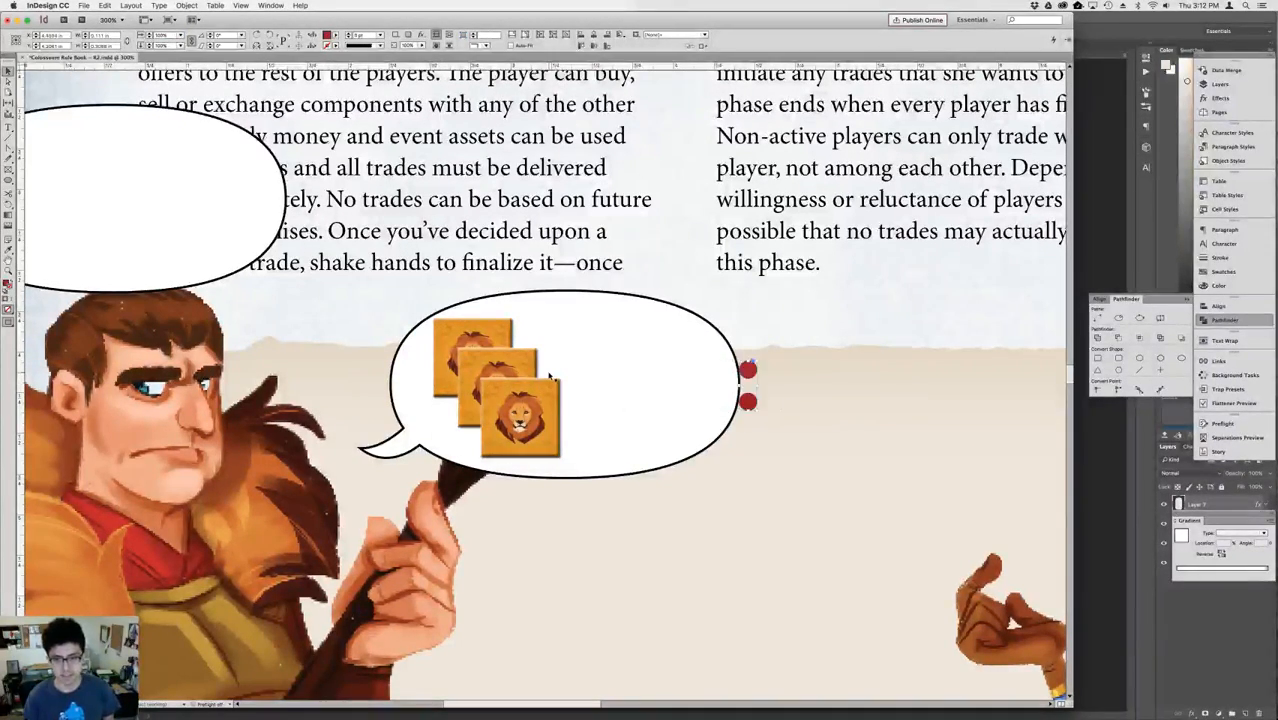
pyautogui.hotkey('shift', 'Up')
pyautogui.hotkey('shift', 'Up')
pyautogui.hotkey('shift', 'Up')
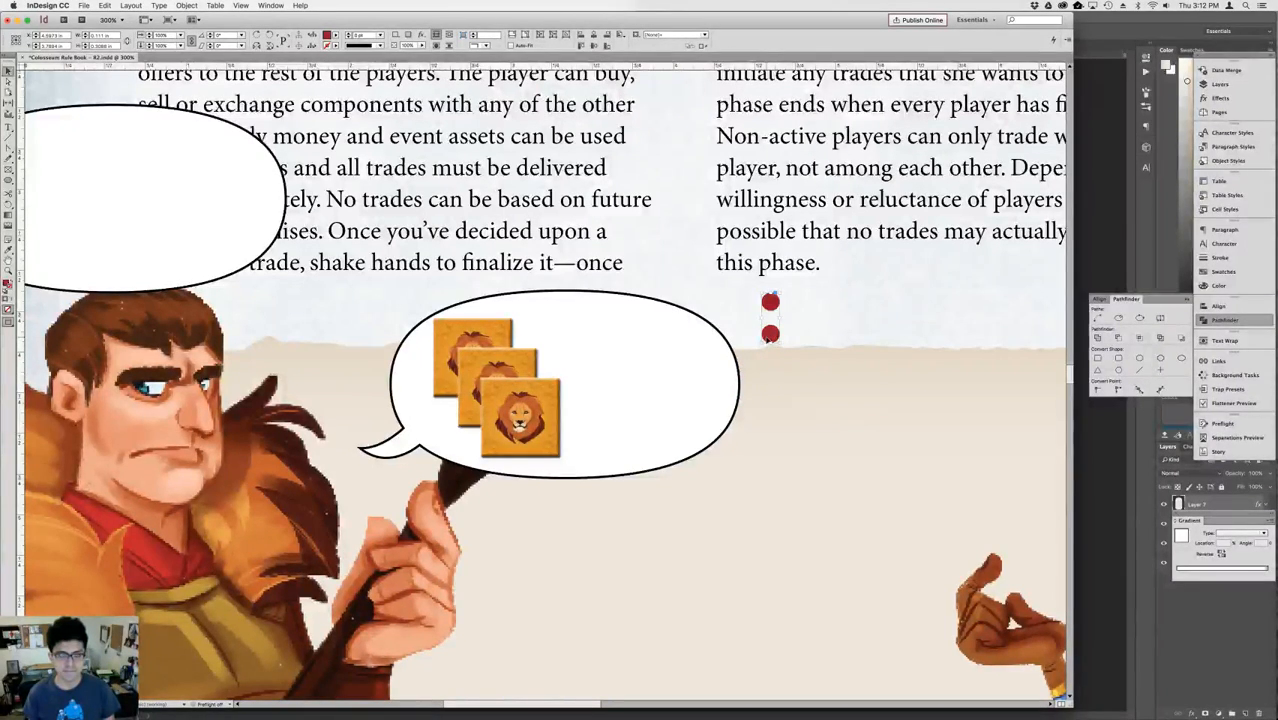
pyautogui.hotkey('shift', 'Down')
pyautogui.hotkey('shift', 'Down')
pyautogui.hotkey('shift', 'Down')
pyautogui.hotkey('shift', 'Left')
pyautogui.hotkey('shift', 'Left')
pyautogui.hotkey('shift', 'Left')
pyautogui.hotkey('shift', 'Left')
pyautogui.hotkey('shift', 'Left')
pyautogui.hotkey('shift', 'Left')
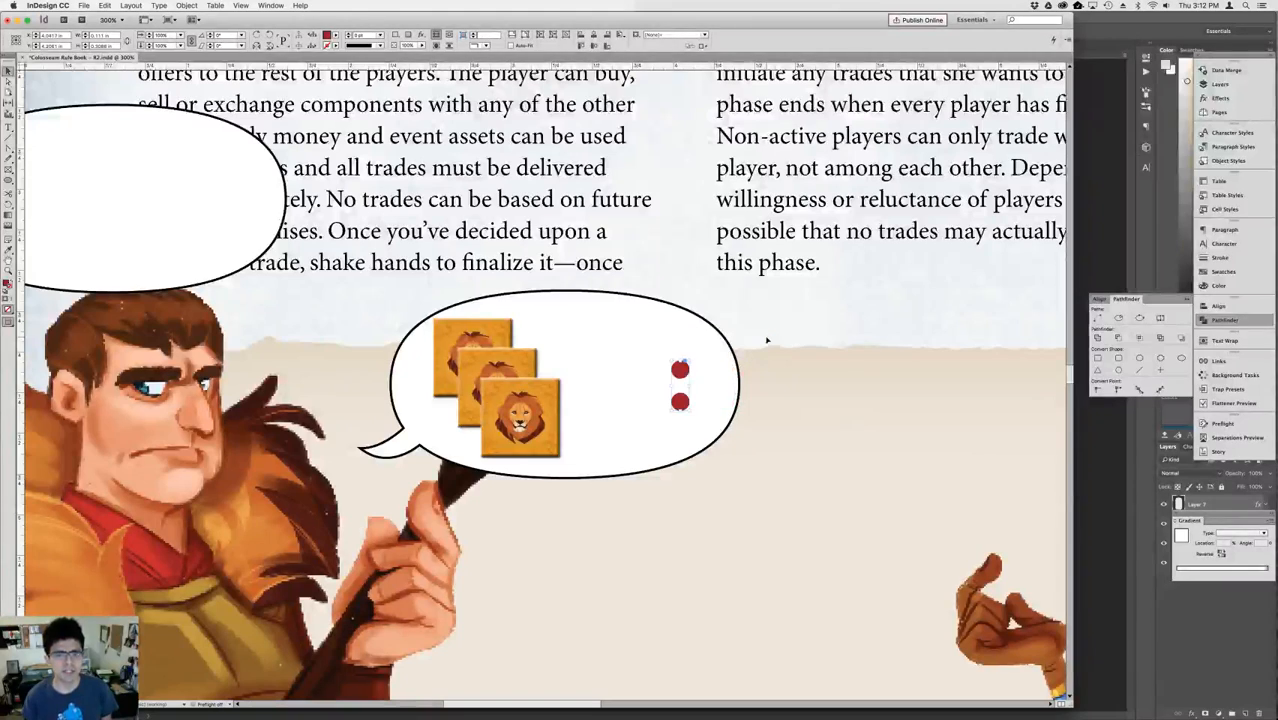
pyautogui.hotkey('shift', 'Left')
pyautogui.hotkey('shift', 'Left')
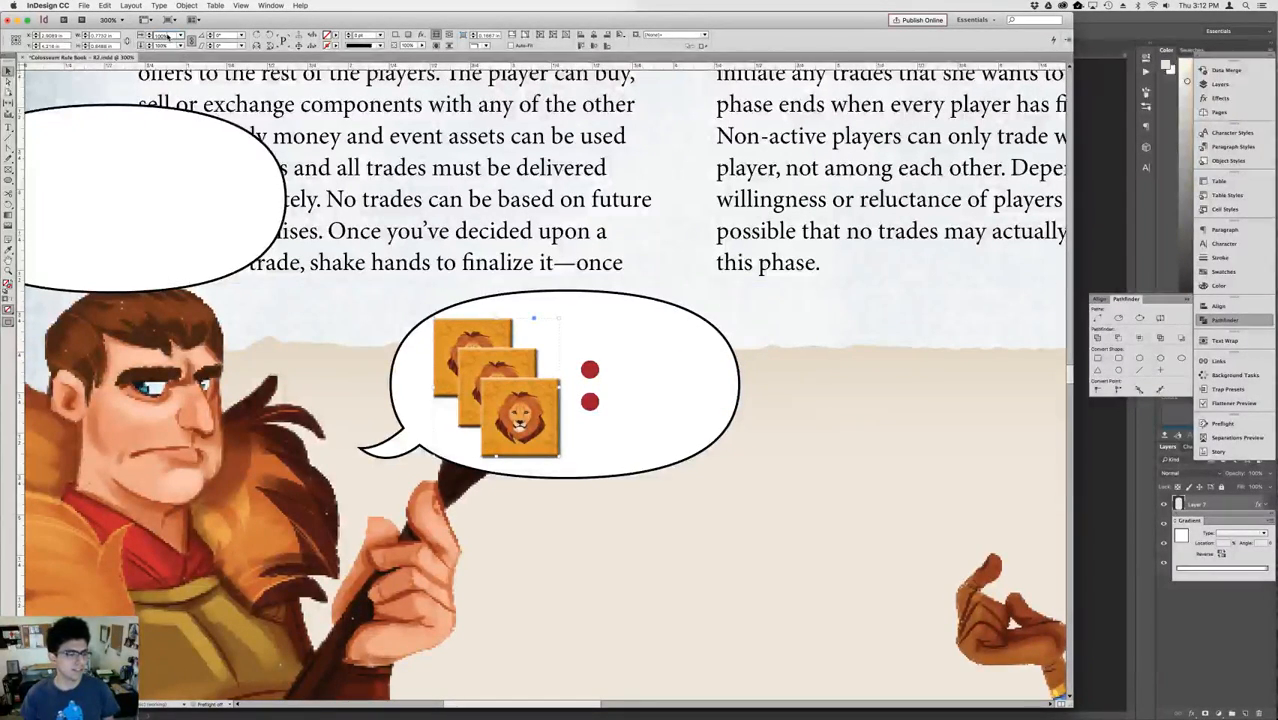
# Scale down the lion token stack and shift both it and the red dots left in the bubble.
pyautogui.hotkey('shift', 'Down')
pyautogui.hotkey('shift', 'Down')
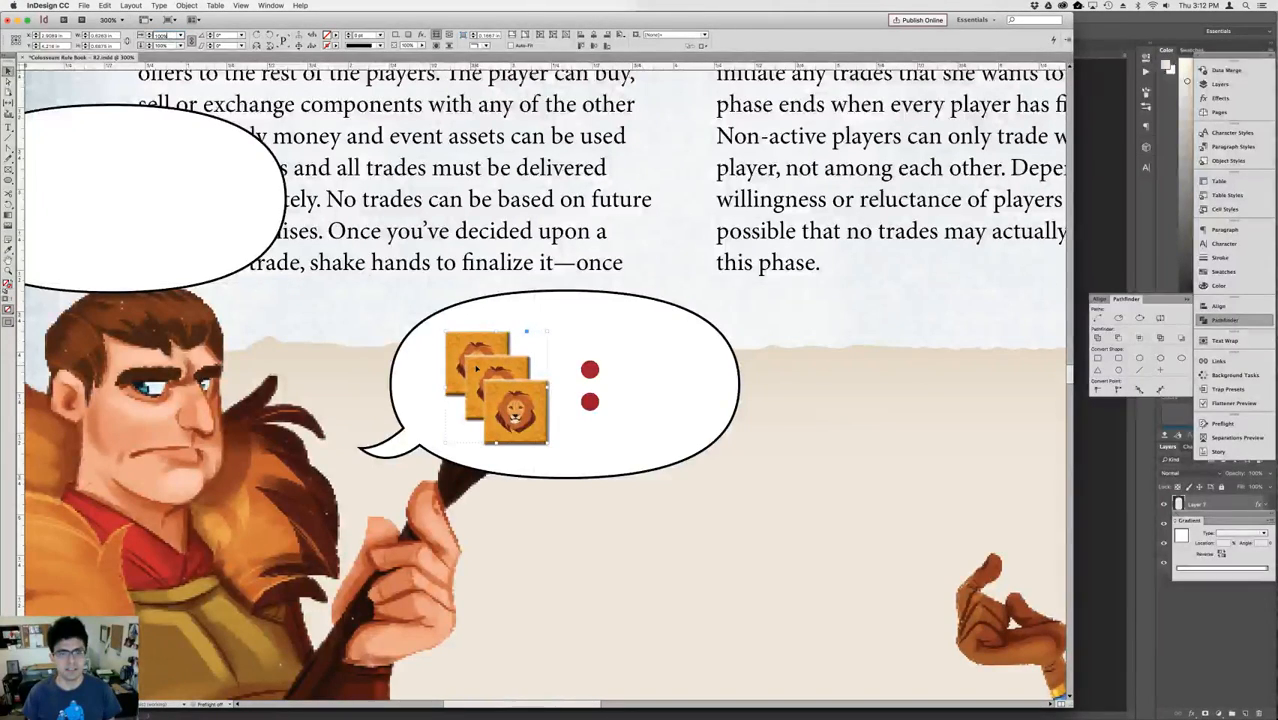
pyautogui.moveTo(476, 368); pyautogui.dragTo(453, 368)
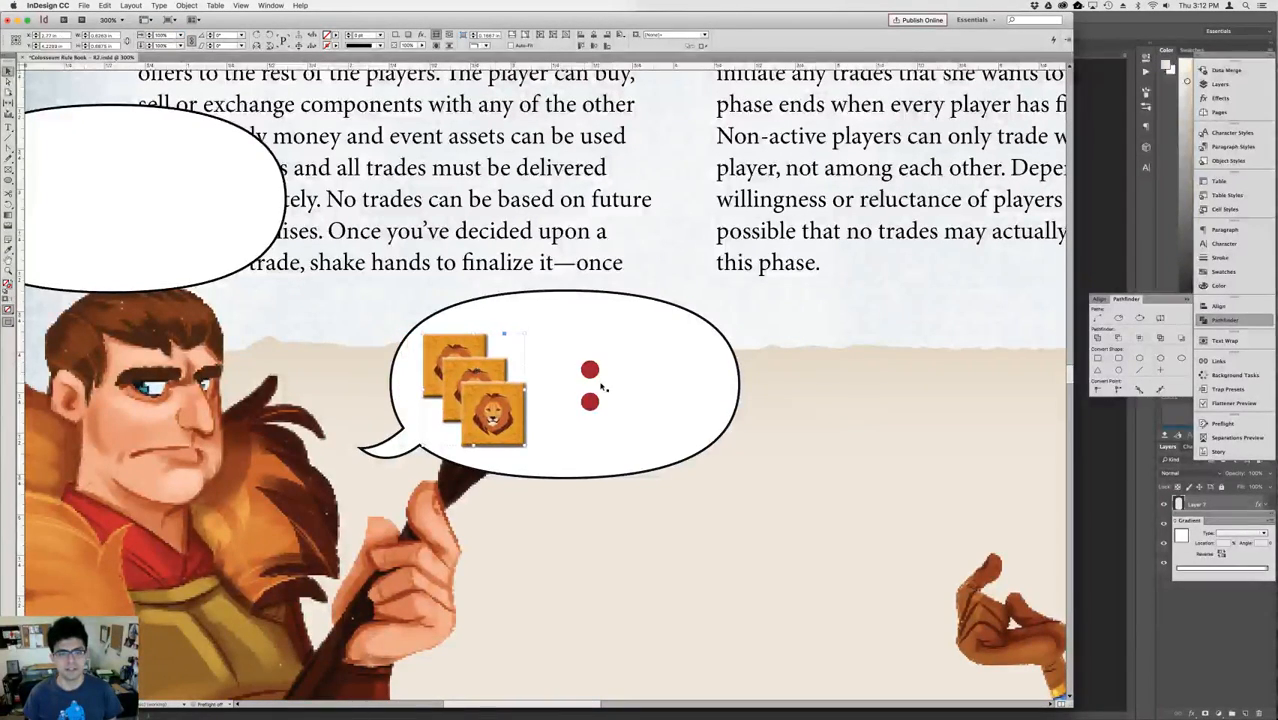
pyautogui.hotkey('shift', 'Left')
pyautogui.hotkey('shift', 'Left')
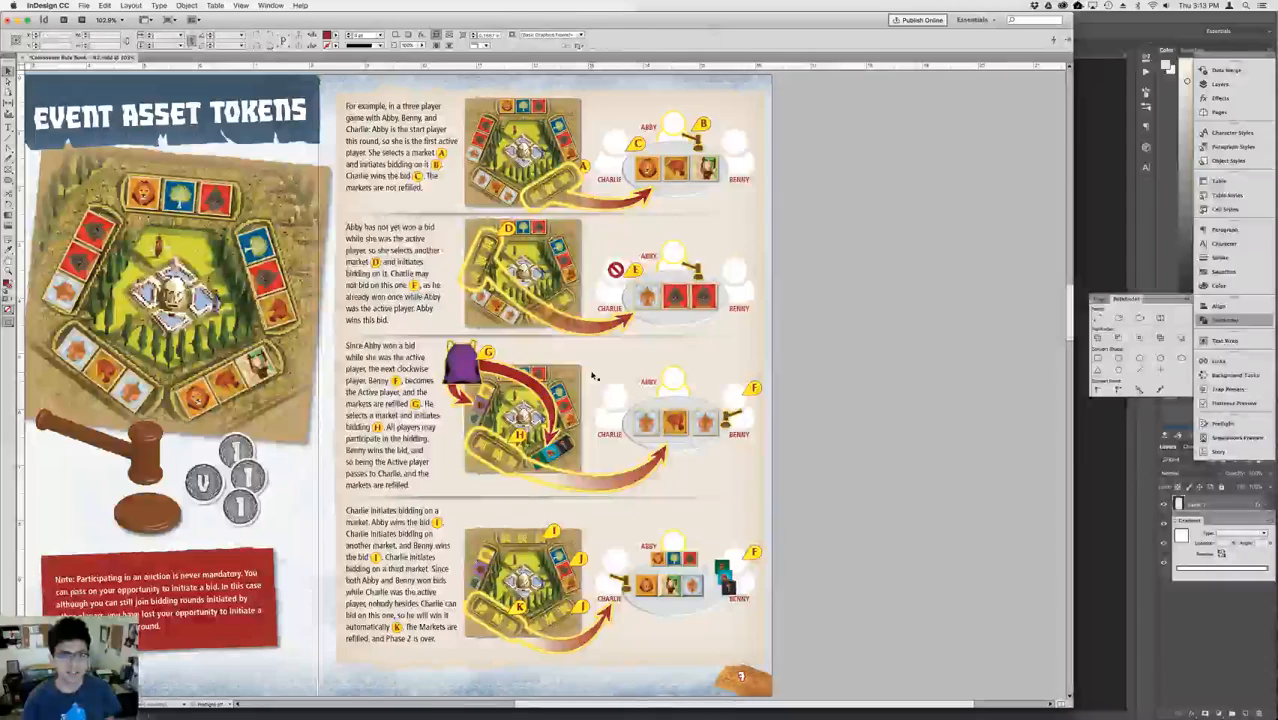
# Copy the silver V coin from the Phase 2 page and place it to the right of the red dots in the Roman's bubble.
pyautogui.hscroll(-5, 594, 376)
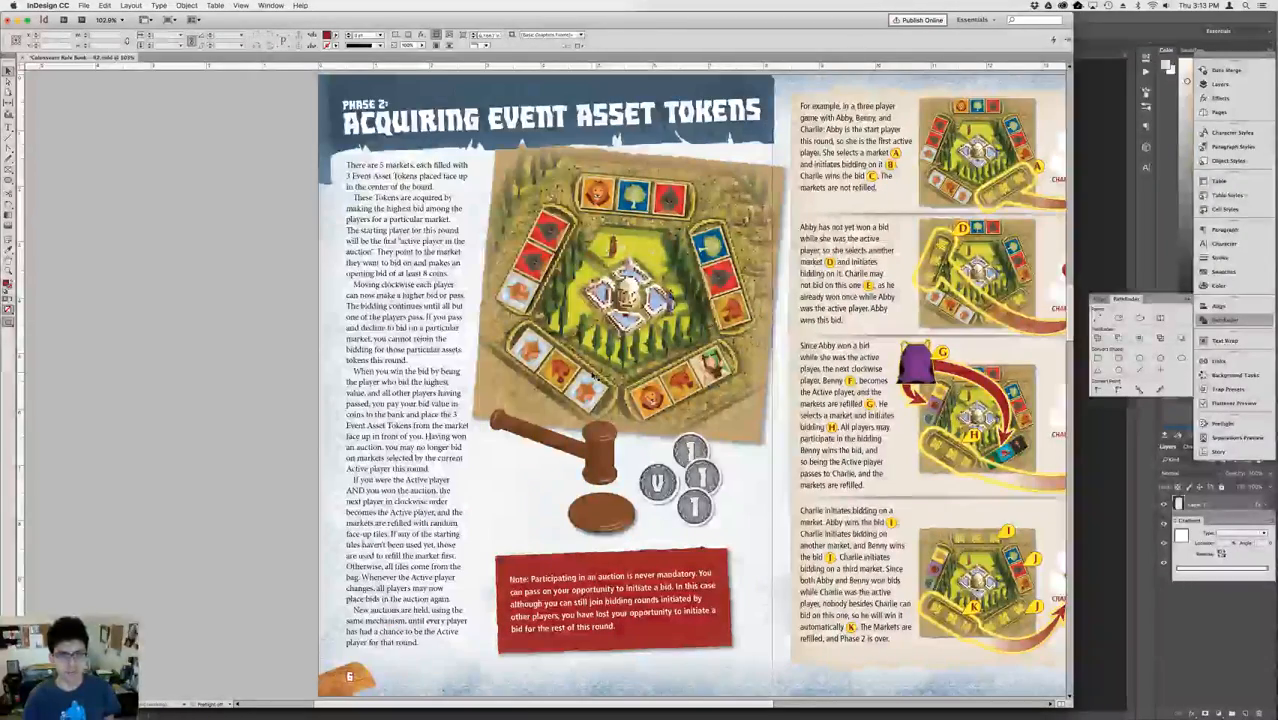
pyautogui.click(700, 506)
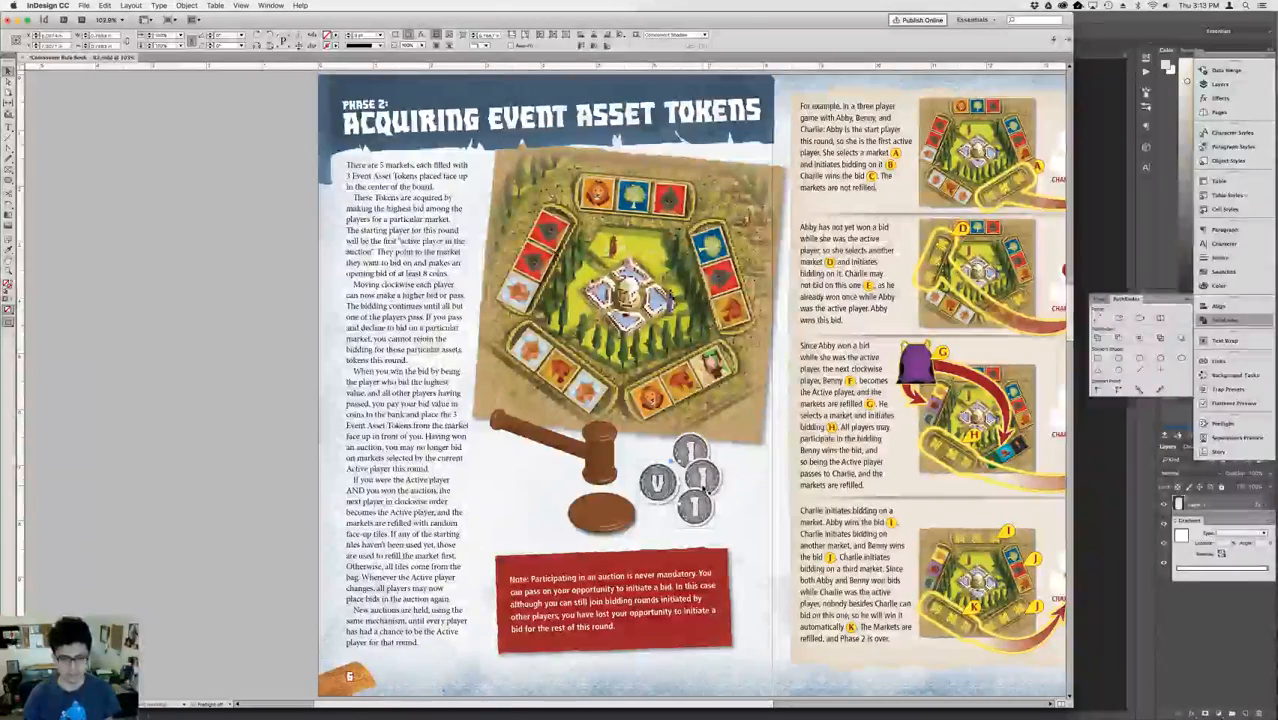
pyautogui.hscroll(10, 703, 490)
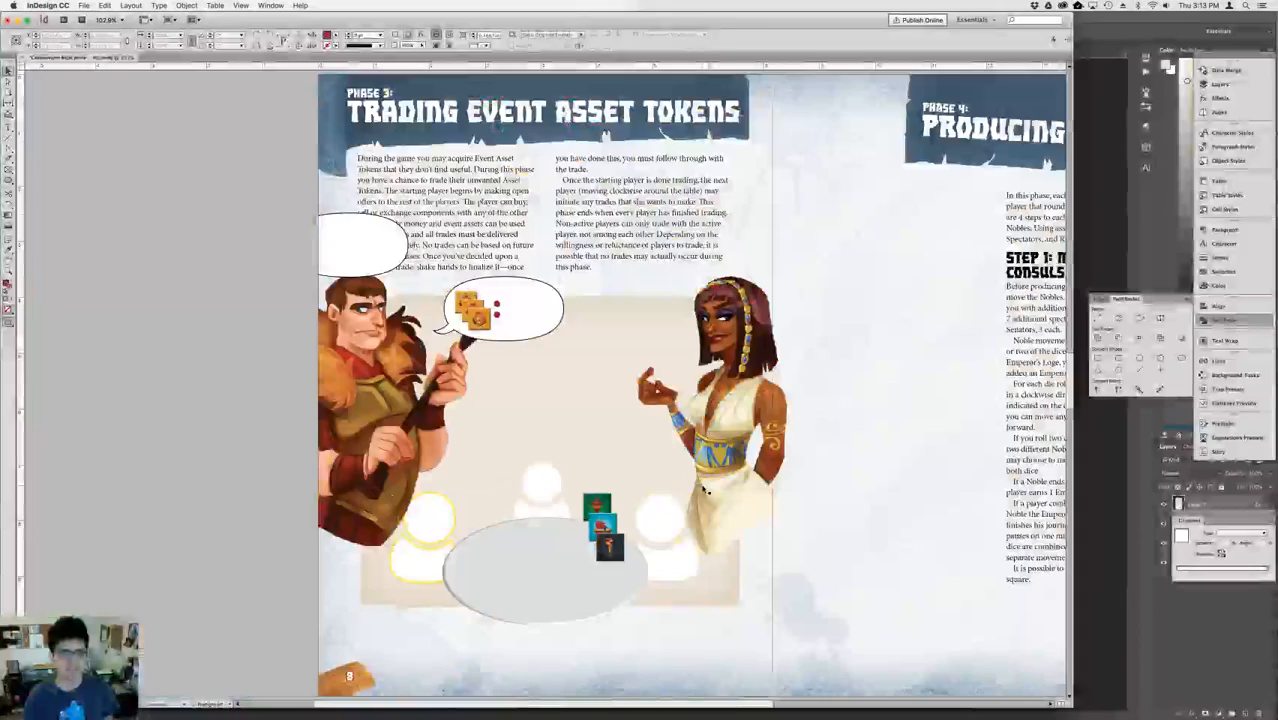
pyautogui.press('super+v')
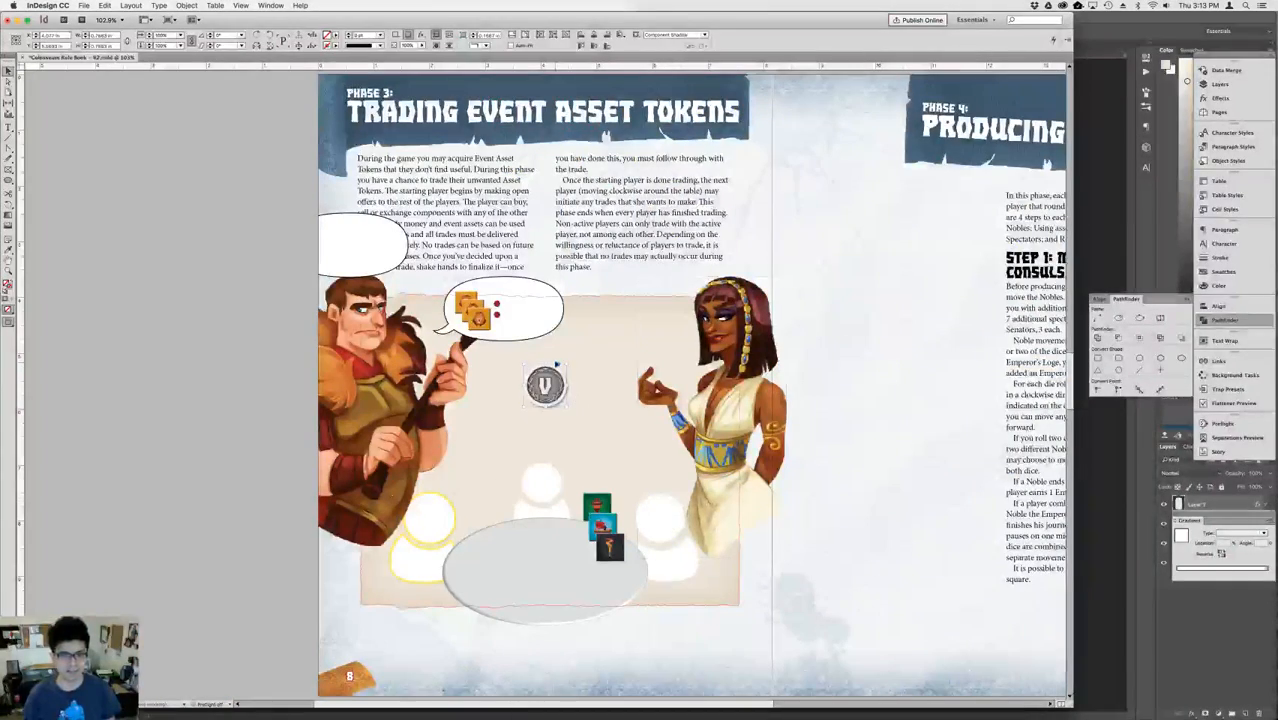
pyautogui.moveTo(528, 307); pyautogui.dragTo(528, 308)
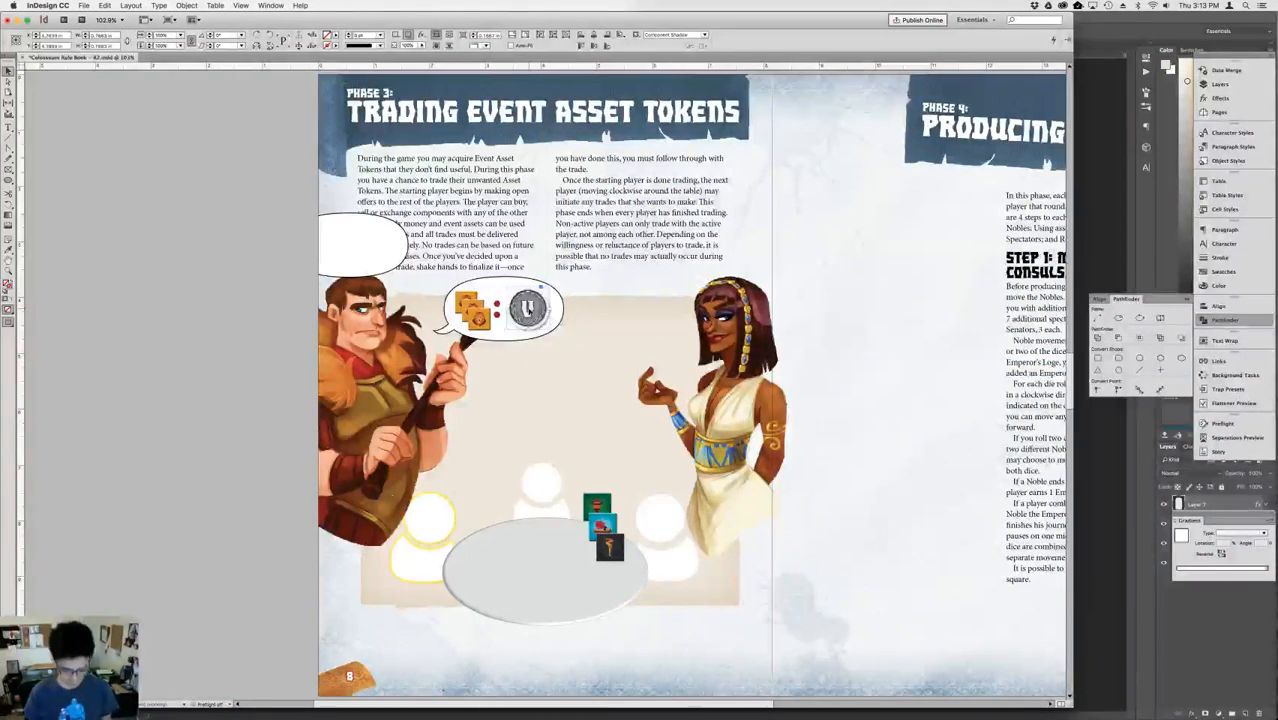
# Scale down the silver V coin so it fits comfortably inside the speech bubble.
pyautogui.press('super+equal')
pyautogui.press('super+equal')
pyautogui.press('super+equal')
pyautogui.press('super+equal')
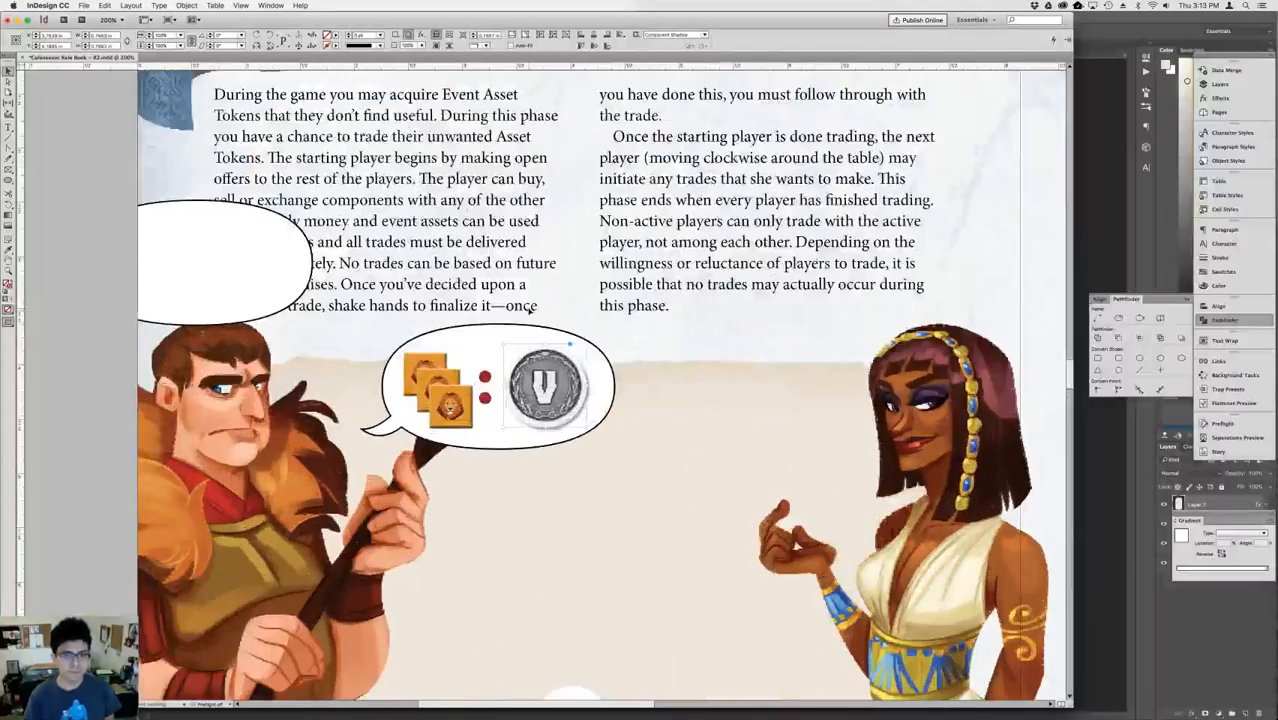
pyautogui.press('super+equal')
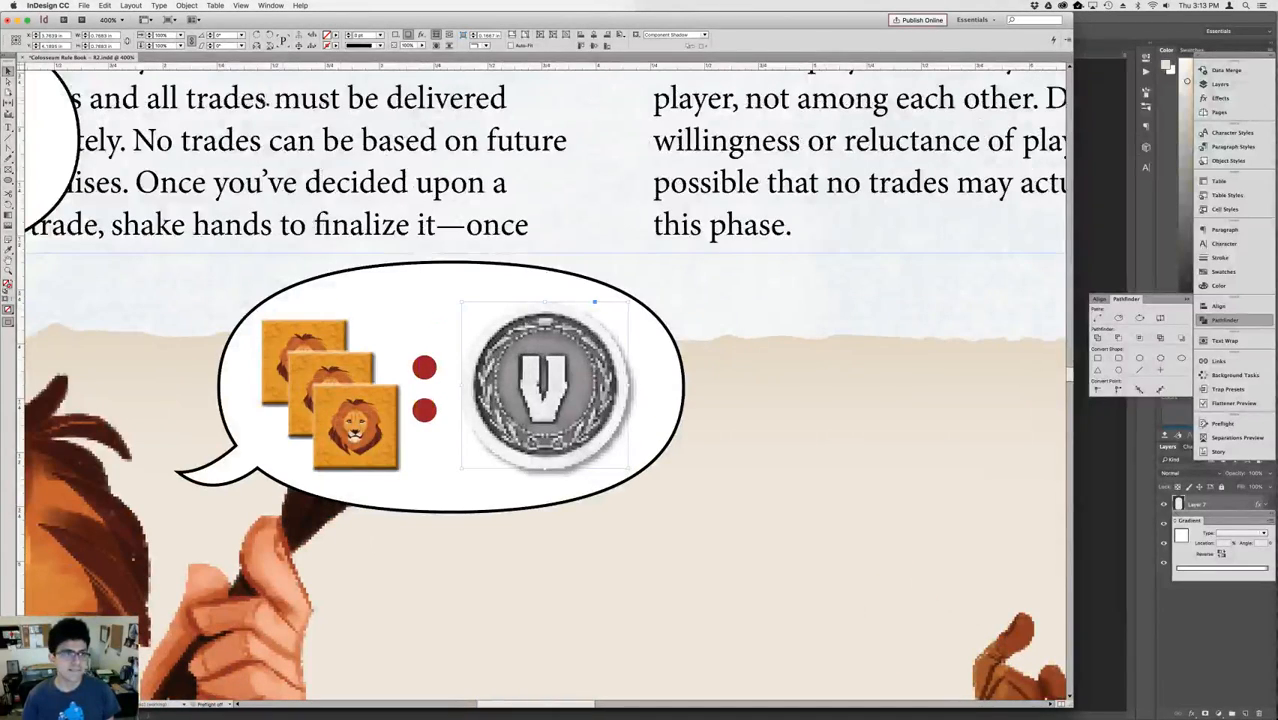
pyautogui.click(172, 36)
pyautogui.hotkey('shift', 'Down')
pyautogui.hotkey('shift', 'Down')
pyautogui.hotkey('shift', 'Down')
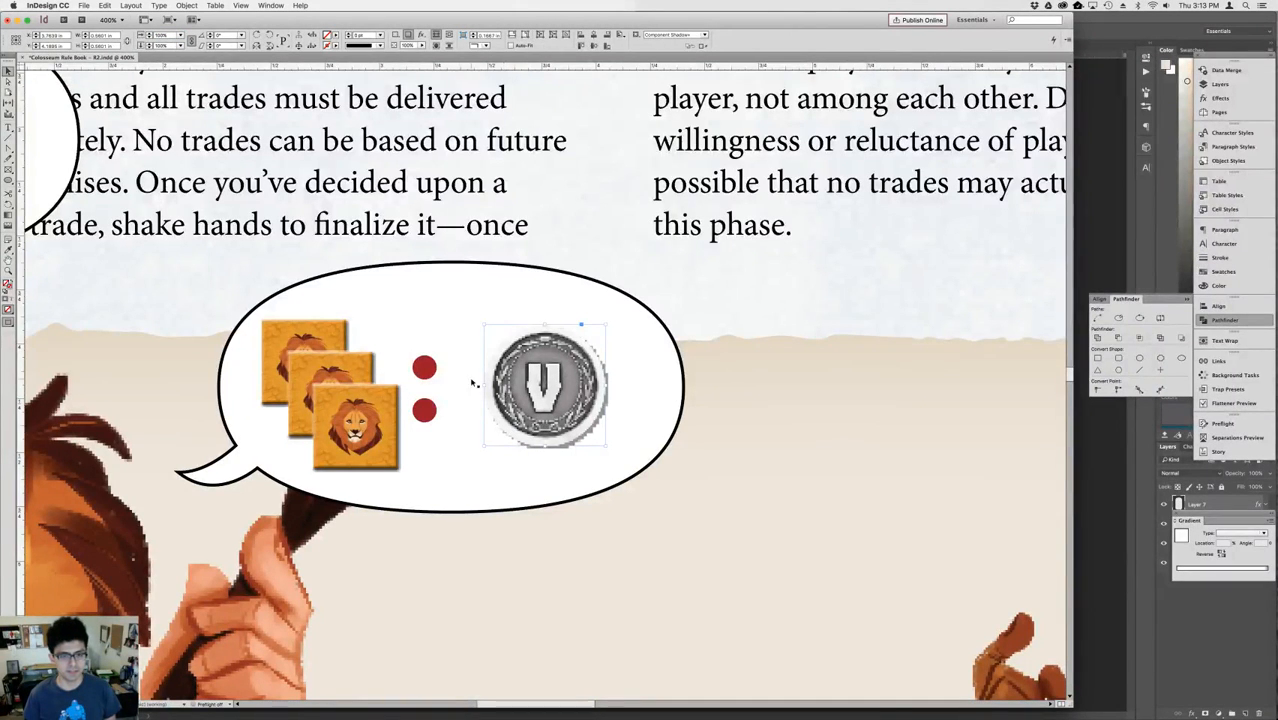
# Enlarge the lion token stack slightly and space it and the red dots evenly beside the coin.
pyautogui.moveTo(424, 386); pyautogui.dragTo(444, 388)
pyautogui.click(372, 400)
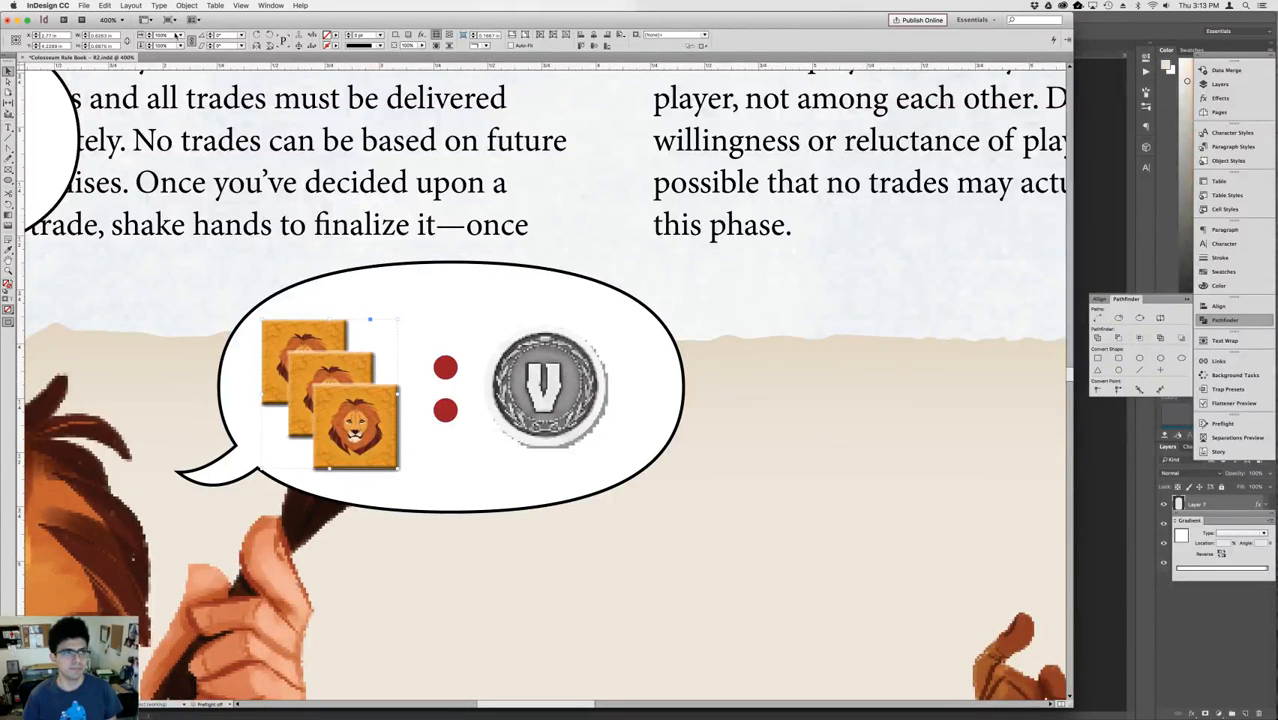
pyautogui.hotkey('shift', 'Up')
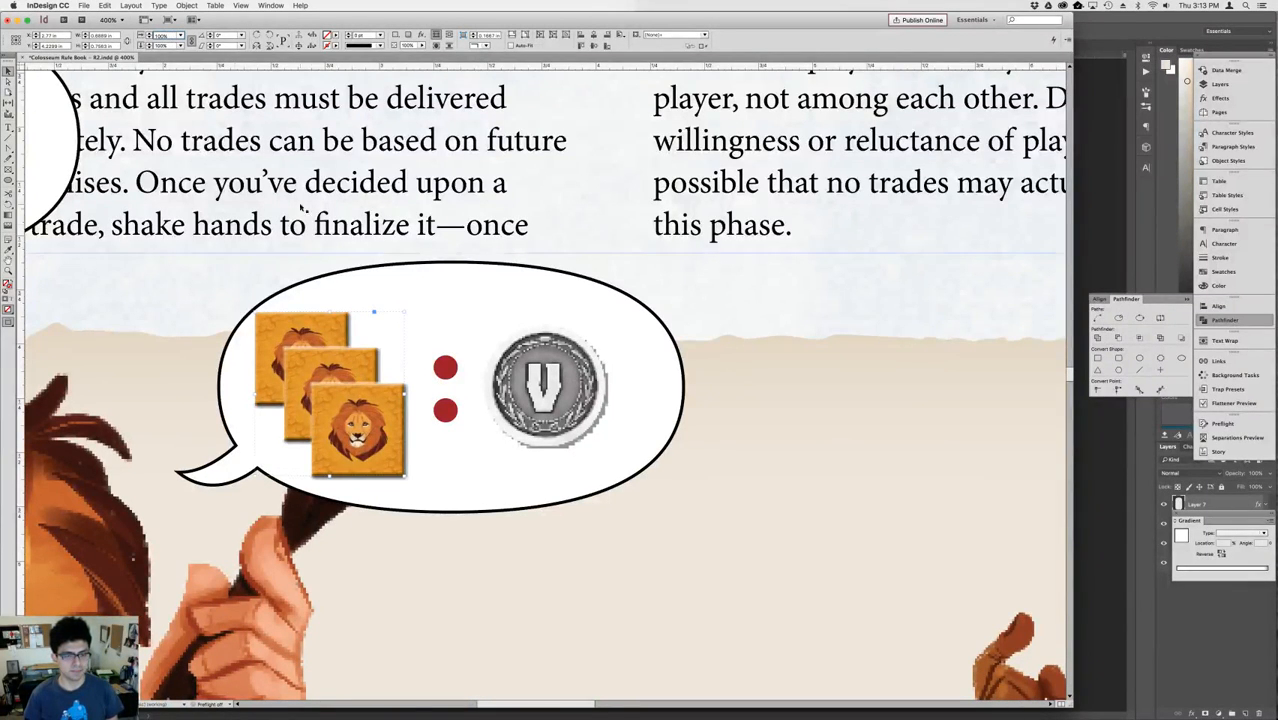
pyautogui.moveTo(357, 374); pyautogui.dragTo(453, 369)
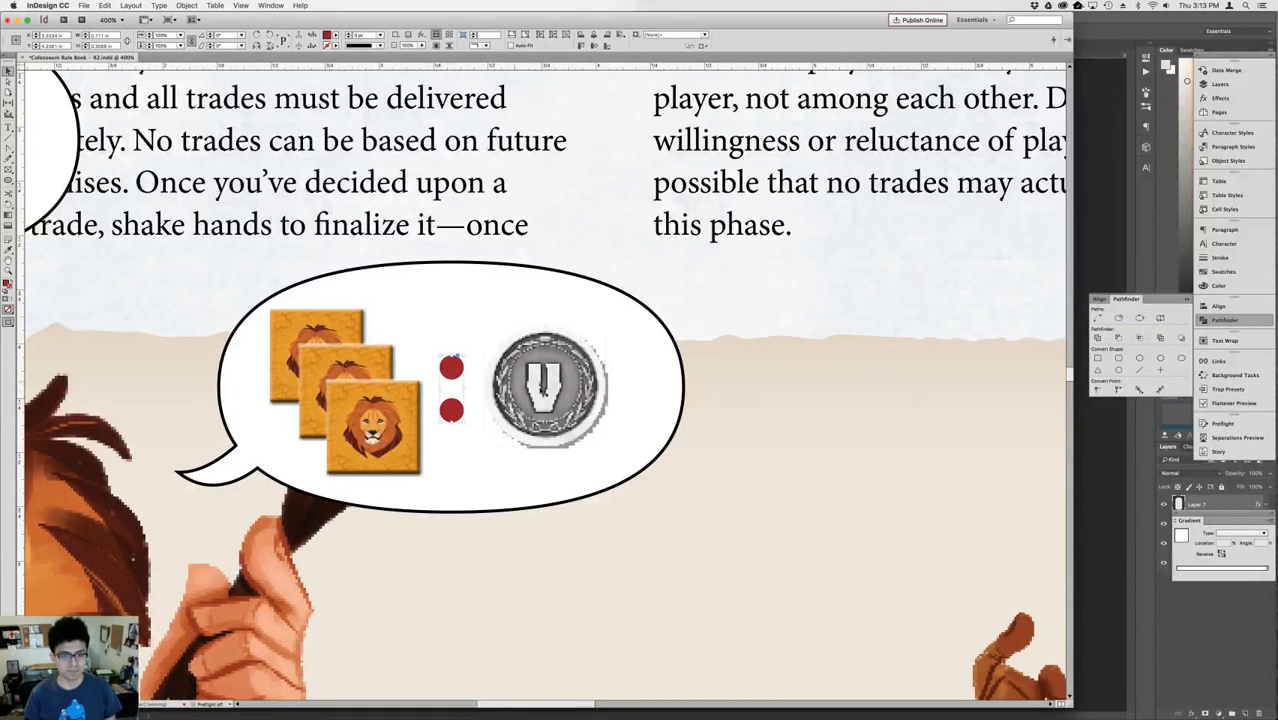
pyautogui.click(543, 390)
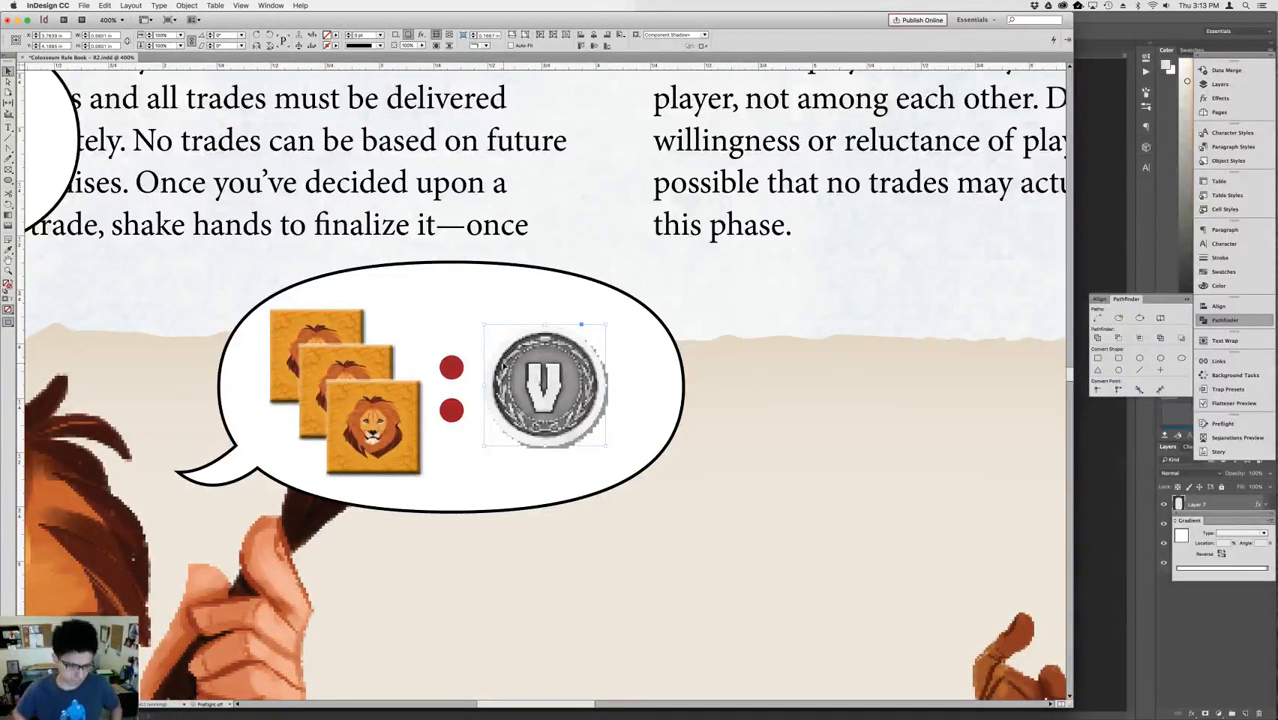
# Move the blank tailed speech bubble from the page's left edge to between the two characters.
pyautogui.press('super+0')
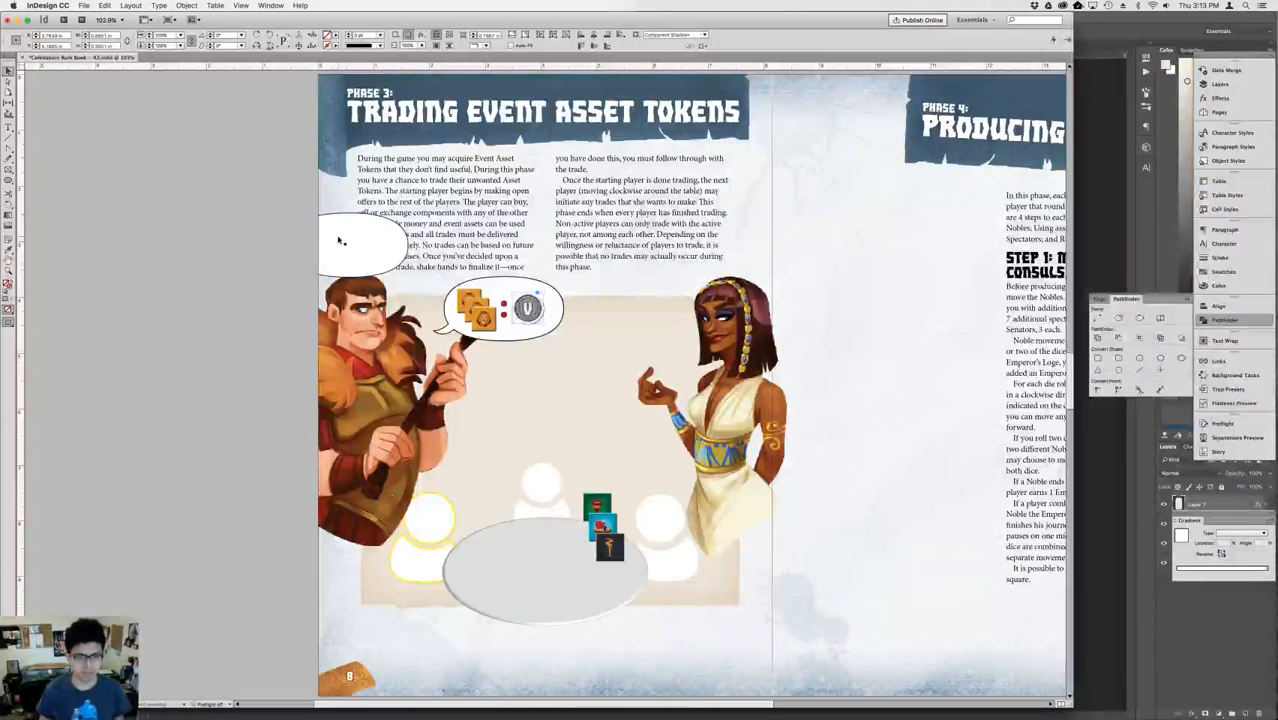
pyautogui.moveTo(257, 262); pyautogui.dragTo(305, 292)
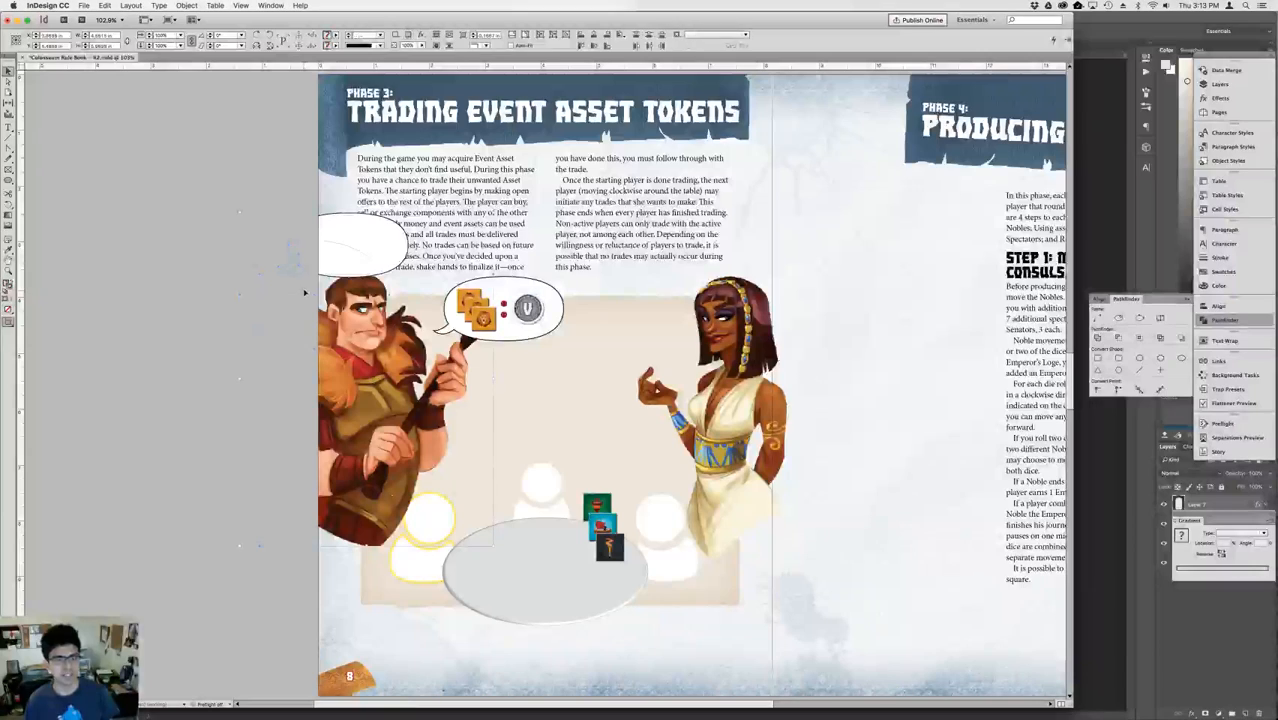
pyautogui.click(166, 293)
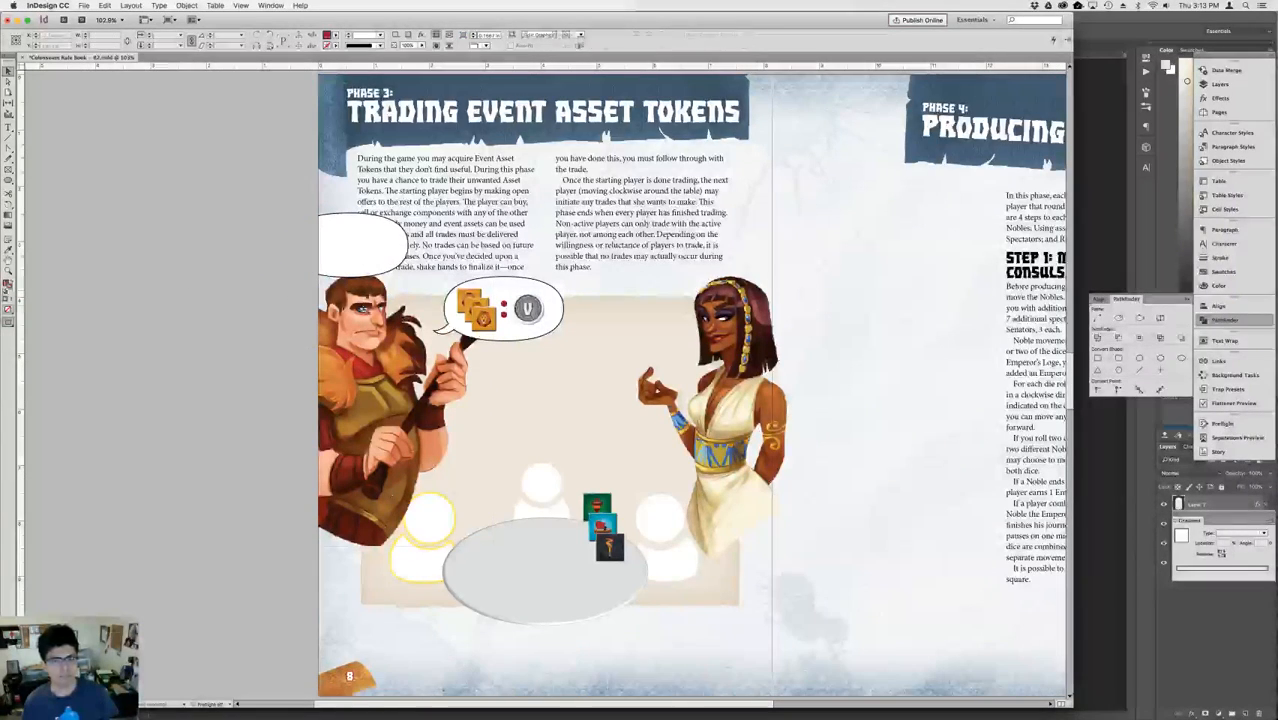
pyautogui.click(492, 322)
pyautogui.click(352, 241)
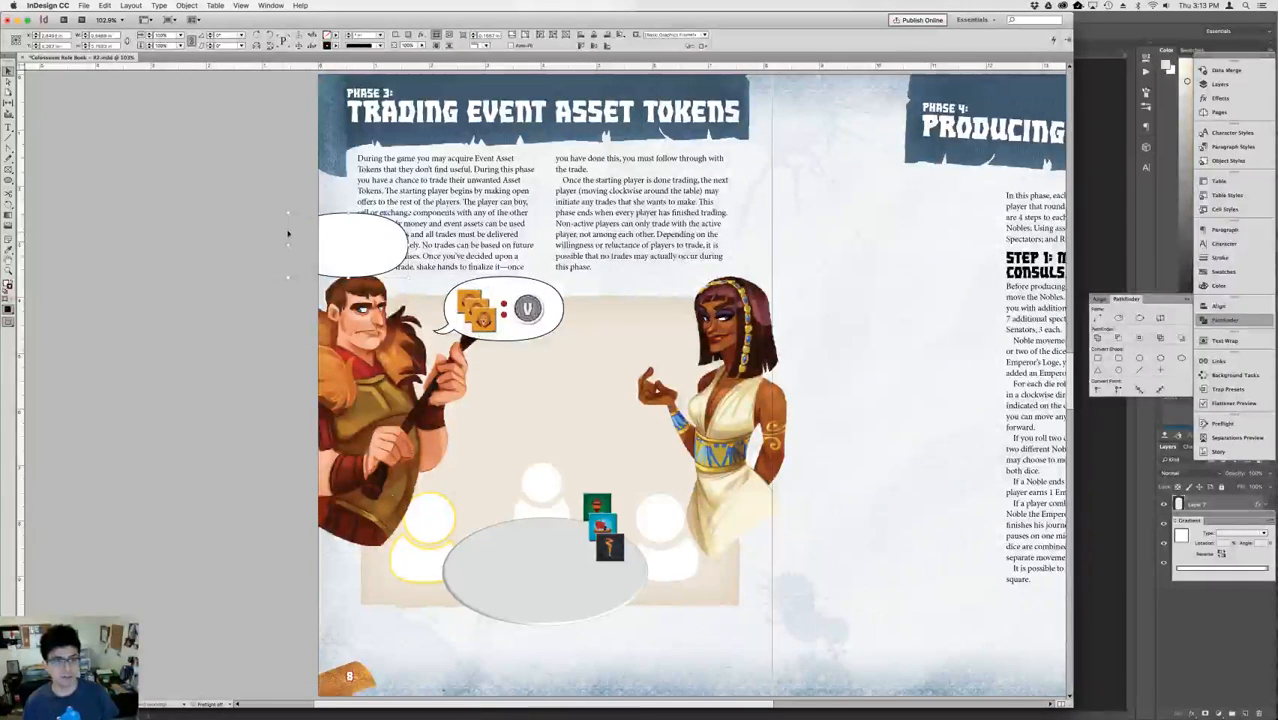
pyautogui.moveTo(245, 215); pyautogui.dragTo(342, 266)
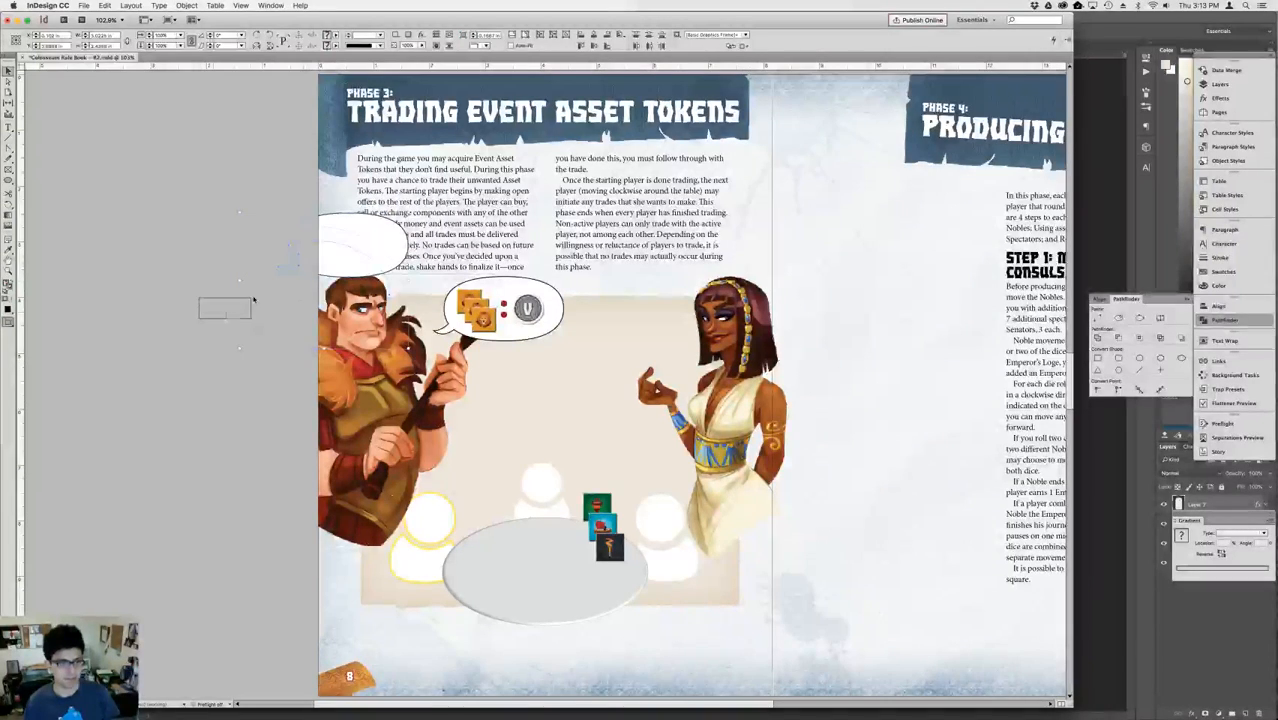
pyautogui.press('XF86AudioLowerVolume')
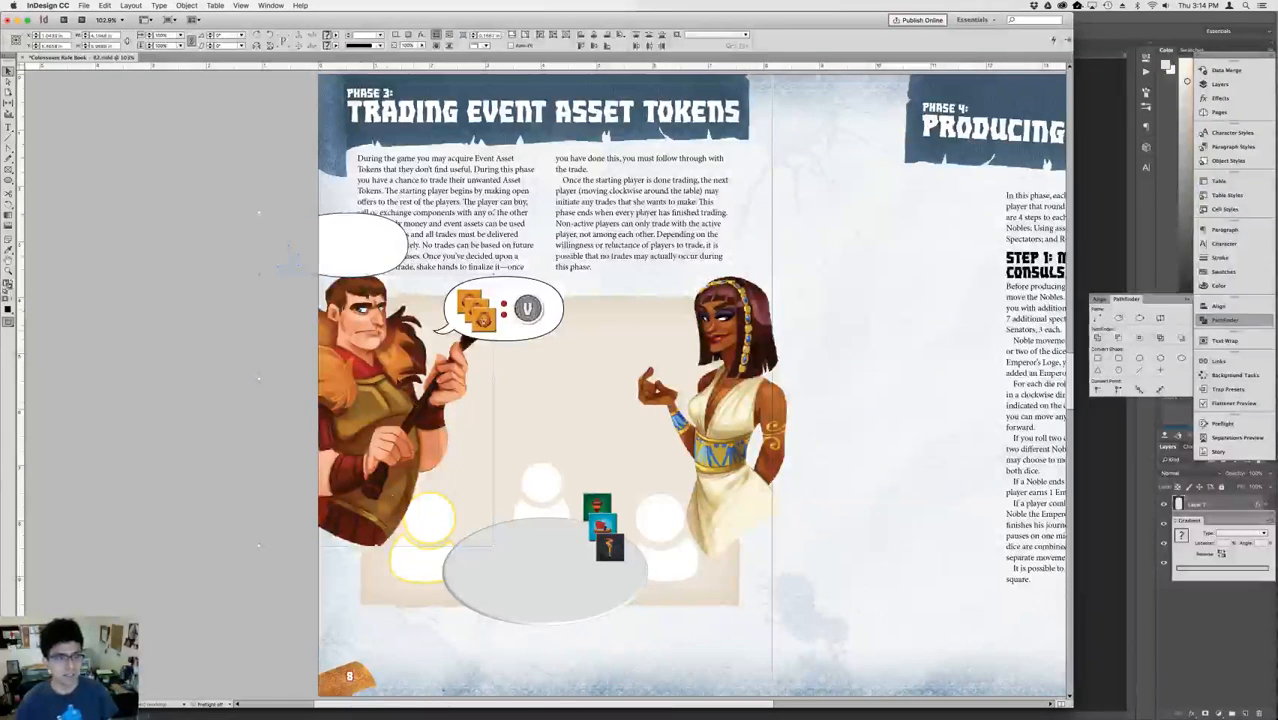
pyautogui.click(295, 235)
pyautogui.moveTo(453, 301); pyautogui.dragTo(546, 318)
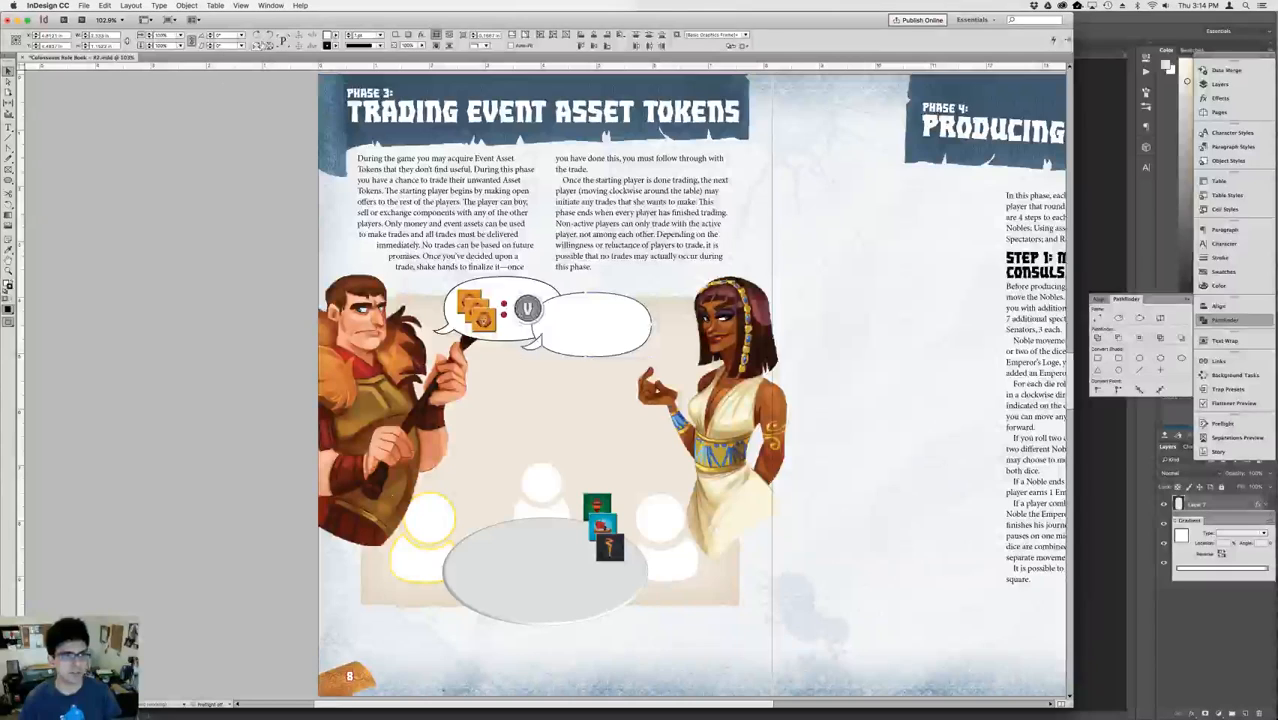
# Flip the blank bubble horizontally so its tail points toward the woman, shift it right beside her, and deselect it.
pyautogui.hotkey('shift', 'Right')
pyautogui.hotkey('shift', 'Right')
pyautogui.hotkey('shift', 'Right')
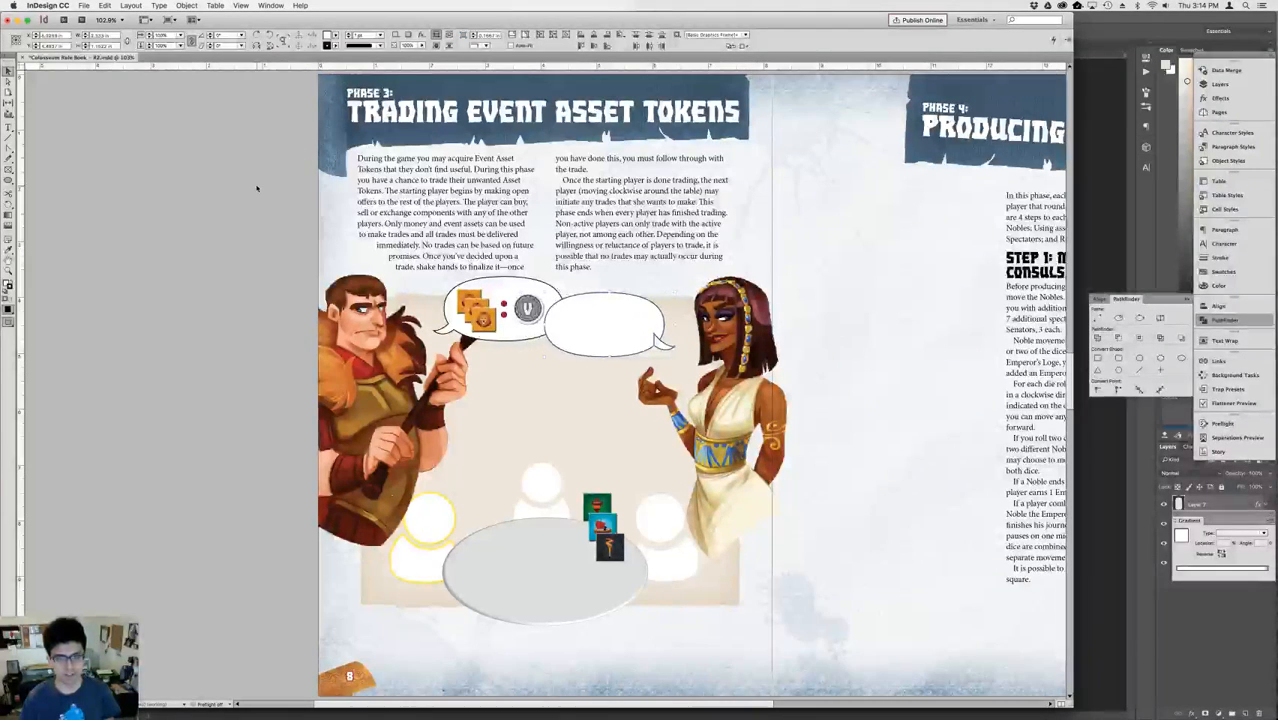
pyautogui.hotkey('shift', 'Right')
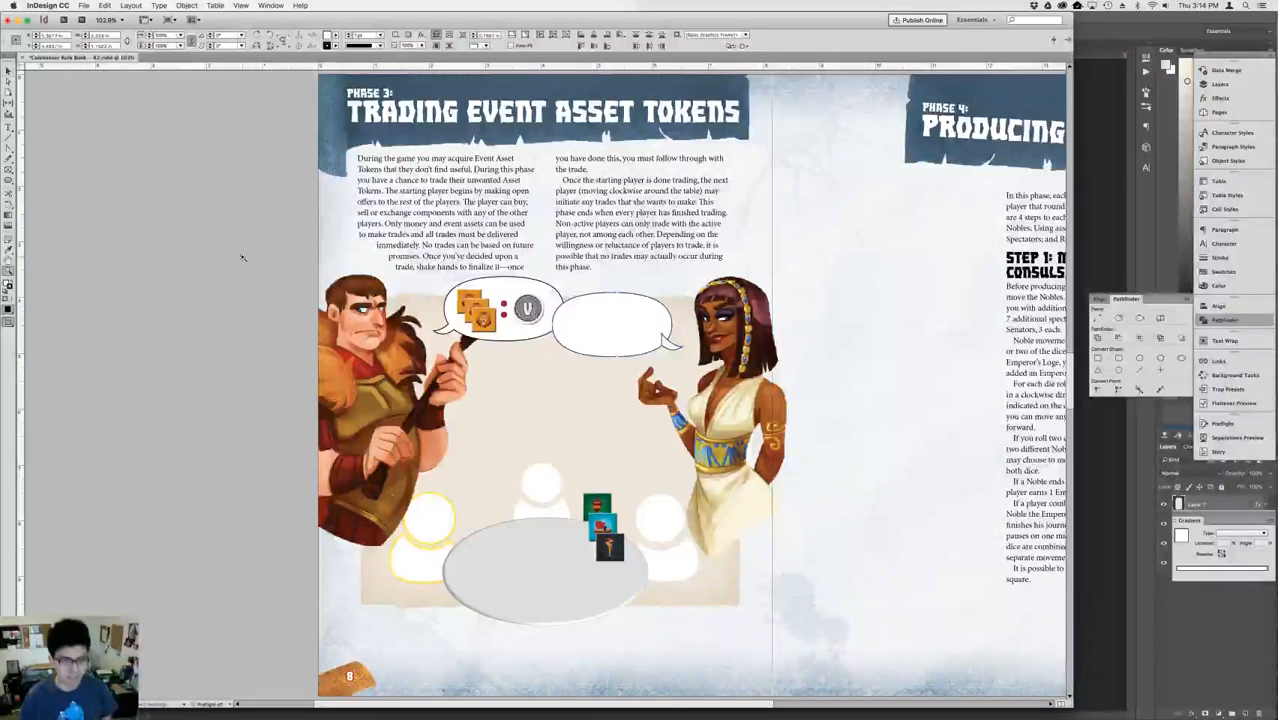
pyautogui.moveTo(199, 179); pyautogui.dragTo(716, 420)
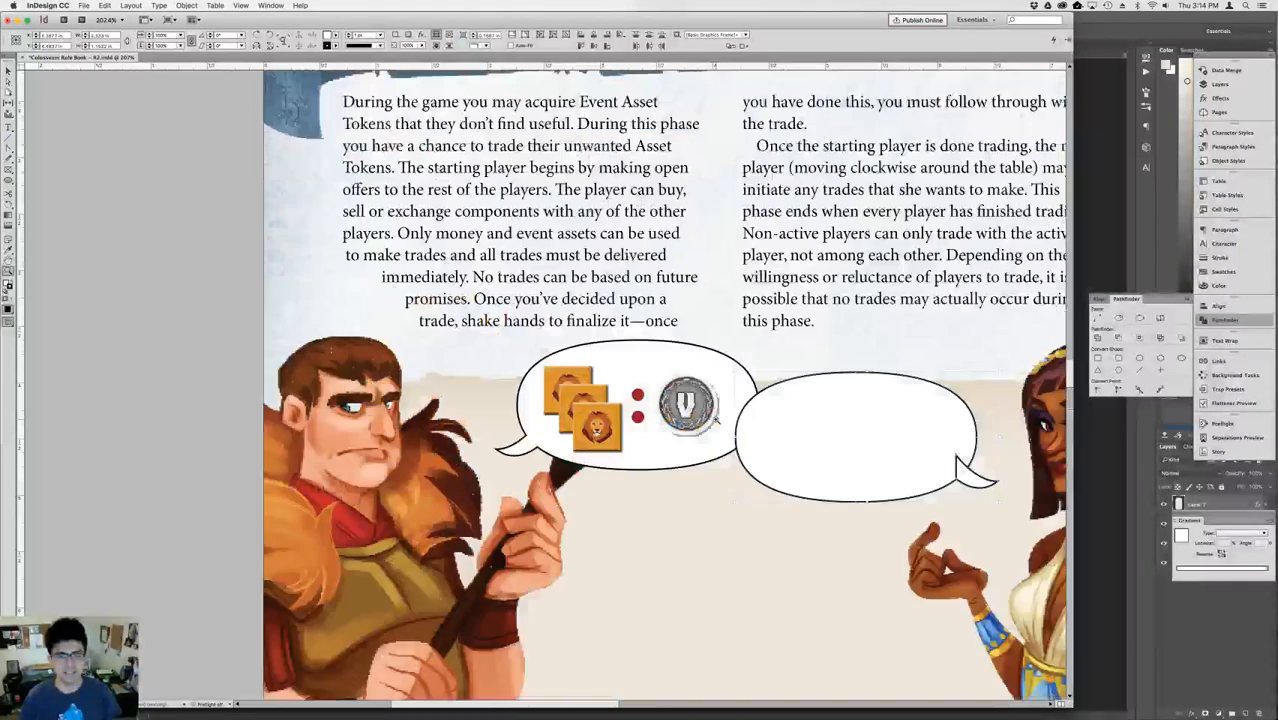
pyautogui.press('v')
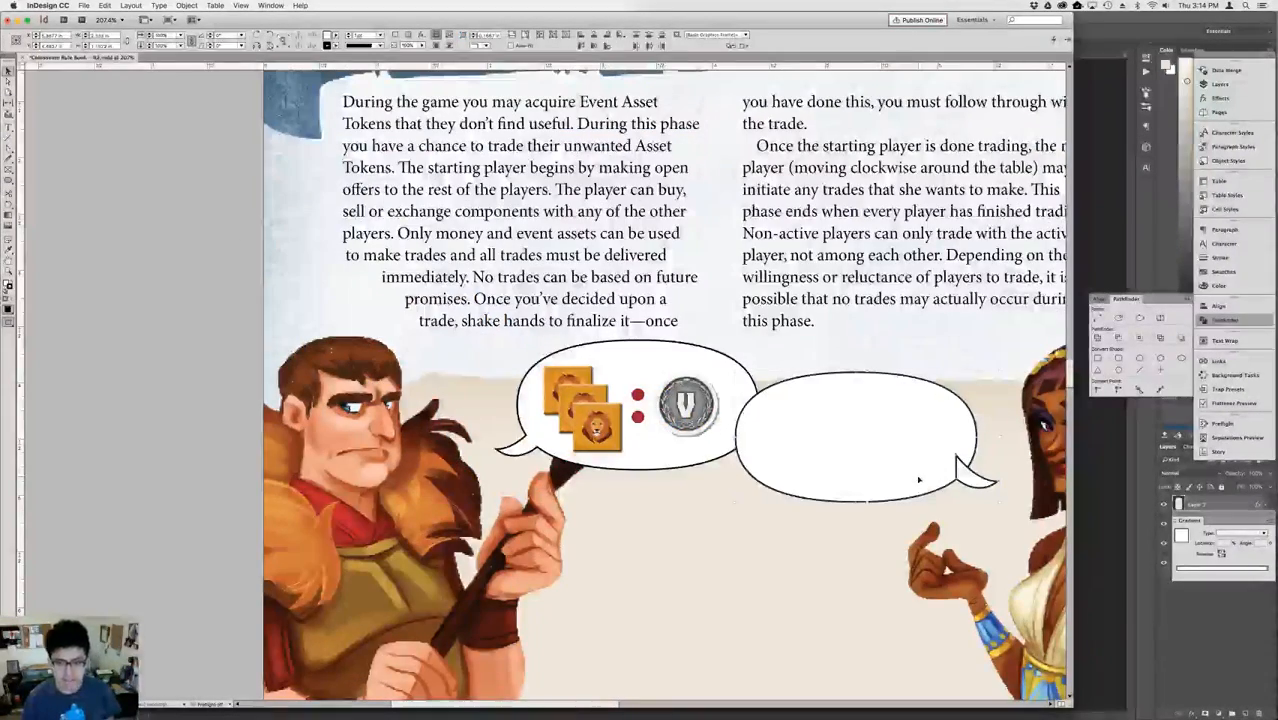
pyautogui.click(220, 291)
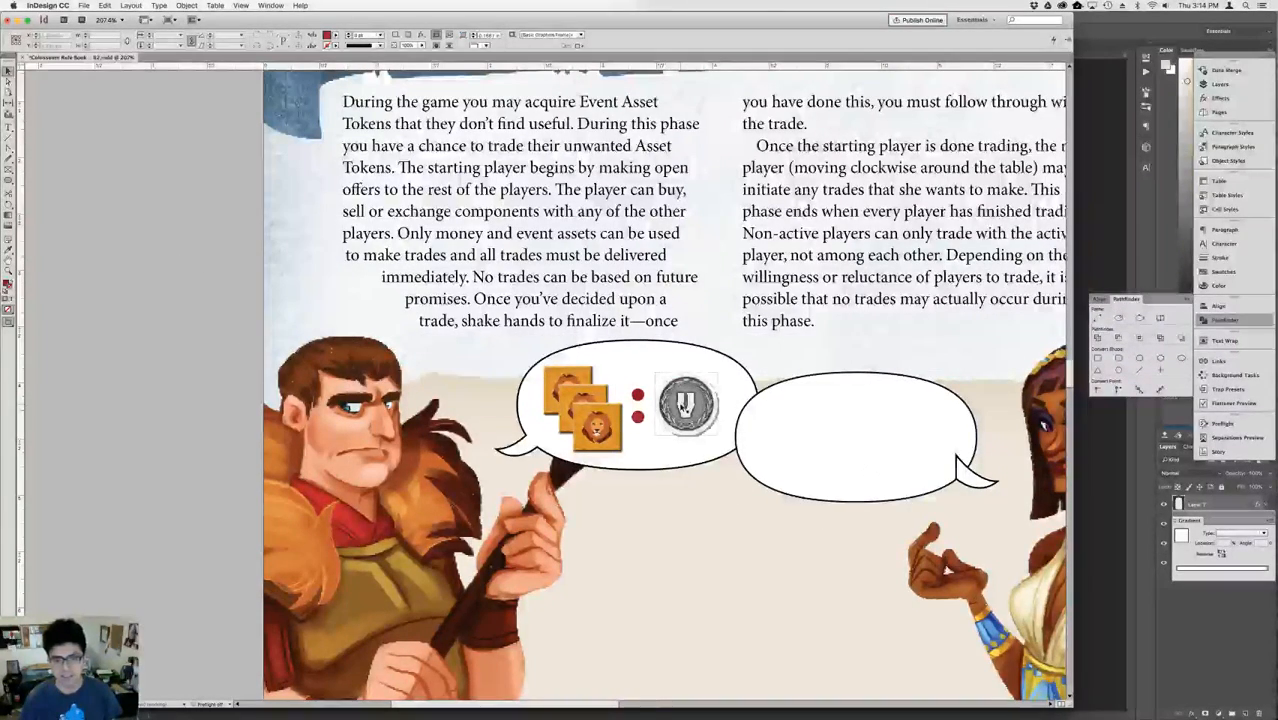
# Duplicate the lion token stack, red dots and V coin from the man's bubble into the woman's blank bubble.
pyautogui.click(665, 401)
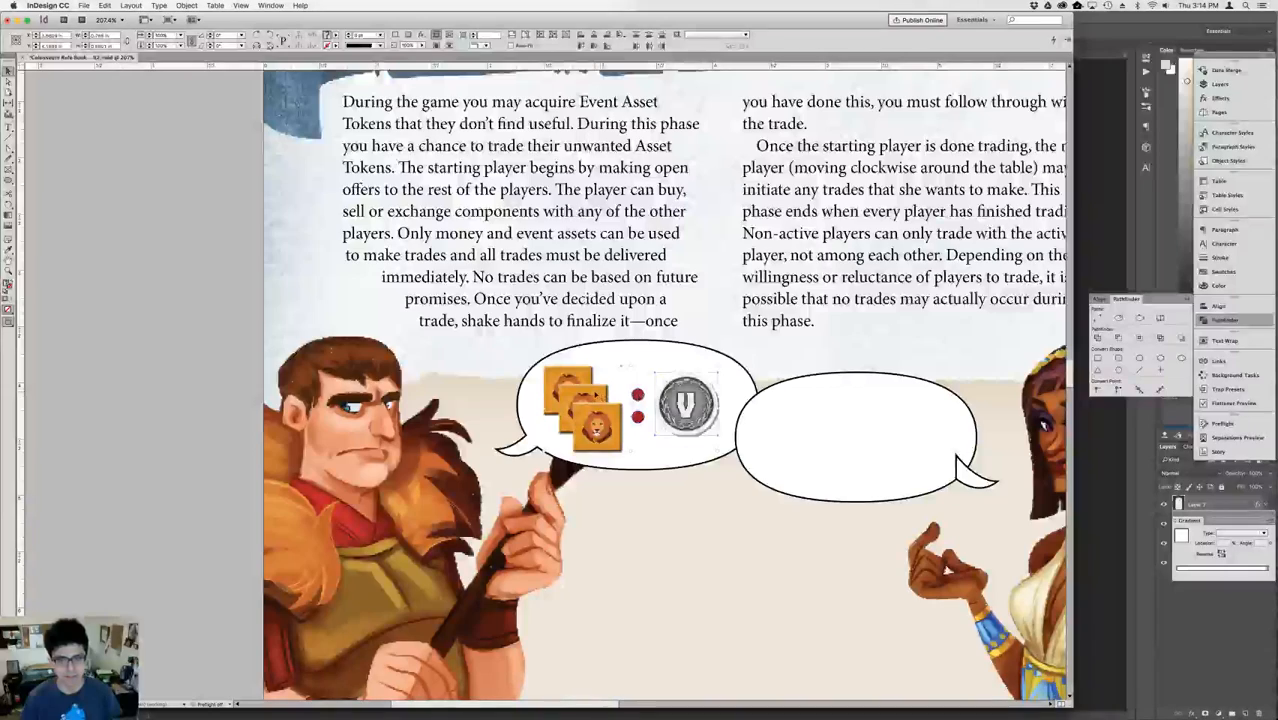
pyautogui.moveTo(665, 424); pyautogui.dragTo(880, 455)
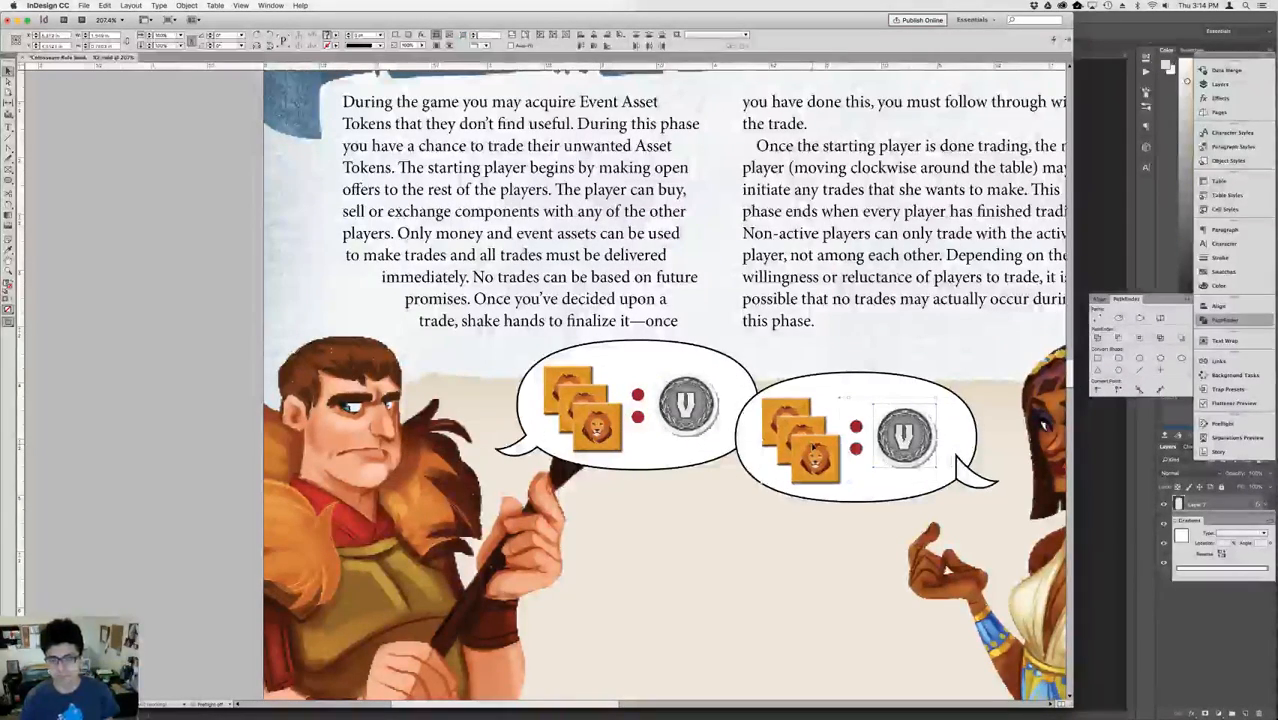
pyautogui.click(701, 428)
# Delete the copied V coin from the woman's speech bubble.
pyautogui.click(858, 449)
pyautogui.click(896, 440)
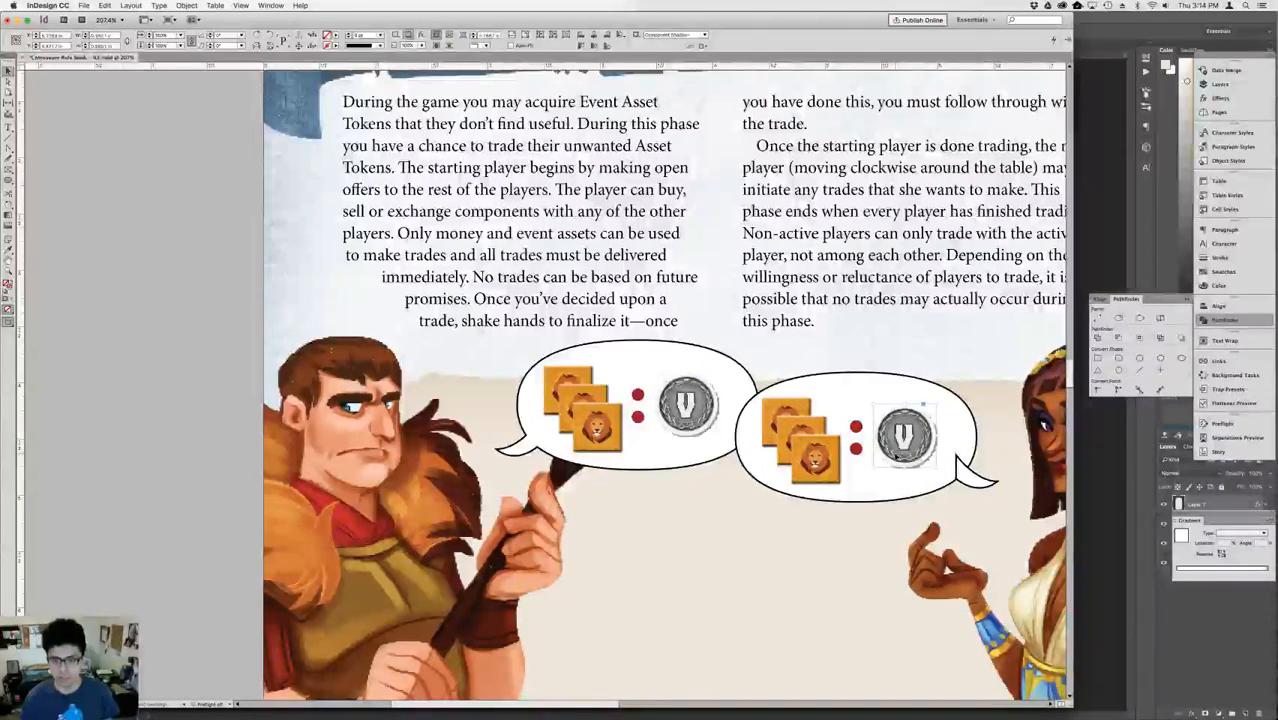
pyautogui.press('Delete')
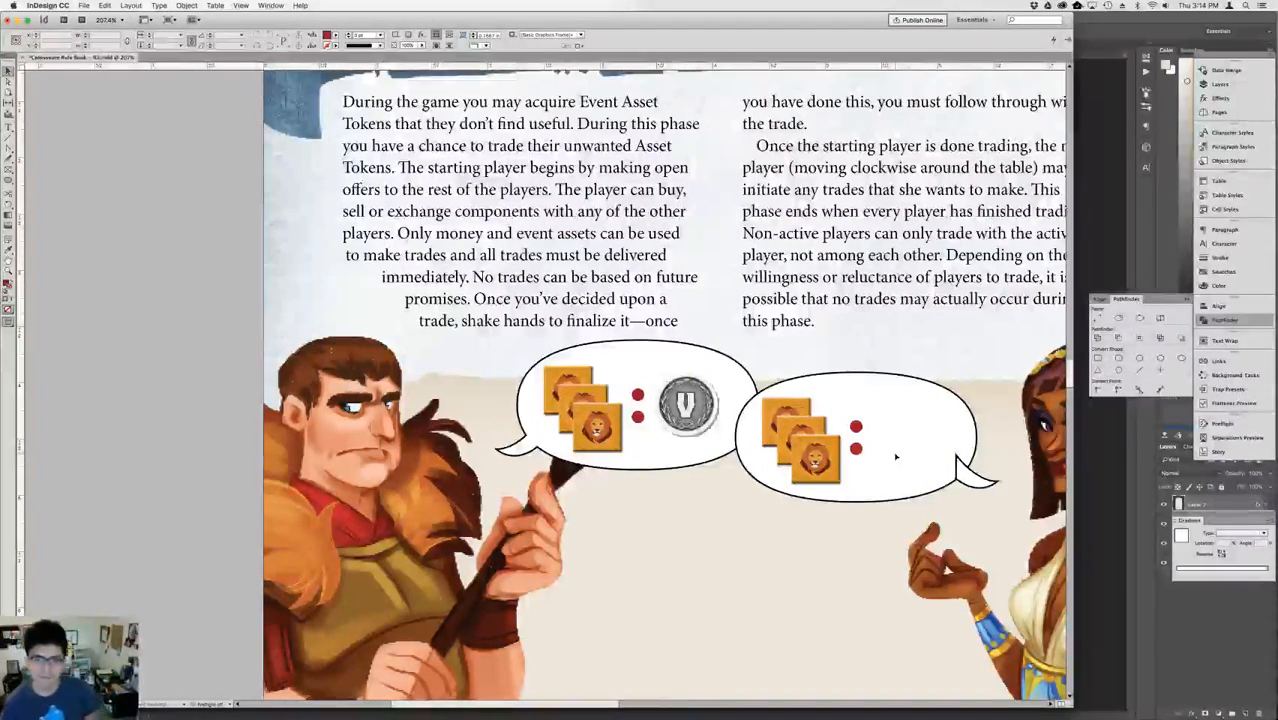
# Look through the preceding Gameplay Overview and Phase 2 spreads, then return to the Phase 3 page.
pyautogui.press('super+0')
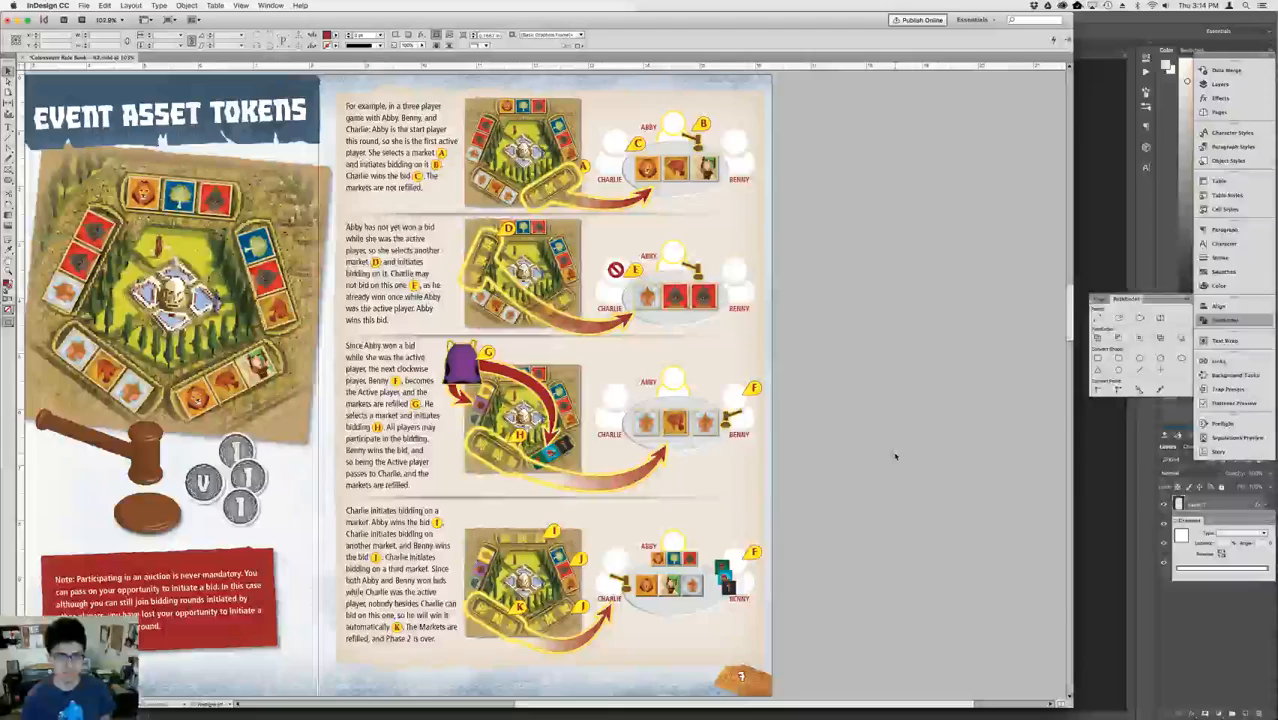
pyautogui.press('pageup')
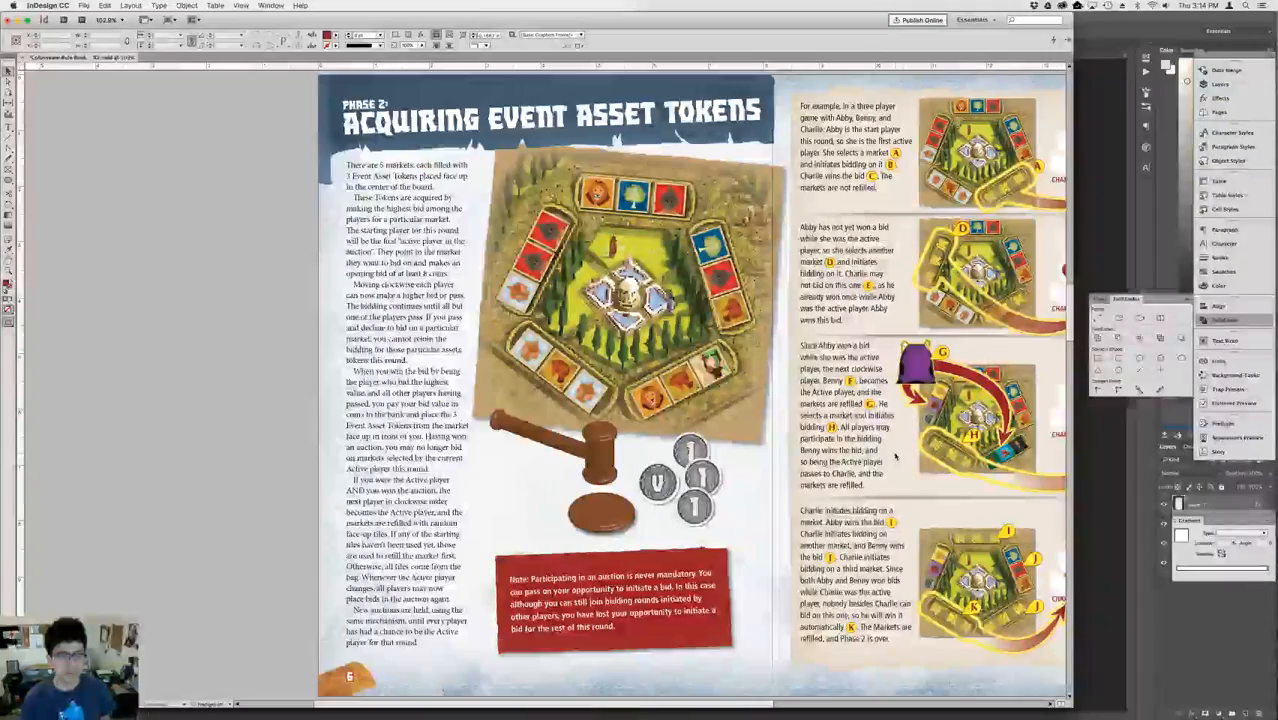
pyautogui.press('pageup')
pyautogui.press('pageup')
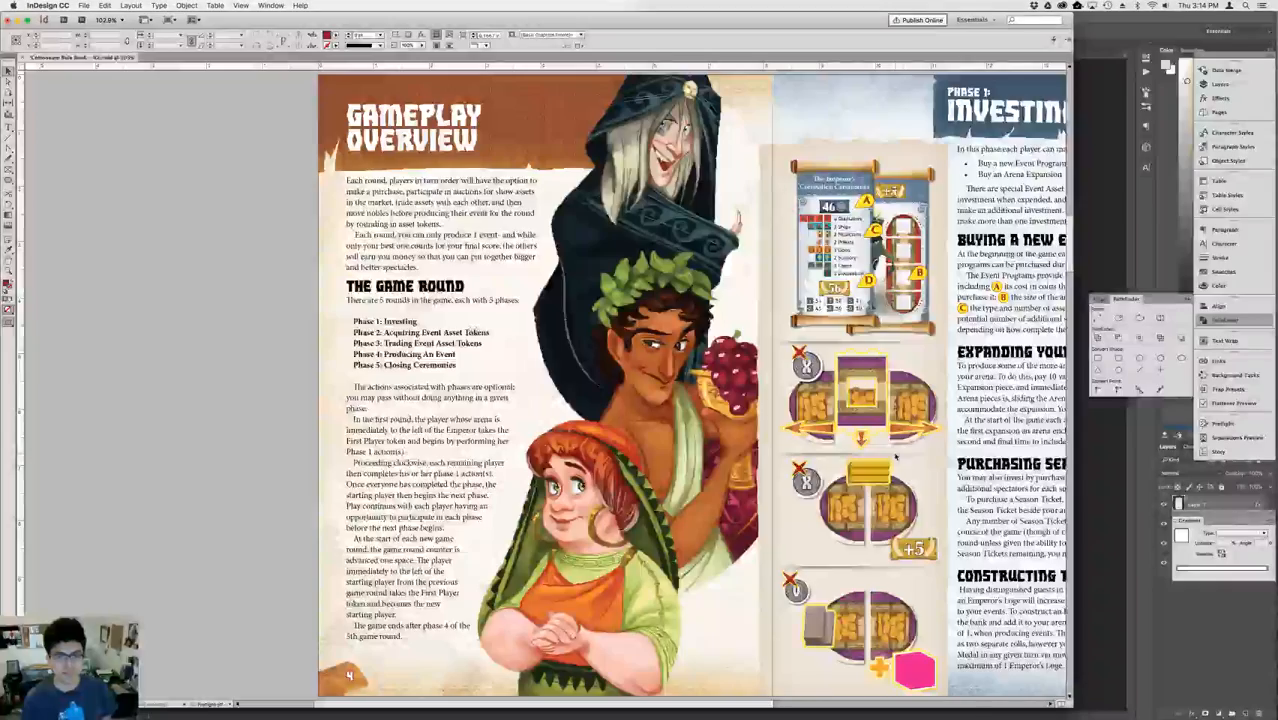
pyautogui.press('pagedown')
pyautogui.press('pagedown')
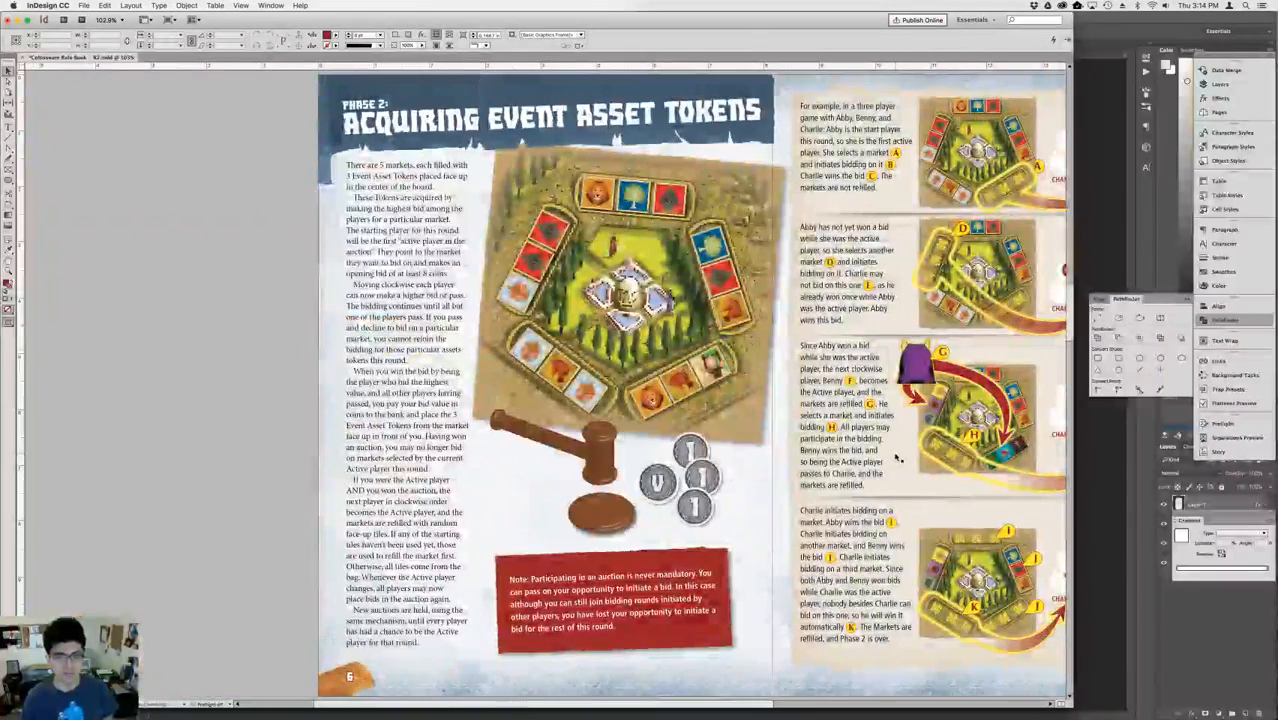
pyautogui.press('pagedown')
pyautogui.press('pagedown')
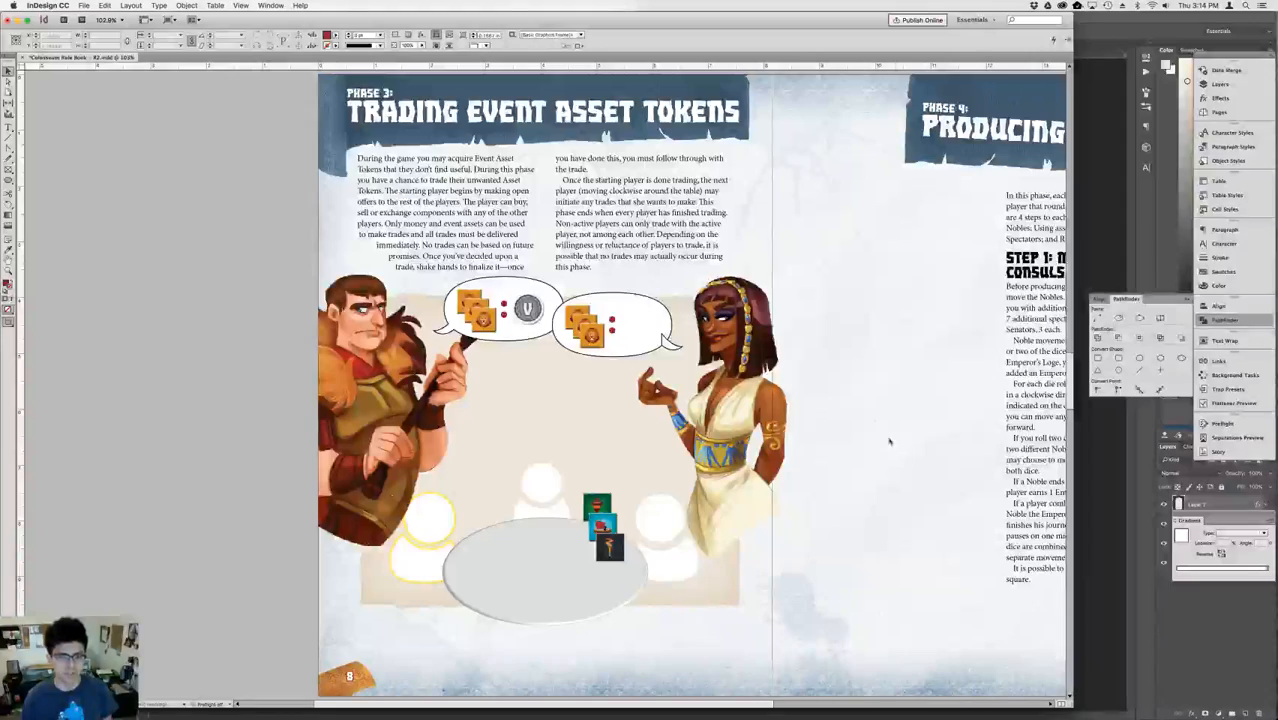
# Restore the deleted V coin in the woman's speech bubble.
pyautogui.click(661, 329)
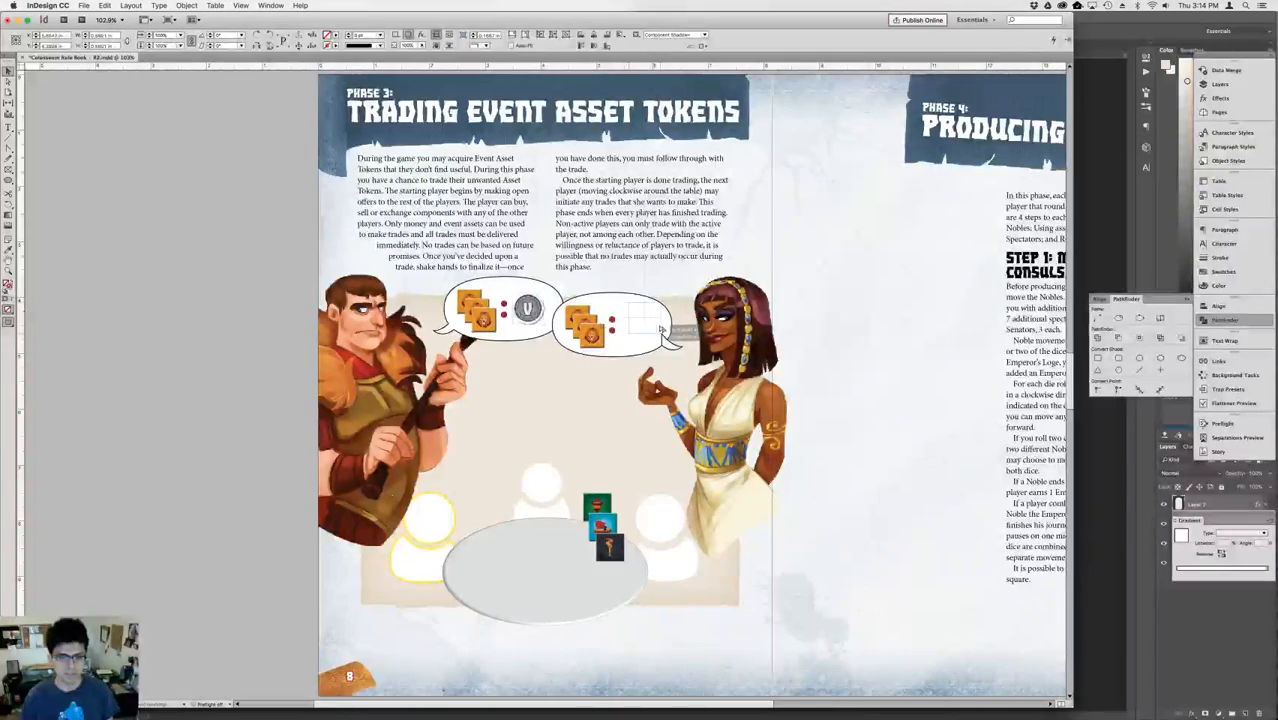
pyautogui.click(652, 334)
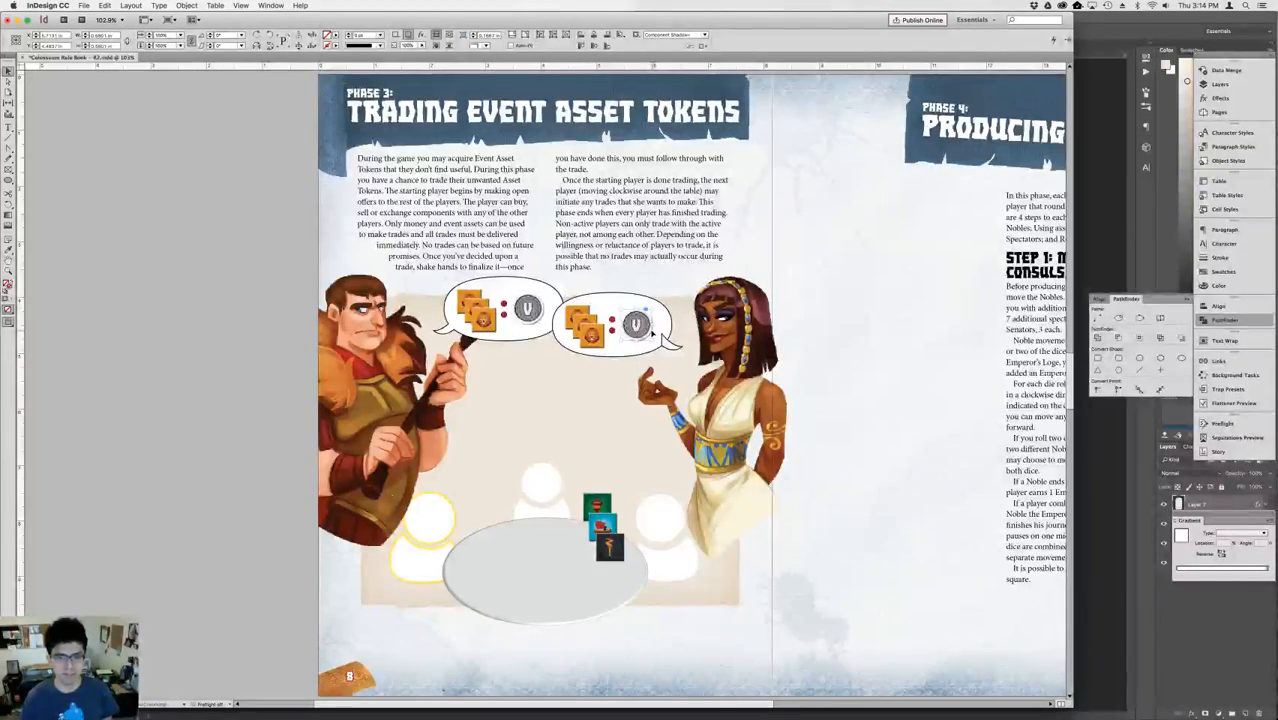
# Check the Phase 1 Investing and Phase 2 pages for token artwork to reuse on the Phase 3 page.
pyautogui.hotkey('shift', 'pageup')
pyautogui.hotkey('shift', 'pageup')
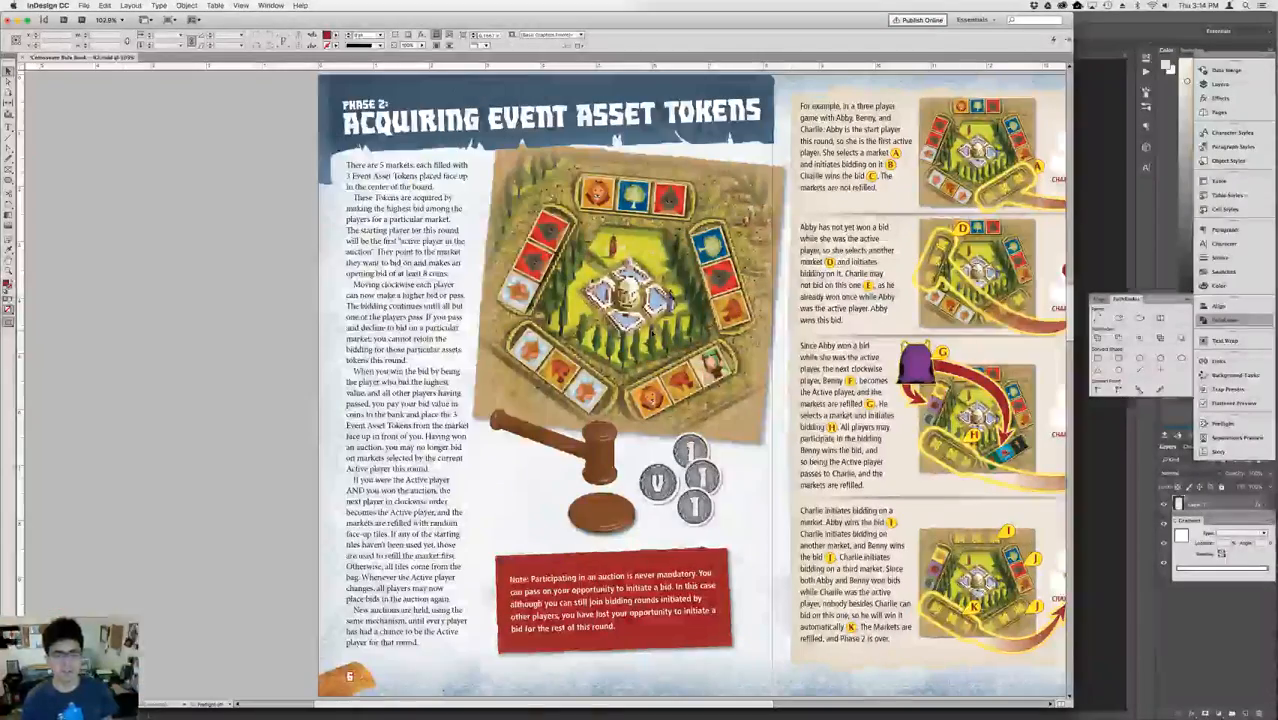
pyautogui.hotkey('shift', 'pageup')
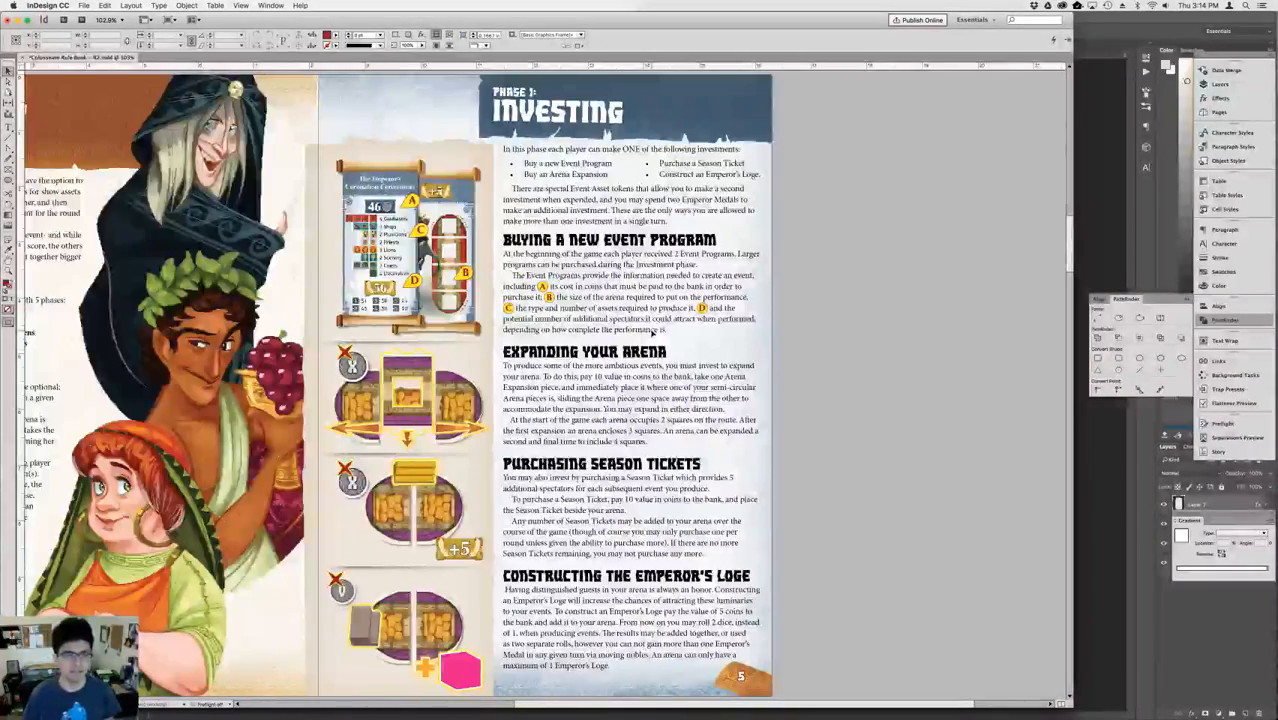
pyautogui.hotkey('shift', 'pageup')
pyautogui.hotkey('shift', 'pagedown')
pyautogui.hotkey('shift', 'pagedown')
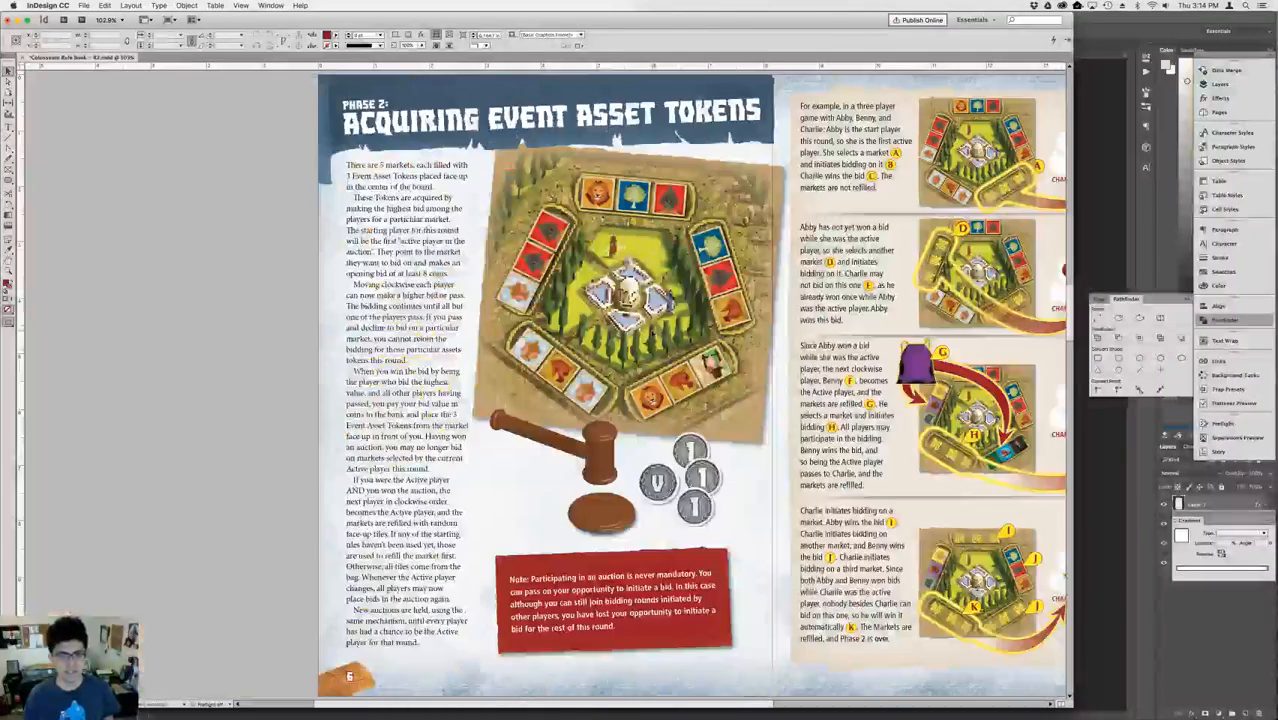
pyautogui.hotkey('shift', 'pagedown')
pyautogui.hotkey('shift', 'pagedown')
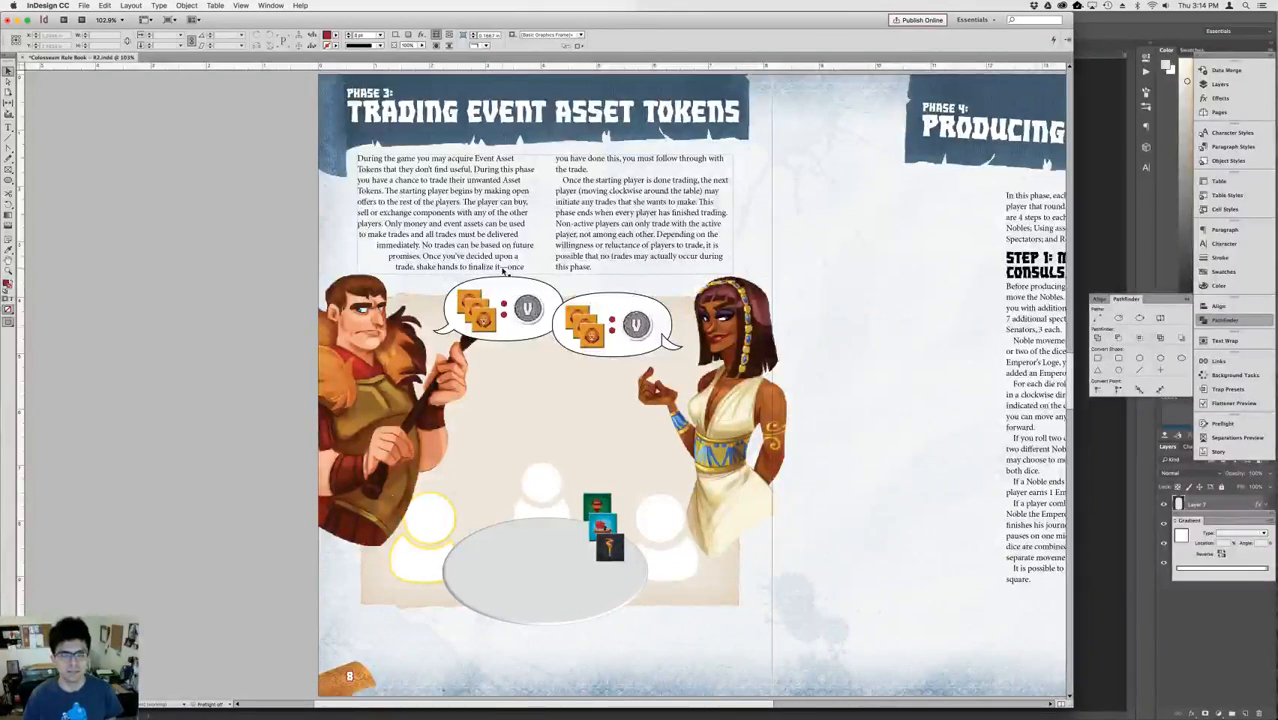
# Copy the three-token row from page 7's last auction example and paste it onto the Phase 3 page below the woman's bubble.
pyautogui.hotkey('shift', 'pageup')
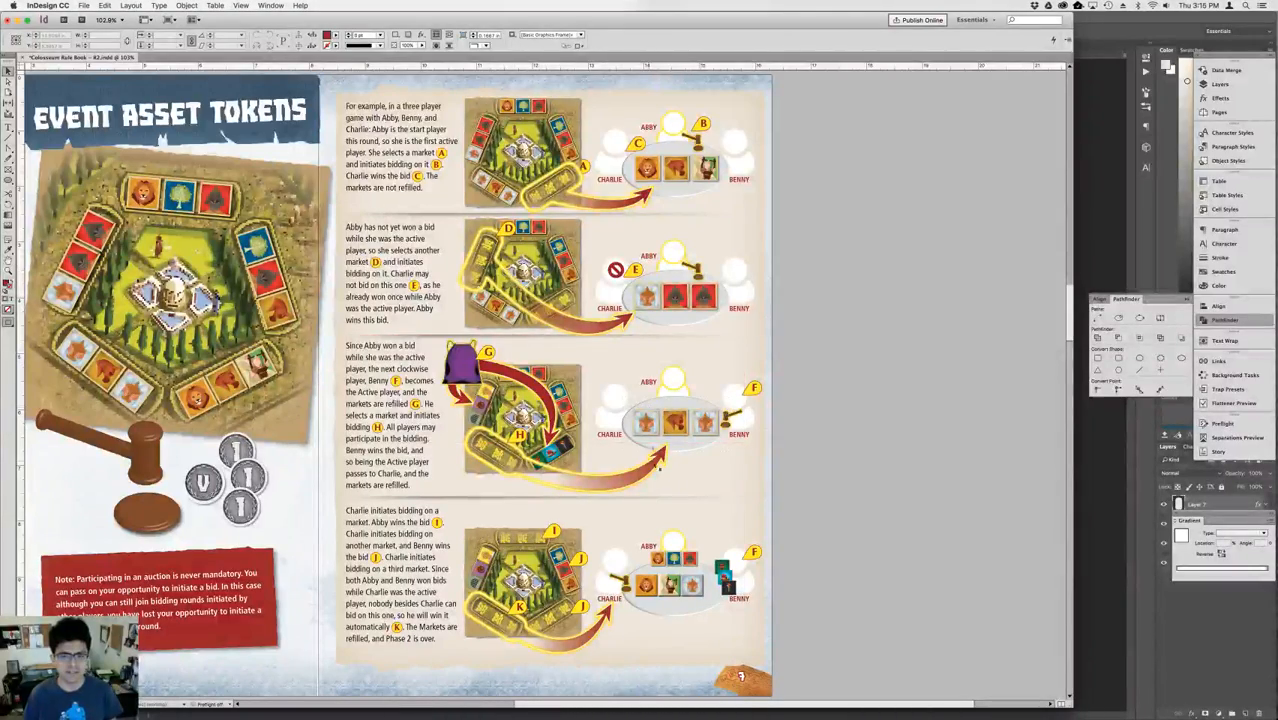
pyautogui.click(668, 582)
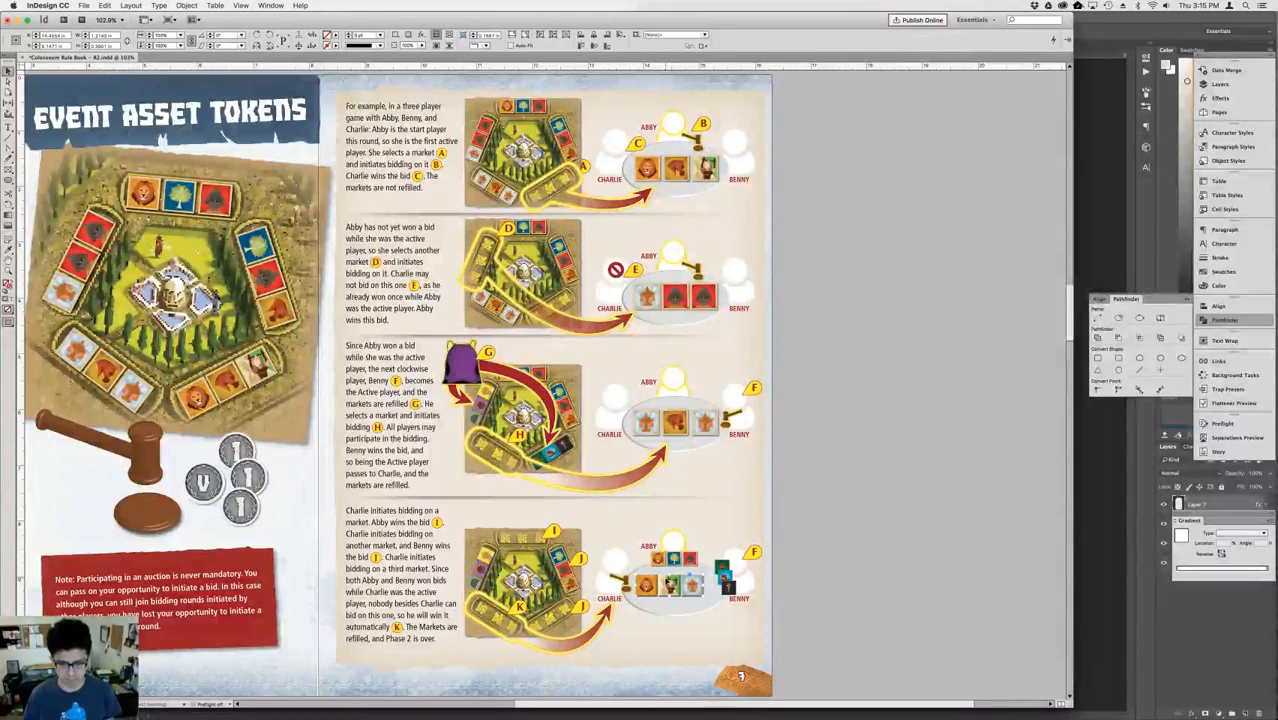
pyautogui.hotkey('shift', 'pagedown')
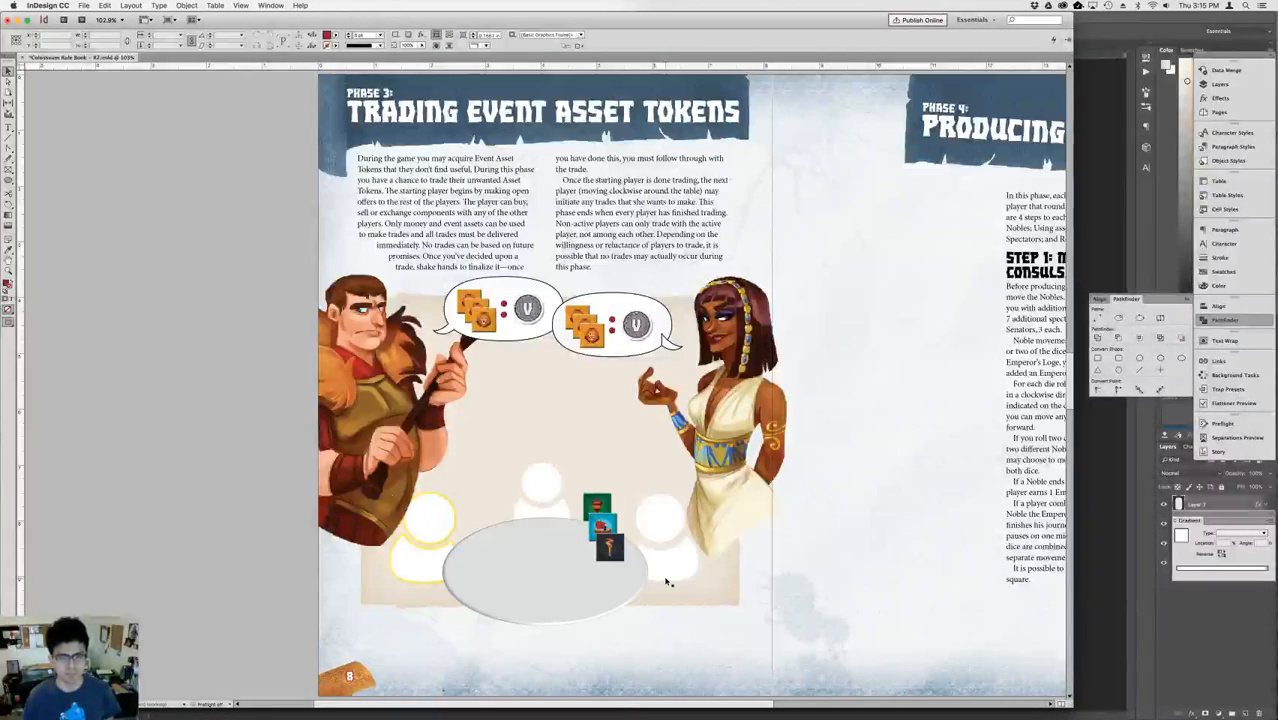
pyautogui.press('super+v')
pyautogui.moveTo(535, 389); pyautogui.dragTo(607, 365)
# Move the pasted token row up into the woman's bubble, over the V coin.
pyautogui.press('super+equal')
pyautogui.press('super+equal')
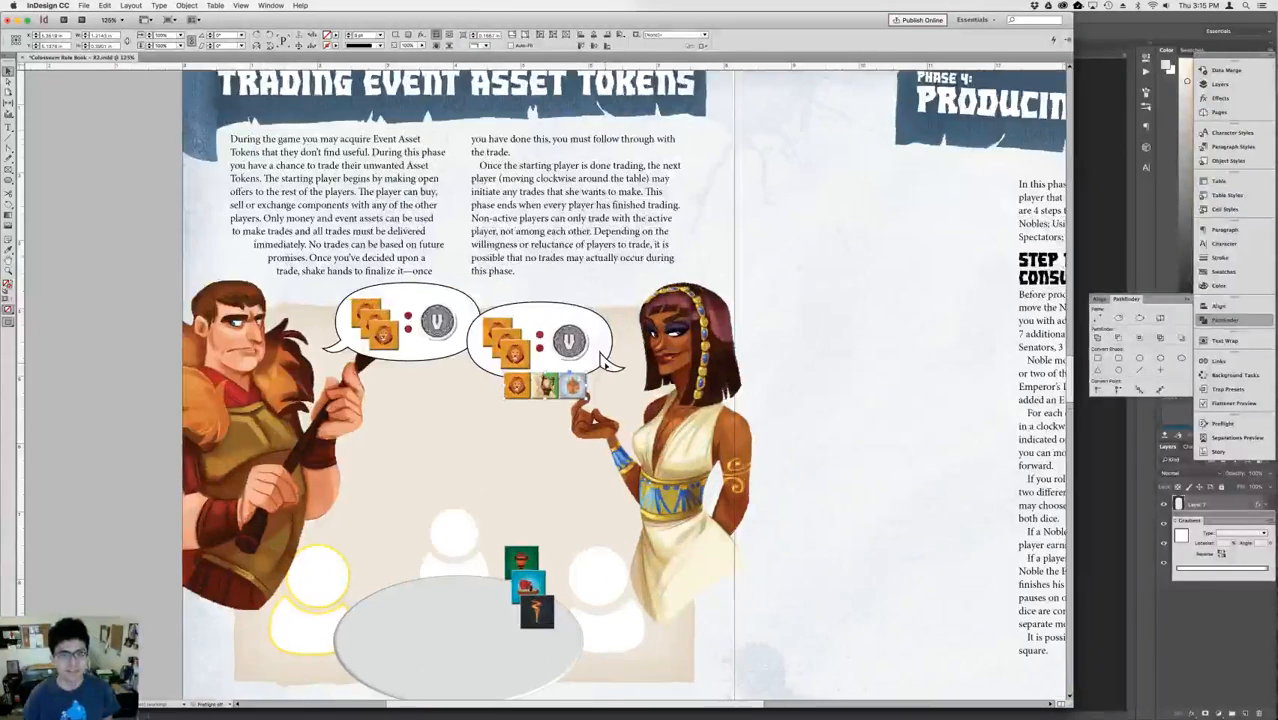
pyautogui.press('super+equal')
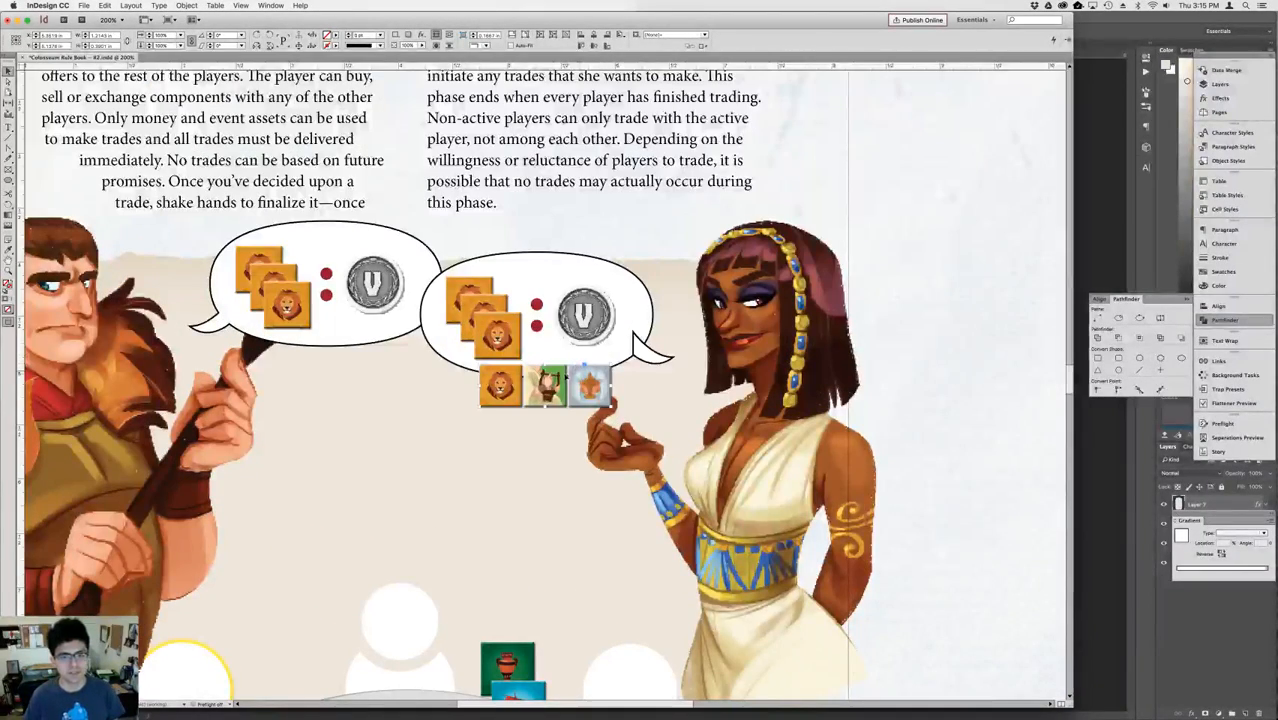
pyautogui.moveTo(566, 376); pyautogui.dragTo(641, 309)
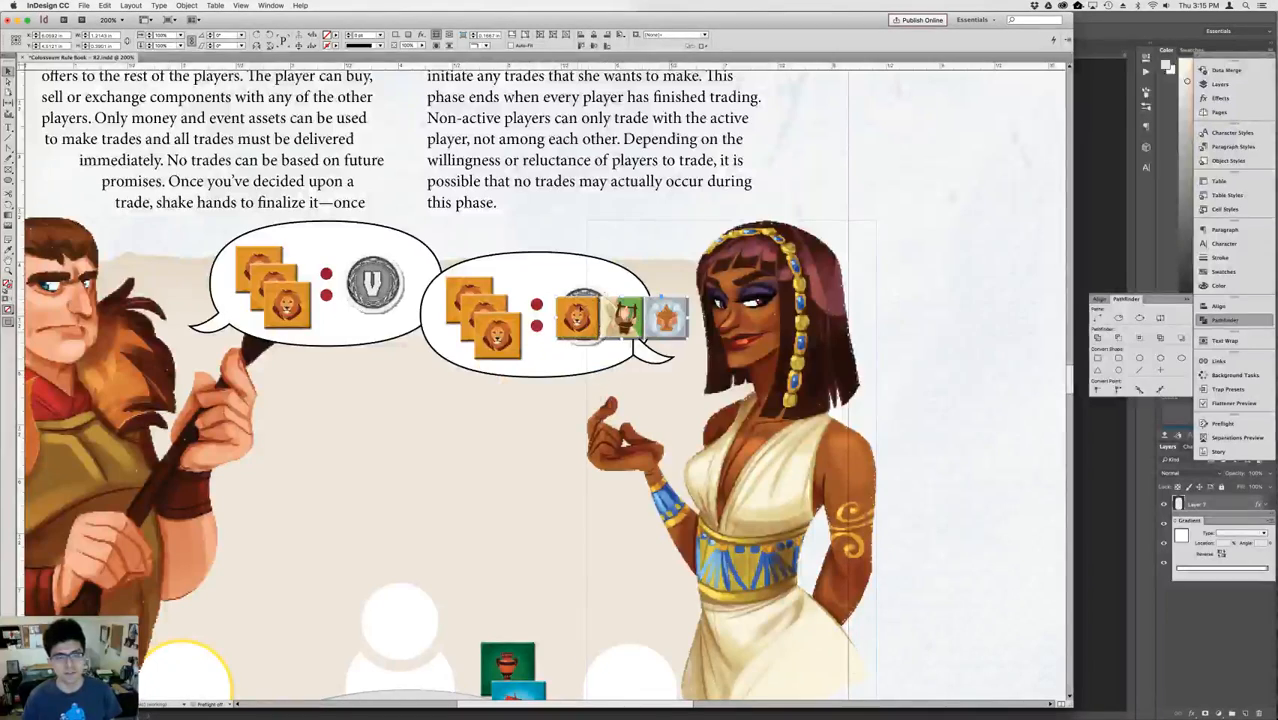
# Ungroup the pasted token row and delete its lion token.
pyautogui.press('super+shift+g')
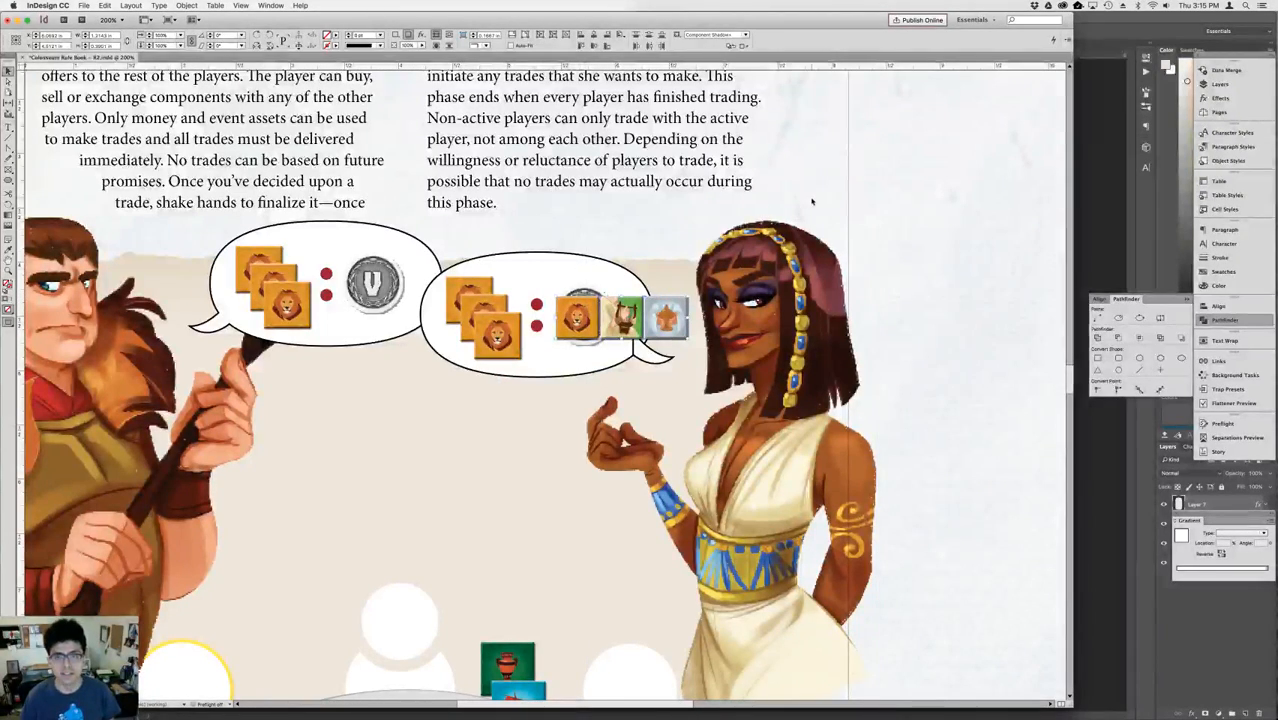
pyautogui.click(812, 201)
pyautogui.press('Delete')
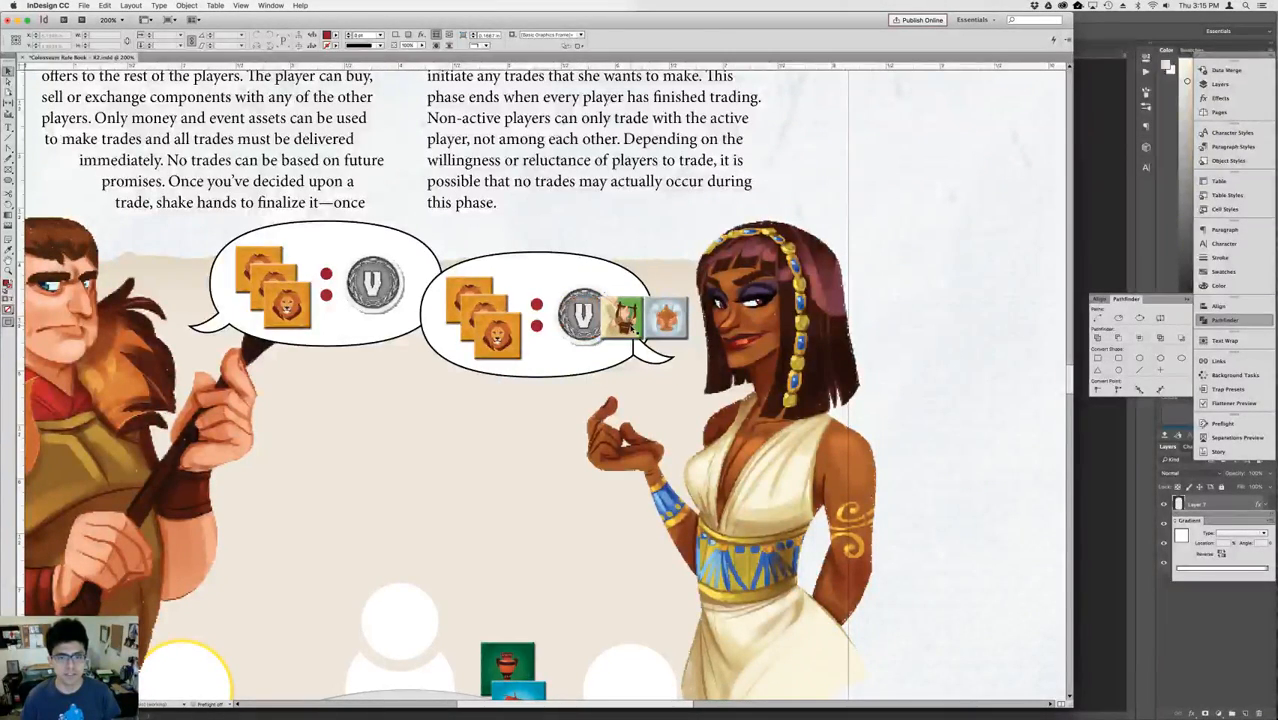
# Overlap the green and light-blue tokens in the bubble's lower part and place the V coin above them.
pyautogui.click(629, 328)
pyautogui.keyDown('shift'); pyautogui.click(657, 331); pyautogui.keyUp('shift')
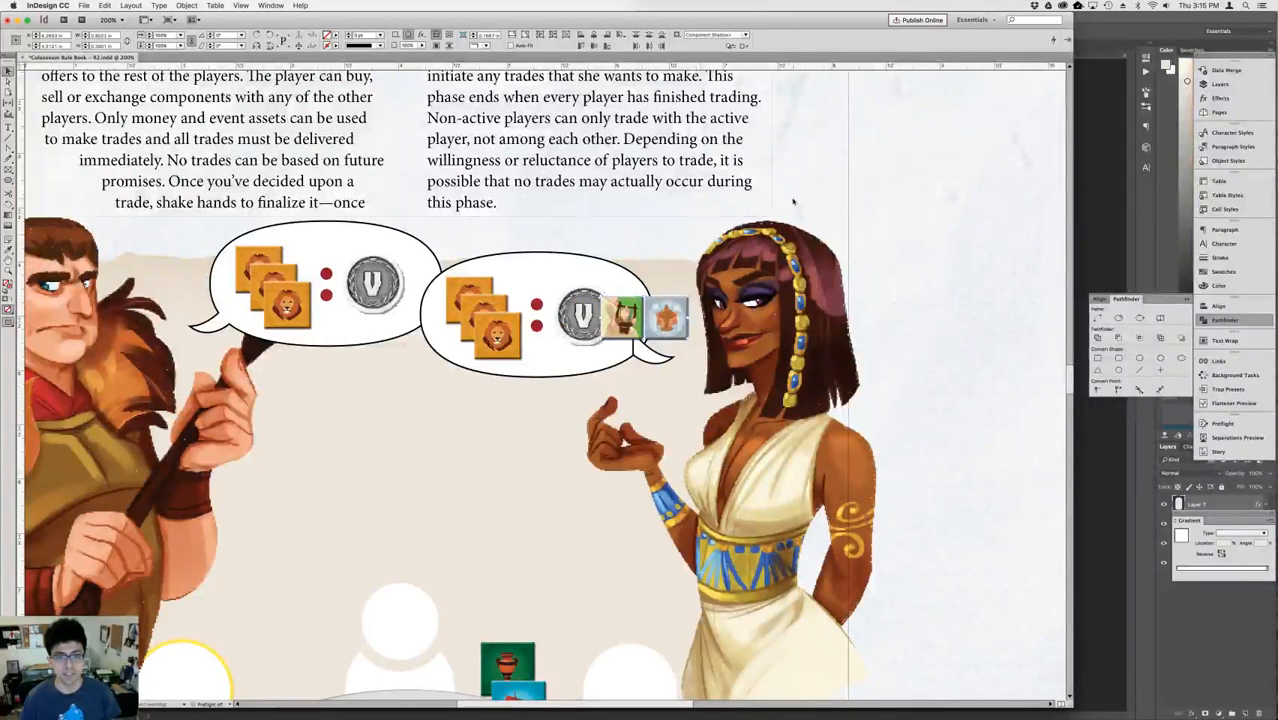
pyautogui.moveTo(674, 318); pyautogui.dragTo(646, 345)
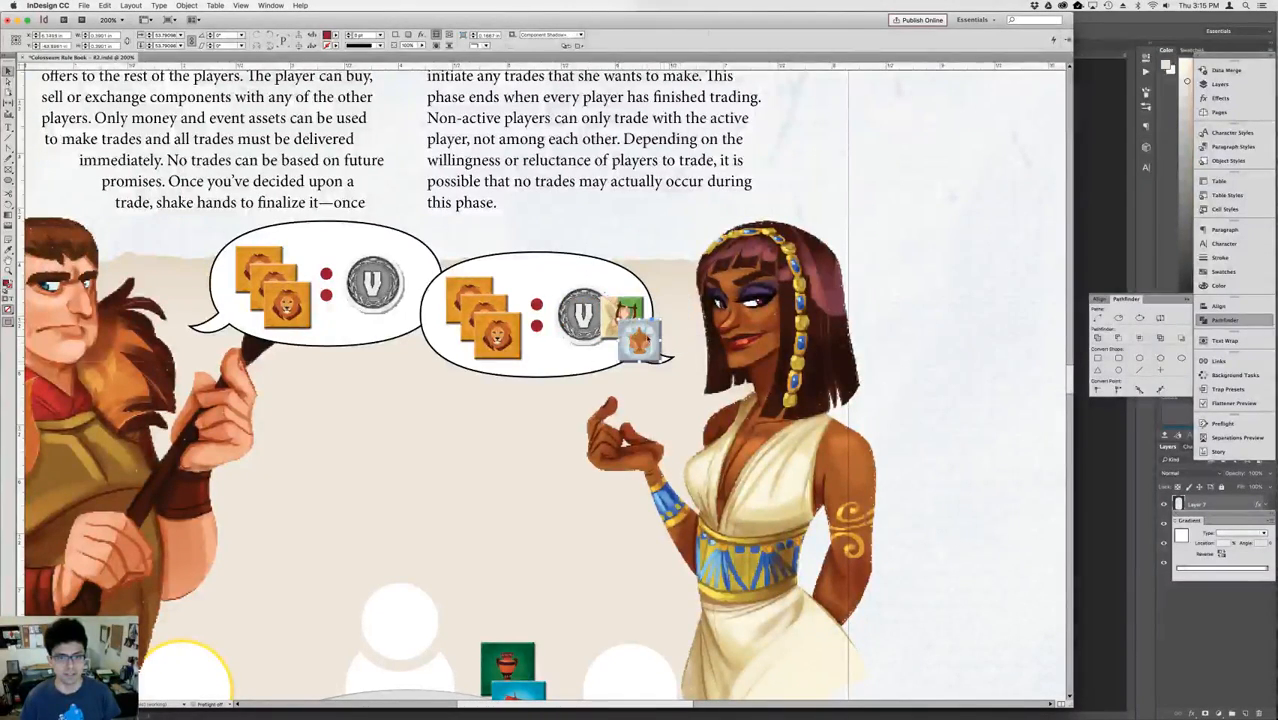
pyautogui.moveTo(579, 306); pyautogui.dragTo(606, 355)
# Extend the bottom of the woman's speech bubble slightly downward to make room for the tokens.
pyautogui.click(530, 273)
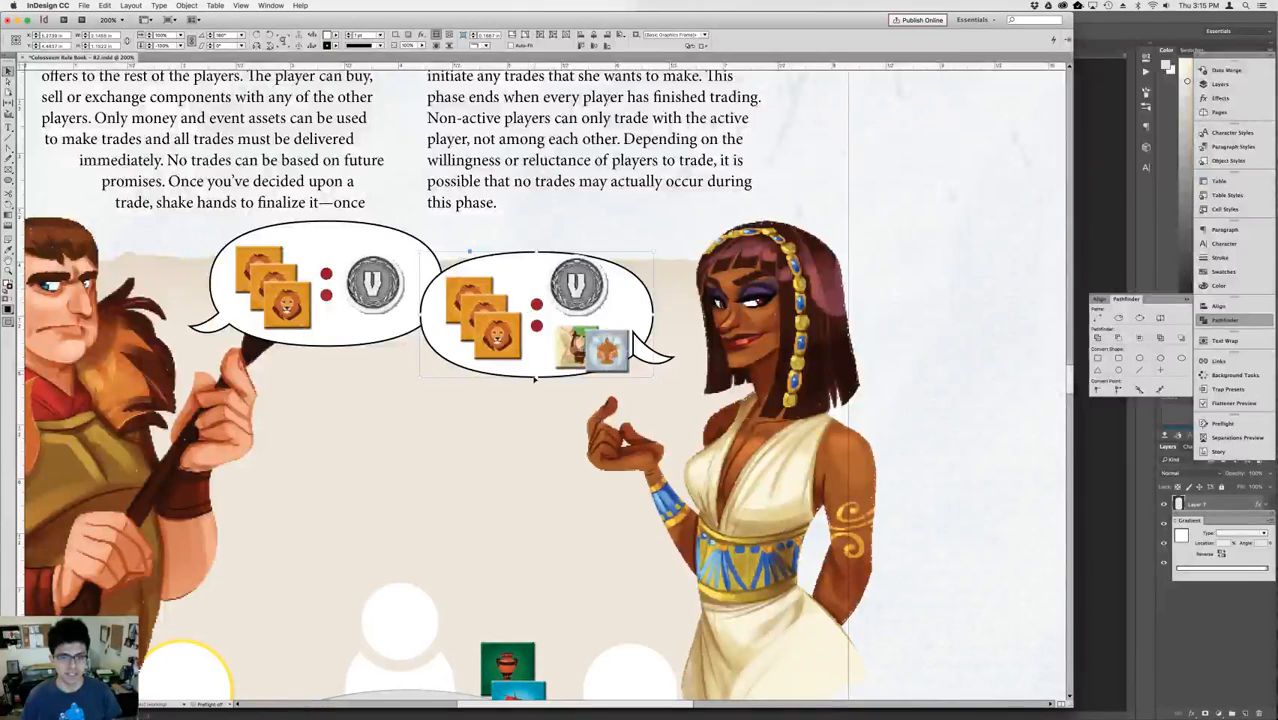
pyautogui.moveTo(535, 378); pyautogui.dragTo(539, 396)
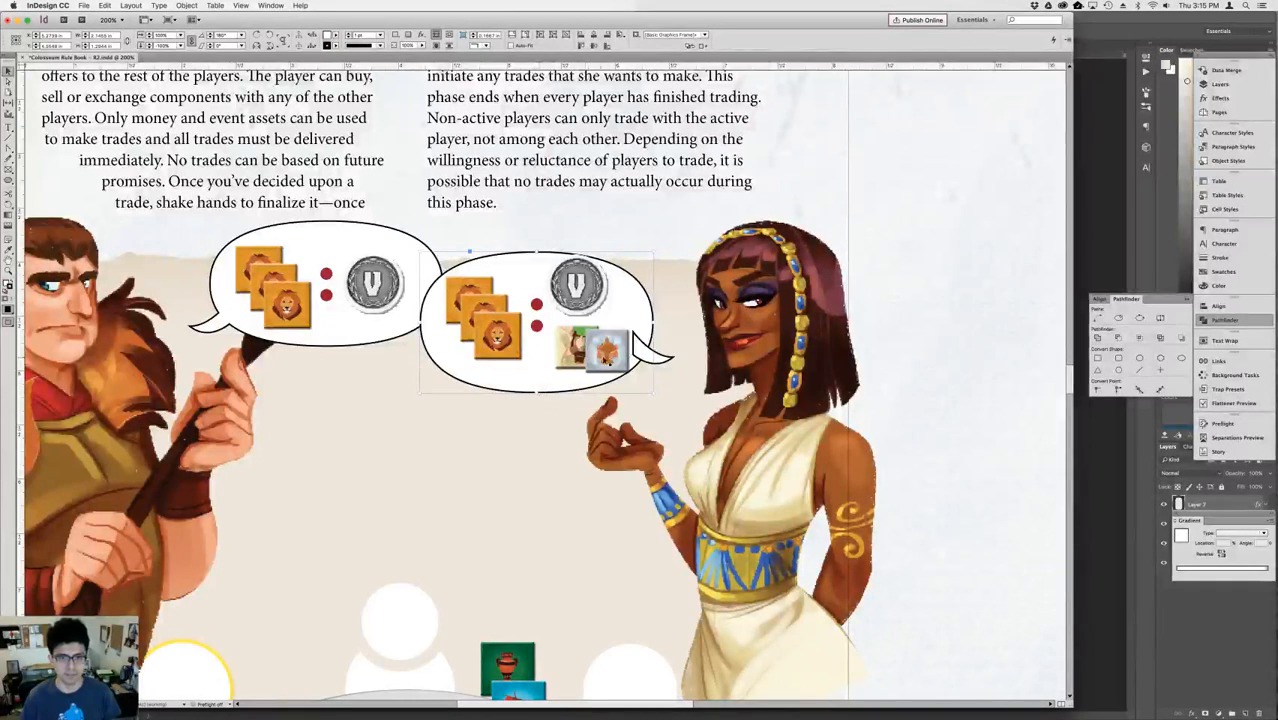
# Nudge the lion token stack and the red dots slightly down and left within the woman's bubble.
pyautogui.click(499, 300)
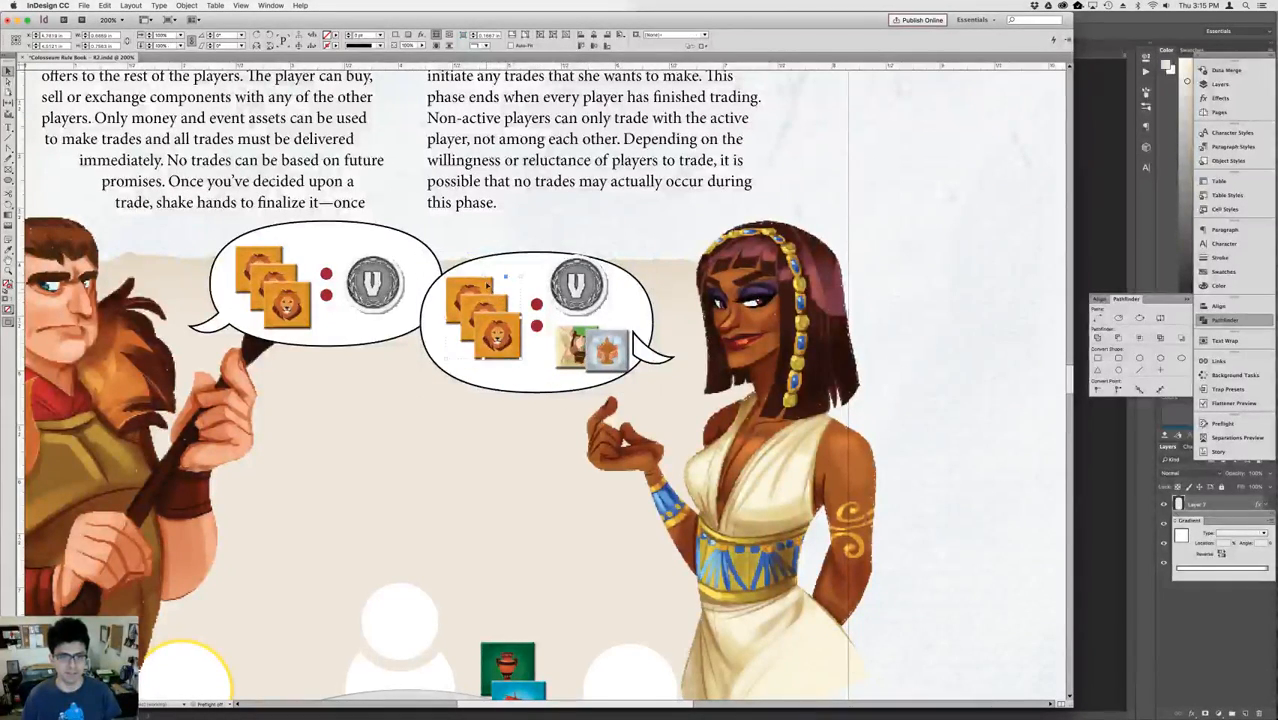
pyautogui.press('Left')
pyautogui.press('Down')
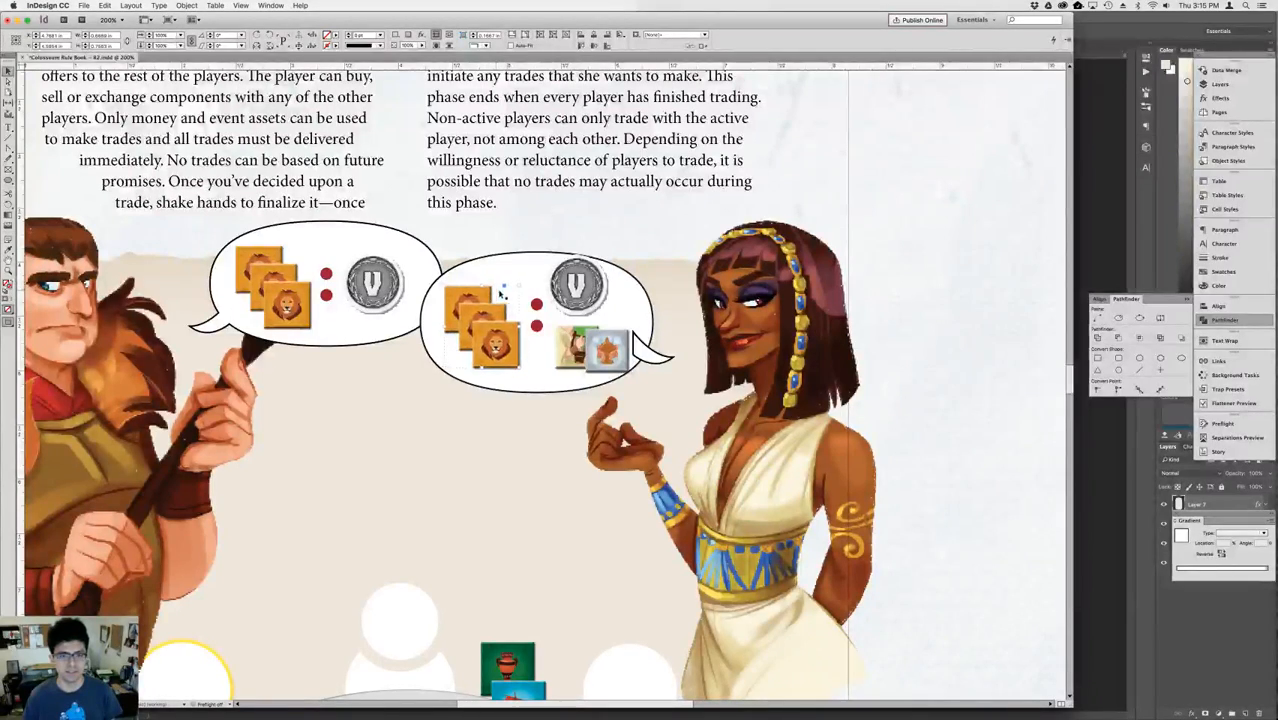
pyautogui.click(537, 325)
pyautogui.press('Down')
pyautogui.press('Down')
pyautogui.press('Down')
pyautogui.press('Down')
pyautogui.press('Left')
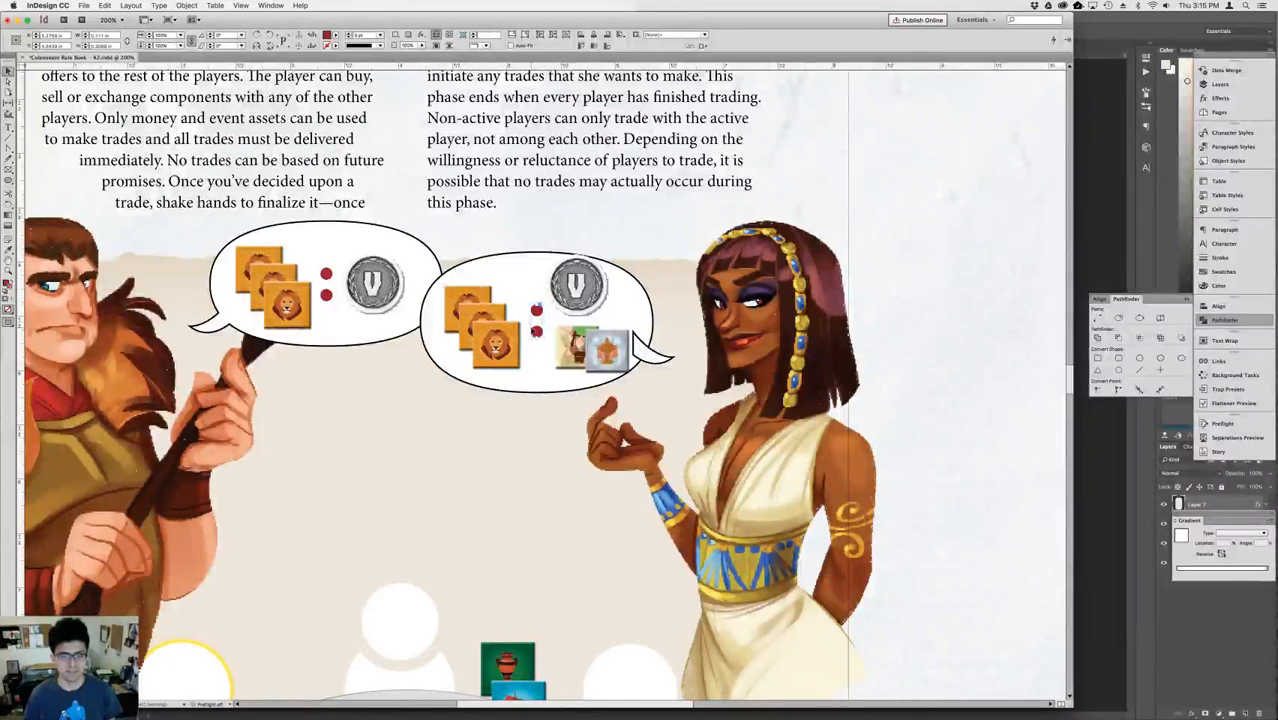
# Nudge the V coin in the woman's bubble down toward the two overlapping tokens.
pyautogui.click(582, 297)
pyautogui.press('Down')
pyautogui.press('Down')
pyautogui.hotkey('shift', 'Down')
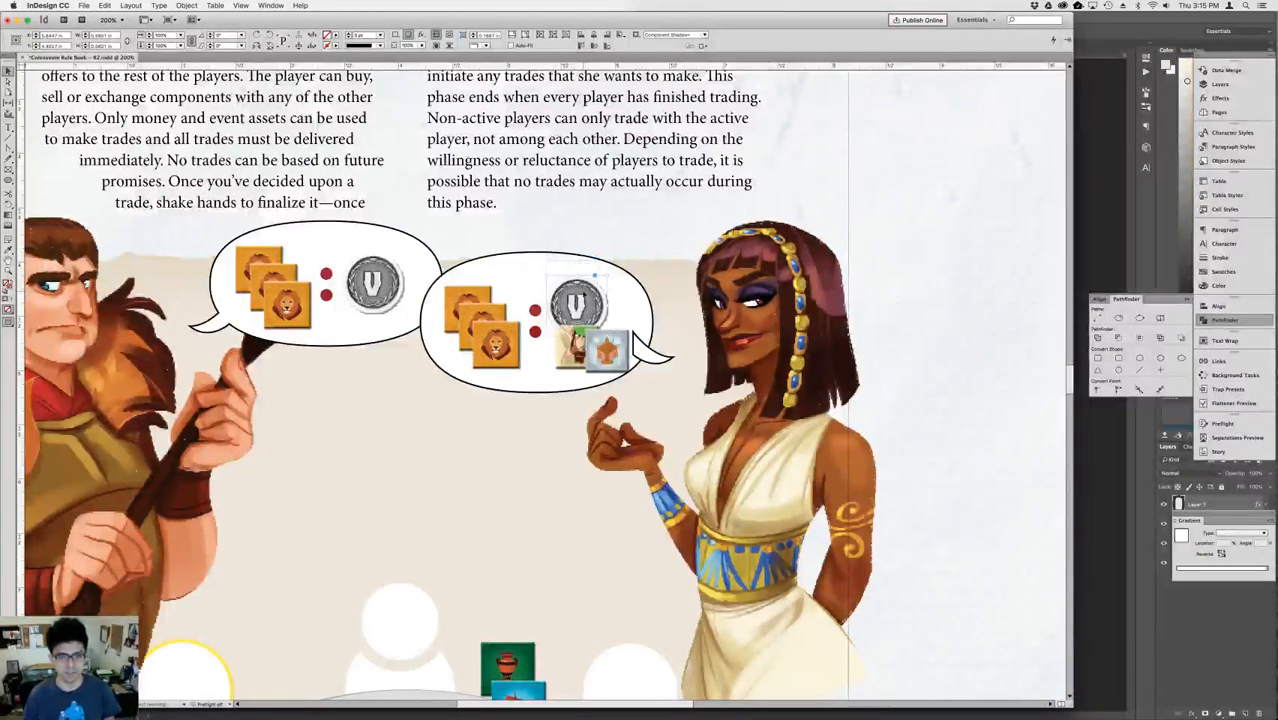
# Nudge the overlapping green and light-blue tokens slightly up and left beneath the V coin.
pyautogui.click(606, 352)
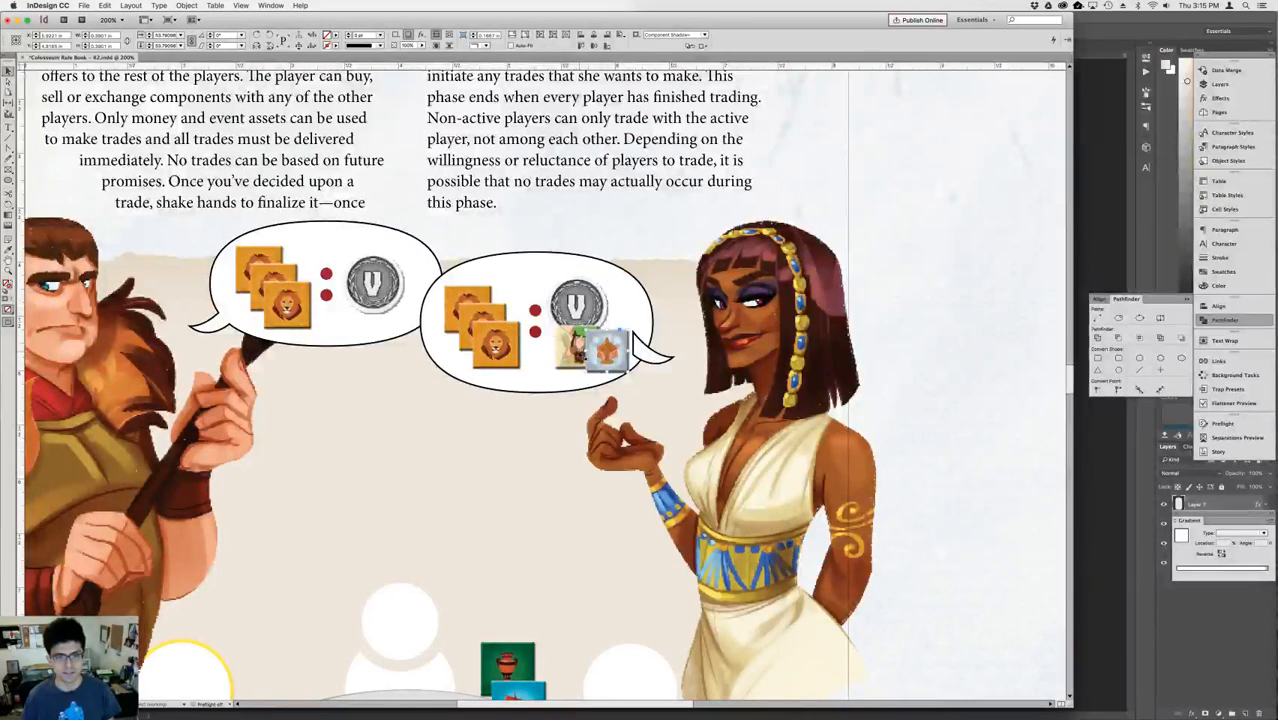
pyautogui.keyDown('shift'); pyautogui.click(574, 351); pyautogui.keyUp('shift')
pyautogui.hotkey('shift', 'Left')
pyautogui.hotkey('shift', 'Right')
pyautogui.press('Up')
pyautogui.press('Up')
pyautogui.press('Up')
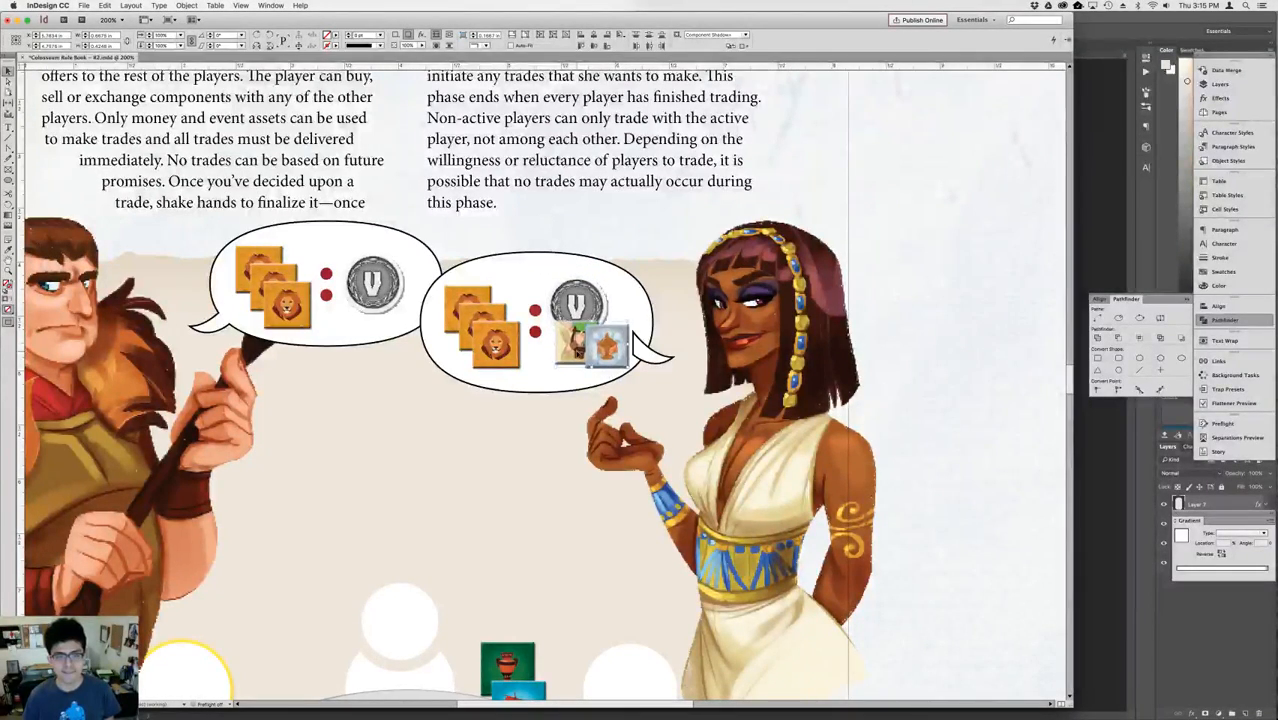
pyautogui.press('Left')
pyautogui.press('Left')
# Nudge the V coin slightly up and right to centre it above the two overlapping tokens.
pyautogui.click(586, 303)
pyautogui.press('Up')
pyautogui.press('Up')
pyautogui.press('Up')
pyautogui.press('Up')
pyautogui.press('Right')
pyautogui.press('Right')
pyautogui.press('Right')
pyautogui.press('Right')
pyautogui.press('Right')
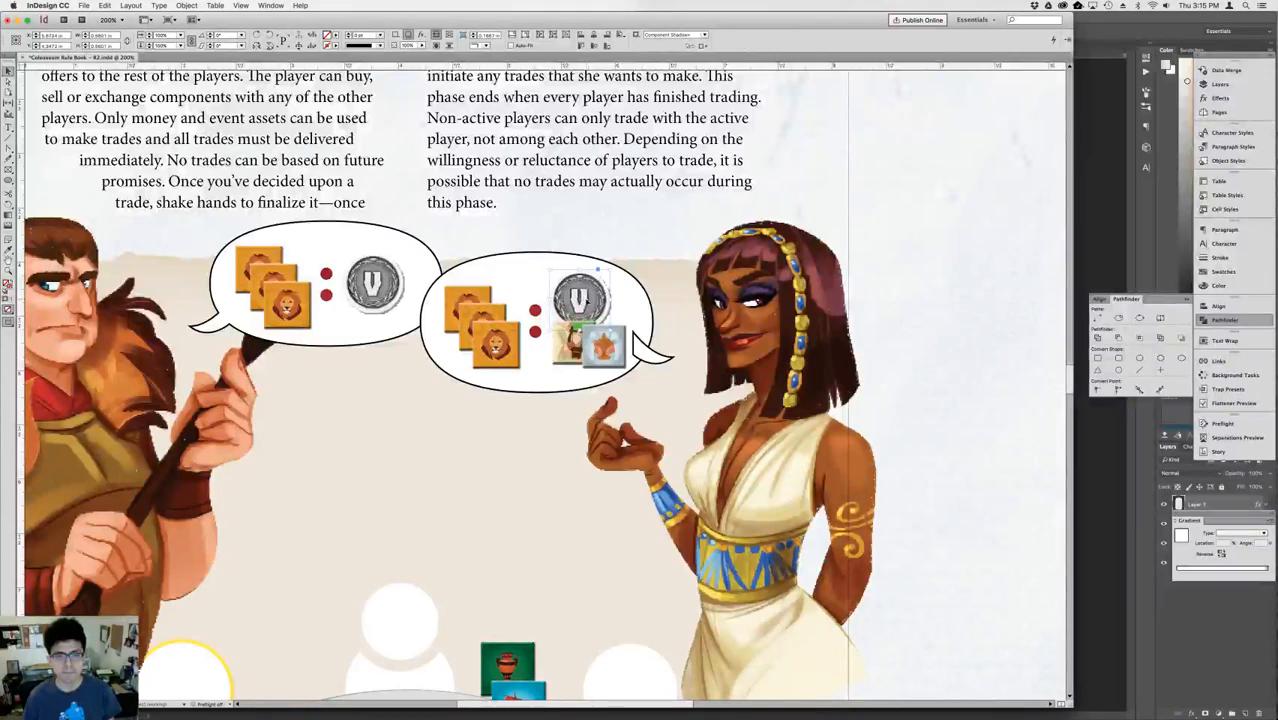
pyautogui.press('Right')
pyautogui.press('Right')
pyautogui.press('Right')
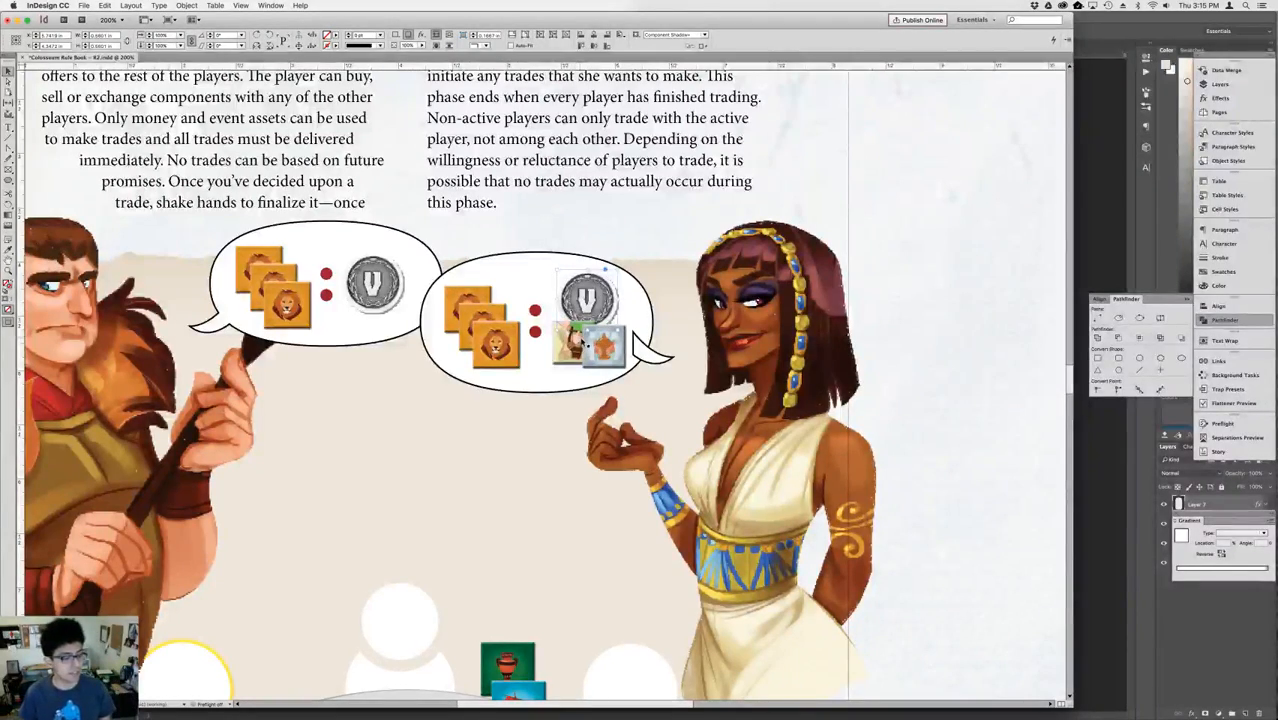
# Shift the light-blue token slightly down and left and the V coin slightly right within the woman's bubble.
pyautogui.click(681, 178)
pyautogui.click(617, 347)
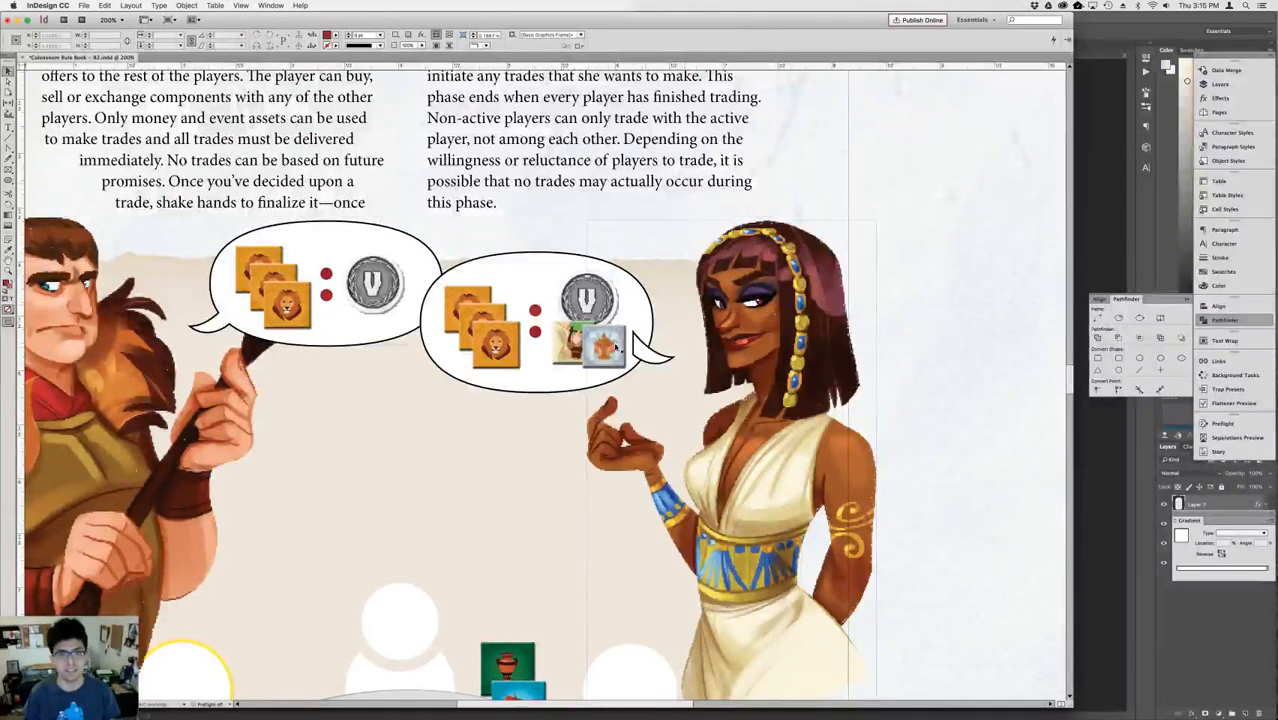
pyautogui.click(604, 344)
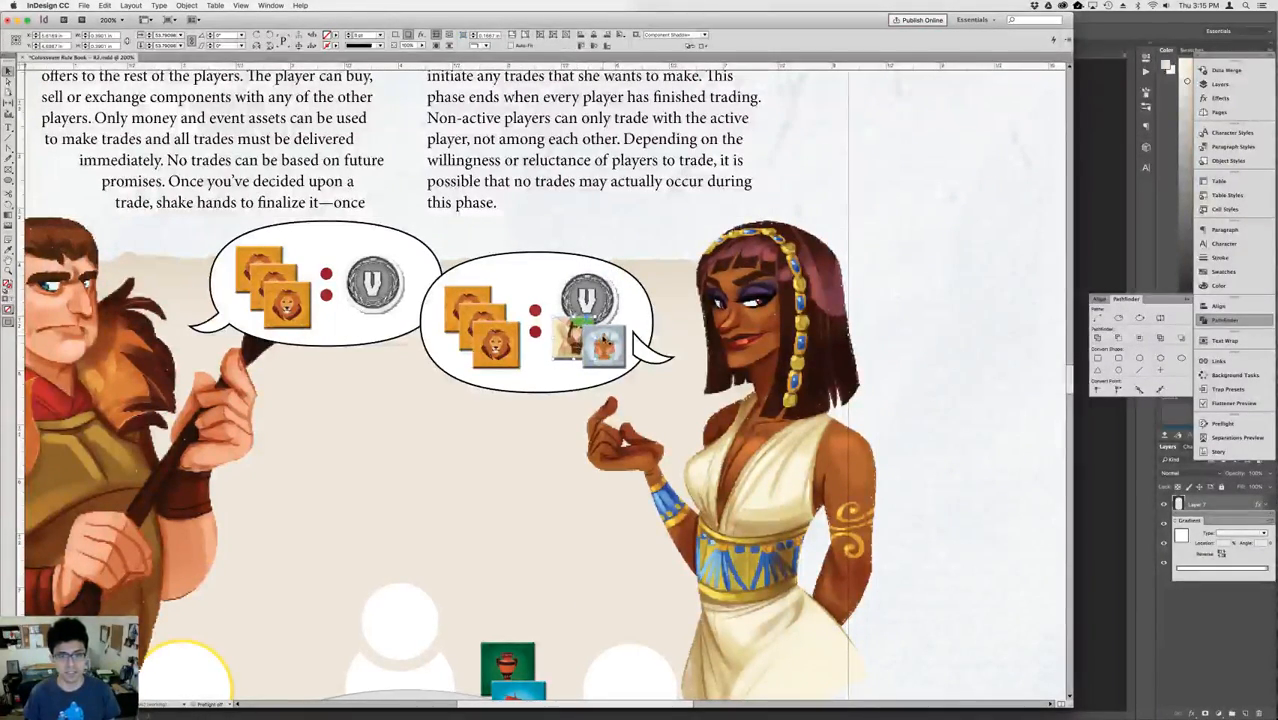
pyautogui.moveTo(602, 340); pyautogui.dragTo(615, 307)
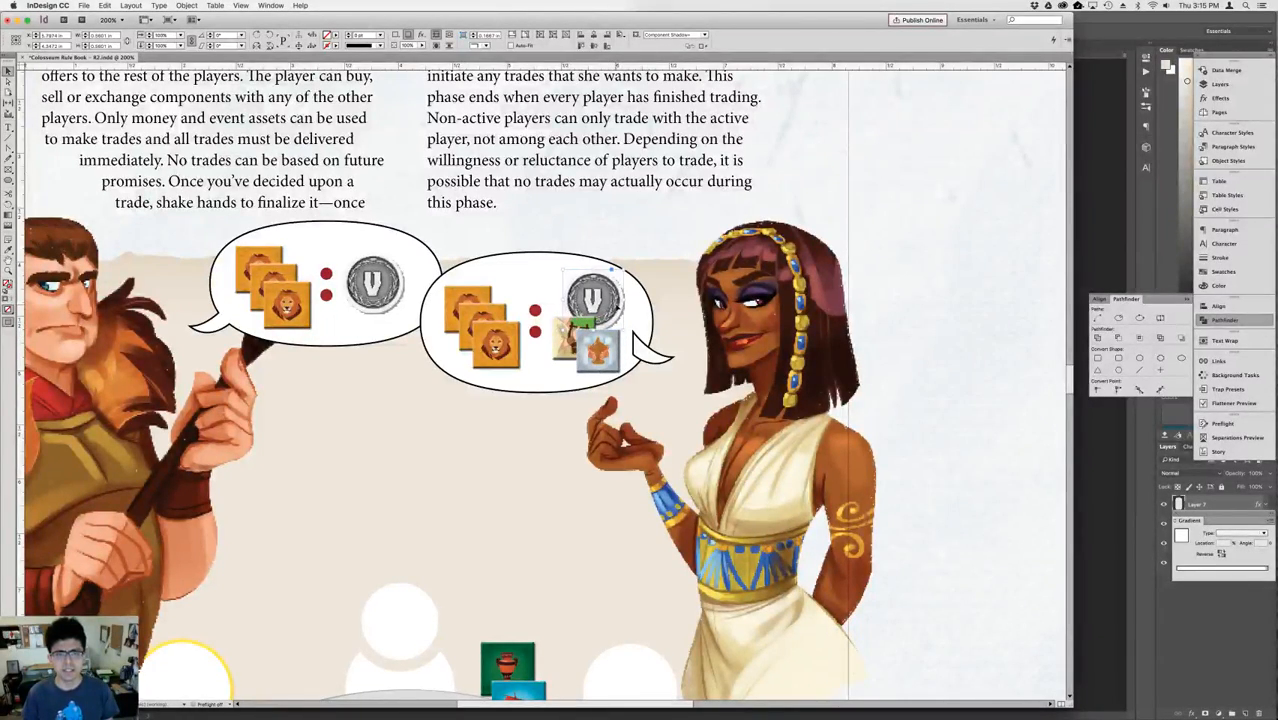
pyautogui.click(866, 212)
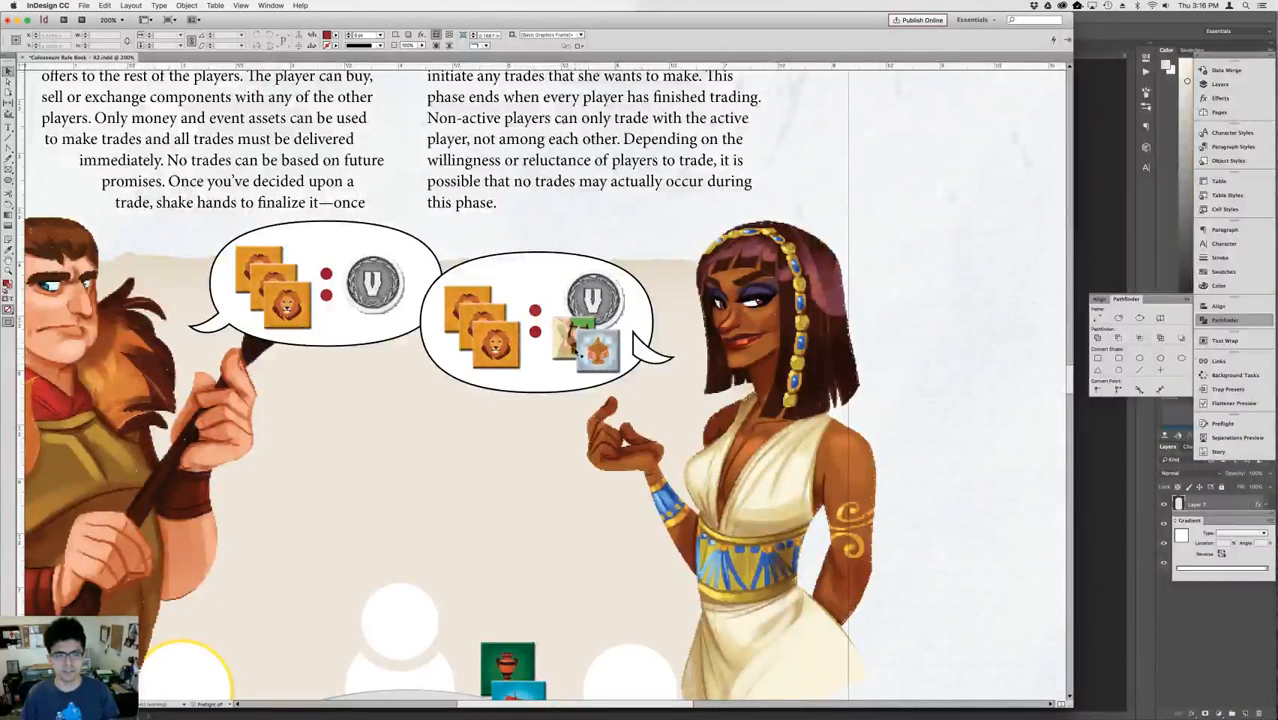
pyautogui.click(598, 362)
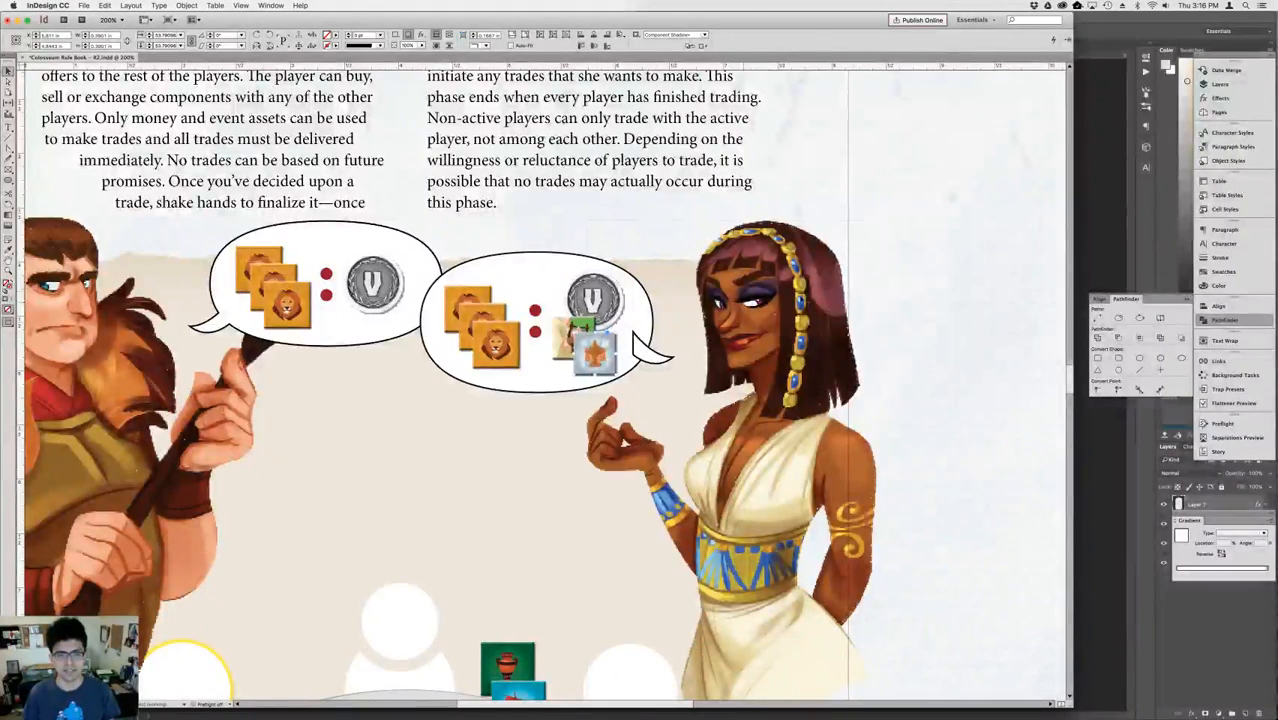
pyautogui.click(954, 296)
pyautogui.click(581, 291)
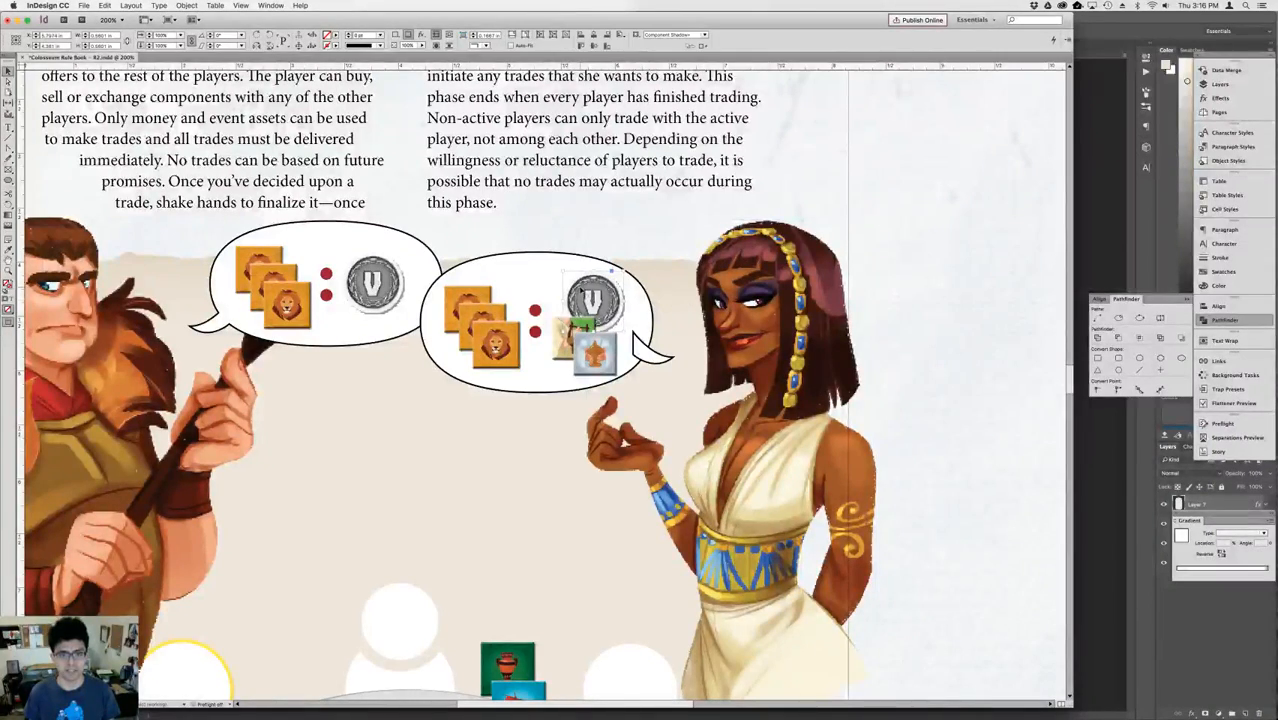
# Nudge the tail of the woman's speech bubble down and slightly left along the bubble's edge.
pyautogui.click(641, 329)
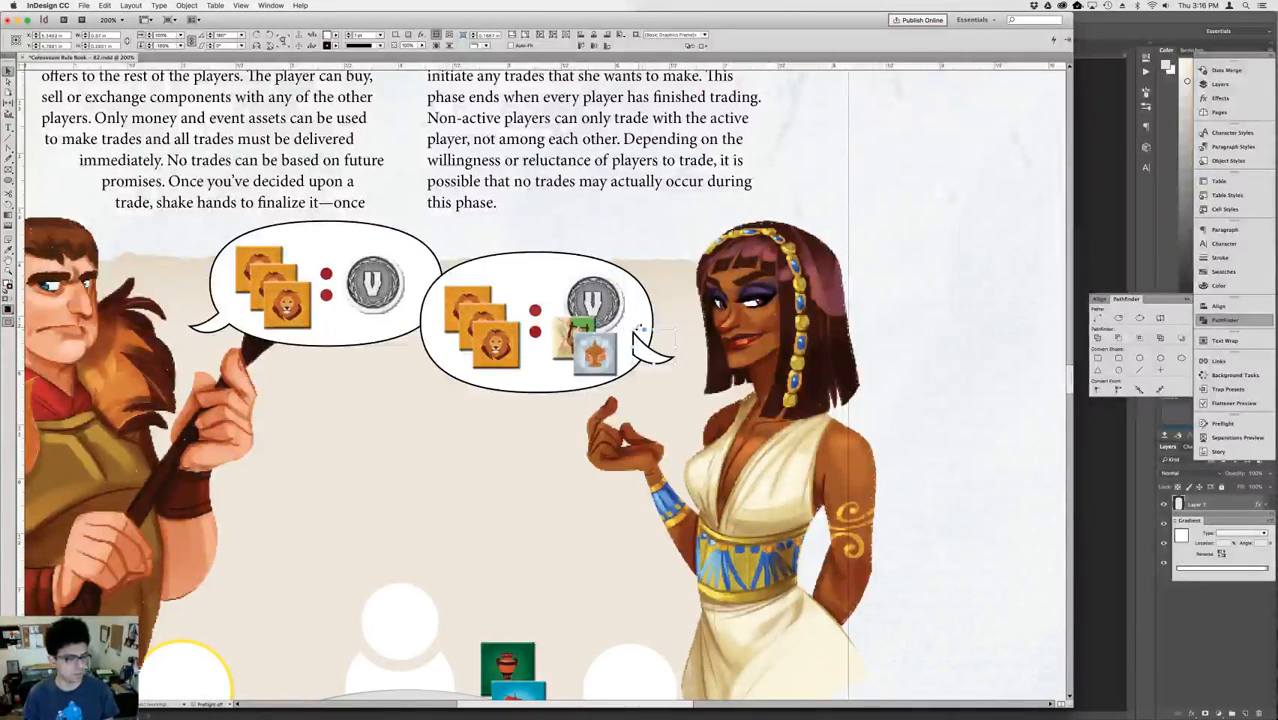
pyautogui.hotkey('shift', 'Down')
pyautogui.press('Left')
pyautogui.press('Left')
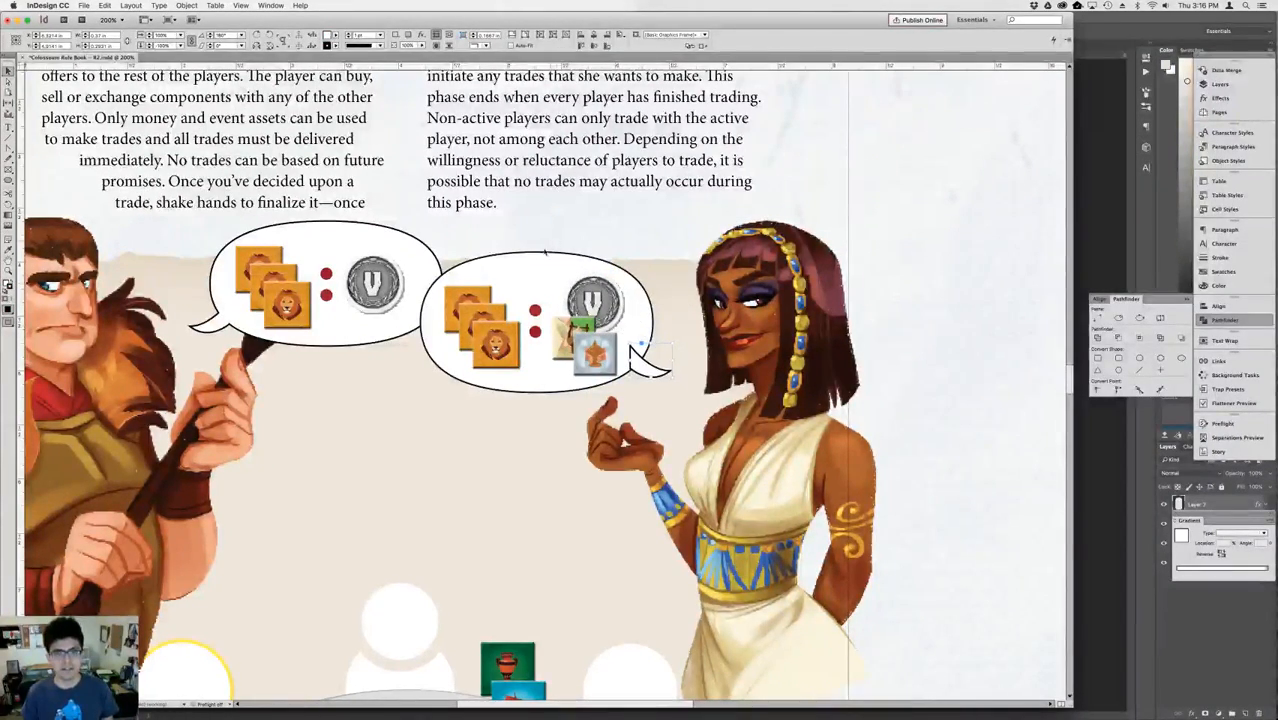
pyautogui.keyDown('shift'); pyautogui.click(539, 266); pyautogui.keyUp('shift')
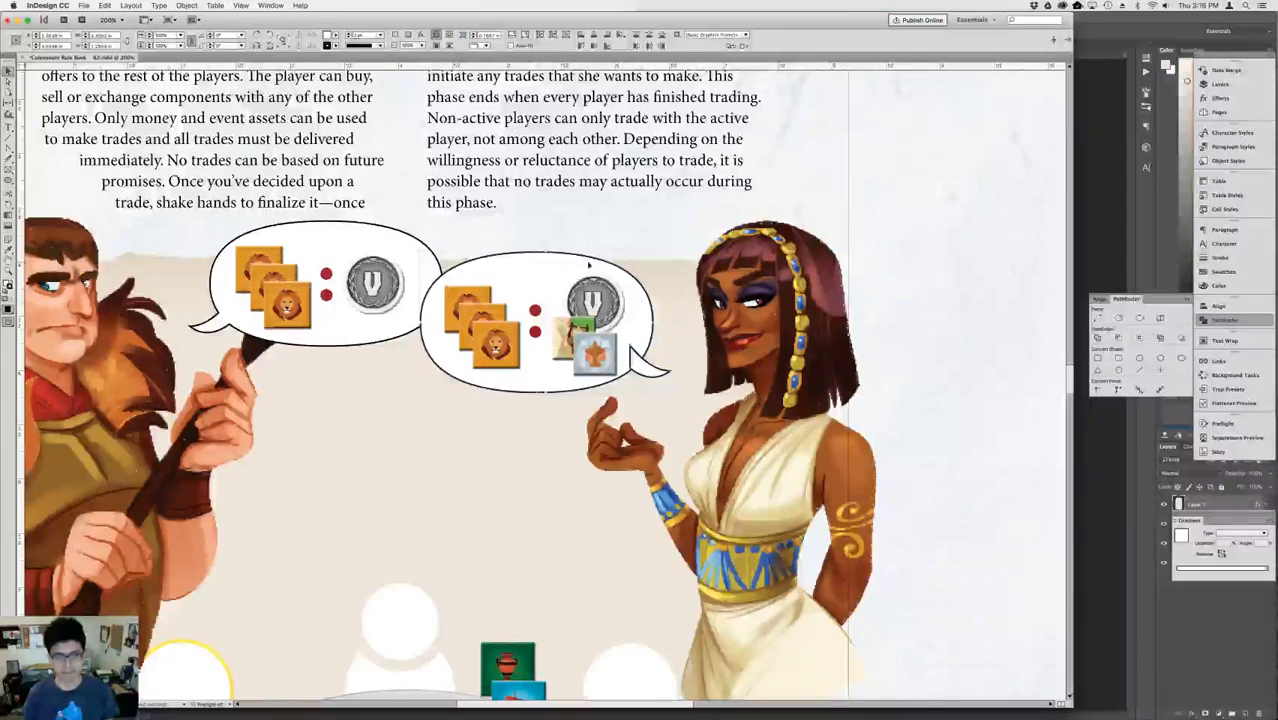
pyautogui.click(1097, 338)
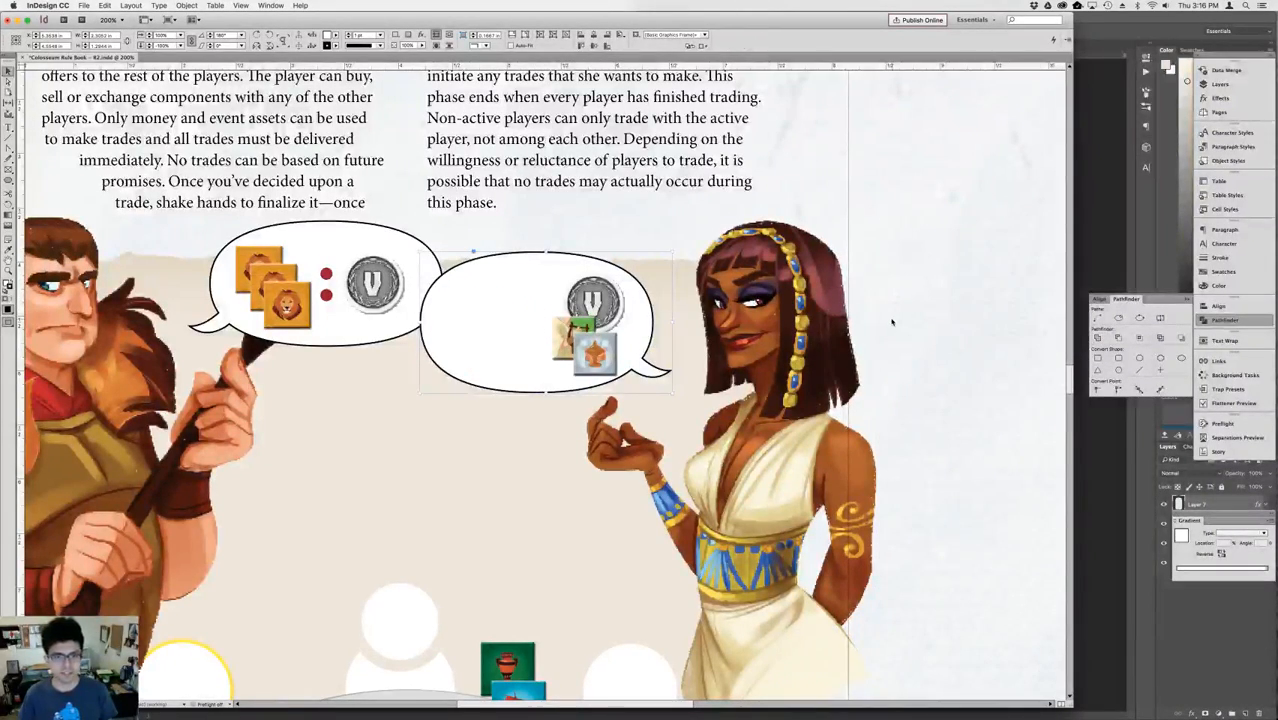
pyautogui.press('super+z')
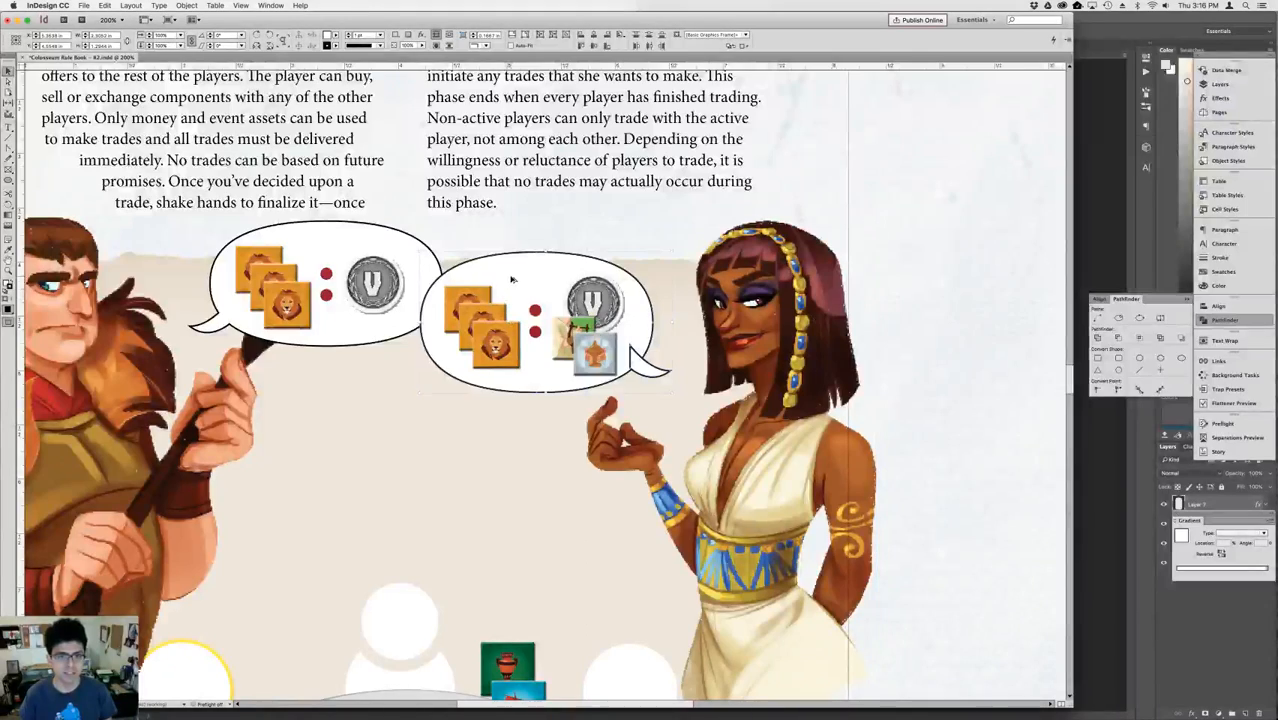
# Place a spare copy of the woman's empty bubble and its separate tail above her head.
pyautogui.moveTo(527, 277); pyautogui.dragTo(875, 147)
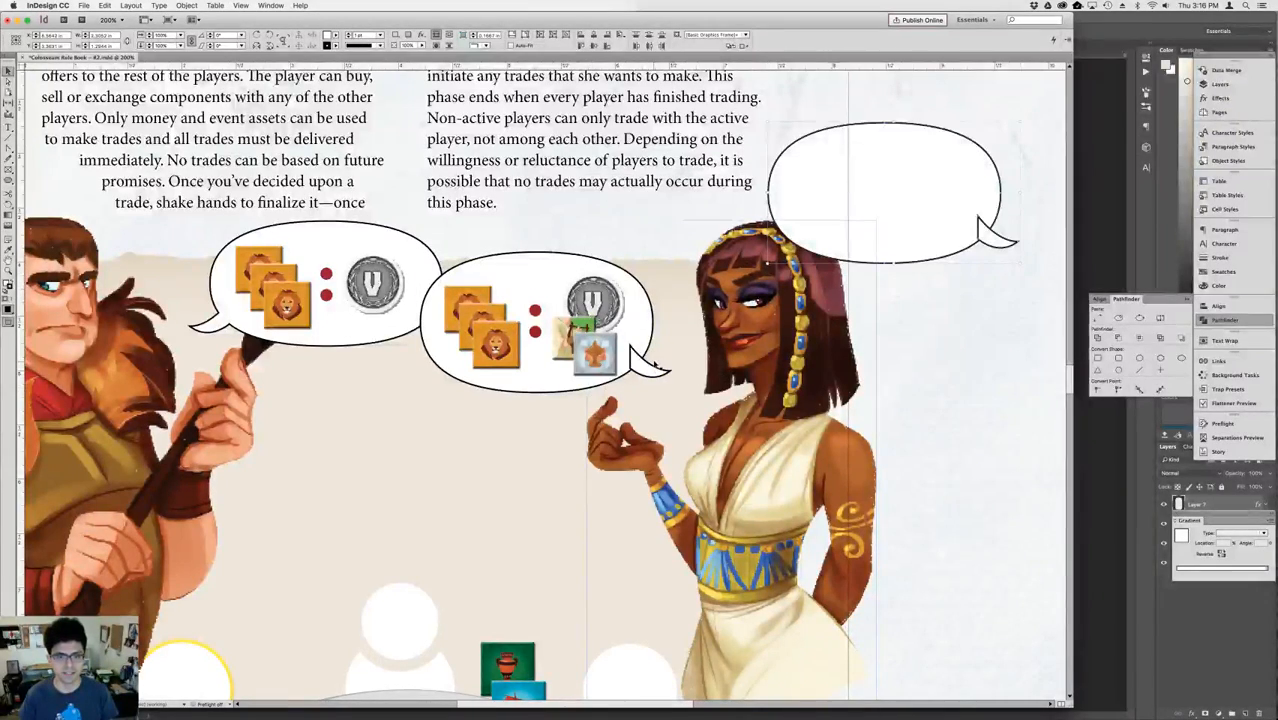
pyautogui.press('super+shift+a')
# Unite the woman's original bubble and tail into one shape and send it behind the tokens, dots and coin.
pyautogui.click(548, 271)
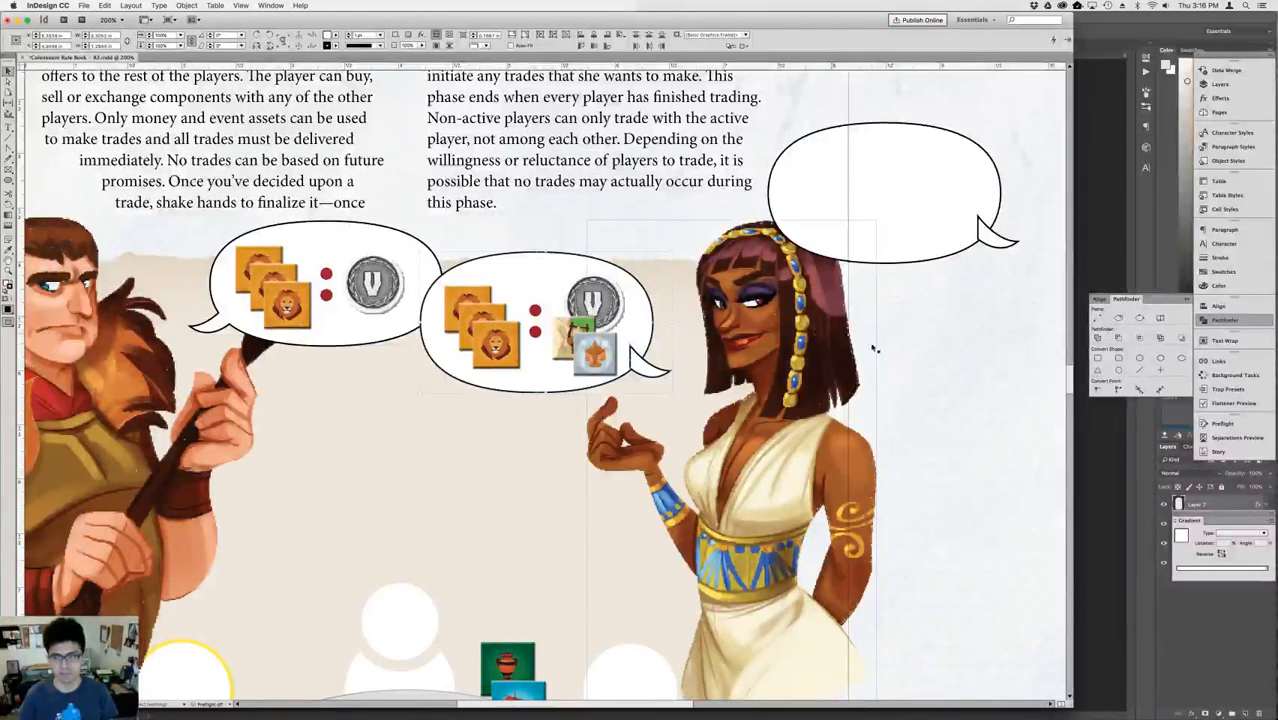
pyautogui.click(1097, 338)
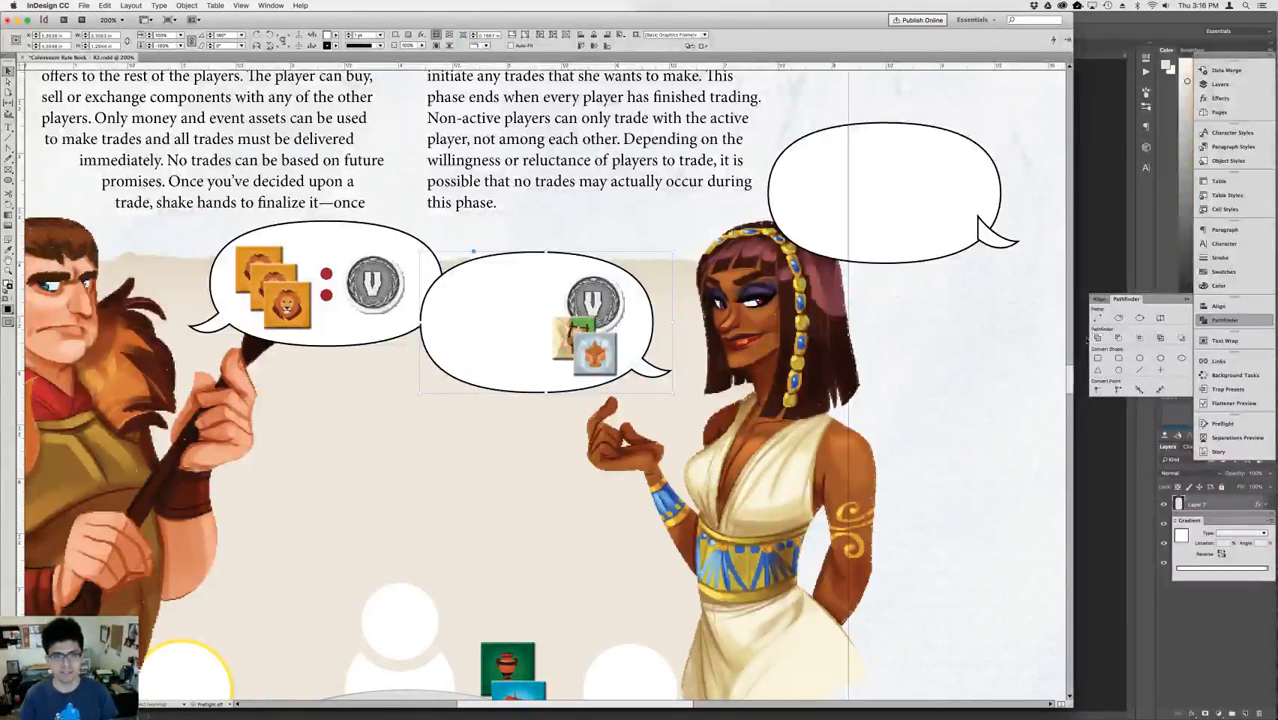
pyautogui.press('super+[')
pyautogui.press('super+[')
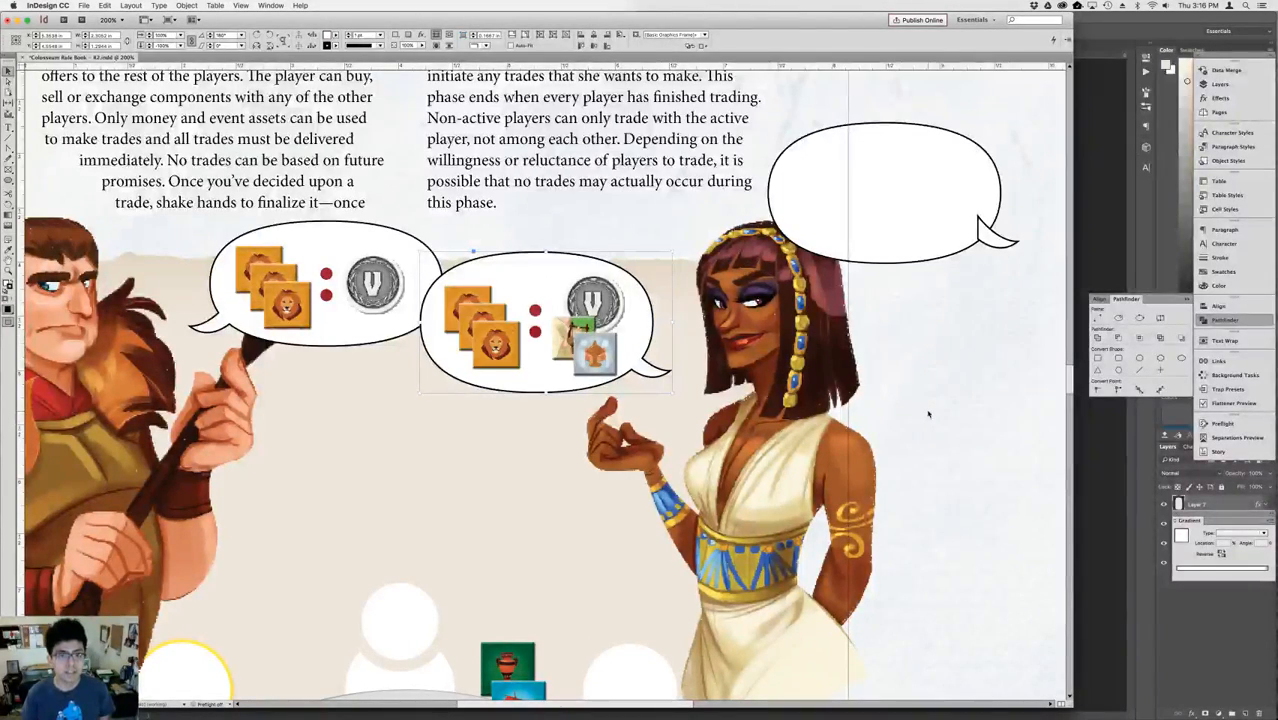
# Duplicate the woman's united bubble below the man's bubble and flip the copy horizontally so its tail points at the man.
pyautogui.click(556, 287)
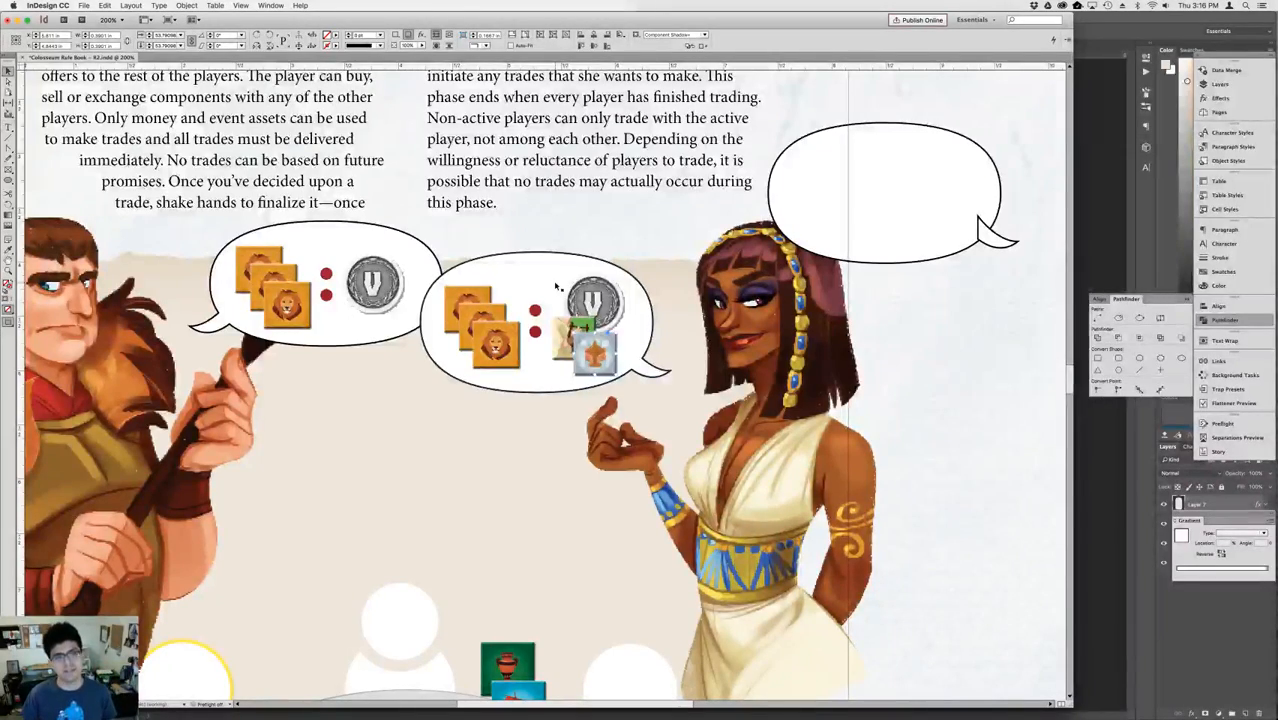
pyautogui.click(381, 271)
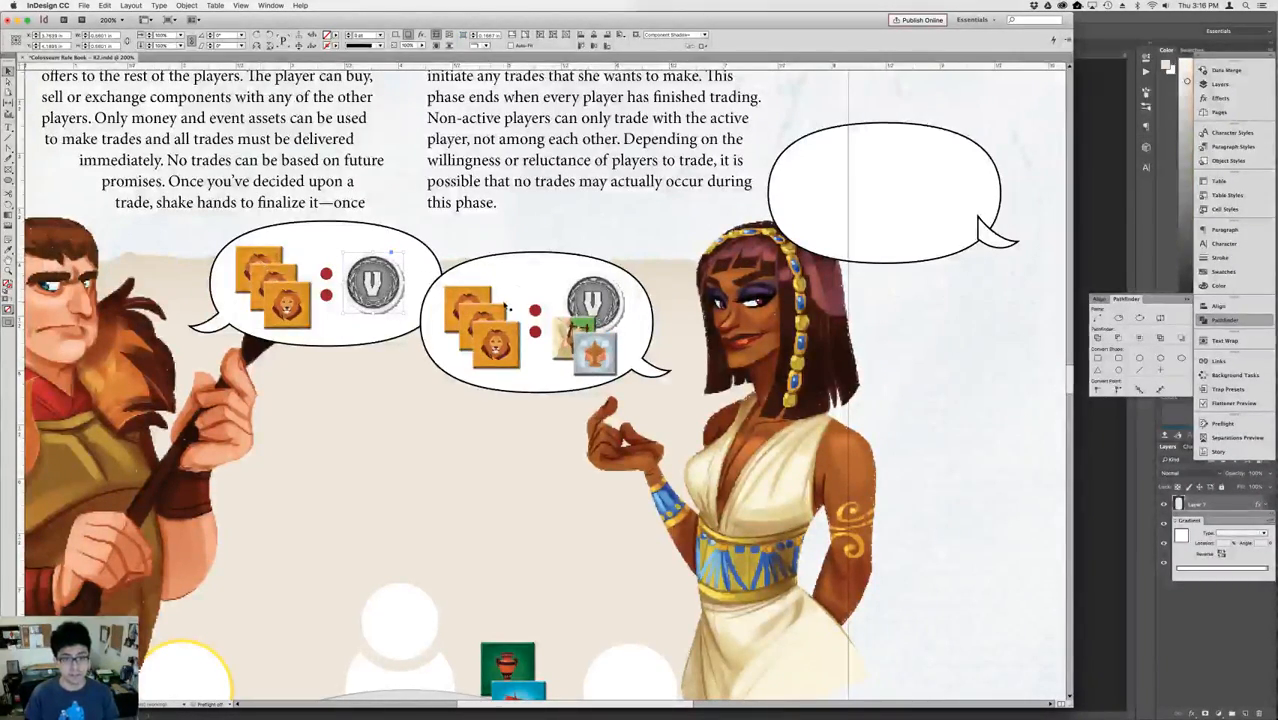
pyautogui.click(517, 272)
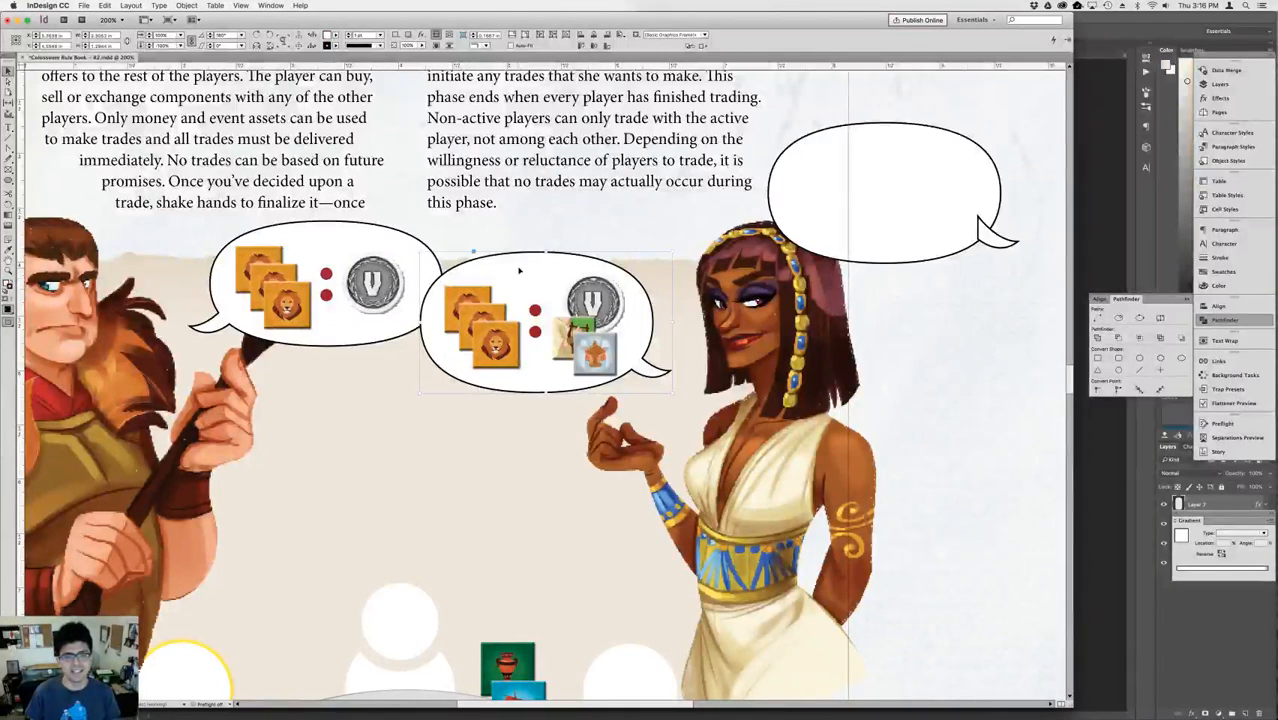
pyautogui.moveTo(519, 271); pyautogui.dragTo(339, 381)
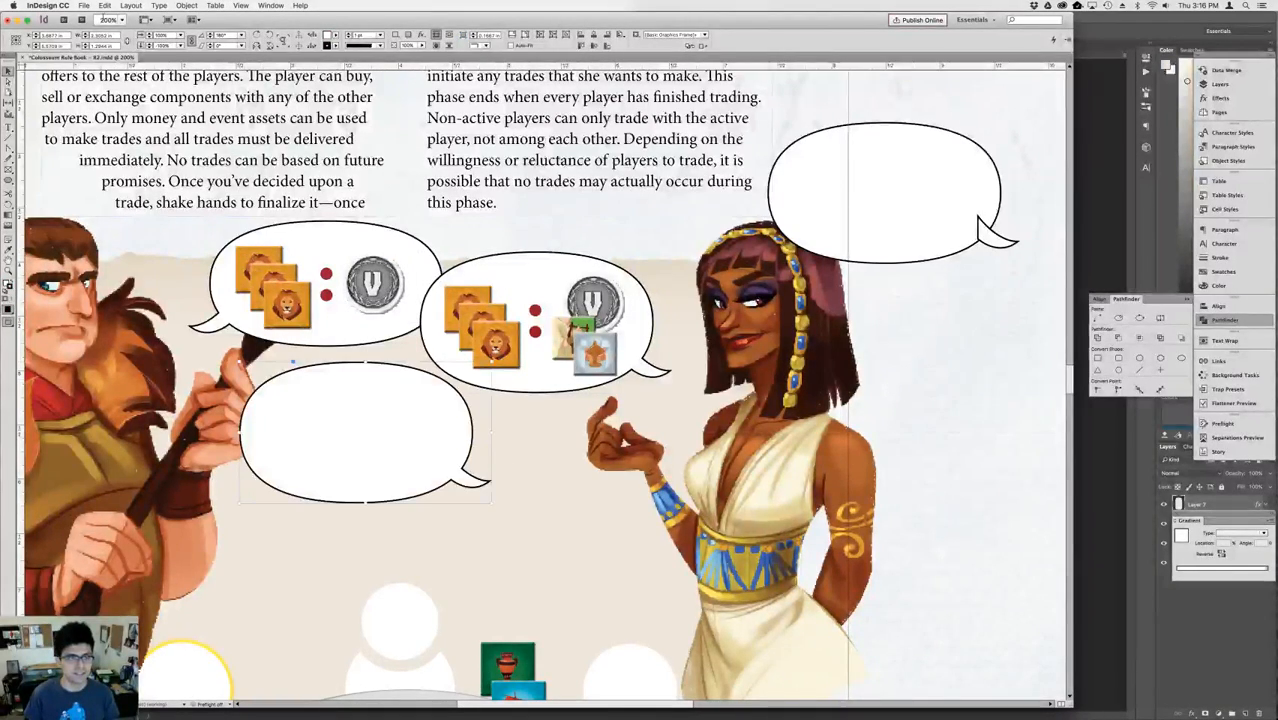
pyautogui.click(256, 46)
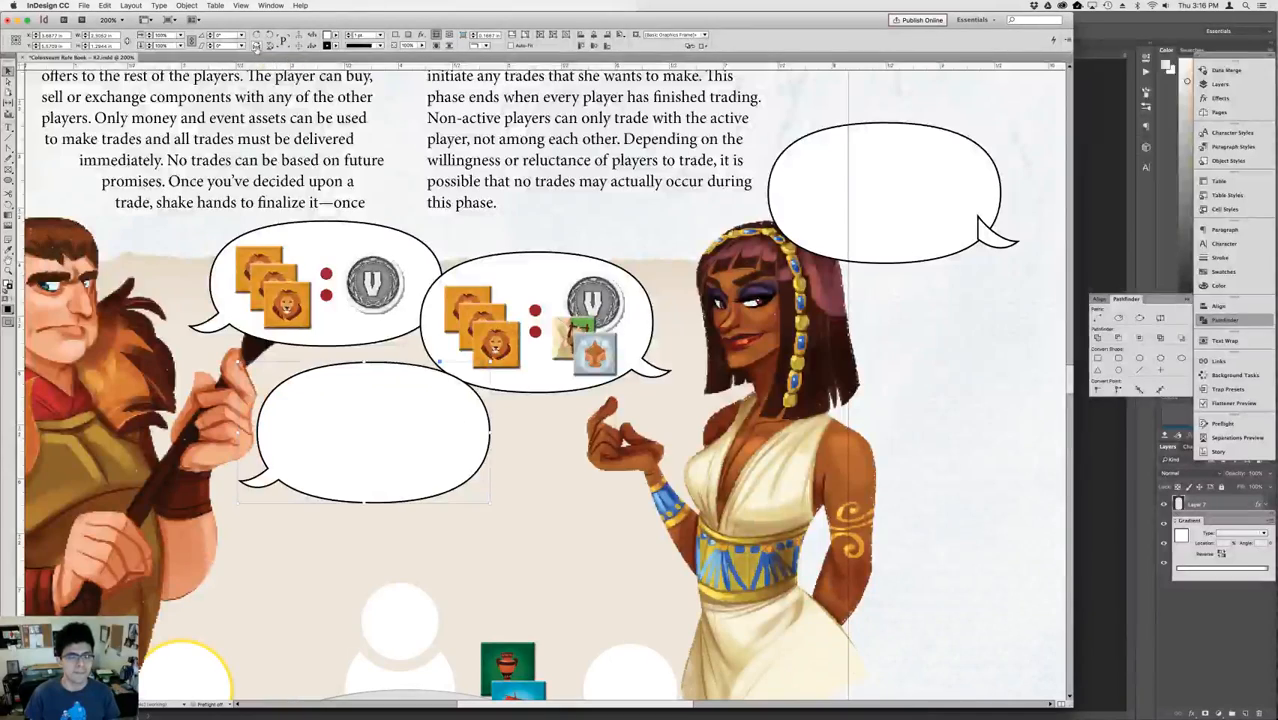
# Nudge the flipped bubble slightly up, closer to the man's first bubble.
pyautogui.hotkey('shift', 'Up')
pyautogui.hotkey('shift', 'Down')
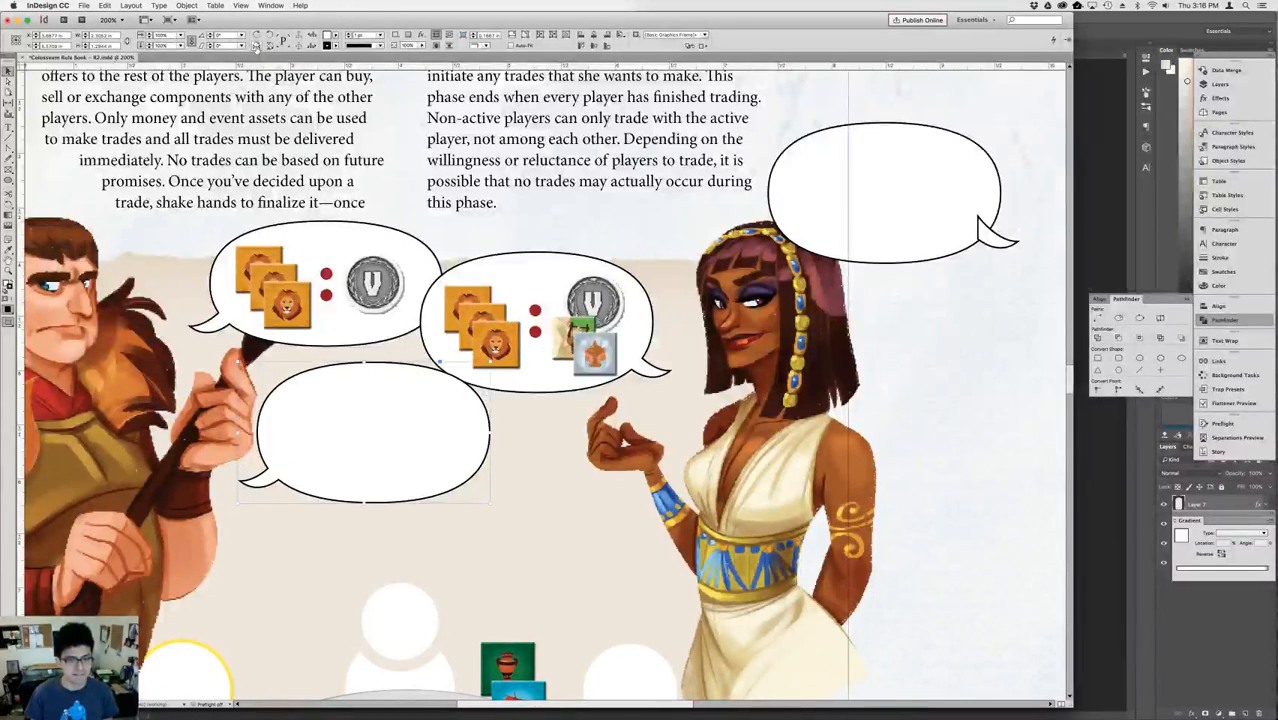
pyautogui.hotkey('shift', 'Up')
pyautogui.press('Down')
pyautogui.press('Down')
pyautogui.press('Down')
pyautogui.press('Down')
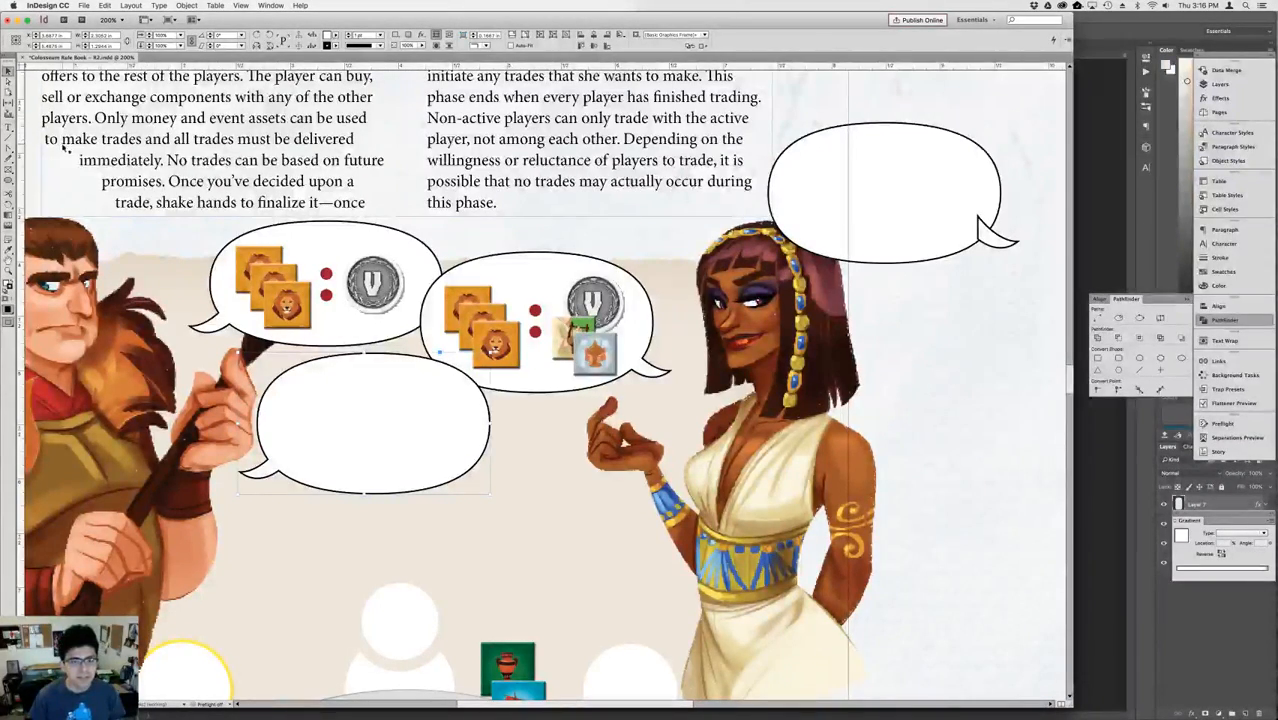
# Copy the lion stack, red dots, V coin and two overlapping tokens from the woman's bubble into the man's new lower bubble.
pyautogui.click(514, 337)
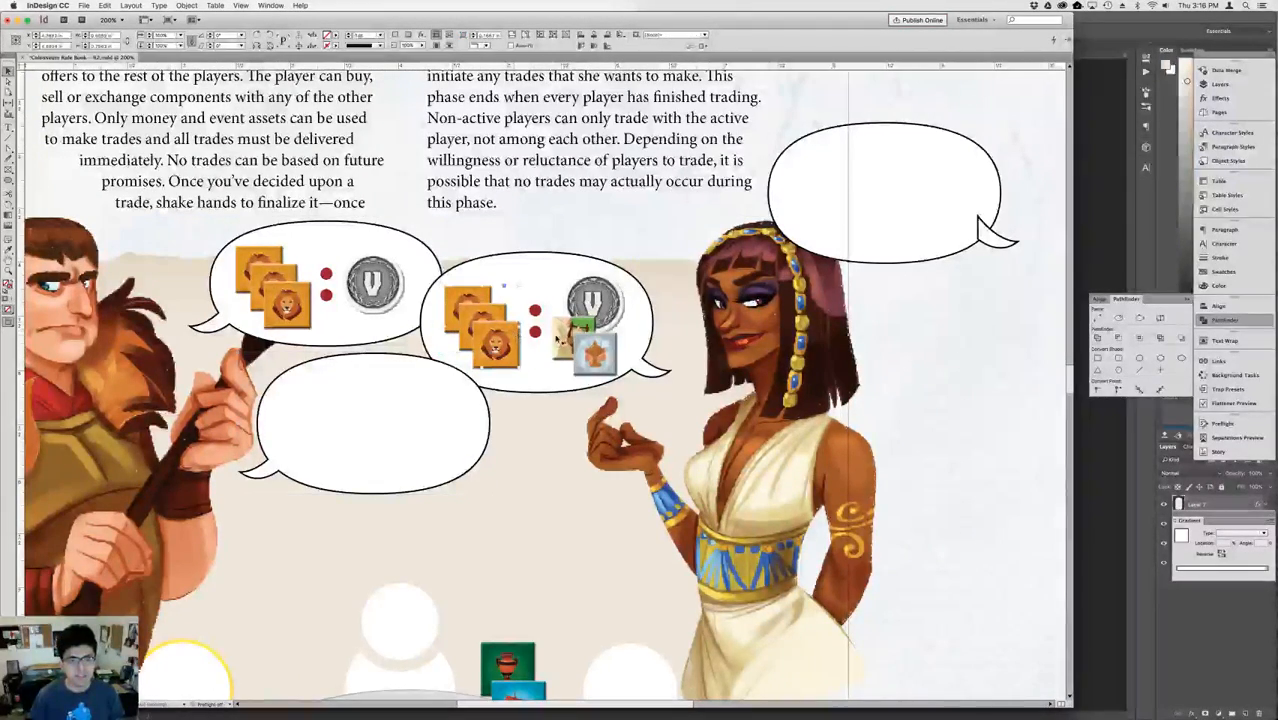
pyautogui.click(549, 315)
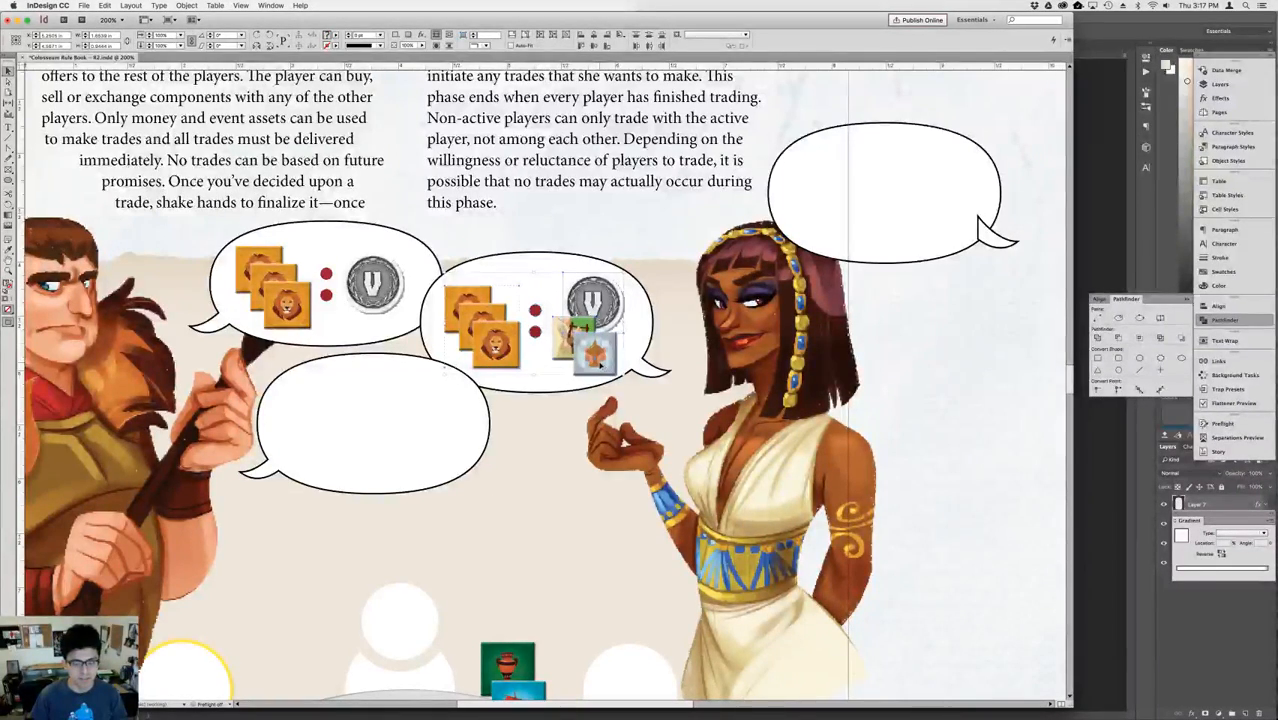
pyautogui.moveTo(600, 365); pyautogui.dragTo(442, 460)
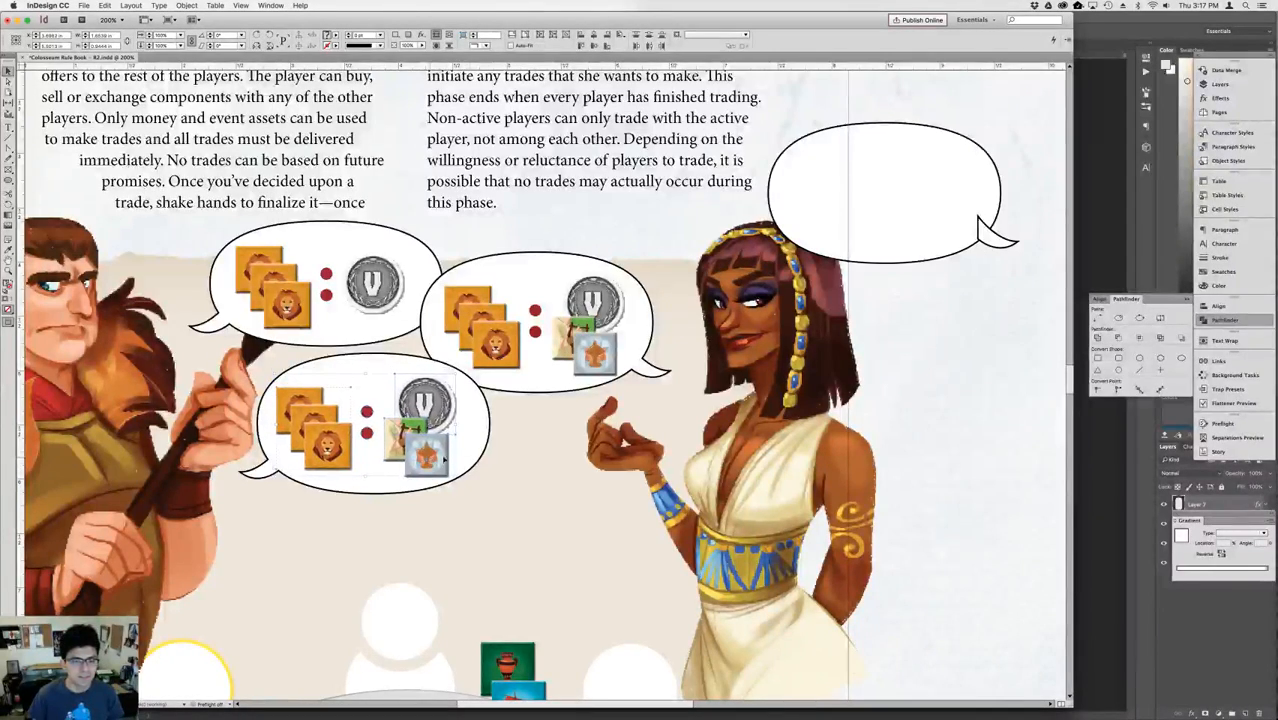
# Delete the light-blue and green tokens from the man's lower bubble.
pyautogui.click(465, 462)
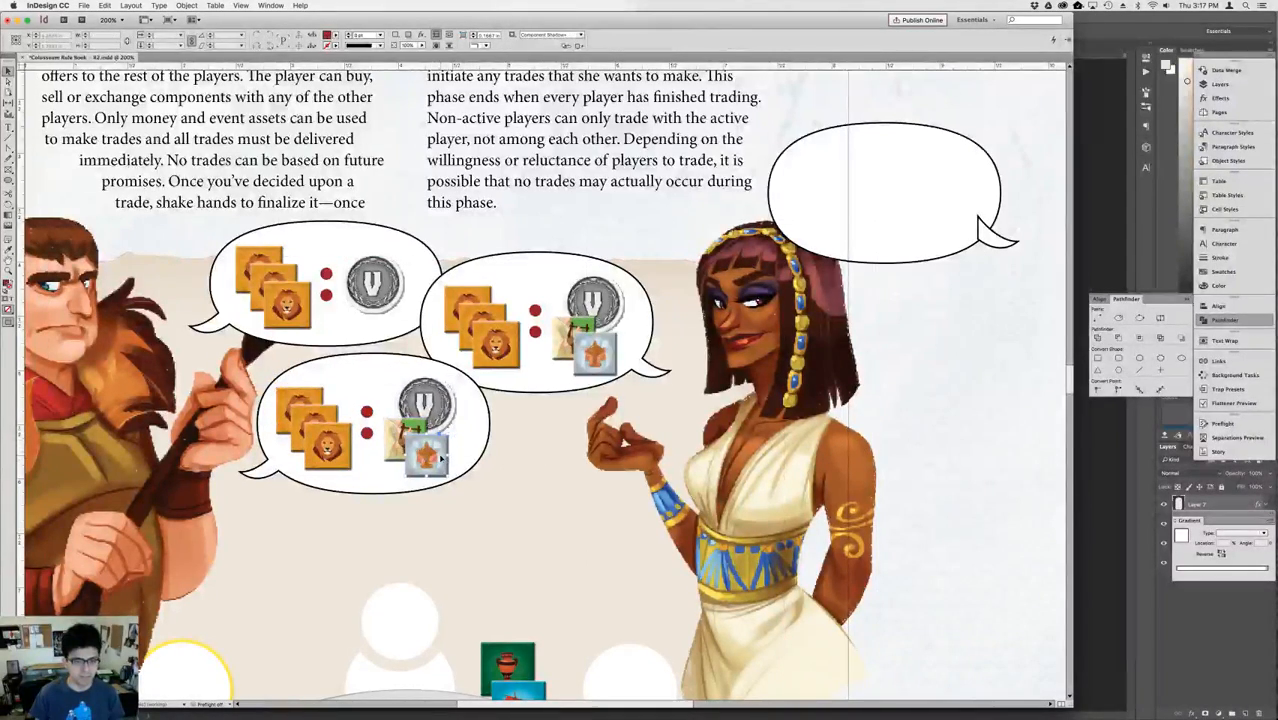
pyautogui.click(424, 457)
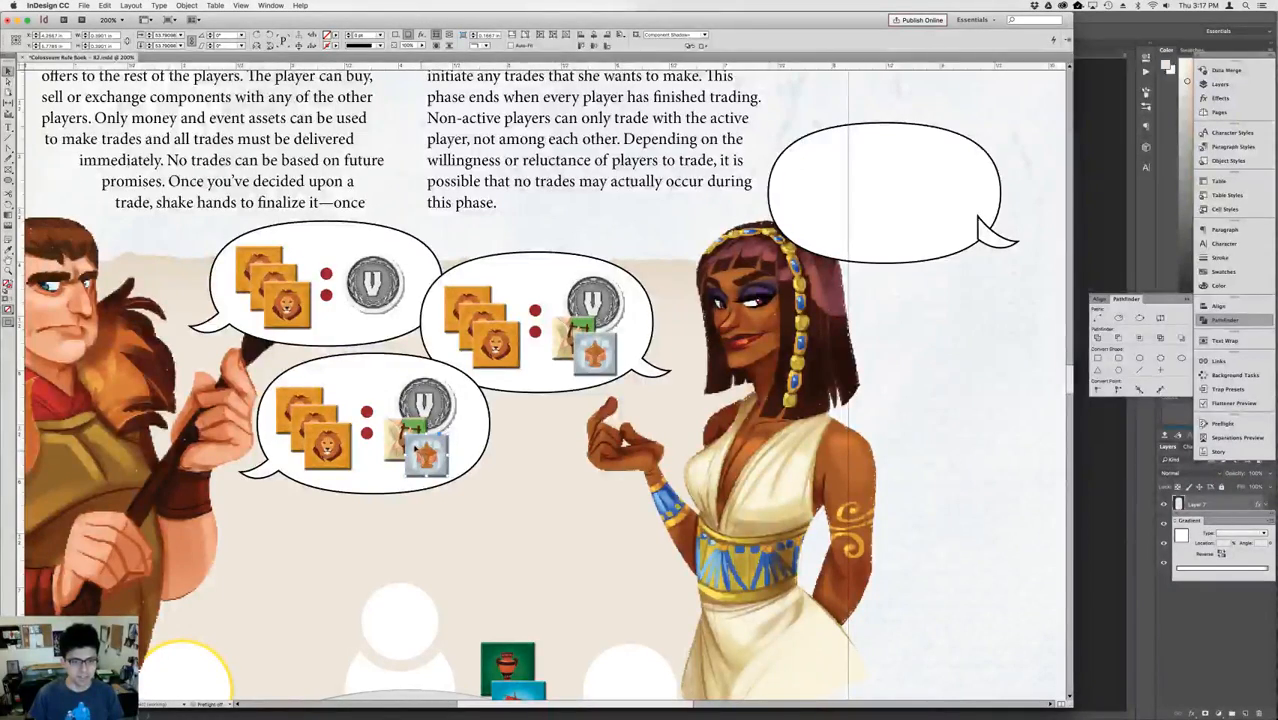
pyautogui.press('Delete')
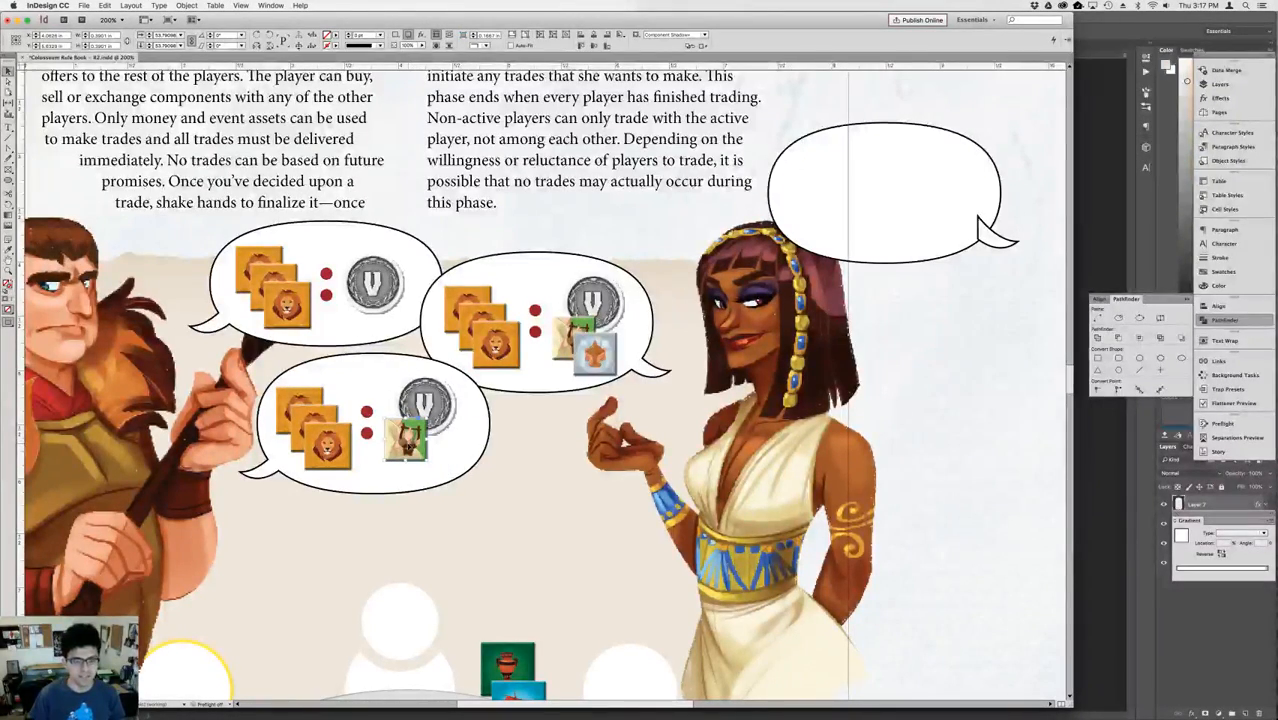
pyautogui.press('Down')
pyautogui.press('Delete')
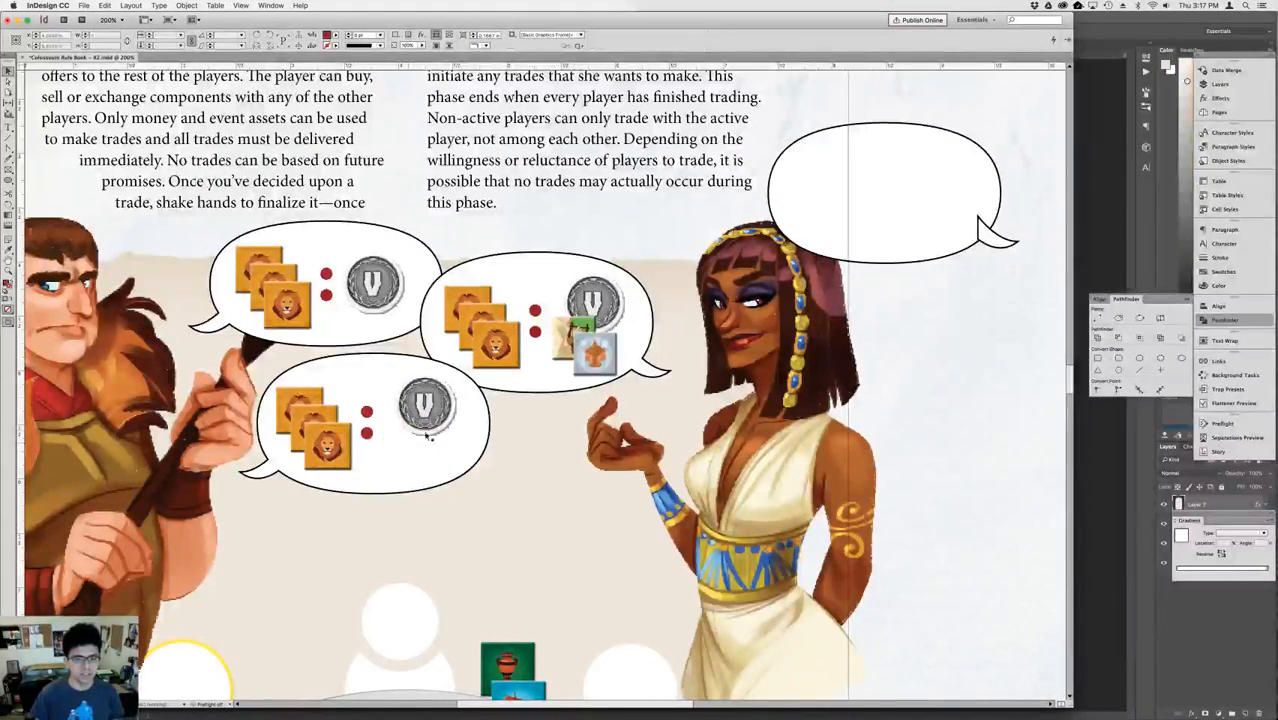
# Nudge the V coin in the man's lower bubble slightly left toward the red dots.
pyautogui.click(429, 419)
pyautogui.hotkey('shift', 'Left')
pyautogui.hotkey('shift', 'Left')
pyautogui.press('Right')
pyautogui.press('Right')
pyautogui.press('Right')
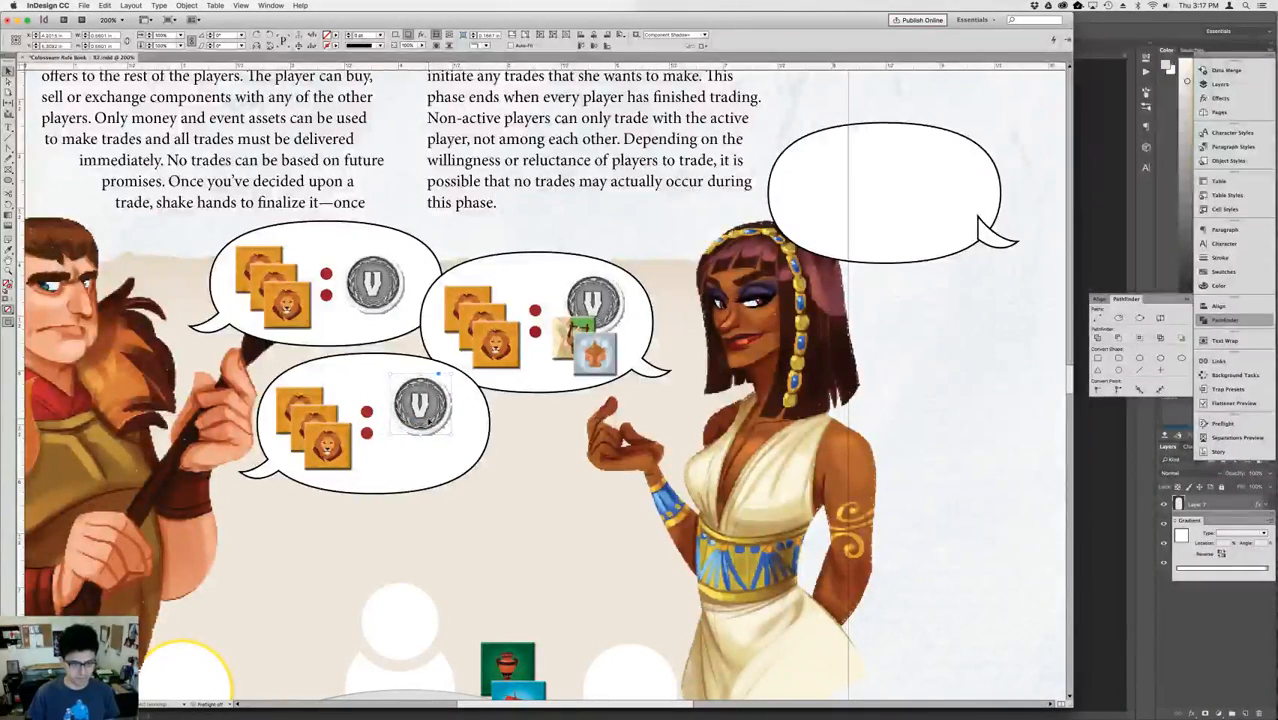
# Copy the catapult medal from the Additional Information page and paste it beside the man's lower bubble on the Phase 3 page.
pyautogui.press('super+0')
pyautogui.hotkey('shift', 'pagedown')
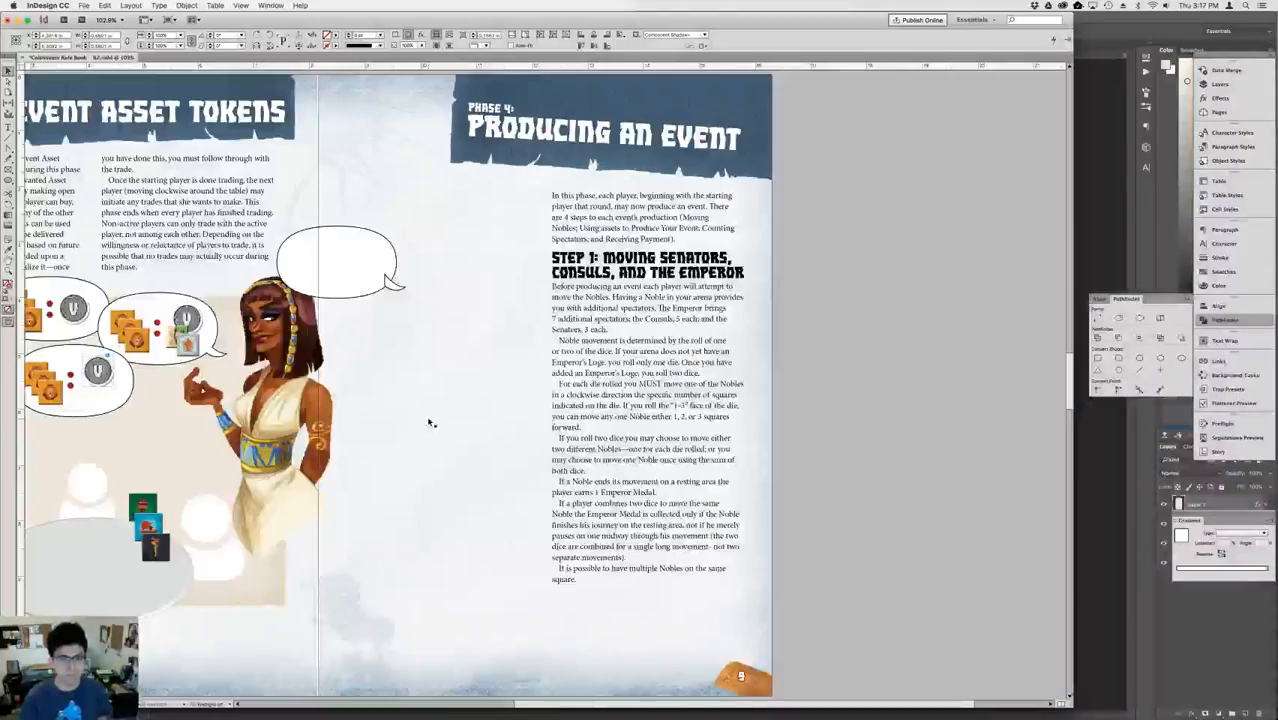
pyautogui.hotkey('shift', 'pagedown')
pyautogui.hotkey('shift', 'pagedown')
pyautogui.hotkey('shift', 'pagedown')
pyautogui.hotkey('shift', 'pagedown')
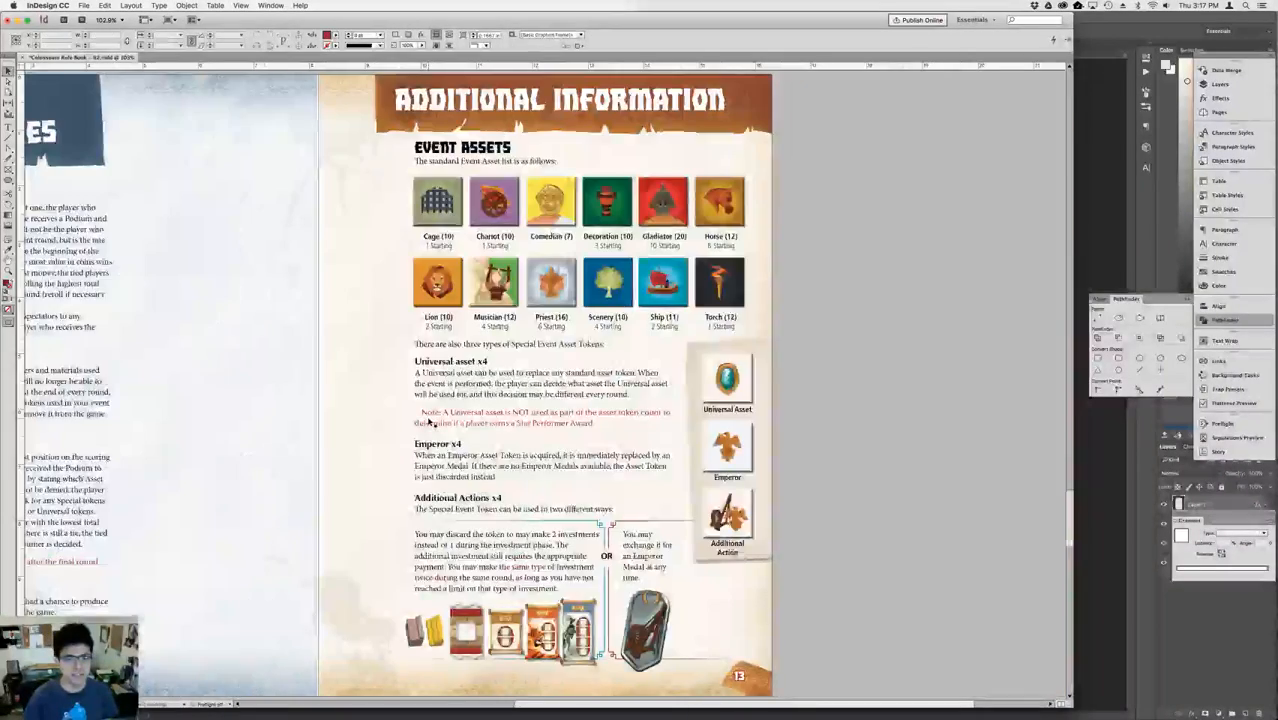
pyautogui.hotkey('shift', 'pagedown')
pyautogui.hotkey('shift', 'pageup')
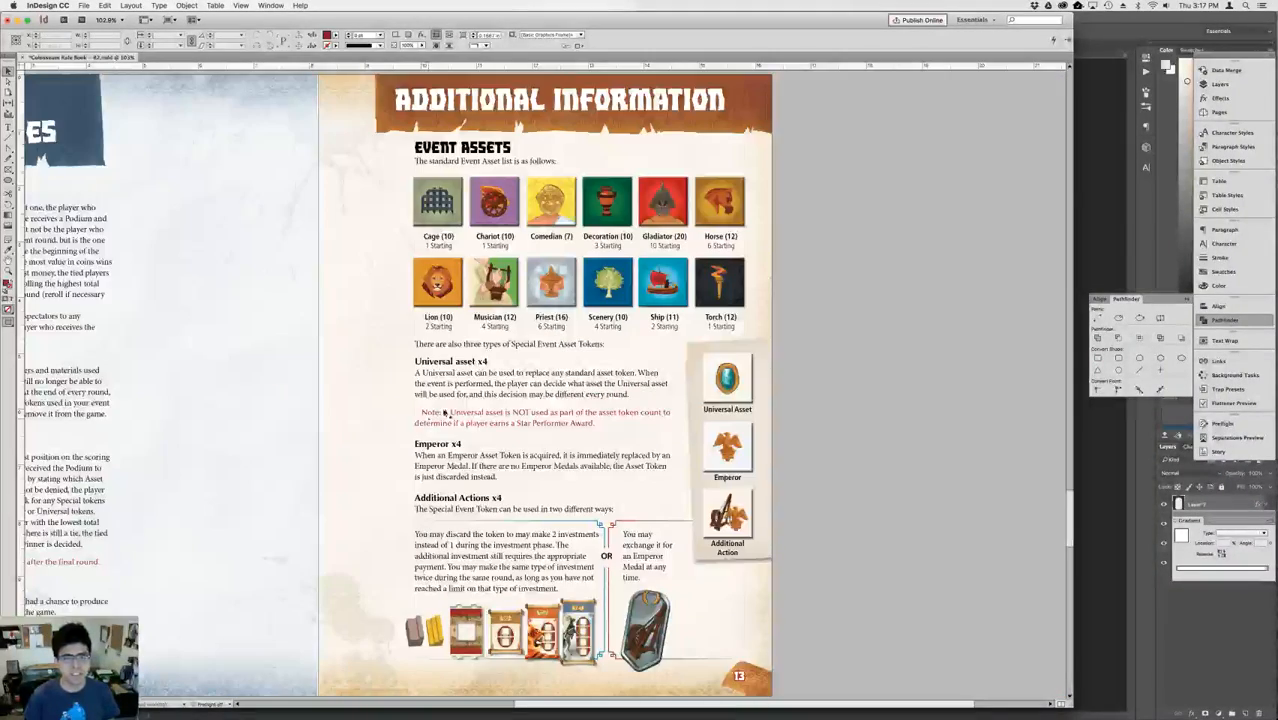
pyautogui.click(741, 383)
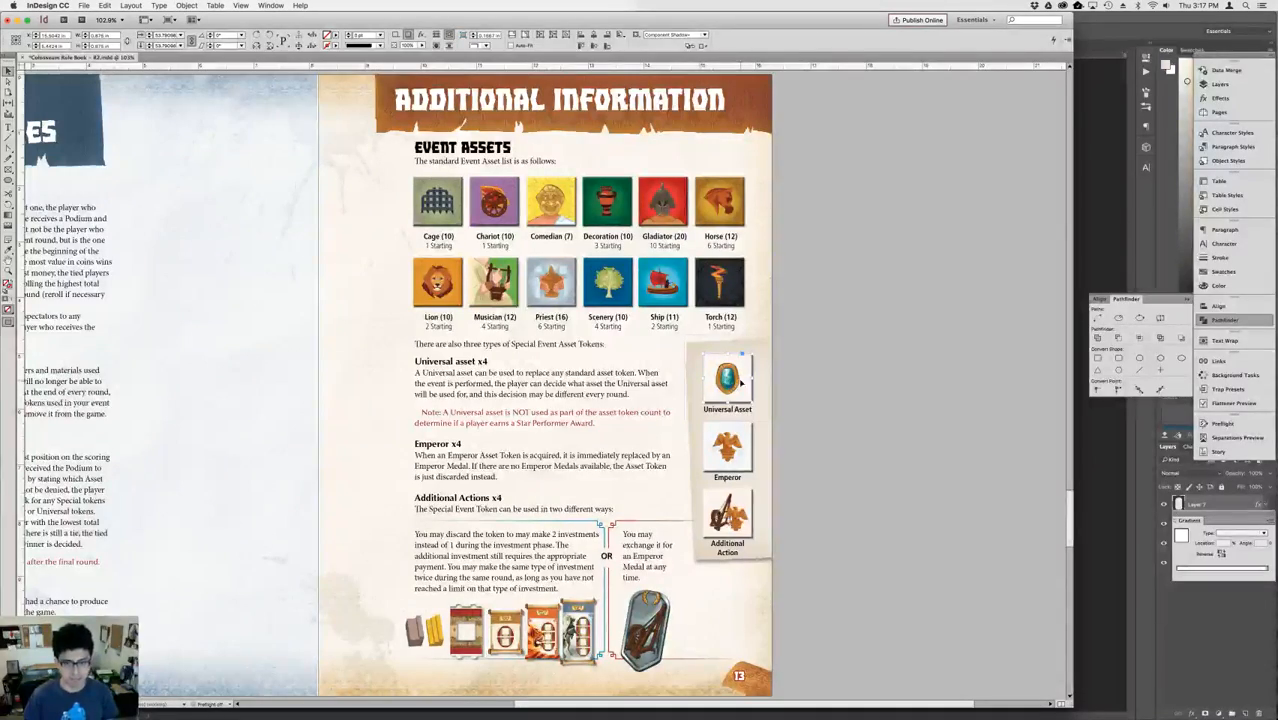
pyautogui.hotkey('shift', 'pageup')
pyautogui.hotkey('shift', 'pagedown')
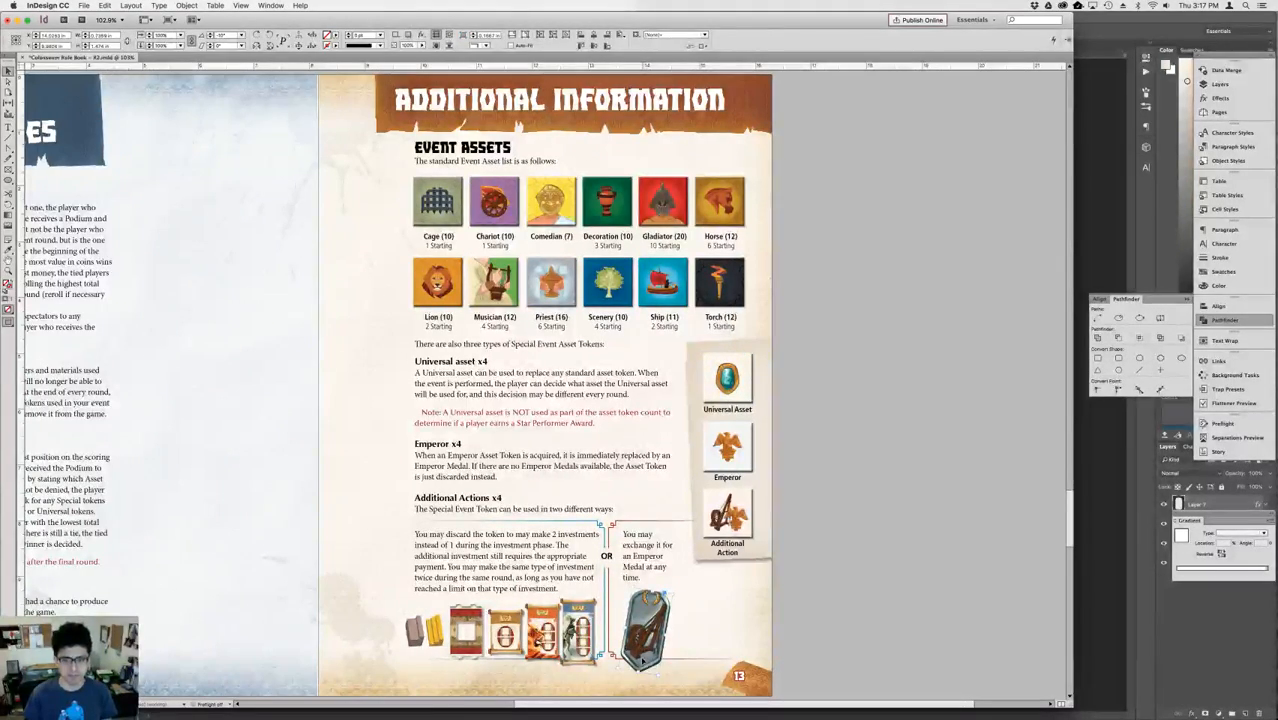
pyautogui.hotkey('alt', 'pageup')
pyautogui.hotkey('alt', 'pageup')
pyautogui.hotkey('alt', 'pageup')
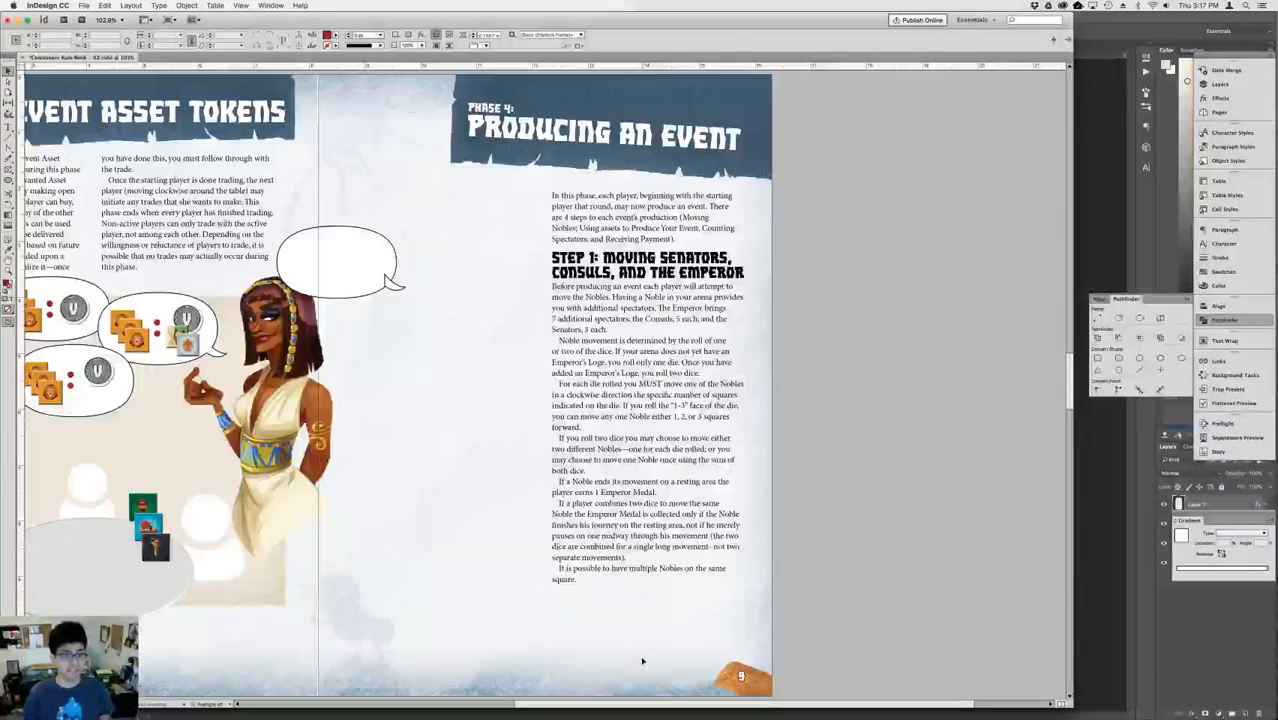
pyautogui.press('super+v')
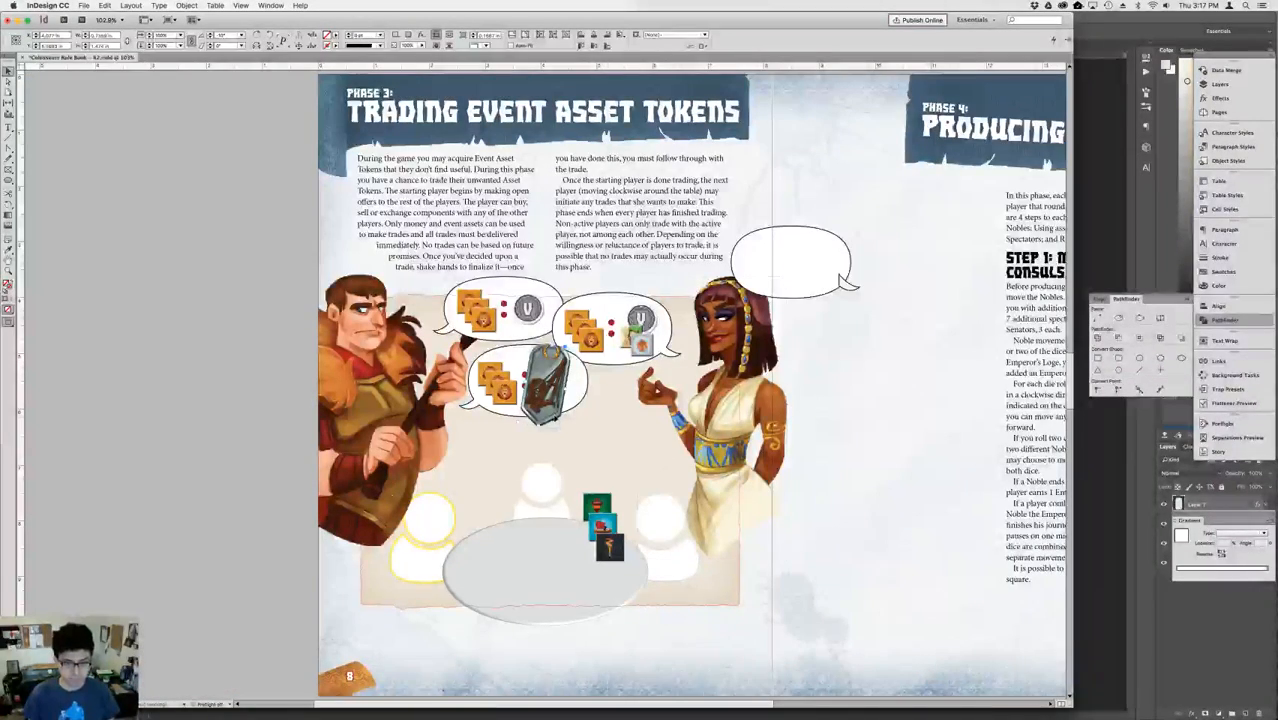
pyautogui.moveTo(580, 429); pyautogui.dragTo(588, 442)
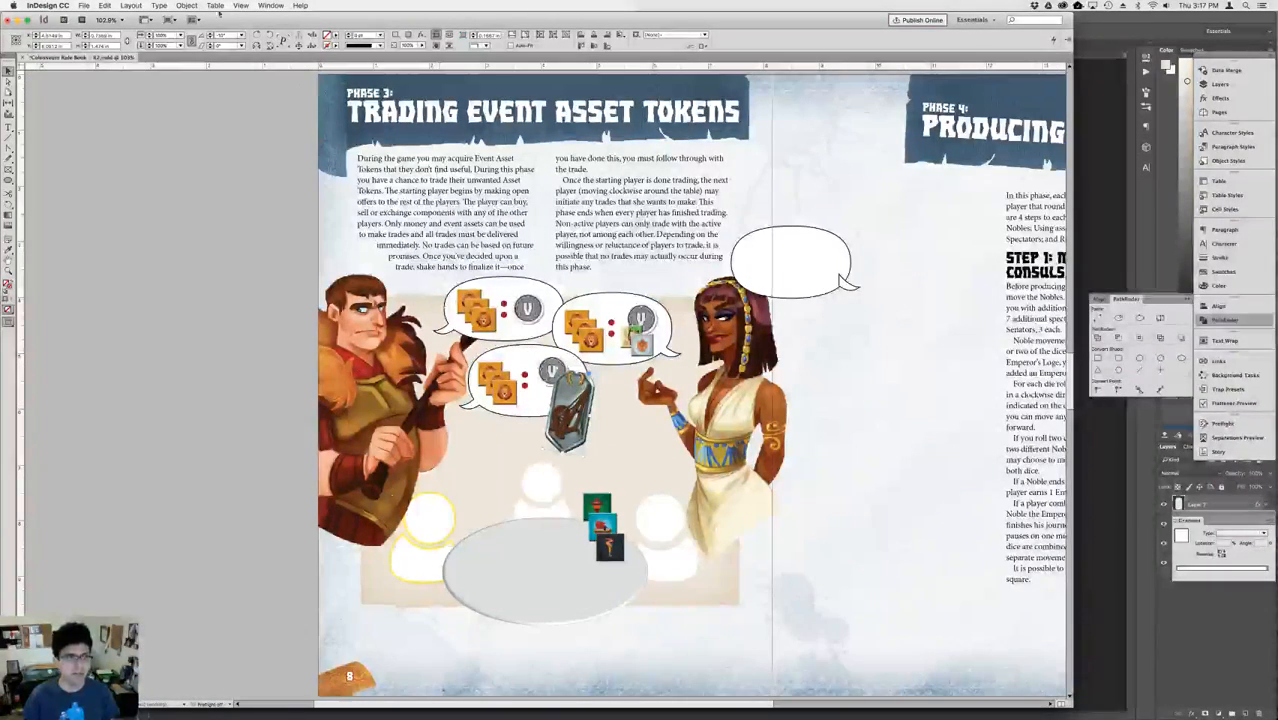
# Scale down the pasted medal and place it over the V coin in the man's lower bubble.
pyautogui.click(166, 37)
pyautogui.hotkey('shift', 'Down')
pyautogui.hotkey('shift', 'Down')
pyautogui.hotkey('shift', 'Down')
pyautogui.hotkey('shift', 'Down')
pyautogui.hotkey('shift', 'Down')
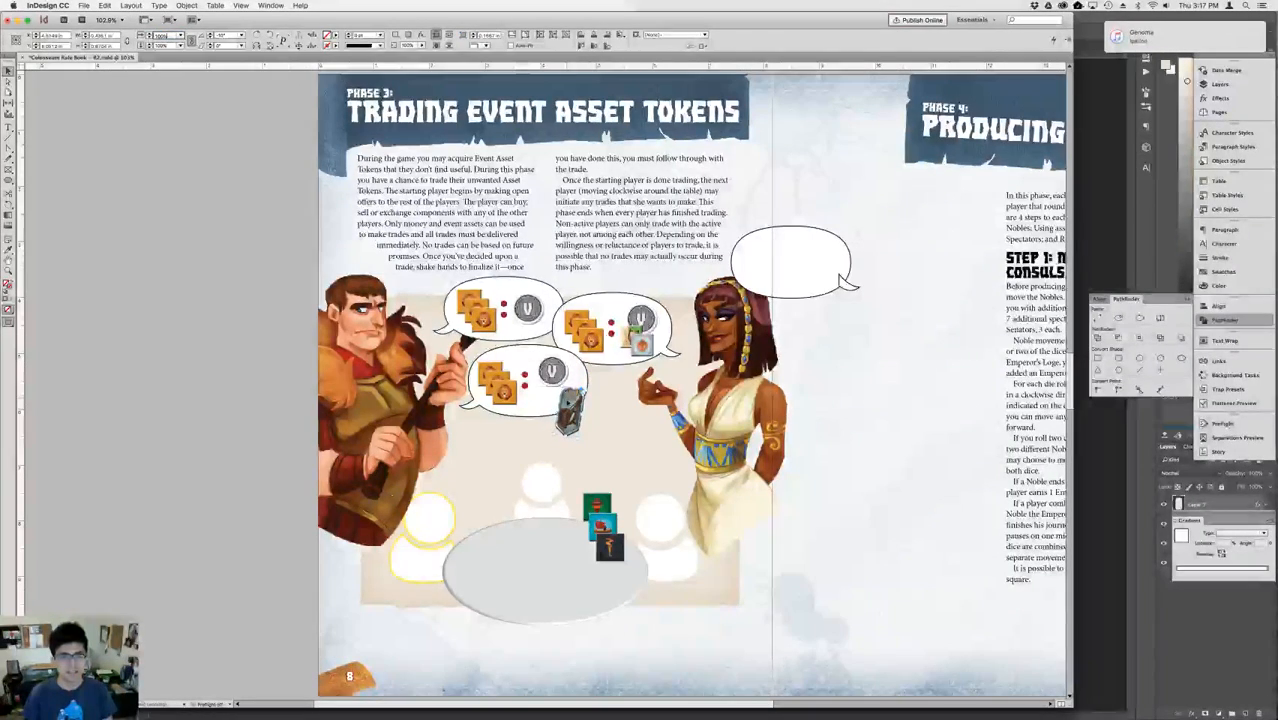
pyautogui.moveTo(568, 410); pyautogui.dragTo(552, 381)
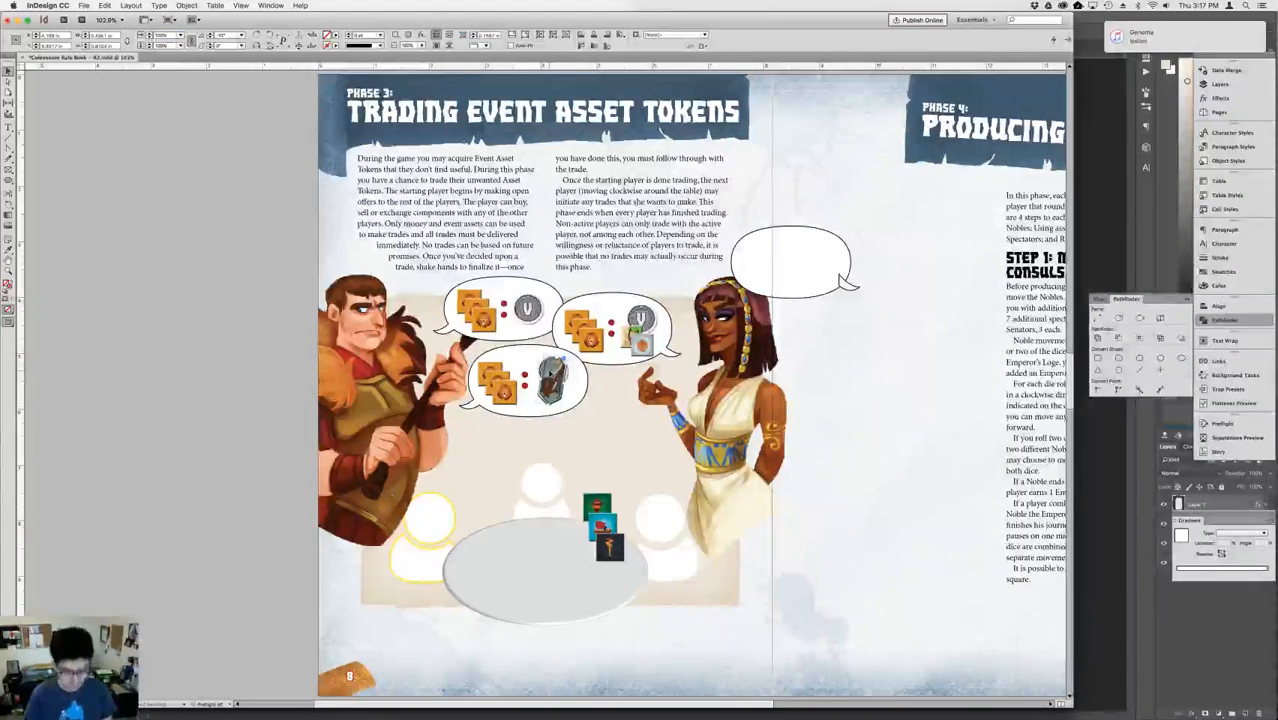
# Delete the V coin behind the medal in the man's lower bubble.
pyautogui.press('super+equal')
pyautogui.press('super+equal')
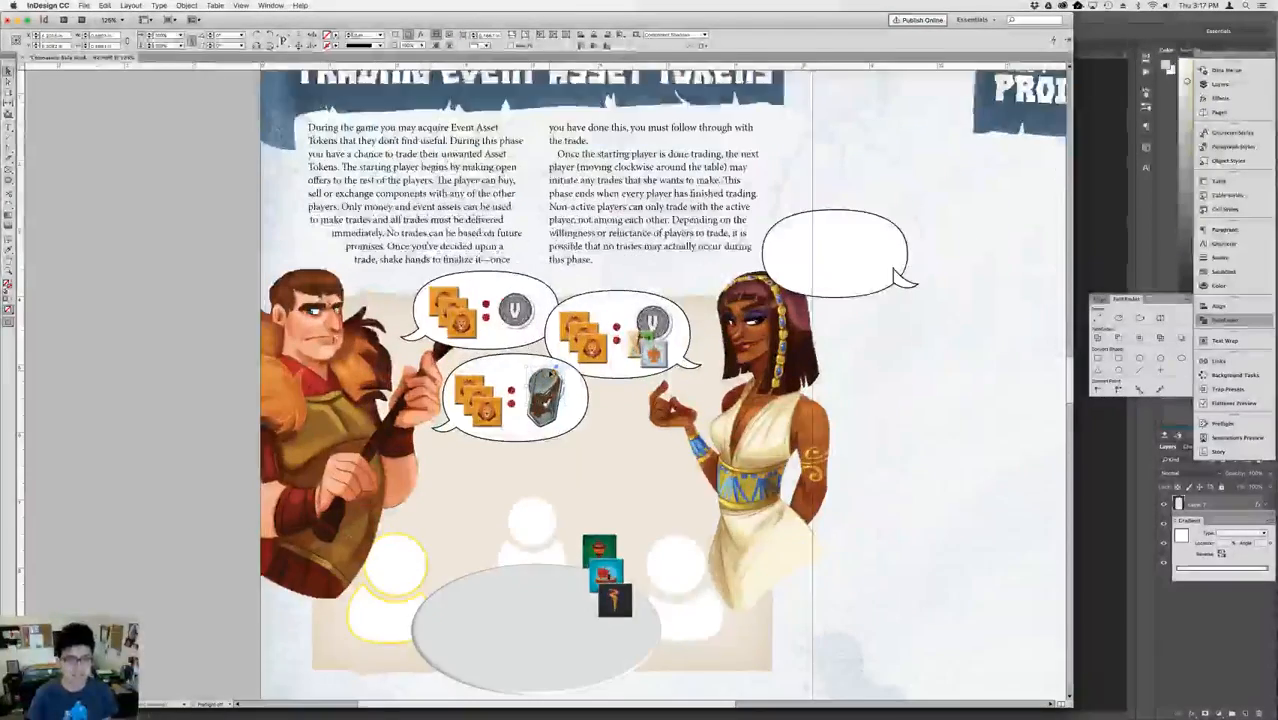
pyautogui.press('super+equal')
pyautogui.press('super+equal')
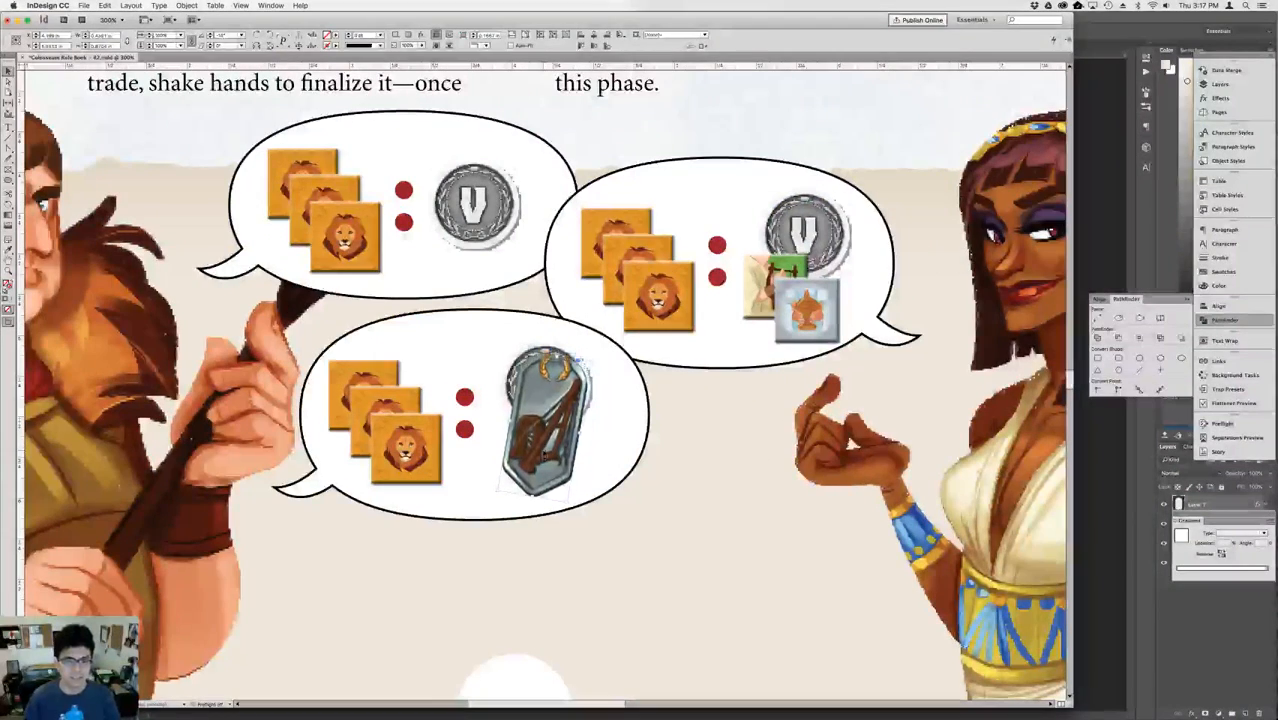
pyautogui.press('super+v')
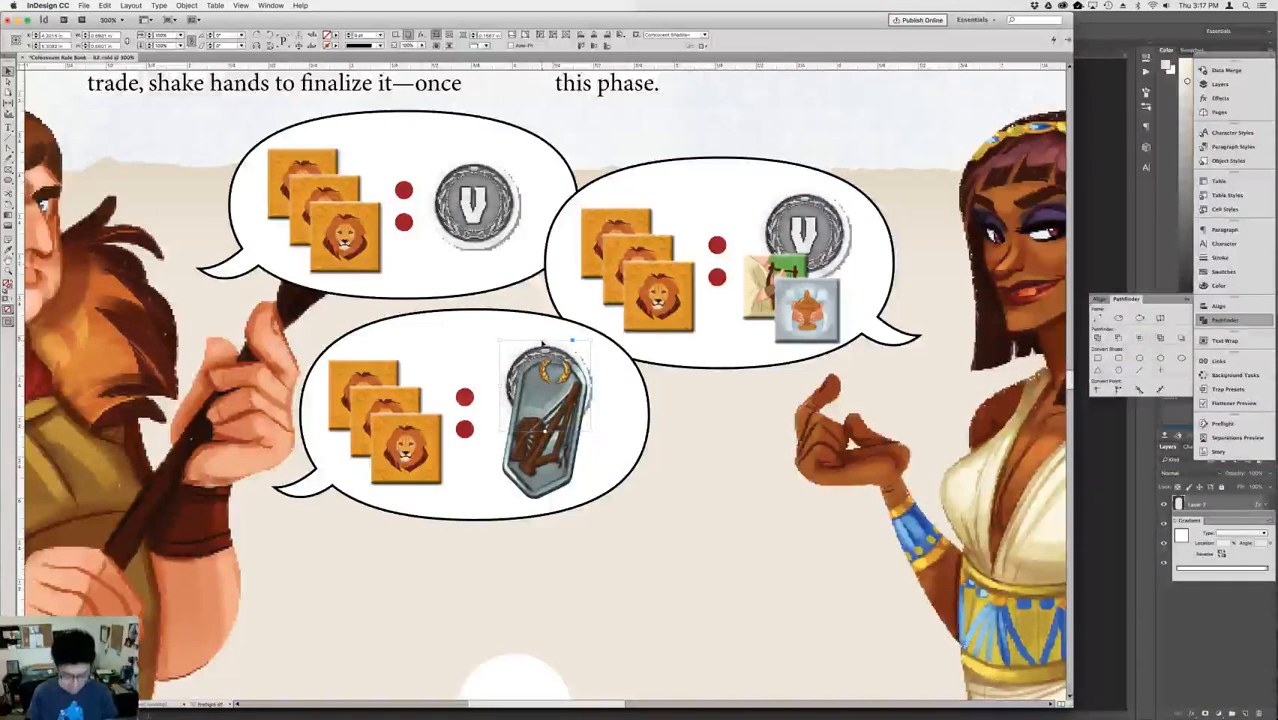
pyautogui.press('super+z')
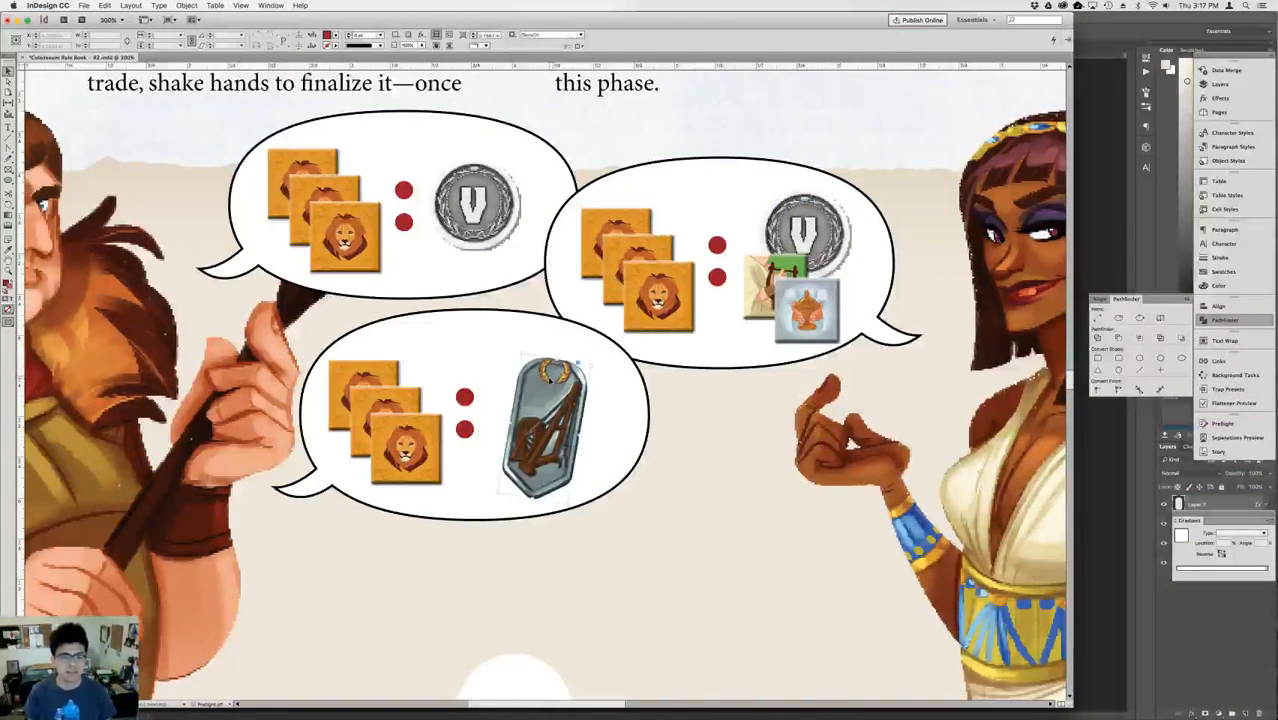
# Enlarge the medal slightly and nudge it up and left within the man's lower bubble.
pyautogui.click(159, 37)
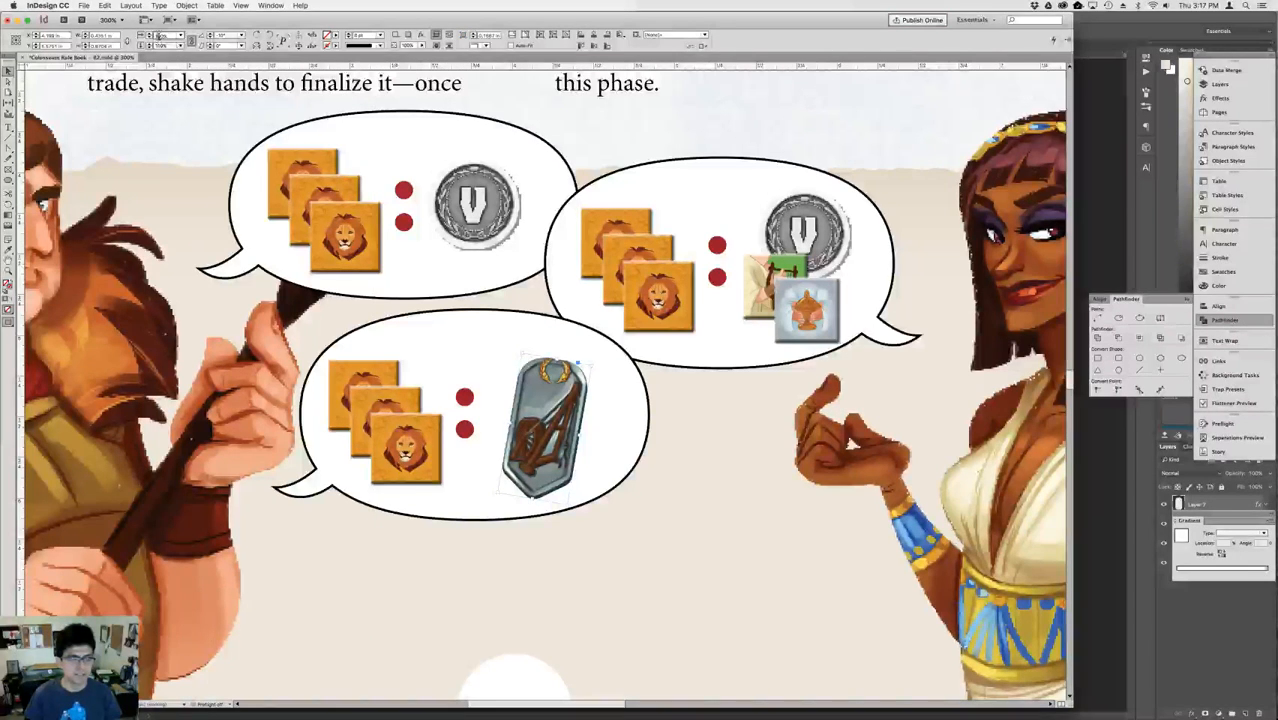
pyautogui.hotkey('shift', 'Up')
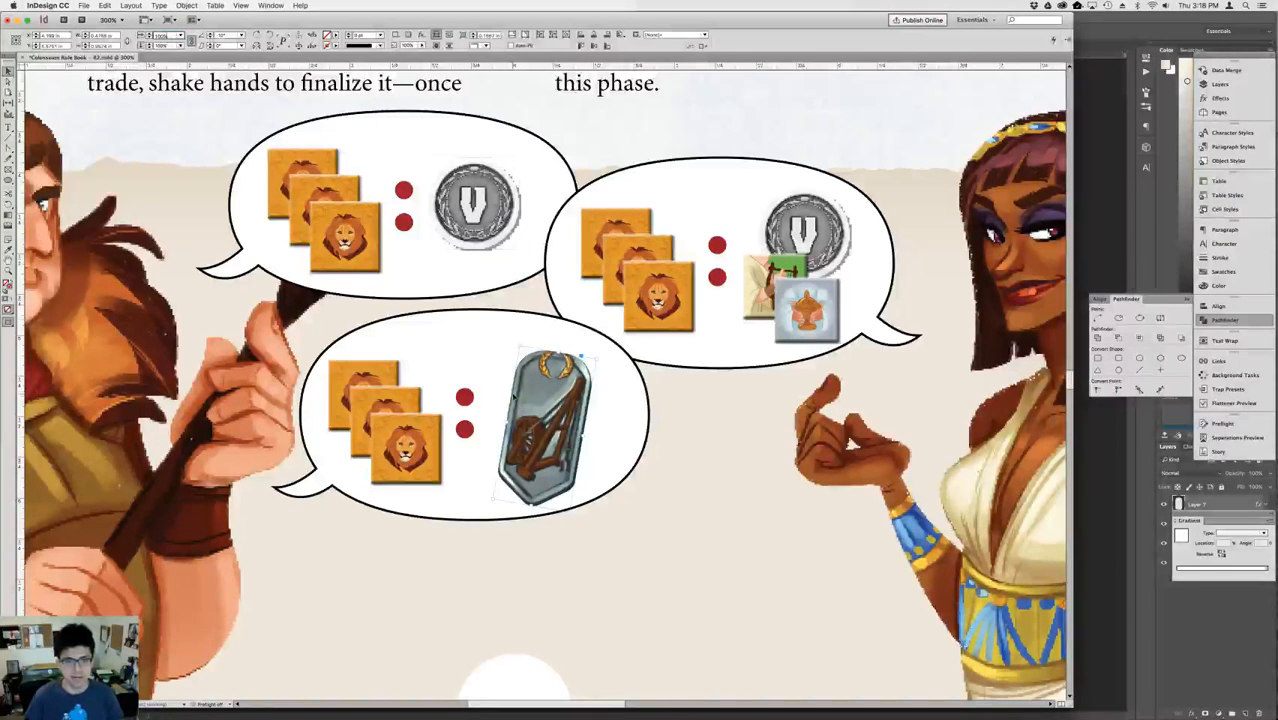
pyautogui.click(530, 403)
pyautogui.hotkey('shift', 'Up')
pyautogui.press('Down')
pyautogui.press('Down')
pyautogui.press('Down')
pyautogui.press('Down')
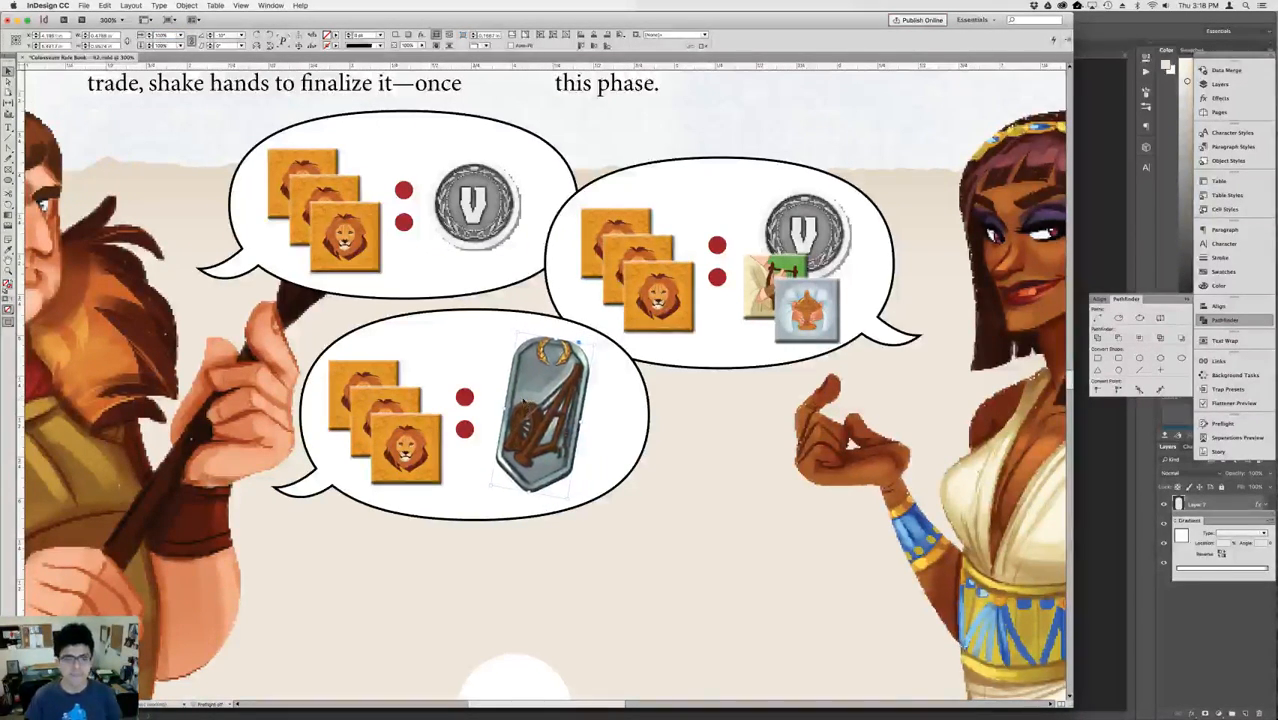
pyautogui.press('Left')
pyautogui.press('Left')
pyautogui.press('Left')
# Duplicate the empty speech bubble and place the copy below the woman's filled bubble, beside the man's lower bubble.
pyautogui.click(637, 423)
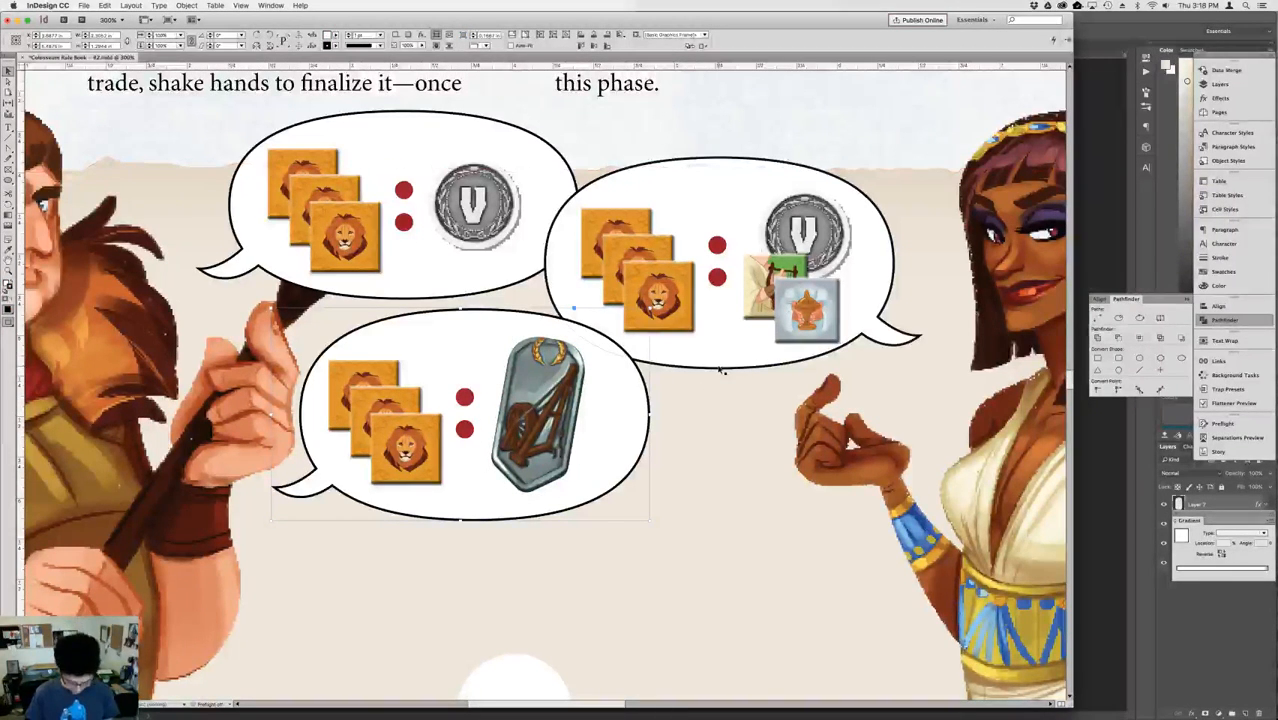
pyautogui.press('super+minus')
pyautogui.press('super+minus')
pyautogui.press('super+minus')
pyautogui.press('super+minus')
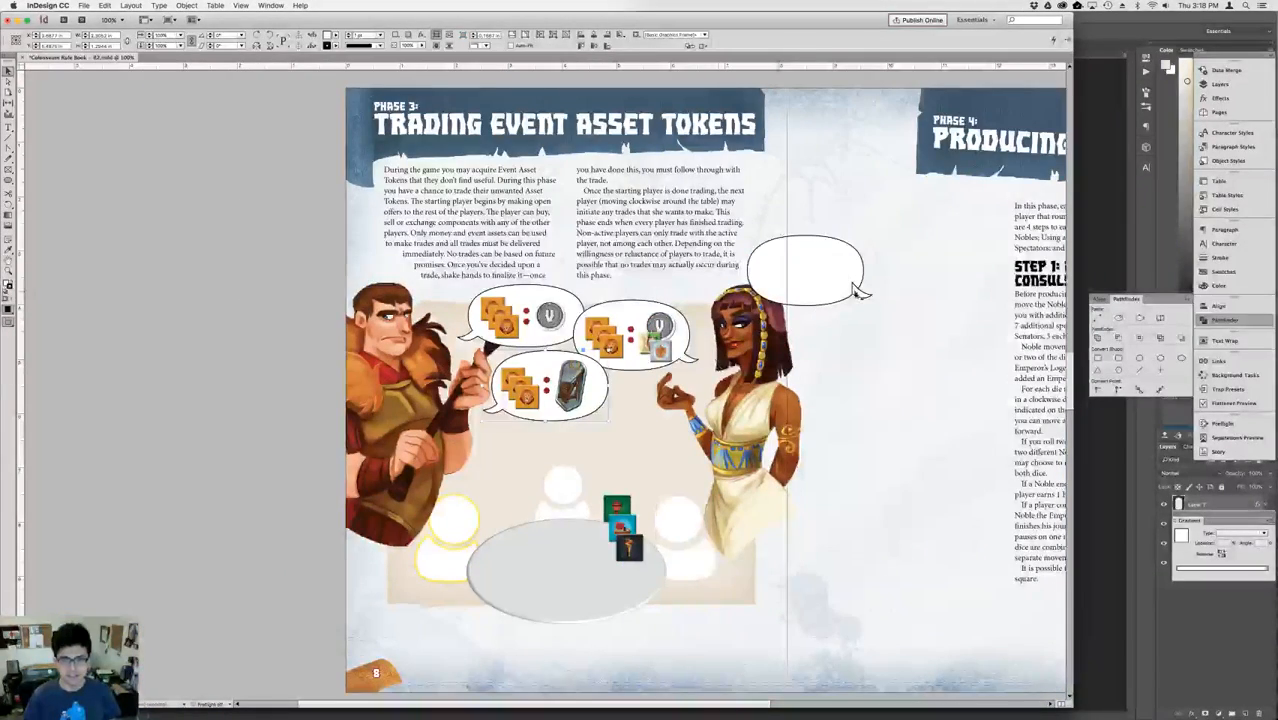
pyautogui.click(835, 282)
pyautogui.click(703, 214)
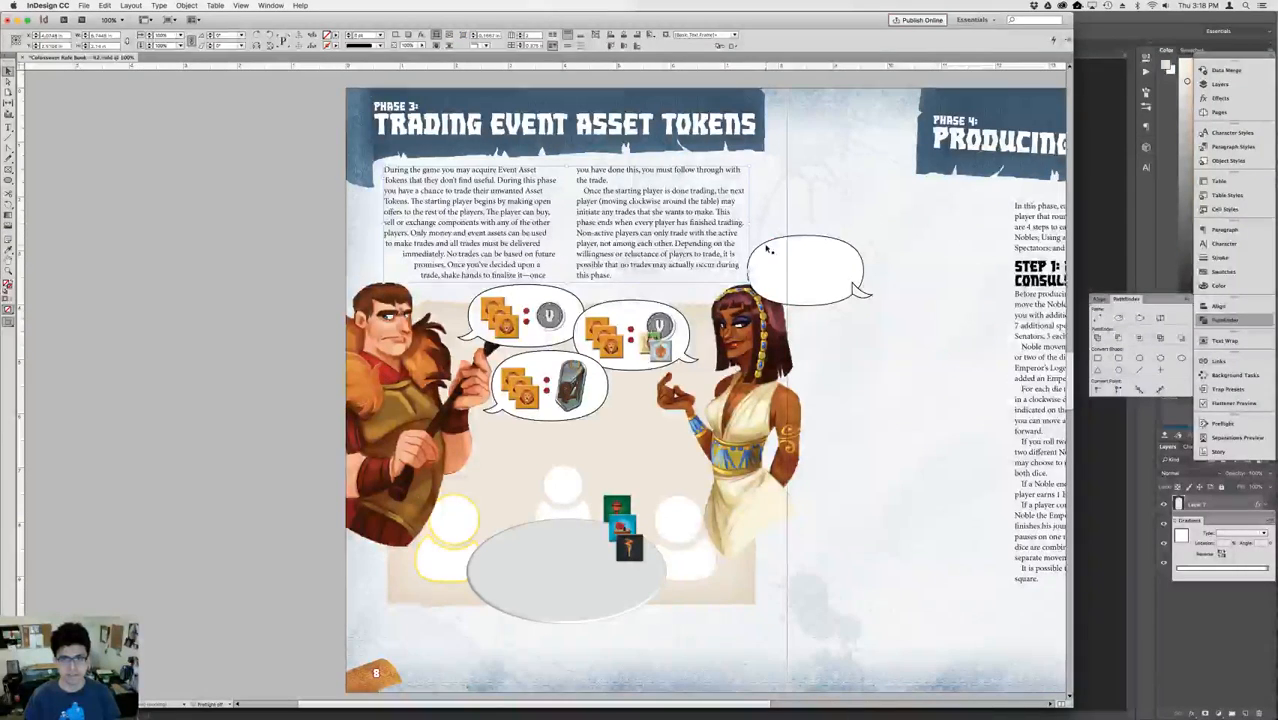
pyautogui.click(790, 278)
pyautogui.moveTo(794, 283); pyautogui.dragTo(643, 420)
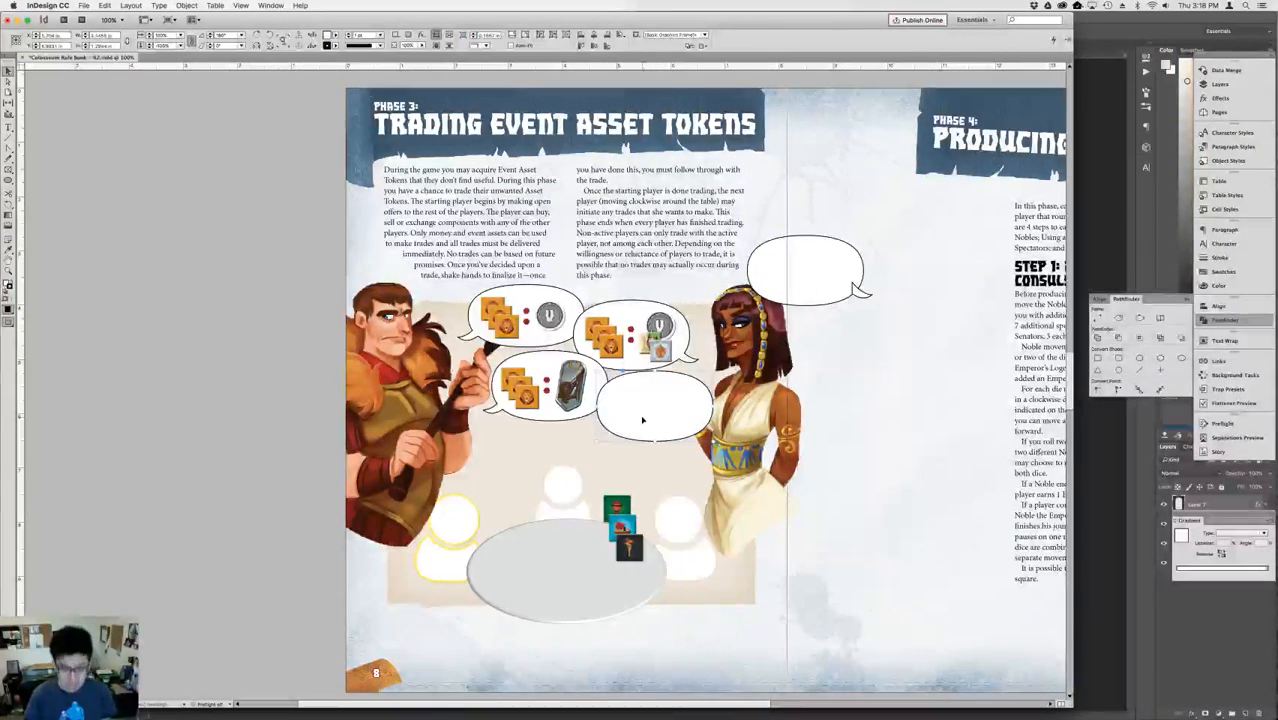
# Narrow the copied bubble's oval to just over half its width and unite it with its tail near the woman's hand.
pyautogui.moveTo(704, 440); pyautogui.dragTo(663, 421)
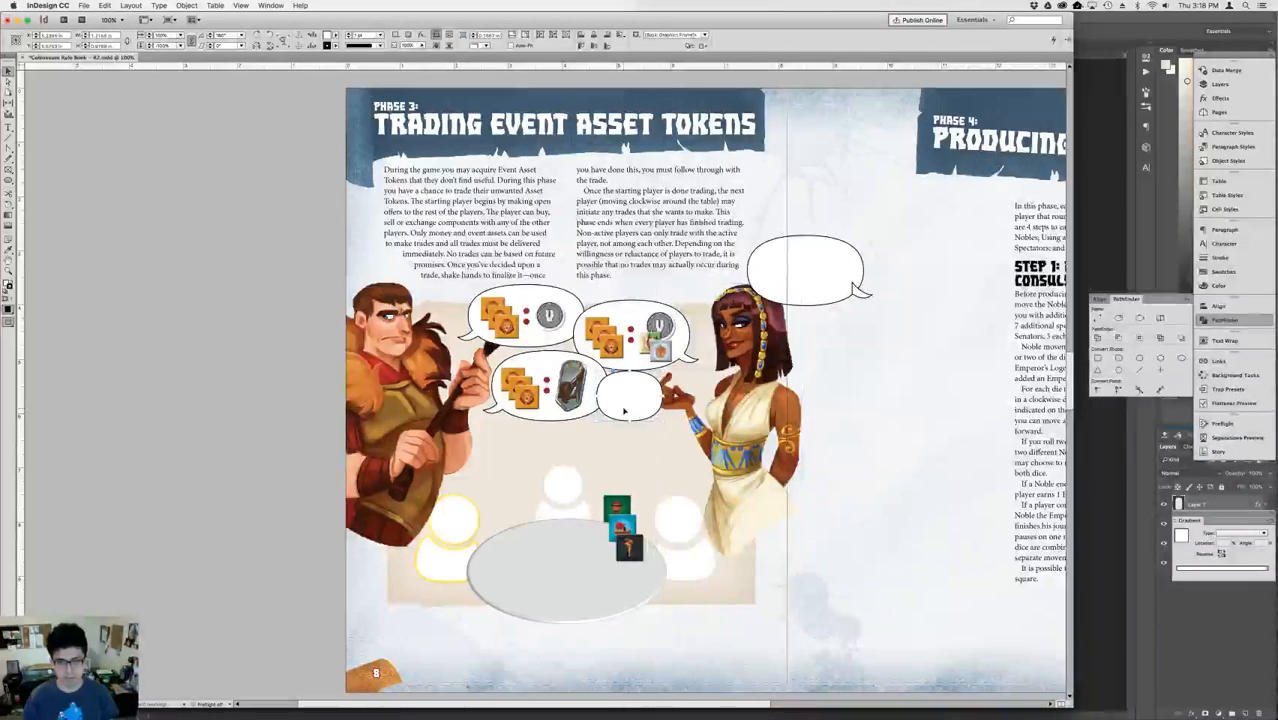
pyautogui.hotkey('shift', 'Down')
pyautogui.press('Down')
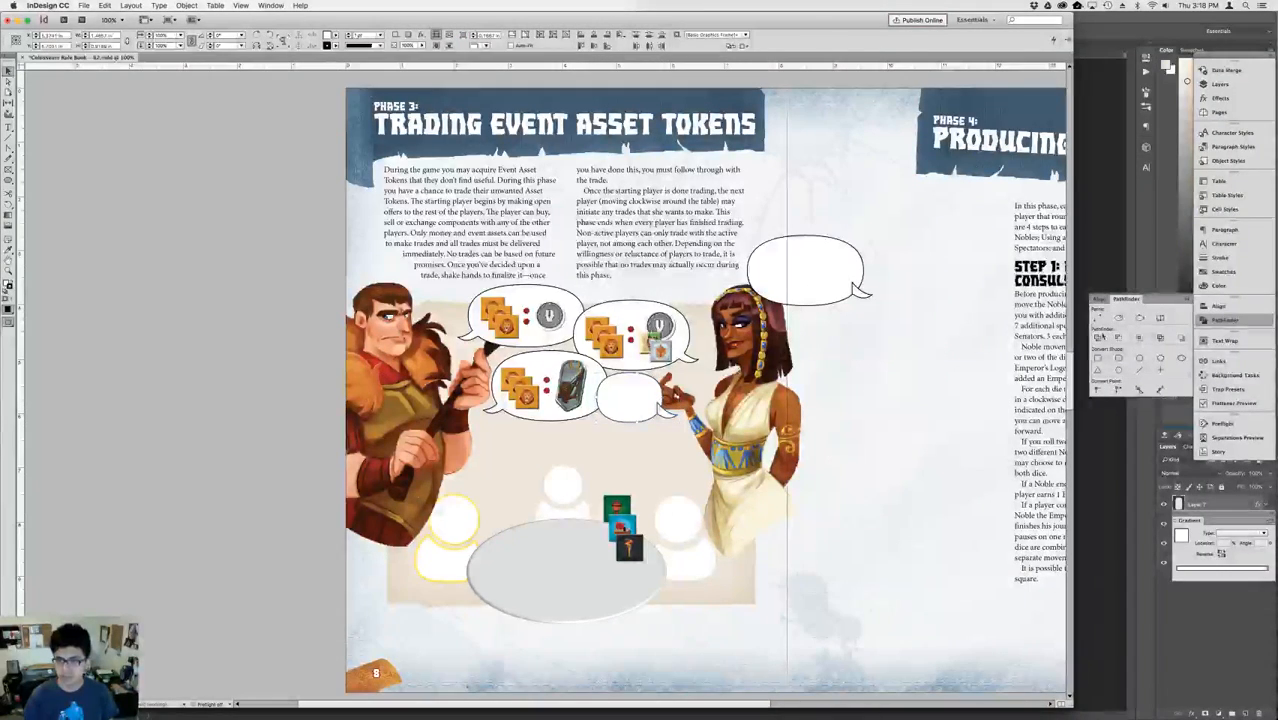
pyautogui.click(1098, 338)
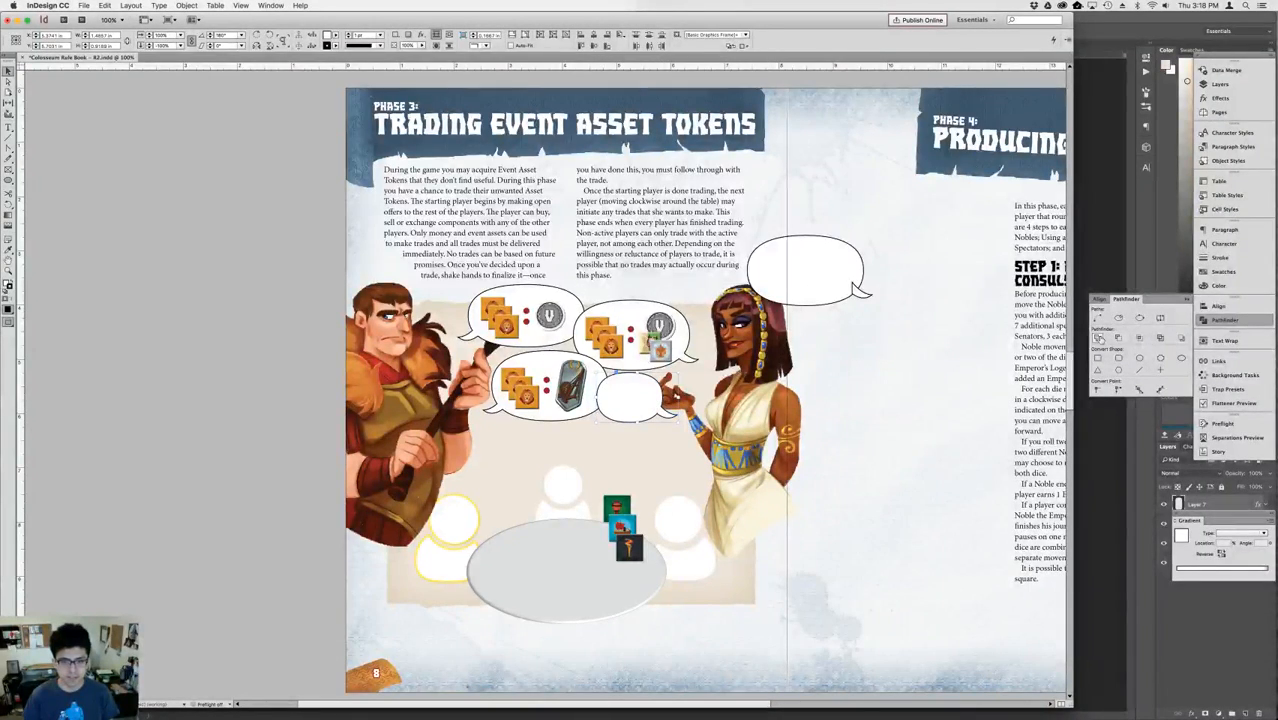
pyautogui.click(822, 383)
# Draw a text frame inside the woman's new small bubble.
pyautogui.press('super+equal')
pyautogui.press('super+equal')
pyautogui.press('super+equal')
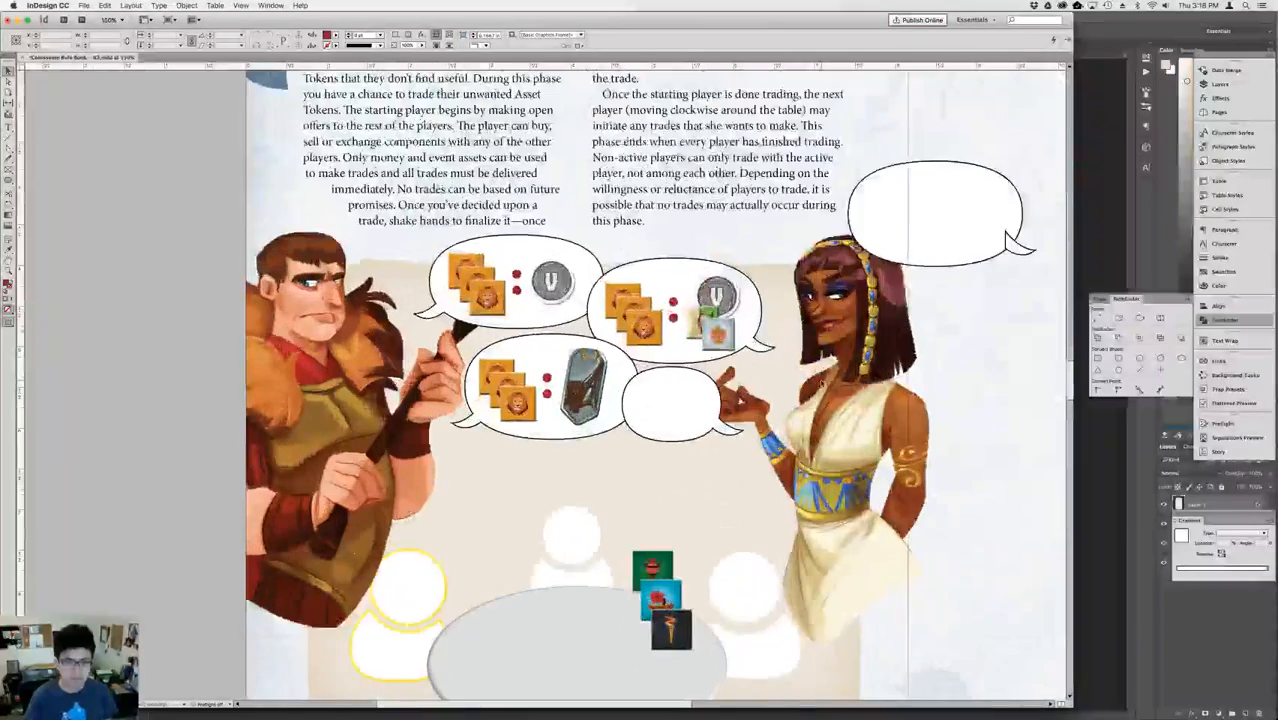
pyautogui.press('super+equal')
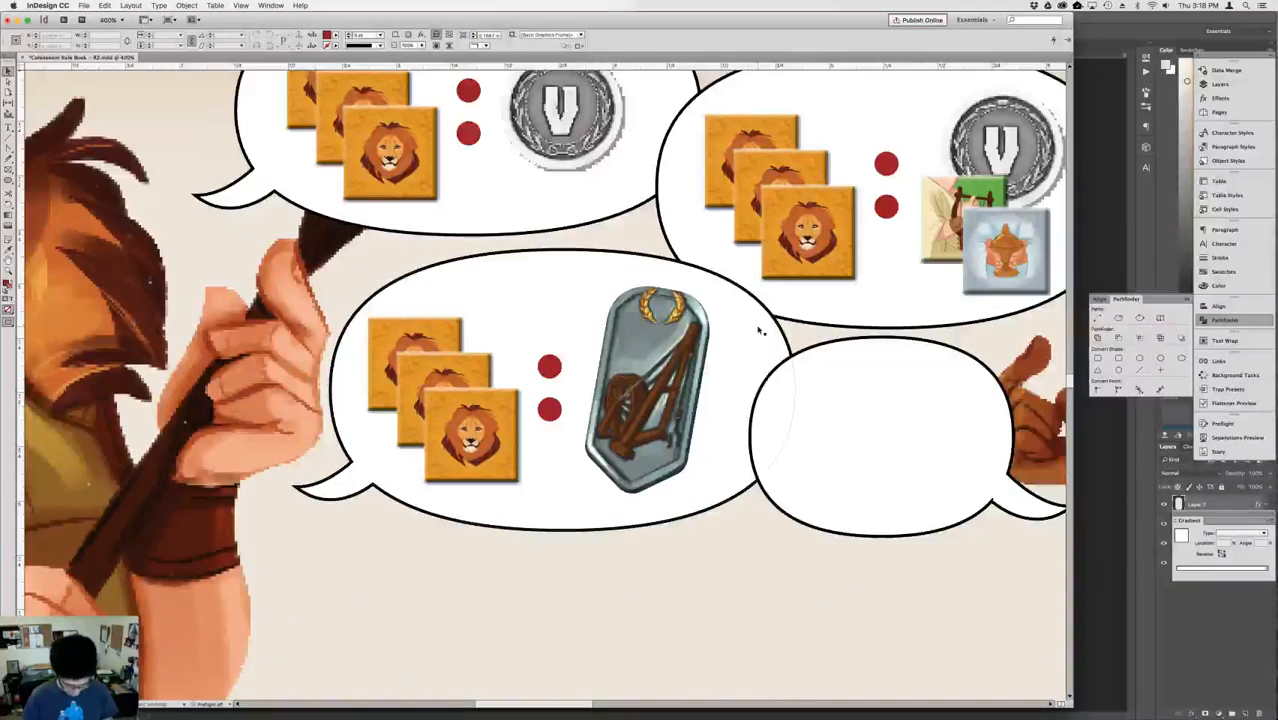
pyautogui.press('t')
pyautogui.moveTo(802, 402); pyautogui.dragTo(1020, 566)
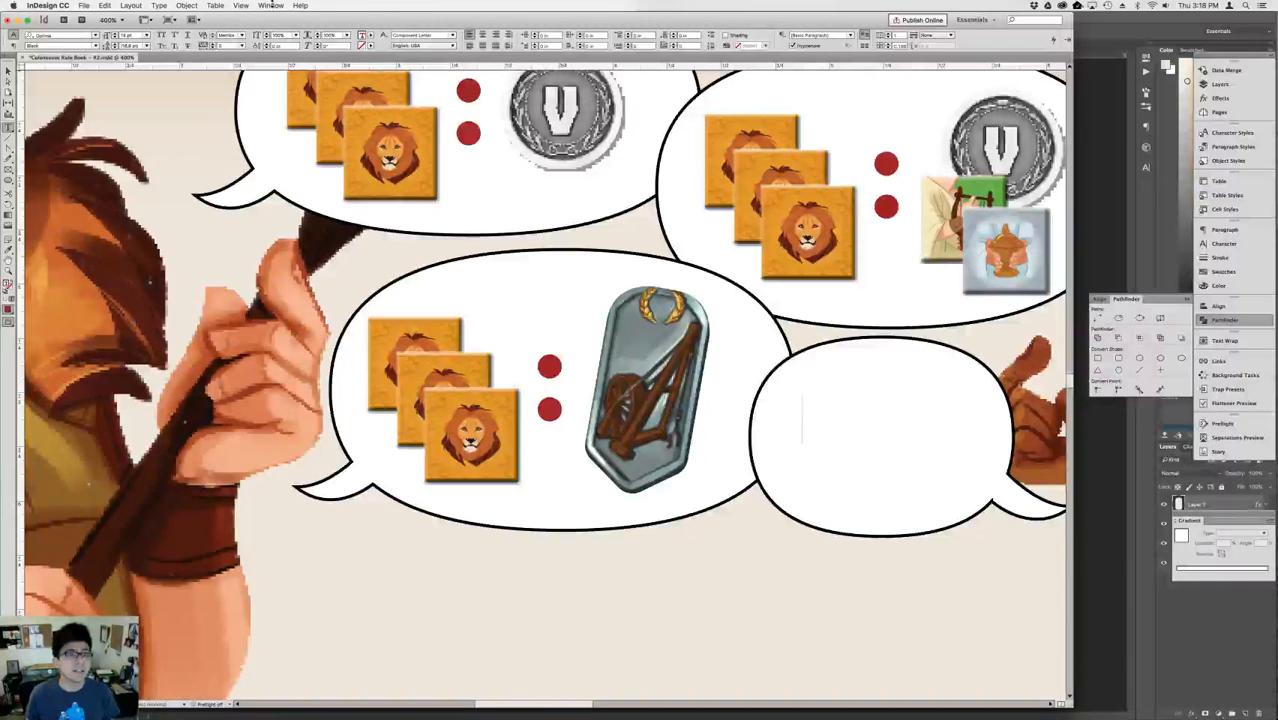
# Try the Antigrav BB and Antique Olive fonts in Glyphs for the new text frame, and close Glyphs.
pyautogui.click(272, 6)
pyautogui.moveTo(163, 6)
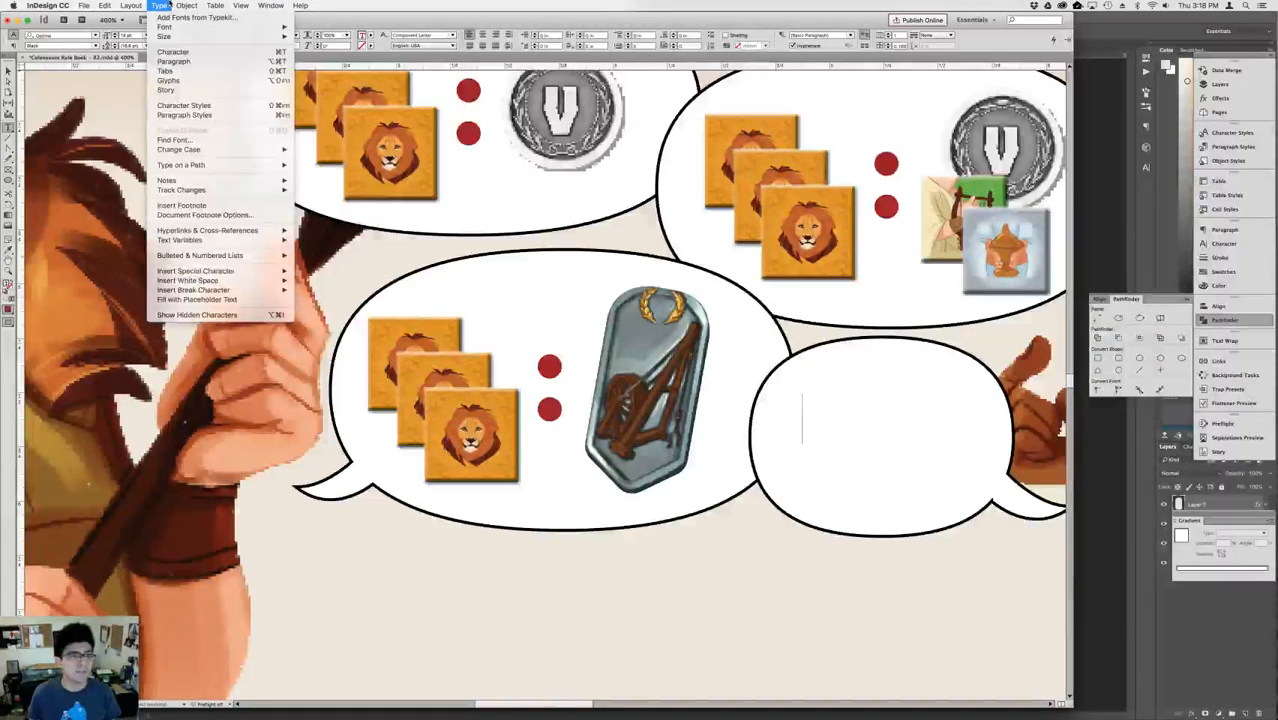
pyautogui.click(193, 84)
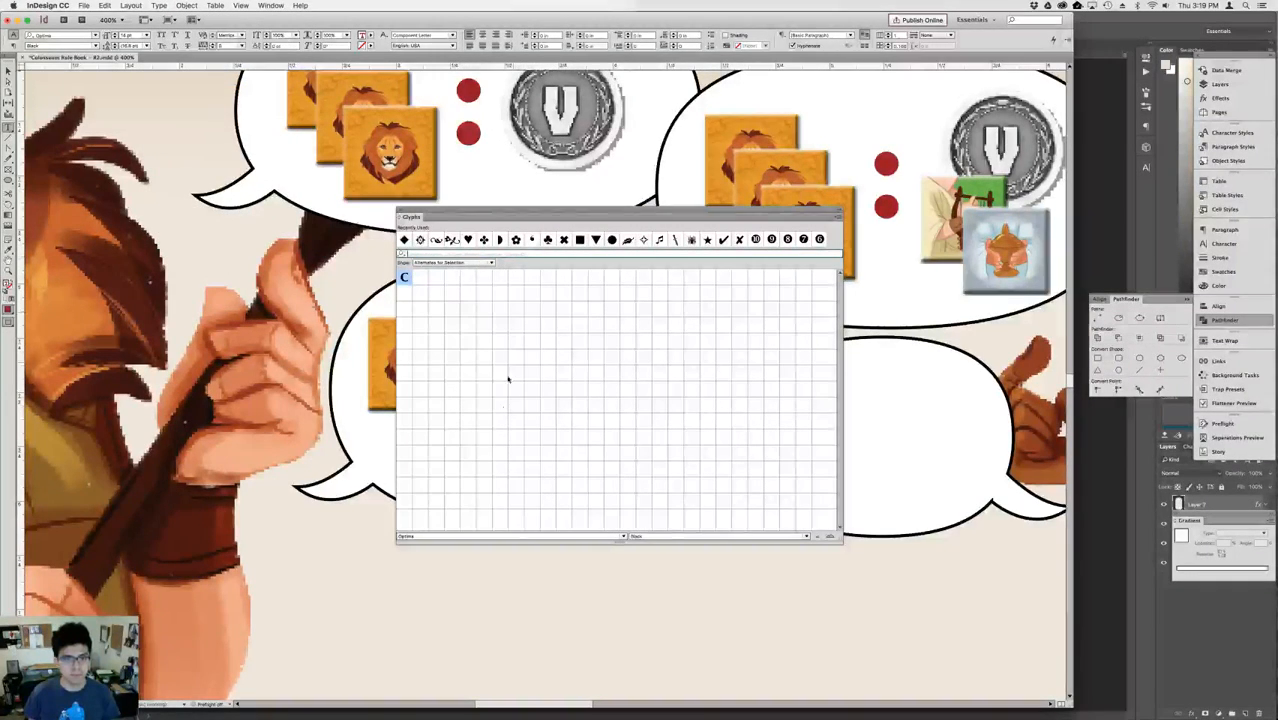
pyautogui.click(624, 537)
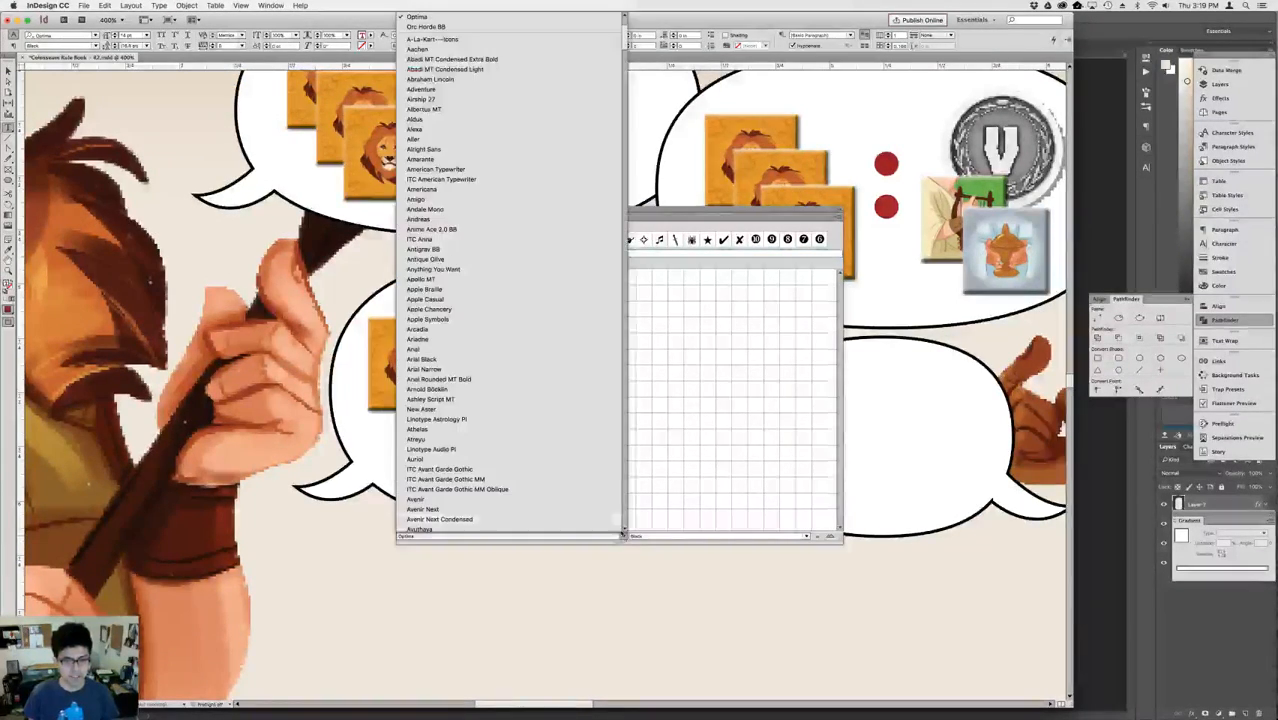
pyautogui.click(504, 252)
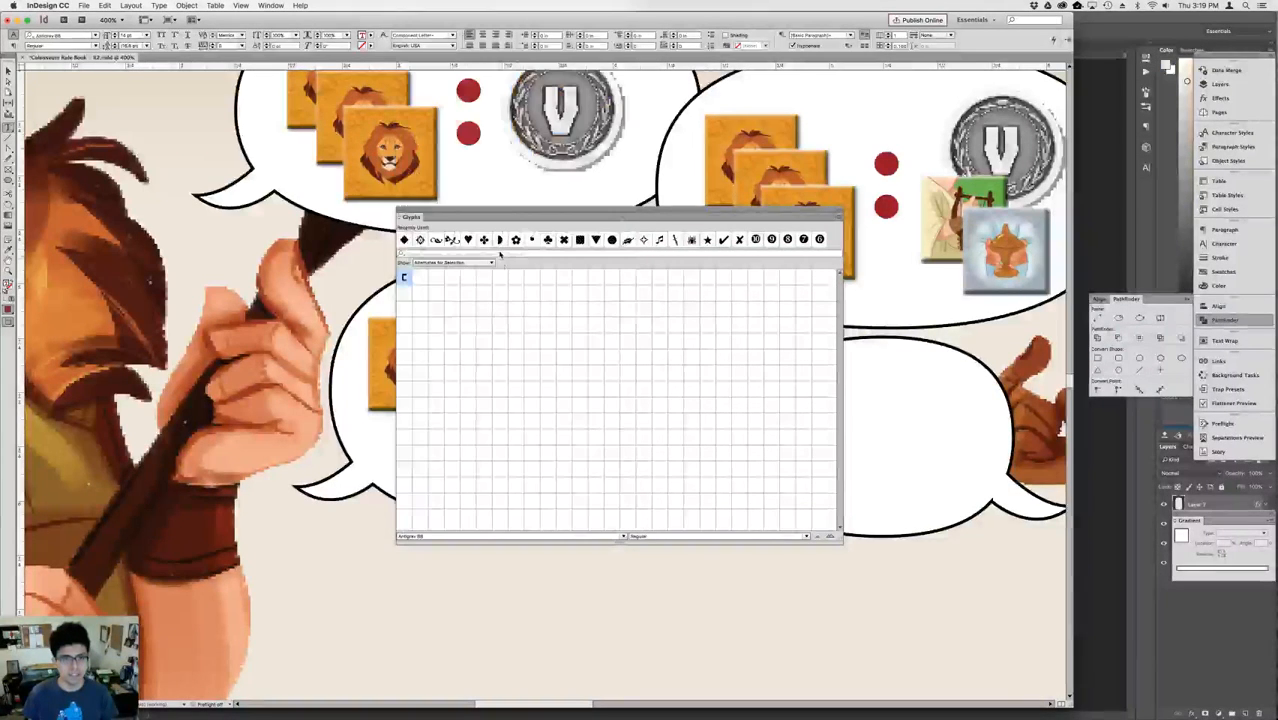
pyautogui.click(622, 537)
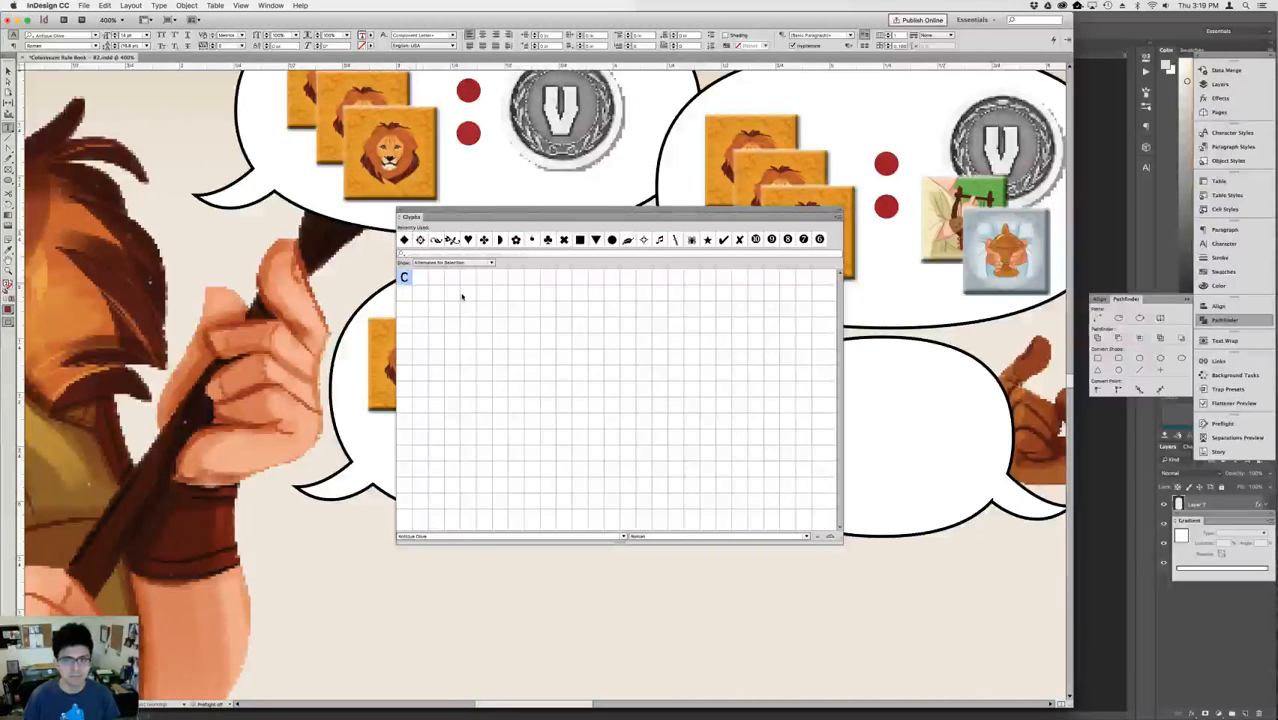
pyautogui.press('Escape')
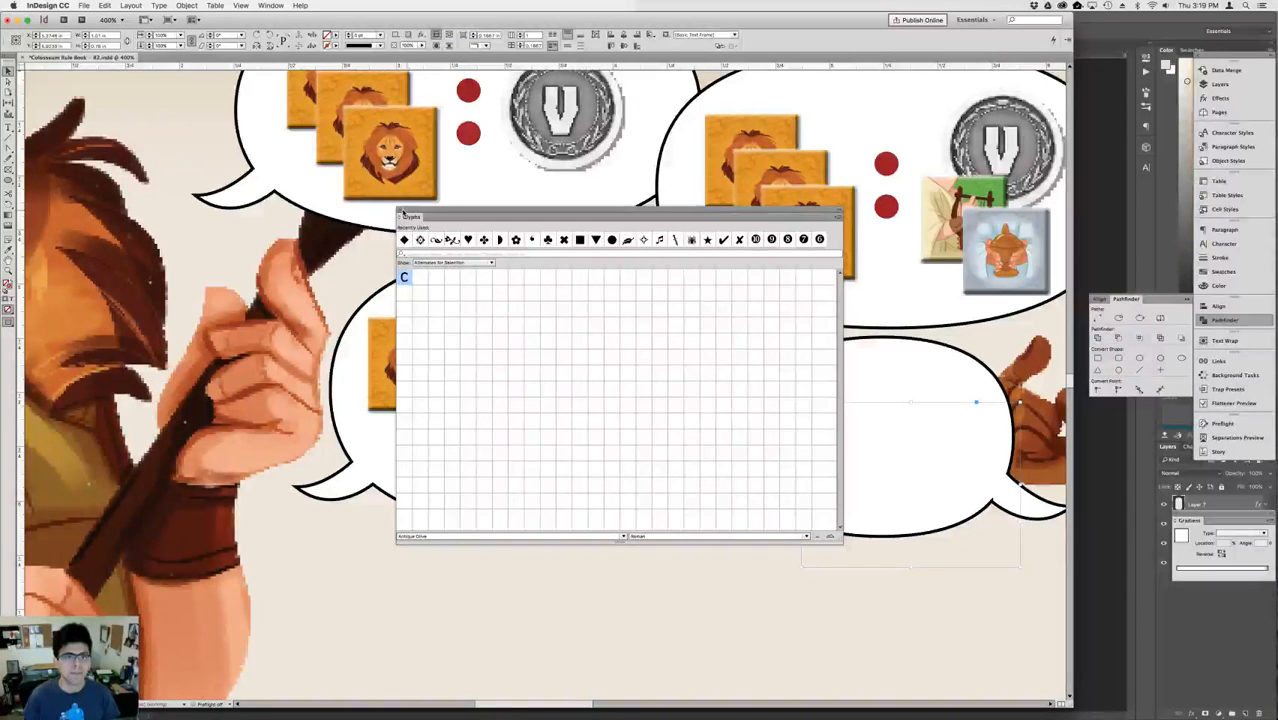
pyautogui.click(400, 216)
pyautogui.click(810, 469)
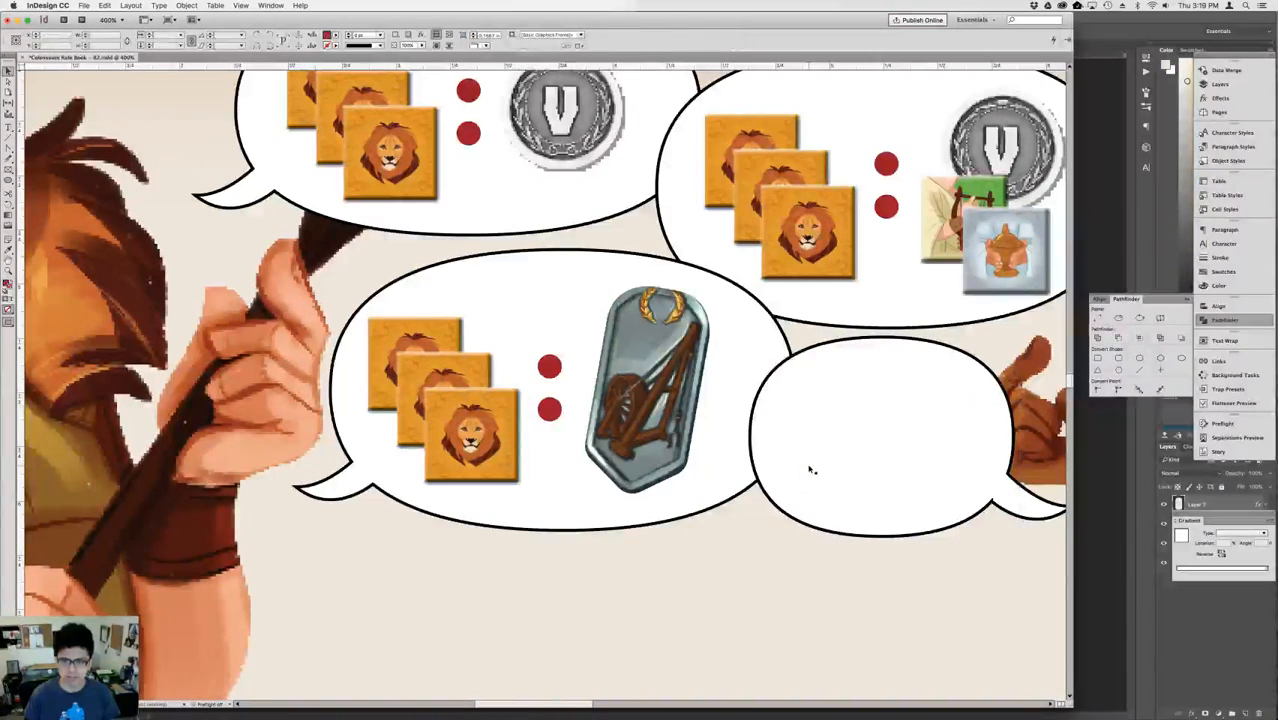
# Try the Ashley Script MT font in Glyphs and close Glyphs.
pyautogui.click(159, 5)
pyautogui.click(201, 79)
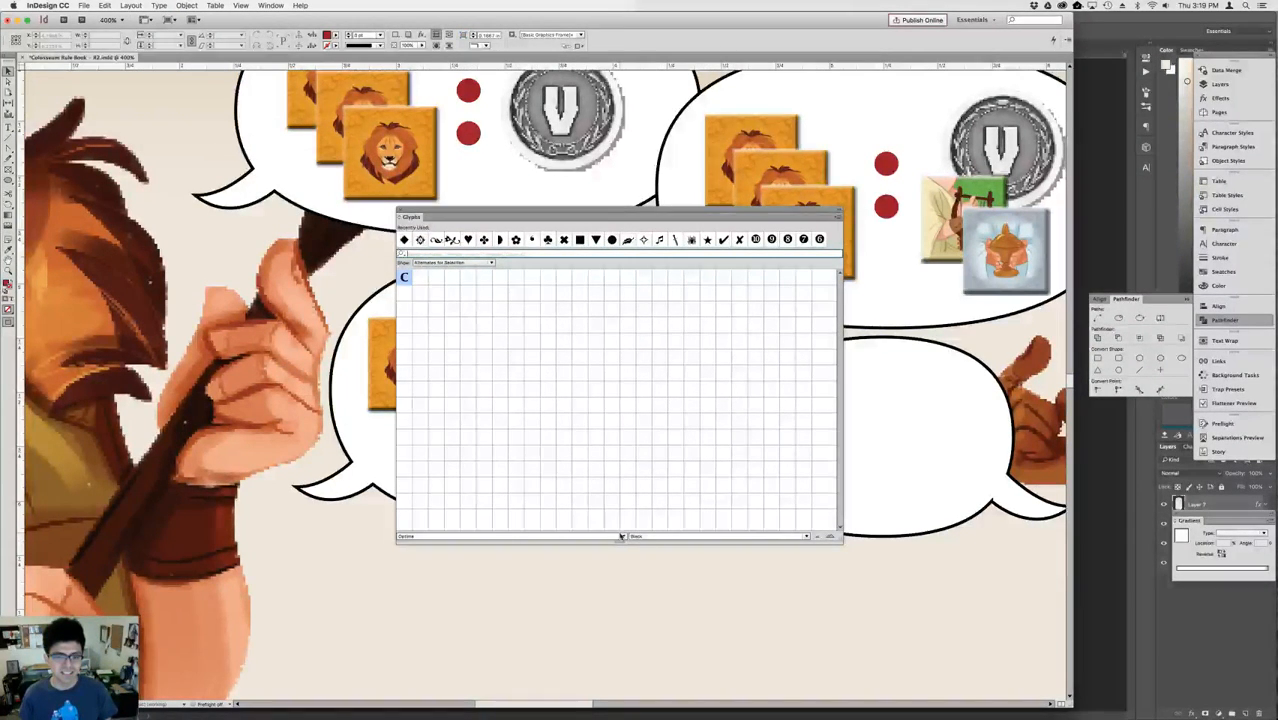
pyautogui.click(623, 536)
pyautogui.click(527, 400)
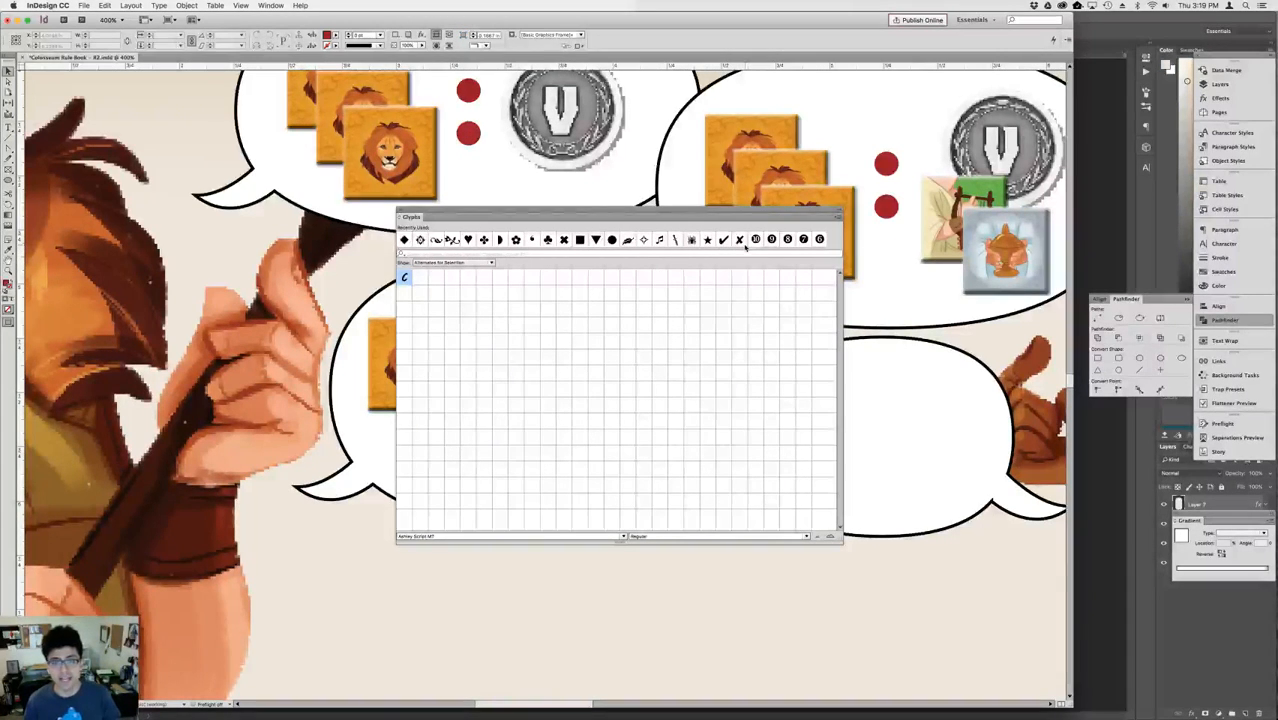
pyautogui.click(400, 216)
# Draw a new text frame inside the woman's small bubble and insert a check mark from the recently used glyphs.
pyautogui.click(869, 459)
pyautogui.press('t')
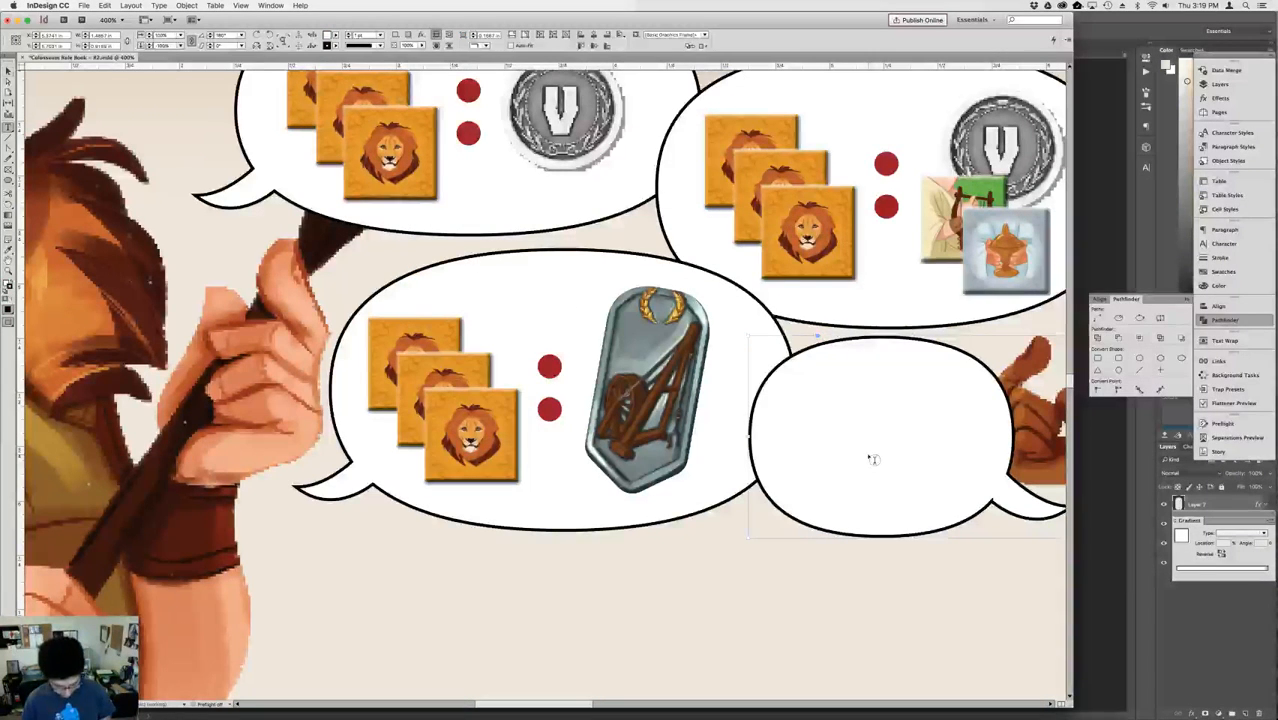
pyautogui.moveTo(831, 409); pyautogui.dragTo(979, 512)
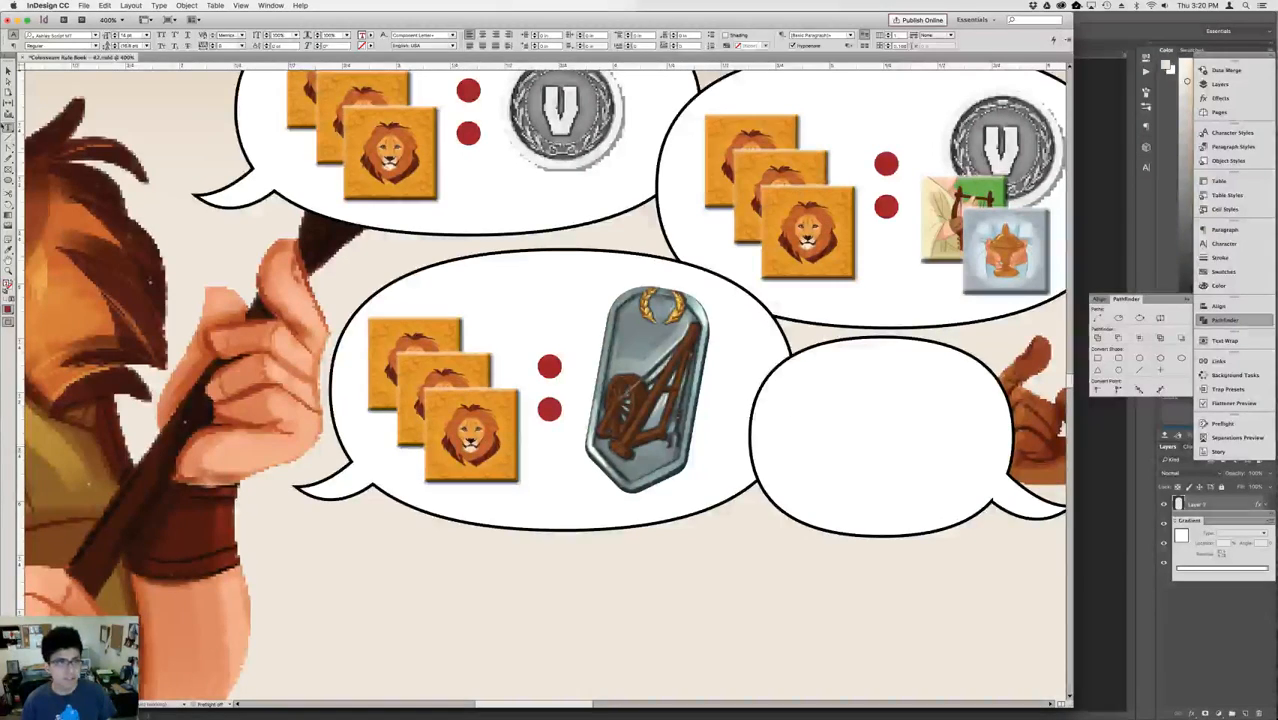
pyautogui.click(162, 5)
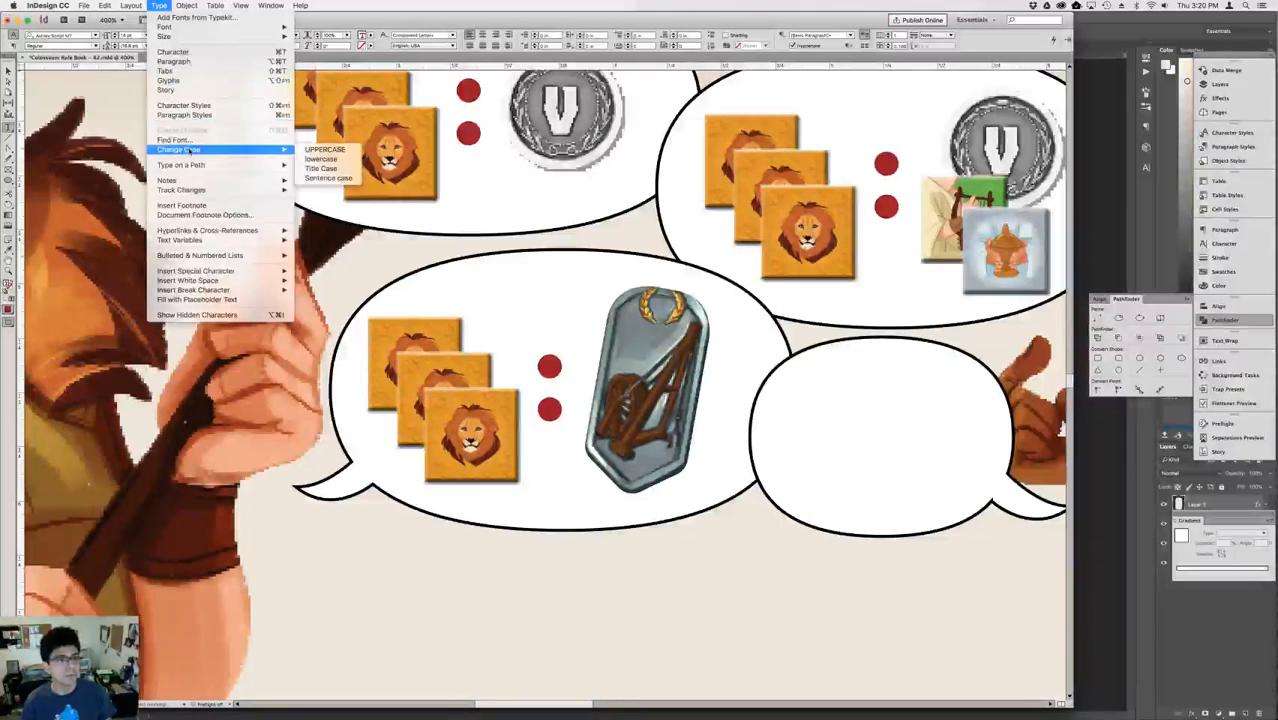
pyautogui.click(185, 82)
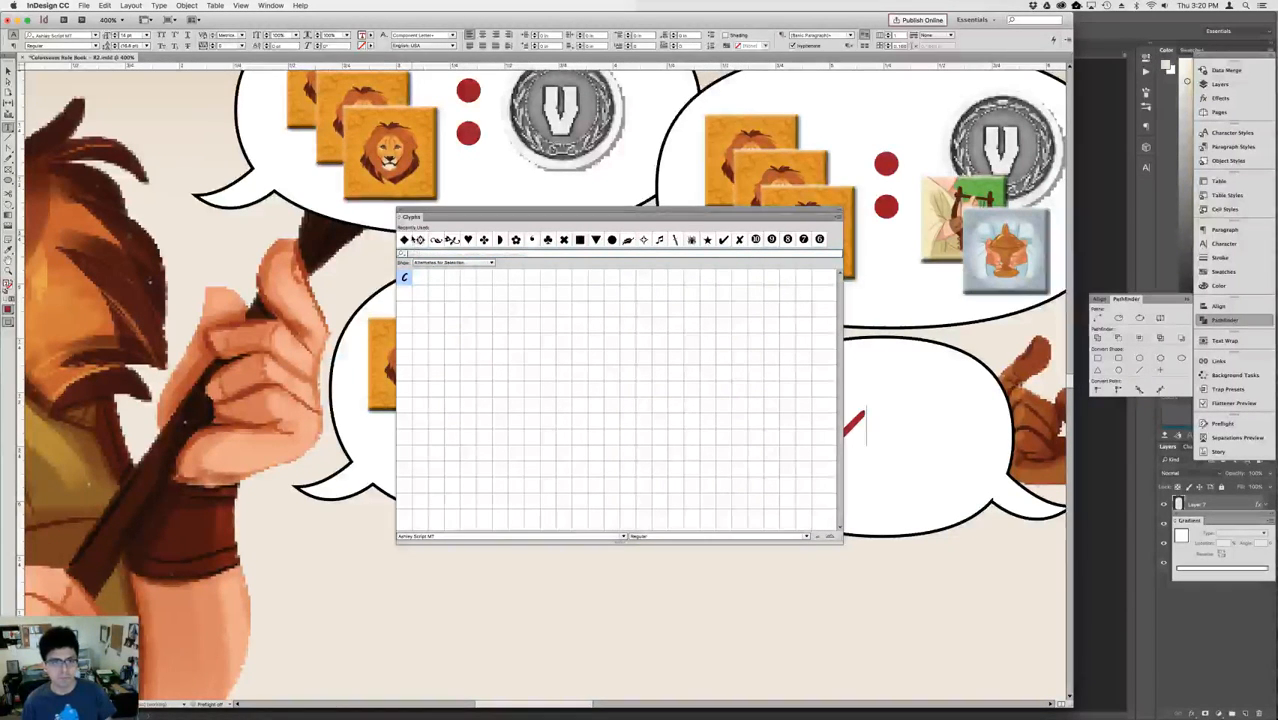
pyautogui.click(401, 216)
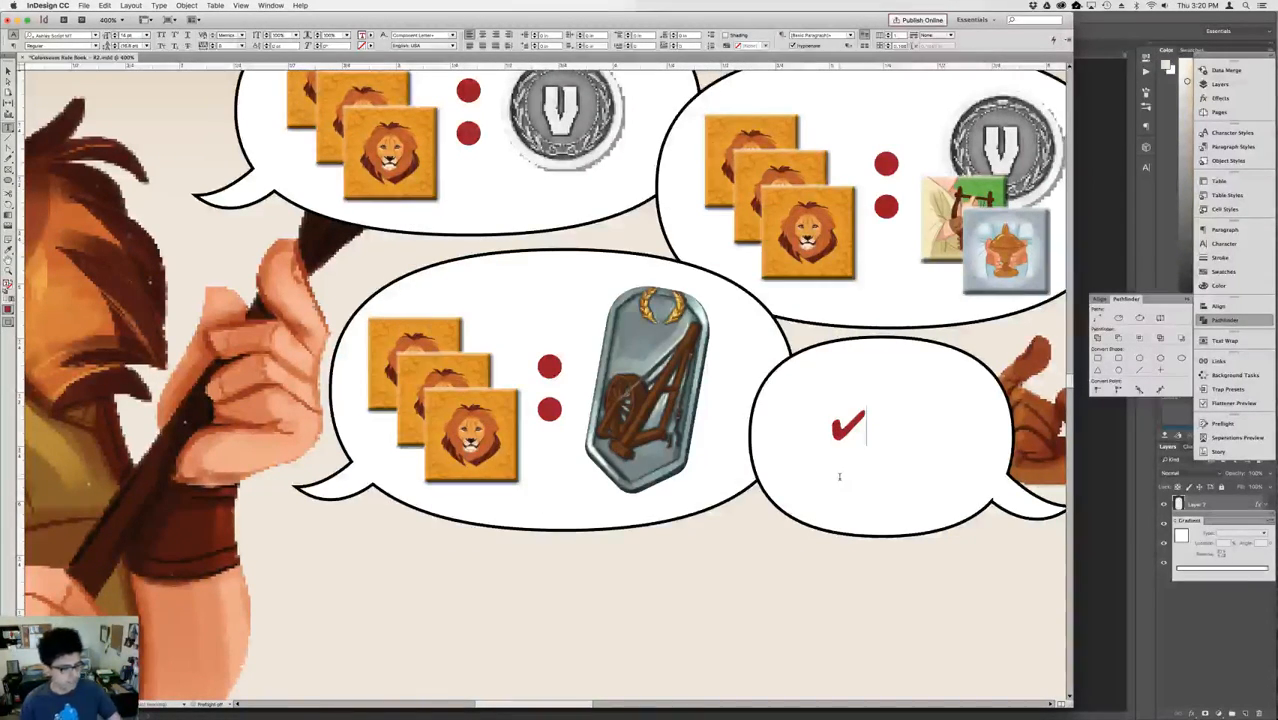
# Try the Arial font on the check mark and undo the font change.
pyautogui.doubleClick(837, 475)
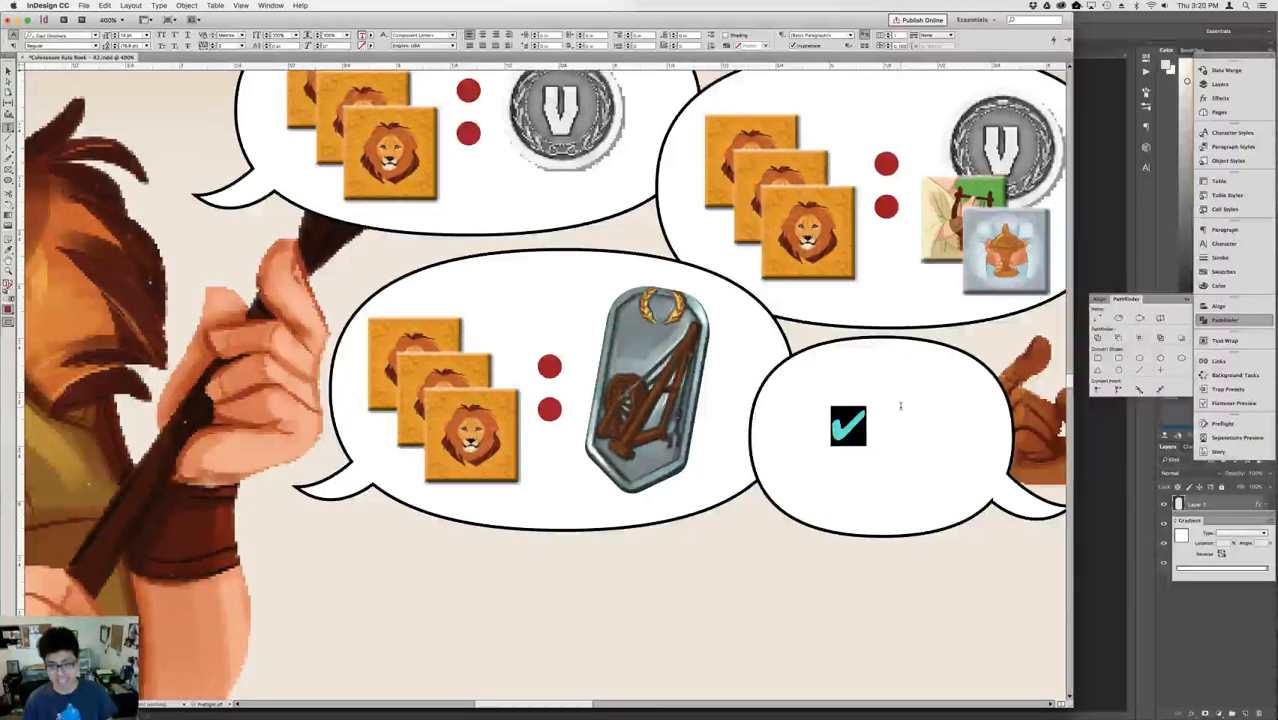
pyautogui.doubleClick(836, 412)
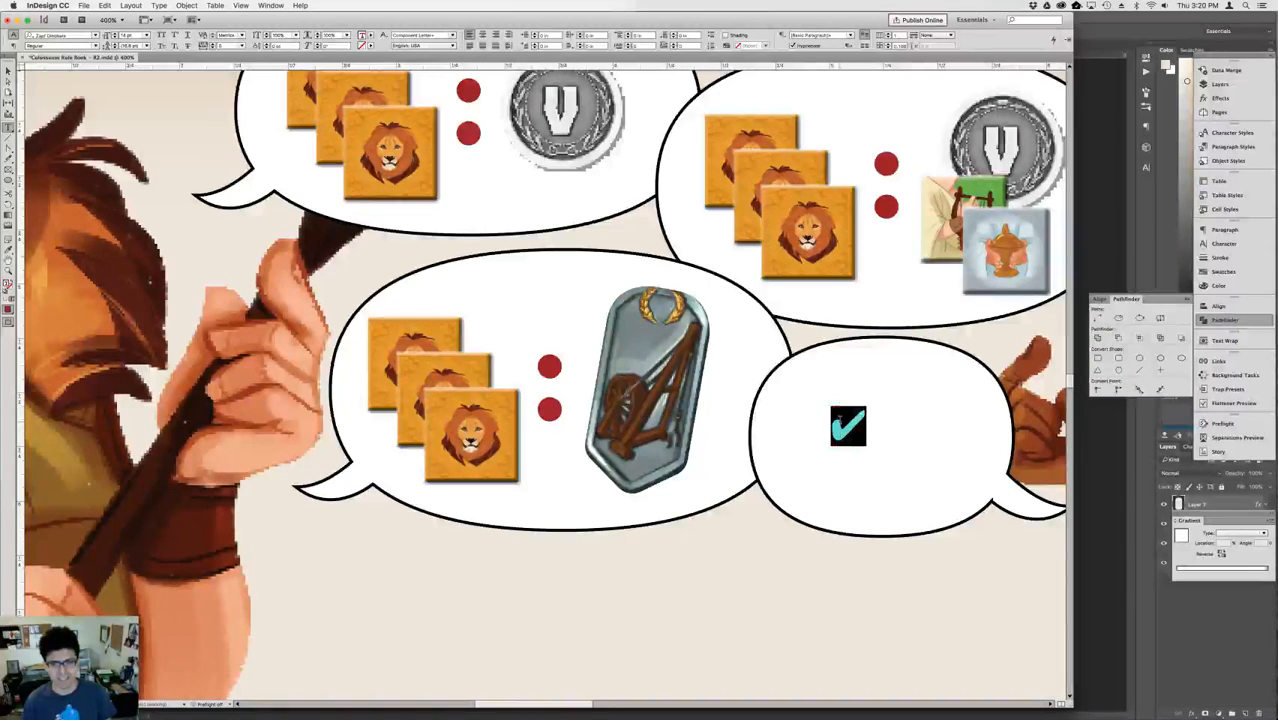
pyautogui.press('Right')
pyautogui.write('s')
pyautogui.press('BackSpace')
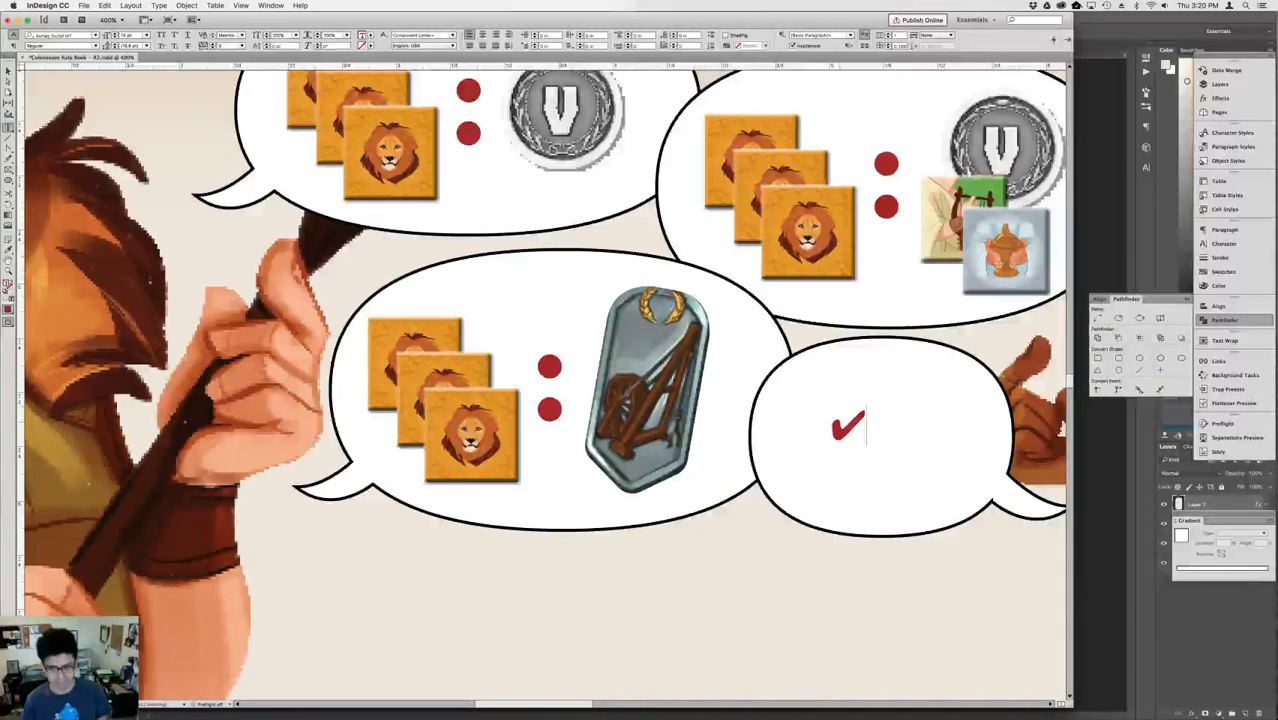
pyautogui.hotkey('shift', 'Left')
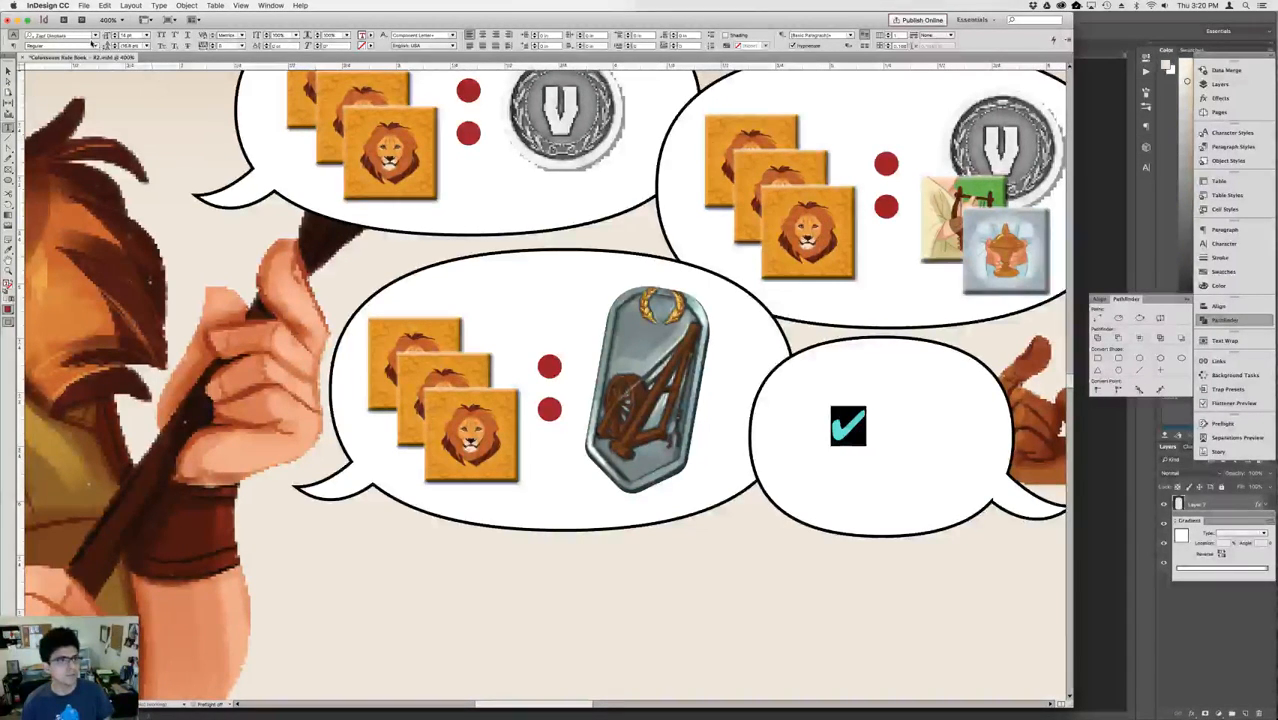
pyautogui.click(83, 38)
pyautogui.write('Arial')
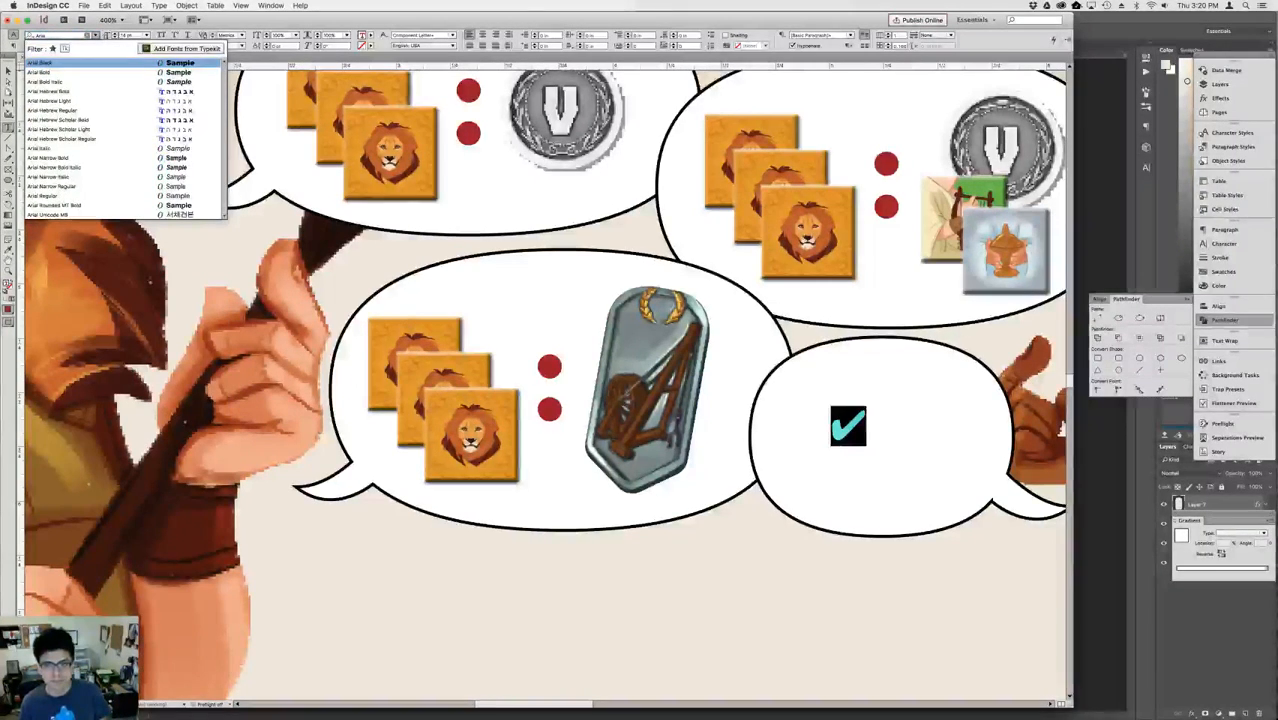
pyautogui.press('Return')
pyautogui.press('super+z')
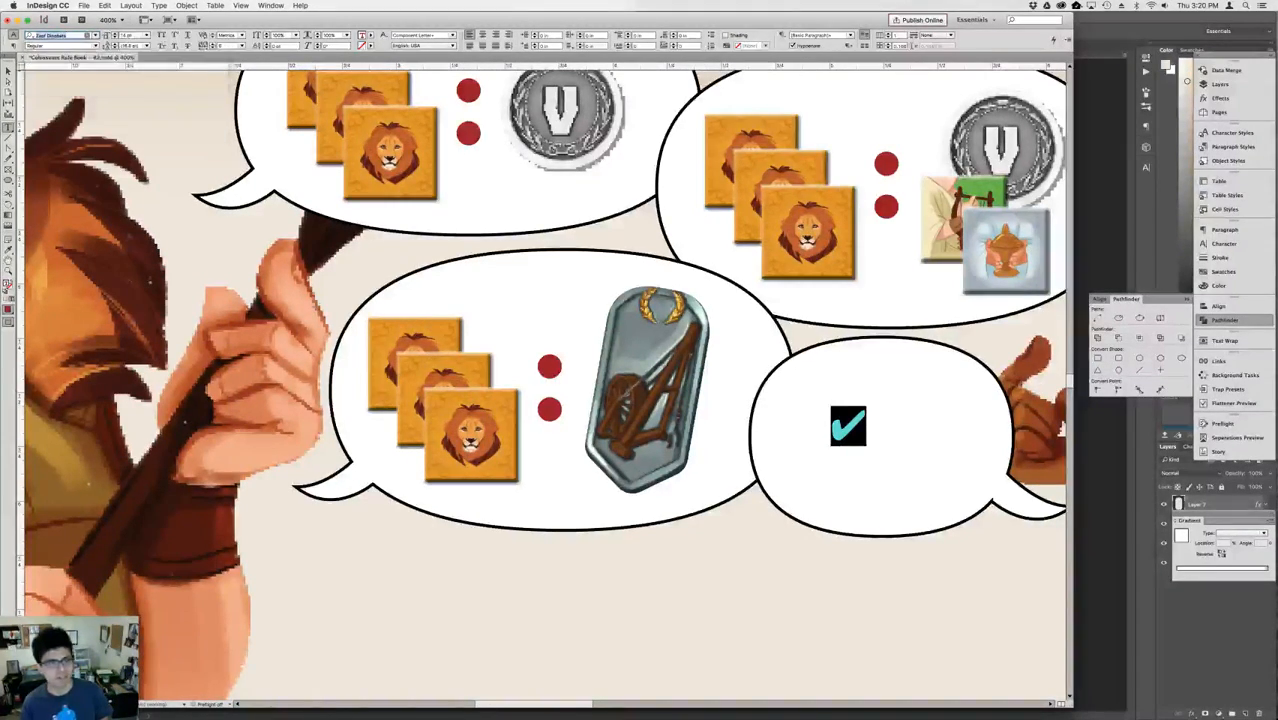
# Enlarge the check mark's font size to just over double and undo the stray character that replaces it.
pyautogui.doubleClick(849, 444)
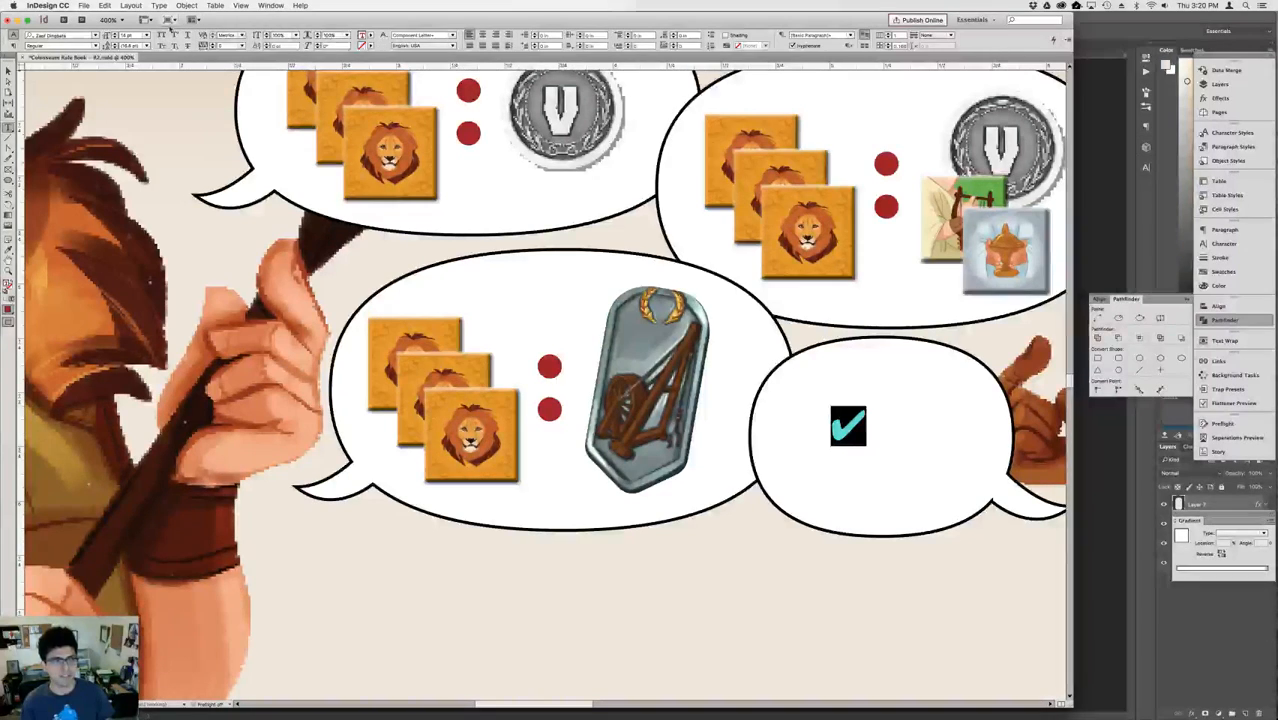
pyautogui.hotkey('shift', 'Up')
pyautogui.hotkey('shift', 'Up')
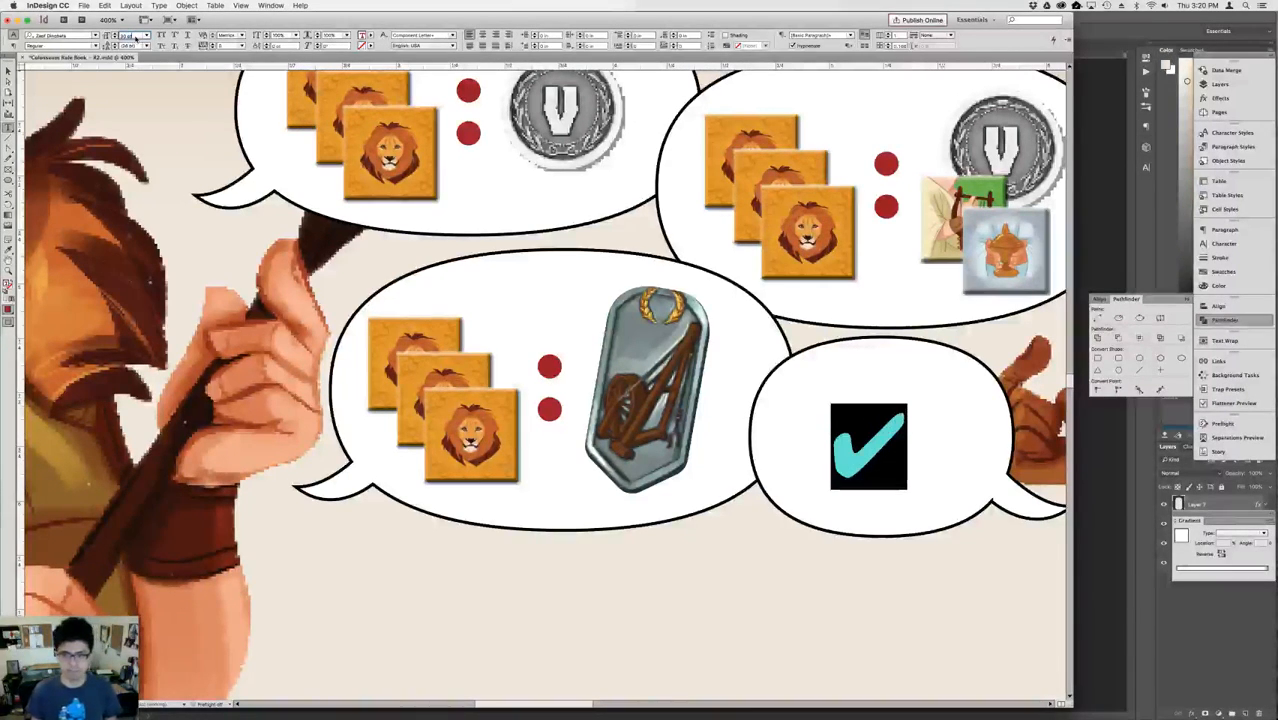
pyautogui.press('Return')
pyautogui.write('`')
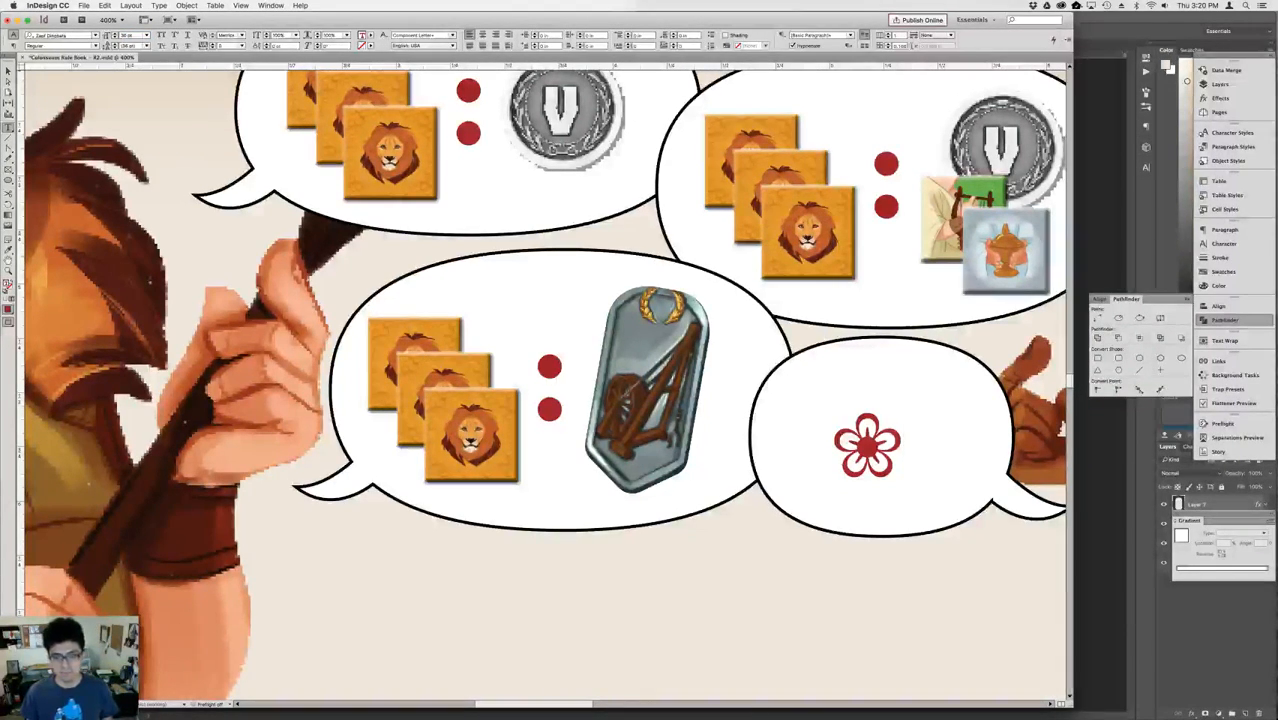
pyautogui.press('super+z')
pyautogui.press('Escape')
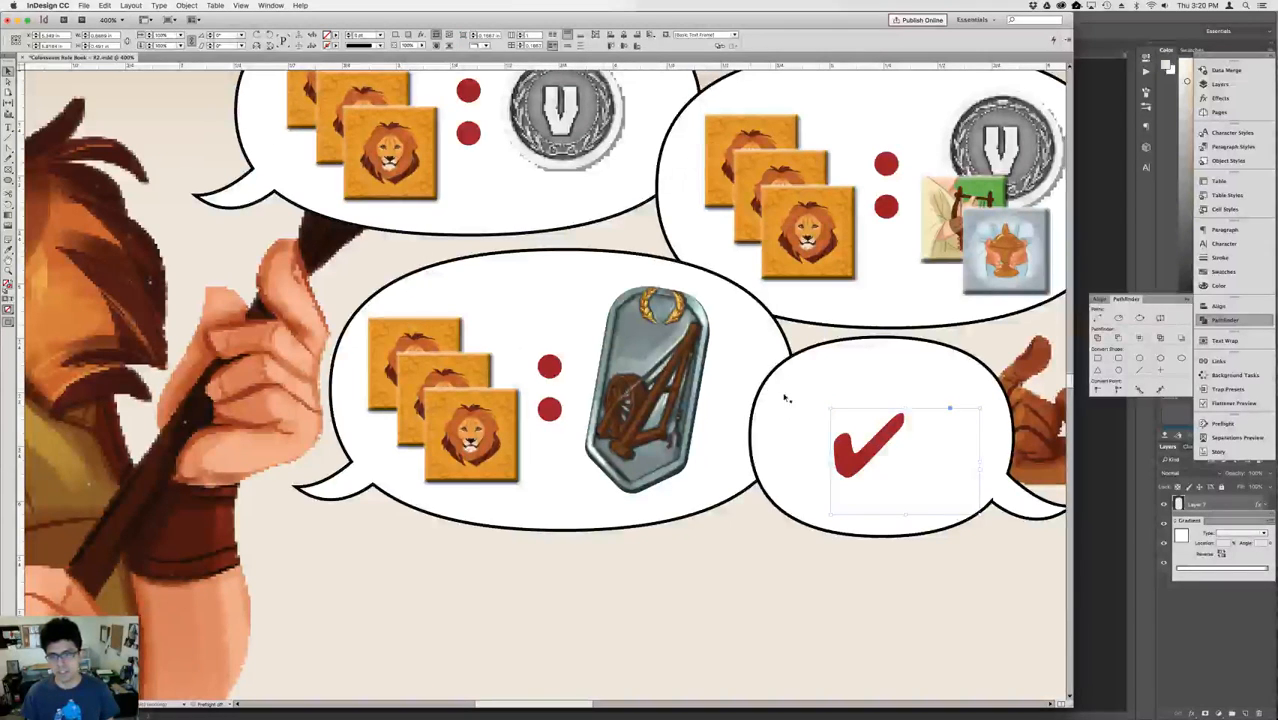
# Move the check mark's text frame so the mark sits in the middle of the small bubble.
pyautogui.moveTo(886, 449); pyautogui.dragTo(897, 437)
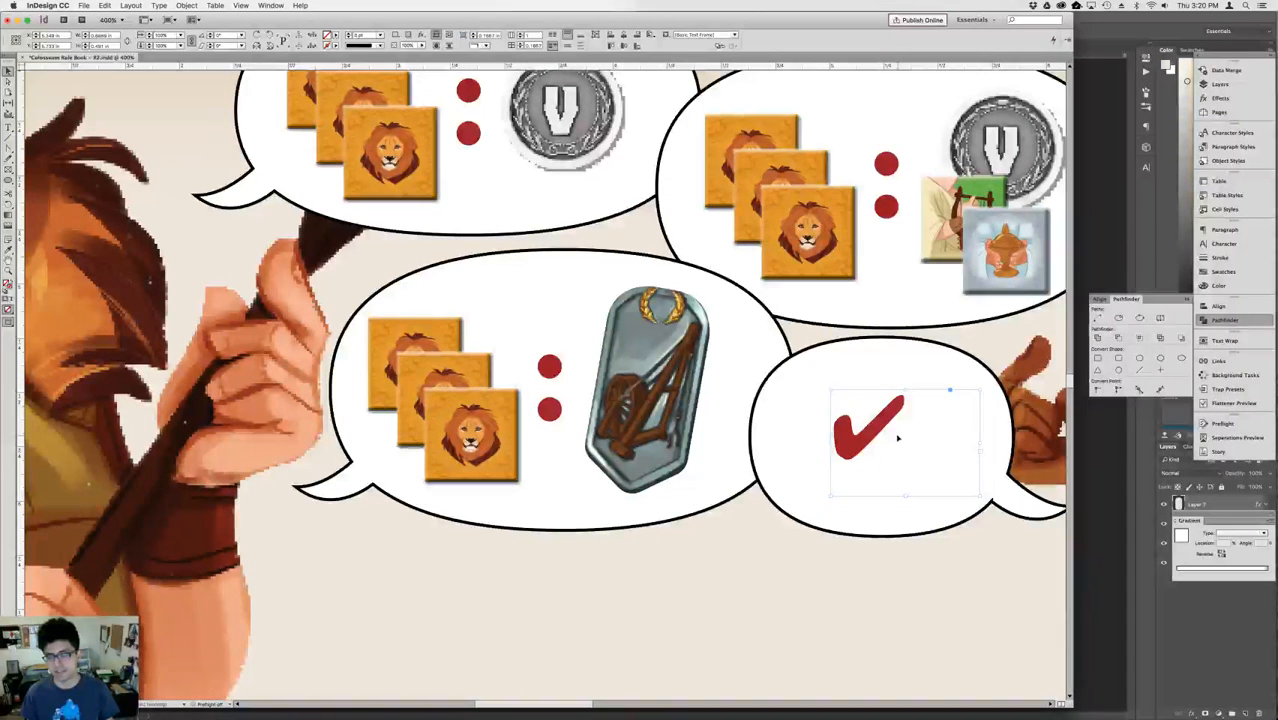
pyautogui.doubleClick(897, 433)
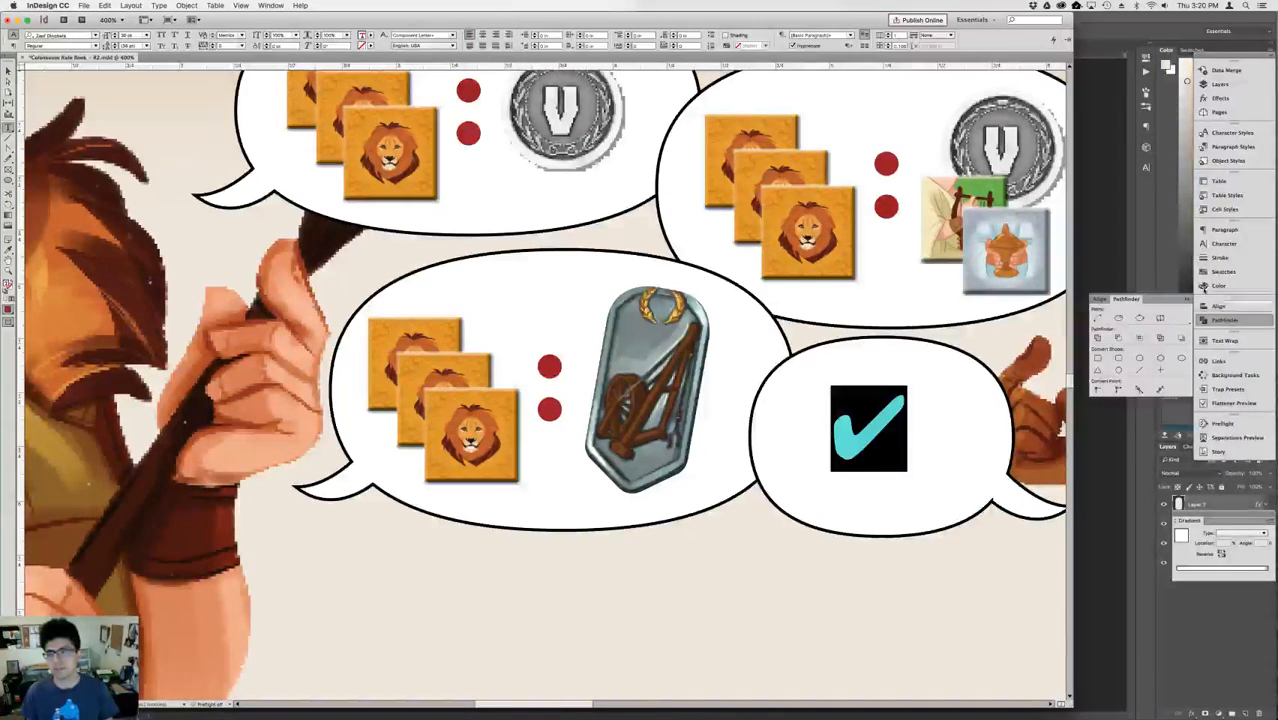
pyautogui.press('Escape')
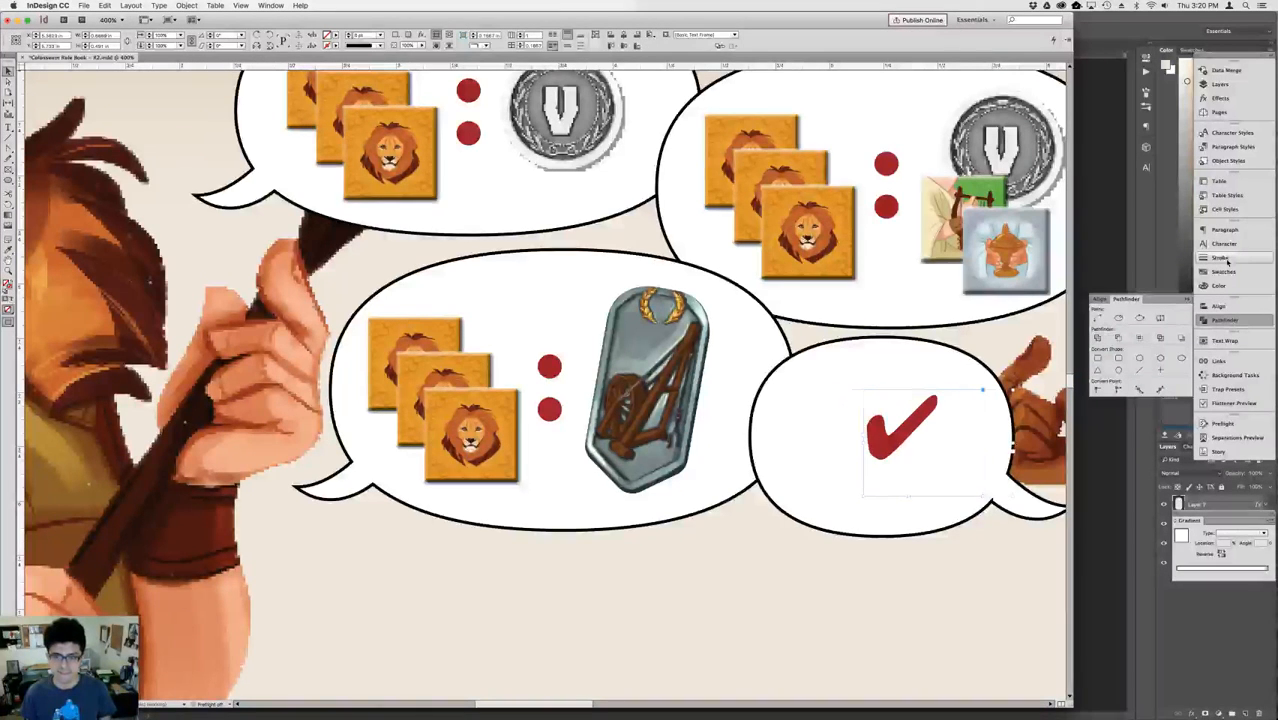
pyautogui.press('Left')
pyautogui.press('Left')
pyautogui.press('Left')
pyautogui.press('Up')
pyautogui.press('Up')
pyautogui.press('Up')
pyautogui.press('Up')
pyautogui.press('Up')
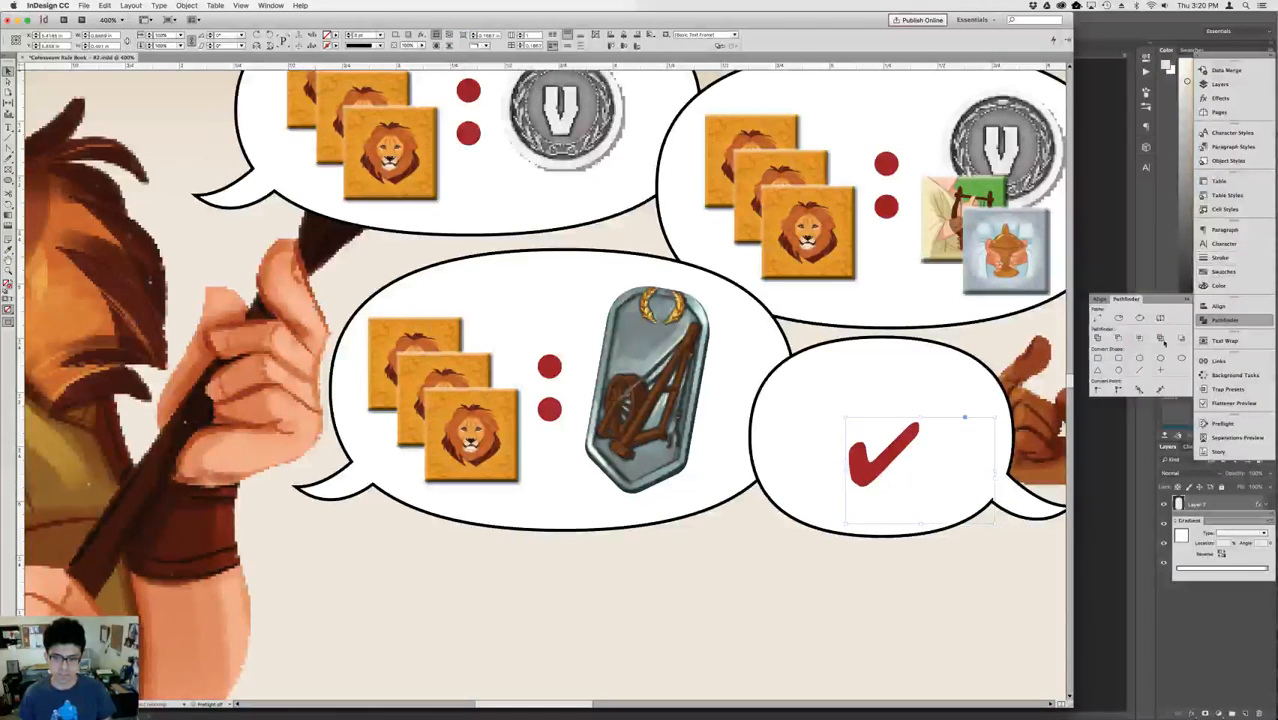
# Scale the woman's small bubble down slightly around the check mark, keeping its tail near her hand.
pyautogui.click(923, 373)
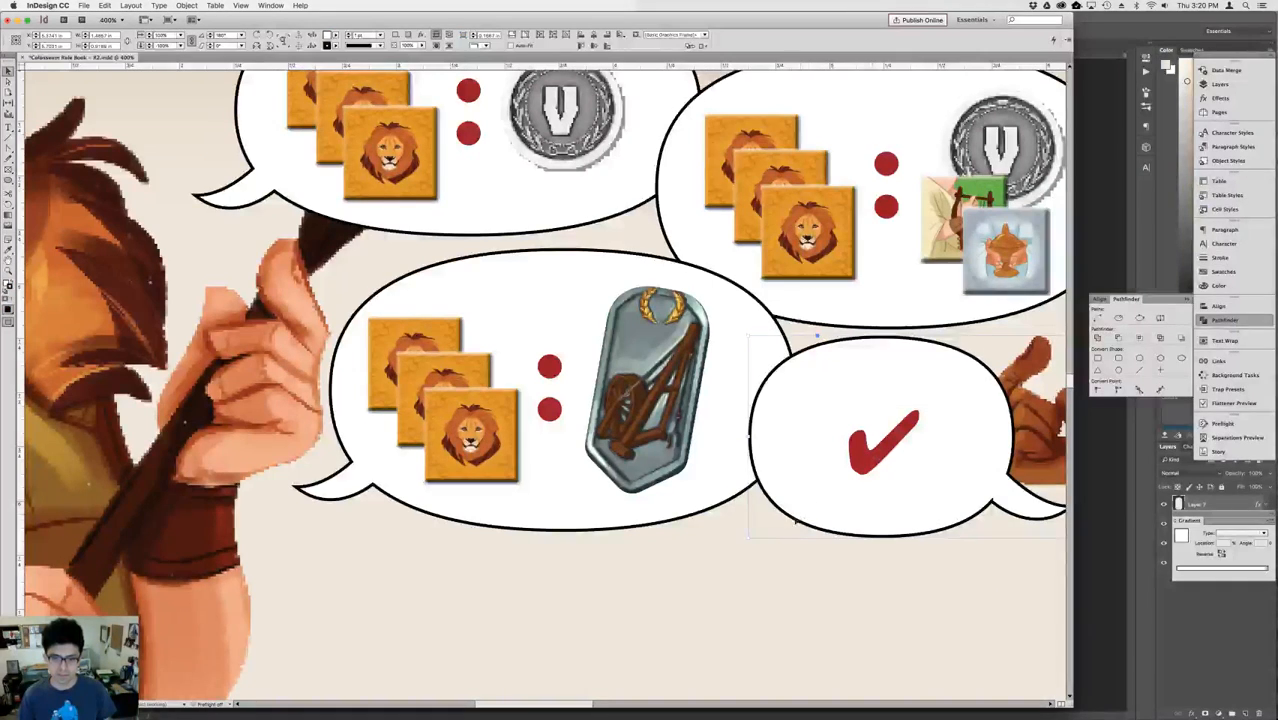
pyautogui.moveTo(747, 540); pyautogui.dragTo(835, 515)
pyautogui.press('Down')
pyautogui.press('Down')
pyautogui.press('Down')
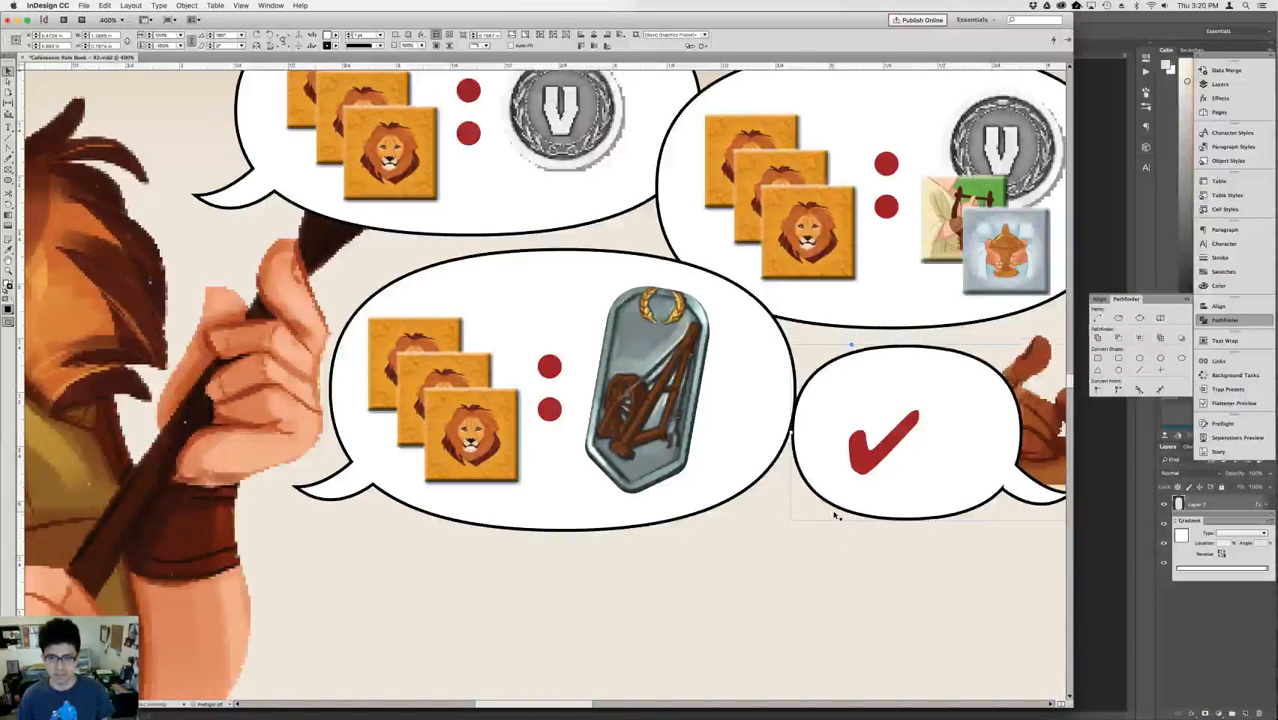
# Nudge the small bubble so it rests against the man's lower bubble with the check mark centred in it.
pyautogui.press('Left')
pyautogui.press('Left')
pyautogui.press('Right')
pyautogui.press('Right')
pyautogui.press('Left')
pyautogui.press('Left')
pyautogui.press('Left')
pyautogui.press('Left')
pyautogui.press('Left')
pyautogui.press('Left')
pyautogui.press('Left')
pyautogui.press('Right')
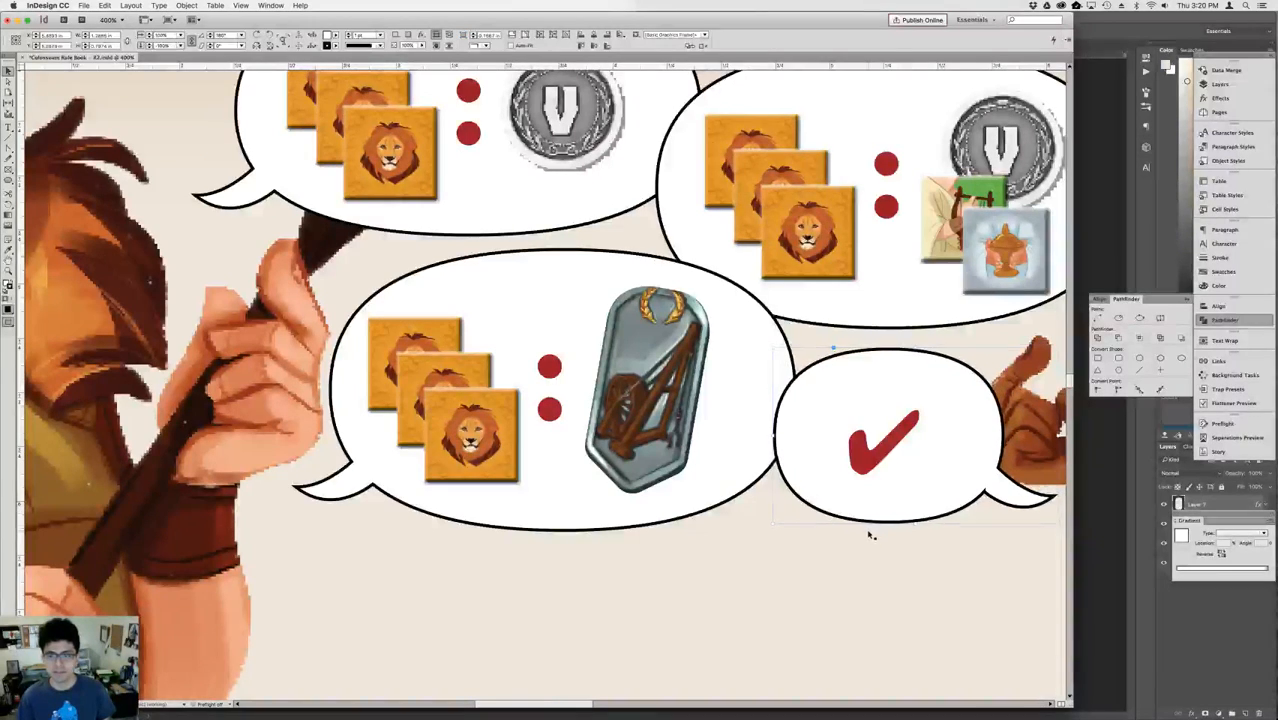
pyautogui.press('Down')
pyautogui.press('Down')
pyautogui.press('Up')
pyautogui.press('Up')
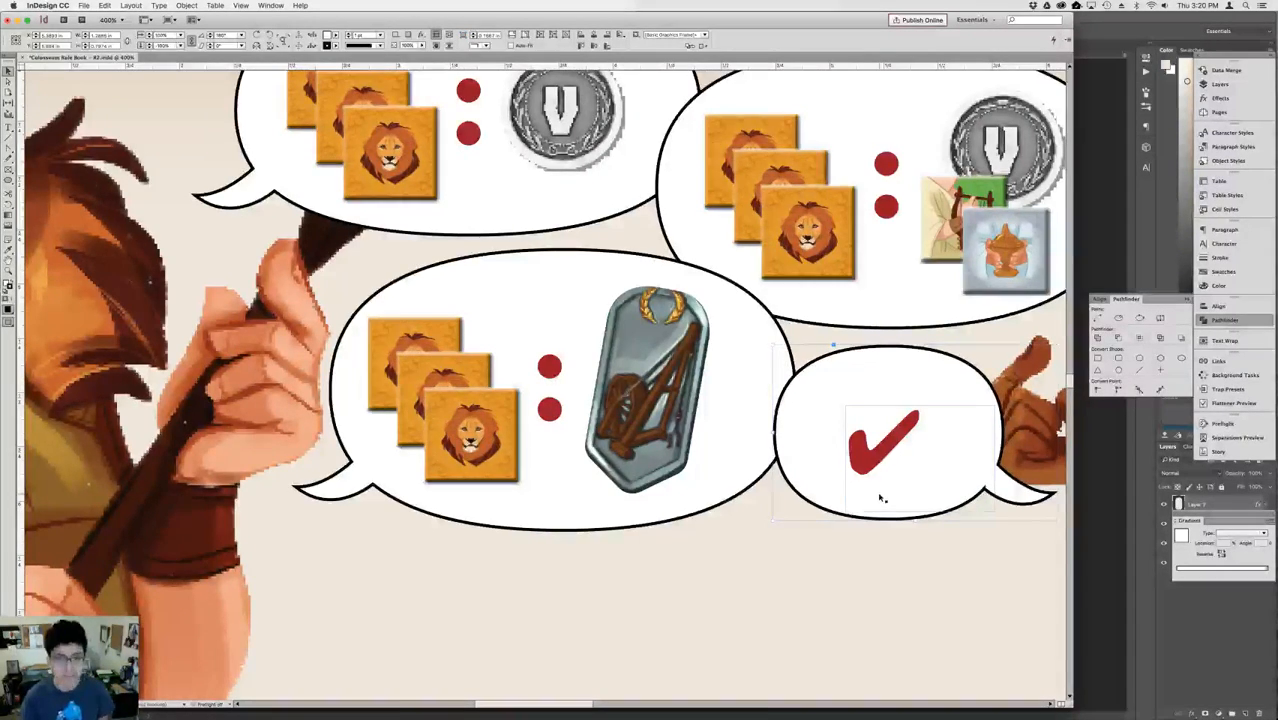
# Move the table, the three white player figures and the stacked tokens up together, close beneath the speech bubbles.
pyautogui.press('super+0')
pyautogui.click(881, 459)
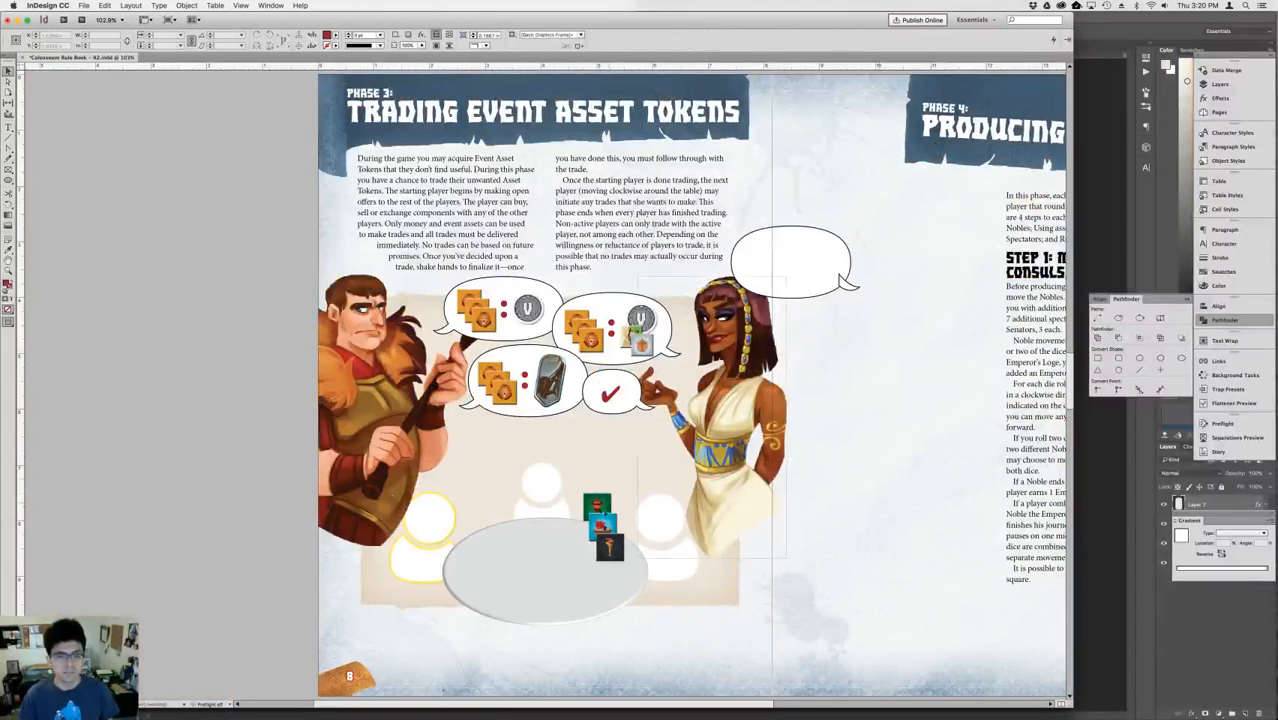
pyautogui.click(569, 535)
pyautogui.moveTo(407, 655); pyautogui.dragTo(670, 520)
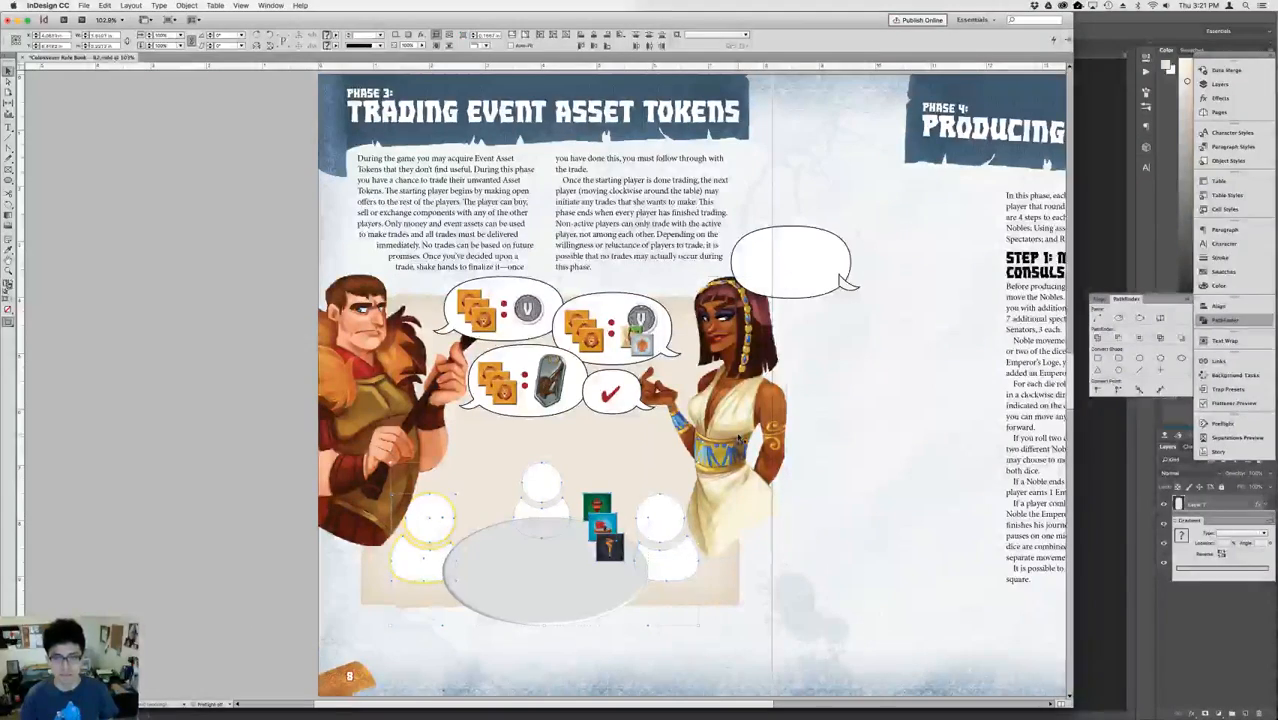
pyautogui.hotkey('shift', 'Up')
pyautogui.hotkey('shift', 'Up')
pyautogui.hotkey('shift', 'Up')
pyautogui.hotkey('shift', 'Up')
pyautogui.hotkey('shift', 'Up')
pyautogui.hotkey('shift', 'Up')
pyautogui.hotkey('shift', 'Up')
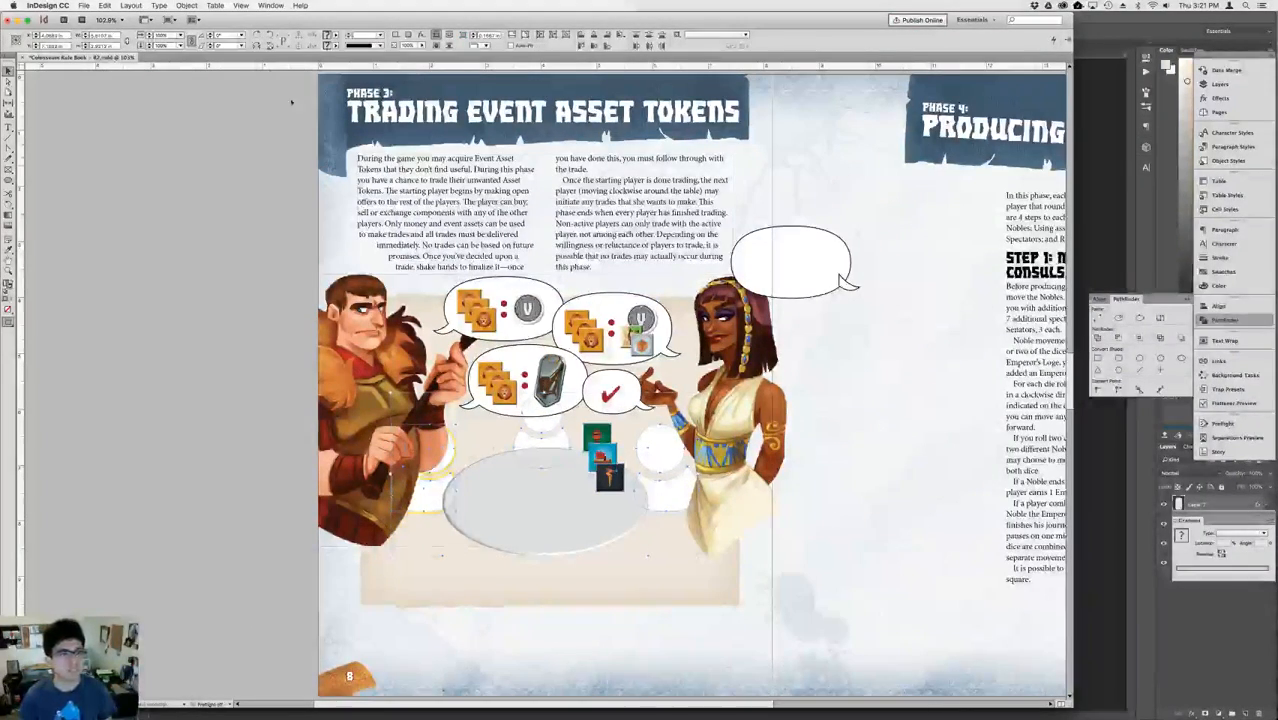
# Scale the table, player figures and tokens down together to roughly 60 percent of their size.
pyautogui.hotkey('shift', 'Down')
pyautogui.hotkey('shift', 'Down')
pyautogui.hotkey('shift', 'Down')
pyautogui.hotkey('shift', 'Down')
pyautogui.hotkey('shift', 'Down')
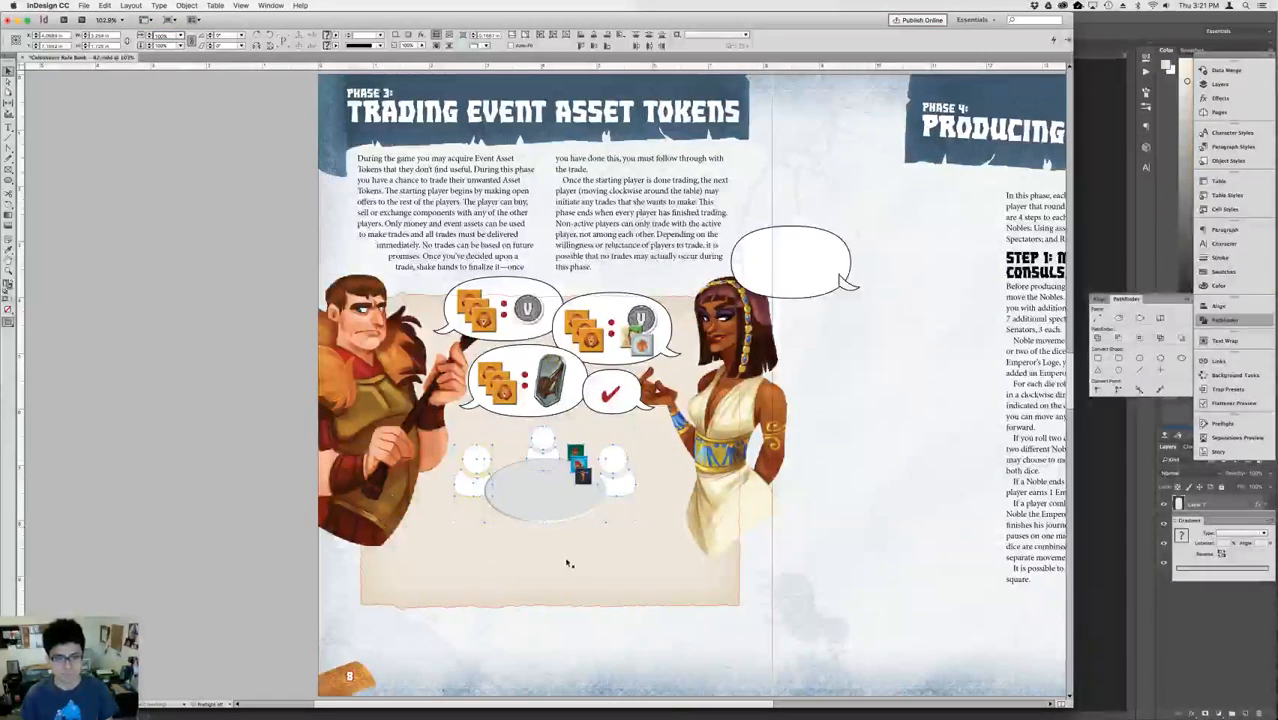
# Nudge the reduced table scene right and up so it sits between the two characters, just under the bubbles.
pyautogui.click(560, 506)
pyautogui.hotkey('shift', 'Right')
pyautogui.hotkey('shift', 'Up')
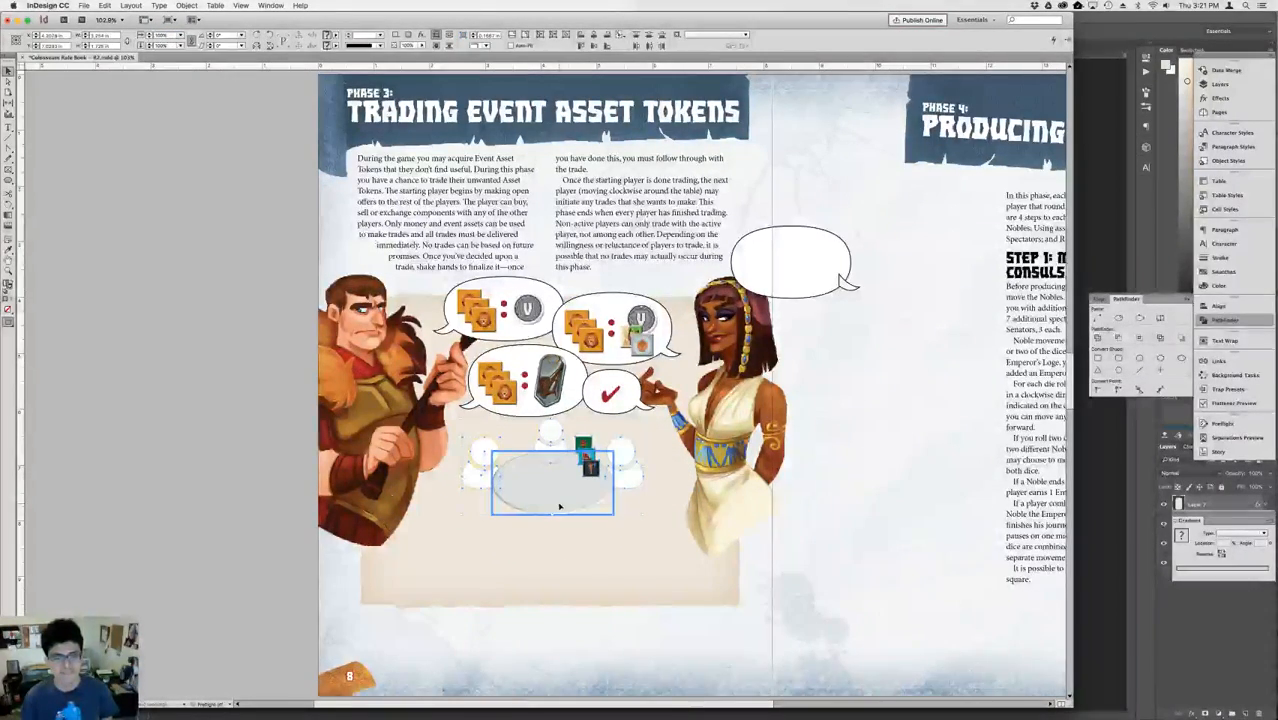
pyautogui.hotkey('shift', 'Up')
pyautogui.hotkey('shift', 'Down')
pyautogui.hotkey('shift', 'Right')
pyautogui.hotkey('shift', 'Left')
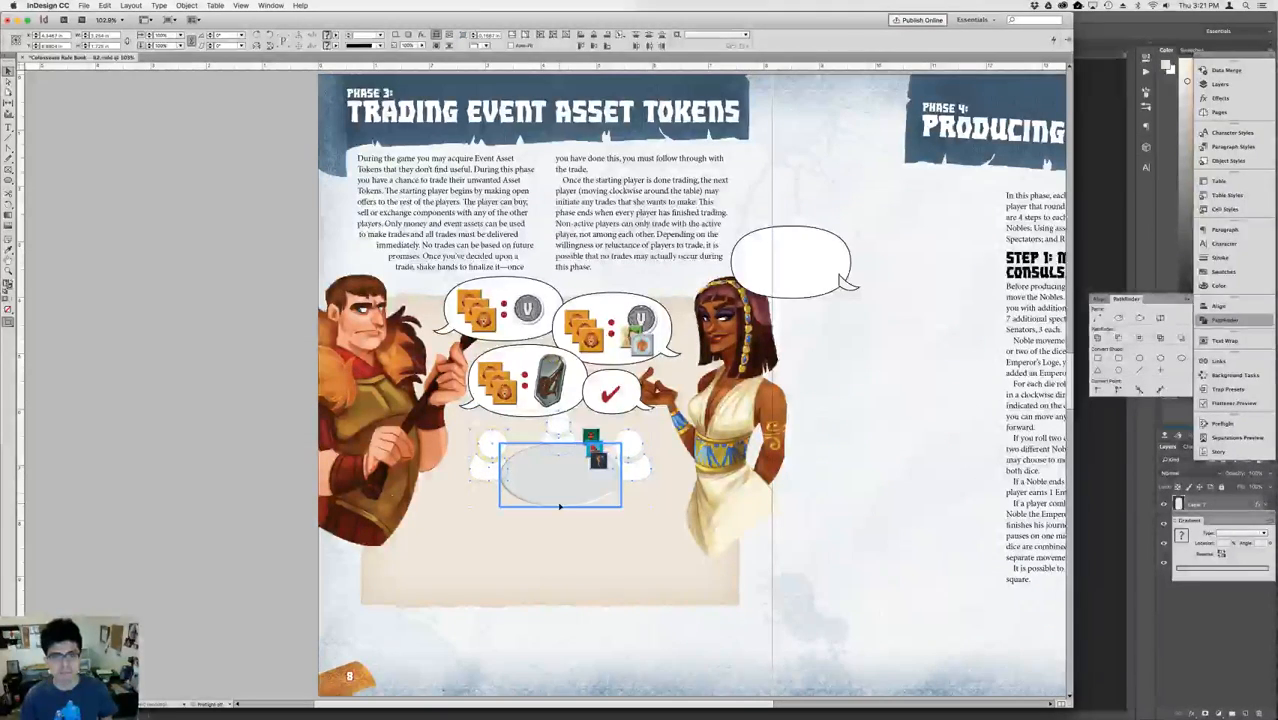
pyautogui.hotkey('shift', 'Up')
# Crop the lower part of both characters' image frames to about the level of the table's lower edge.
pyautogui.click(659, 496)
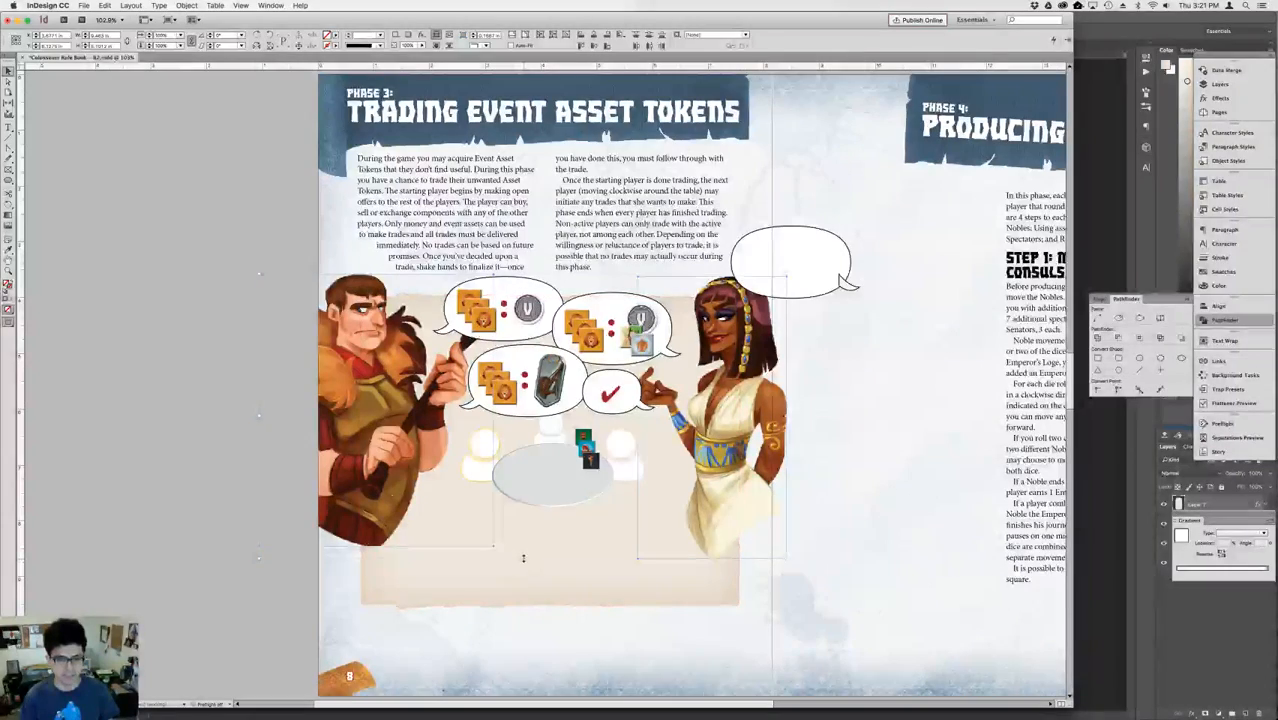
pyautogui.moveTo(523, 558); pyautogui.dragTo(525, 492)
pyautogui.click(751, 518)
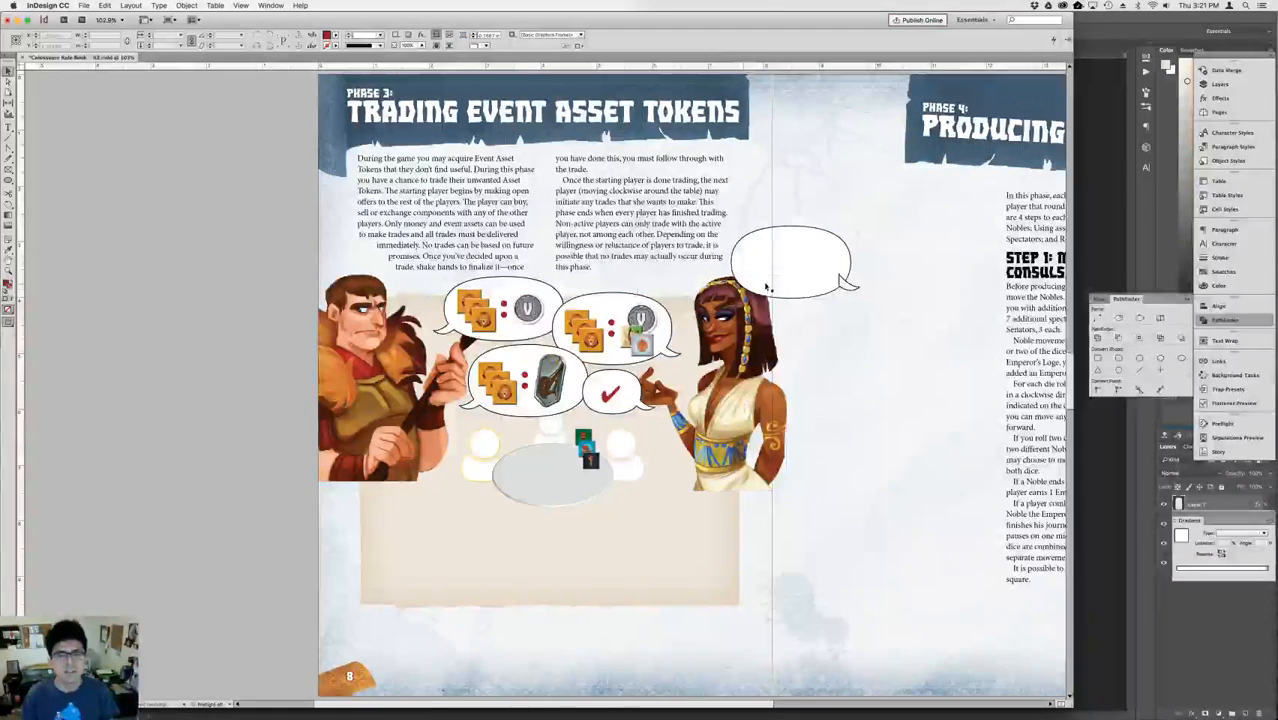
# Delete the leftover empty speech bubble above the woman's head.
pyautogui.click(832, 258)
pyautogui.moveTo(901, 251); pyautogui.dragTo(828, 318)
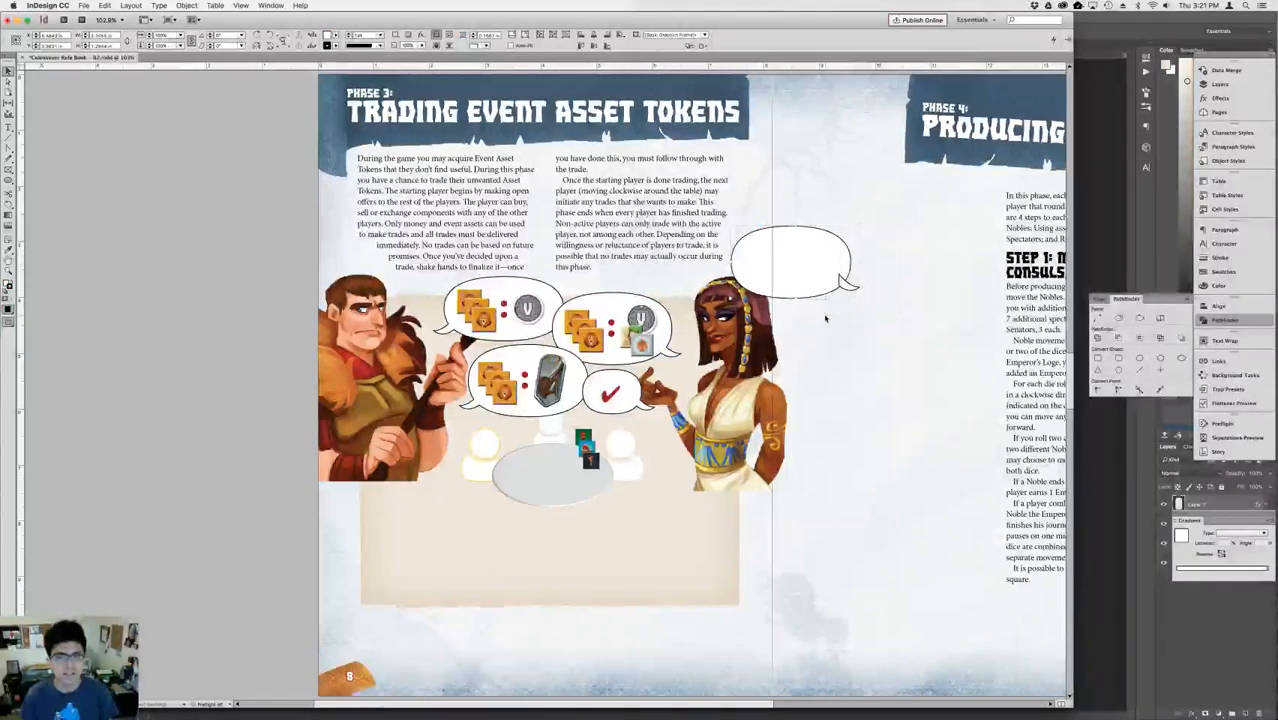
pyautogui.press('Delete')
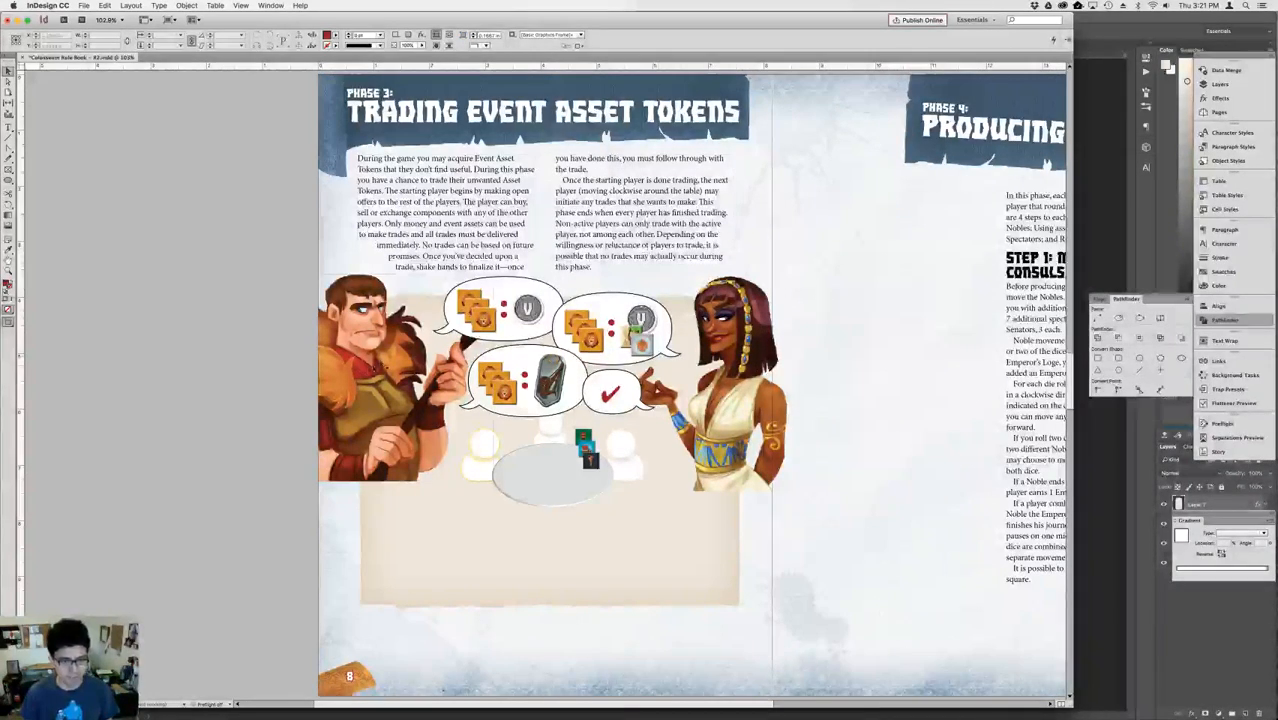
# Fit both characters' image frames to their content so the full figures show again.
pyautogui.click(367, 373)
pyautogui.keyDown('shift'); pyautogui.click(738, 382); pyautogui.keyUp('shift')
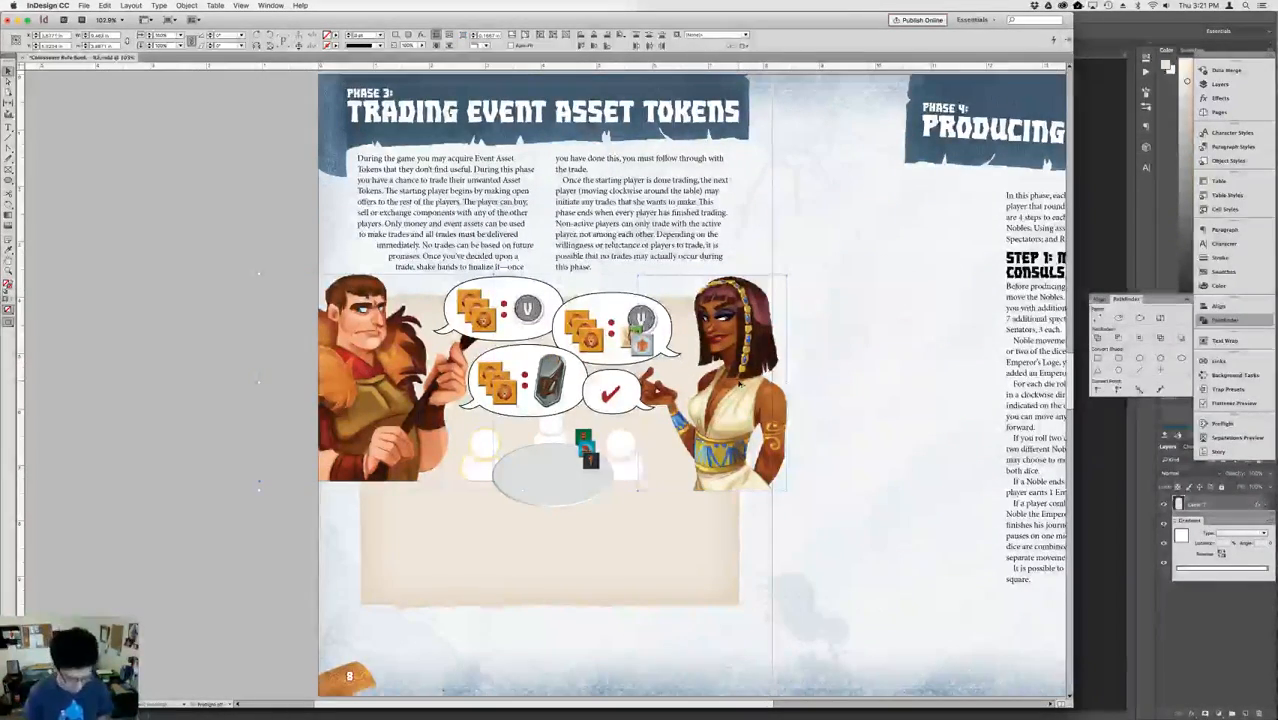
pyautogui.press('alt+super+c')
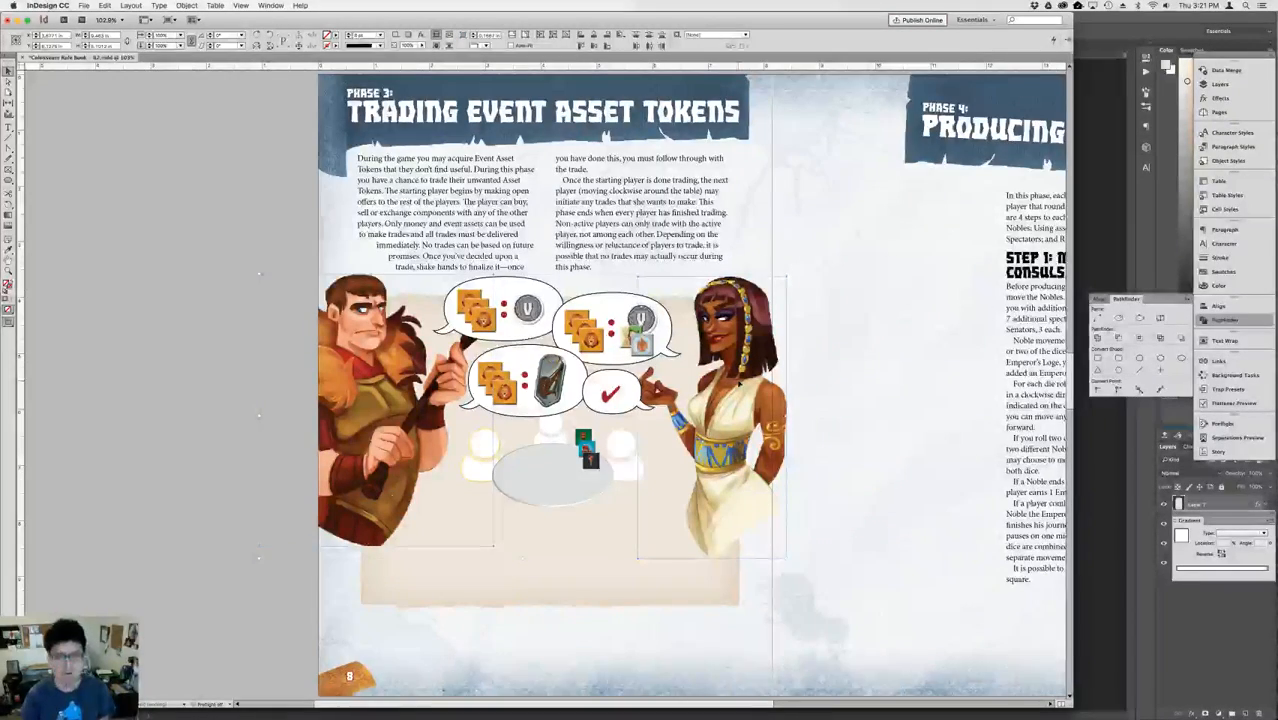
pyautogui.press('super+equal')
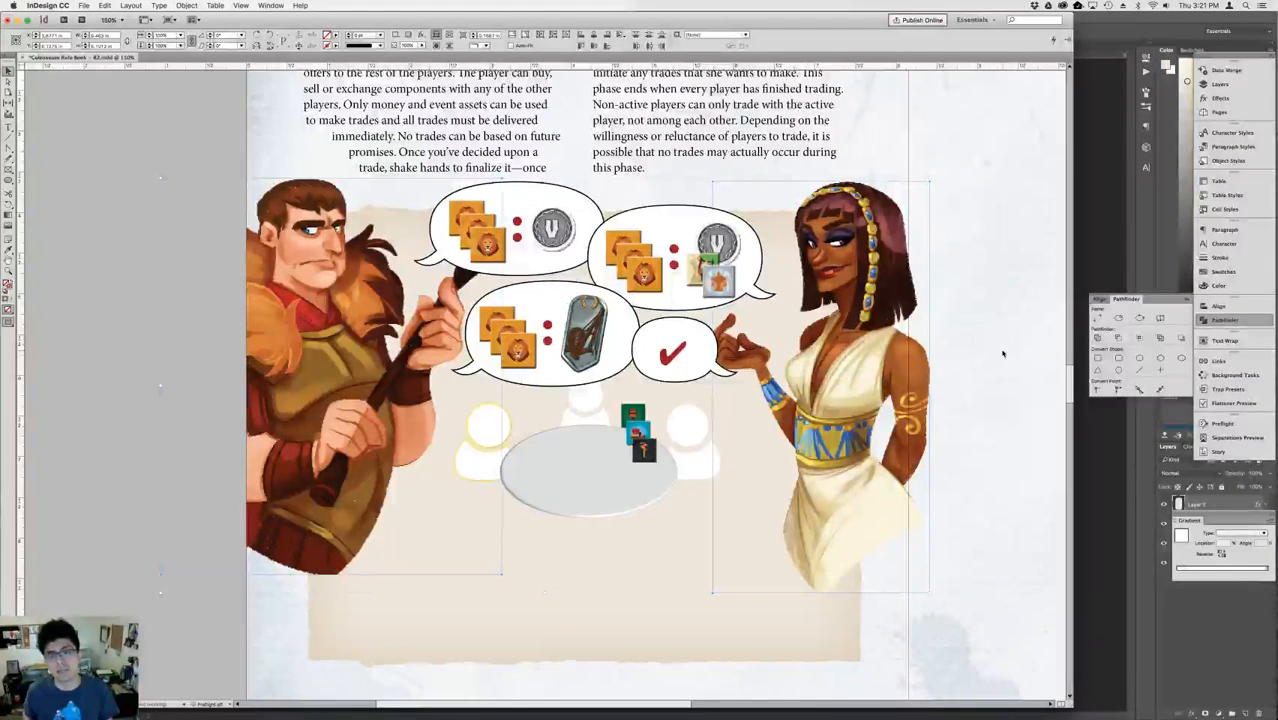
pyautogui.click(1004, 353)
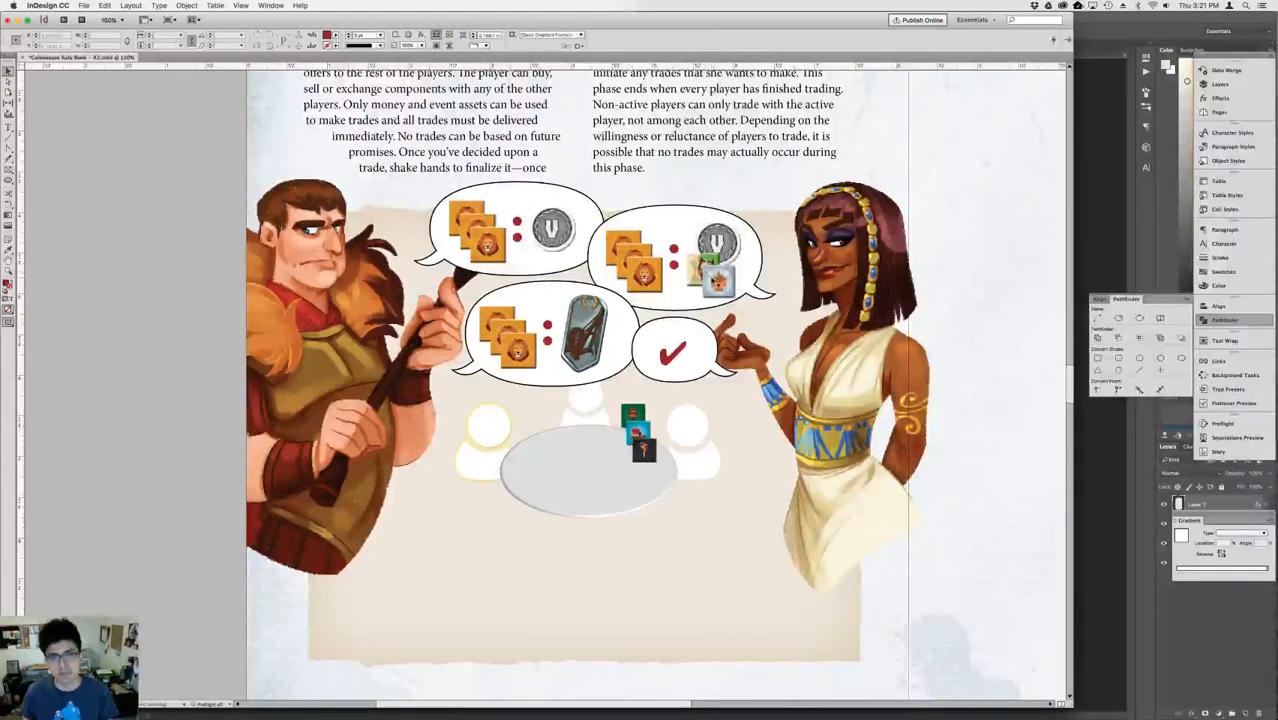
# Nudge the coin in the woman's offer bubble slightly up above the event tokens.
pyautogui.click(705, 262)
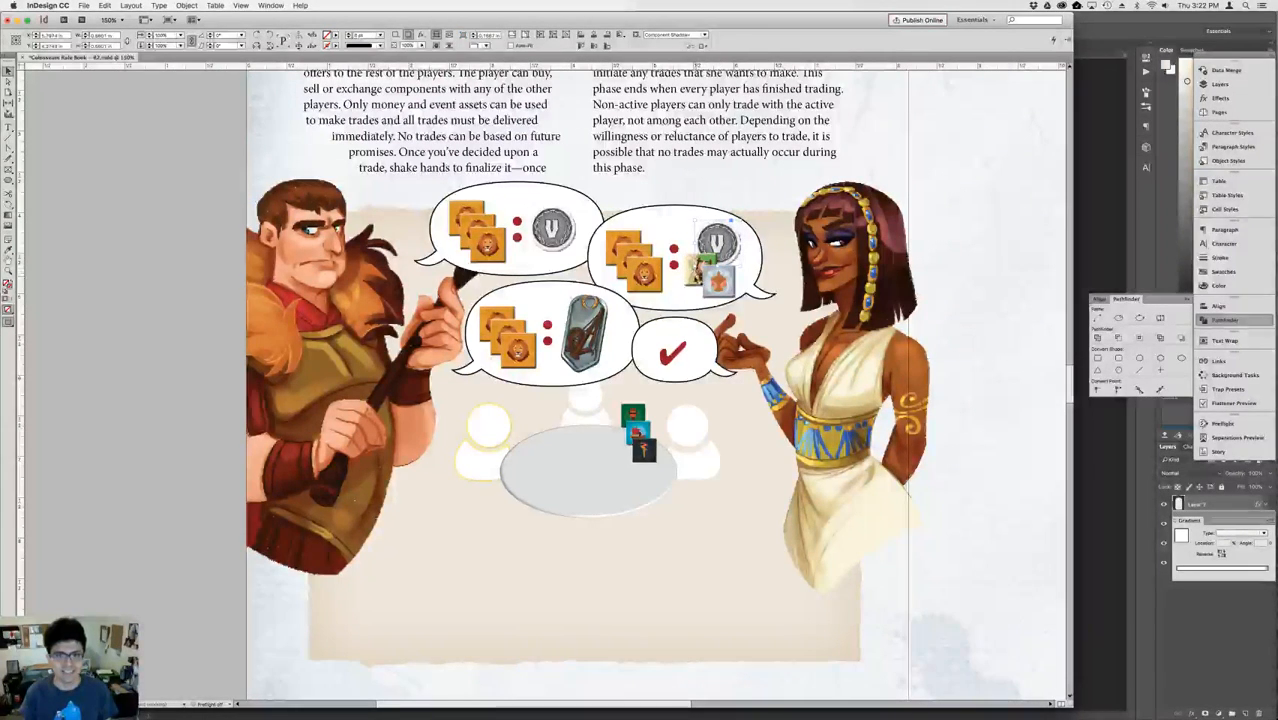
pyautogui.click(731, 222)
pyautogui.press('Up')
pyautogui.press('Up')
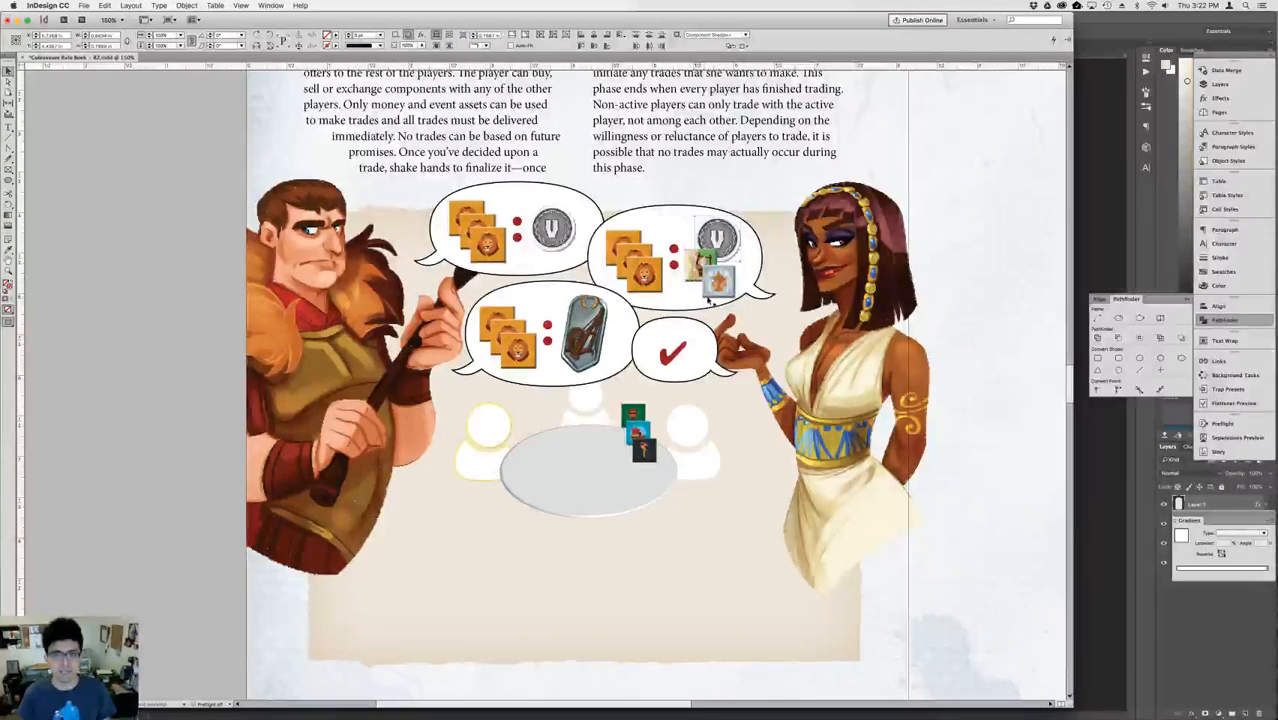
pyautogui.click(714, 289)
pyautogui.click(584, 345)
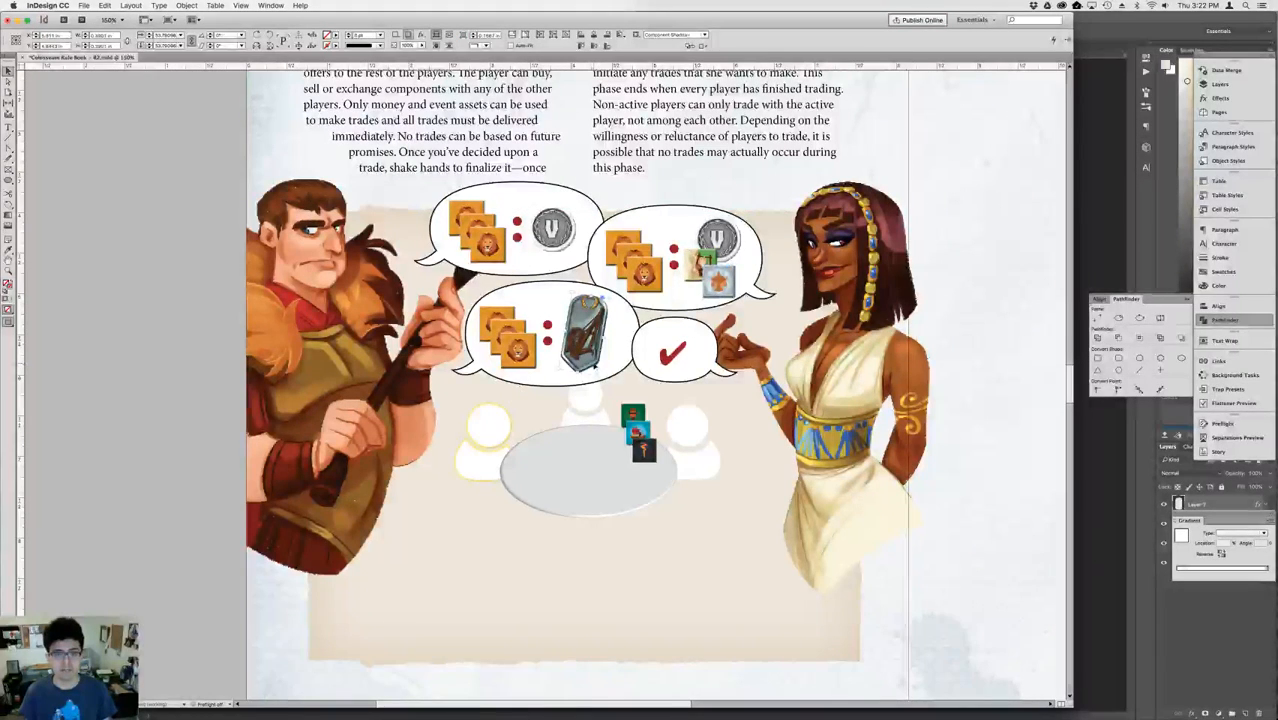
# Fit the red check mark's frame tightly around it and enlarge the check mark within its bubble.
pyautogui.click(687, 366)
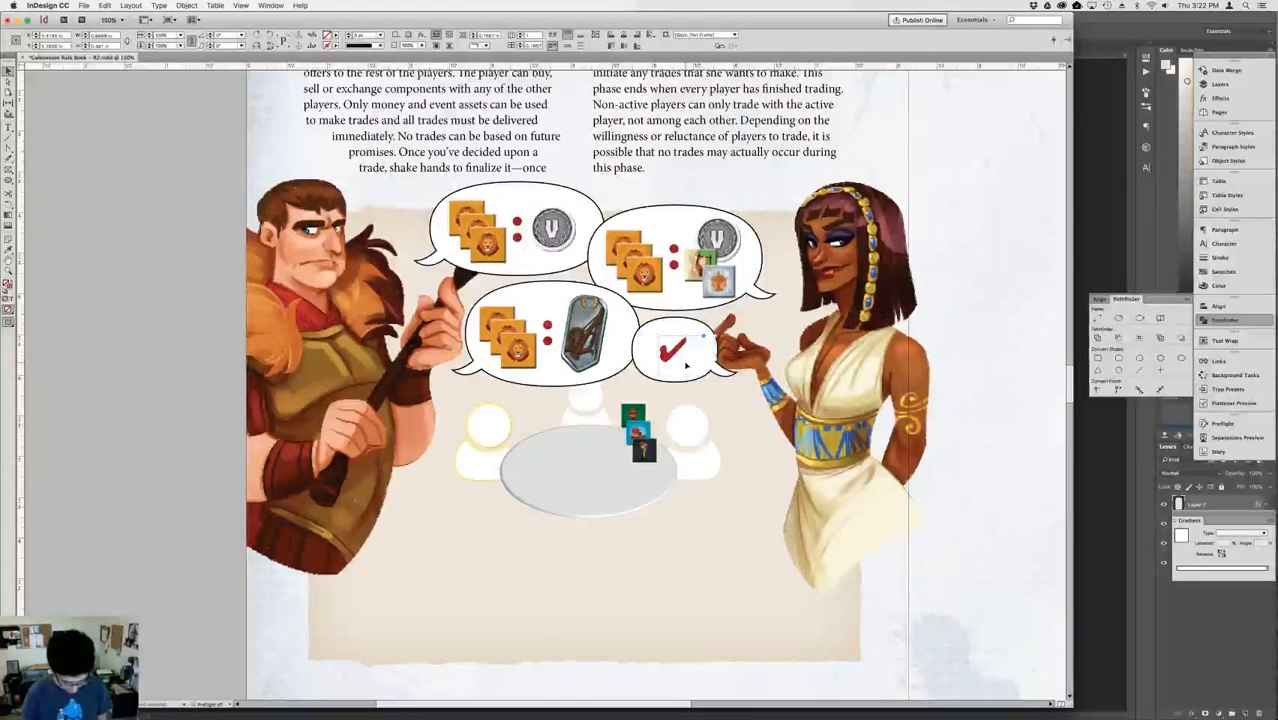
pyautogui.click(684, 362)
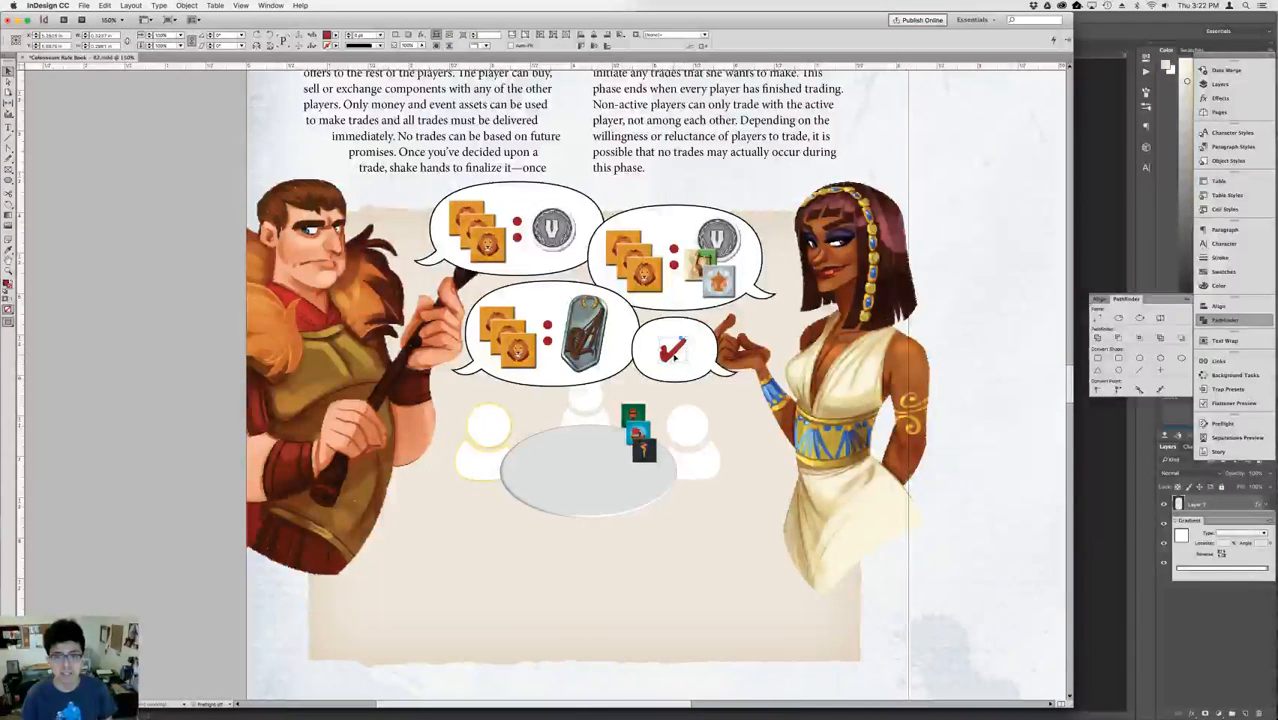
pyautogui.moveTo(686, 362); pyautogui.dragTo(655, 335)
pyautogui.click(997, 397)
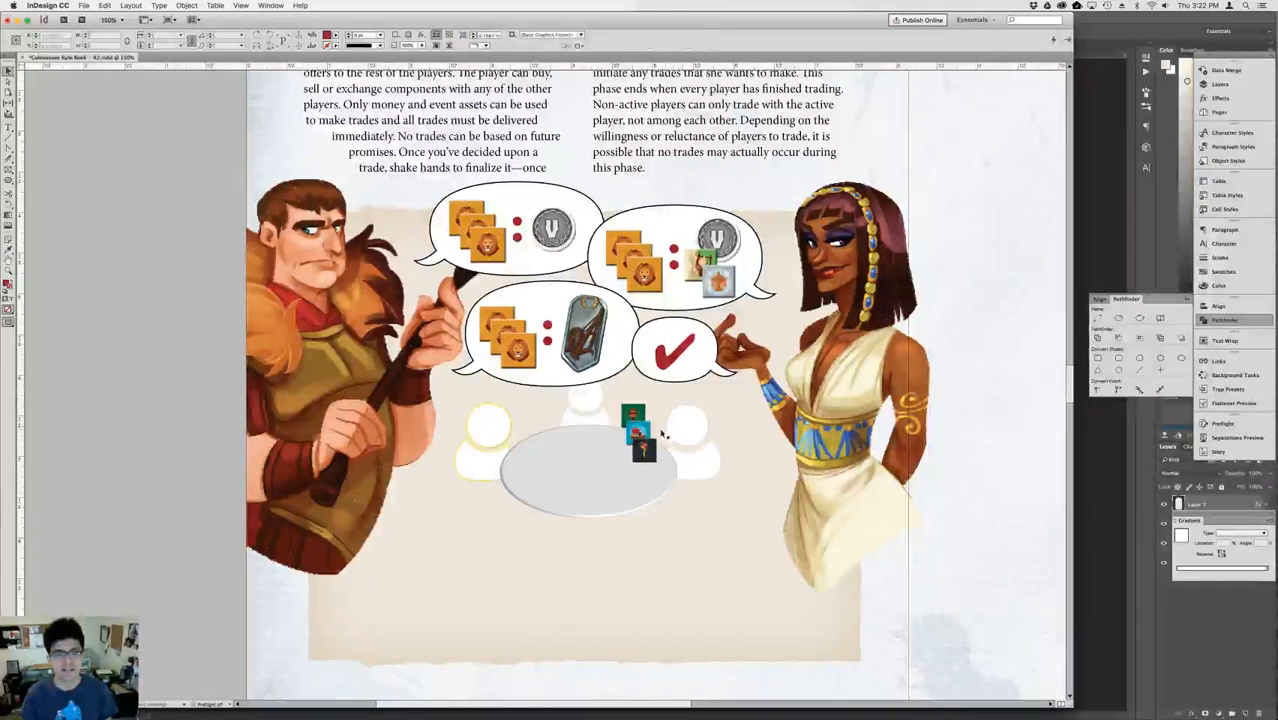
# Delete the stack of small green, blue and black tokens beside the table.
pyautogui.click(647, 448)
pyautogui.press('Delete')
pyautogui.click(636, 430)
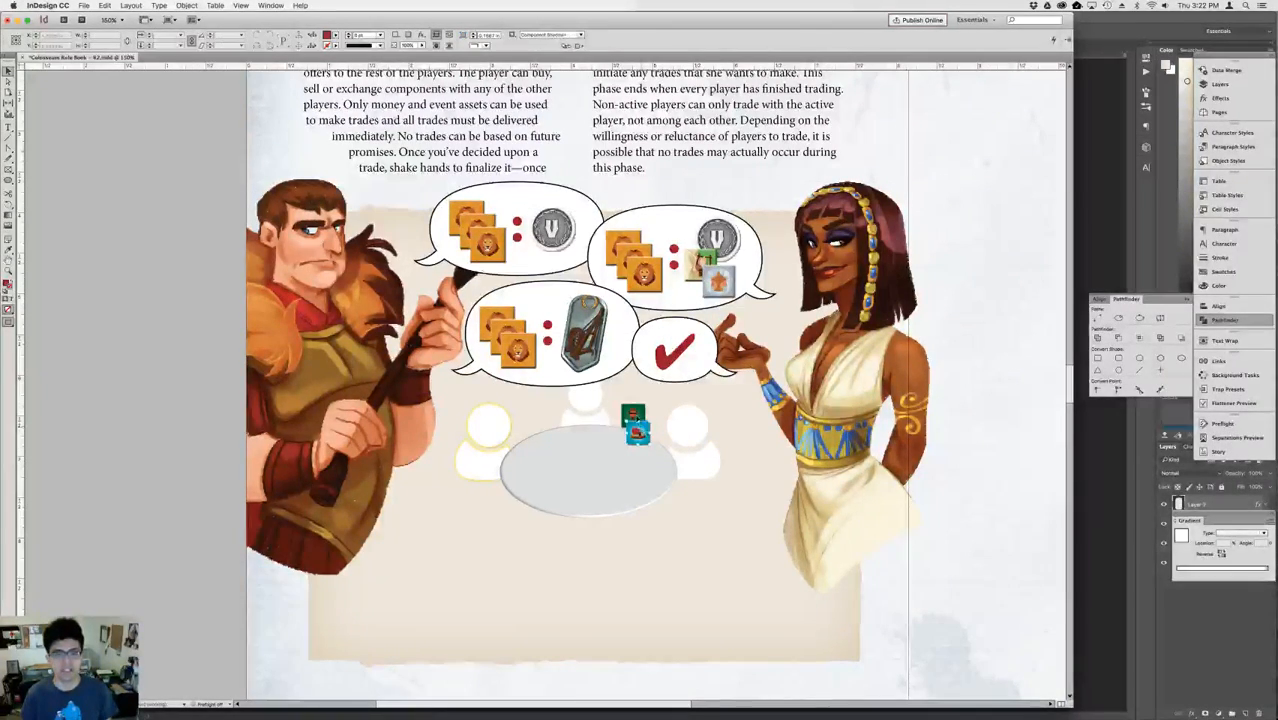
pyautogui.press('Delete')
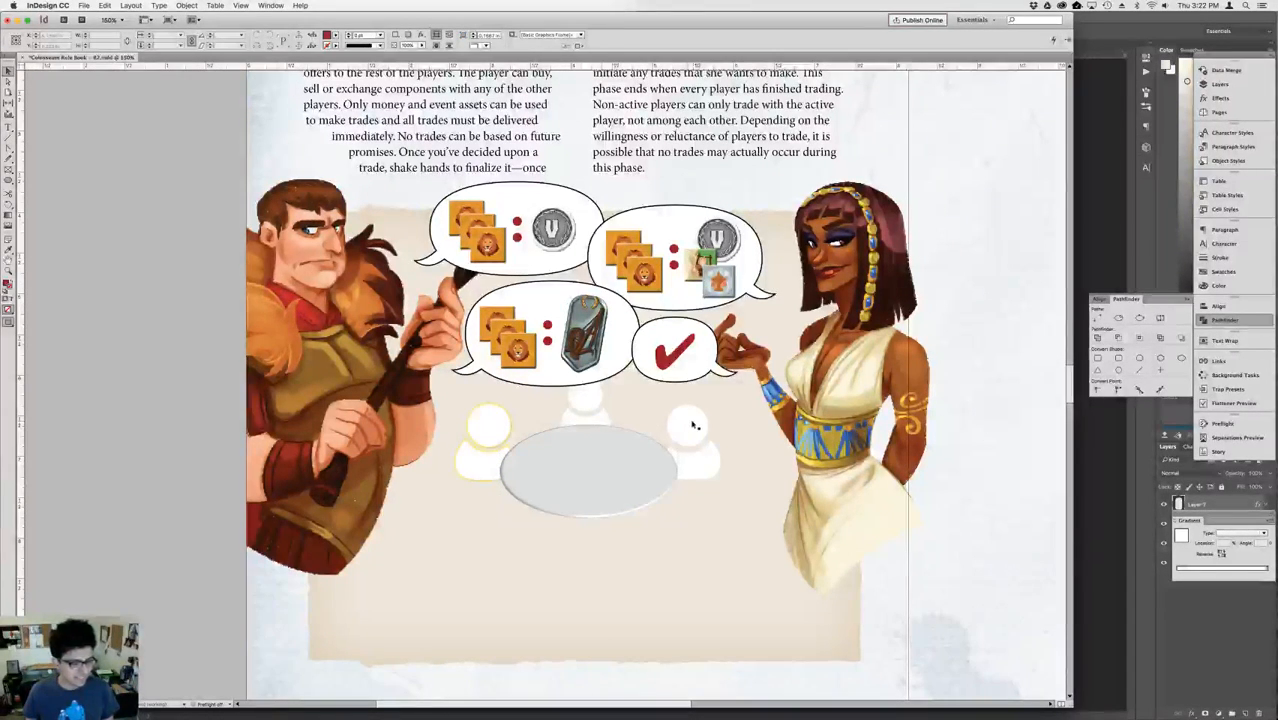
# Nudge the enlarged check mark slightly right within its speech bubble.
pyautogui.click(673, 365)
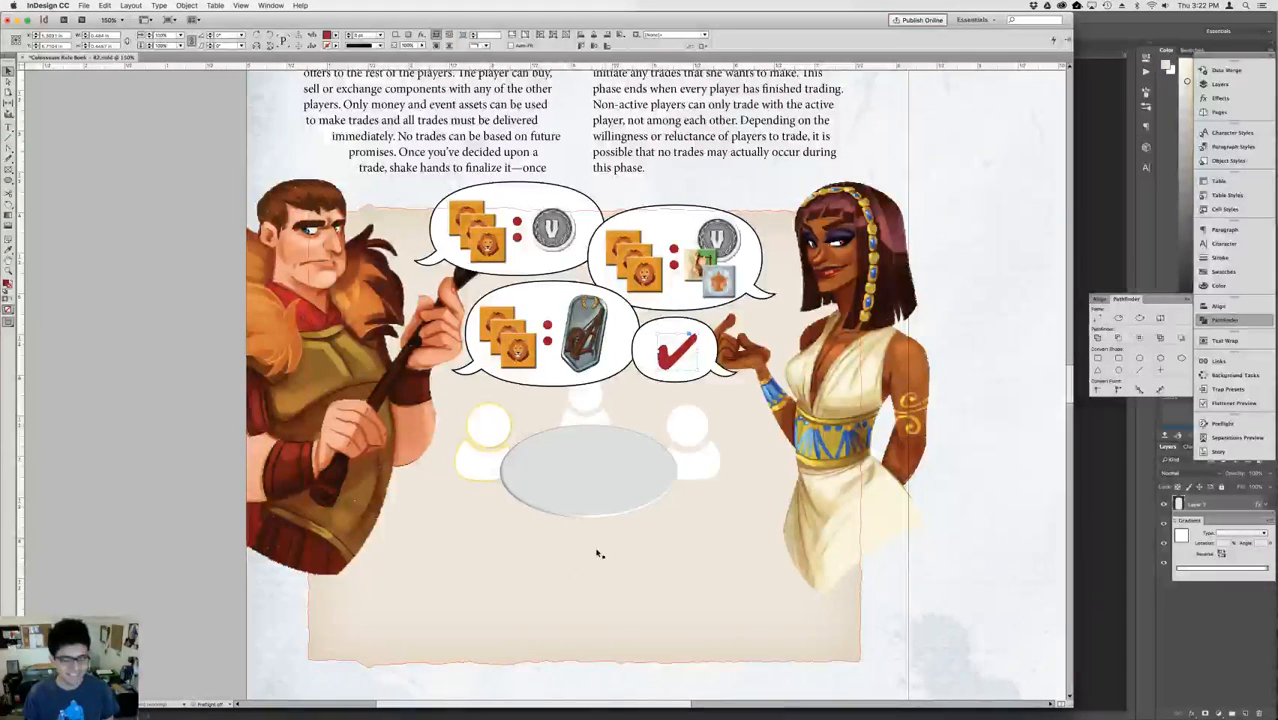
pyautogui.click(580, 489)
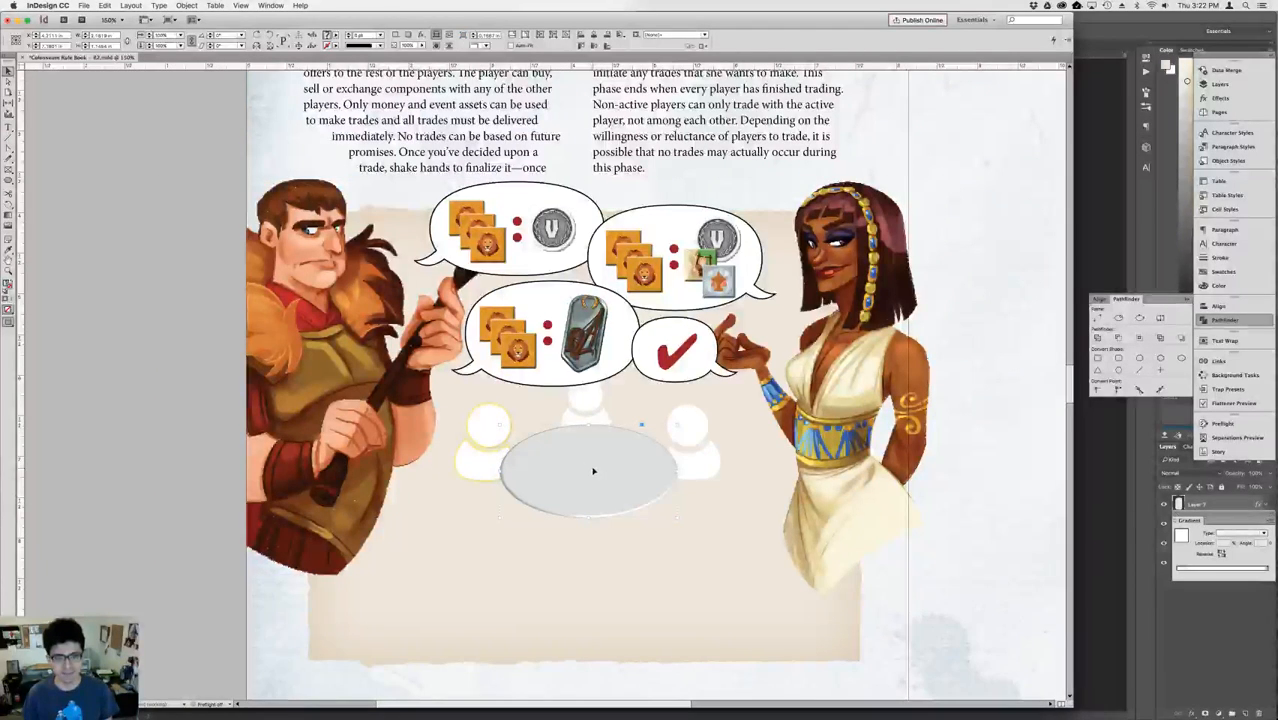
pyautogui.click(990, 459)
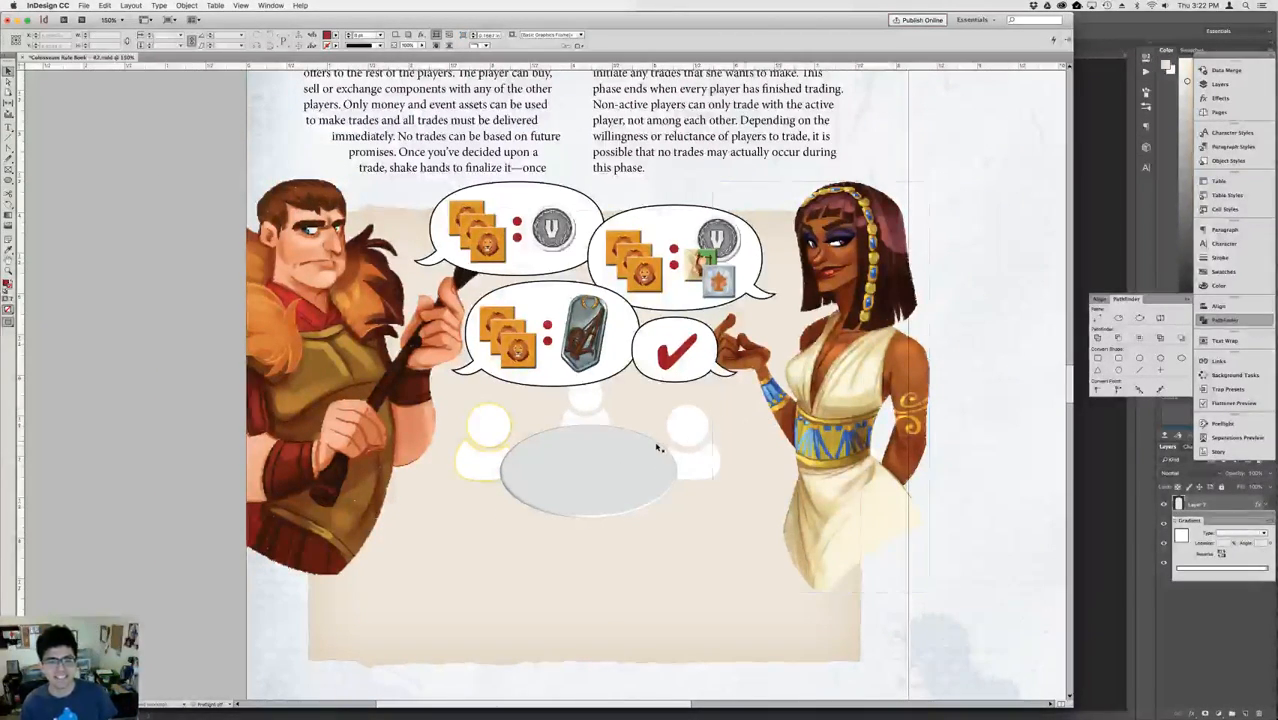
pyautogui.click(512, 460)
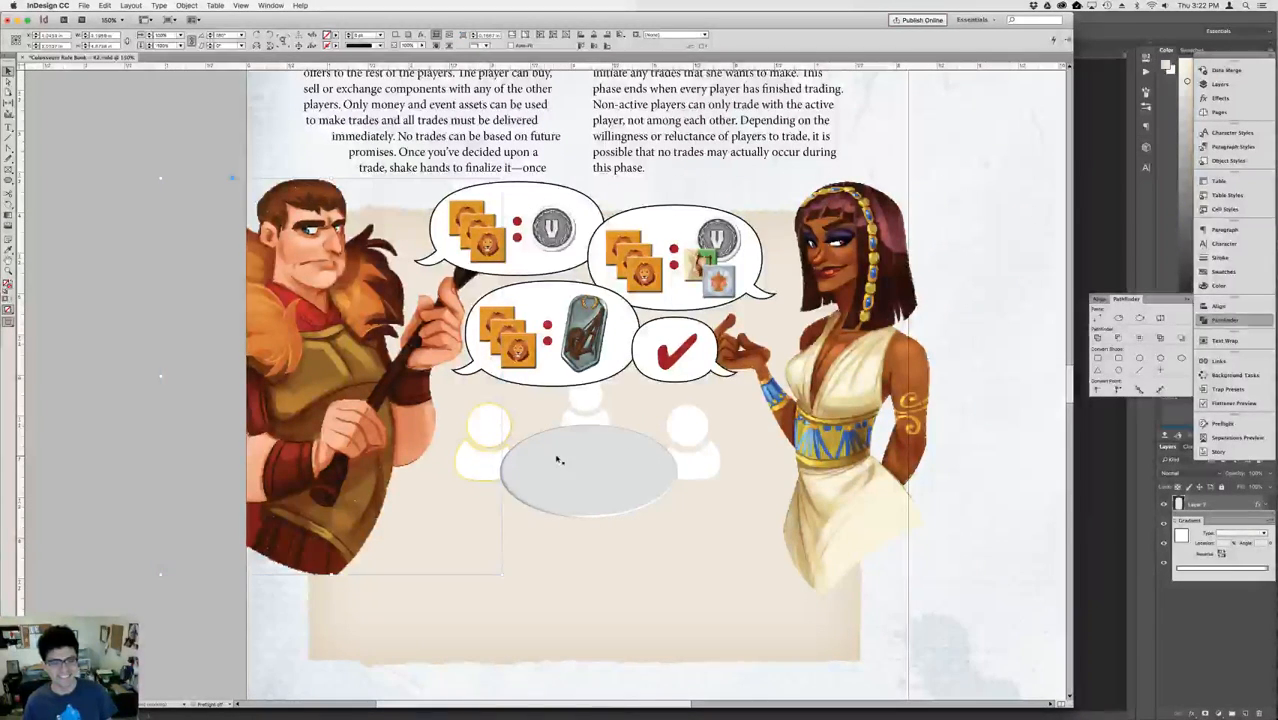
pyautogui.click(990, 474)
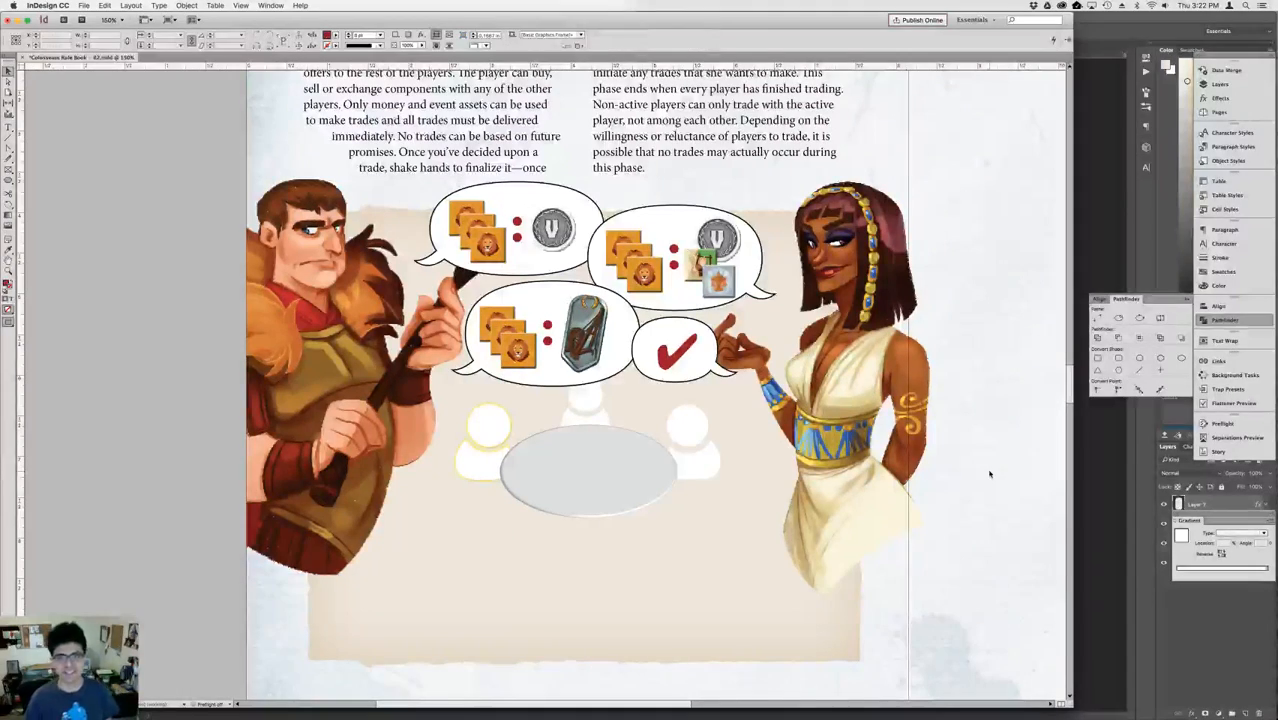
# Move the woman left so her hand meets the check-mark bubble and her figure stays inside the page edge.
pyautogui.moveTo(858, 425); pyautogui.dragTo(836, 424)
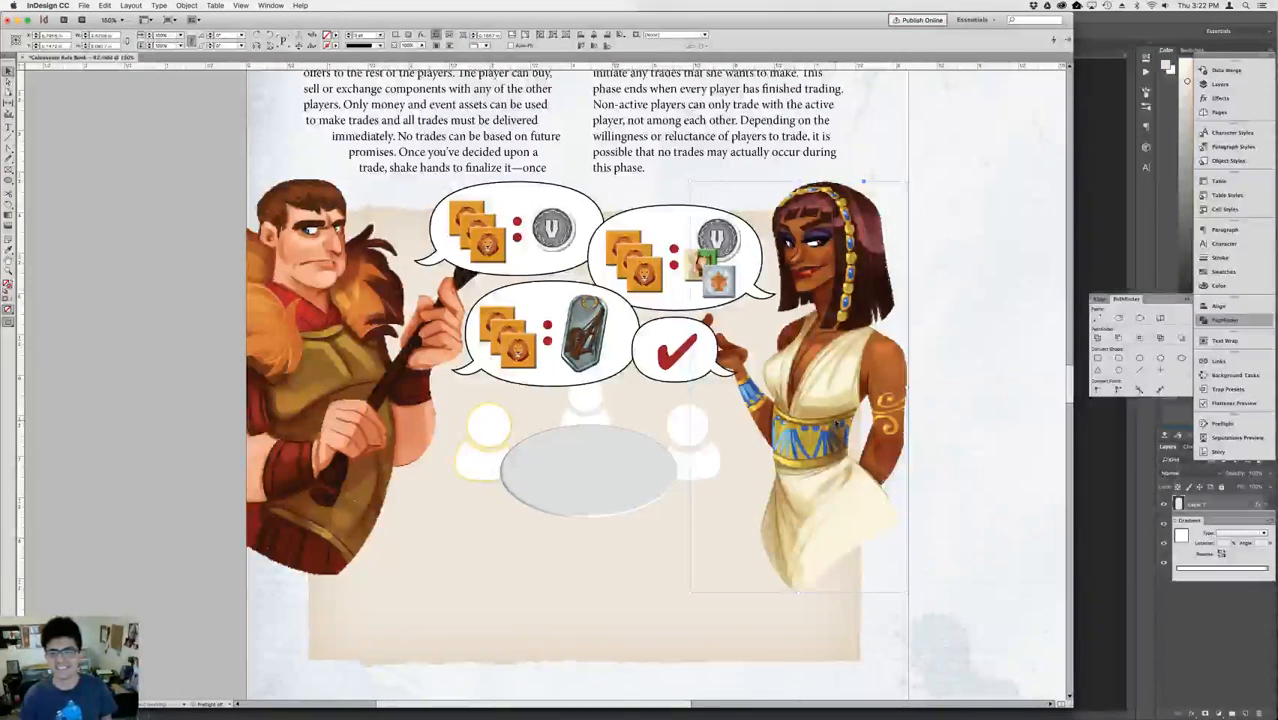
pyautogui.press('Left')
pyautogui.press('Left')
pyautogui.press('Left')
pyautogui.click(971, 357)
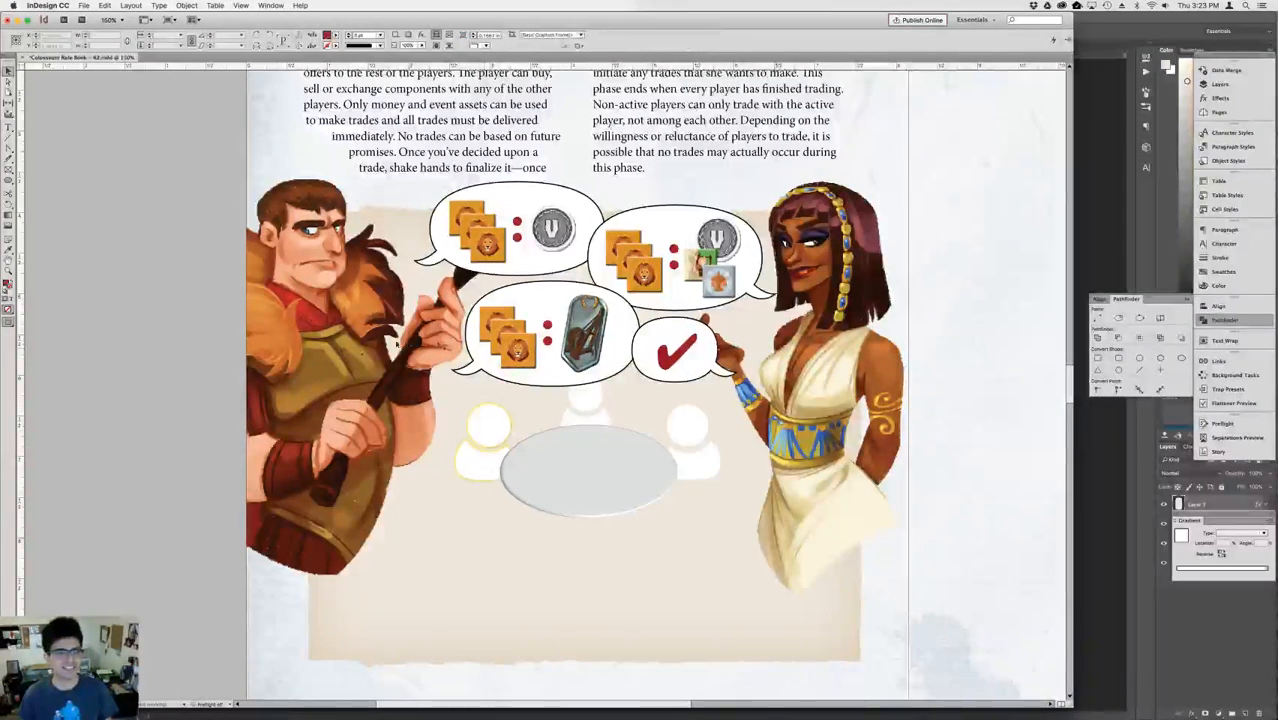
pyautogui.click(385, 385)
pyautogui.click(954, 411)
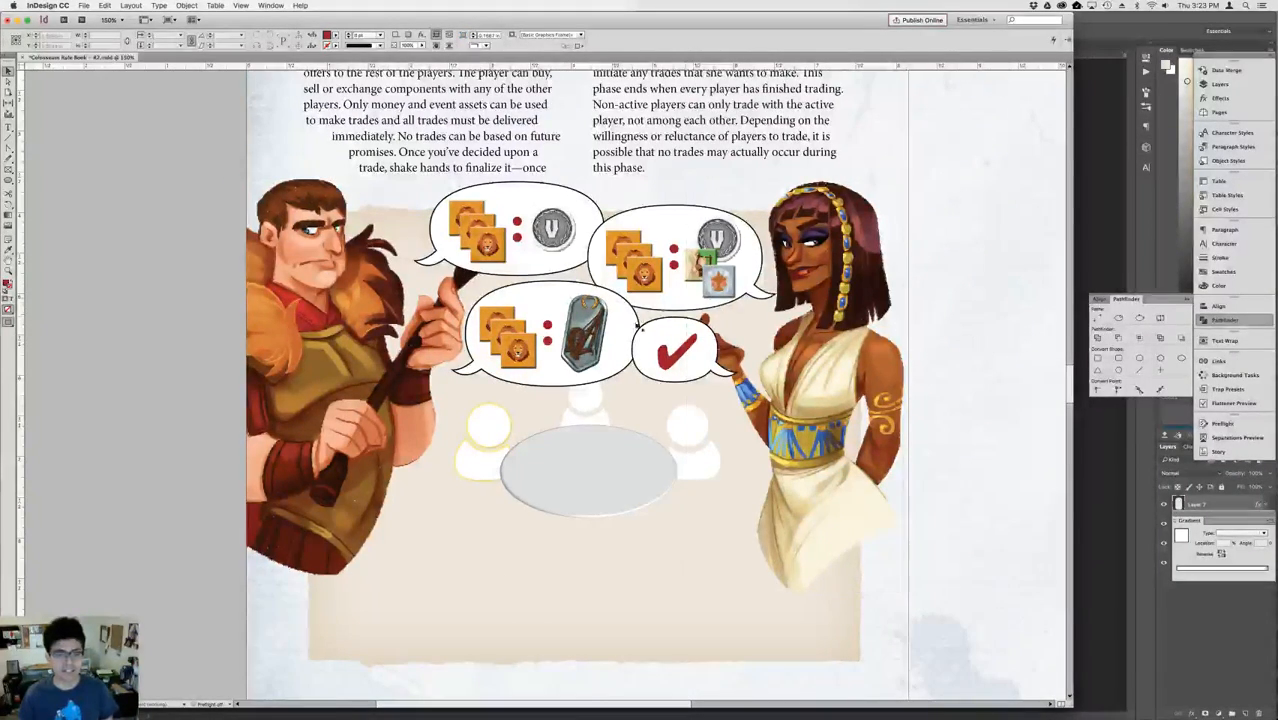
# Copy the three lion tokens from the lower offer bubble onto the table and scale the copy to 80%.
pyautogui.click(518, 352)
pyautogui.moveTo(518, 352); pyautogui.dragTo(546, 487)
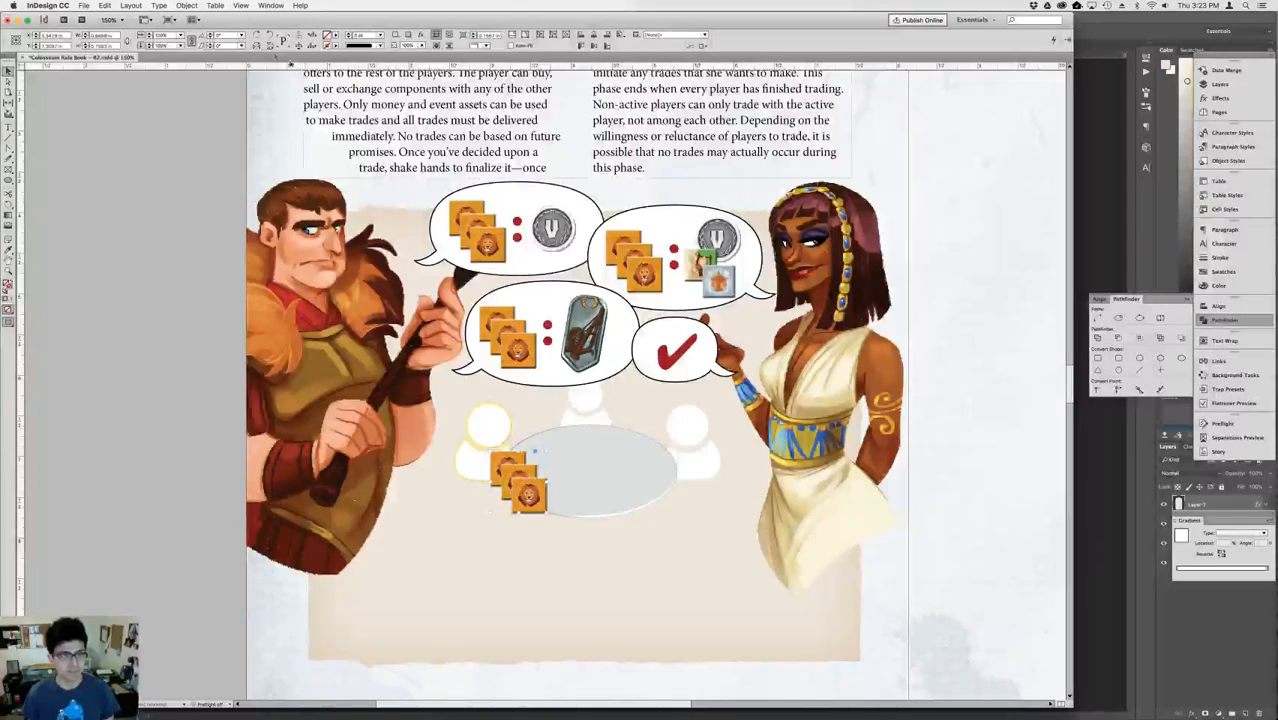
pyautogui.doubleClick(167, 36)
pyautogui.write('80')
pyautogui.press('Return')
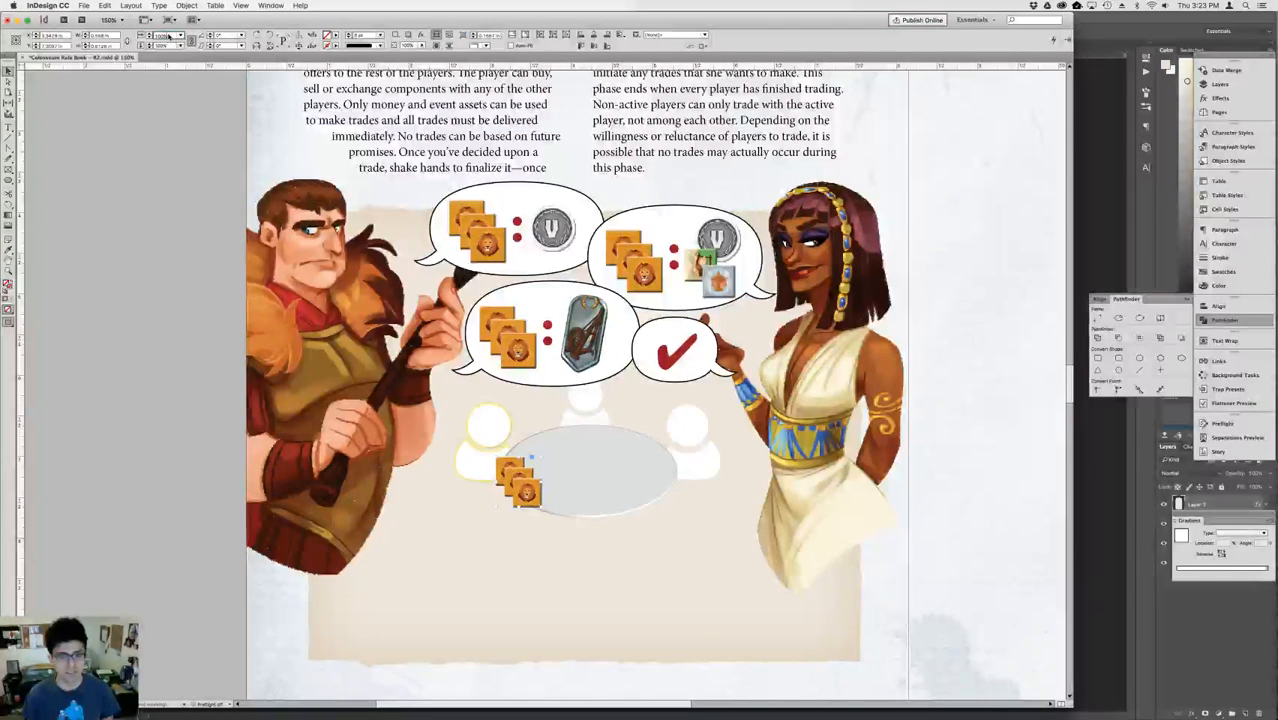
# Move the reduced lion tokens to the table's right end, in front of the right player figure.
pyautogui.moveTo(532, 506); pyautogui.dragTo(667, 481)
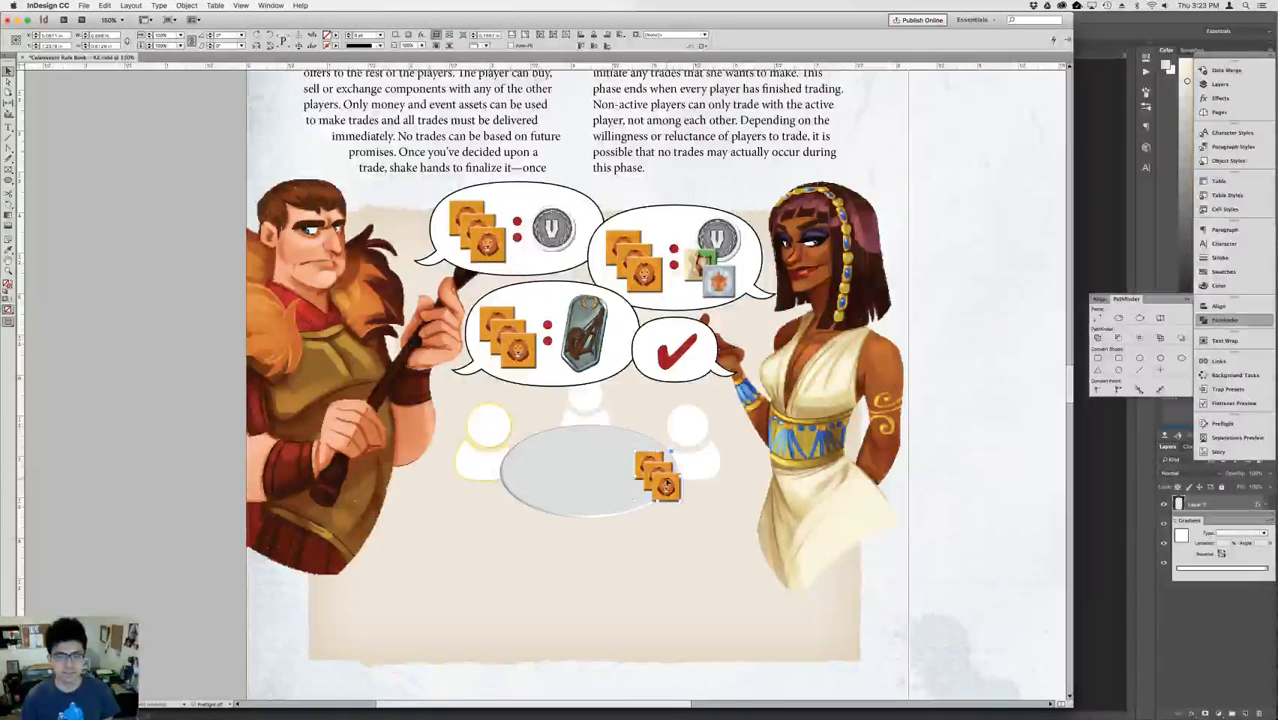
pyautogui.press('Right')
pyautogui.press('Right')
pyautogui.press('Right')
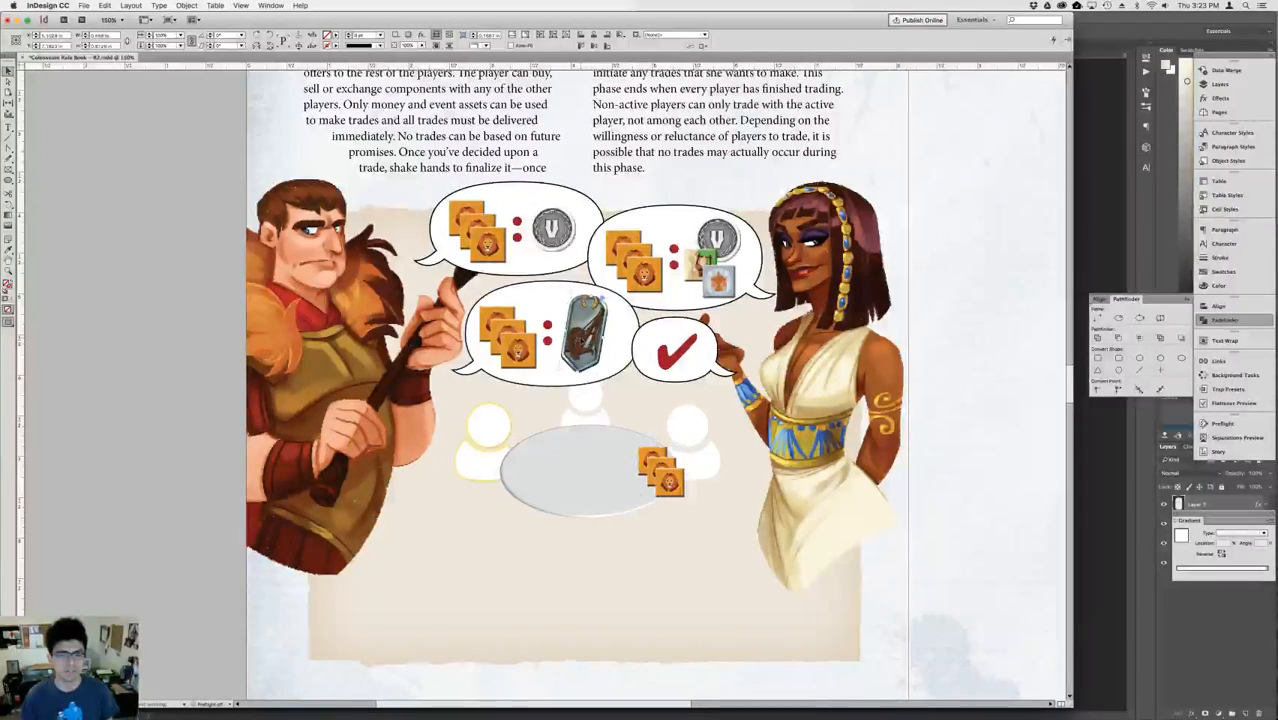
# Copy the medallion from the lower offer bubble to the table's left end and scale it down.
pyautogui.moveTo(580, 340); pyautogui.dragTo(497, 492)
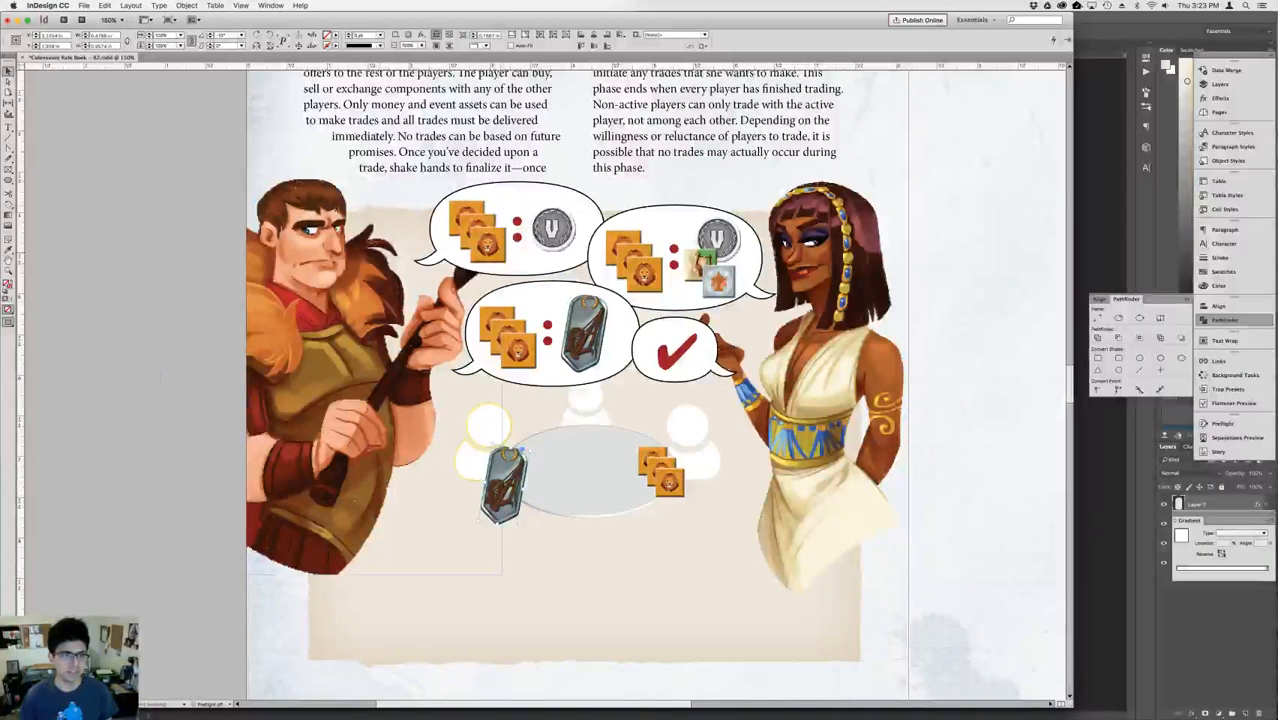
pyautogui.hotkey('shift', 'Down')
pyautogui.hotkey('shift', 'Down')
pyautogui.hotkey('shift', 'Down')
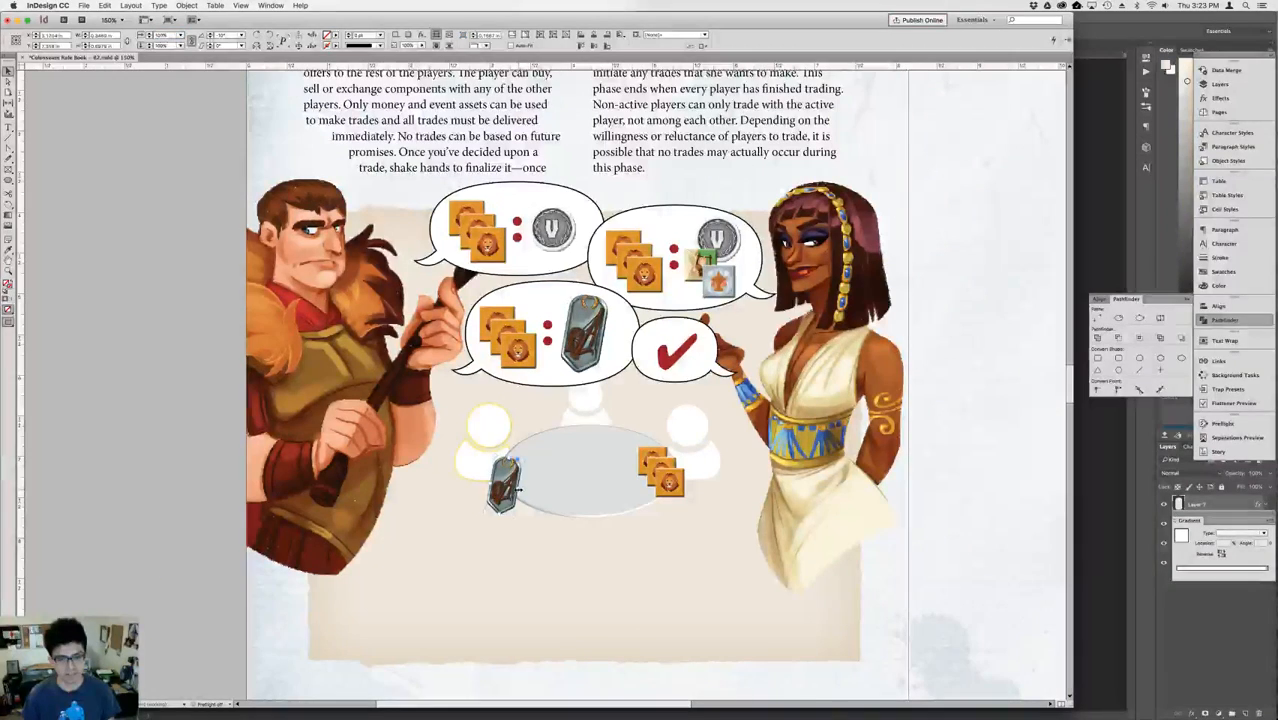
pyautogui.moveTo(505, 482); pyautogui.dragTo(516, 467)
# Raise the lion tokens slightly at the table's right end and shift the small medallion slightly left.
pyautogui.click(670, 469)
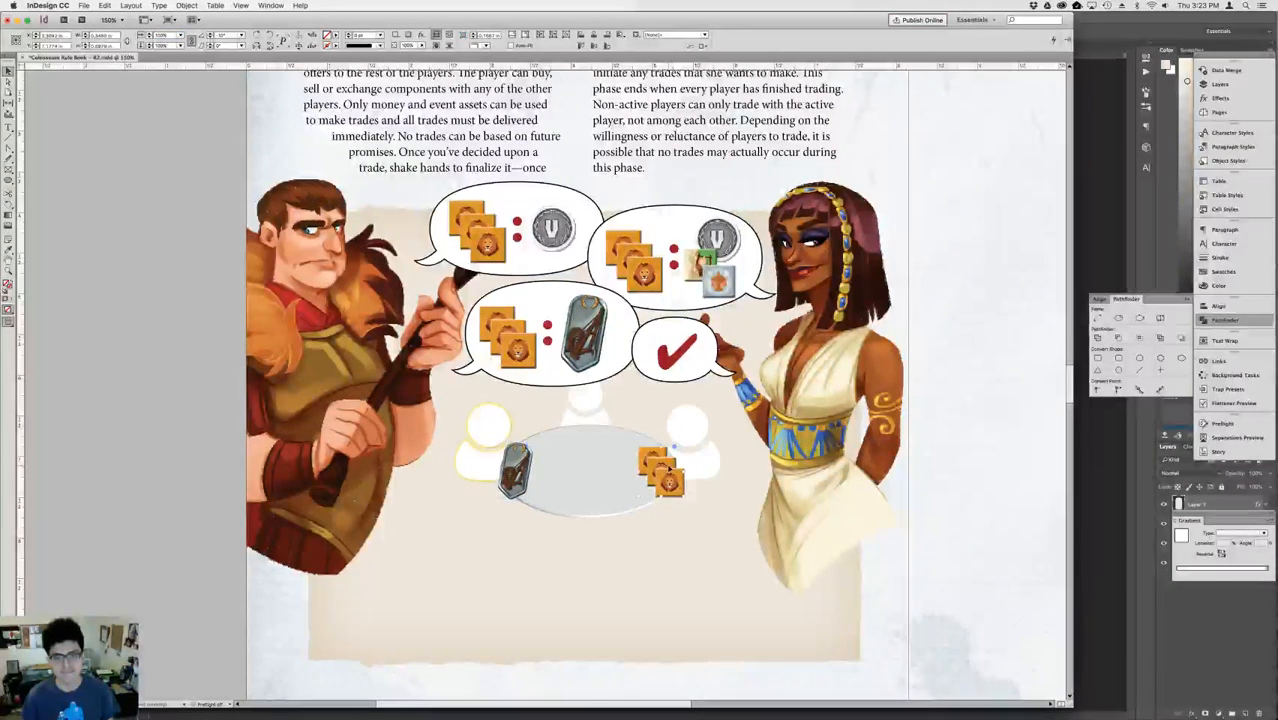
pyautogui.moveTo(670, 469); pyautogui.dragTo(670, 447)
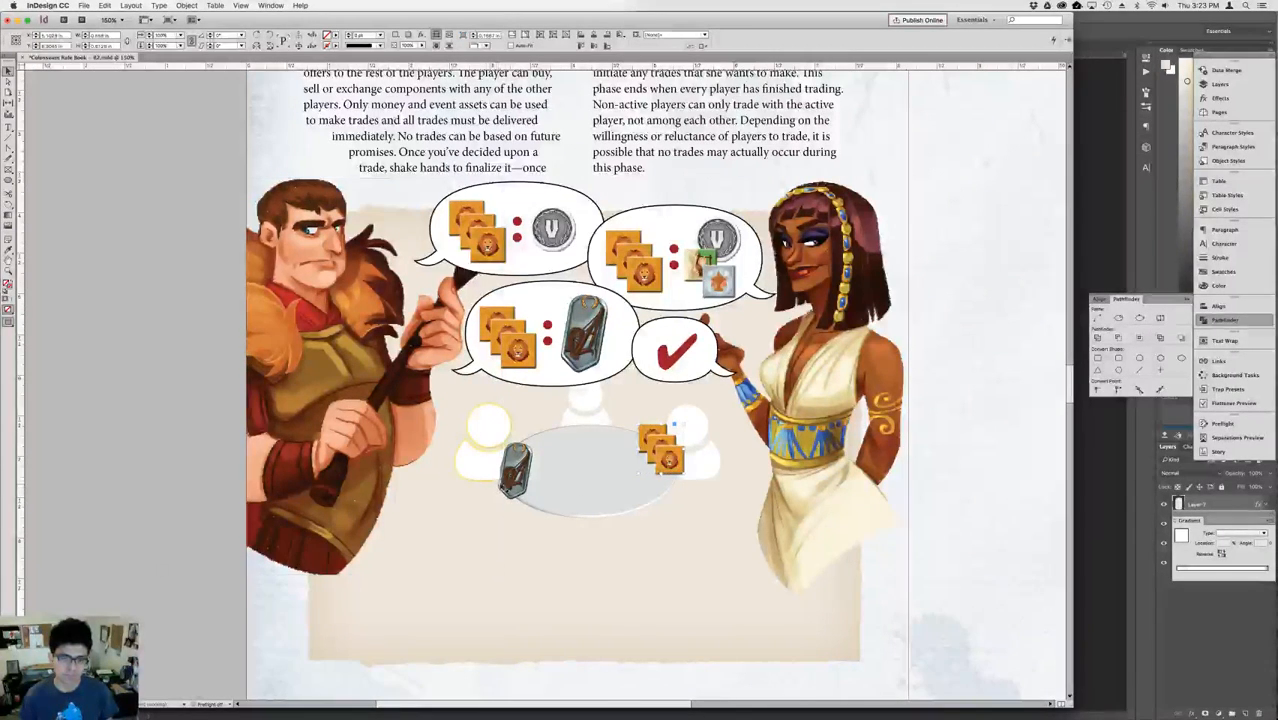
pyautogui.click(515, 470)
pyautogui.moveTo(515, 470); pyautogui.dragTo(511, 470)
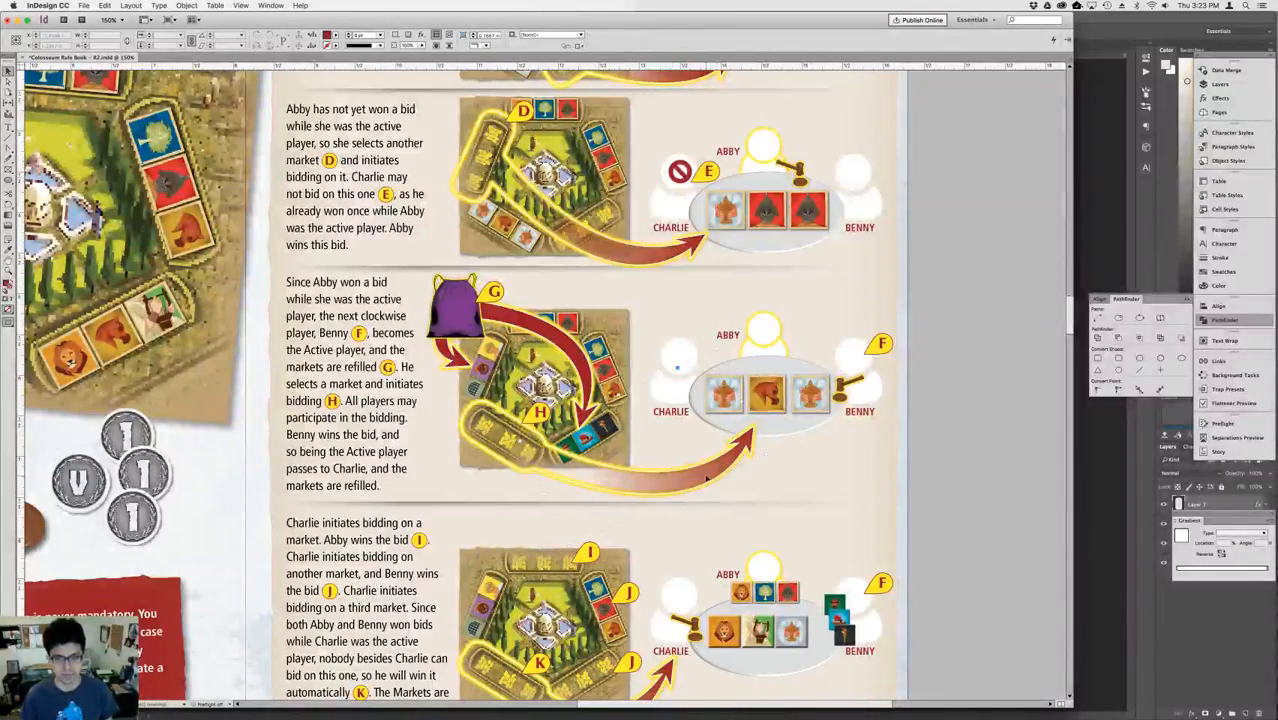
# Copy the curved arrow from the market bidding example and paste it into the trading illustration.
pyautogui.click(722, 476)
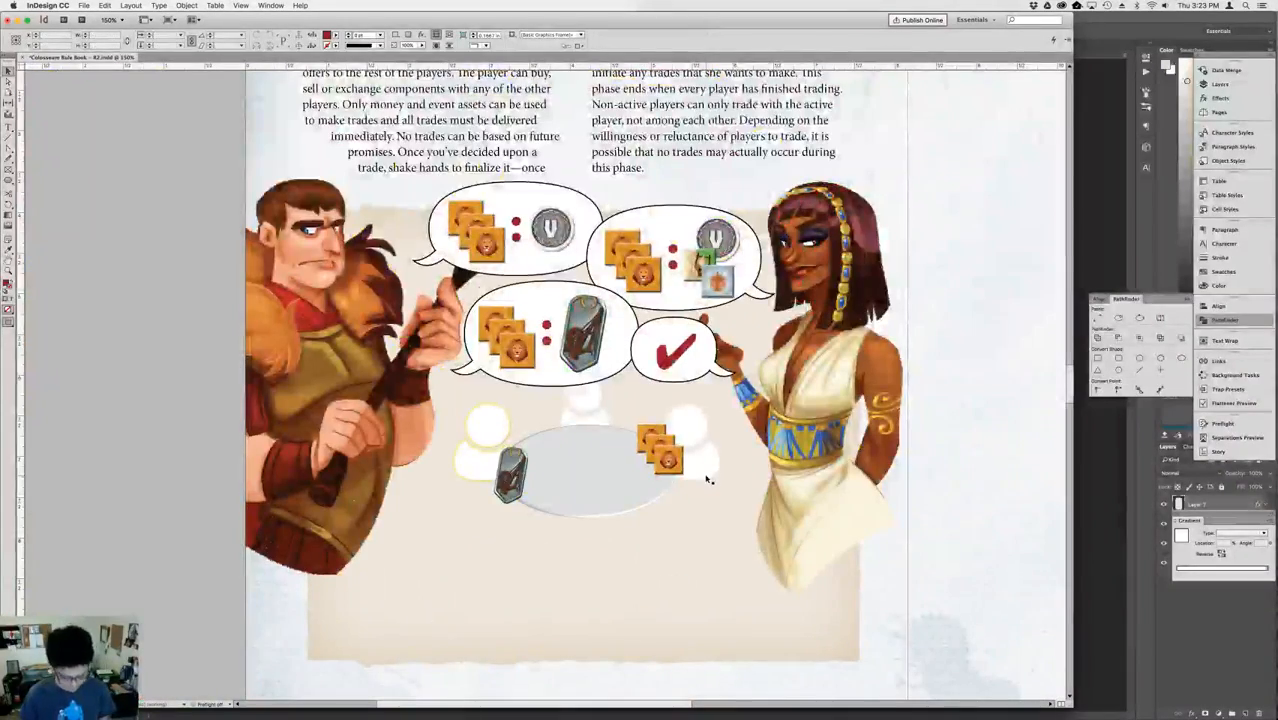
pyautogui.press('alt+shift+super+v')
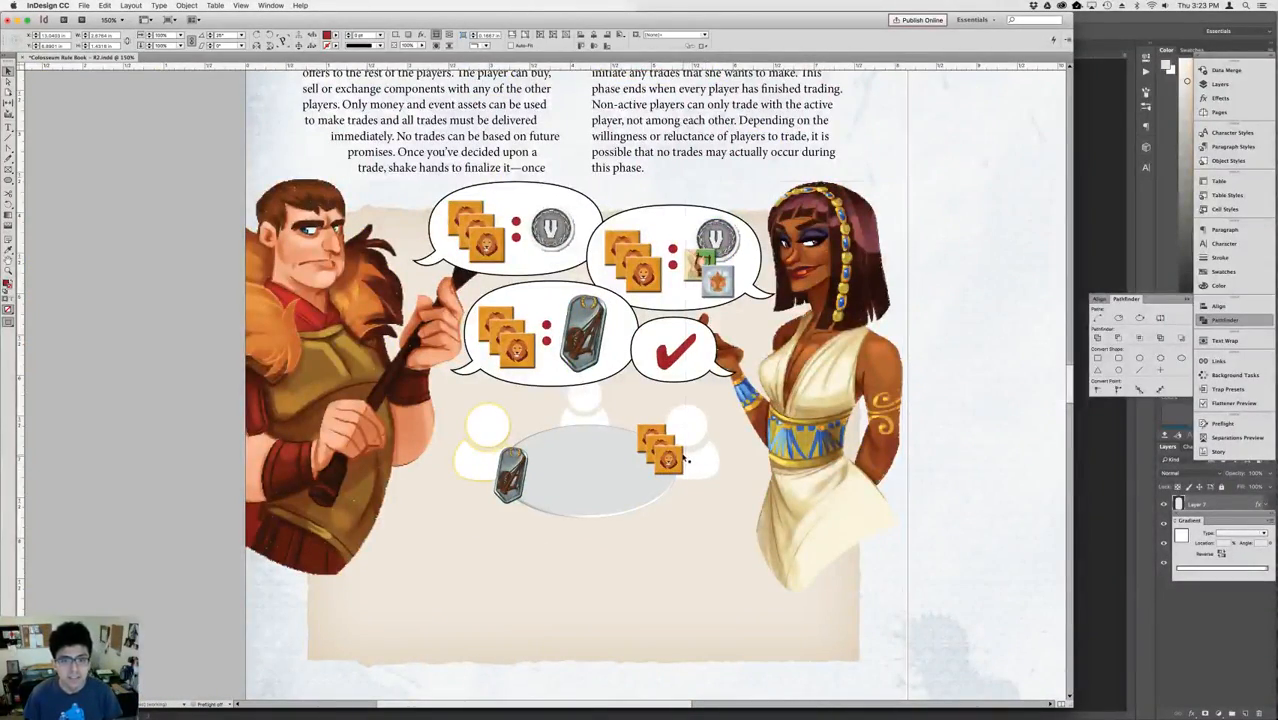
pyautogui.click(685, 459)
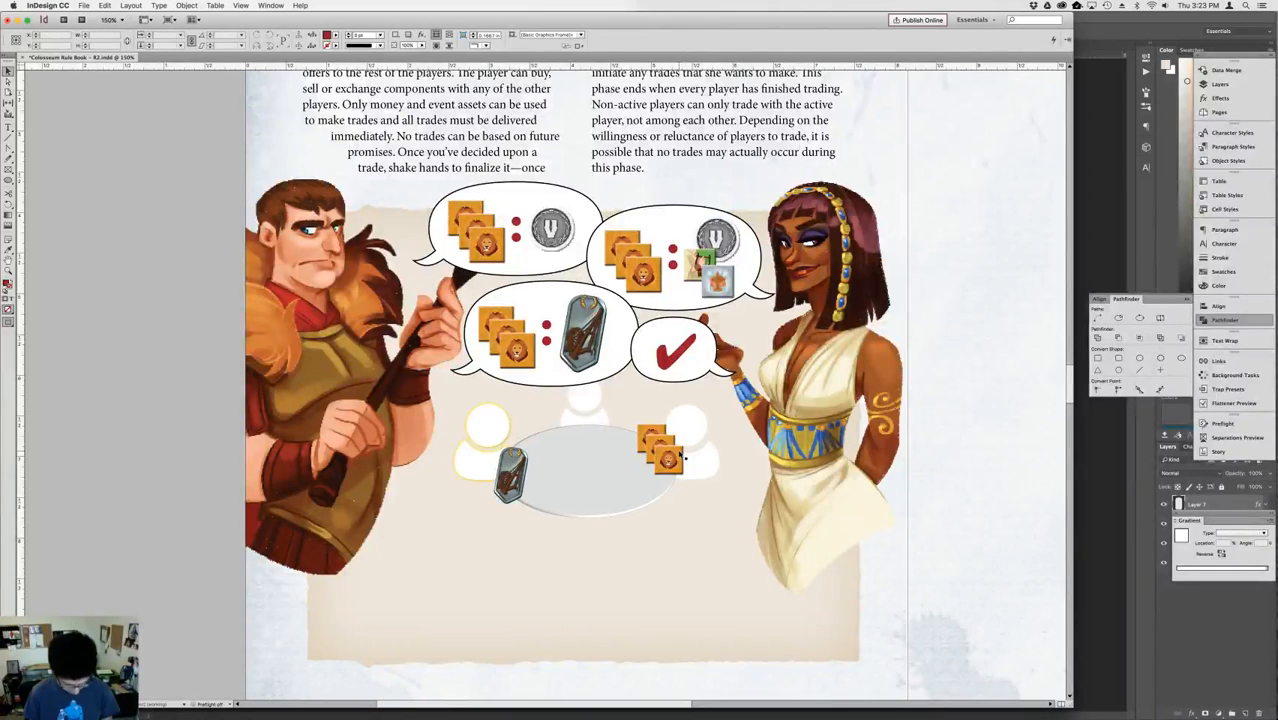
pyautogui.press('super+v')
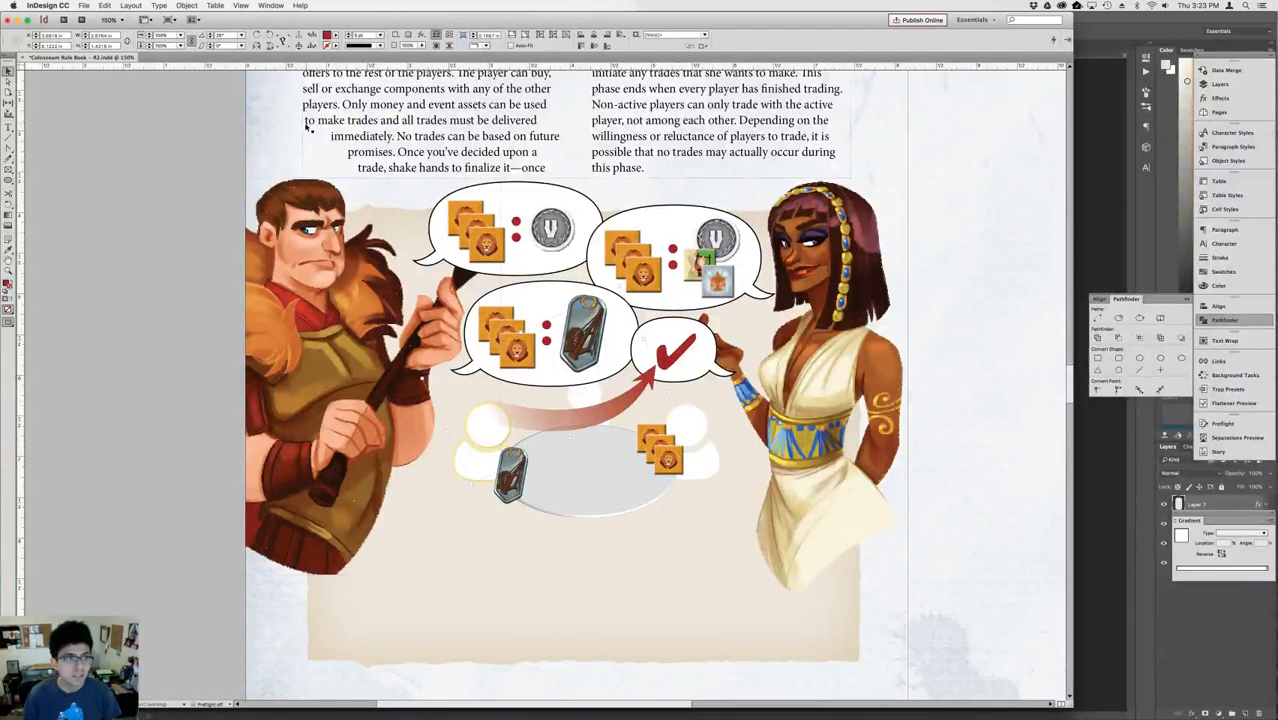
# Rotate the pasted arrow 180 degrees and place it above the table, curving from the lion tokens to the medallion.
pyautogui.click(269, 36)
pyautogui.click(269, 36)
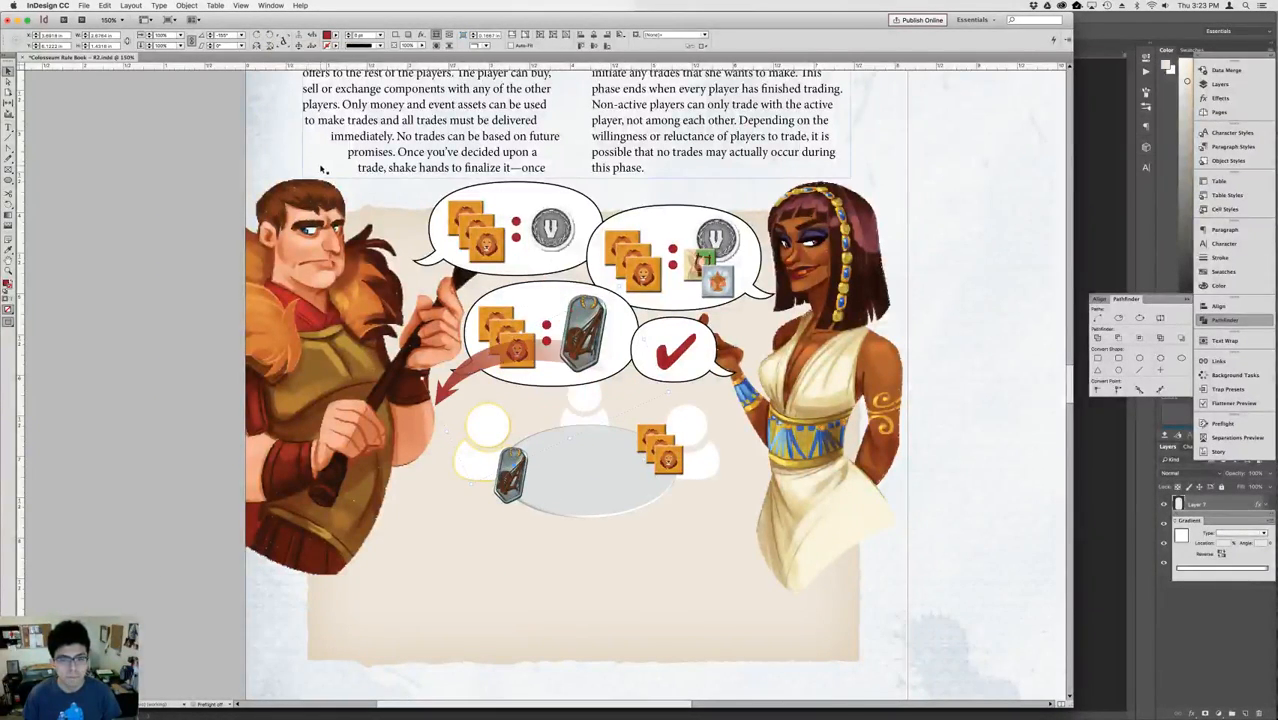
pyautogui.moveTo(474, 378); pyautogui.dragTo(528, 432)
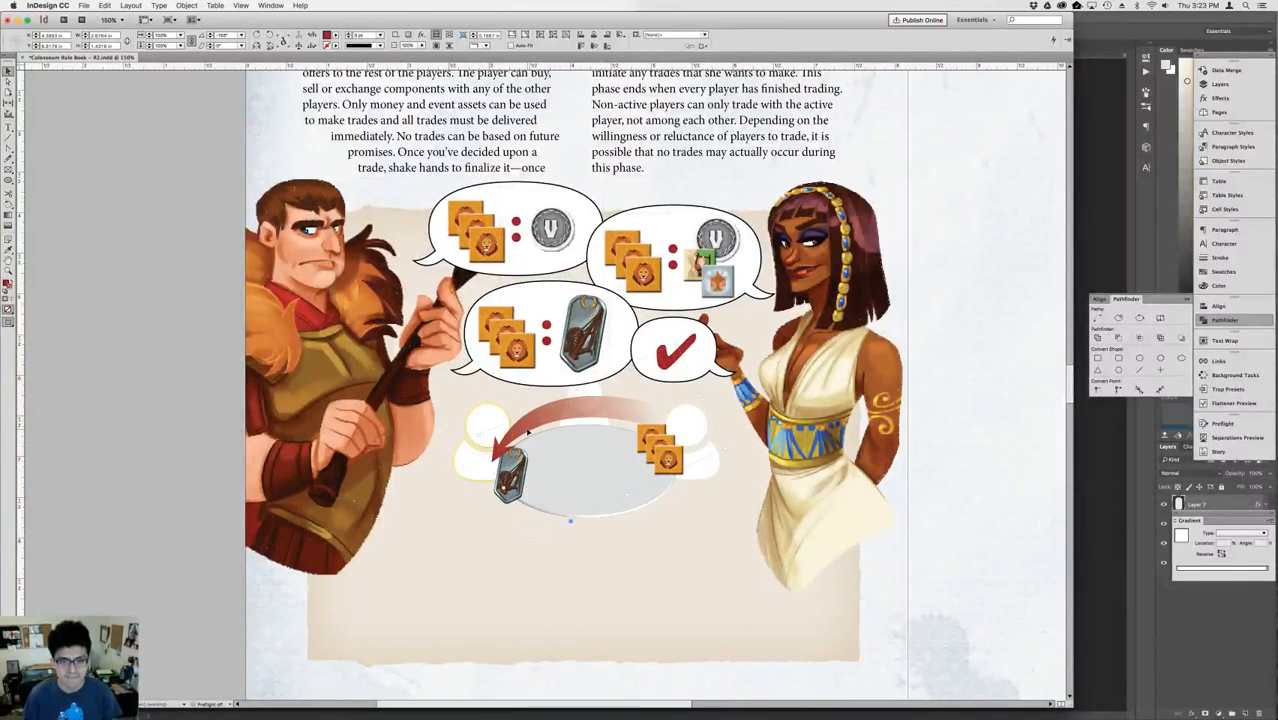
# Shorten the upper arrow at its medallion end and tilt it so it curves from the lion tokens toward the yellow-outlined player's head.
pyautogui.hotkey('shift', 'Down')
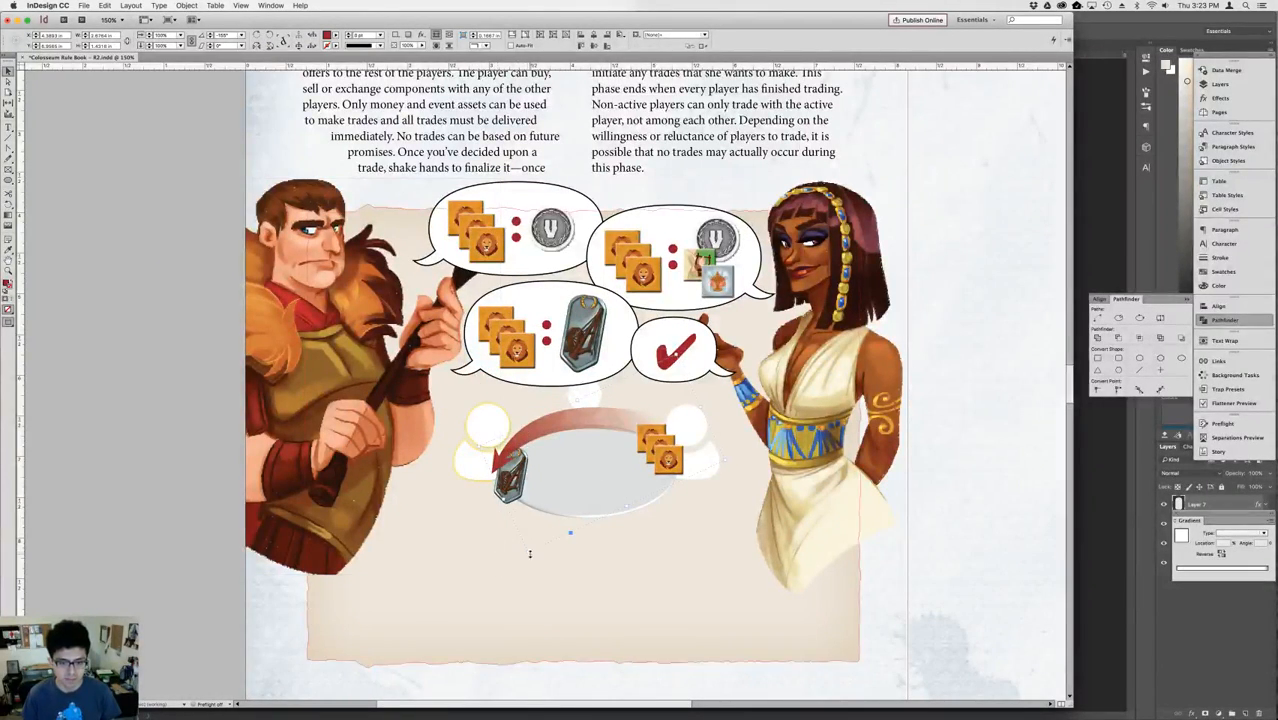
pyautogui.moveTo(527, 552); pyautogui.dragTo(547, 518)
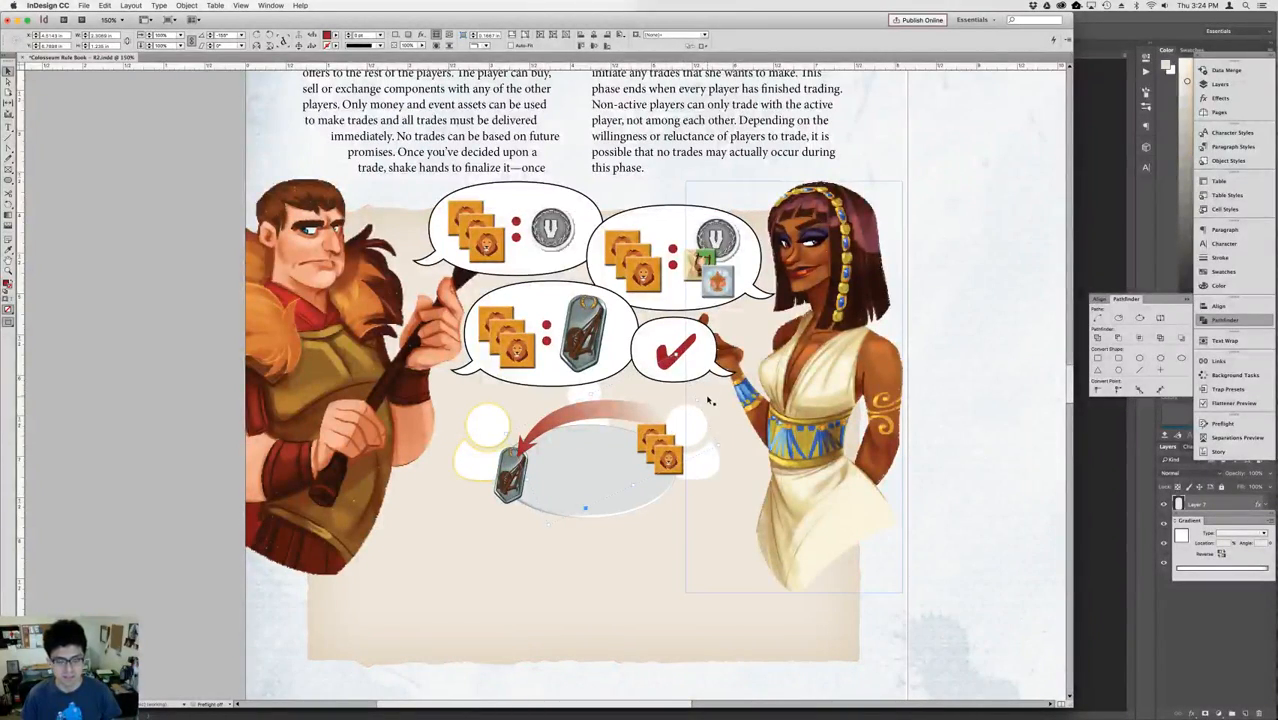
pyautogui.press('r')
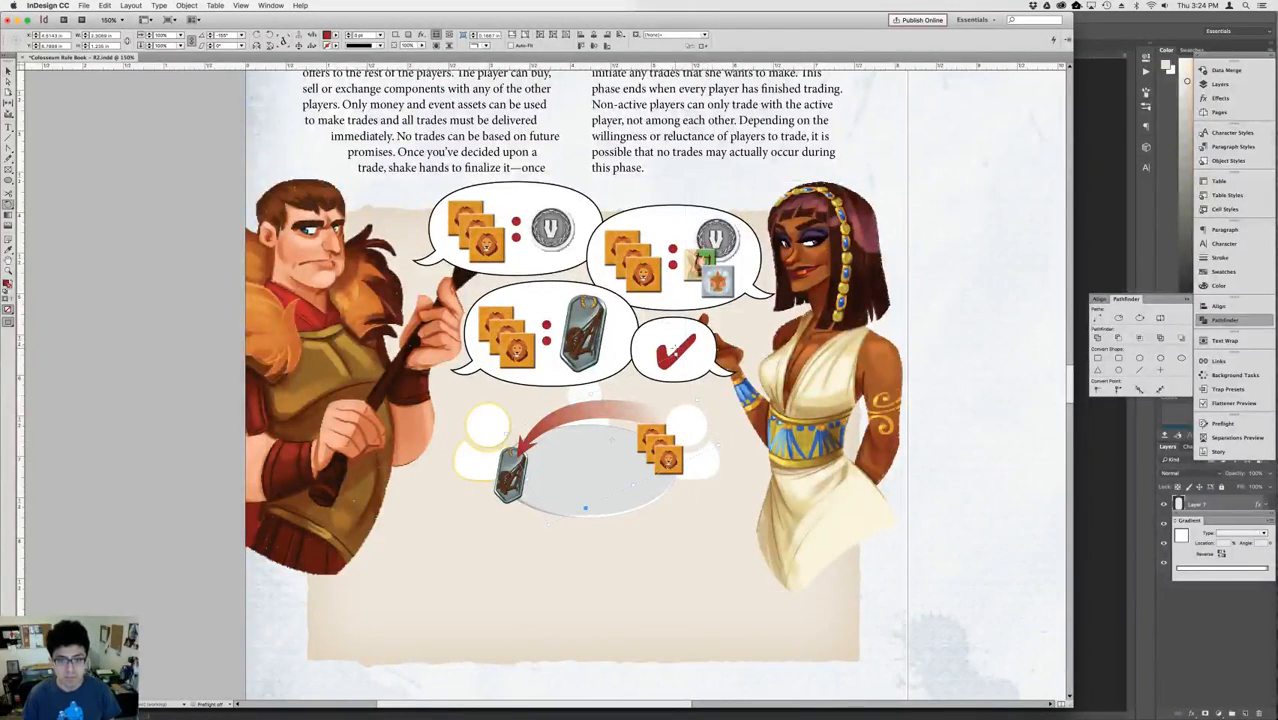
pyautogui.moveTo(676, 350); pyautogui.dragTo(716, 397)
pyautogui.hotkey('shift', 'Down')
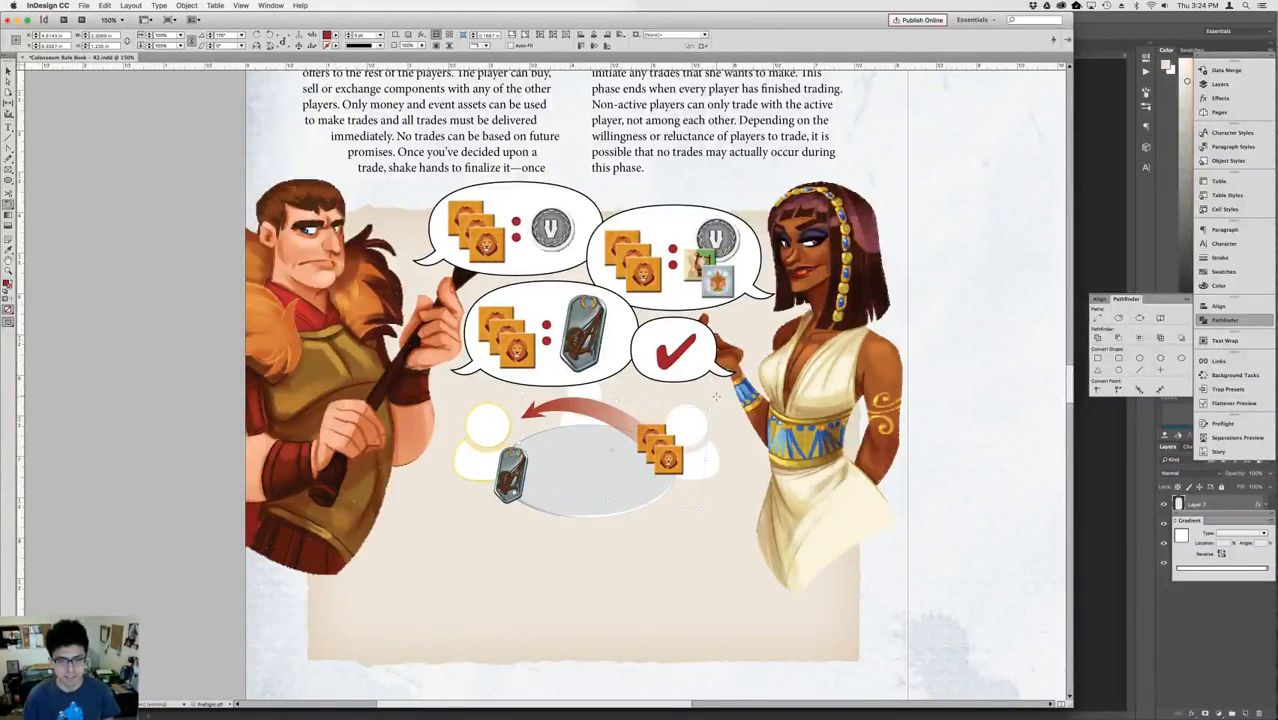
pyautogui.press('Down')
pyautogui.press('Down')
pyautogui.press('Down')
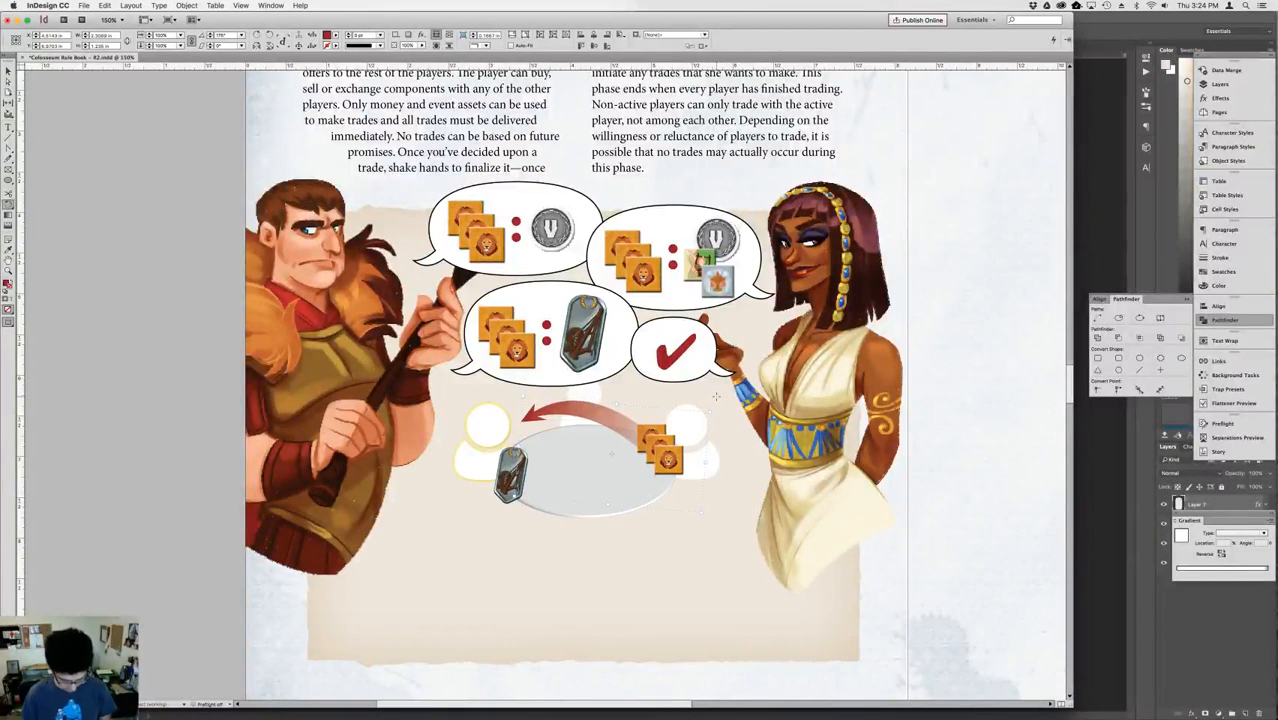
pyautogui.press('v')
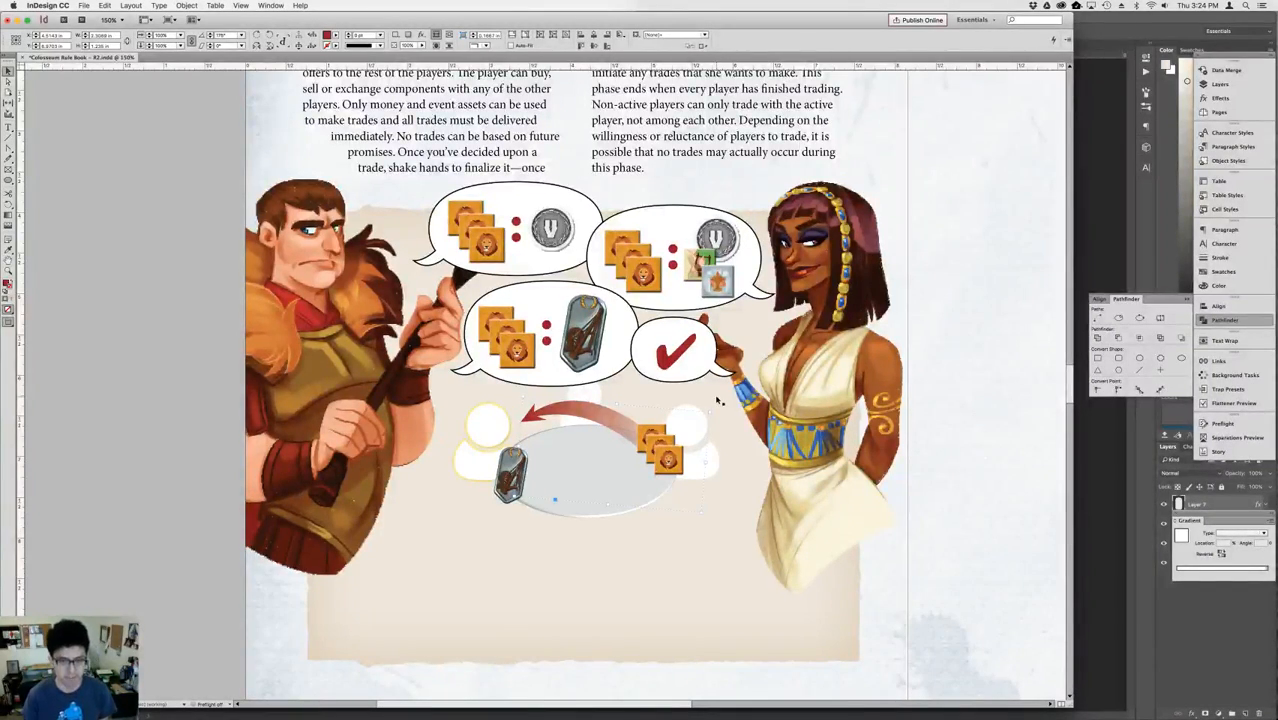
# Duplicate the upper arrow, place the copy lower over the table and rotate it 180 degrees.
pyautogui.press('super+equal')
pyautogui.press('super+equal')
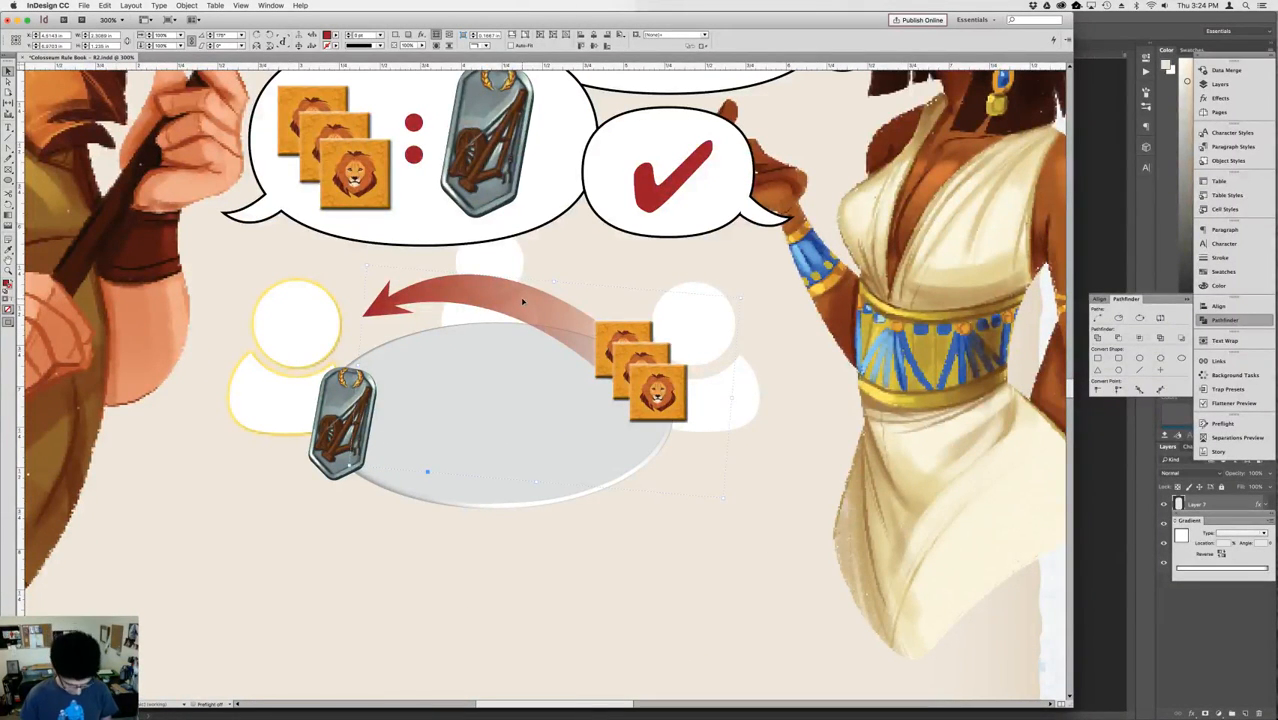
pyautogui.press('super+v')
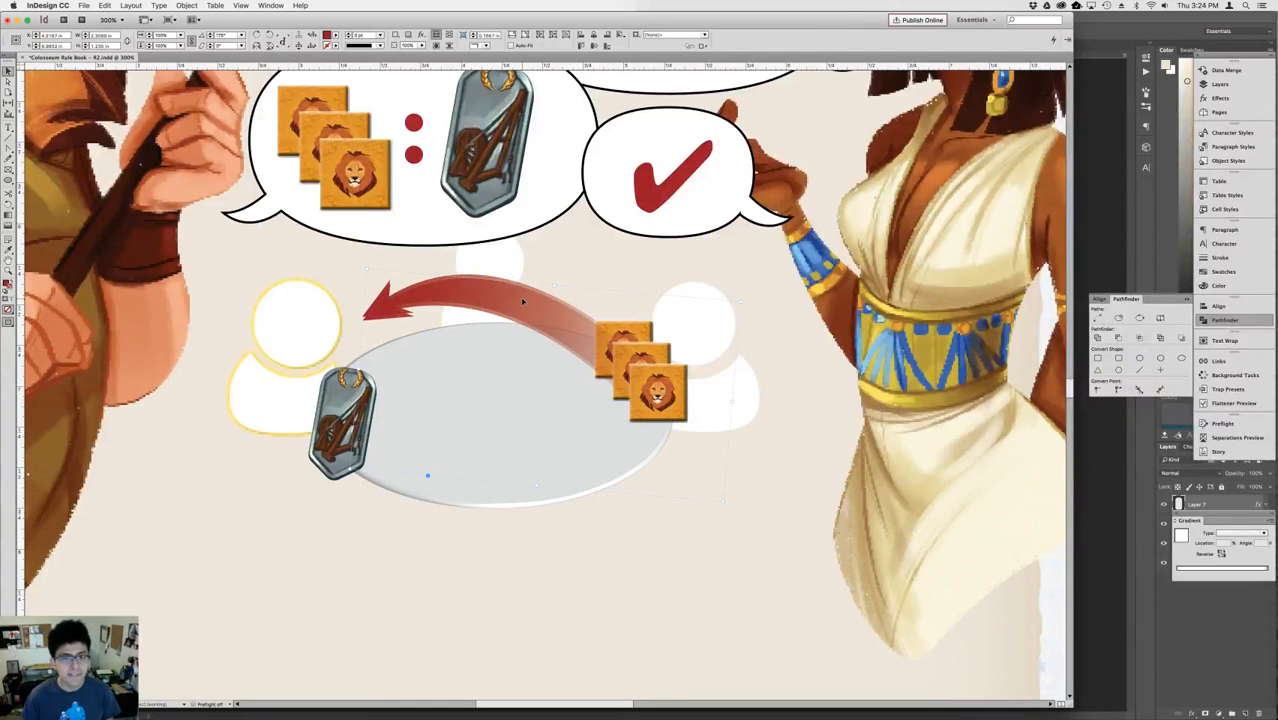
pyautogui.press('super+z')
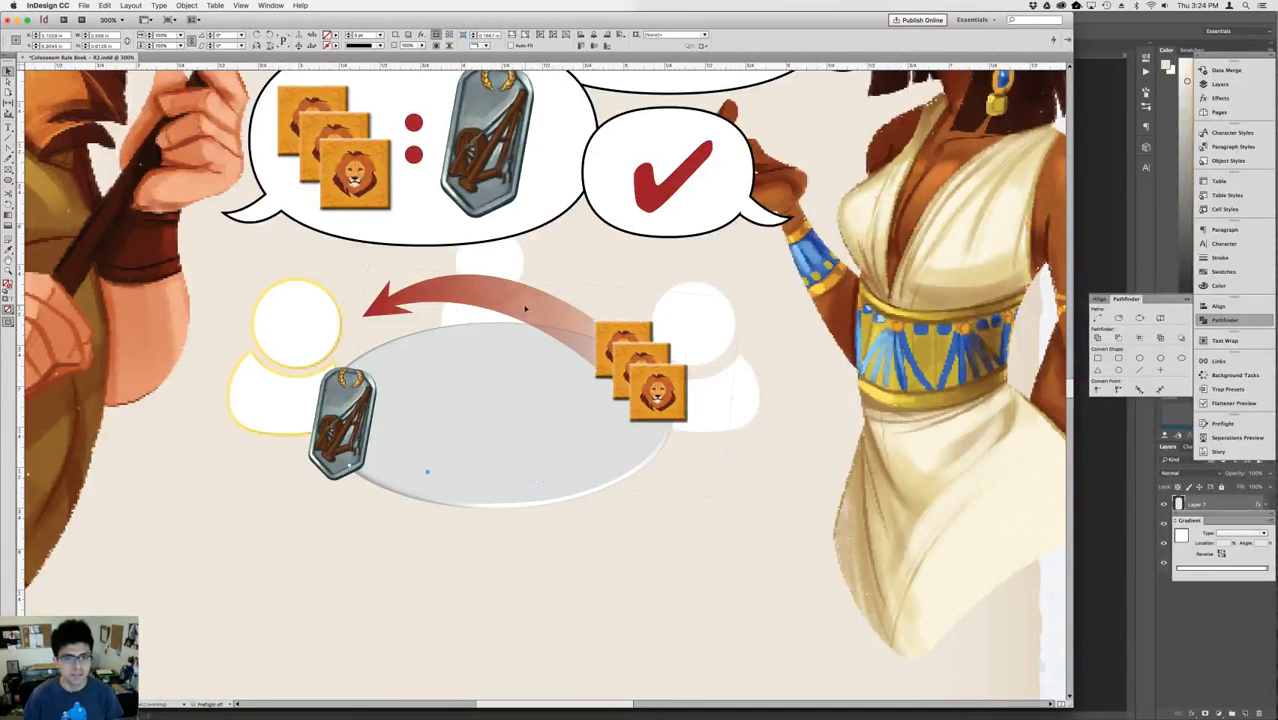
pyautogui.moveTo(513, 300); pyautogui.dragTo(524, 457)
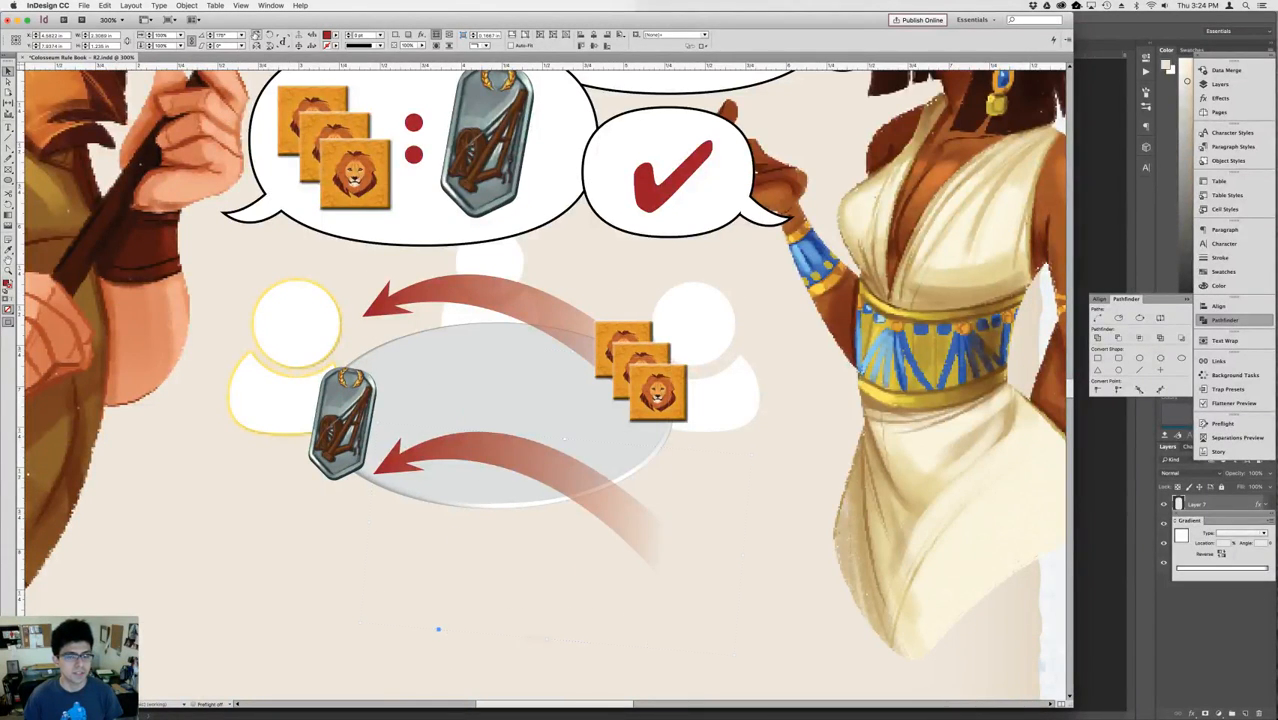
pyautogui.click(257, 36)
pyautogui.click(257, 36)
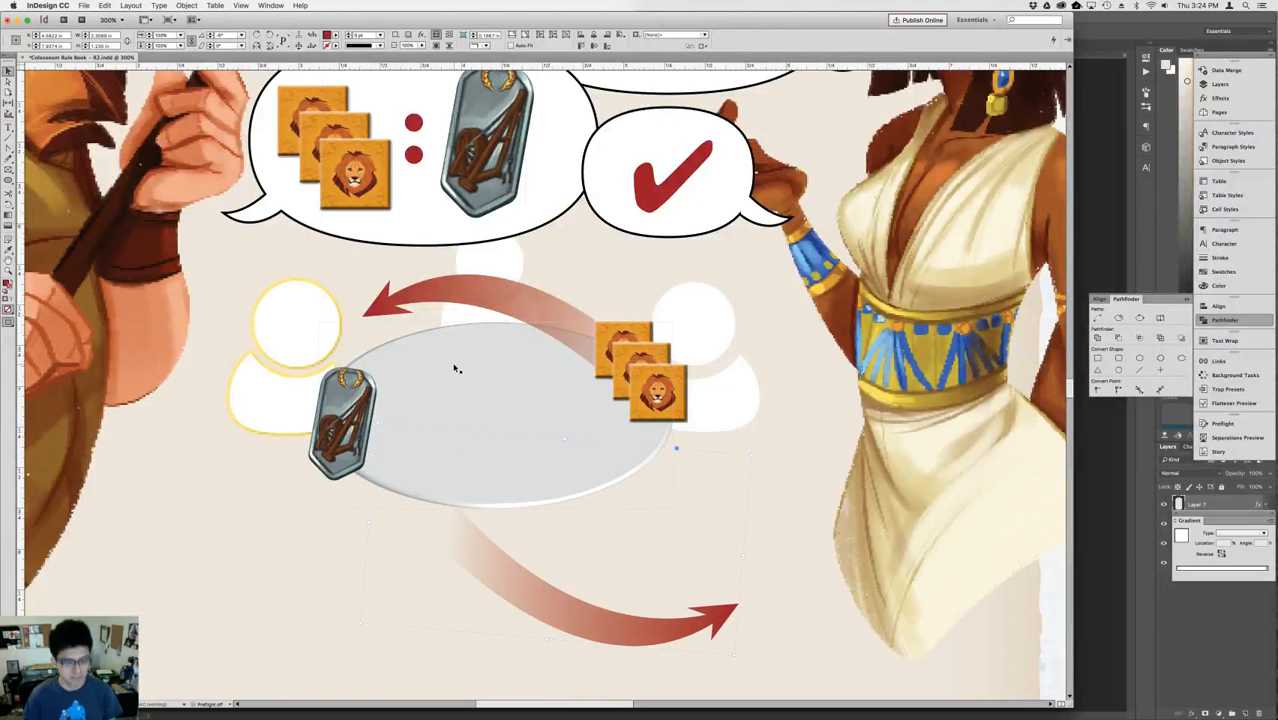
# Tilt the copied arrow counterclockwise and move it to the table's lower edge, running from the medallion to the lion tokens.
pyautogui.press('r')
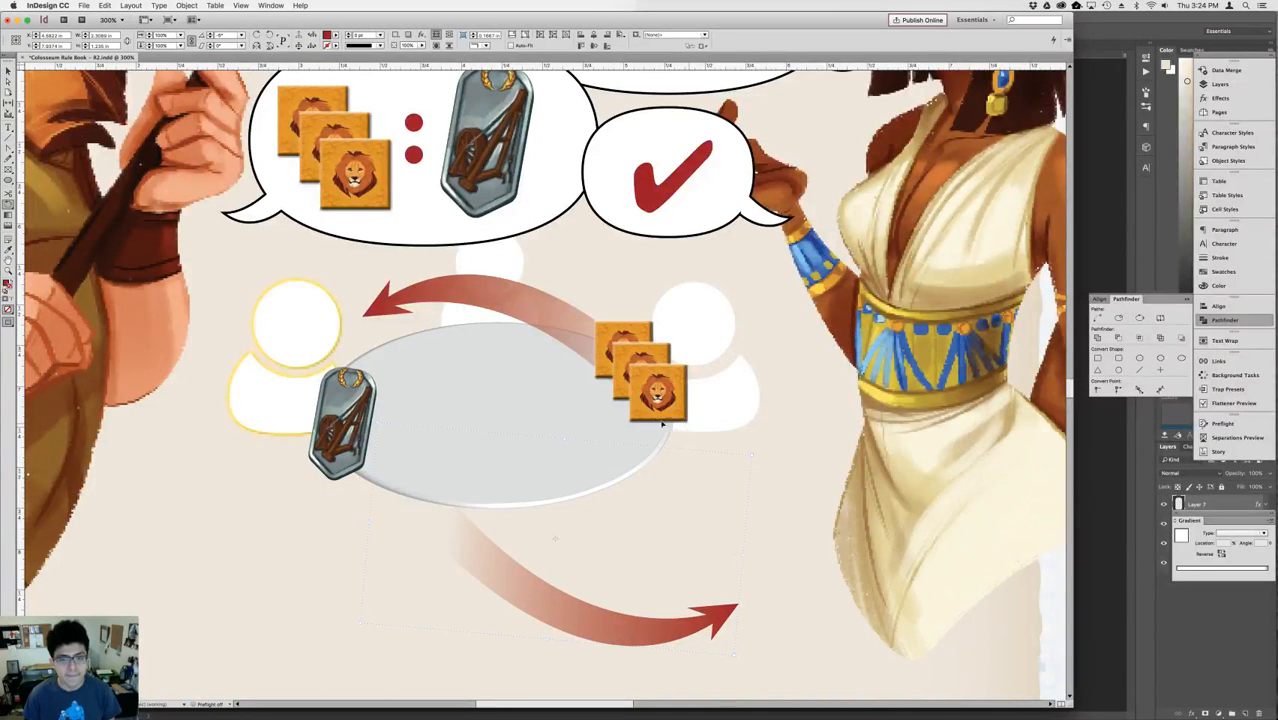
pyautogui.moveTo(662, 424); pyautogui.dragTo(643, 399)
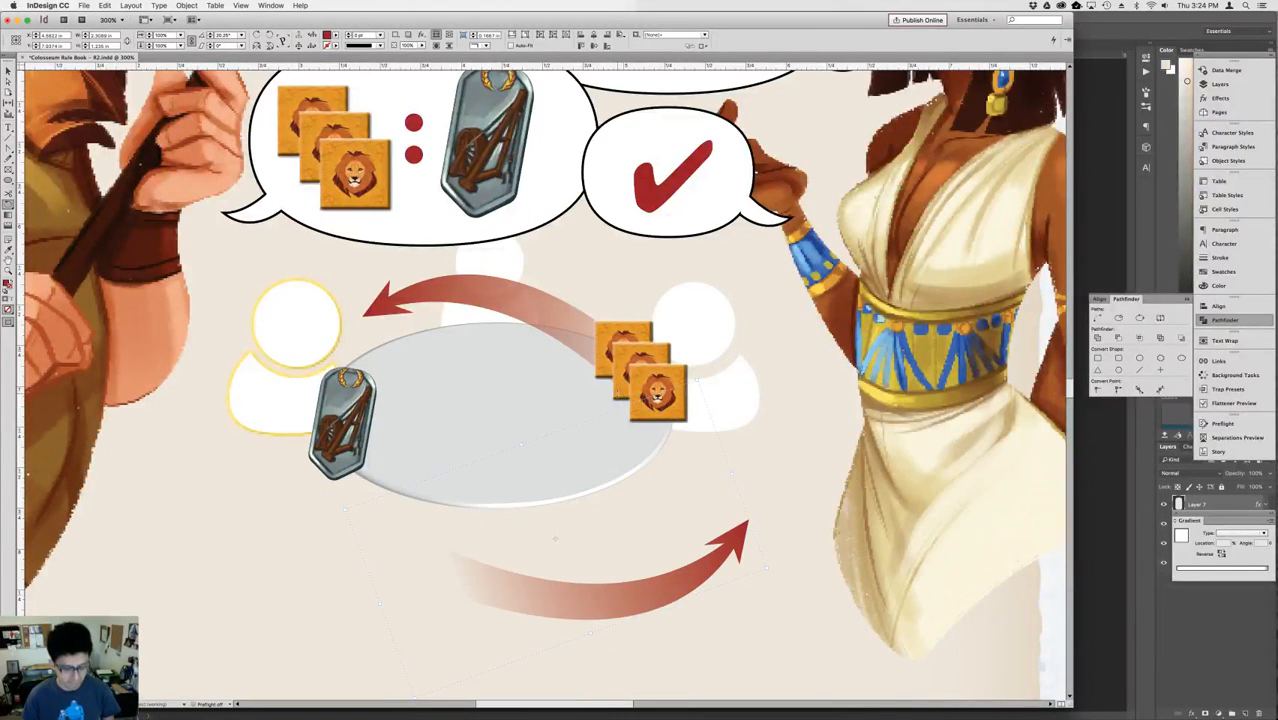
pyautogui.hotkey('shift', 'Up')
pyautogui.hotkey('shift', 'Up')
pyautogui.hotkey('shift', 'Up')
pyautogui.hotkey('shift', 'Up')
pyautogui.hotkey('shift', 'Up')
pyautogui.hotkey('shift', 'Left')
pyautogui.hotkey('shift', 'Left')
pyautogui.hotkey('shift', 'Left')
pyautogui.hotkey('shift', 'Left')
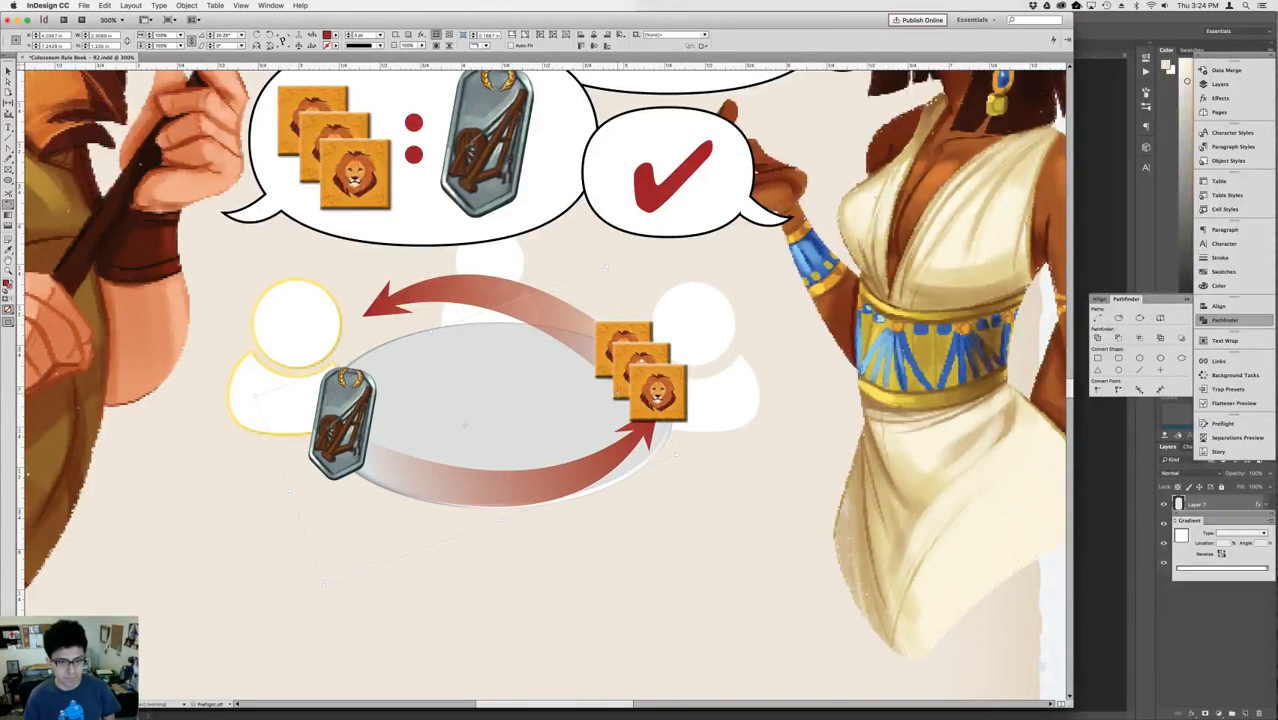
pyautogui.hotkey('shift', 'Down')
pyautogui.hotkey('shift', 'Down')
pyautogui.press('v')
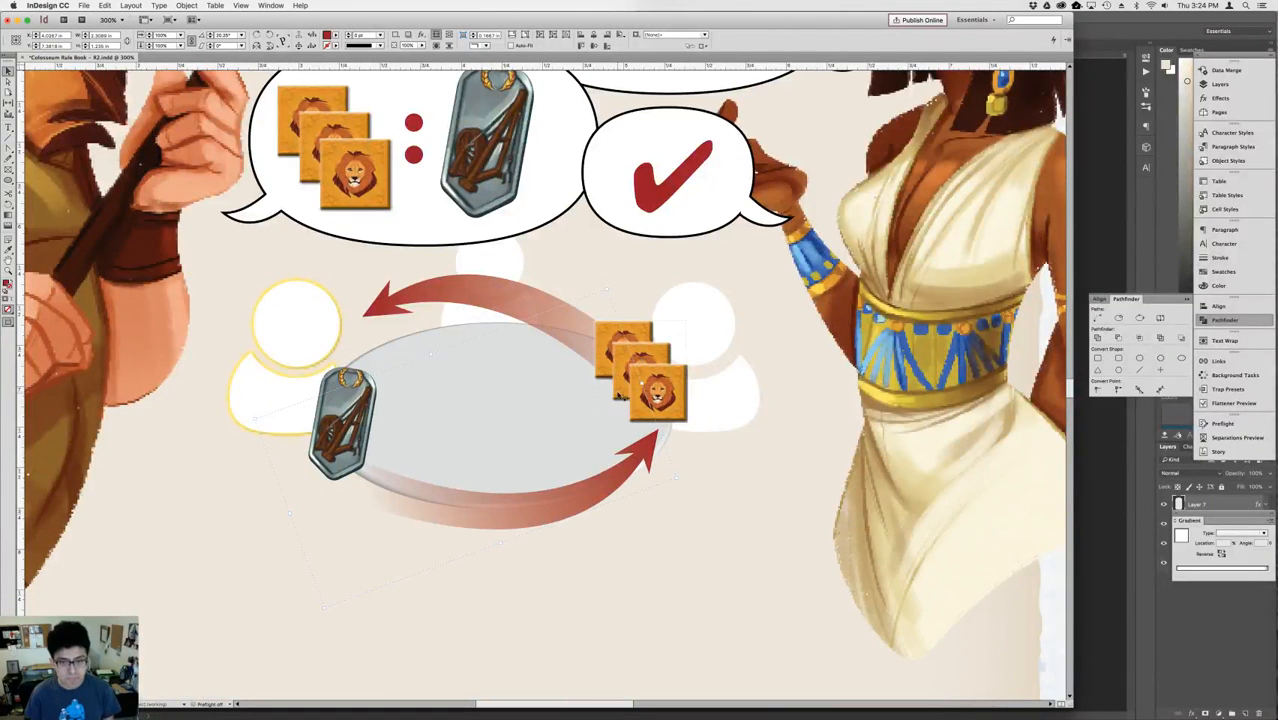
# Stretch the lower arrow slightly wider, rotate it slightly clockwise and adjust its height so it follows the table's lower edge.
pyautogui.moveTo(652, 385); pyautogui.dragTo(679, 383)
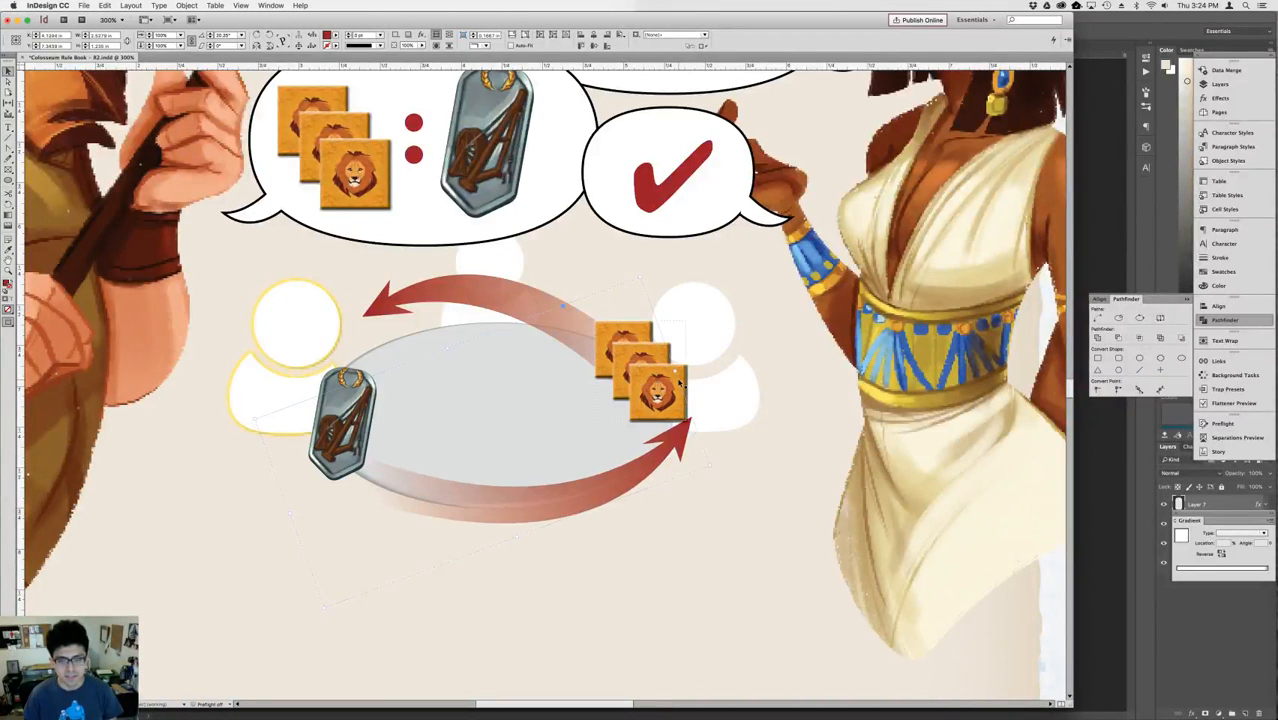
pyautogui.hotkey('shift', 'Down')
pyautogui.press('g')
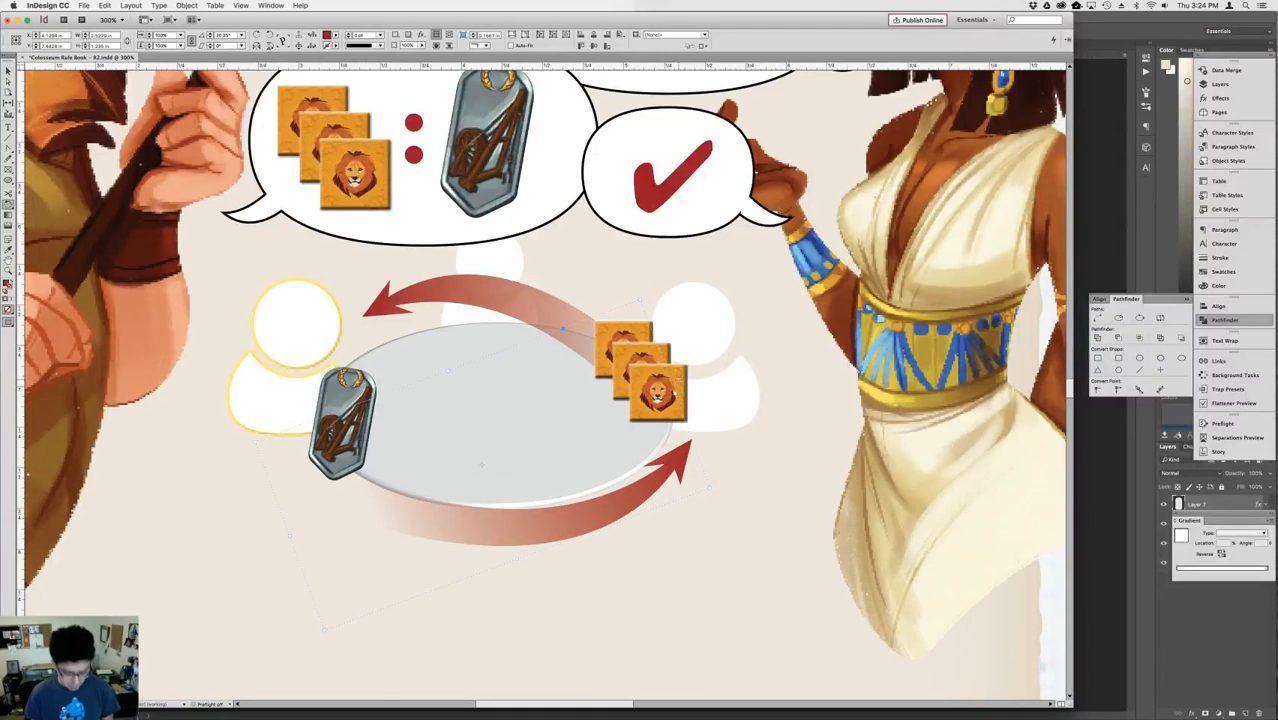
pyautogui.moveTo(726, 345); pyautogui.dragTo(742, 373)
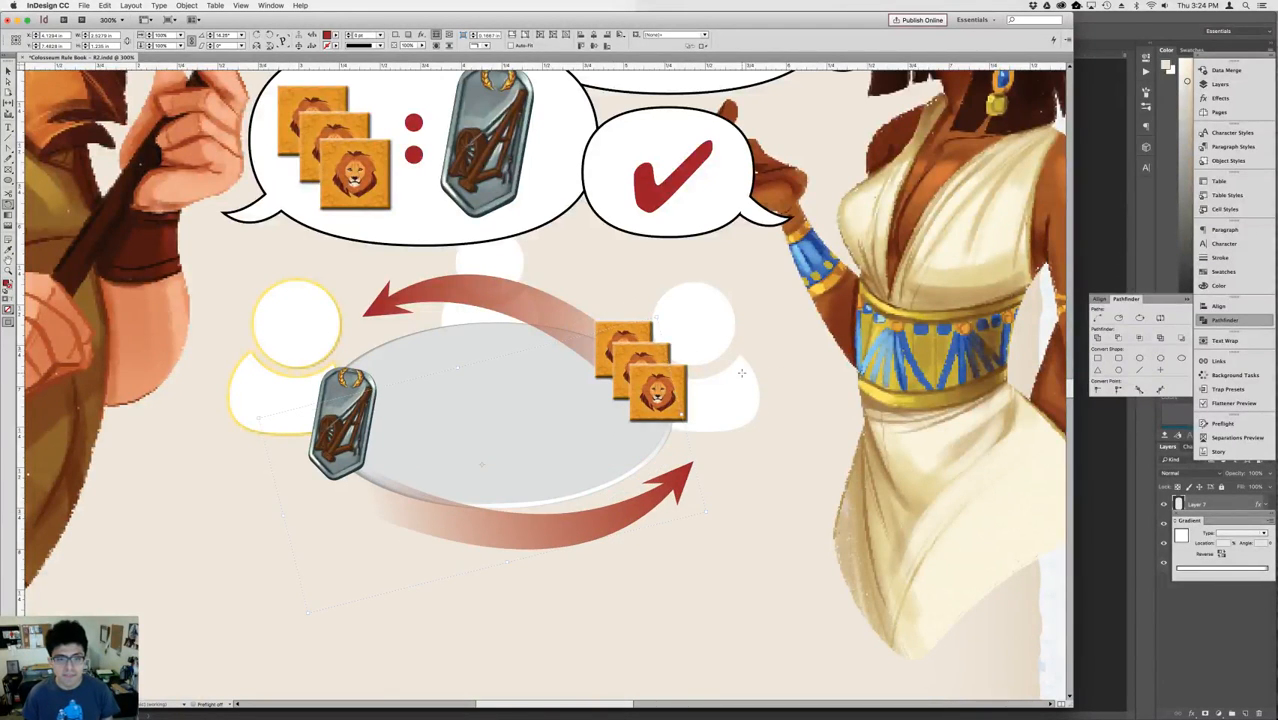
pyautogui.hotkey('shift', 'Up')
pyautogui.hotkey('shift', 'Up')
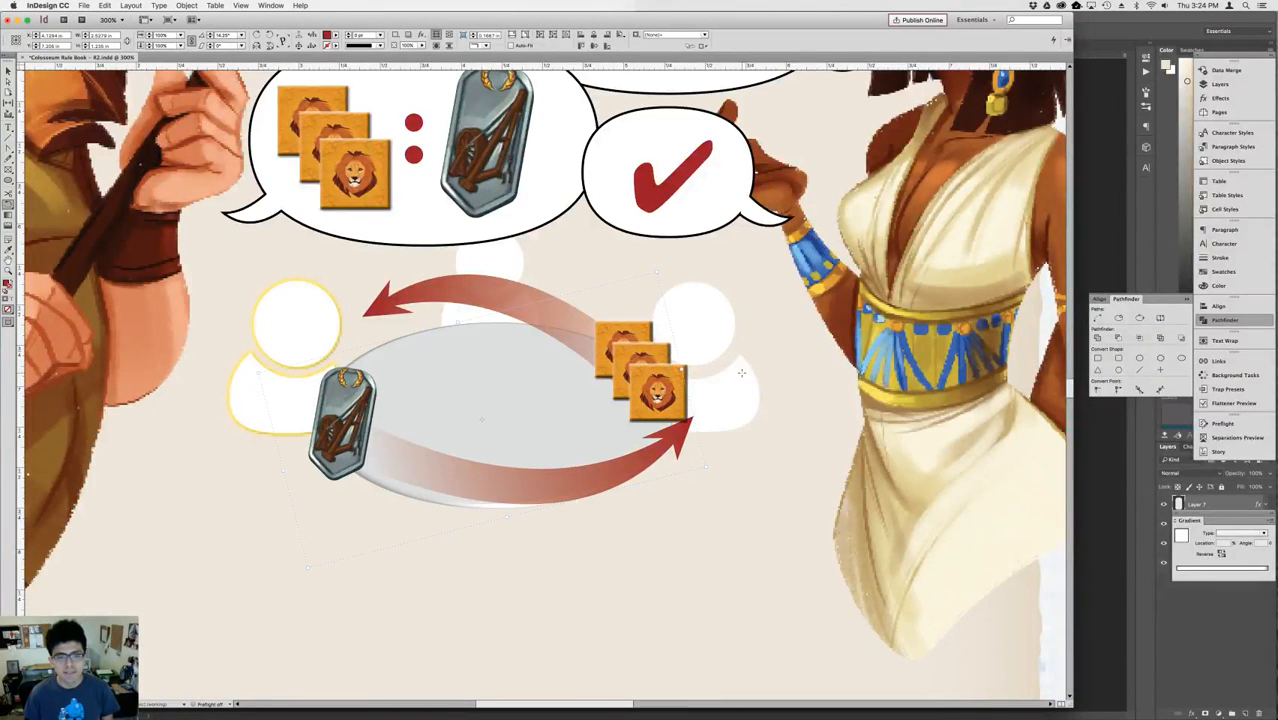
pyautogui.moveTo(741, 373); pyautogui.dragTo(741, 360)
pyautogui.press('super+0')
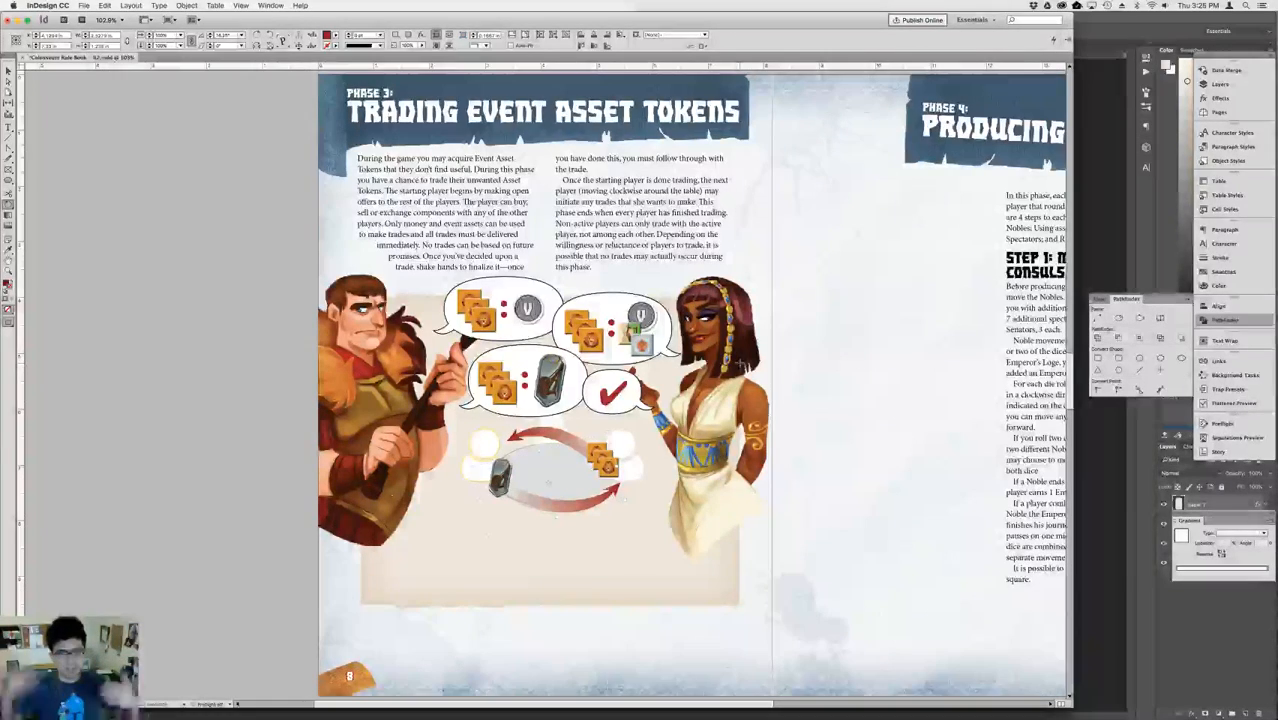
pyautogui.click(588, 440)
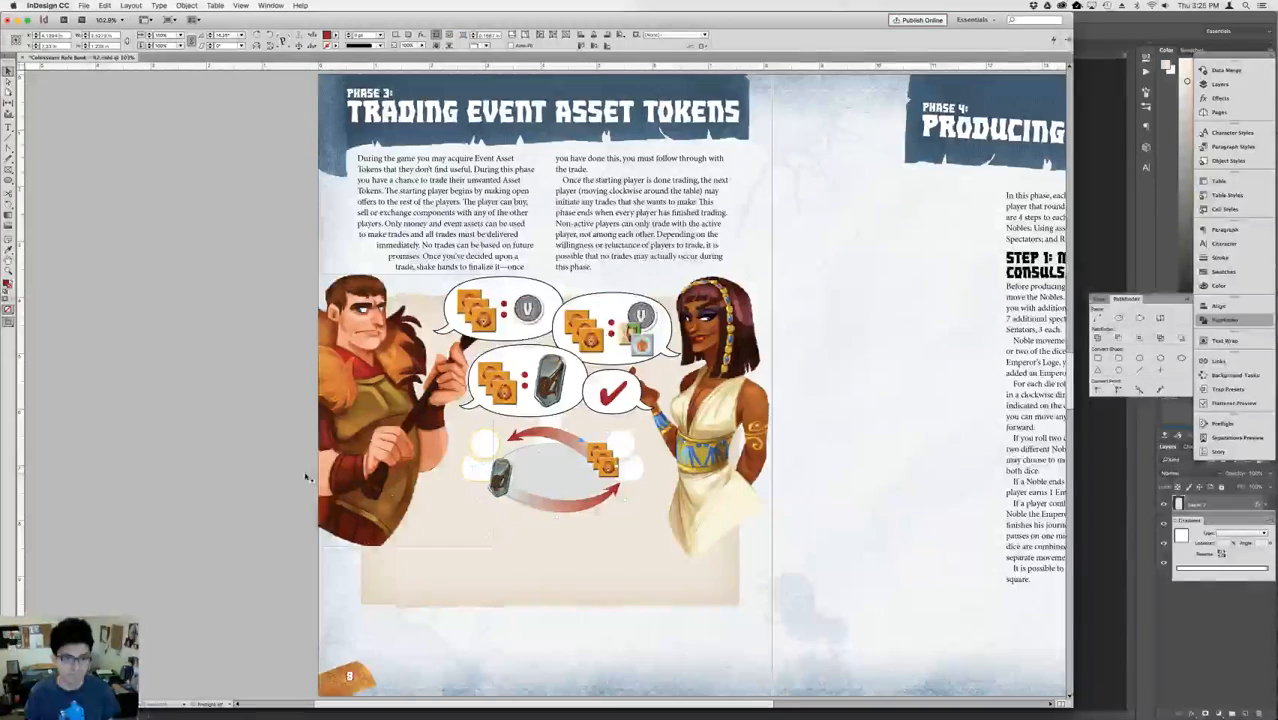
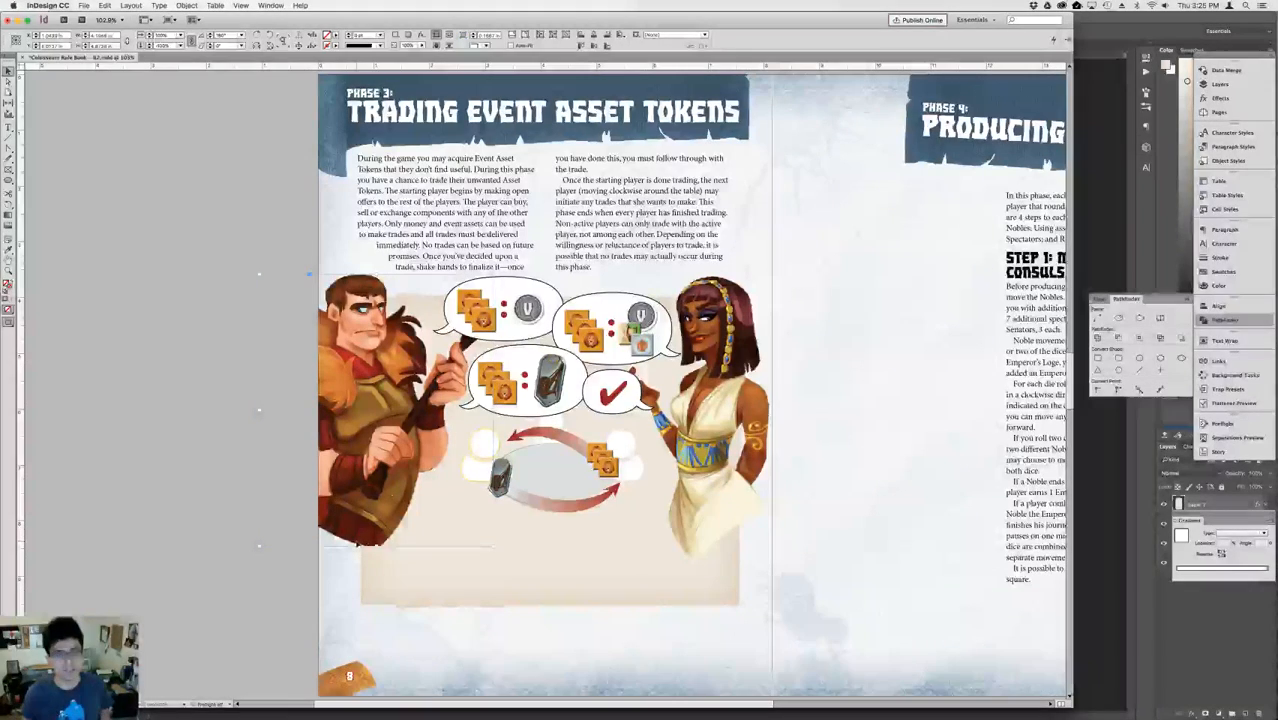
# Extend the lower edge of the beige panel behind the trading illustration farther down the page.
pyautogui.click(495, 608)
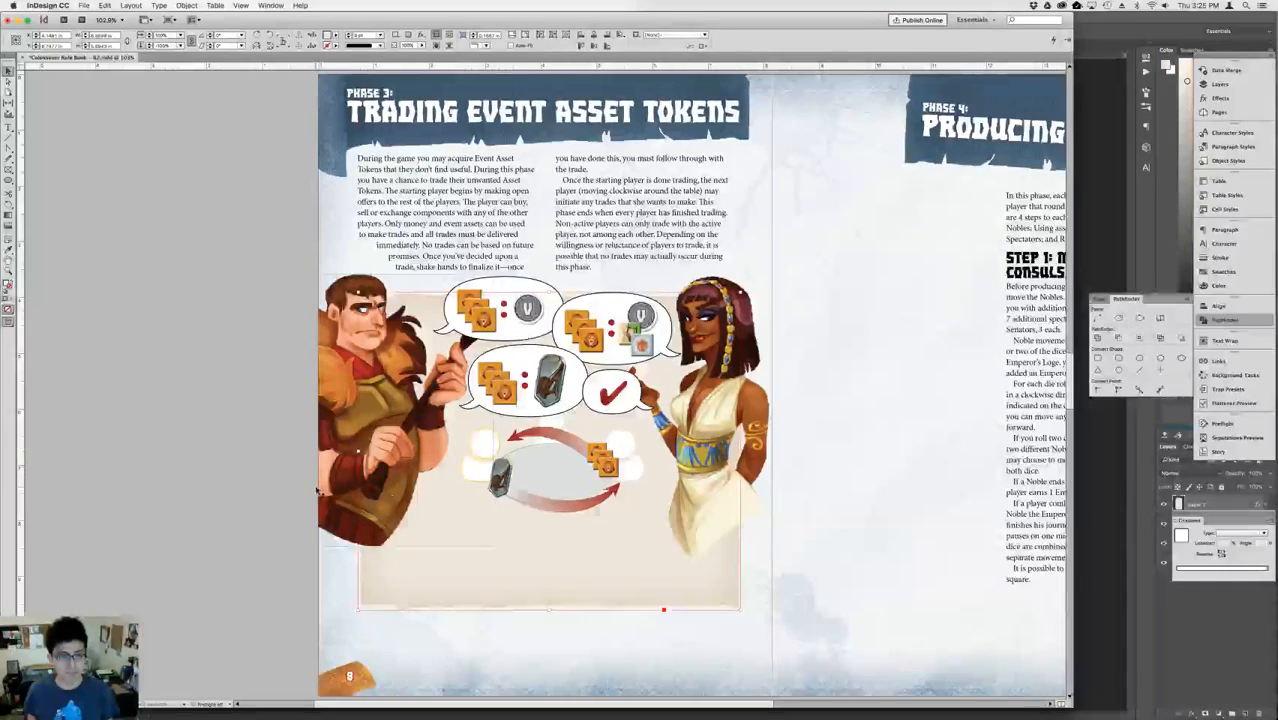
pyautogui.click(274, 404)
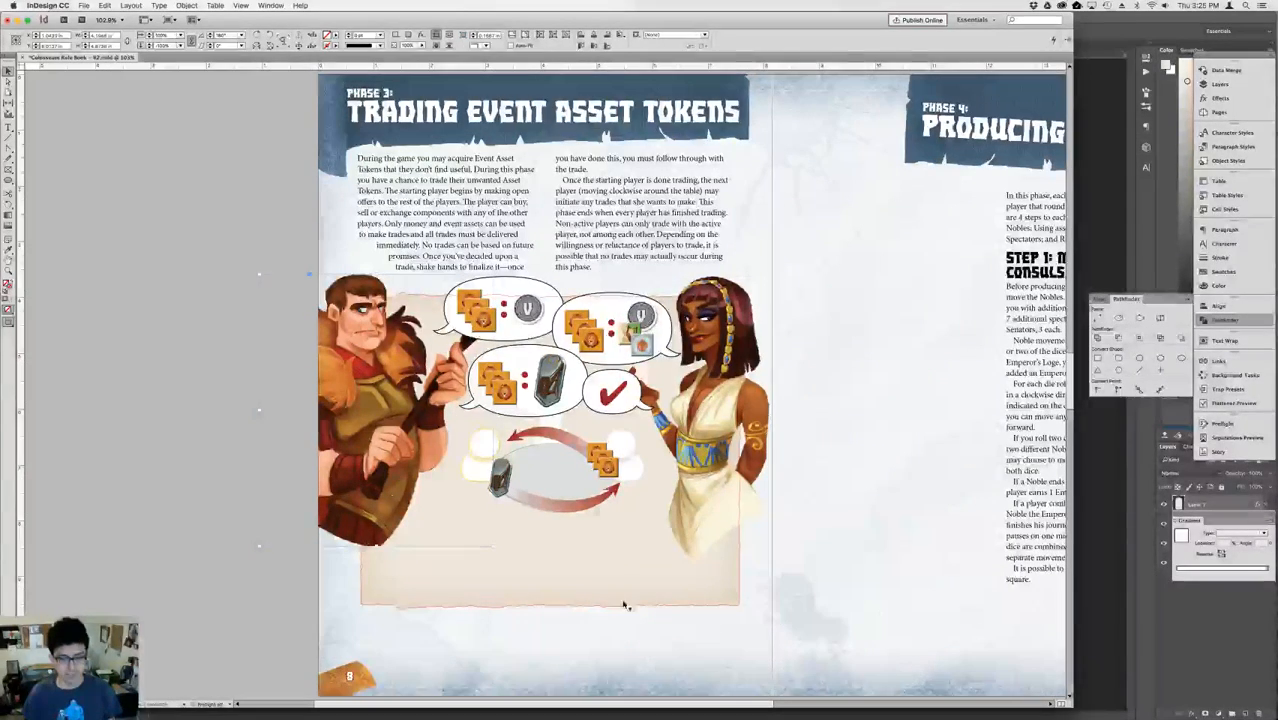
pyautogui.click(565, 610)
pyautogui.moveTo(565, 610); pyautogui.dragTo(566, 646)
# Enlarge both character illustrations together slightly and nudge the armored man a little to the right.
pyautogui.click(766, 485)
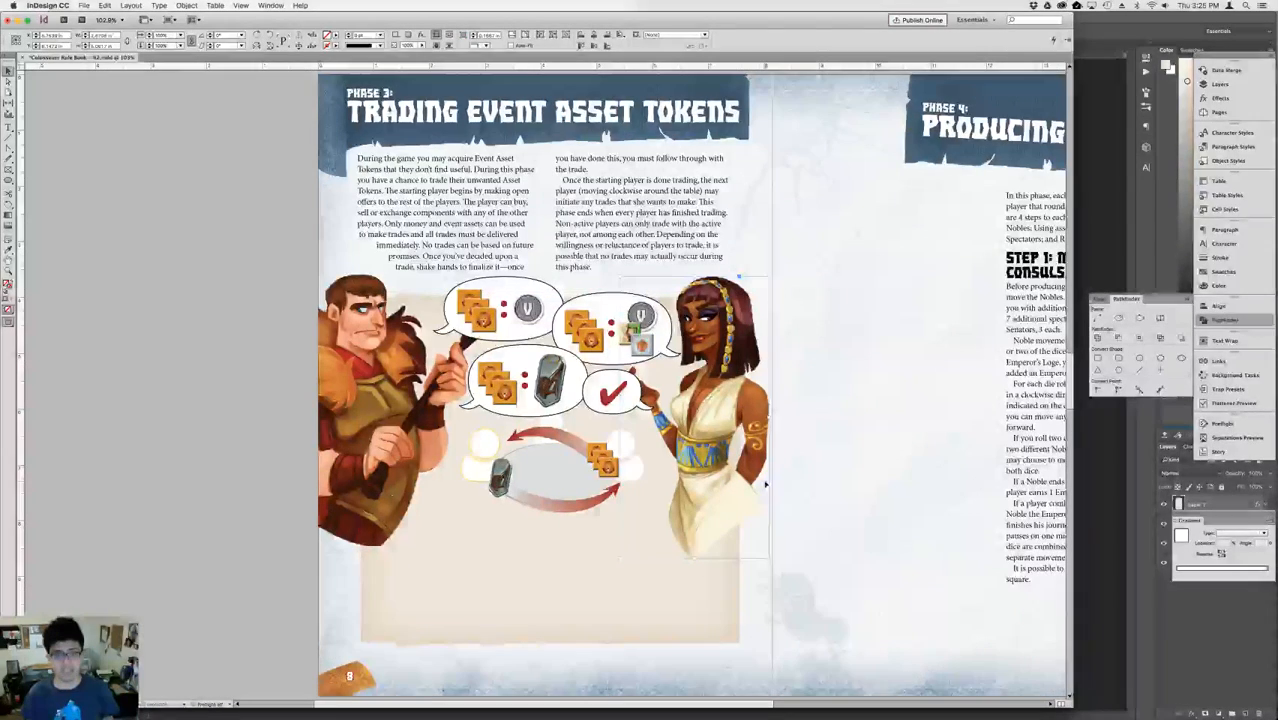
pyautogui.keyDown('shift'); pyautogui.click(355, 373); pyautogui.keyUp('shift')
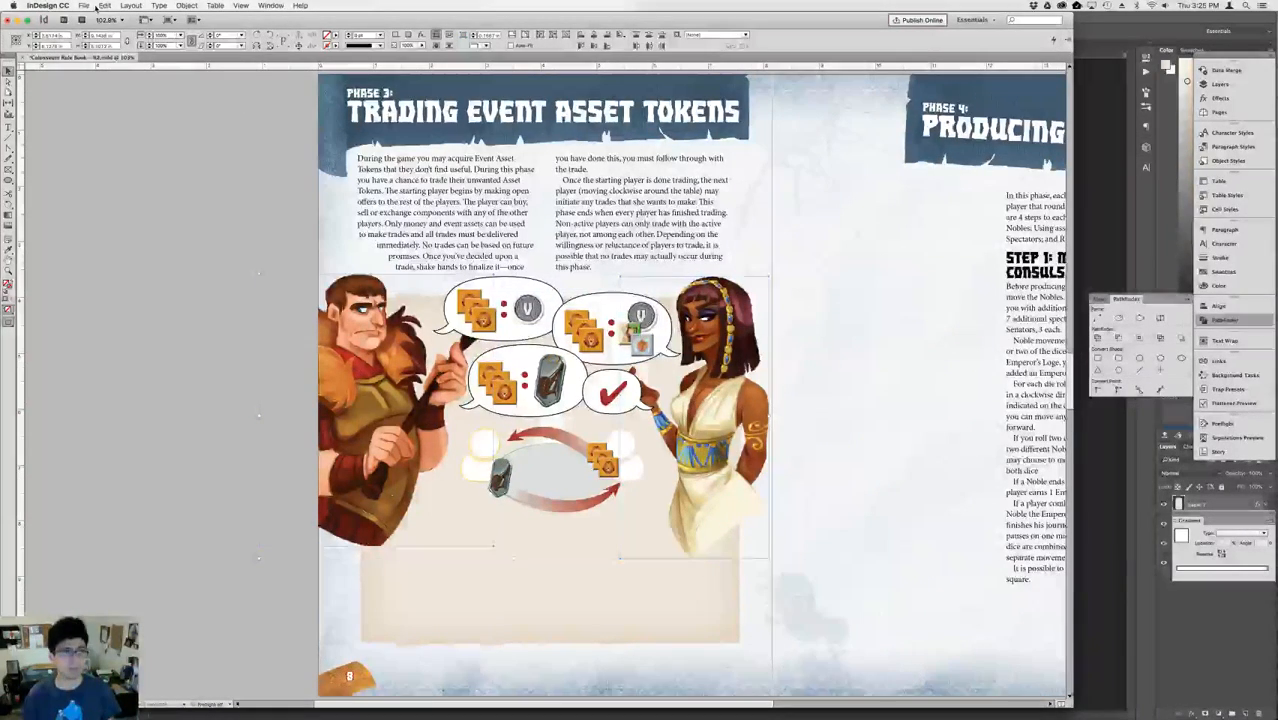
pyautogui.click(171, 36)
pyautogui.hotkey('shift', 'Up')
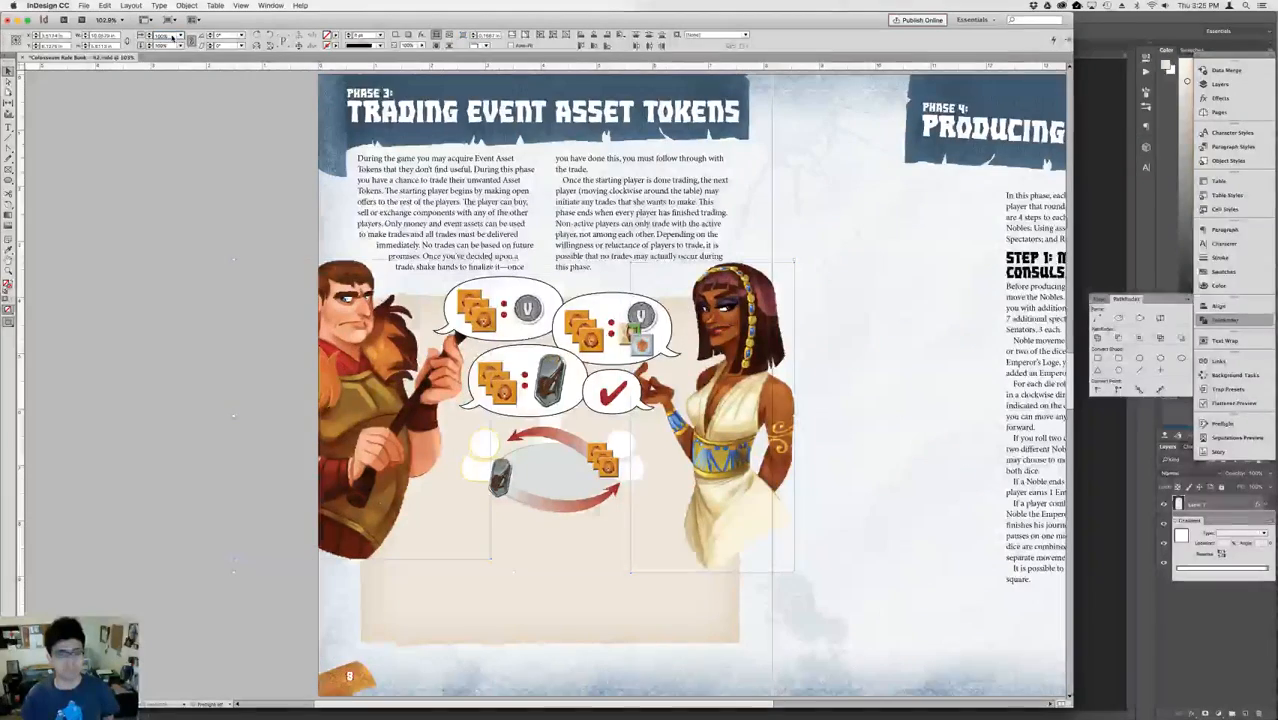
pyautogui.press('Up')
pyautogui.click(279, 347)
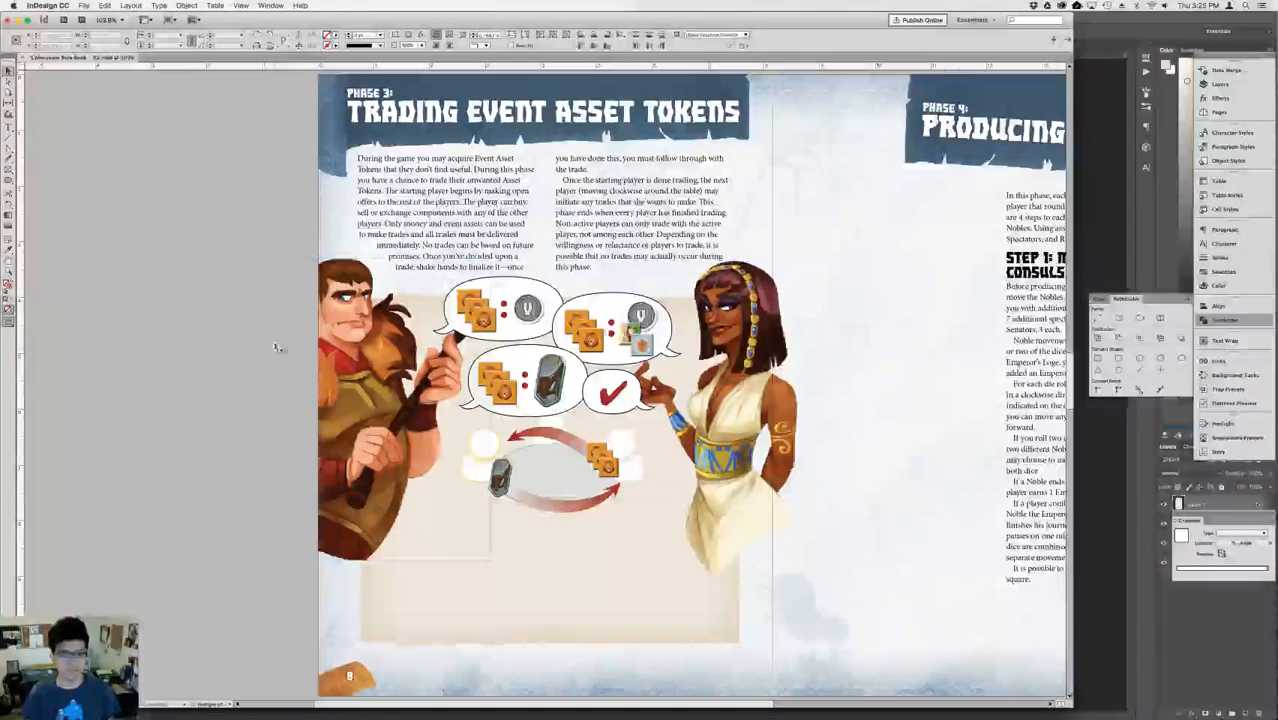
pyautogui.press('Right')
pyautogui.press('Right')
pyautogui.press('Right')
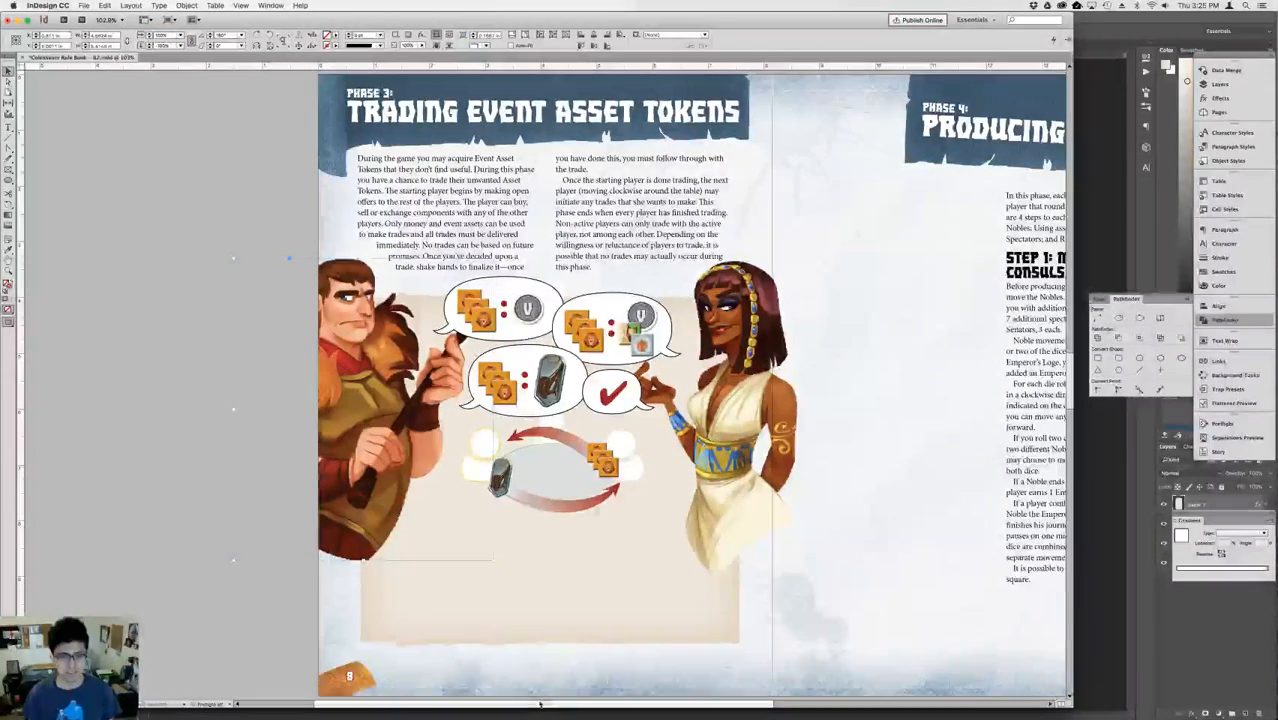
# Stretch the beige panel's lower edge a little farther down, toward the page number.
pyautogui.click(516, 628)
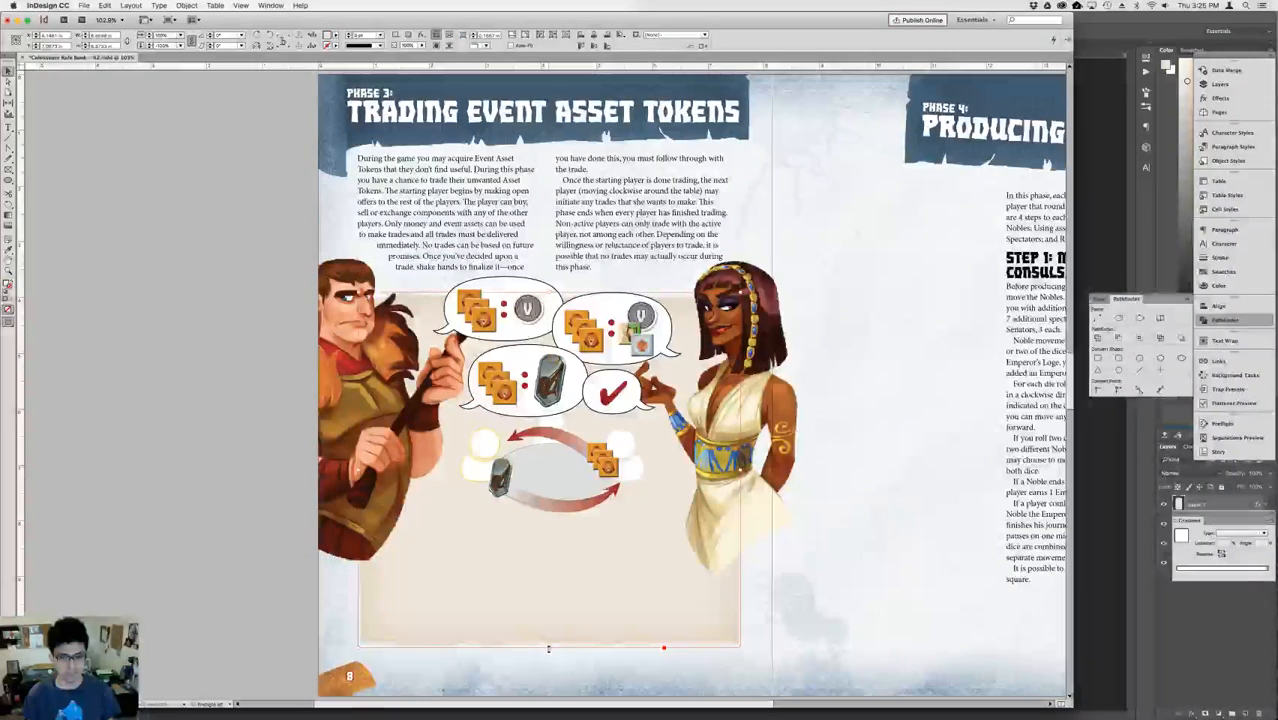
pyautogui.moveTo(550, 648); pyautogui.dragTo(620, 440)
pyautogui.click(534, 681)
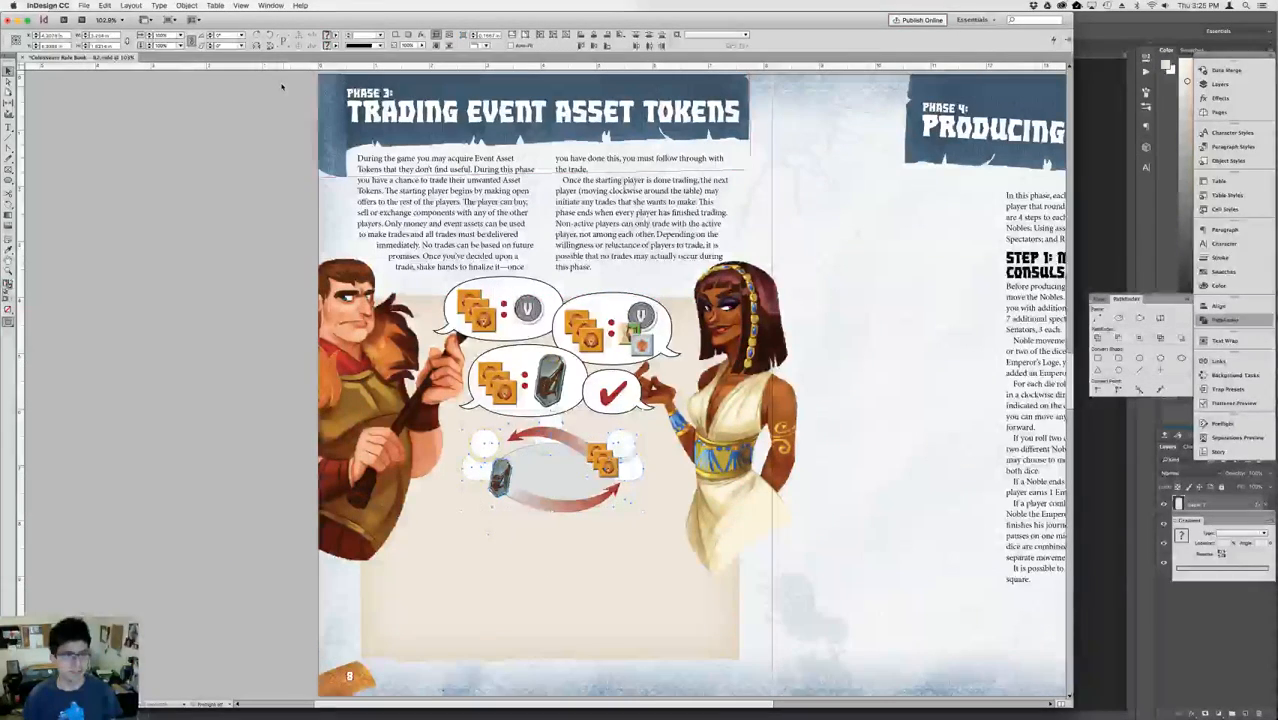
# Move the whole table scene with its tokens and arrows straight down to the beige panel's lower edge.
pyautogui.hotkey('shift', 'Down')
pyautogui.hotkey('shift', 'Down')
pyautogui.hotkey('shift', 'Down')
pyautogui.hotkey('shift', 'Down')
pyautogui.hotkey('shift', 'Down')
pyautogui.hotkey('shift', 'Down')
pyautogui.hotkey('shift', 'Down')
pyautogui.hotkey('shift', 'Down')
pyautogui.hotkey('shift', 'Down')
pyautogui.hotkey('shift', 'Down')
pyautogui.hotkey('shift', 'Down')
pyautogui.hotkey('shift', 'Down')
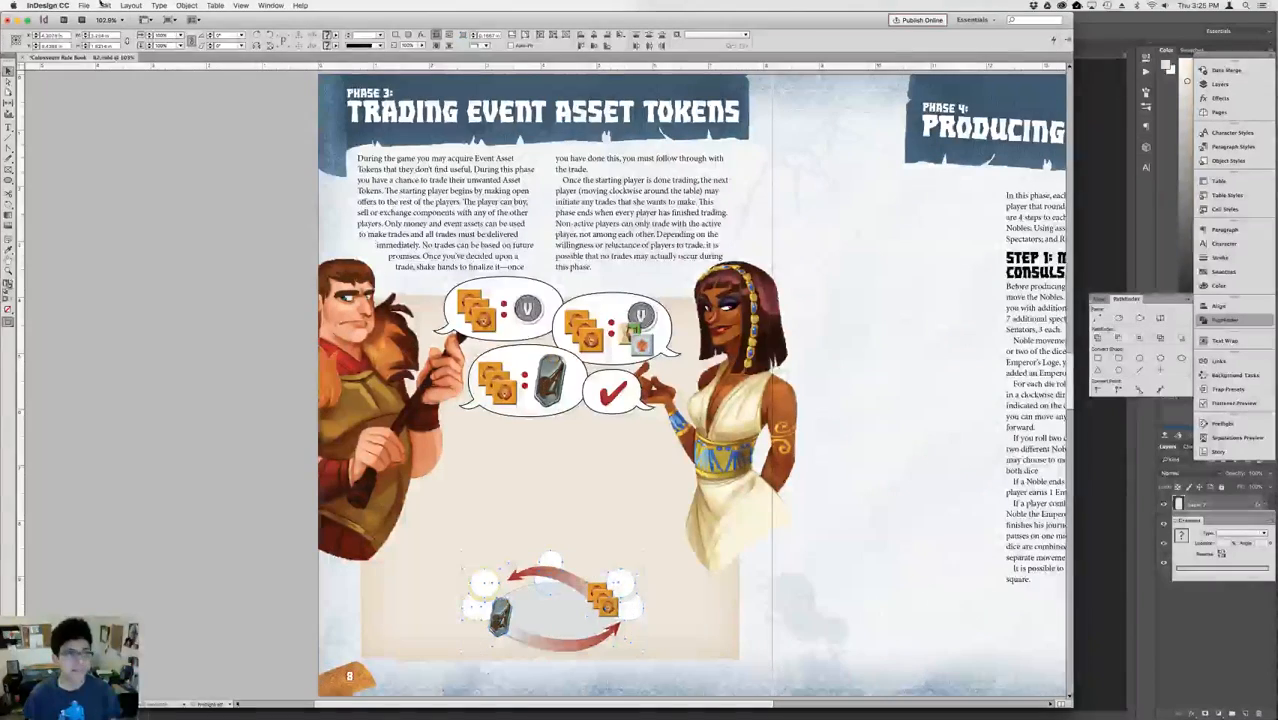
# Scale up the whole table scene until it spans most of the beige panel's width.
pyautogui.click(169, 36)
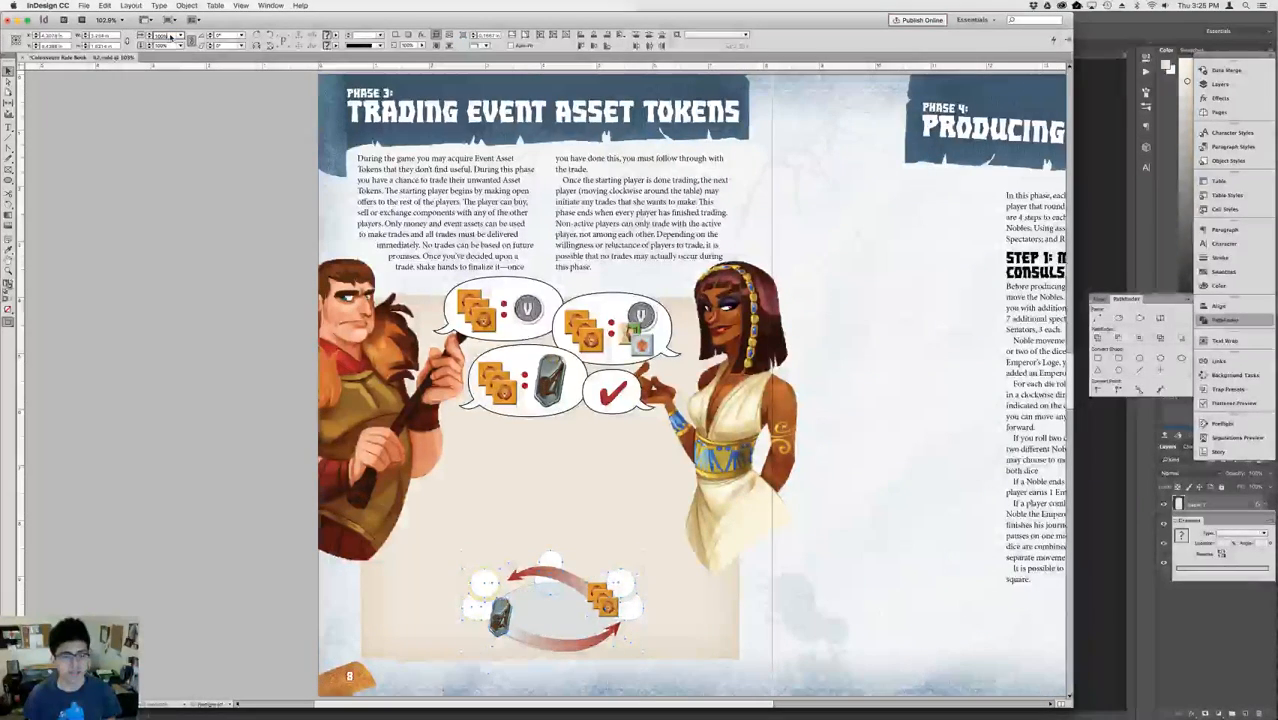
pyautogui.hotkey('shift', 'Up')
pyautogui.hotkey('shift', 'Up')
pyautogui.hotkey('shift', 'Up')
pyautogui.hotkey('shift', 'Up')
pyautogui.hotkey('shift', 'Up')
pyautogui.hotkey('shift', 'Up')
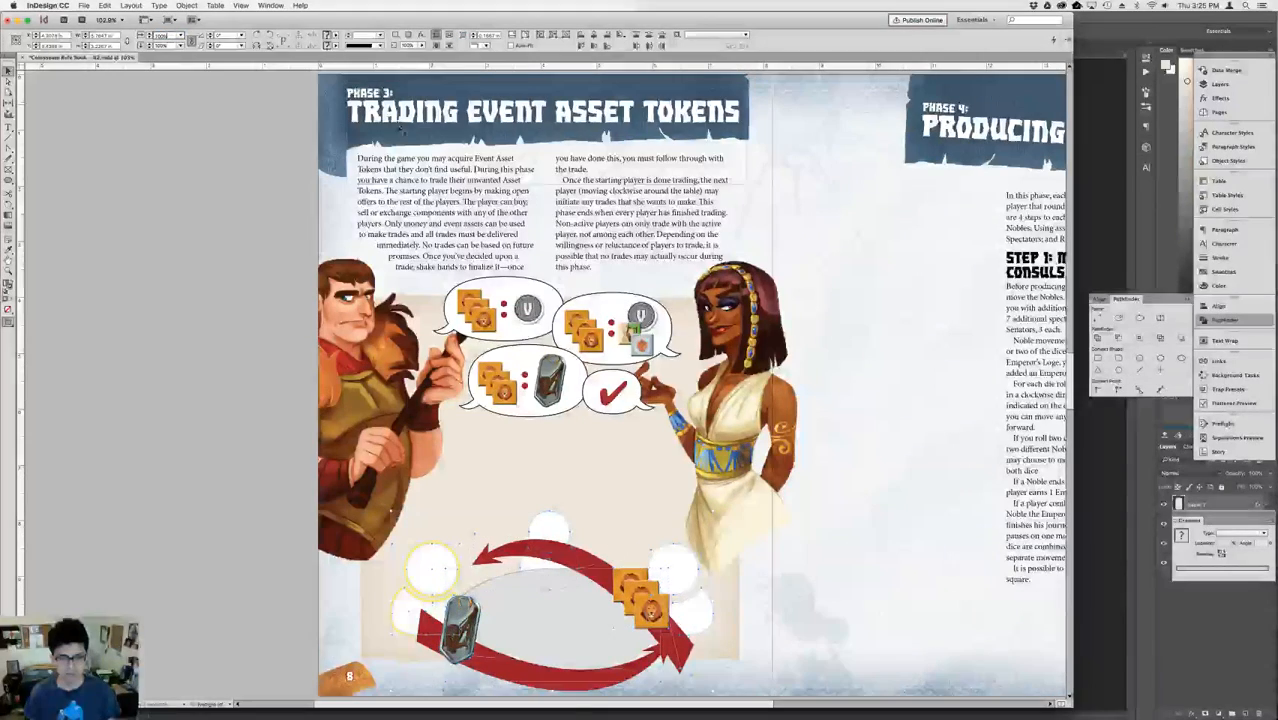
pyautogui.click(816, 485)
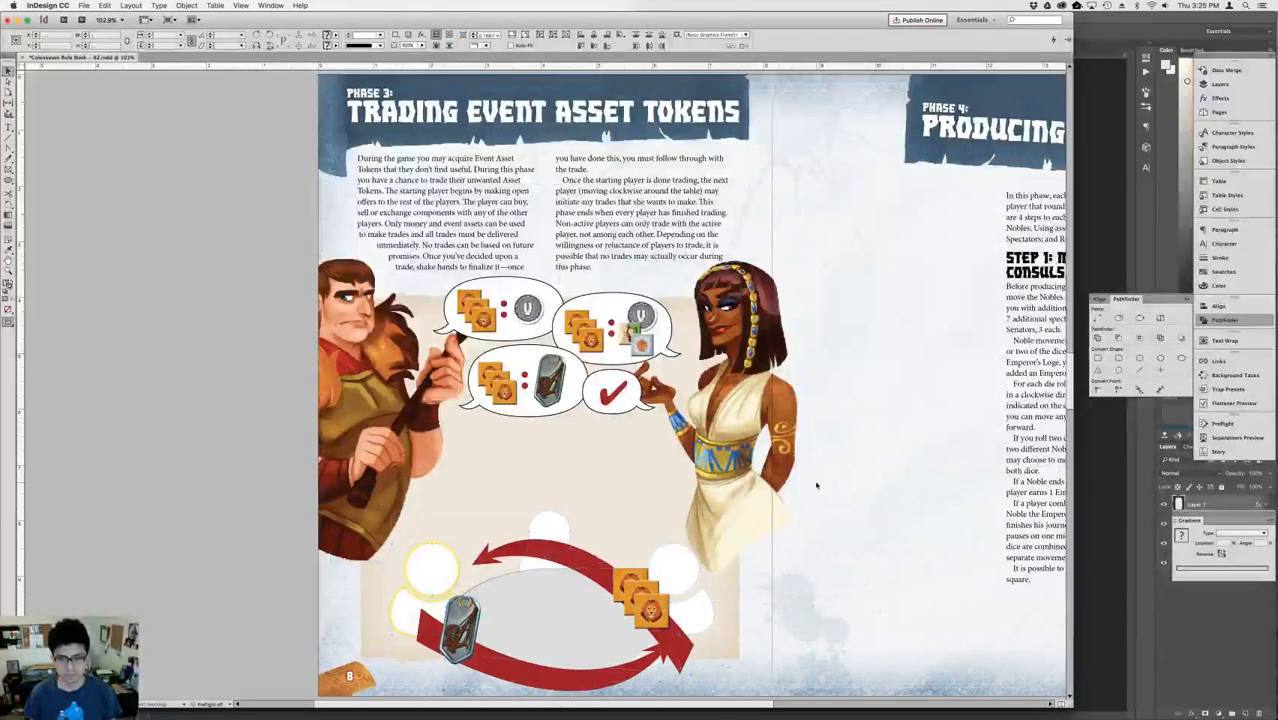
# Ungroup the upper and lower red arrows, accepting the removal of their group effects.
pyautogui.click(559, 556)
pyautogui.click(590, 564)
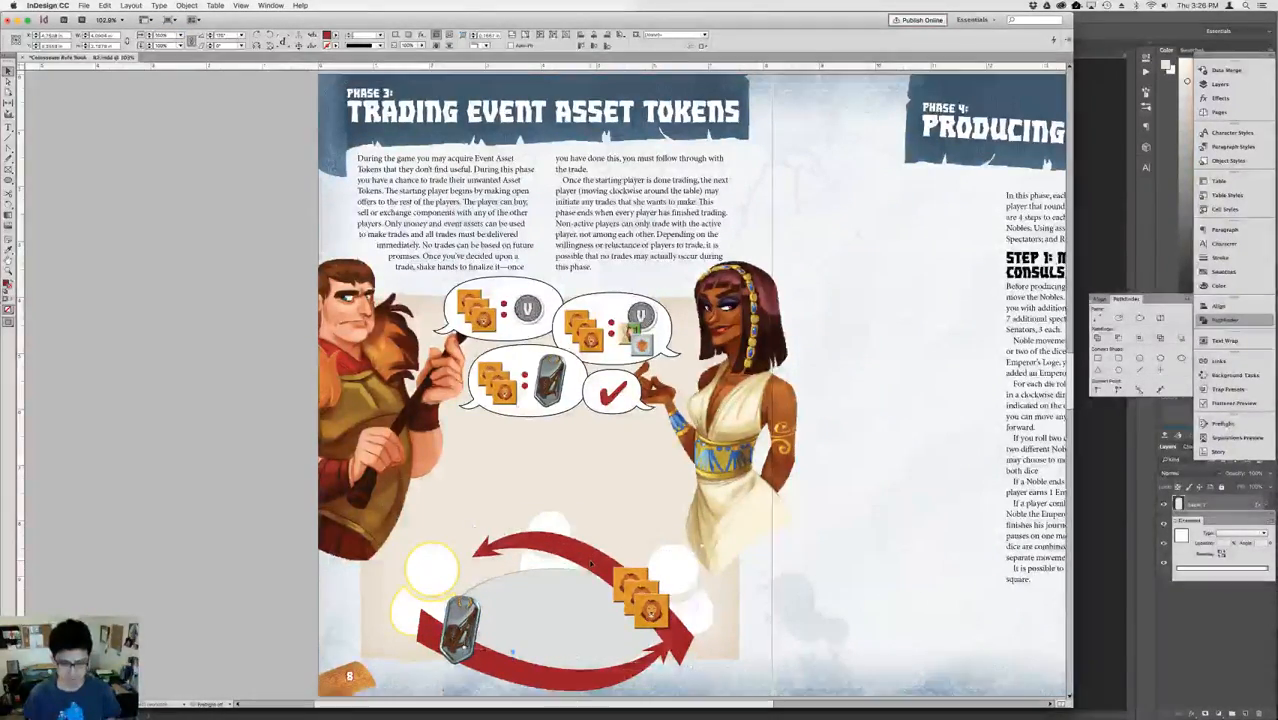
pyautogui.press('super+shift+g')
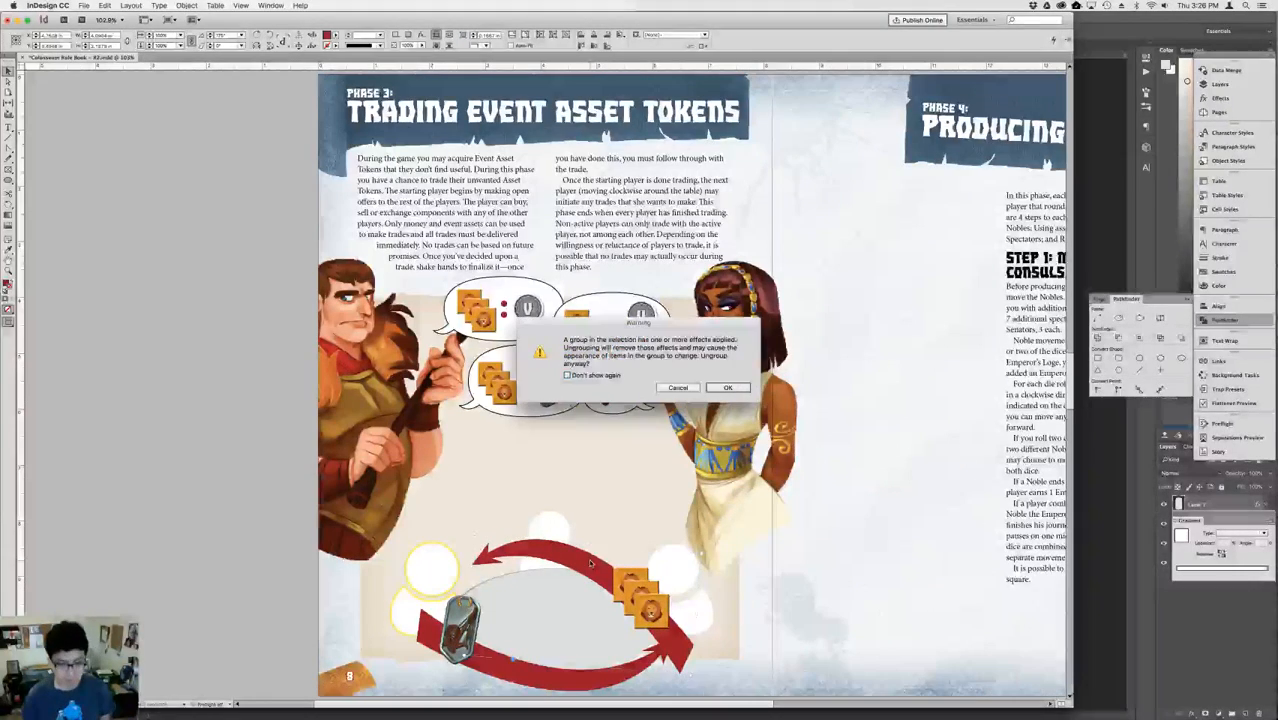
pyautogui.press('Return')
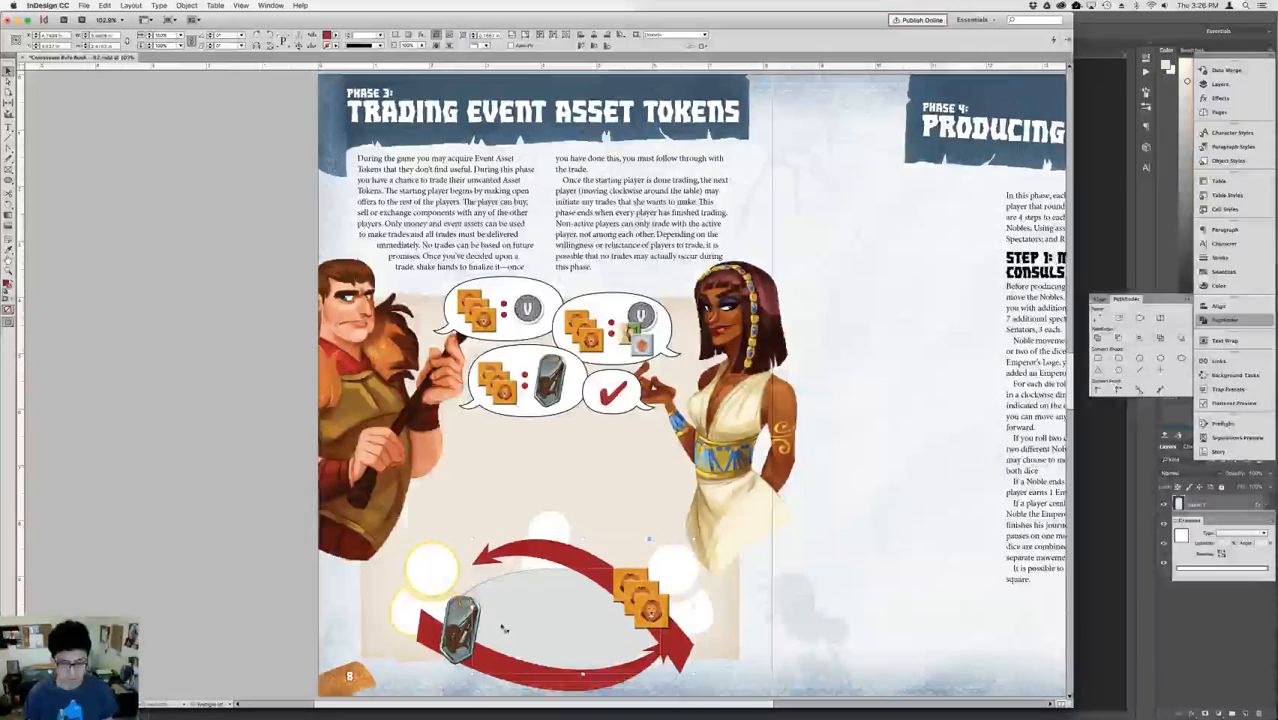
pyautogui.press('super+shift+g')
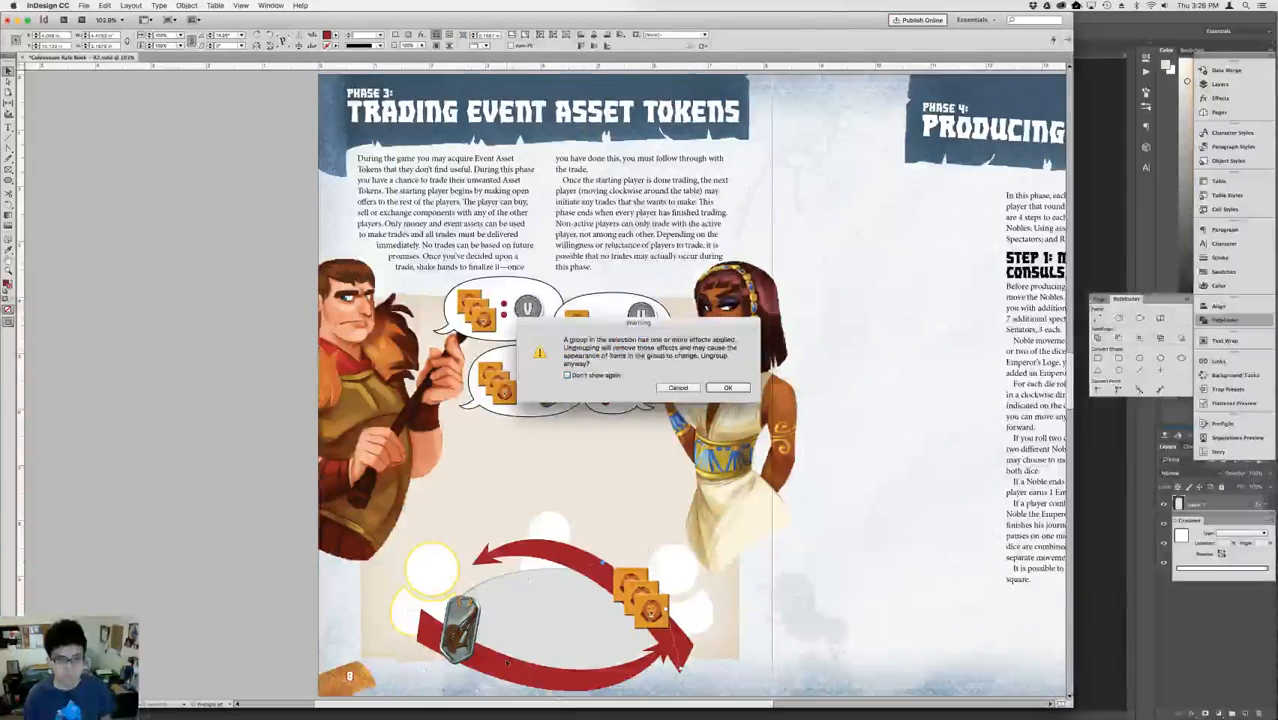
pyautogui.press('Return')
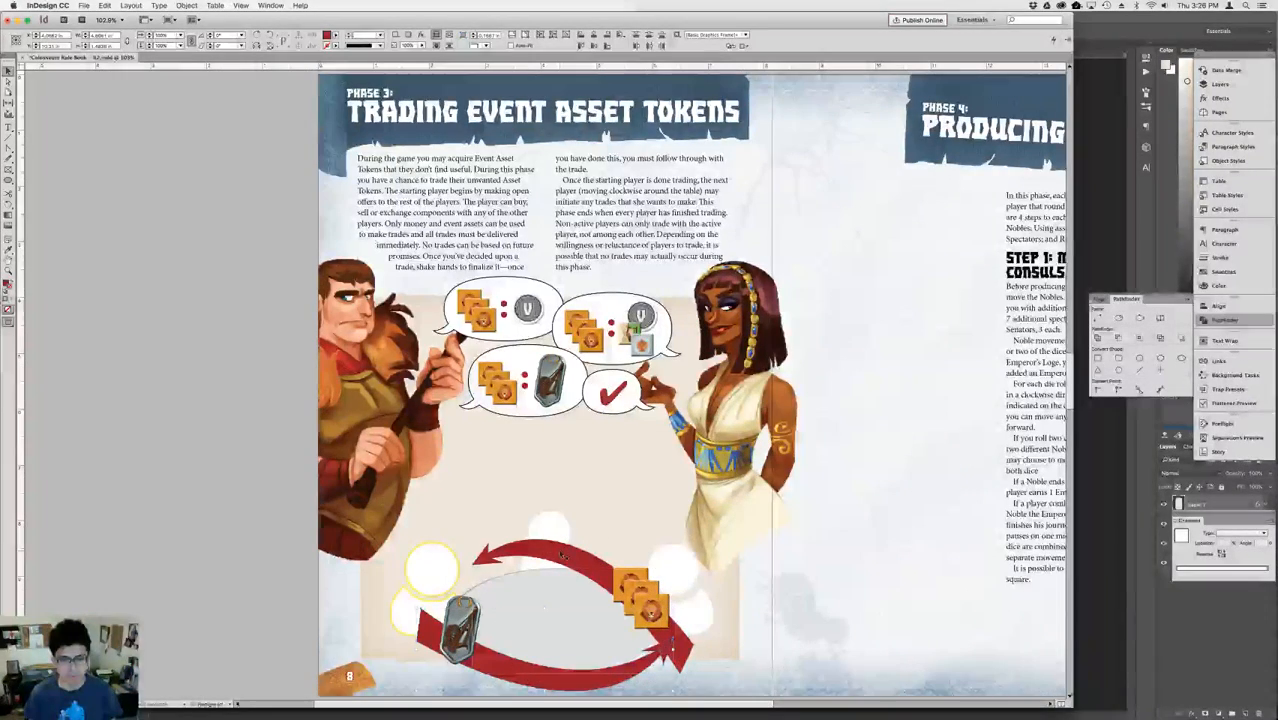
# Nudge the upper arrow up and left, and rotate it slightly counterclockwise toward the yellow-outlined player's head.
pyautogui.click(560, 556)
pyautogui.hotkey('shift', 'Up')
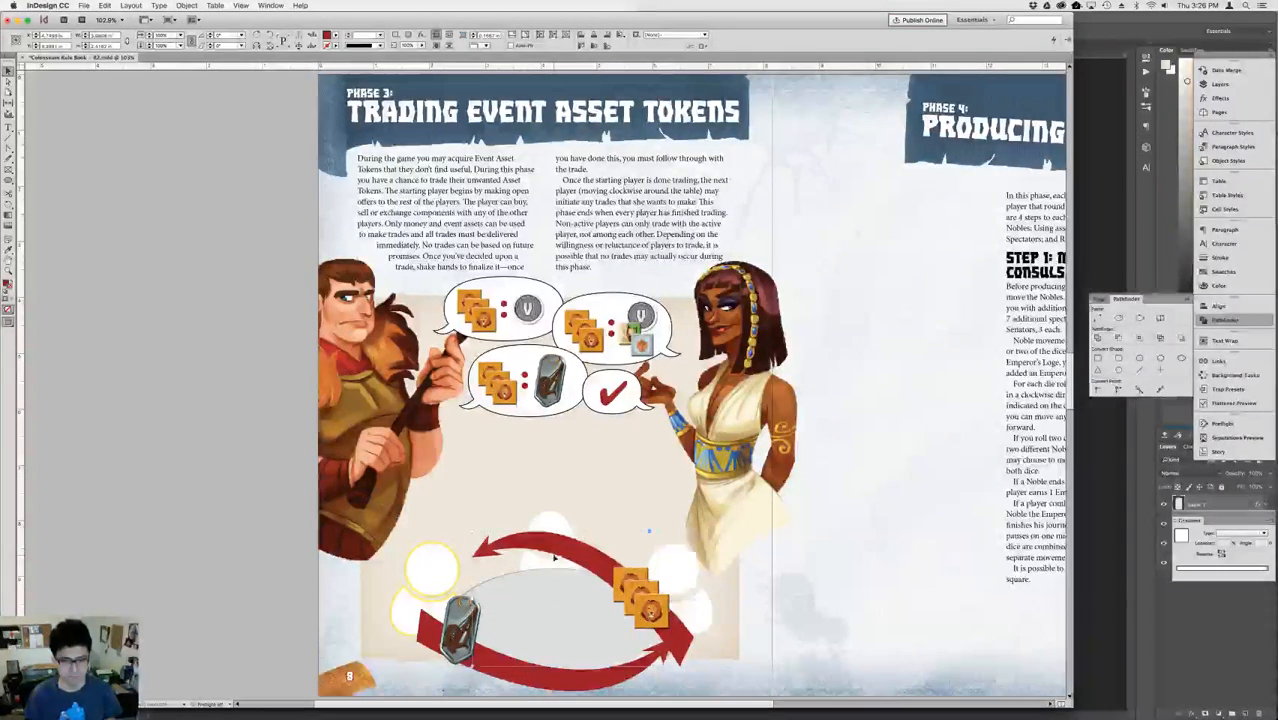
pyautogui.hotkey('shift', 'Left')
pyautogui.hotkey('shift', 'Up')
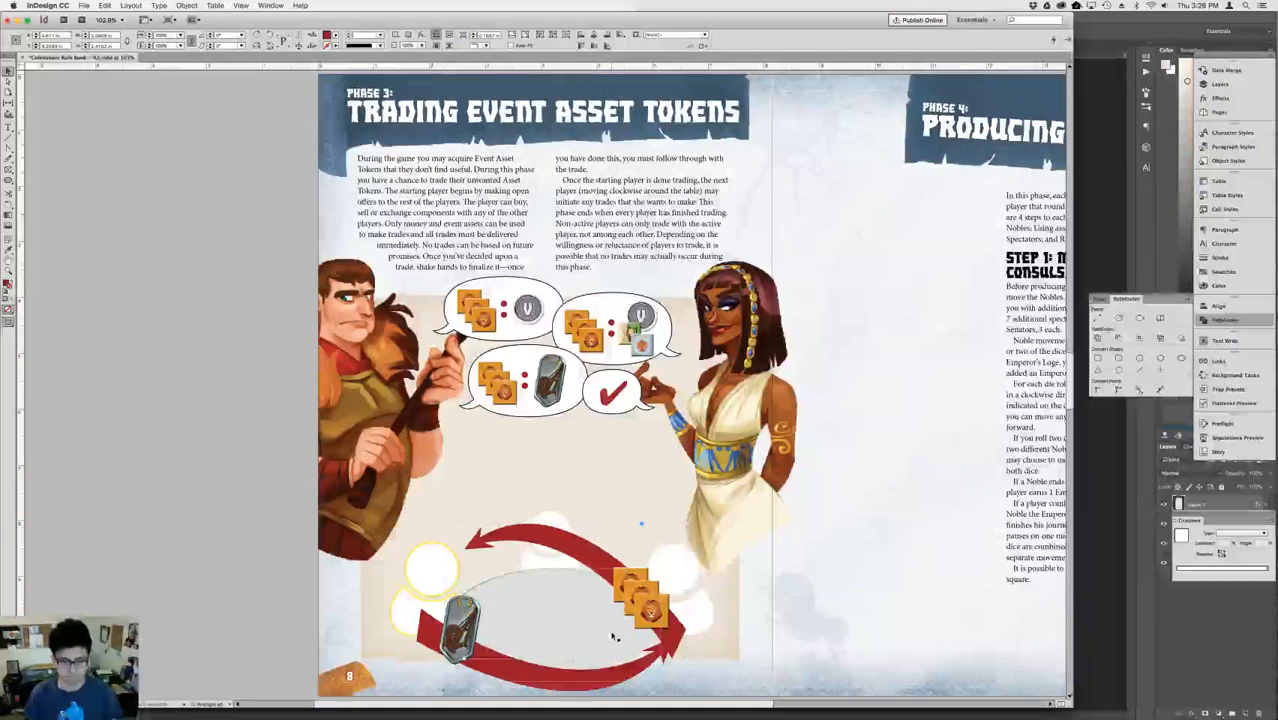
pyautogui.press('g')
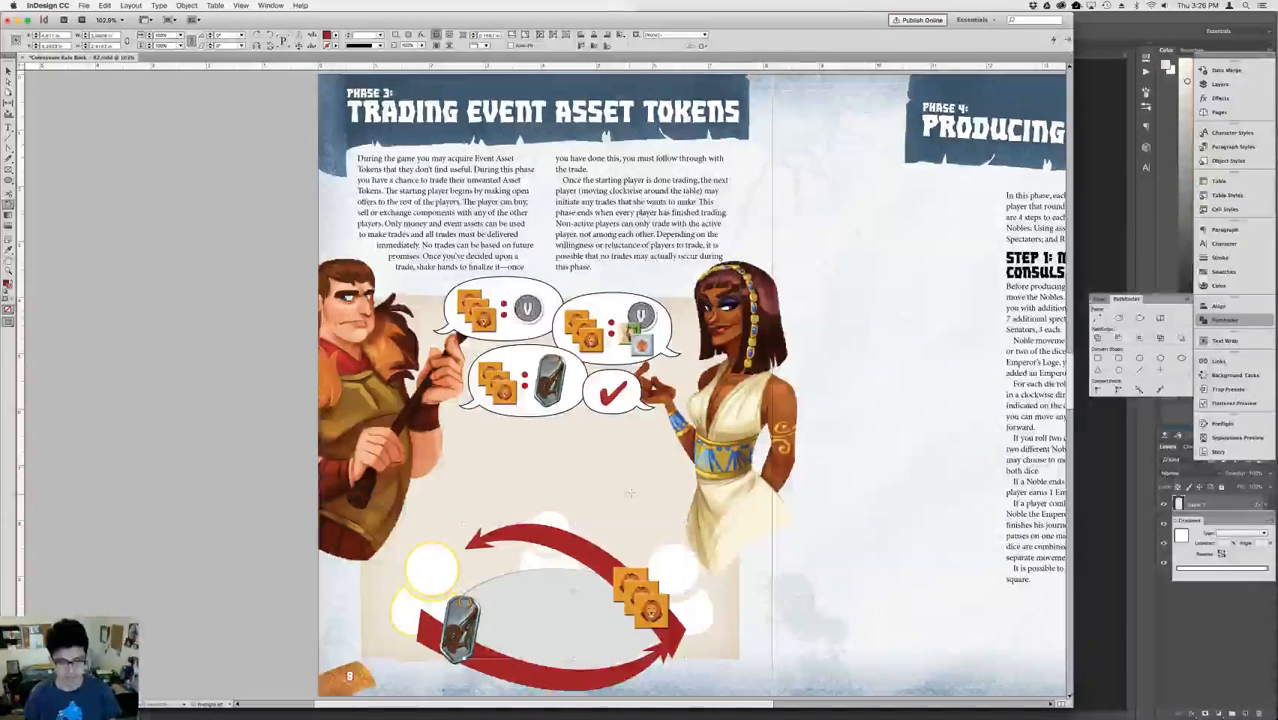
pyautogui.moveTo(635, 494); pyautogui.dragTo(622, 491)
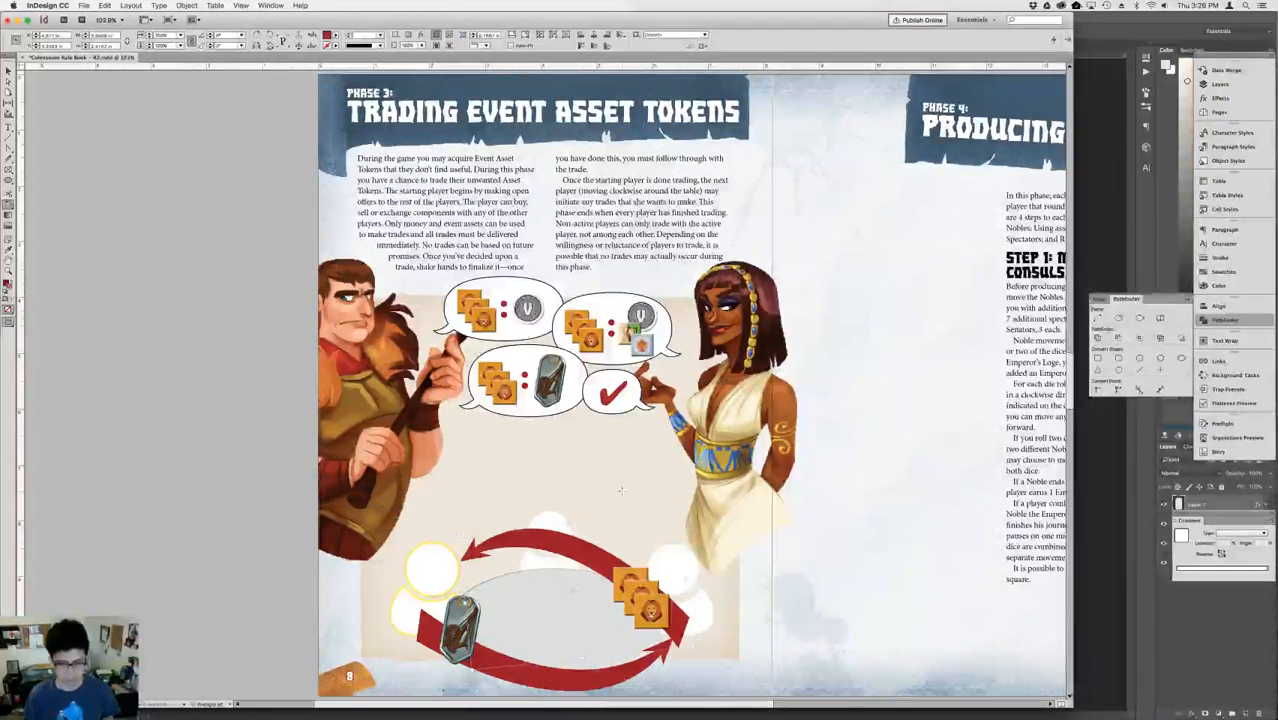
pyautogui.press('v')
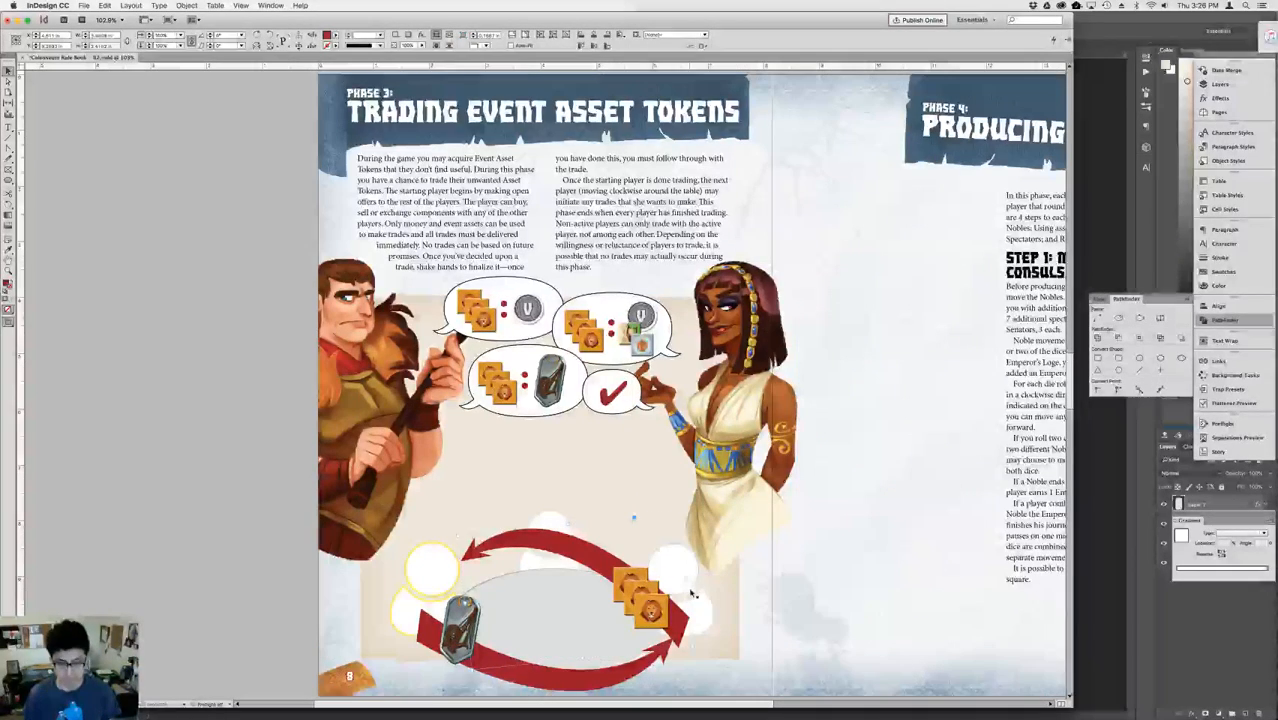
# Narrow the upper arrow from its lion-token end, tilt it slightly more counterclockwise and nudge it up and left.
pyautogui.moveTo(686, 580); pyautogui.dragTo(665, 581)
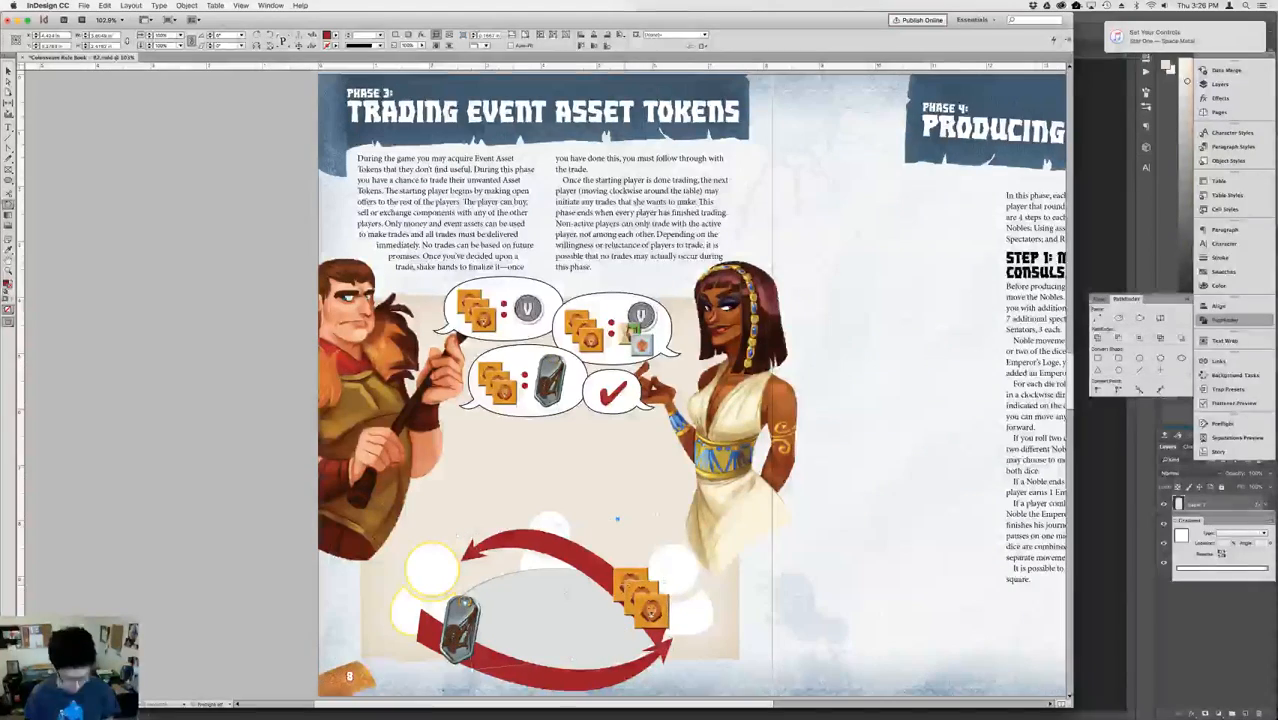
pyautogui.moveTo(689, 539); pyautogui.dragTo(684, 519)
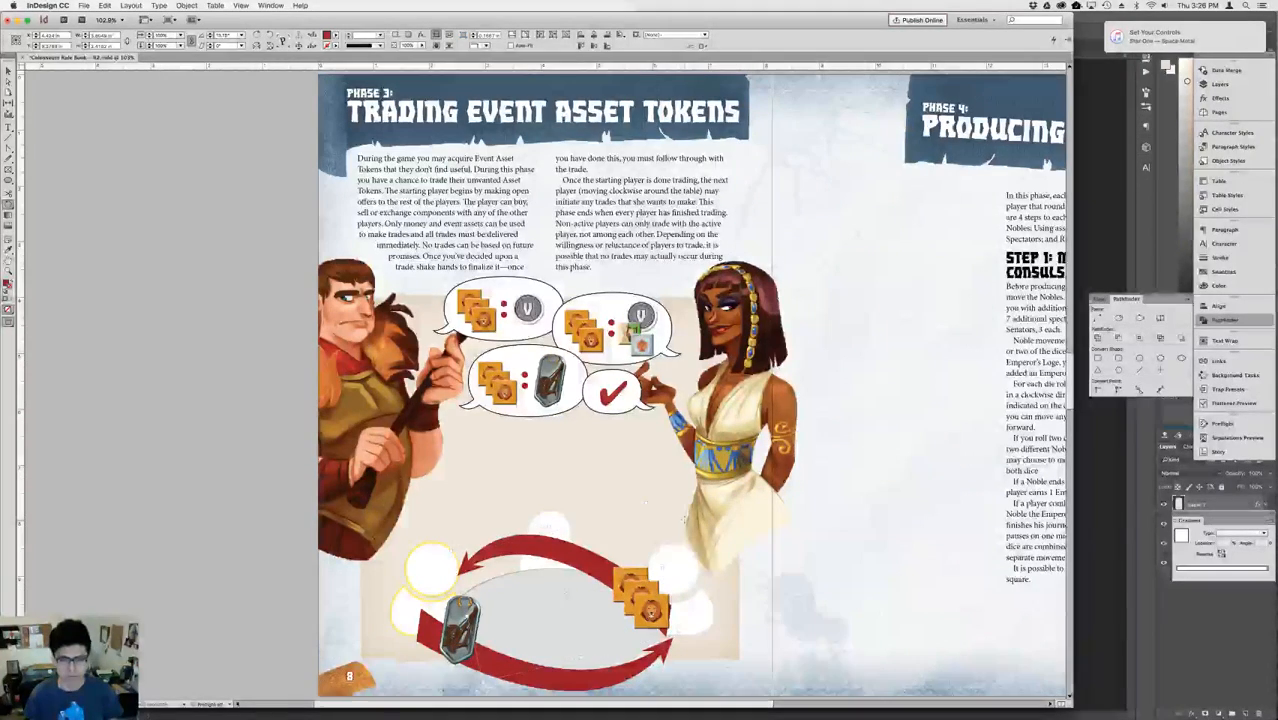
pyautogui.hotkey('shift', 'Up')
pyautogui.hotkey('shift', 'Up')
pyautogui.hotkey('shift', 'Left')
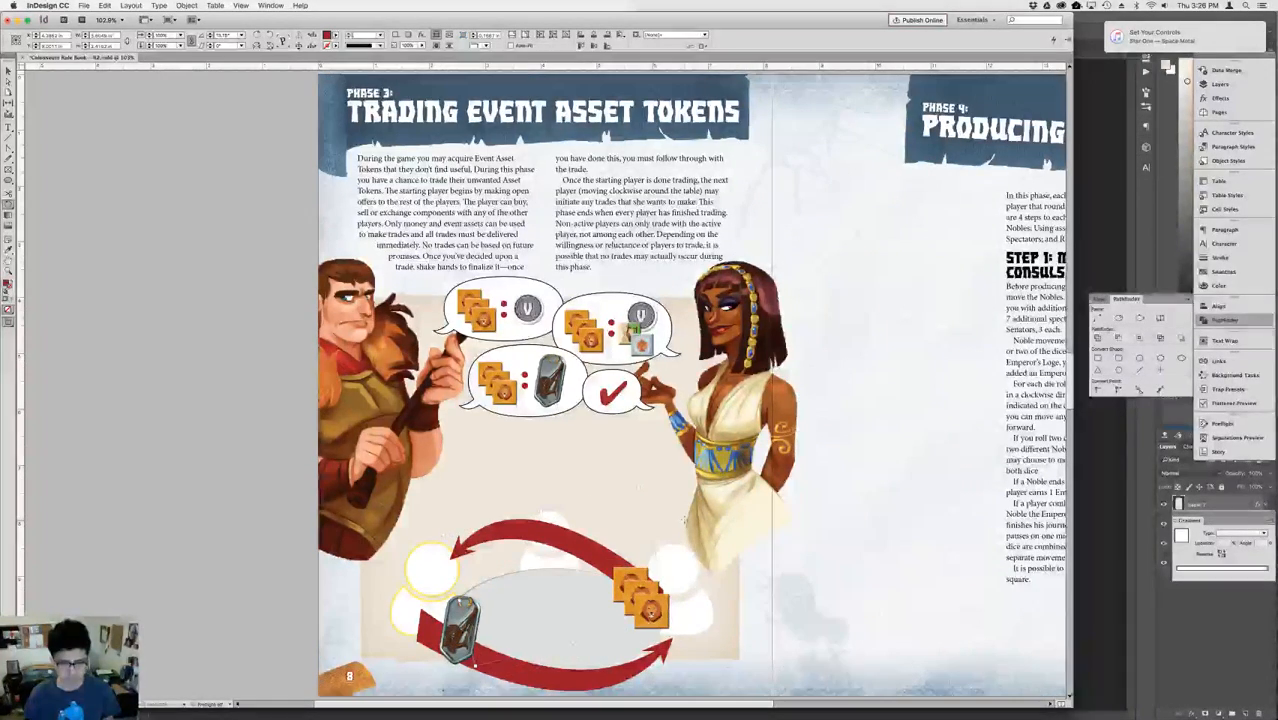
pyautogui.press('v')
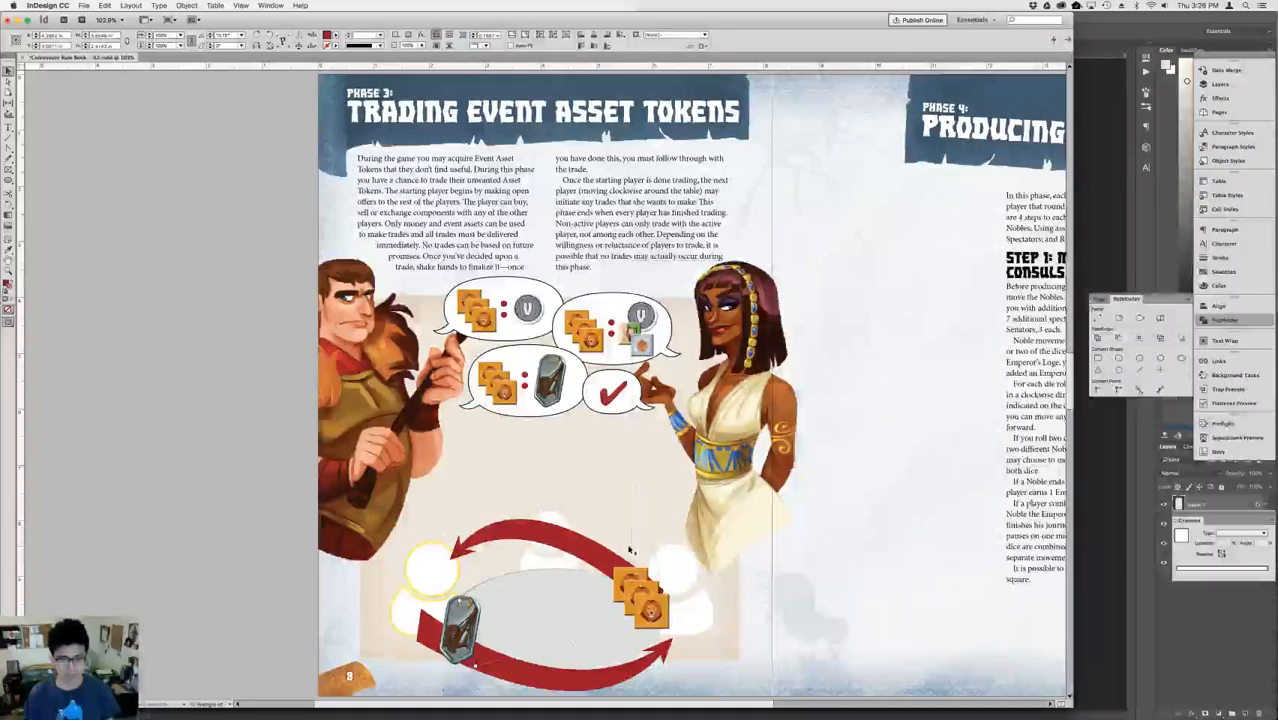
# Try shifting the lower arrow's shaft to the right, and move it back under its arrowhead.
pyautogui.click(563, 681)
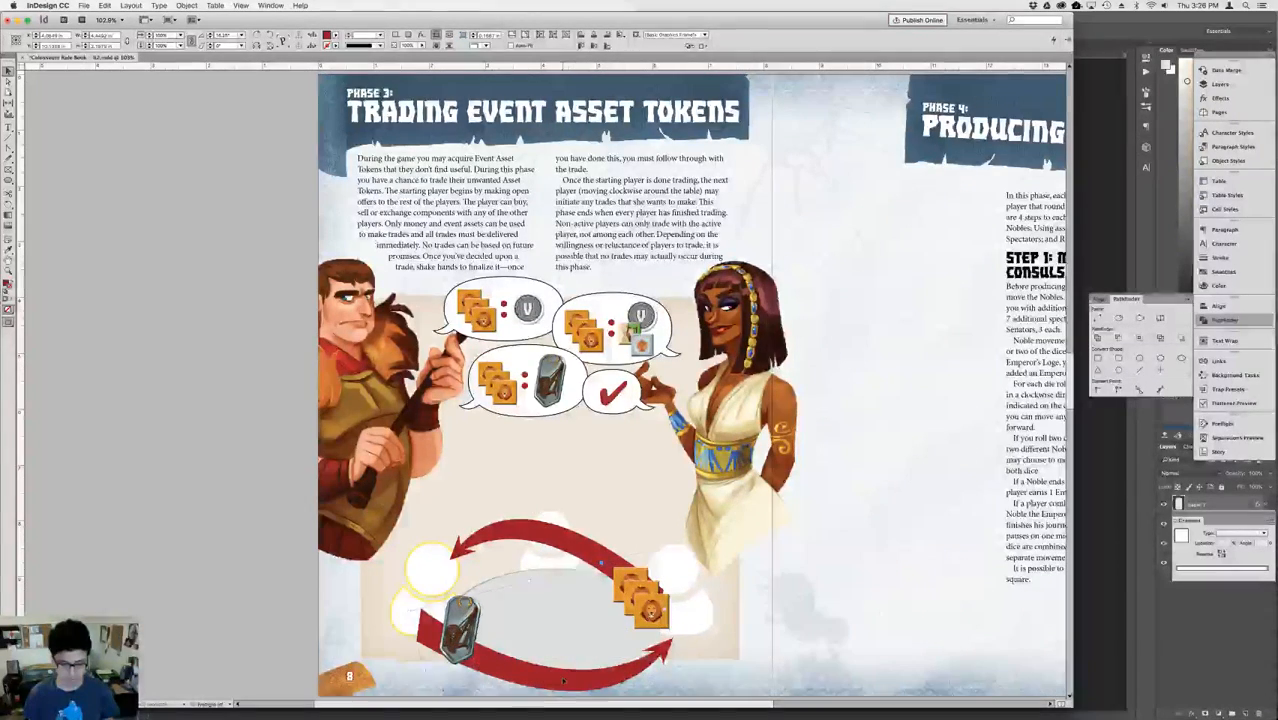
pyautogui.hotkey('shift', 'Right')
pyautogui.hotkey('shift', 'Right')
pyautogui.hotkey('shift', 'Right')
pyautogui.hotkey('shift', 'Right')
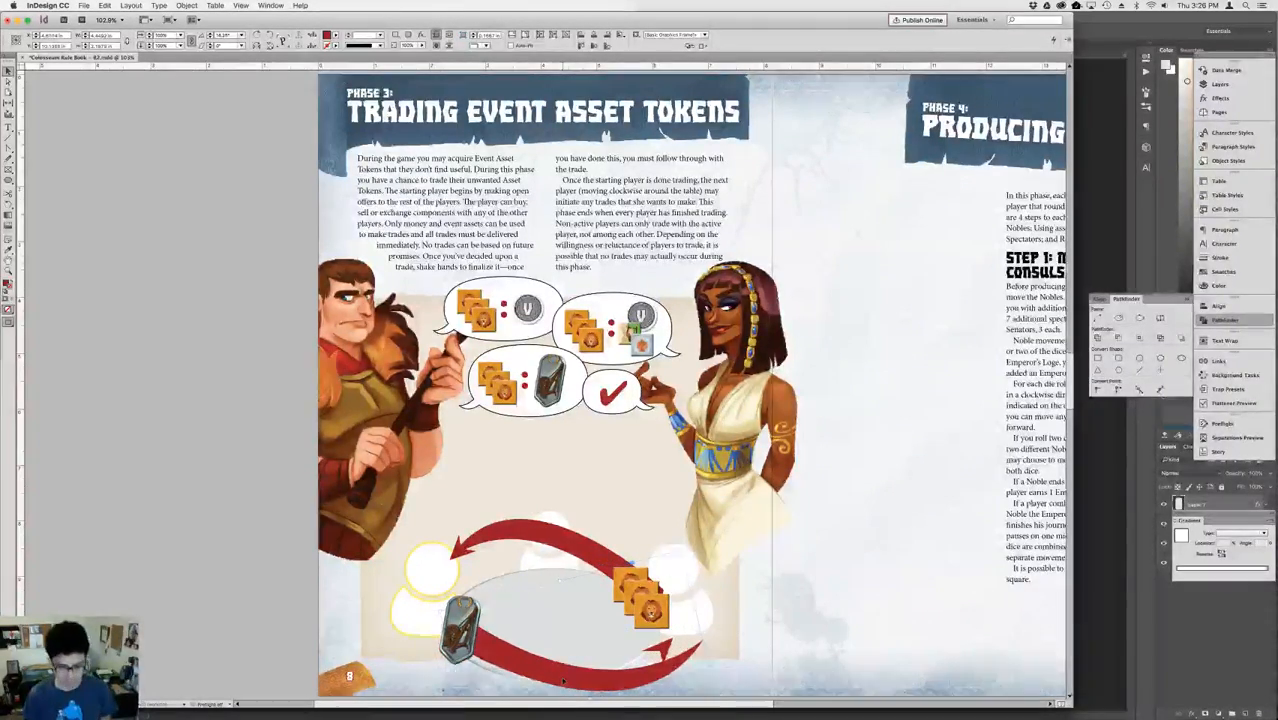
pyautogui.hotkey('shift', 'Left')
pyautogui.hotkey('shift', 'Left')
pyautogui.hotkey('shift', 'Left')
pyautogui.hotkey('shift', 'Left')
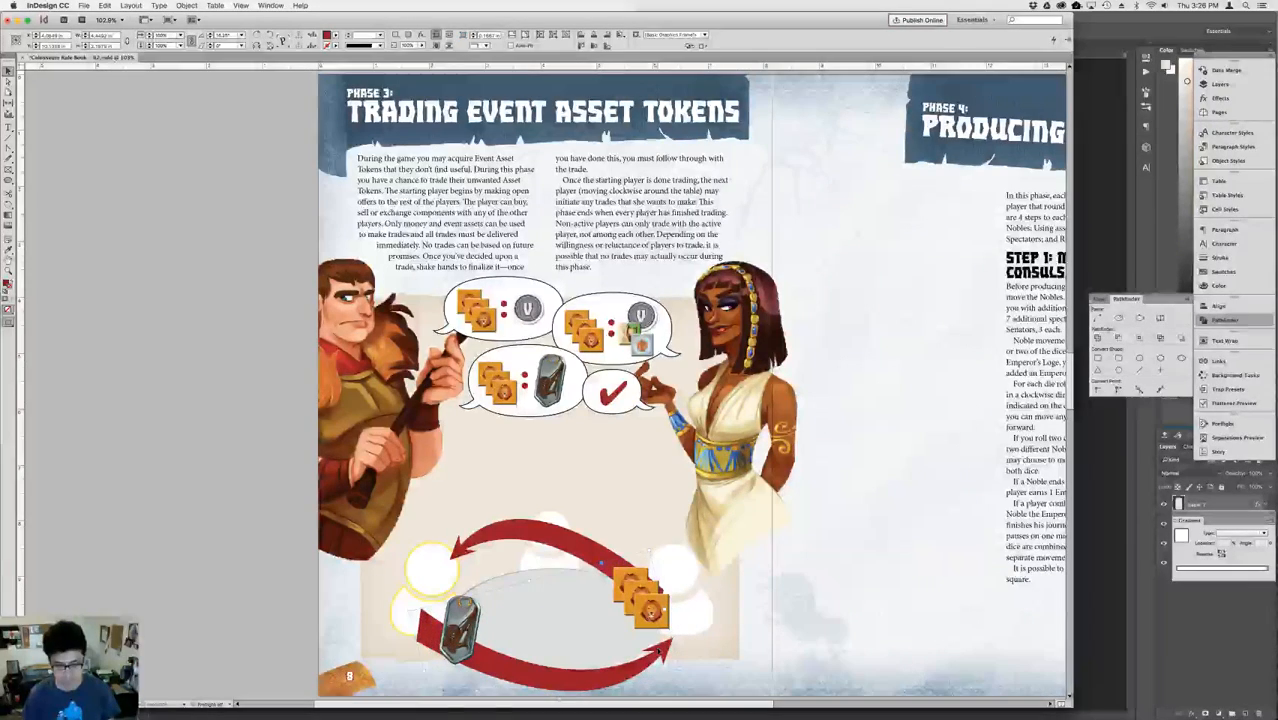
# Group the lower arrow's shaft with its arrowhead and shorten the arrow so it starts at the medallion.
pyautogui.click(632, 675)
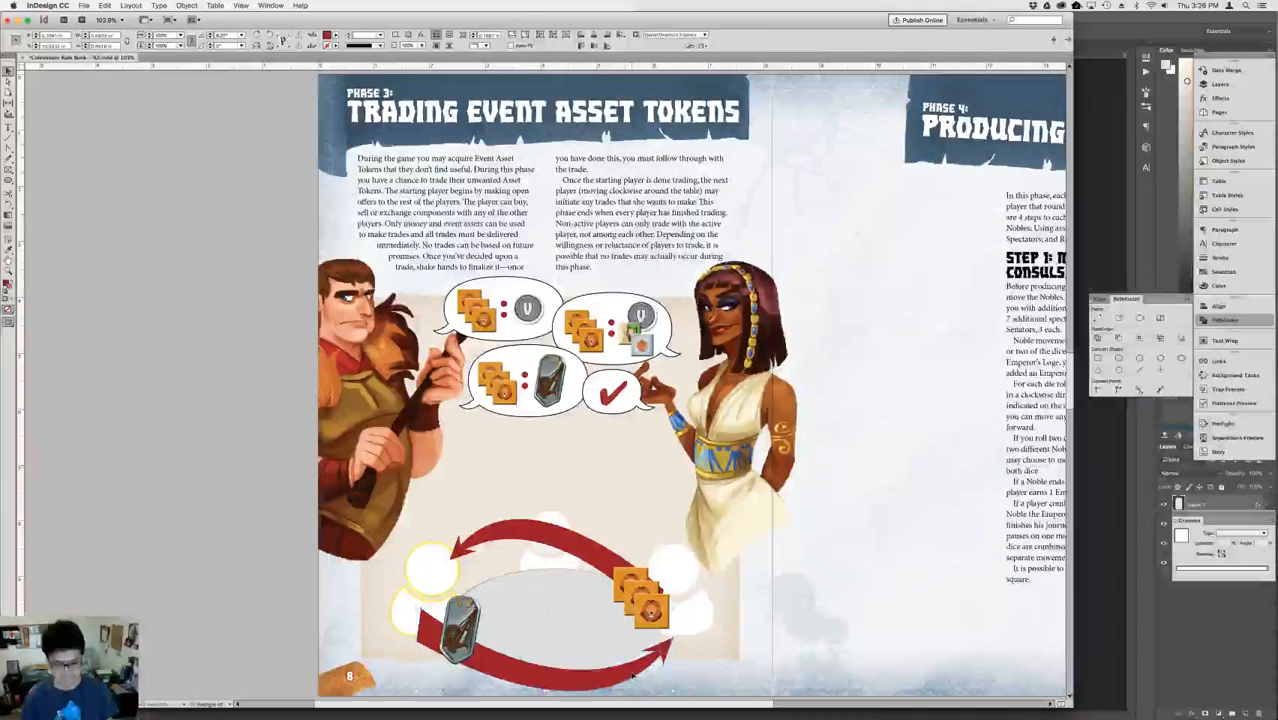
pyautogui.press('super+g')
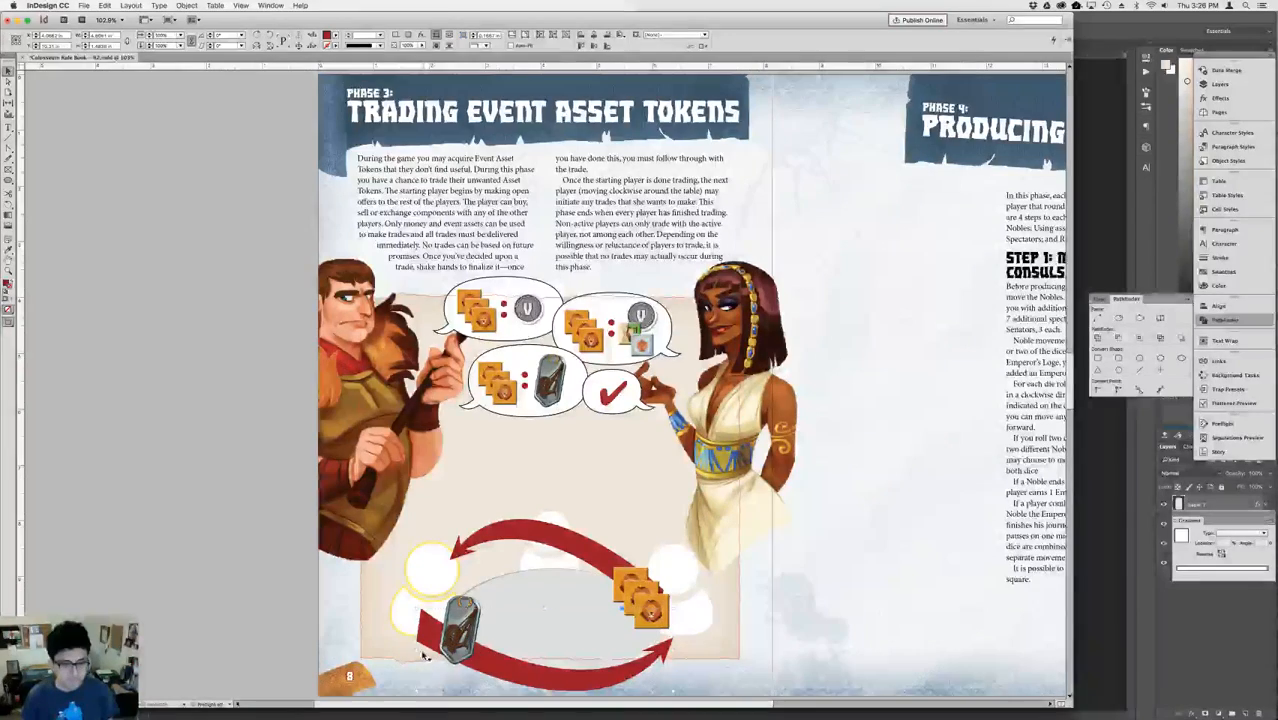
pyautogui.moveTo(418, 650); pyautogui.dragTo(454, 650)
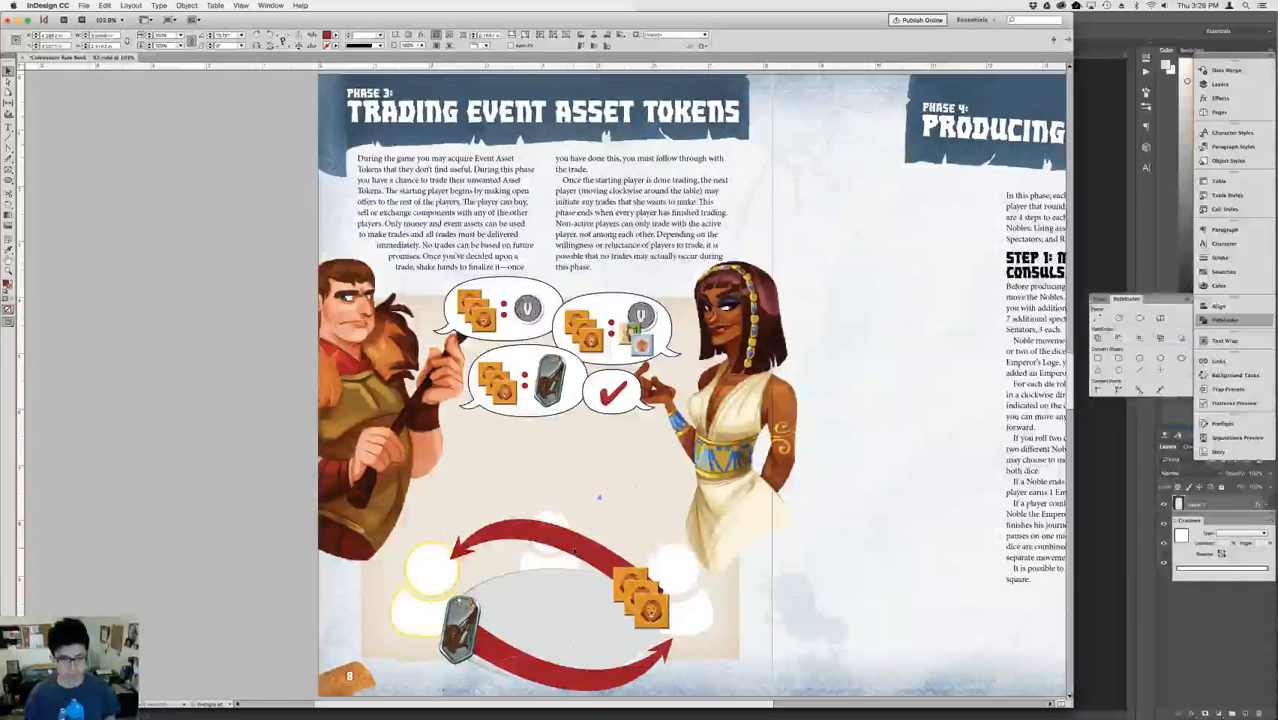
# Nudge the upper red arrow down and rotate it slightly counterclockwise so its head points into the yellow-outlined player.
pyautogui.hotkey('shift', 'Down')
pyautogui.hotkey('shift', 'Down')
pyautogui.hotkey('shift', 'Up')
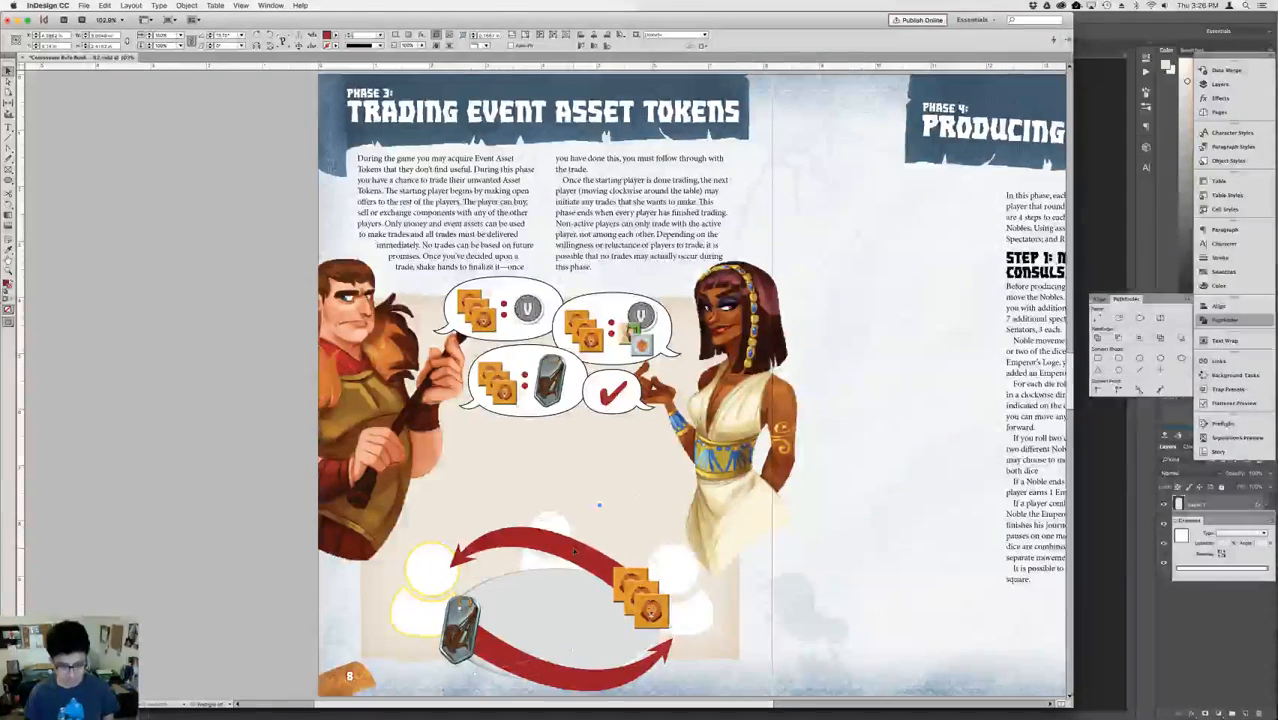
pyautogui.press('r')
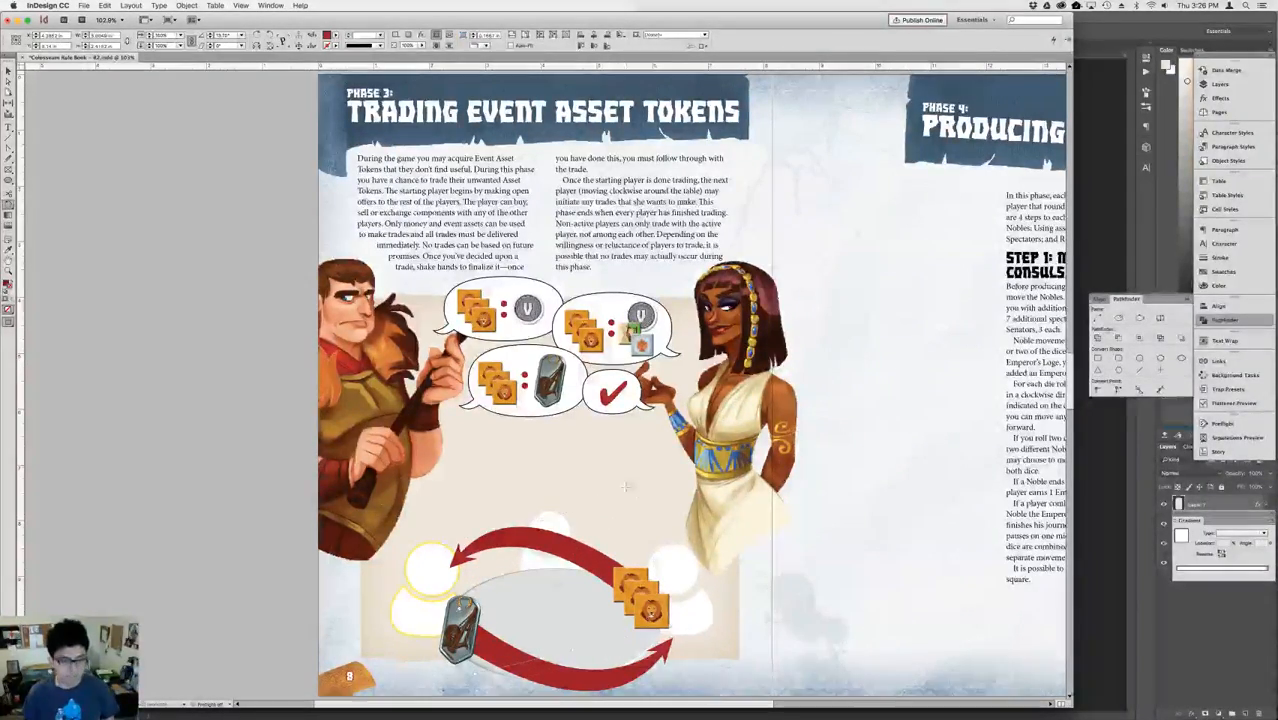
pyautogui.moveTo(609, 476); pyautogui.dragTo(596, 472)
pyautogui.press('v')
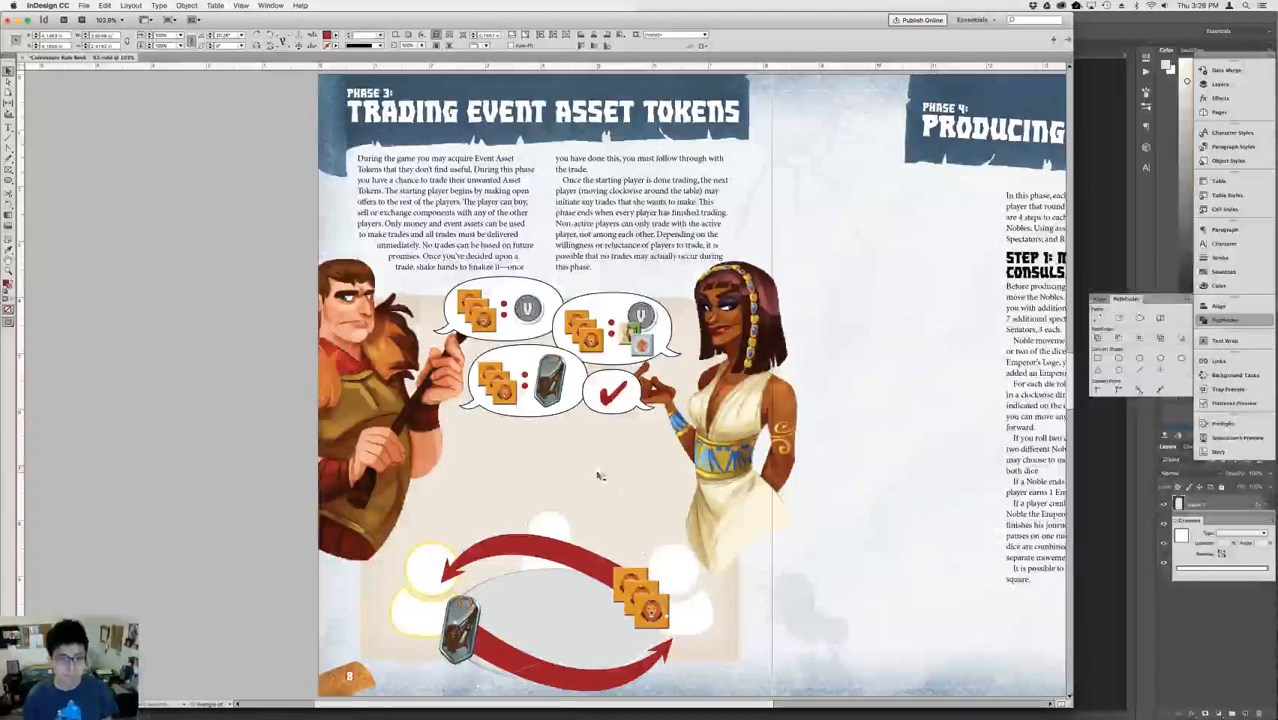
# Move the checkmark speech bubble down and left, into the space just above the table scene.
pyautogui.click(619, 396)
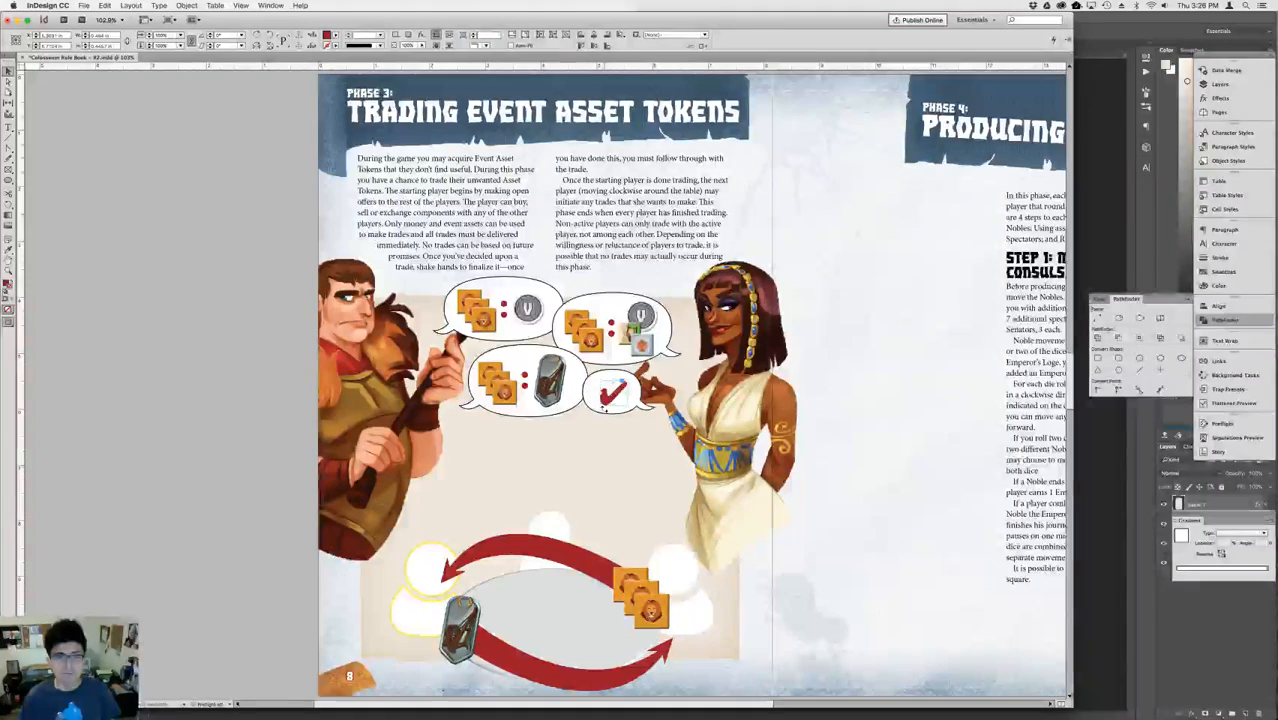
pyautogui.click(587, 386)
pyautogui.press('Down')
pyautogui.press('Down')
pyautogui.press('Down')
pyautogui.press('Down')
pyautogui.press('Down')
pyautogui.press('Down')
pyautogui.press('Down')
pyautogui.press('Down')
pyautogui.press('Down')
pyautogui.press('Down')
pyautogui.press('Down')
pyautogui.press('Down')
pyautogui.press('Down')
pyautogui.press('Down')
pyautogui.press('Down')
pyautogui.press('Down')
pyautogui.press('Down')
pyautogui.press('Down')
pyautogui.press('Down')
pyautogui.press('Down')
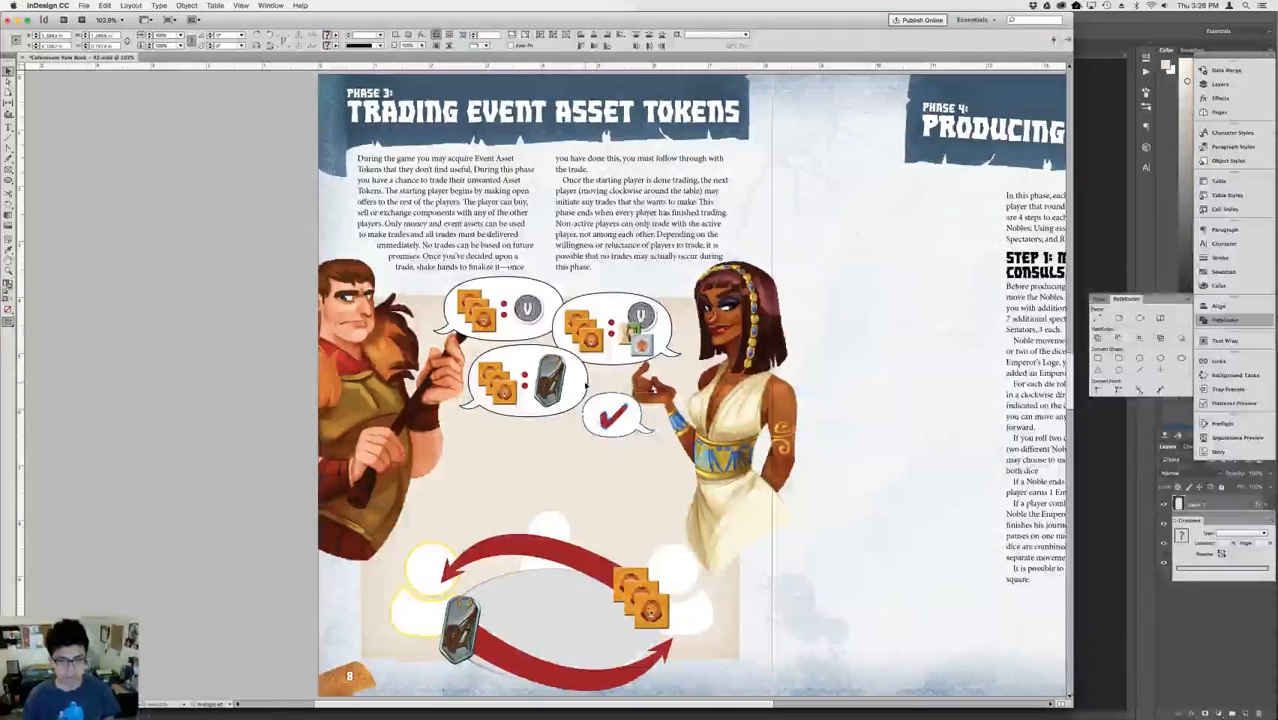
pyautogui.press('Down')
pyautogui.press('Down')
pyautogui.press('Down')
pyautogui.press('Down')
pyautogui.press('Down')
pyautogui.press('Left')
pyautogui.press('Left')
pyautogui.press('Left')
pyautogui.press('Left')
pyautogui.press('Left')
pyautogui.press('Left')
pyautogui.press('Left')
pyautogui.press('Left')
pyautogui.press('Left')
pyautogui.press('Left')
pyautogui.press('Left')
pyautogui.press('Left')
pyautogui.press('Left')
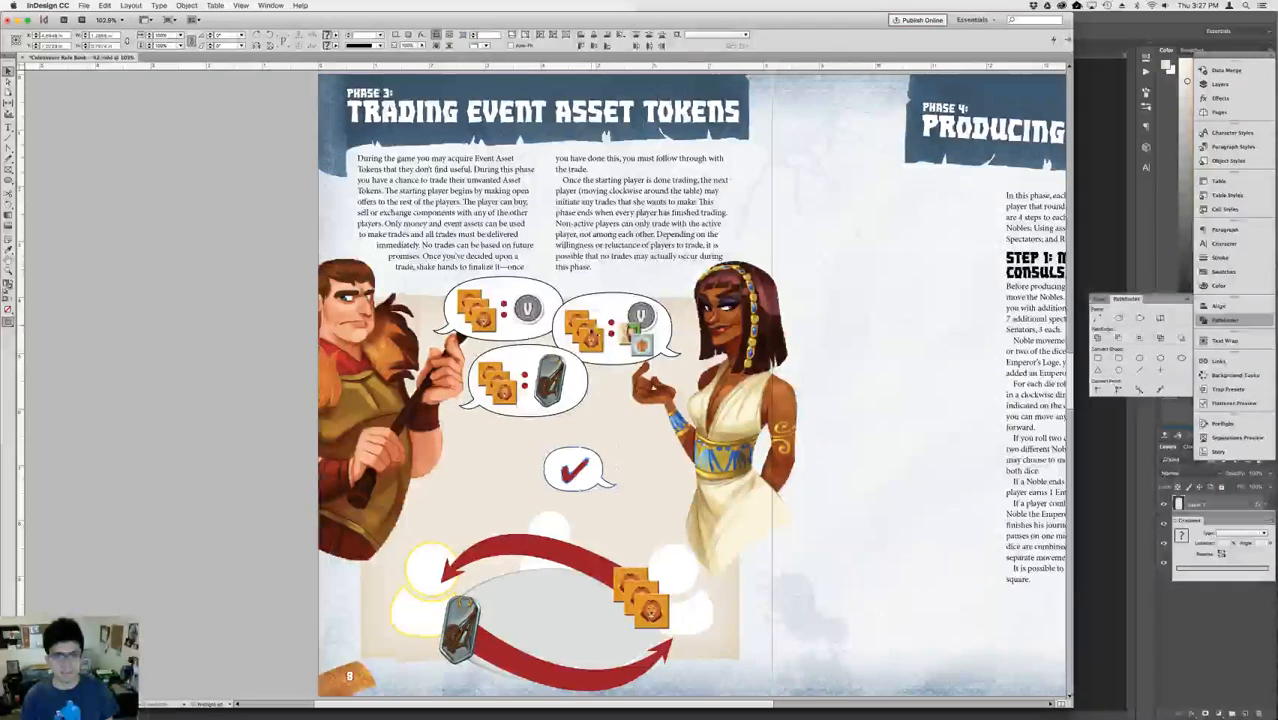
pyautogui.press('Down')
pyautogui.press('Down')
pyautogui.press('Down')
pyautogui.press('Down')
pyautogui.press('Down')
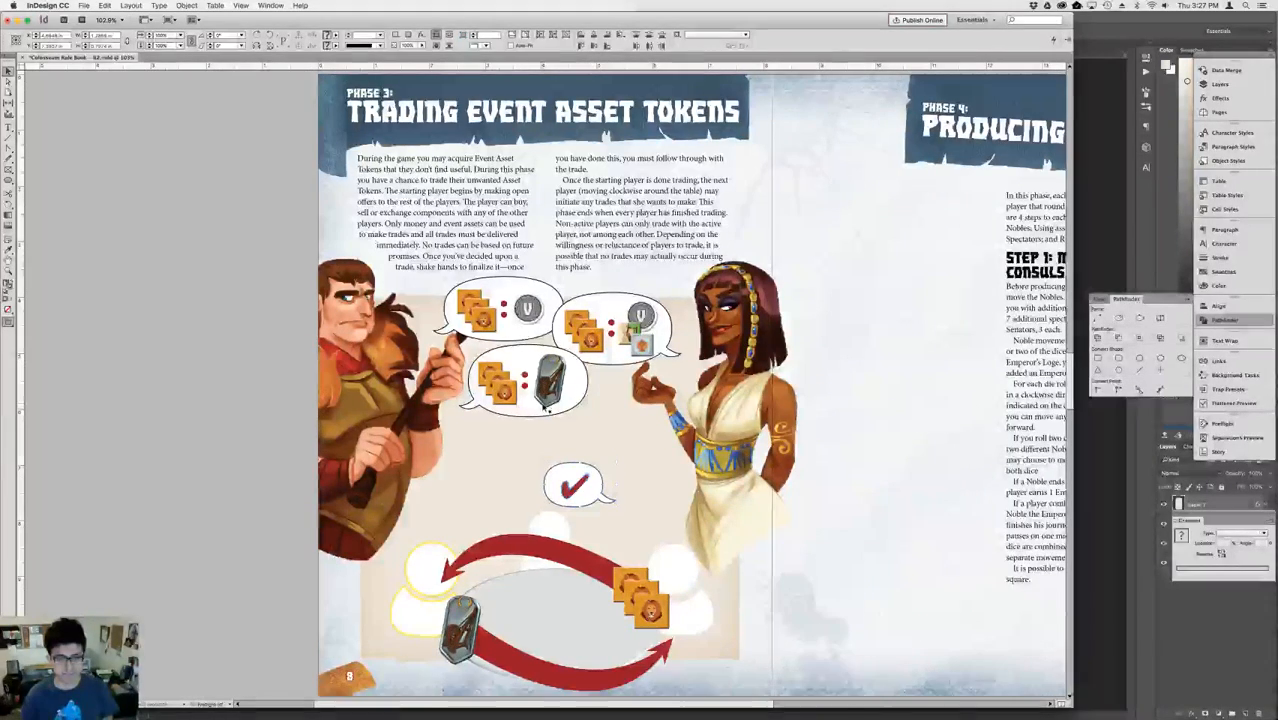
# Move the speech bubble offering lion tokens for the medallion down and slightly right, directly above the checkmark bubble.
pyautogui.keyDown('shift'); pyautogui.click(526, 388); pyautogui.keyUp('shift')
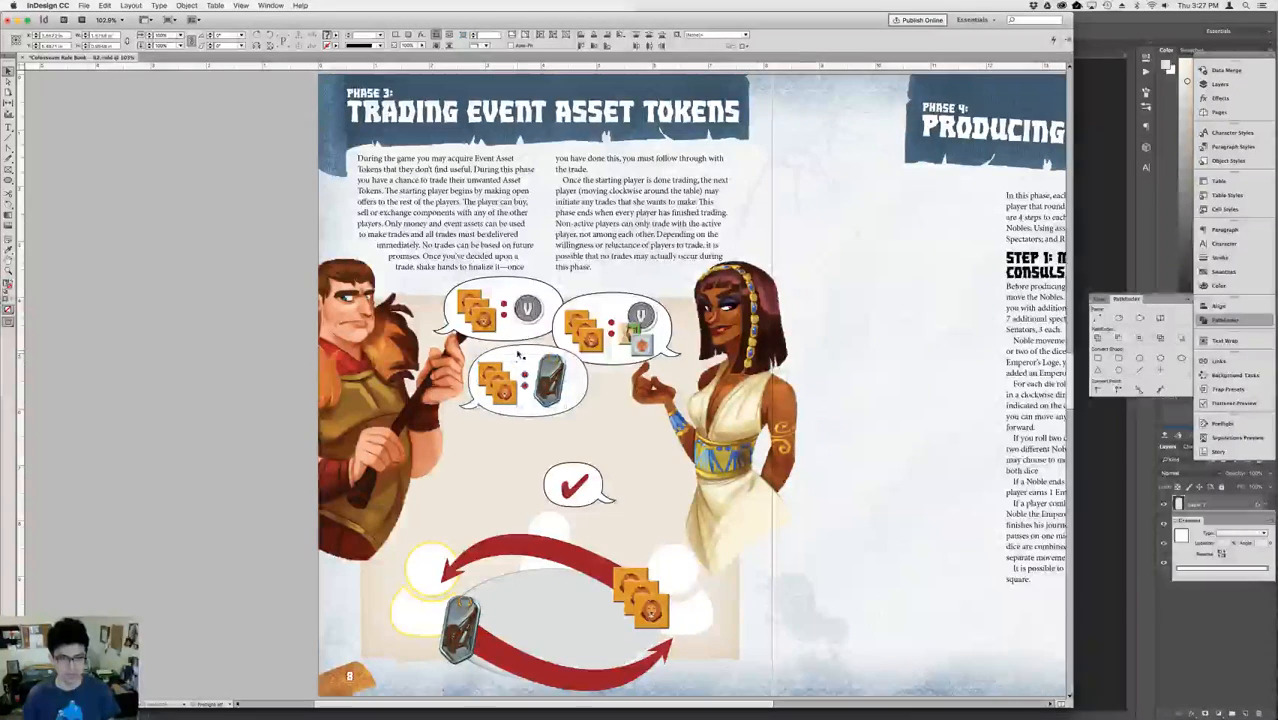
pyautogui.press('Down')
pyautogui.press('Down')
pyautogui.press('Down')
pyautogui.press('Down')
pyautogui.press('Down')
pyautogui.press('Down')
pyautogui.press('Down')
pyautogui.press('Down')
pyautogui.press('Down')
pyautogui.press('Down')
pyautogui.press('Down')
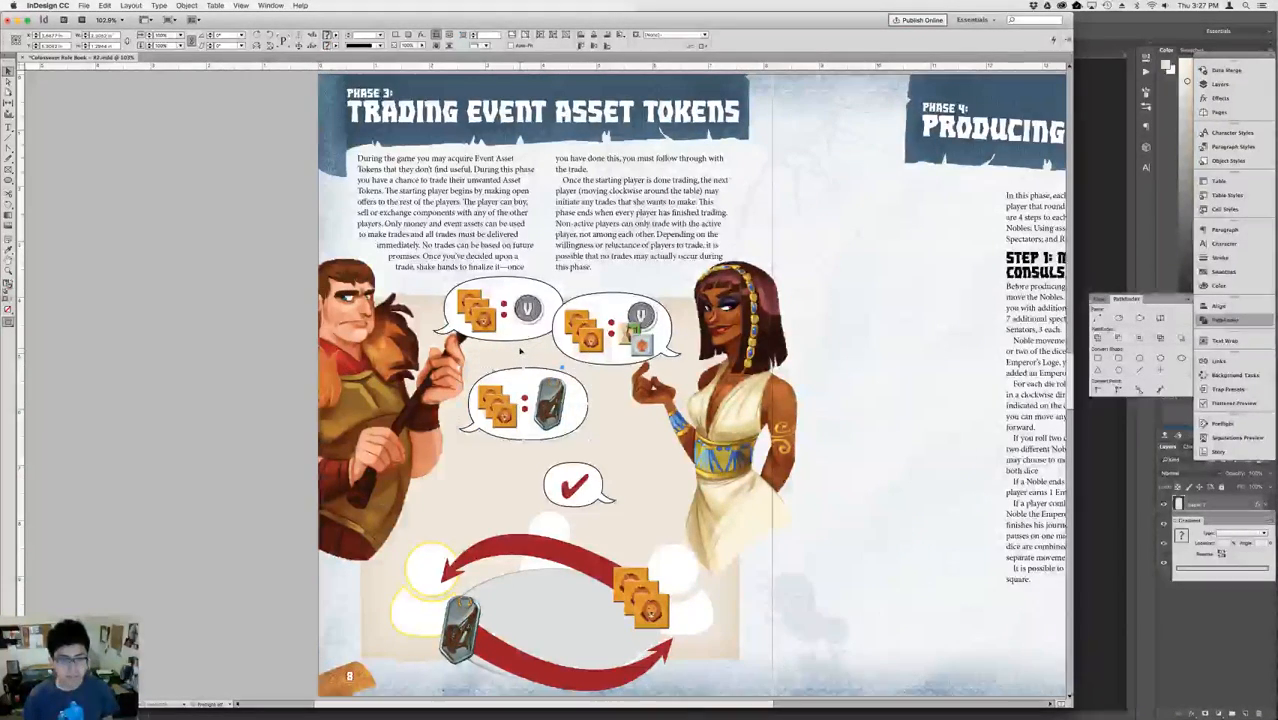
pyautogui.press('Right')
pyautogui.press('Right')
pyautogui.press('Right')
pyautogui.press('Right')
pyautogui.press('Right')
pyautogui.press('Down')
pyautogui.press('Down')
pyautogui.press('Down')
pyautogui.press('Down')
pyautogui.press('Down')
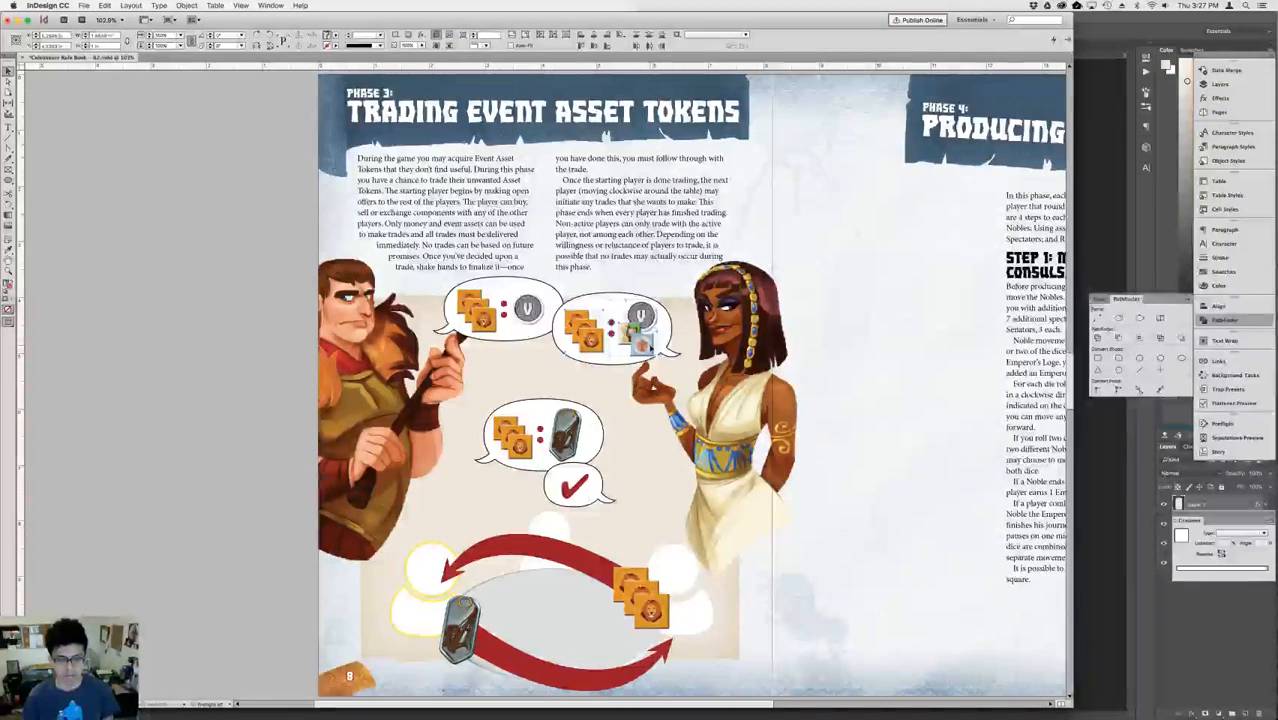
# Move the woman's counteroffer bubble with the coin and extra tokens down and left, just above the medallion offer bubble.
pyautogui.keyDown('shift'); pyautogui.click(618, 299); pyautogui.keyUp('shift')
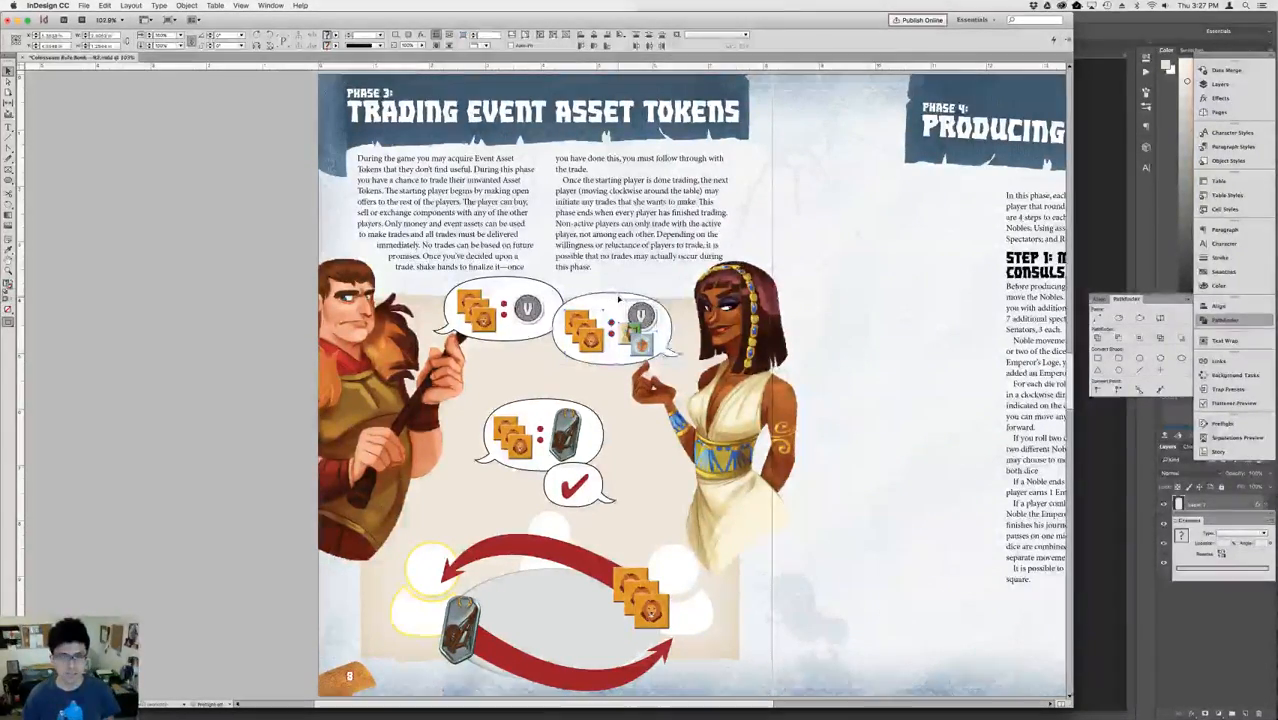
pyautogui.hotkey('shift', 'Down')
pyautogui.hotkey('shift', 'Down')
pyautogui.hotkey('shift', 'Down')
pyautogui.hotkey('shift', 'Left')
pyautogui.hotkey('shift', 'Left')
pyautogui.hotkey('shift', 'Left')
pyautogui.hotkey('shift', 'Left')
pyautogui.hotkey('shift', 'Down')
pyautogui.hotkey('shift', 'Down')
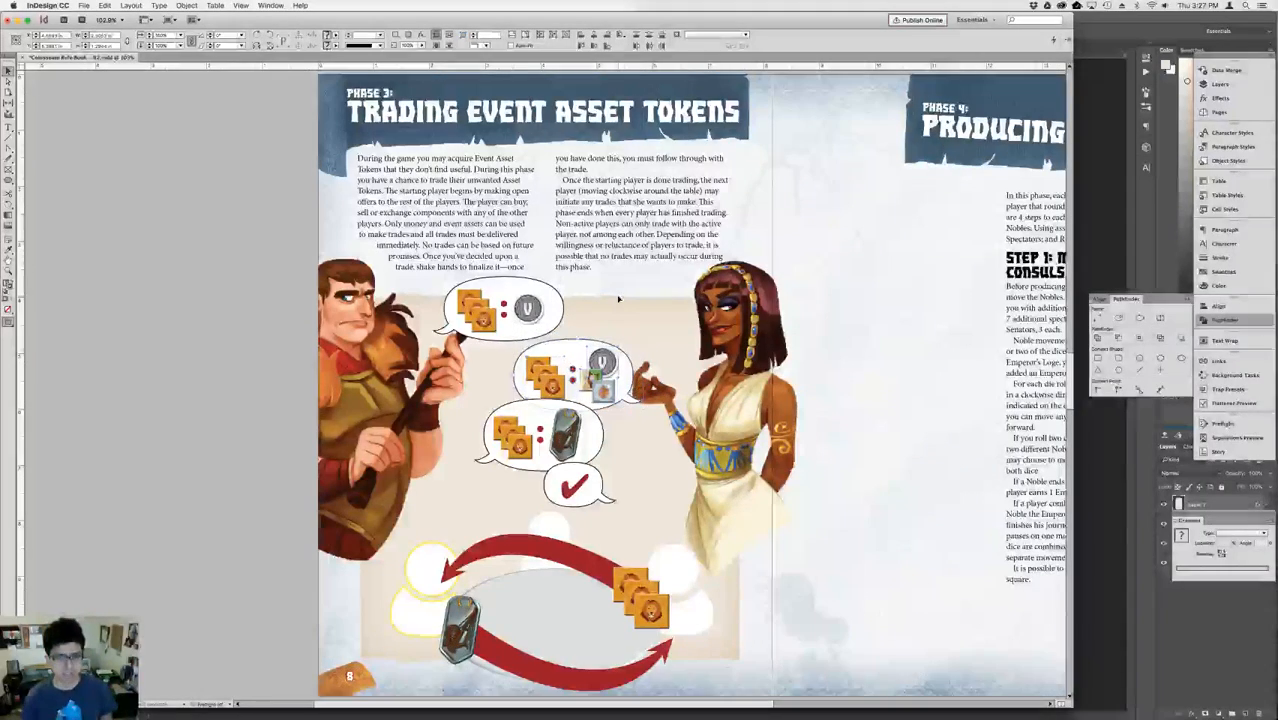
pyautogui.hotkey('shift', 'Up')
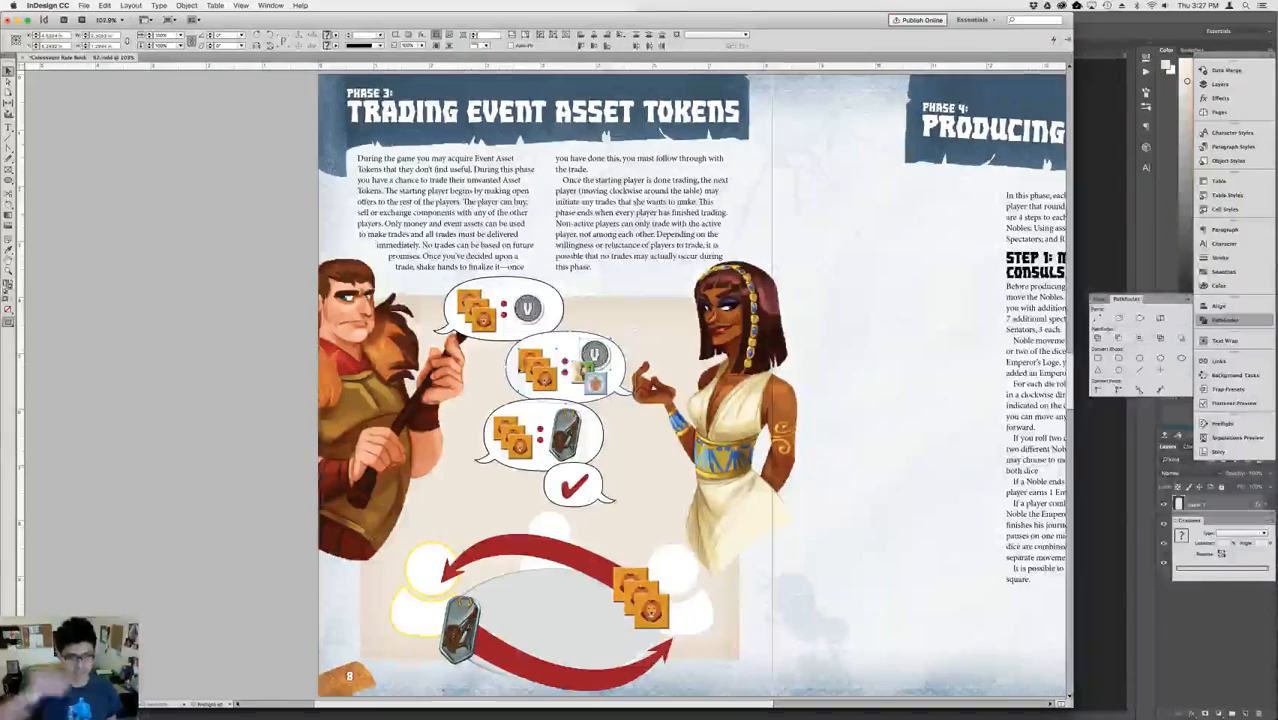
# Shift the first offer bubble with lion tokens and the single coin right, in line with the other bubbles.
pyautogui.click(494, 309)
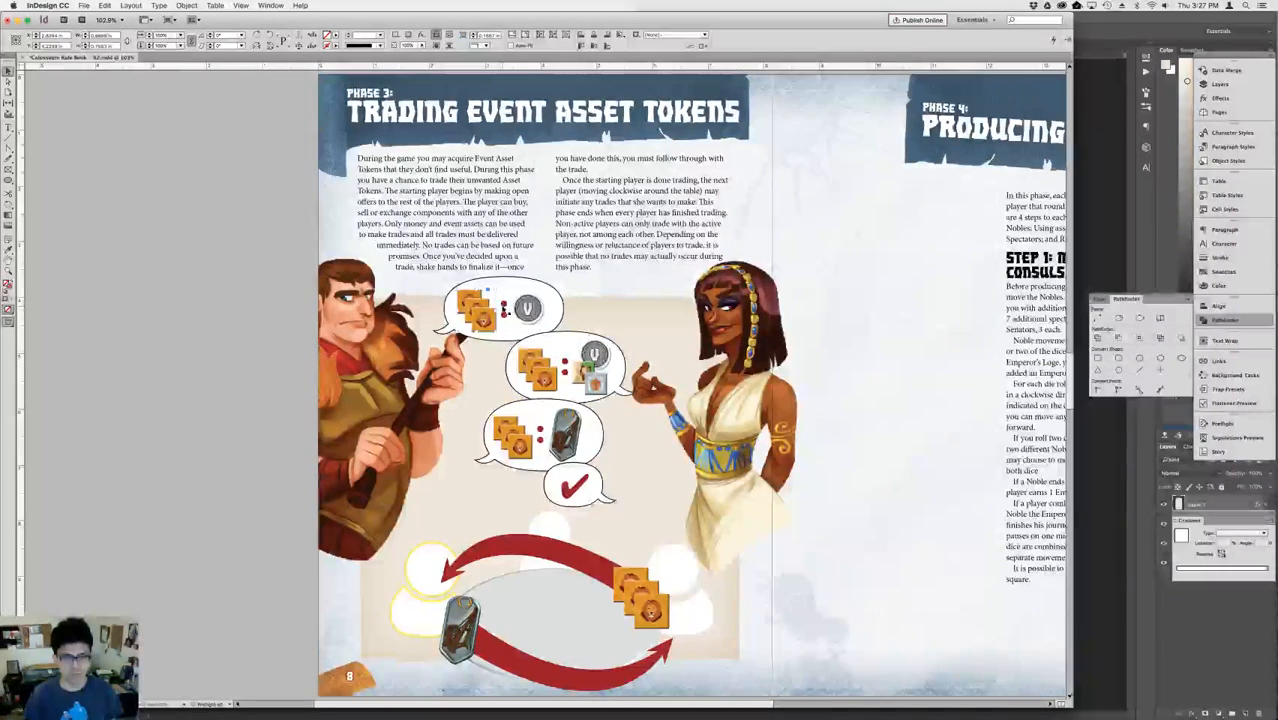
pyautogui.click(504, 313)
pyautogui.keyDown('shift'); pyautogui.click(521, 309); pyautogui.keyUp('shift')
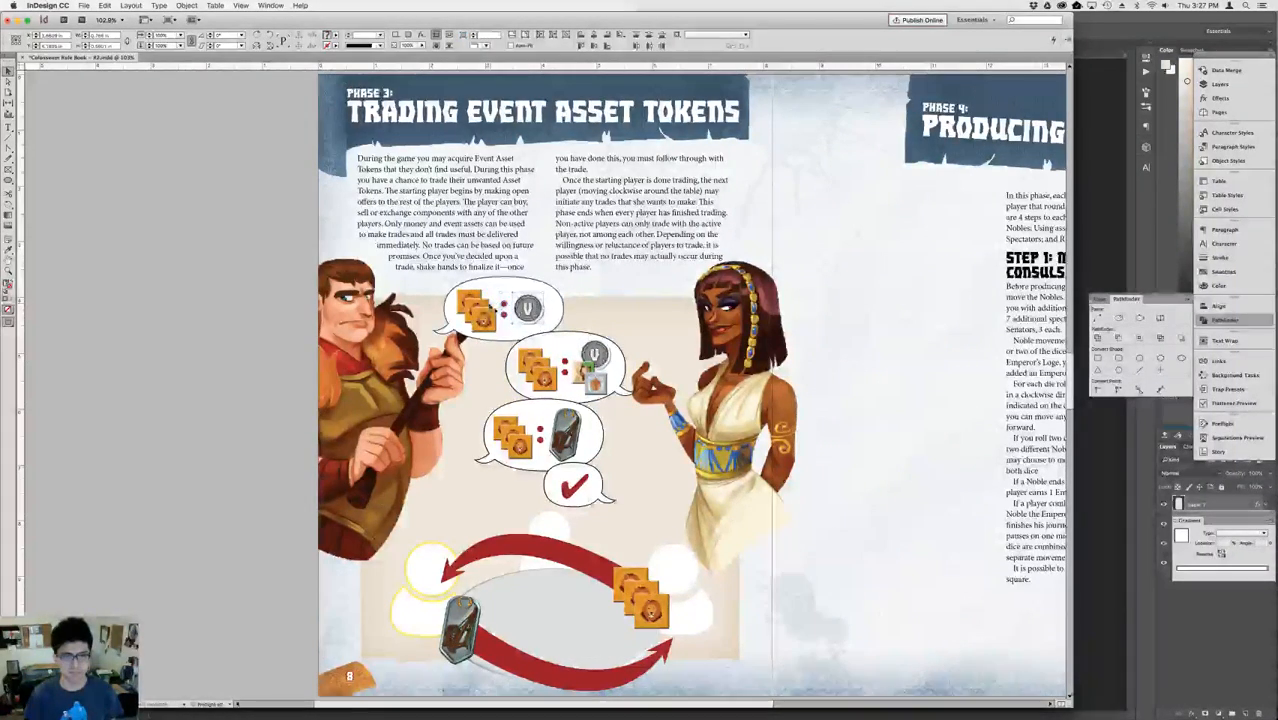
pyautogui.hotkey('shift', 'Right')
pyautogui.hotkey('shift', 'Right')
pyautogui.hotkey('shift', 'Right')
pyautogui.hotkey('shift', 'Right')
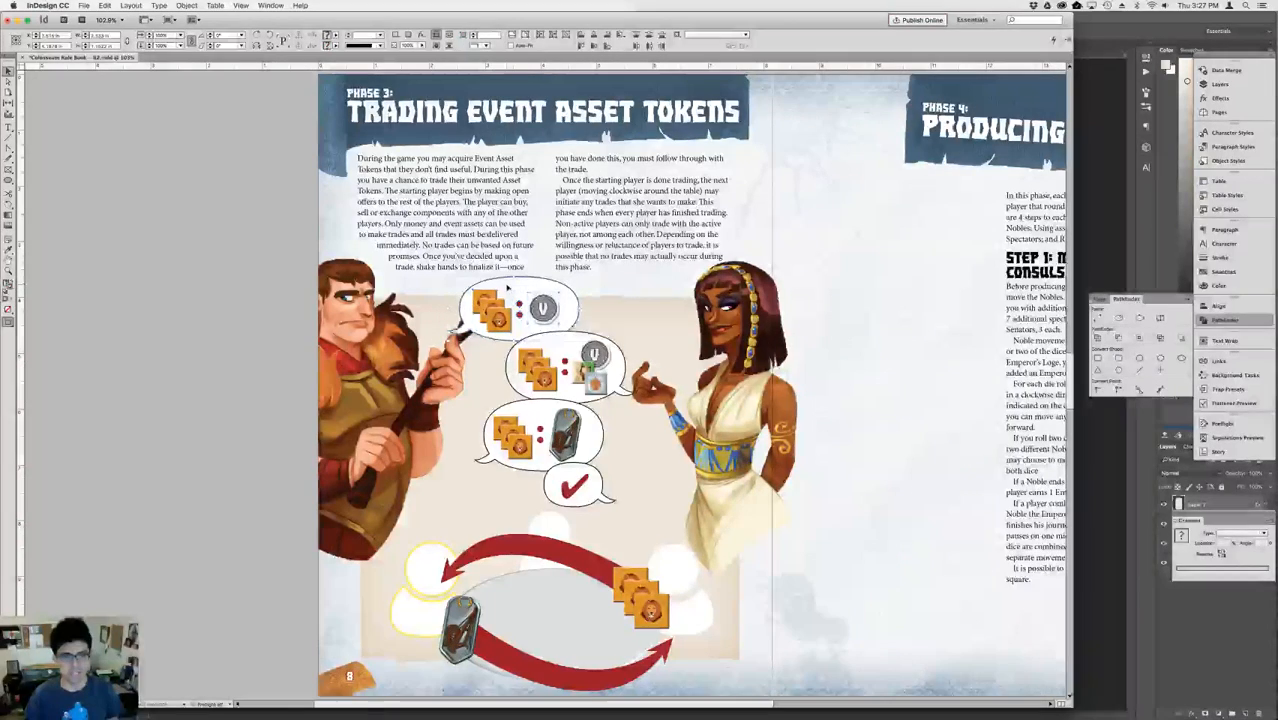
pyautogui.hotkey('shift', 'Right')
pyautogui.hotkey('shift', 'Right')
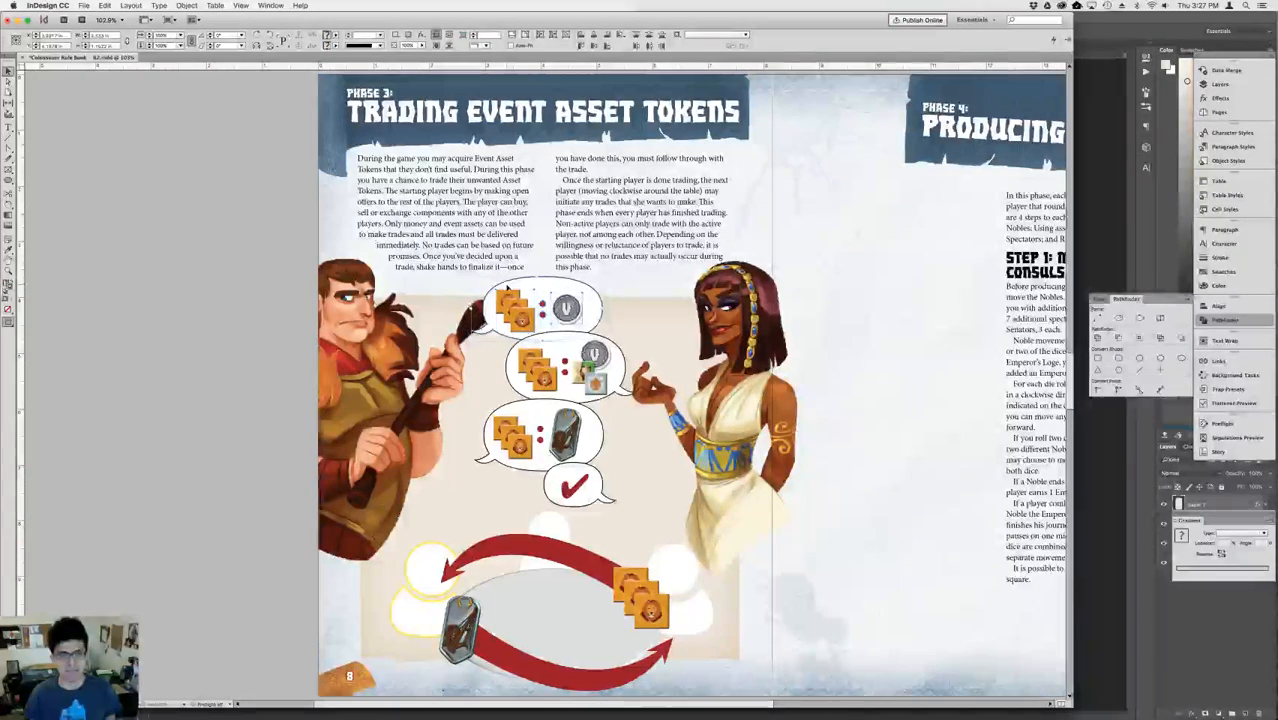
pyautogui.hotkey('shift', 'Left')
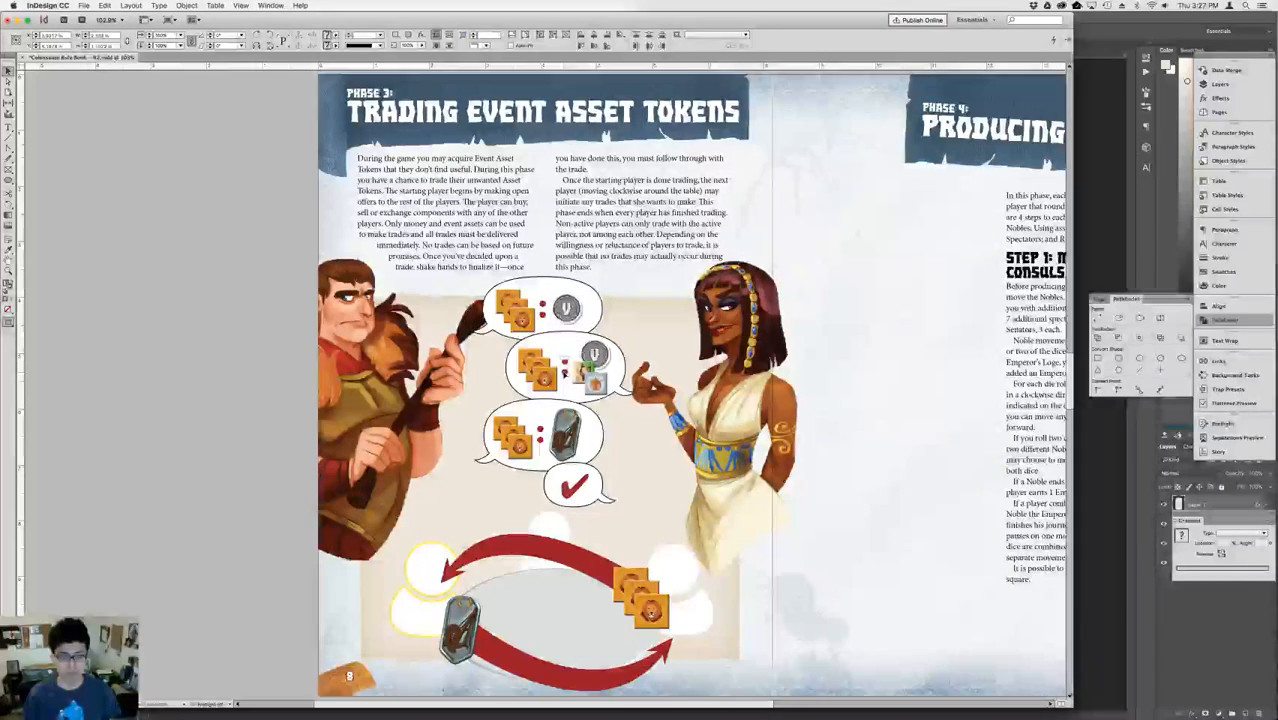
# Nudge the woman's counteroffer bubble and the checkmark bubble slightly right so they stagger against the man's bubbles.
pyautogui.click(543, 376)
pyautogui.keyDown('shift'); pyautogui.click(591, 372); pyautogui.keyUp('shift')
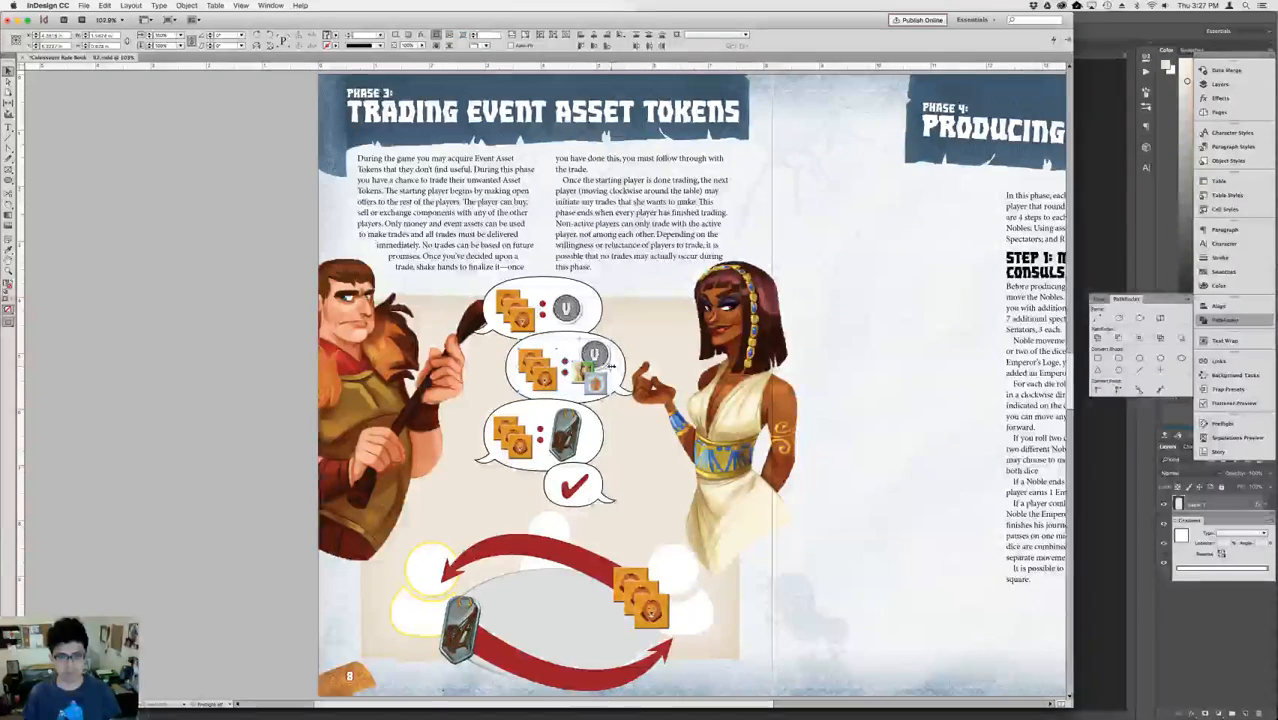
pyautogui.moveTo(617, 378); pyautogui.dragTo(627, 381)
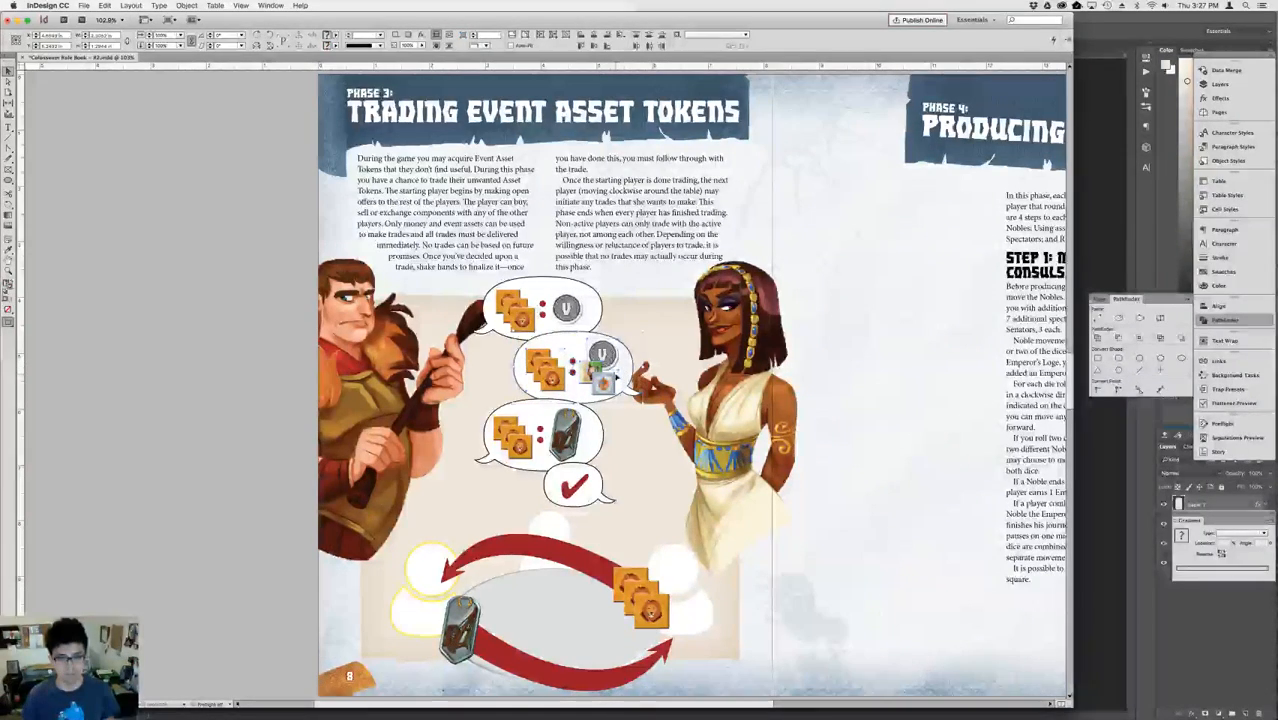
pyautogui.click(585, 488)
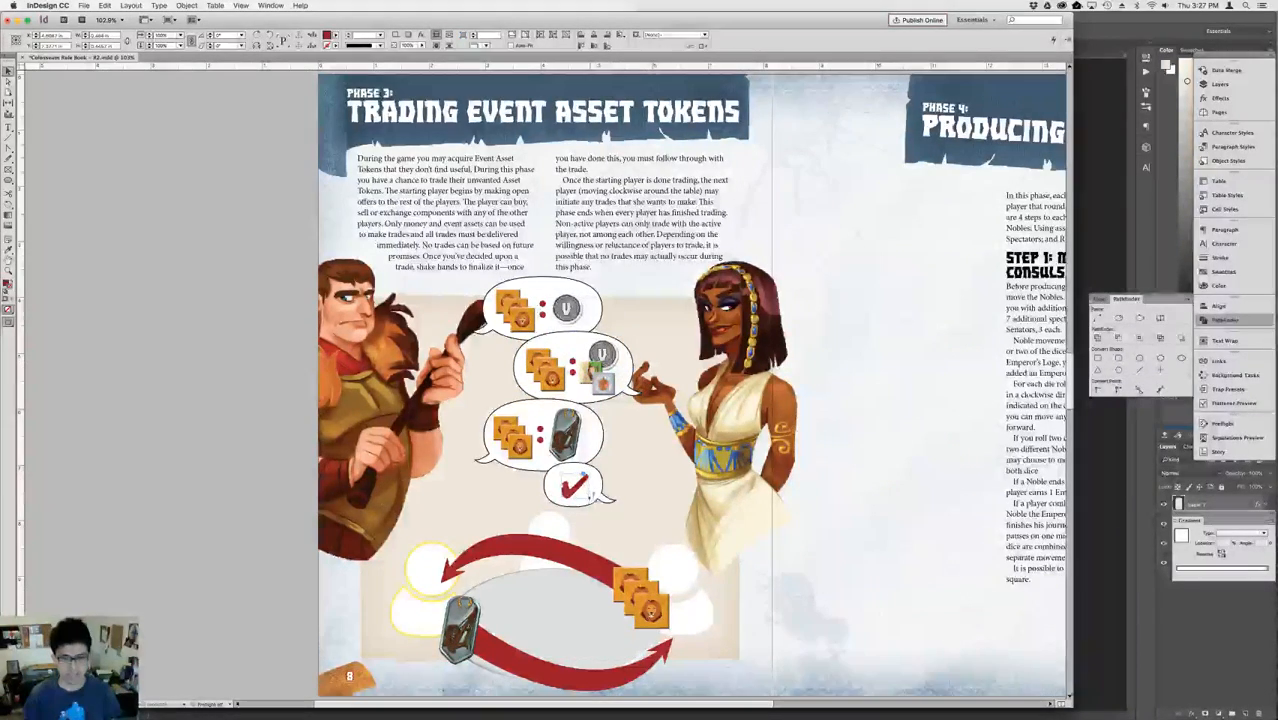
pyautogui.keyDown('shift'); pyautogui.click(598, 501); pyautogui.keyUp('shift')
pyautogui.hotkey('shift', 'Right')
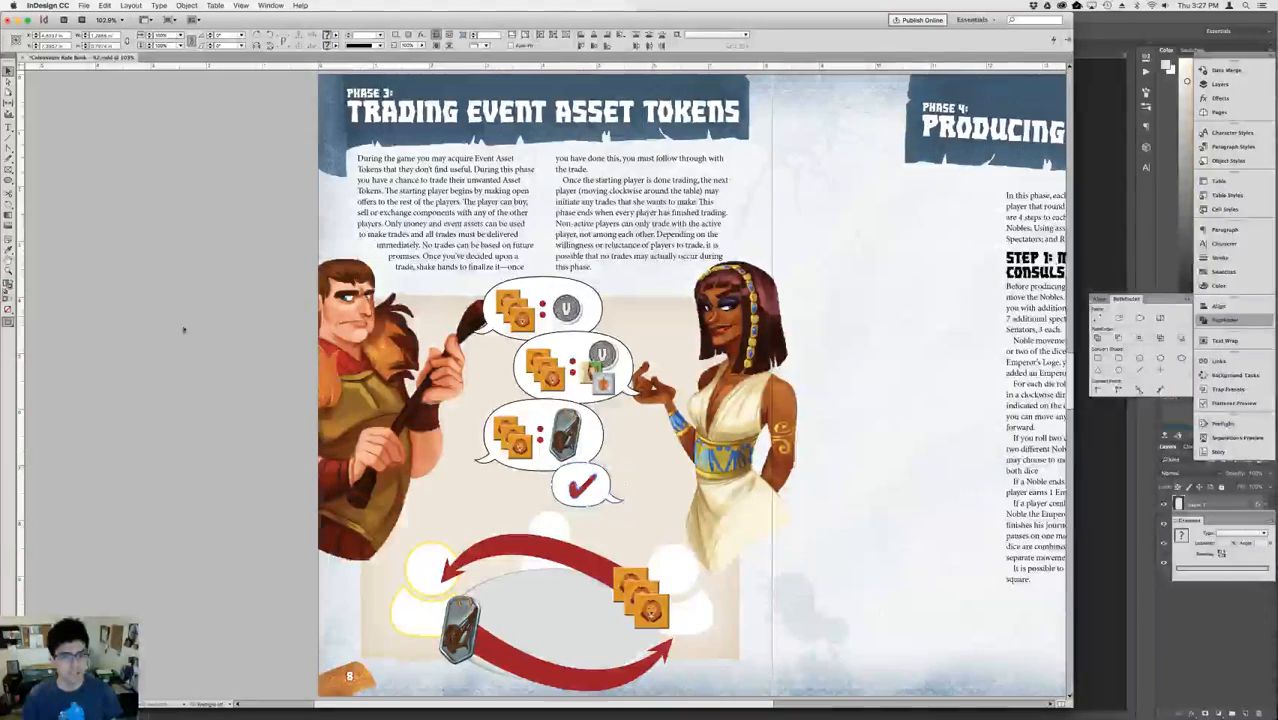
# Move the fur-cloaked man illustration down and right, closer to his speech bubbles.
pyautogui.hotkey('shift', 'Down')
pyautogui.hotkey('shift', 'Down')
pyautogui.hotkey('shift', 'Down')
pyautogui.hotkey('shift', 'Down')
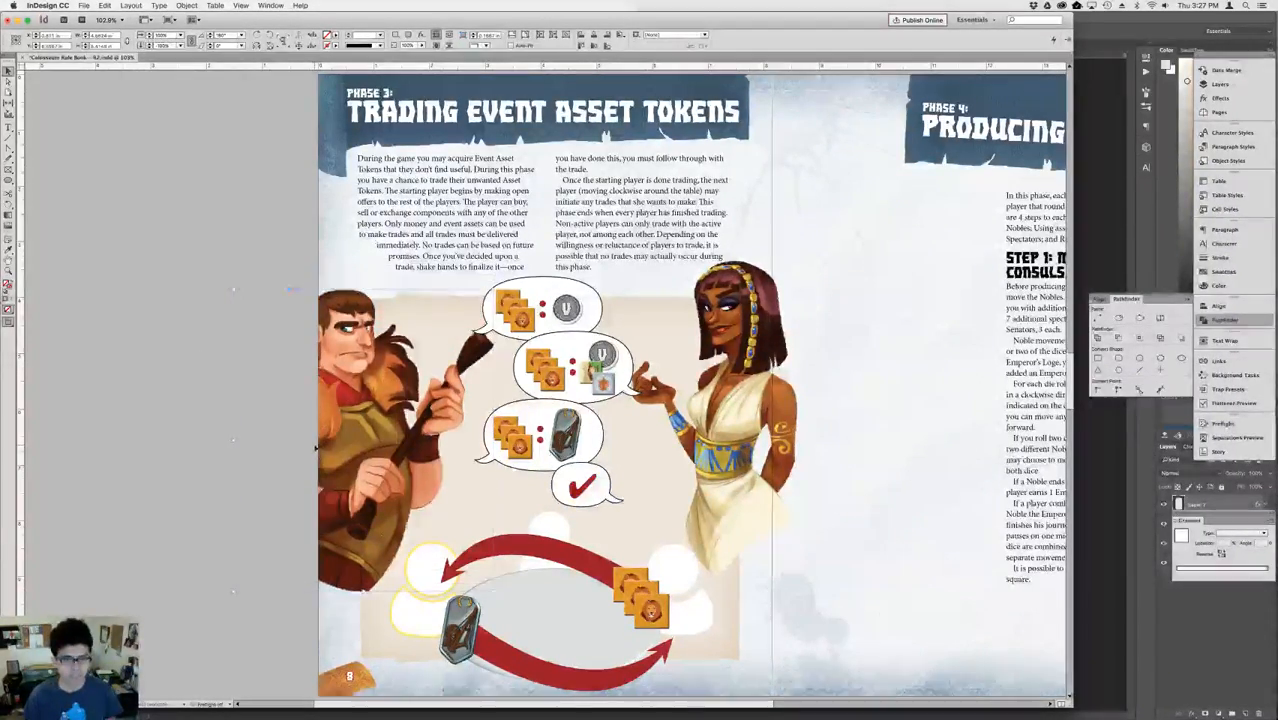
pyautogui.hotkey('shift', 'Right')
pyautogui.hotkey('shift', 'Right')
pyautogui.hotkey('shift', 'Right')
pyautogui.hotkey('shift', 'Right')
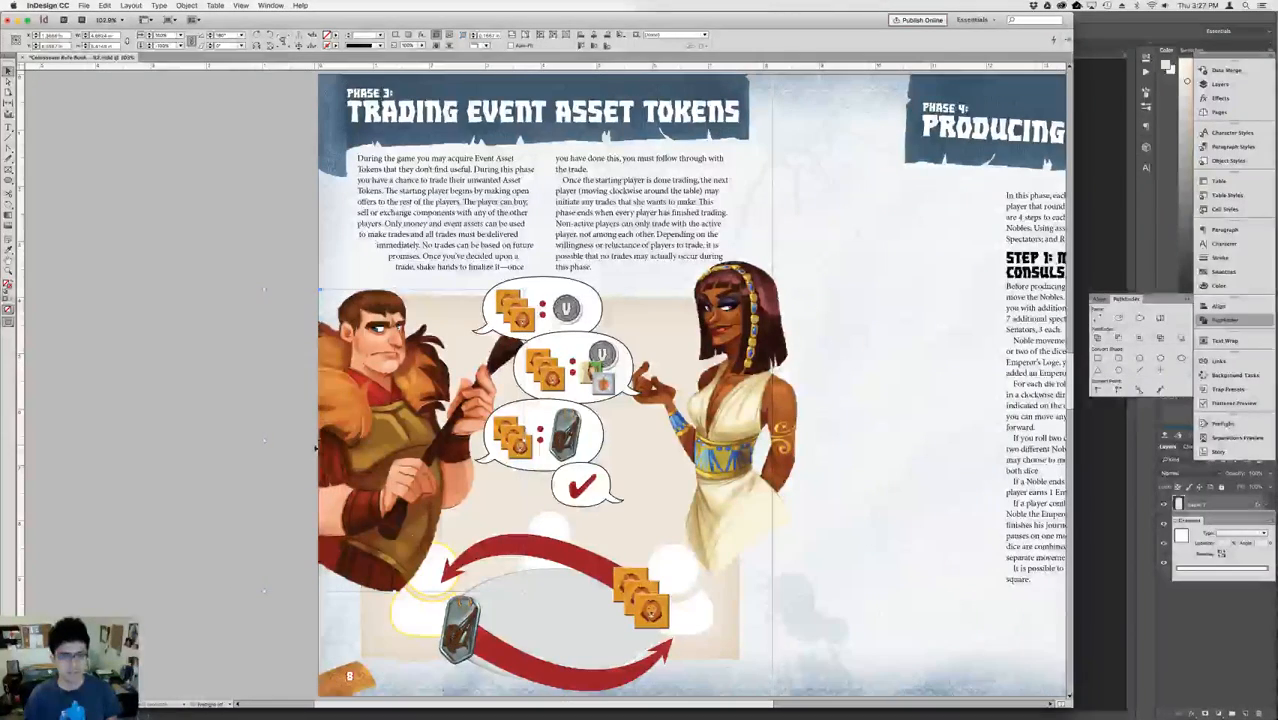
pyautogui.hotkey('shift', 'Left')
# Move the woman illustration down and slightly left, level with the man and closer to her speech bubbles.
pyautogui.click(722, 409)
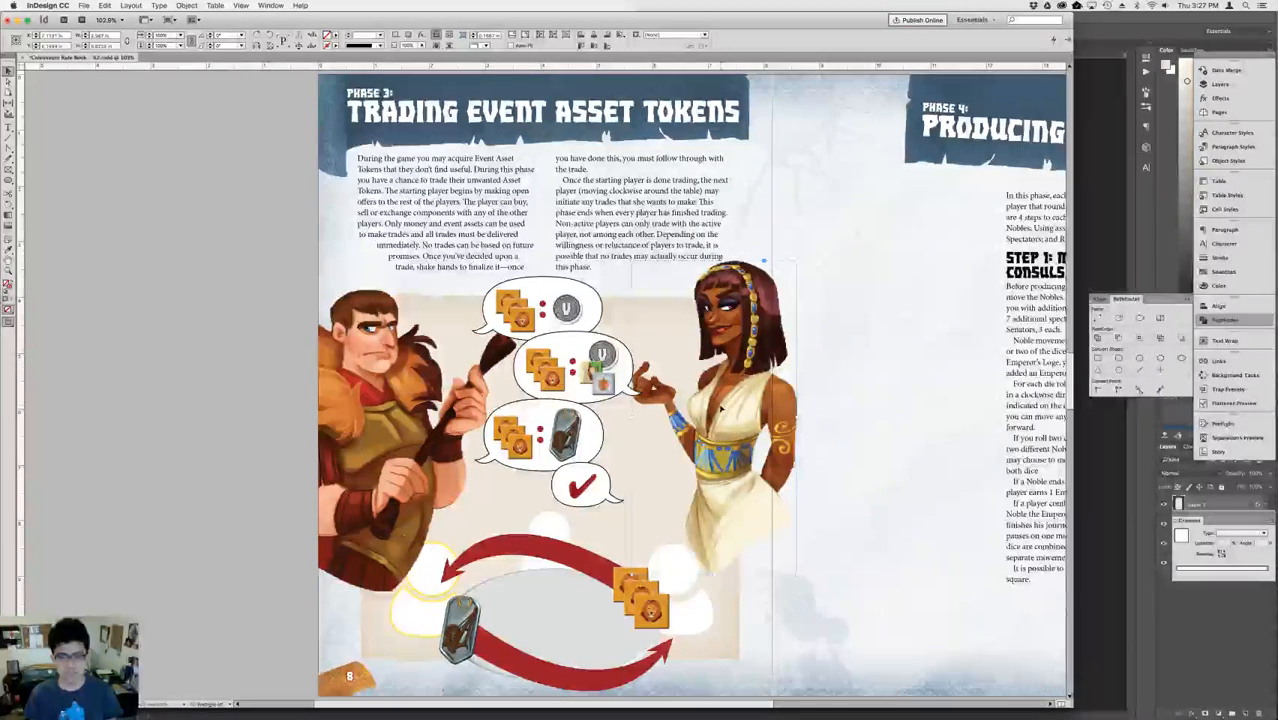
pyautogui.hotkey('shift', 'Down')
pyautogui.hotkey('shift', 'Down')
pyautogui.hotkey('shift', 'Down')
pyautogui.hotkey('shift', 'Left')
pyautogui.hotkey('shift', 'Left')
pyautogui.hotkey('shift', 'Down')
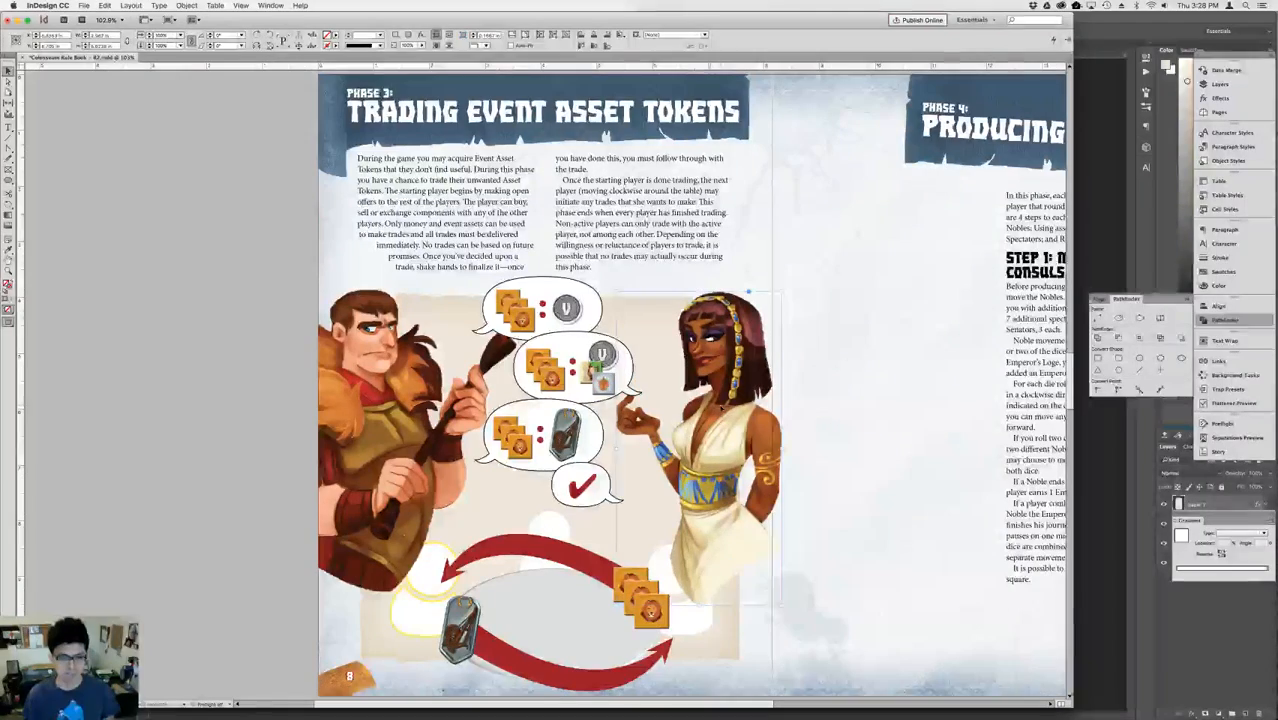
# Send the man and woman illustrations behind the white player figures of the table scene.
pyautogui.click(440, 395)
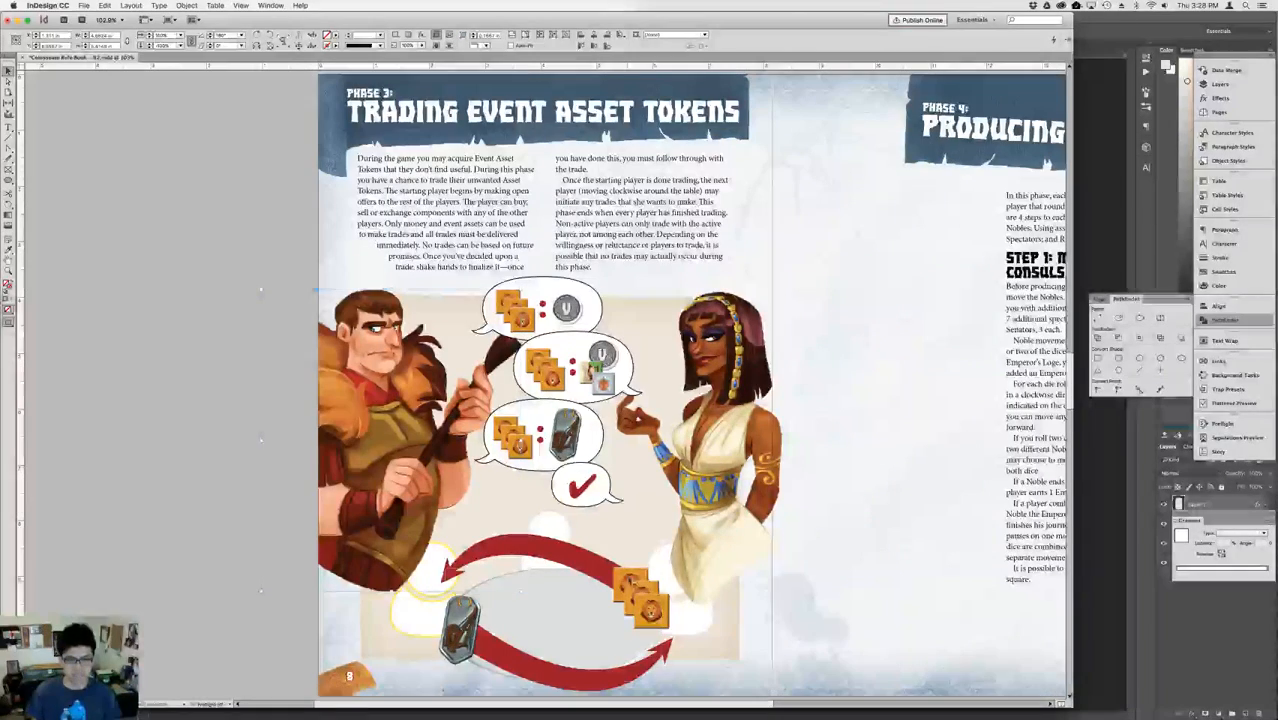
pyautogui.click(646, 566)
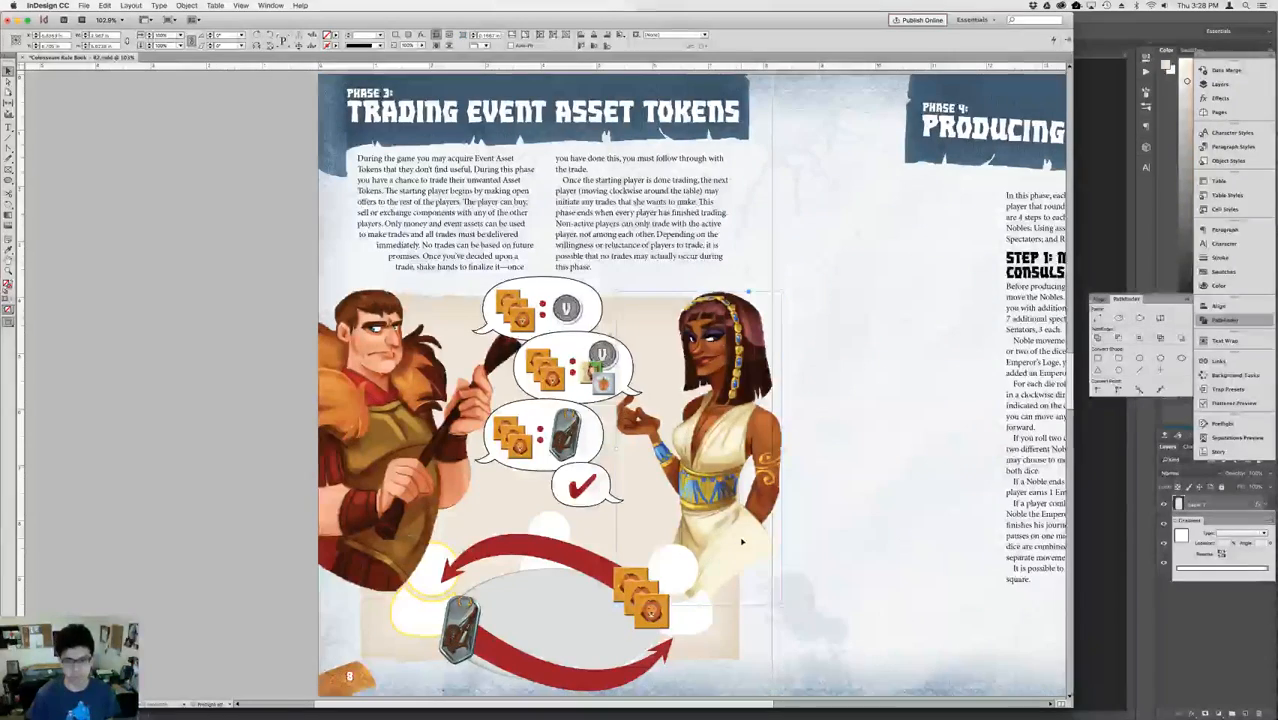
pyautogui.click(335, 492)
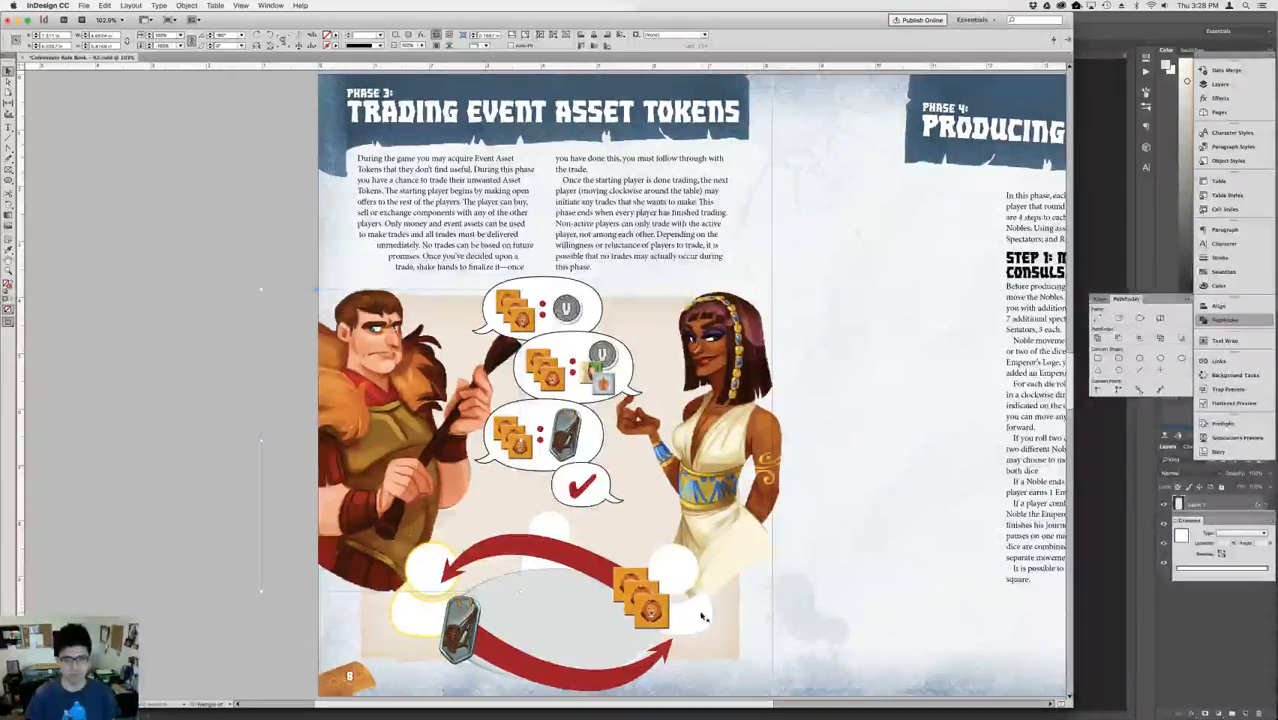
pyautogui.click(679, 568)
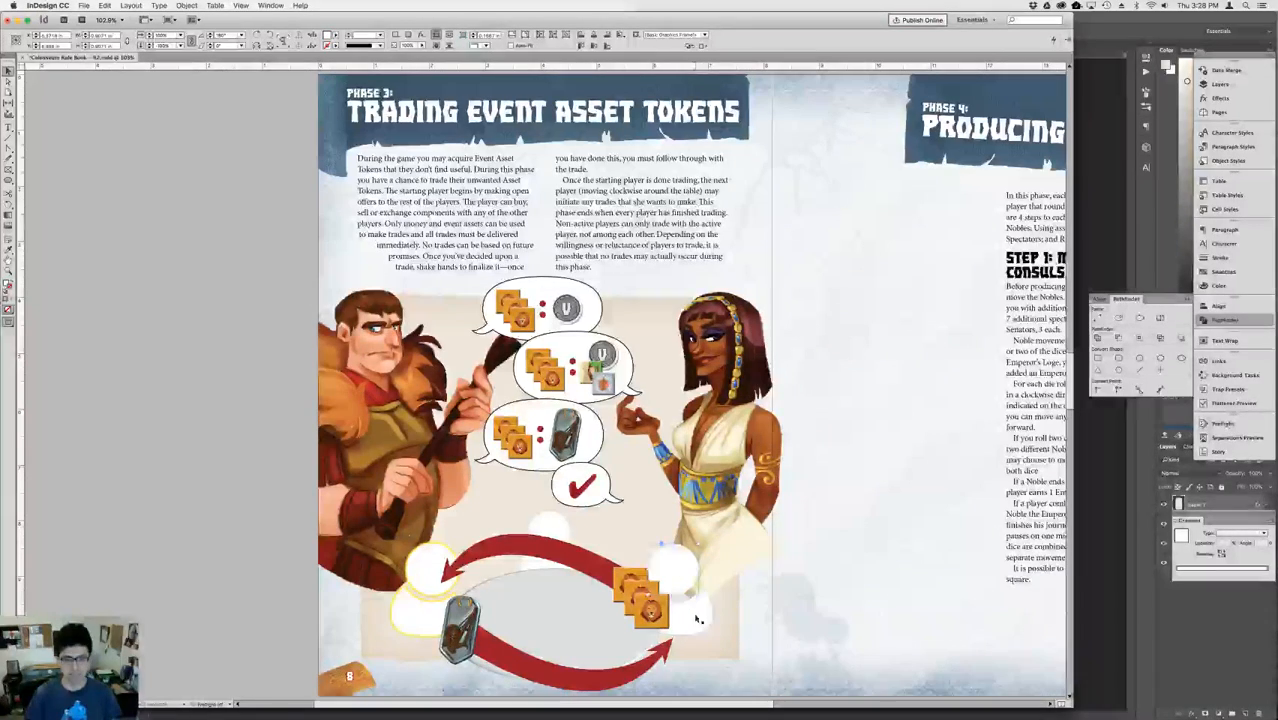
pyautogui.click(696, 614)
# Shift the woman illustration slightly left and the man illustration slightly right, tightening both around the speech bubbles.
pyautogui.click(816, 519)
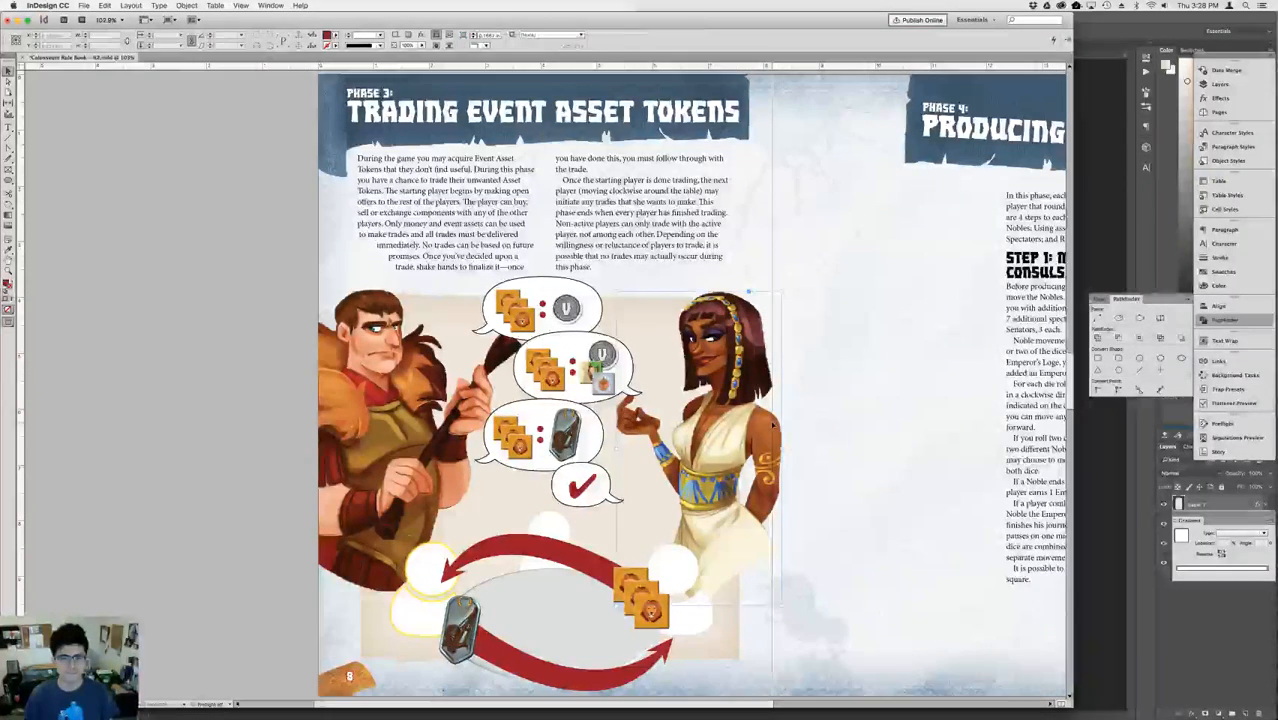
pyautogui.moveTo(783, 432); pyautogui.dragTo(767, 425)
pyautogui.click(825, 417)
pyautogui.moveTo(410, 436); pyautogui.dragTo(416, 436)
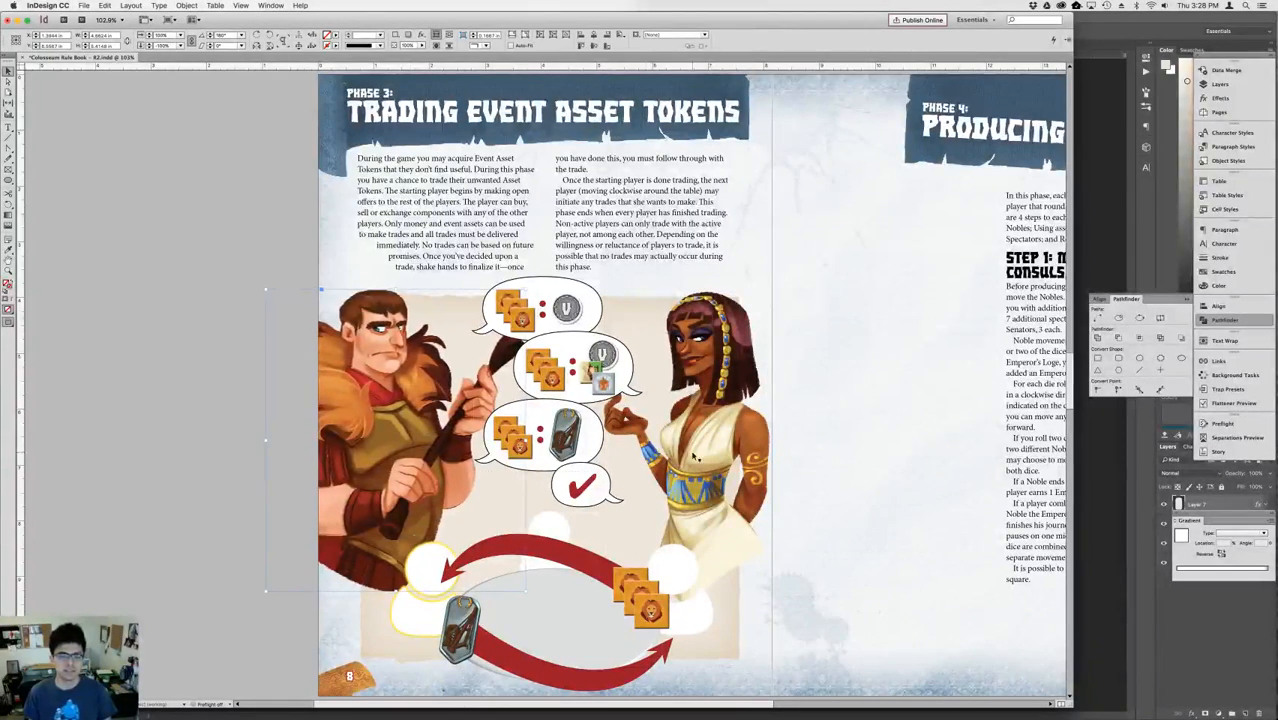
pyautogui.click(832, 464)
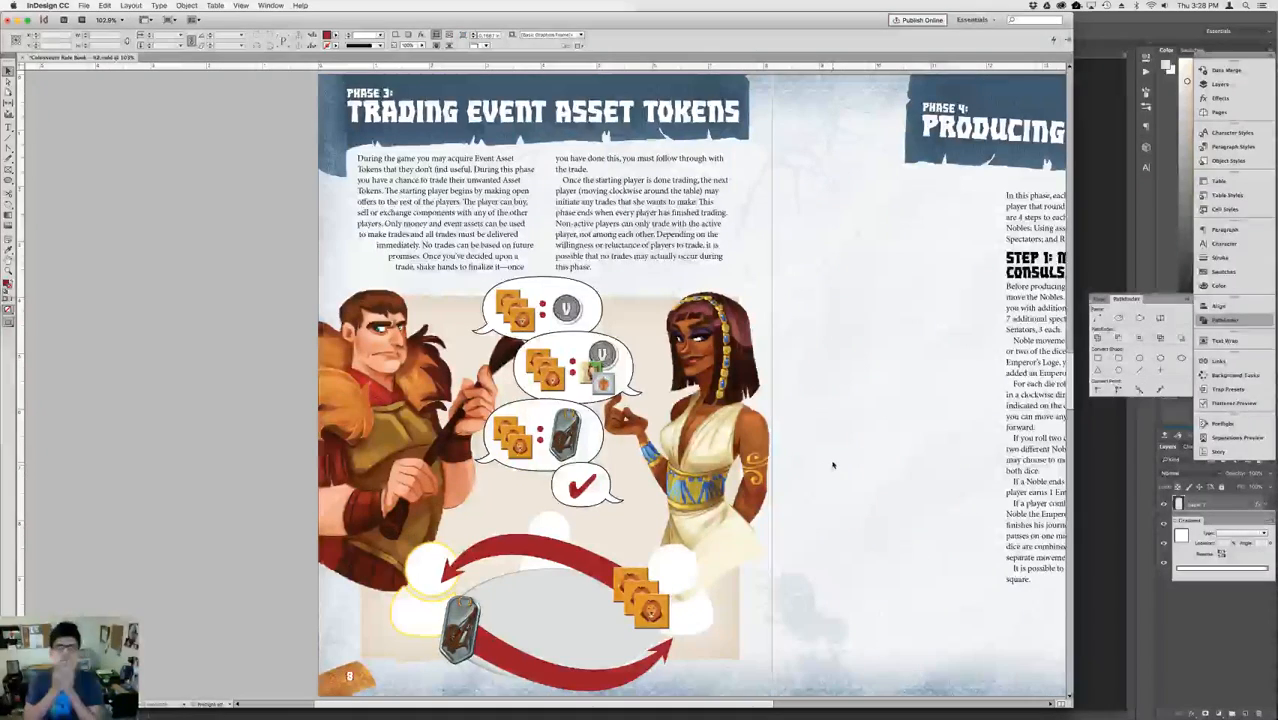
# Replace the upper red trade arrow's drop shadow effect with a gradient feather that fades its tail beside the lion tokens.
pyautogui.click(552, 523)
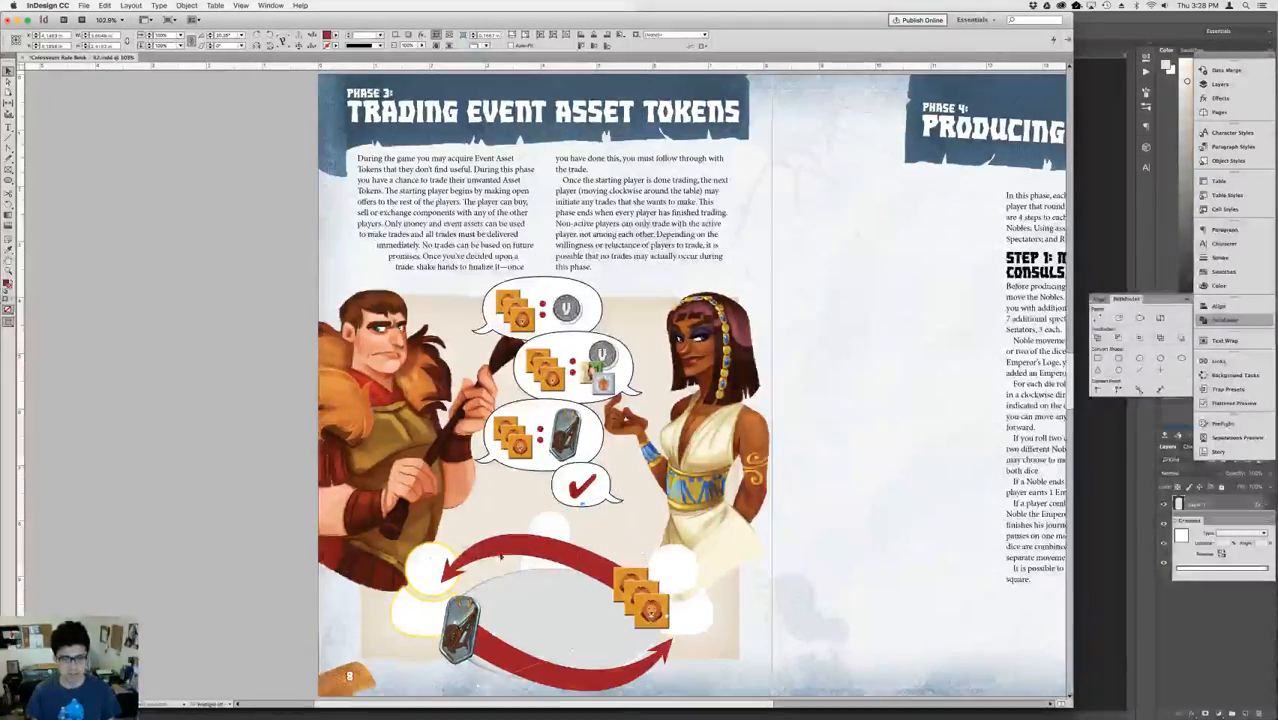
pyautogui.click(616, 676)
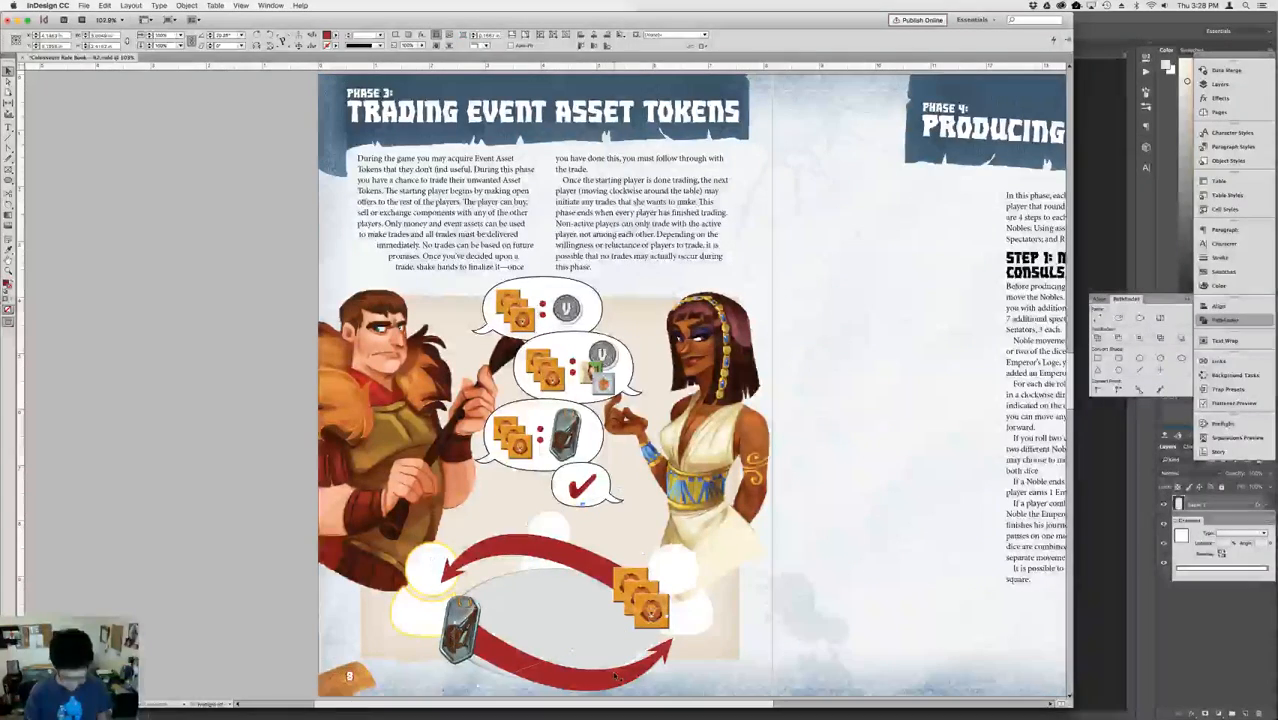
pyautogui.press('alt+super+m')
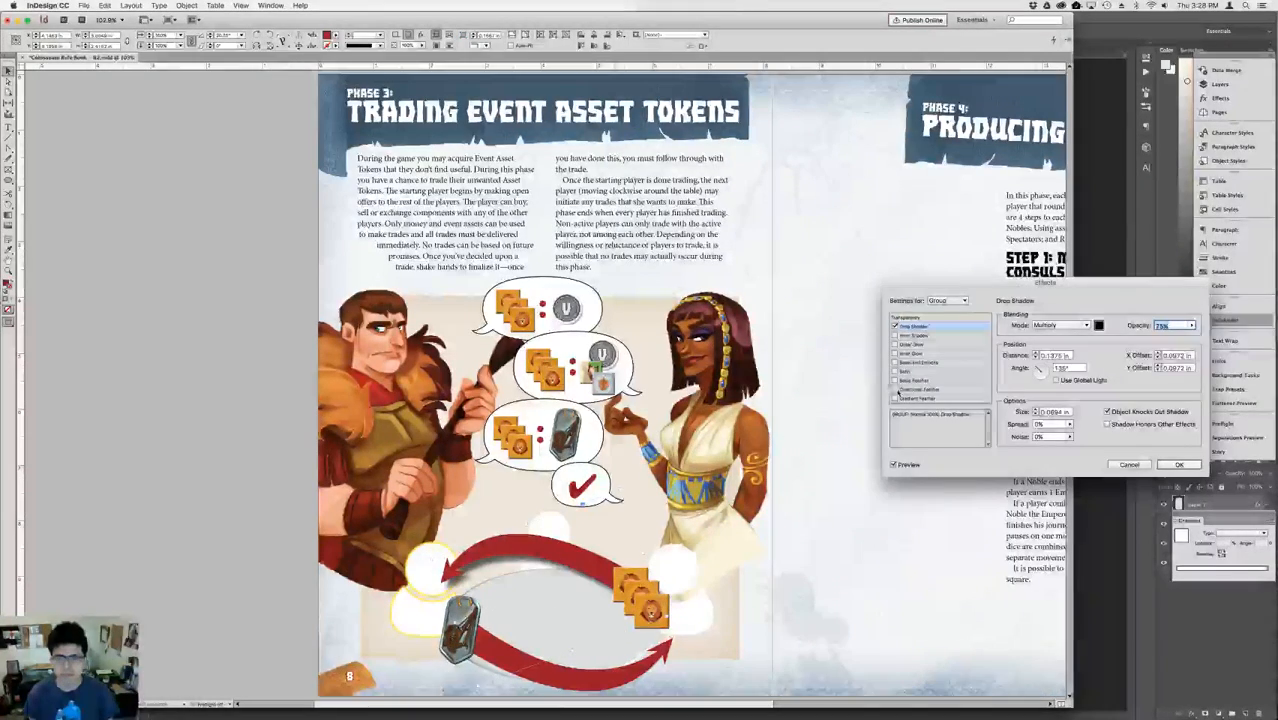
pyautogui.click(895, 326)
pyautogui.click(925, 398)
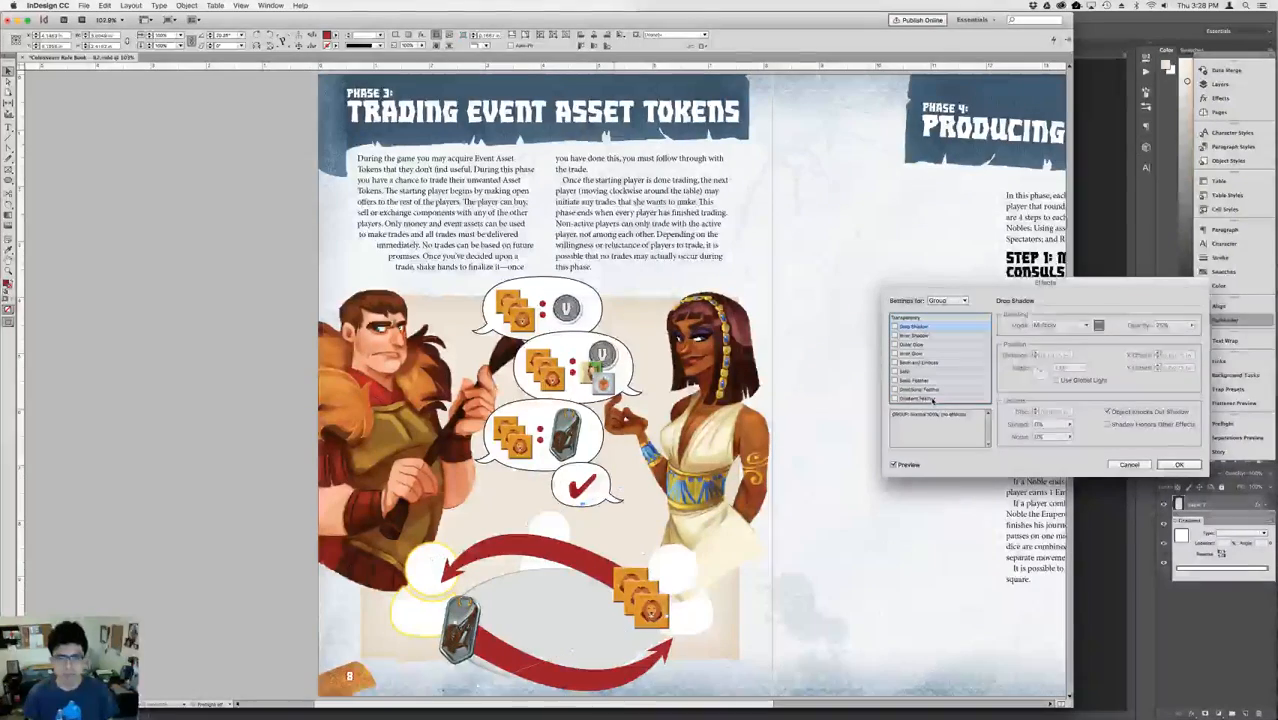
pyautogui.press('Return')
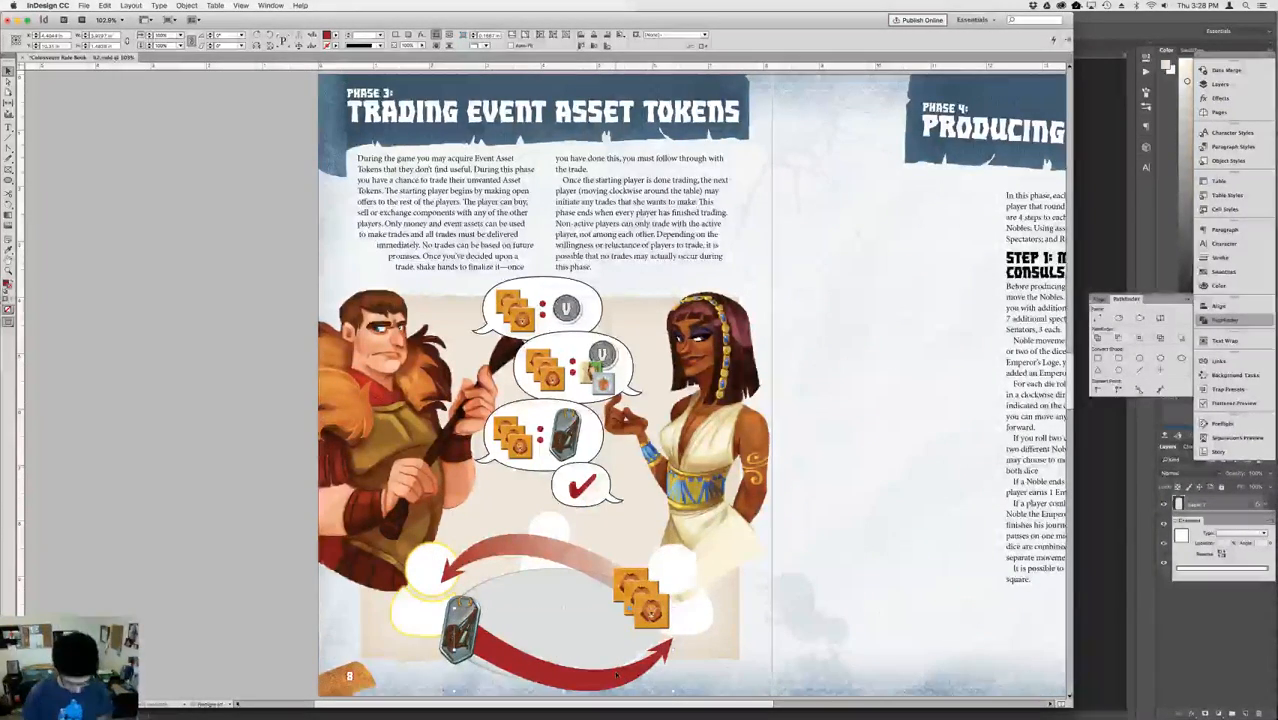
# Apply a linear gradient feather without drop shadow to the lower red arrow, reversing it so the tail fades.
pyautogui.press('super+alt+m')
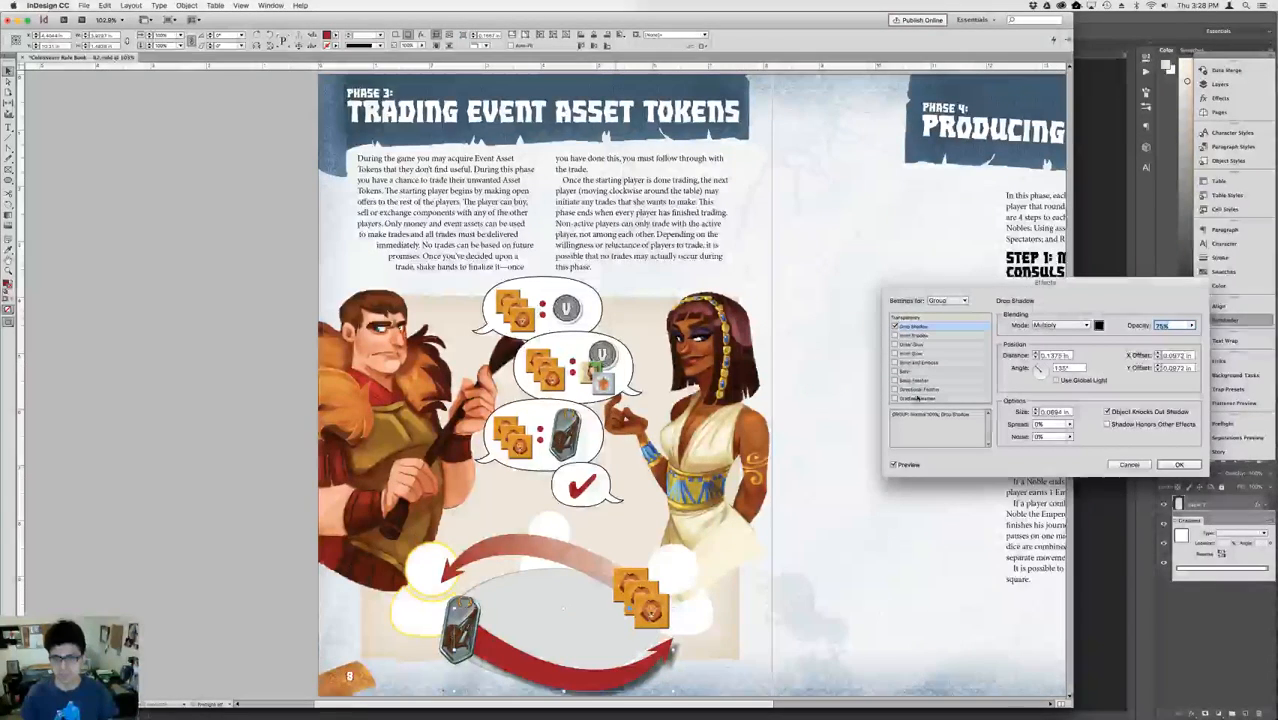
pyautogui.click(894, 326)
pyautogui.click(936, 398)
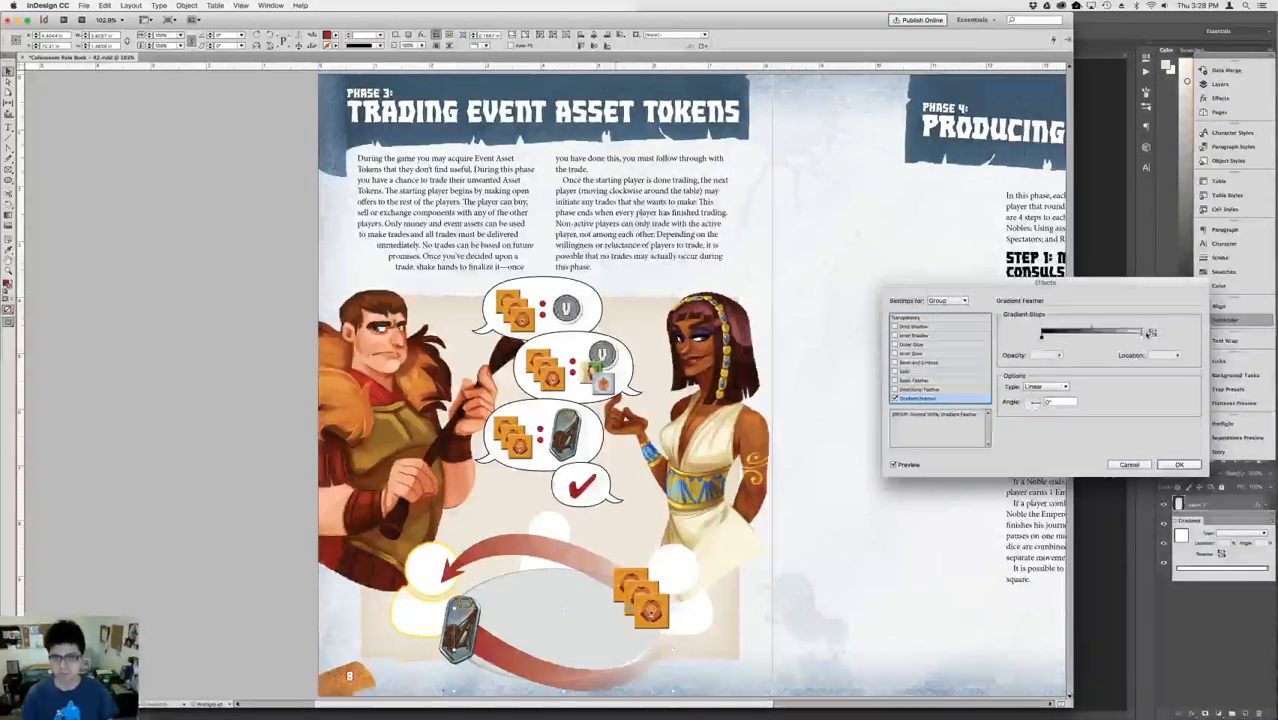
pyautogui.click(1152, 332)
pyautogui.press('Return')
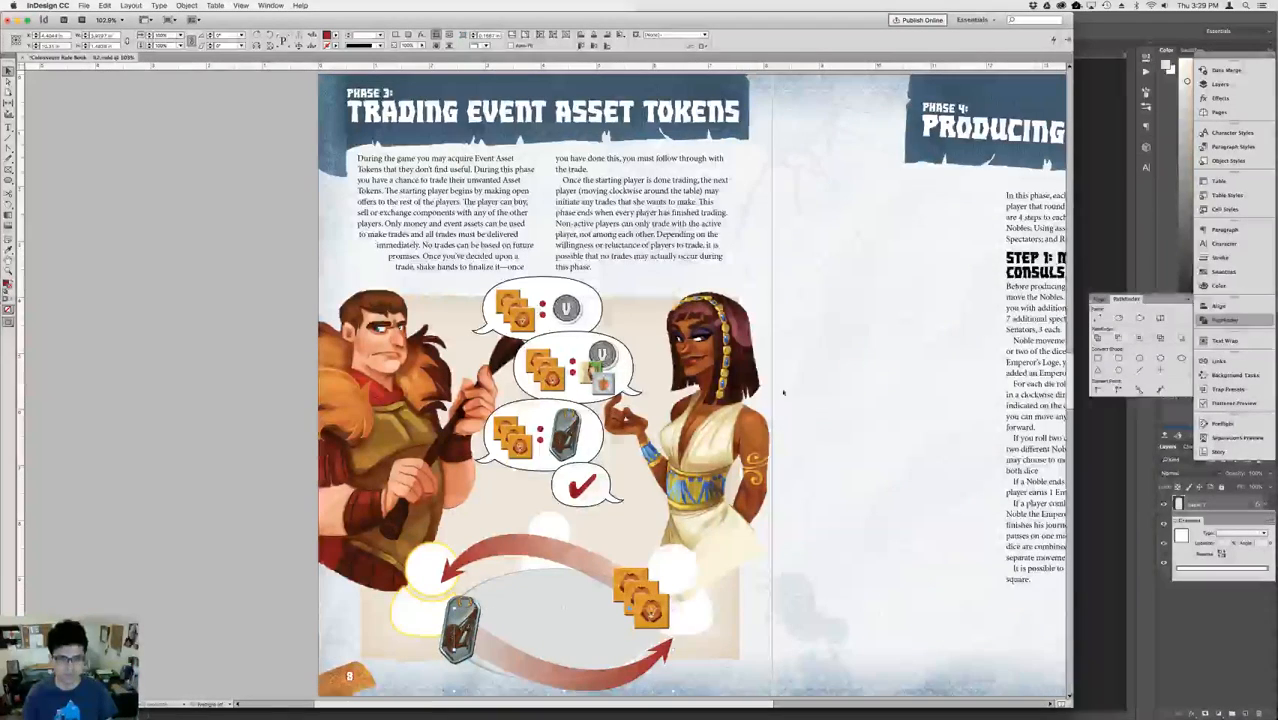
pyautogui.click(929, 538)
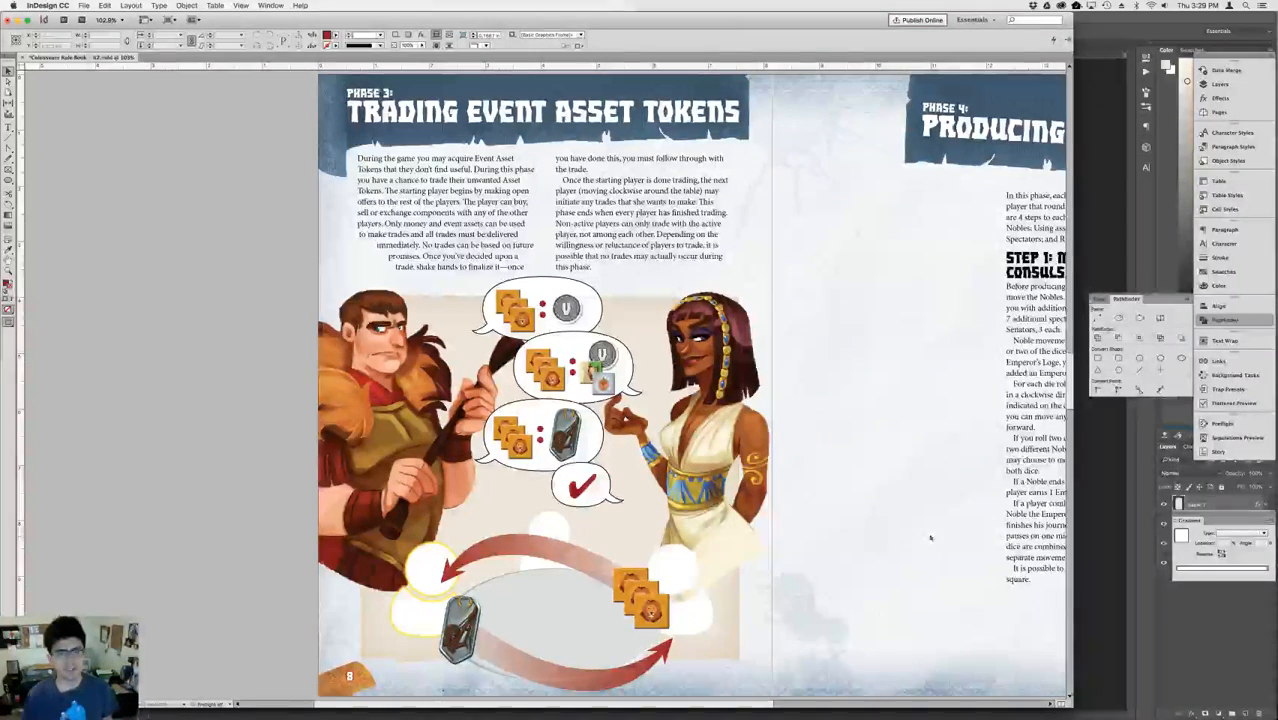
# Scale the small tokens under the V coin in the second speech bubble to 110% and slightly adjust the spacing between them and the coin.
pyautogui.click(591, 373)
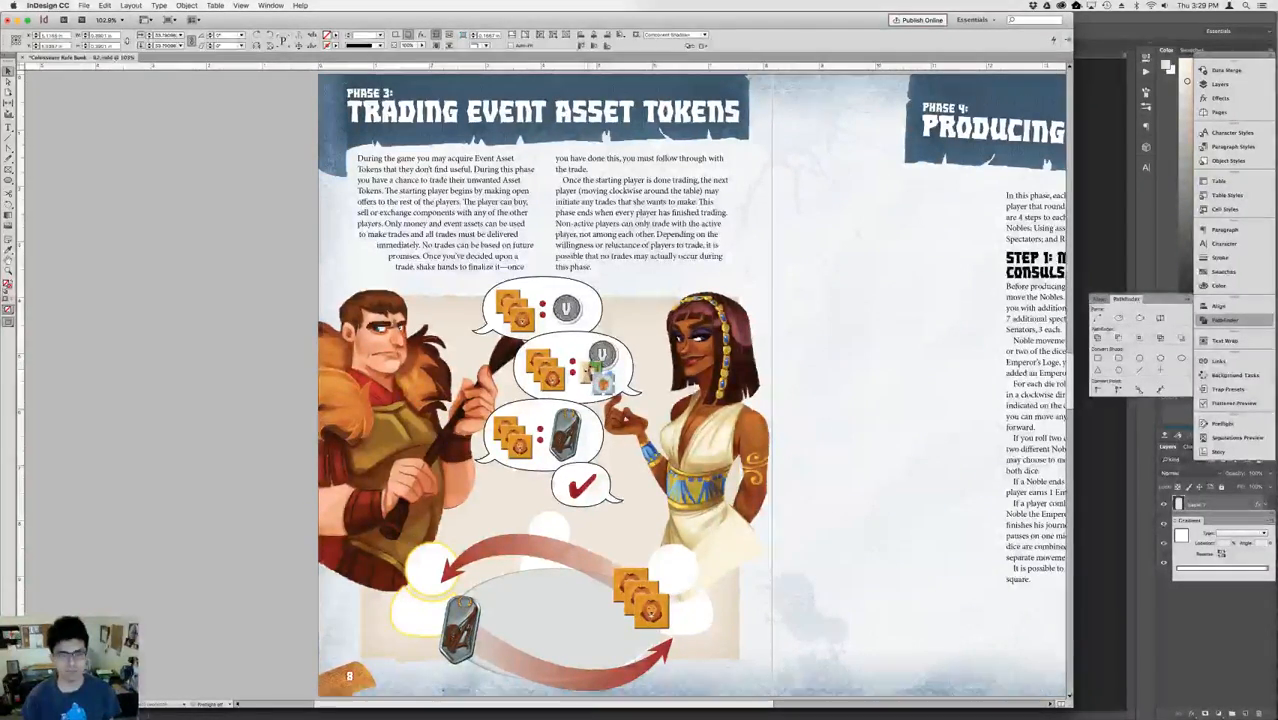
pyautogui.click(601, 355)
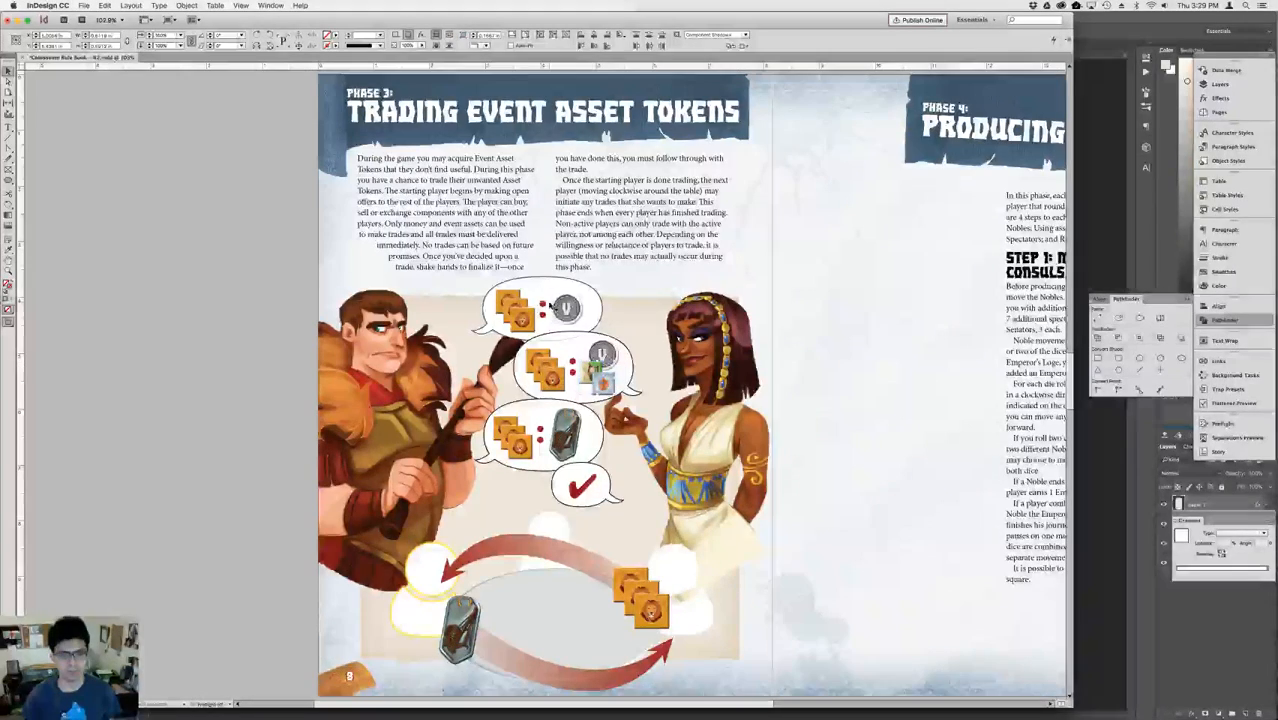
pyautogui.doubleClick(168, 39)
pyautogui.write('110')
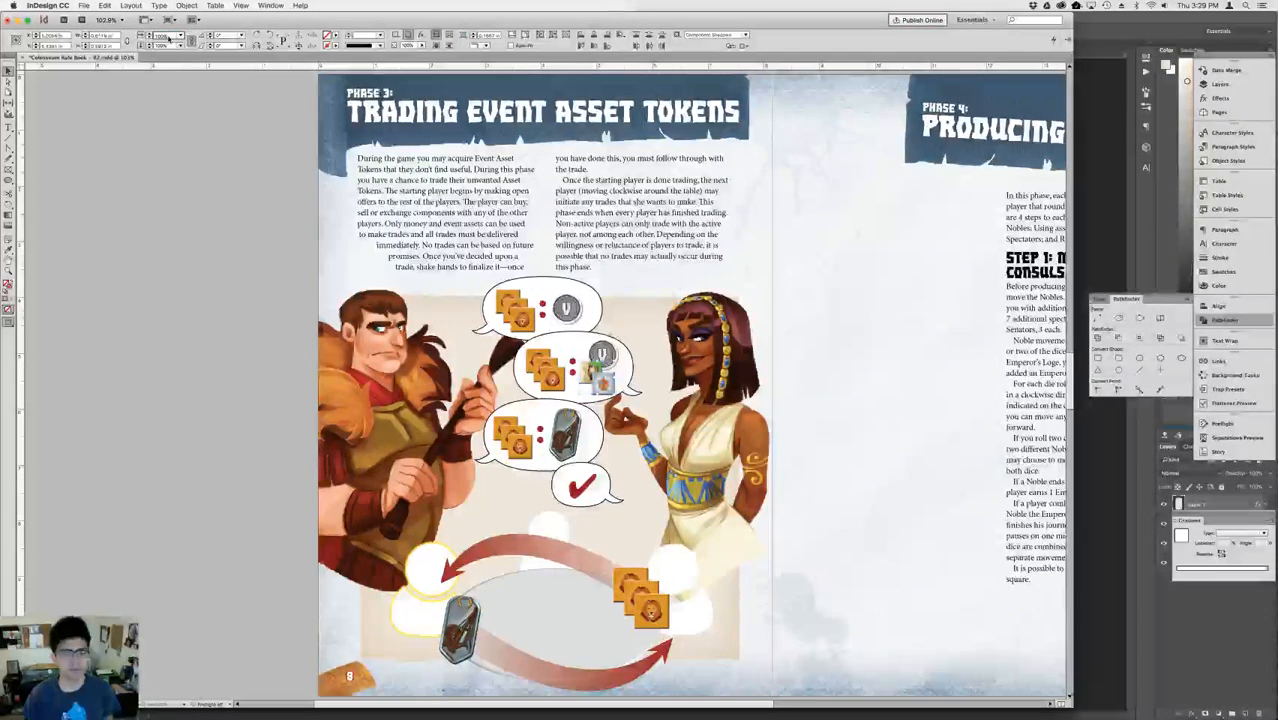
pyautogui.press('Return')
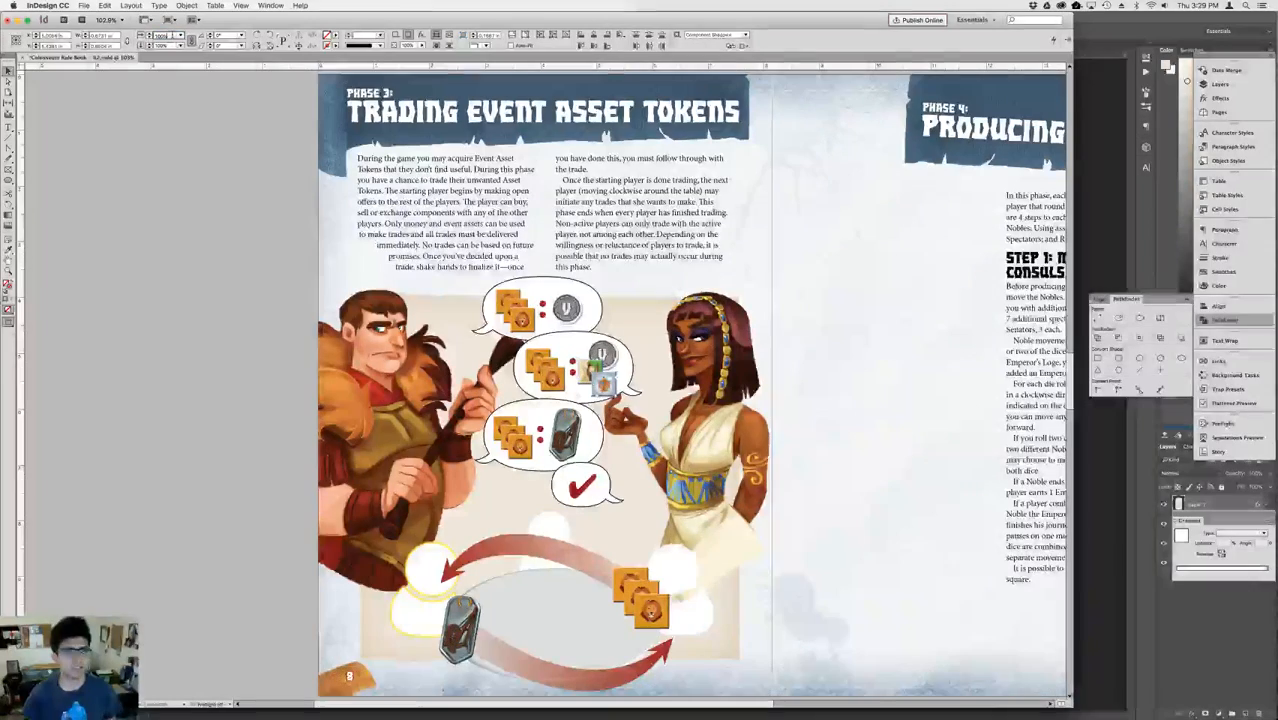
pyautogui.press('Down')
pyautogui.press('Down')
pyautogui.press('Down')
pyautogui.press('Down')
pyautogui.press('Down')
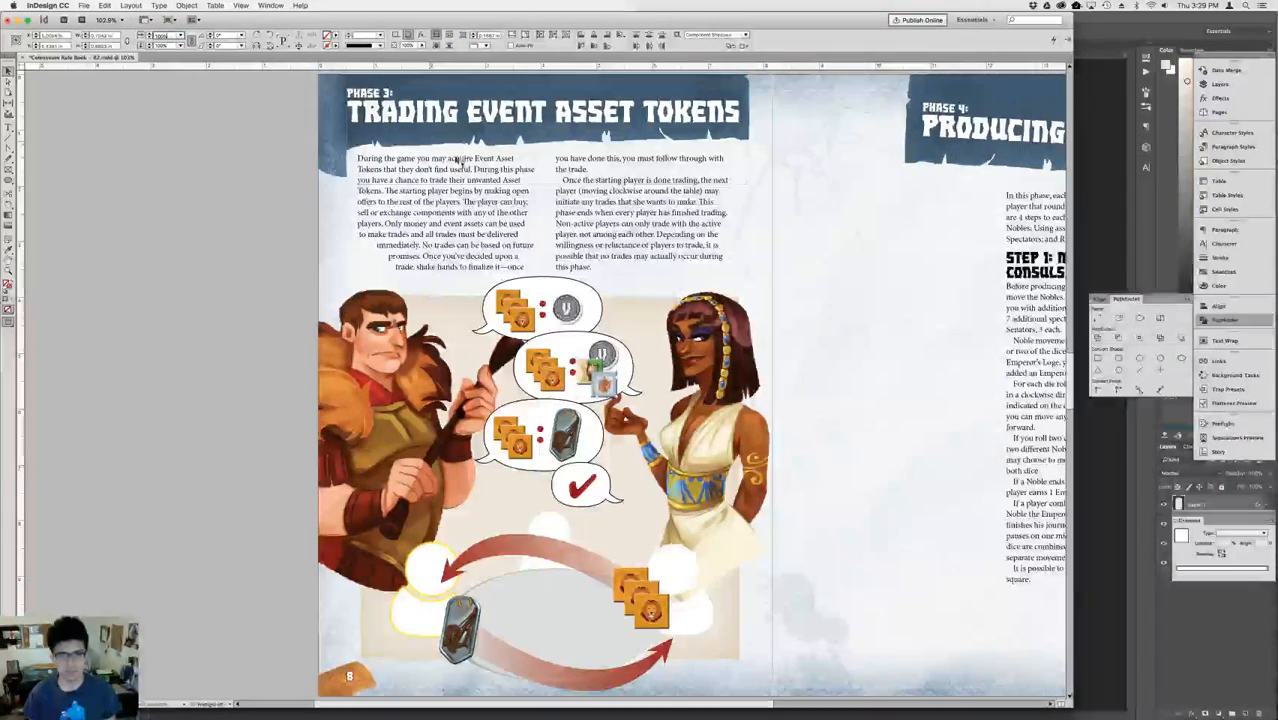
pyautogui.moveTo(602, 353); pyautogui.dragTo(601, 350)
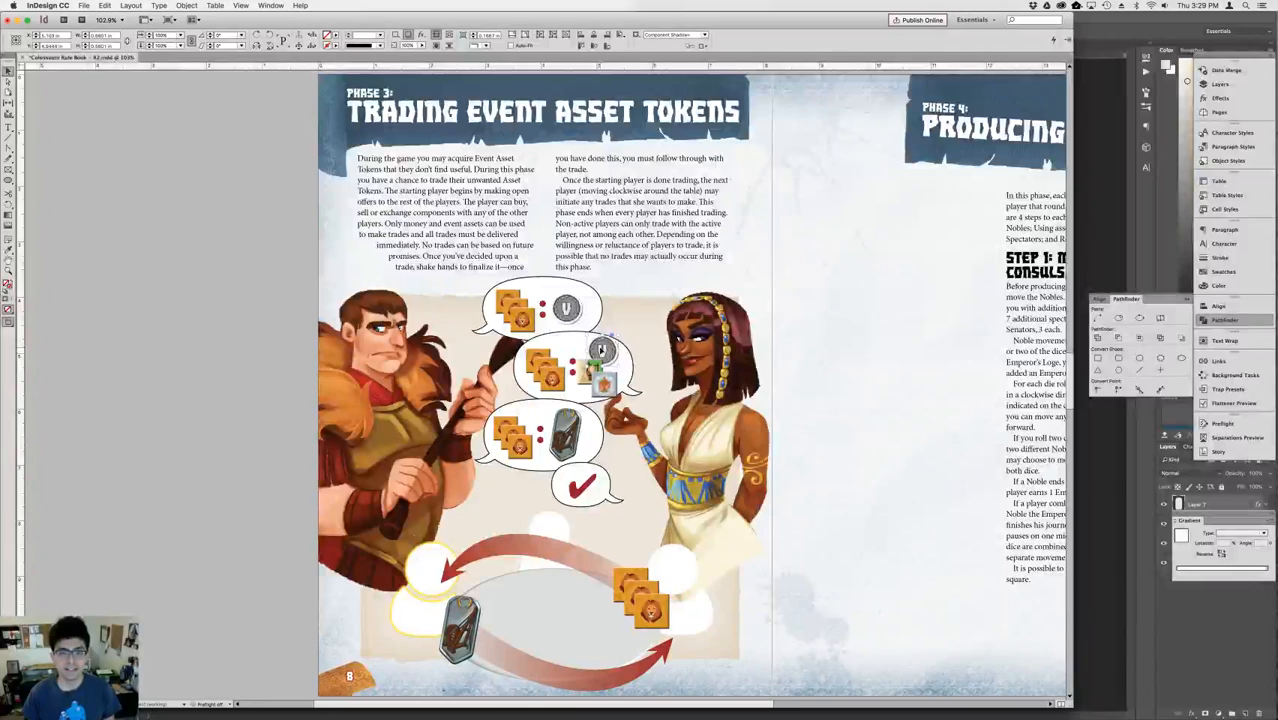
pyautogui.click(798, 360)
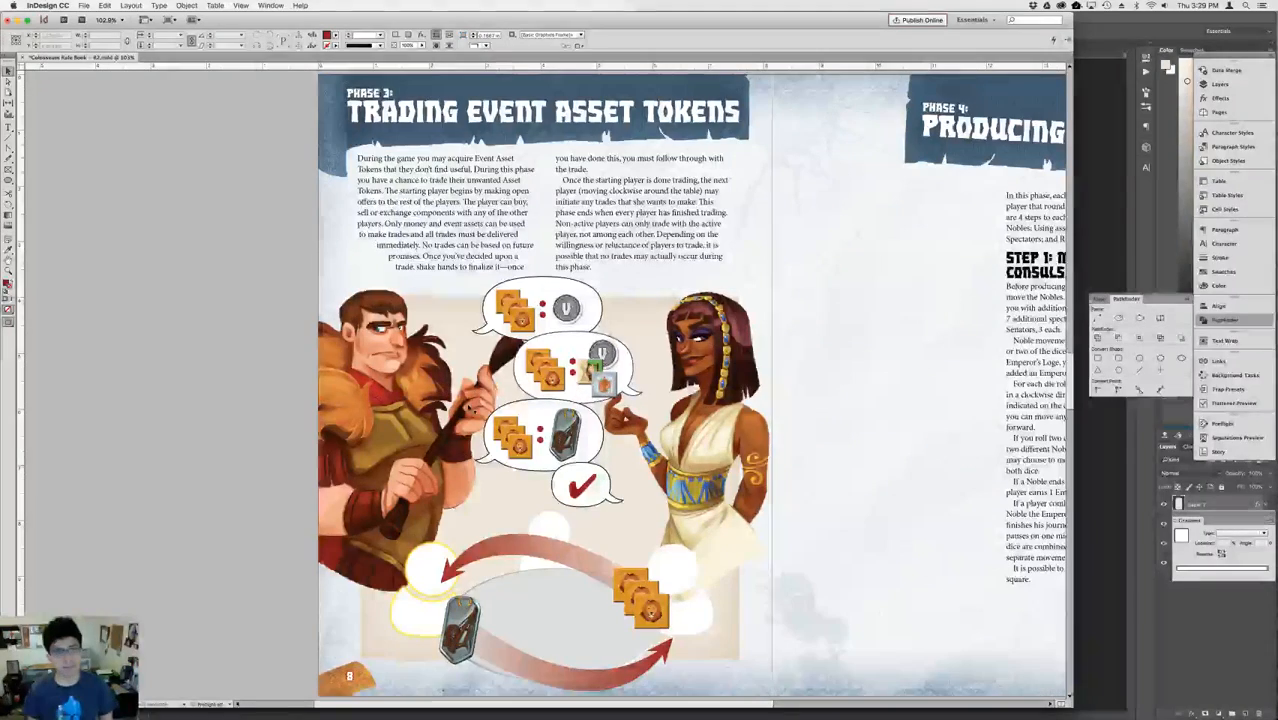
# Copy the yellow A marker from the first auction example on page 7 and place it beside the yellow-outlined player's head on page 8.
pyautogui.click(427, 579)
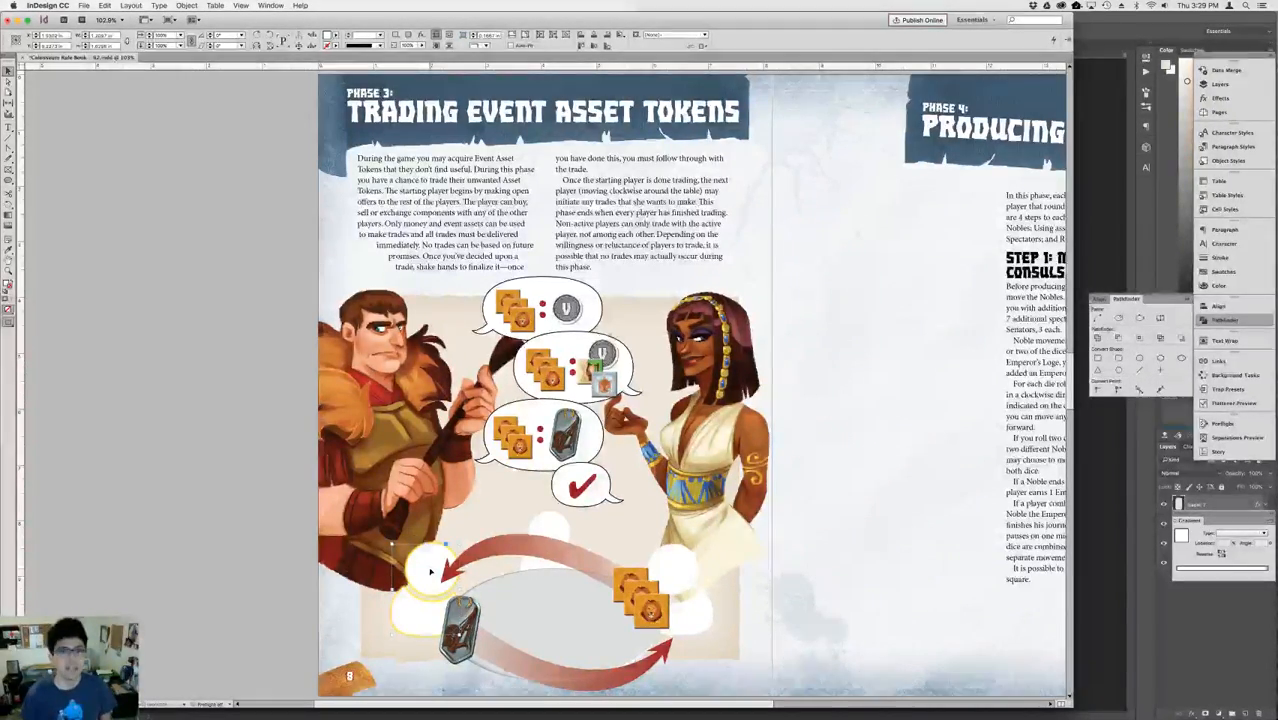
pyautogui.hotkey('shift', 'pageup')
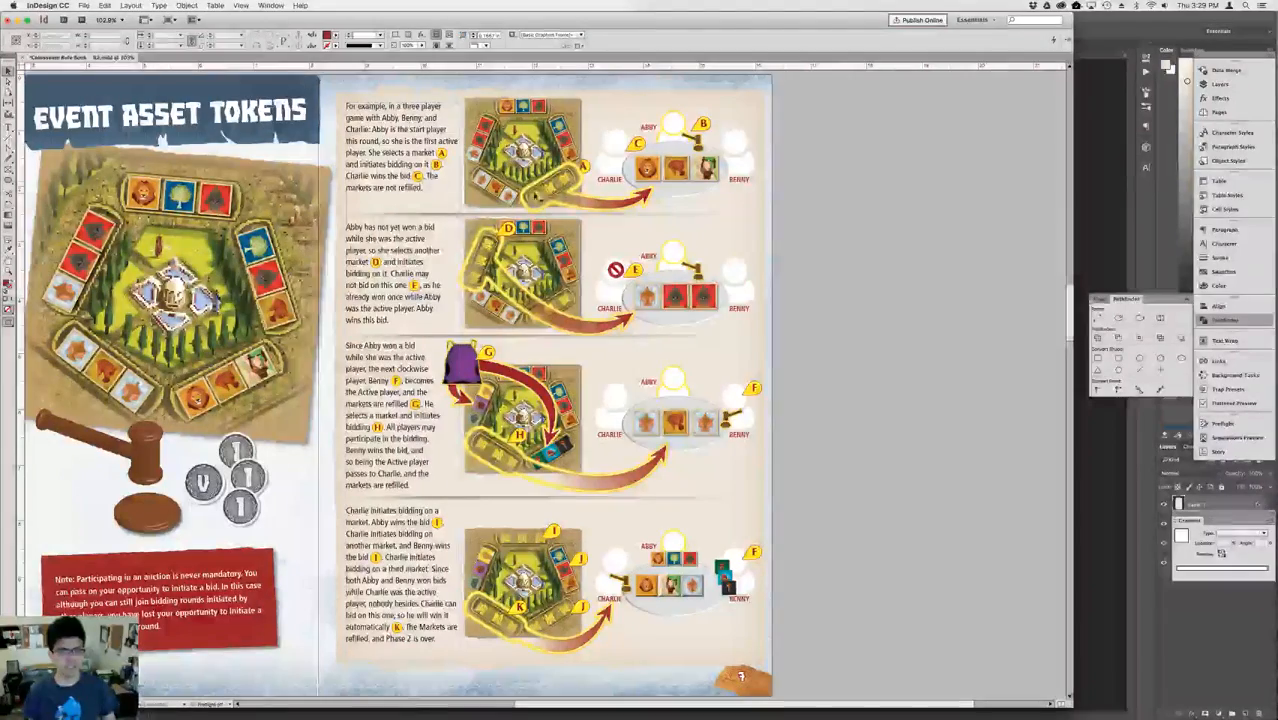
pyautogui.click(584, 167)
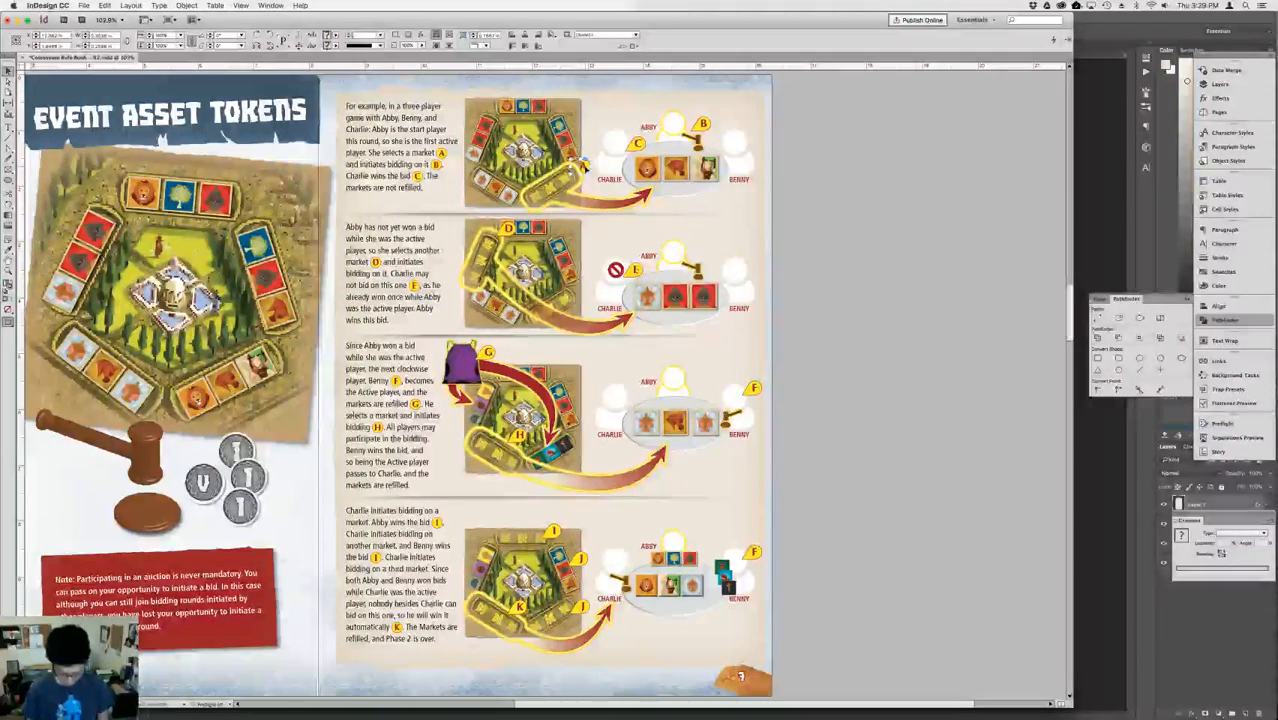
pyautogui.press('super+c')
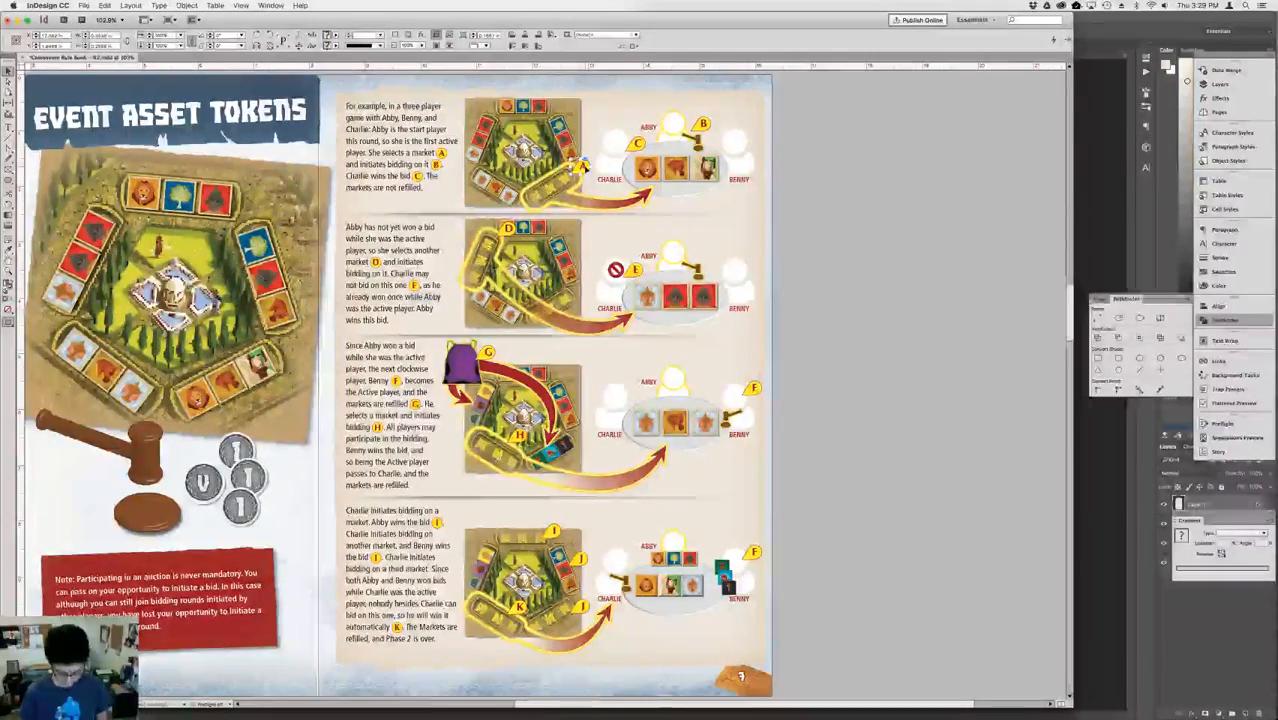
pyautogui.hotkey('shift', 'pagedown')
pyautogui.press('super+v')
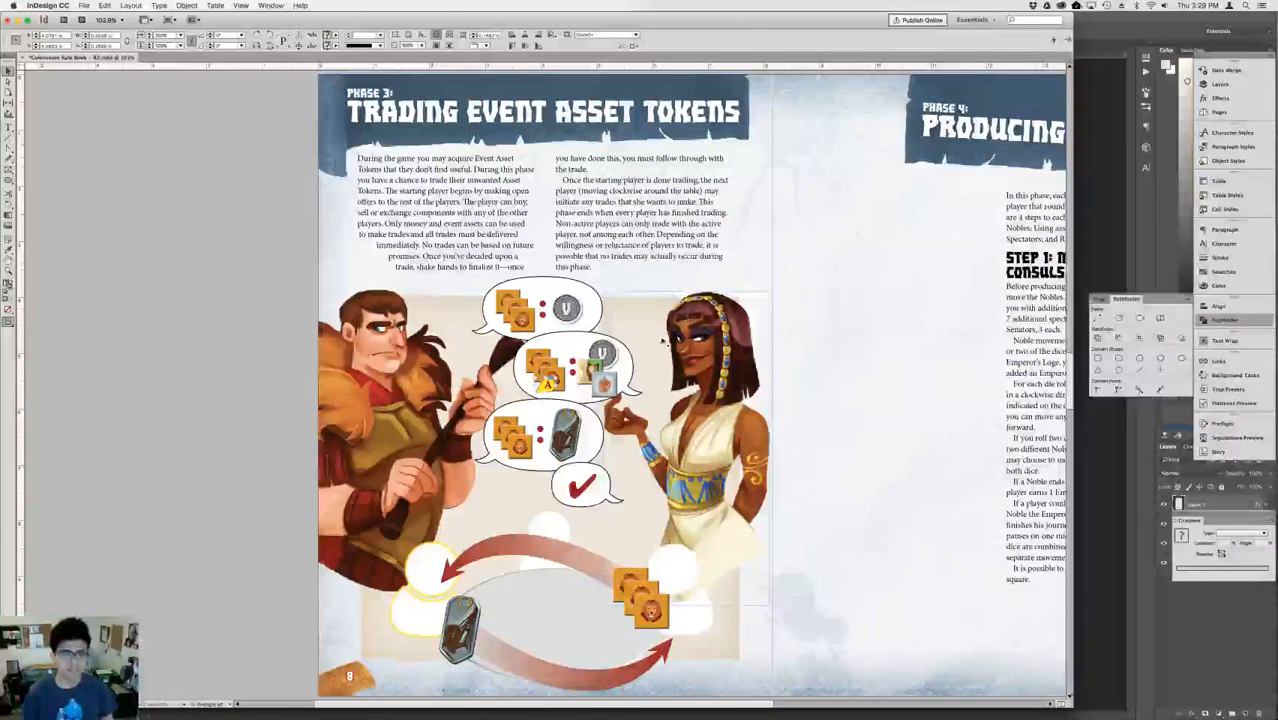
pyautogui.moveTo(556, 390); pyautogui.dragTo(453, 541)
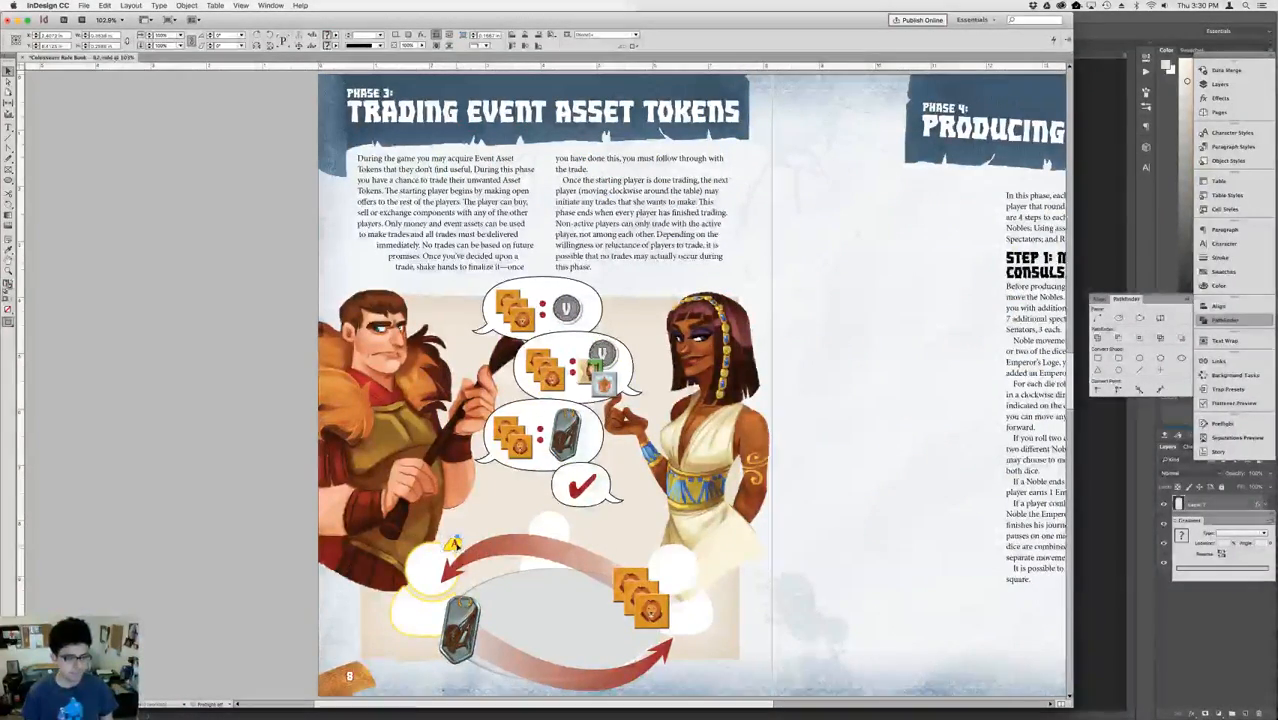
# Copy the inline A marker from the first auction example's text and insert it after "The starting player" in the Phase 3 text.
pyautogui.hotkey('shift', 'pageup')
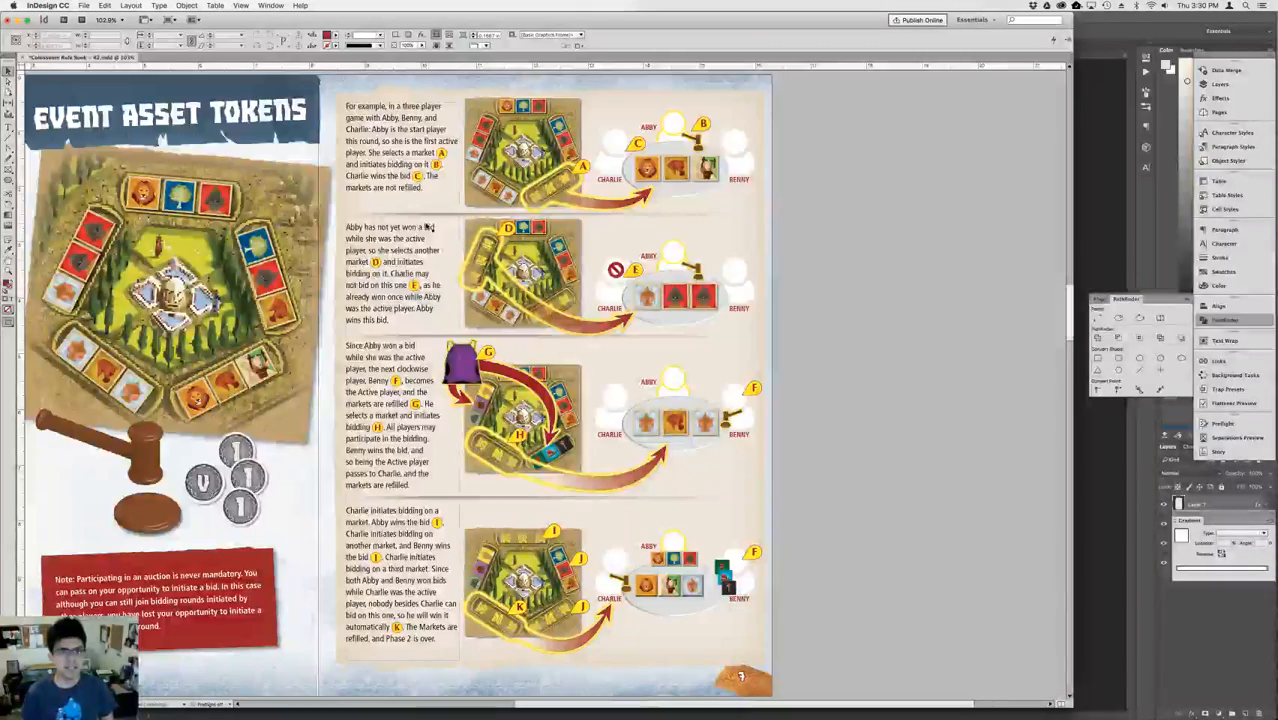
pyautogui.doubleClick(431, 153)
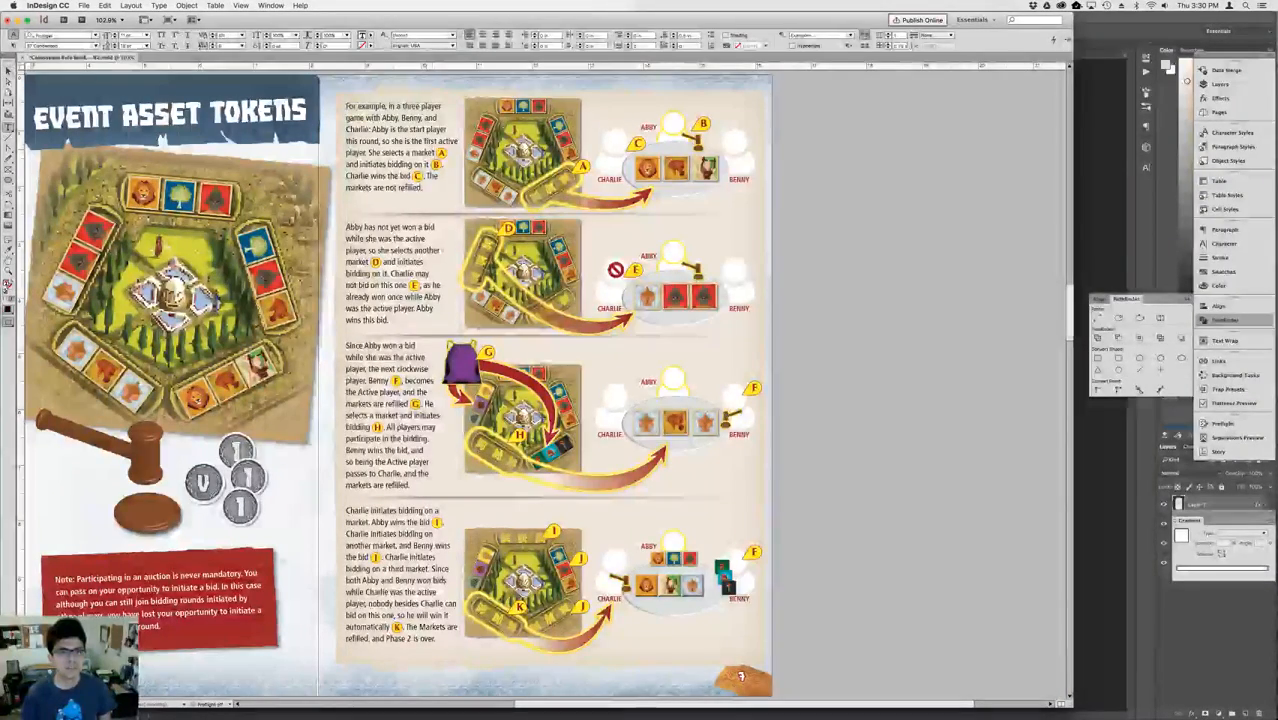
pyautogui.doubleClick(441, 153)
pyautogui.hotkey('shift', 'pagedown')
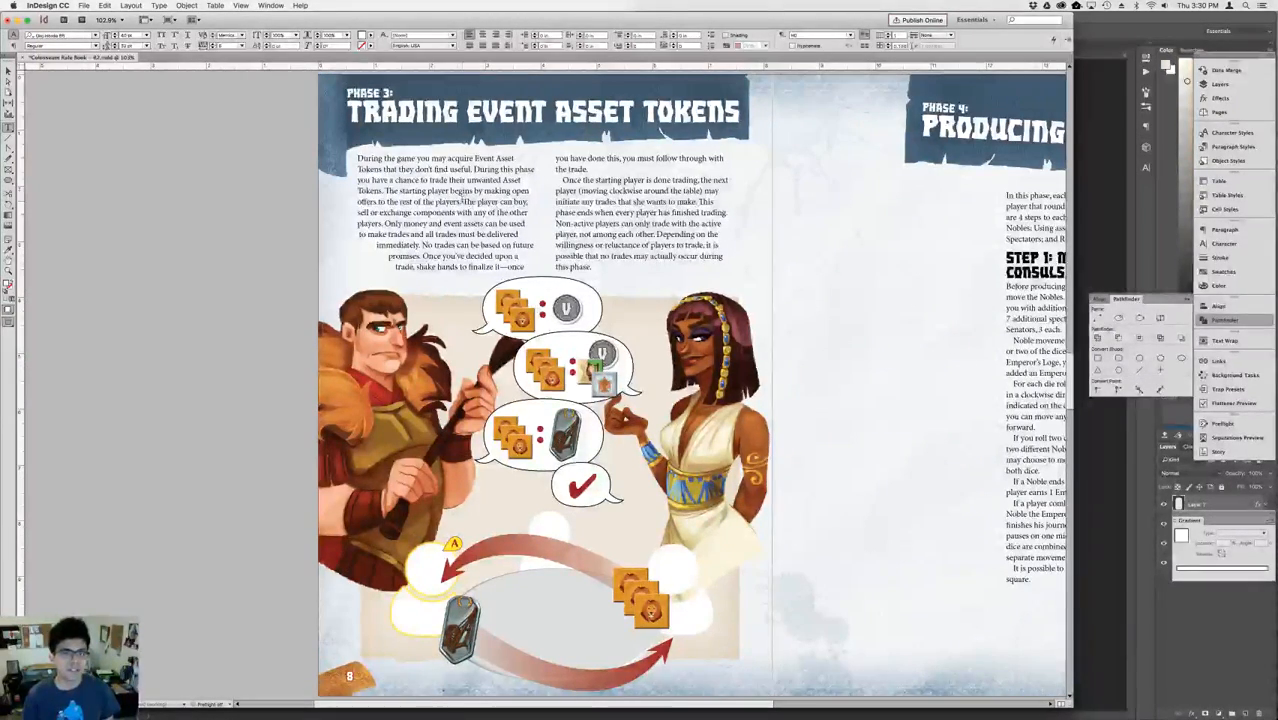
pyautogui.click(446, 190)
pyautogui.hotkey('ctrl', 'v')
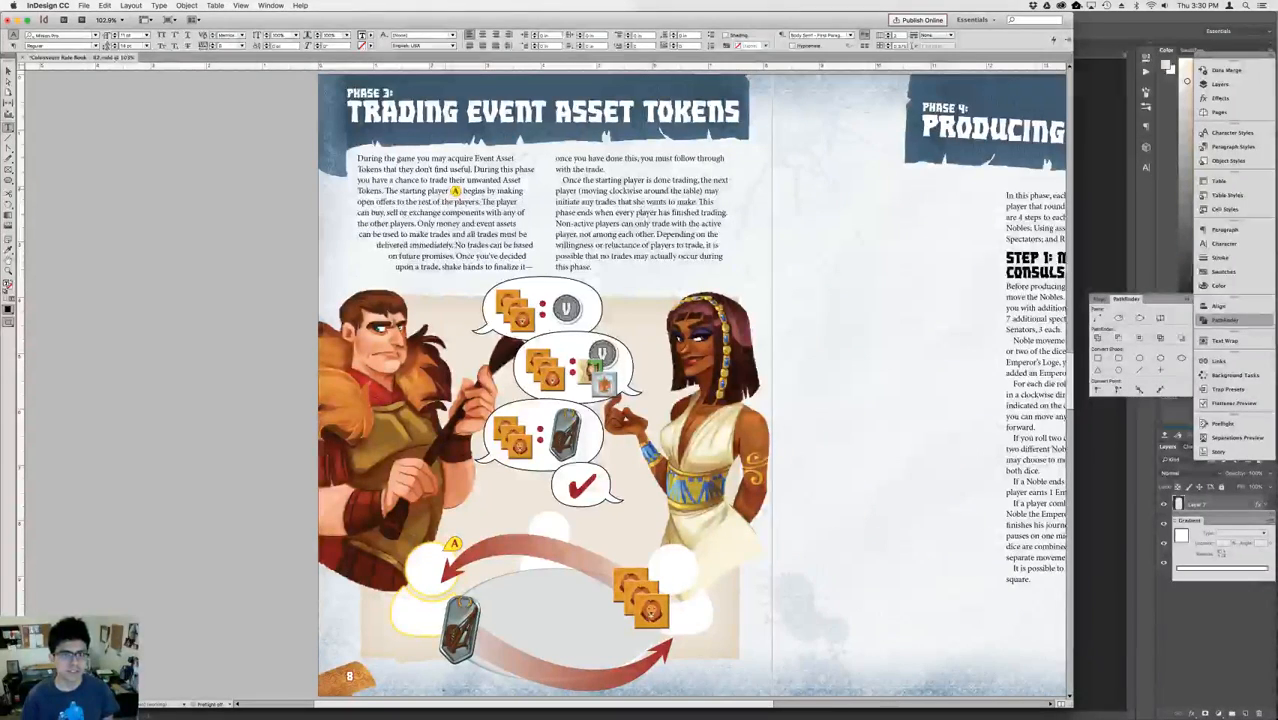
pyautogui.press('Escape')
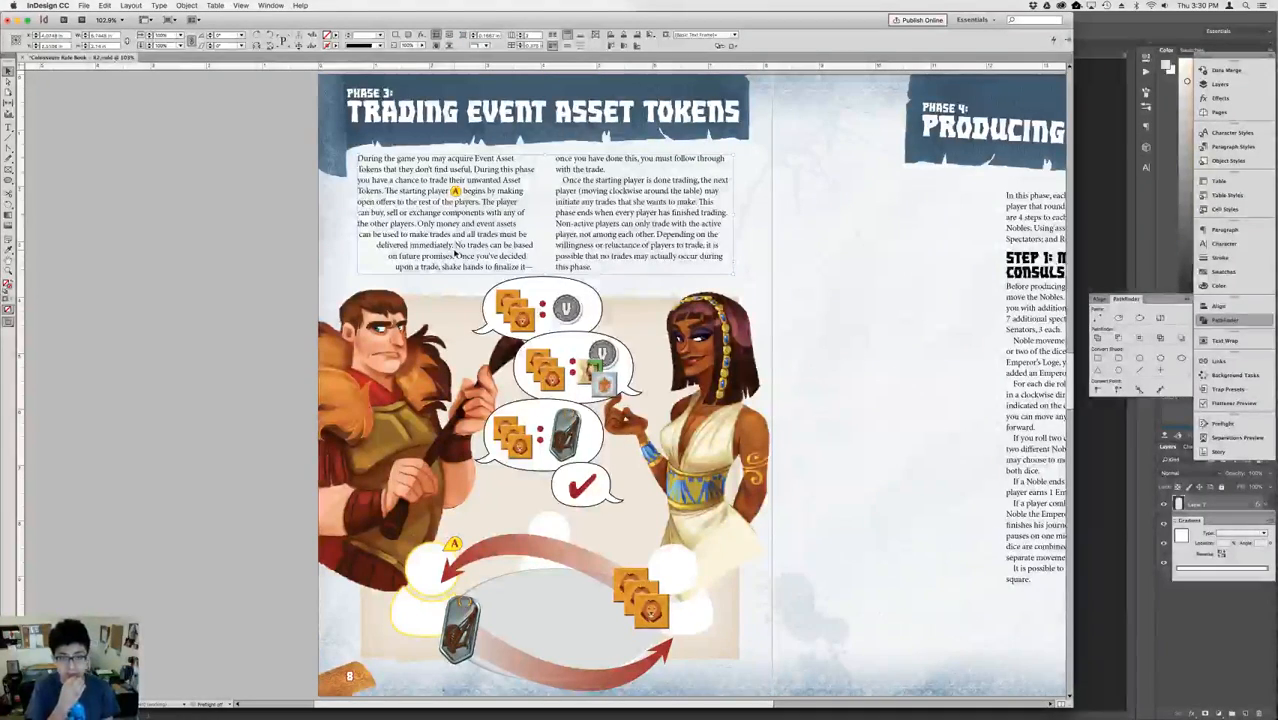
# Delete the shield-shaped token from the third speech bubble and from the lower arrow's tail in the table scene.
pyautogui.click(574, 446)
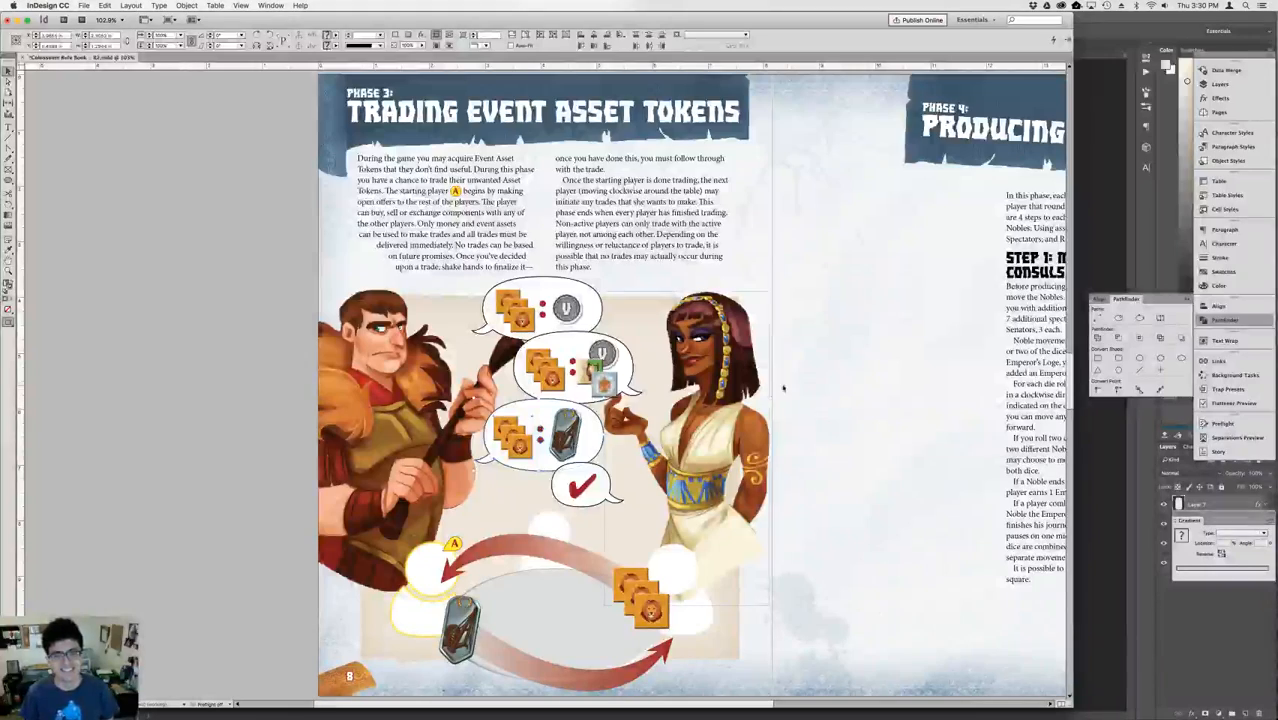
pyautogui.click(783, 388)
pyautogui.click(563, 432)
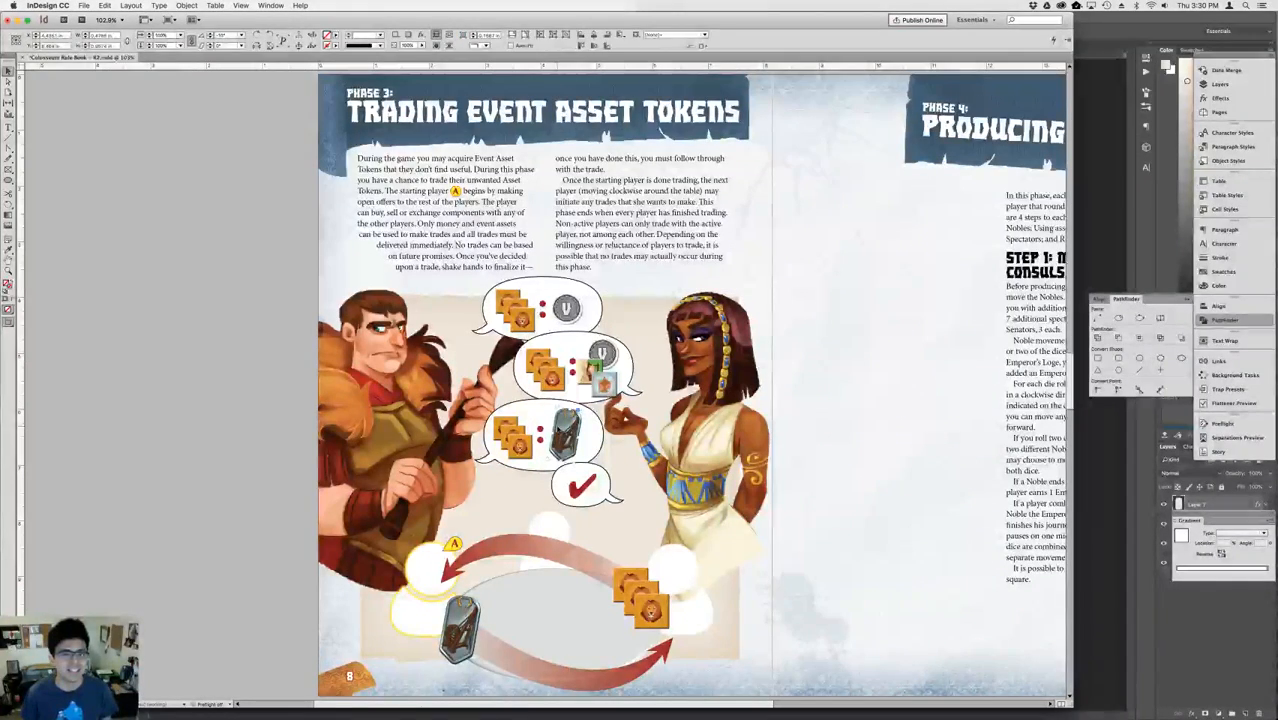
pyautogui.press('Delete')
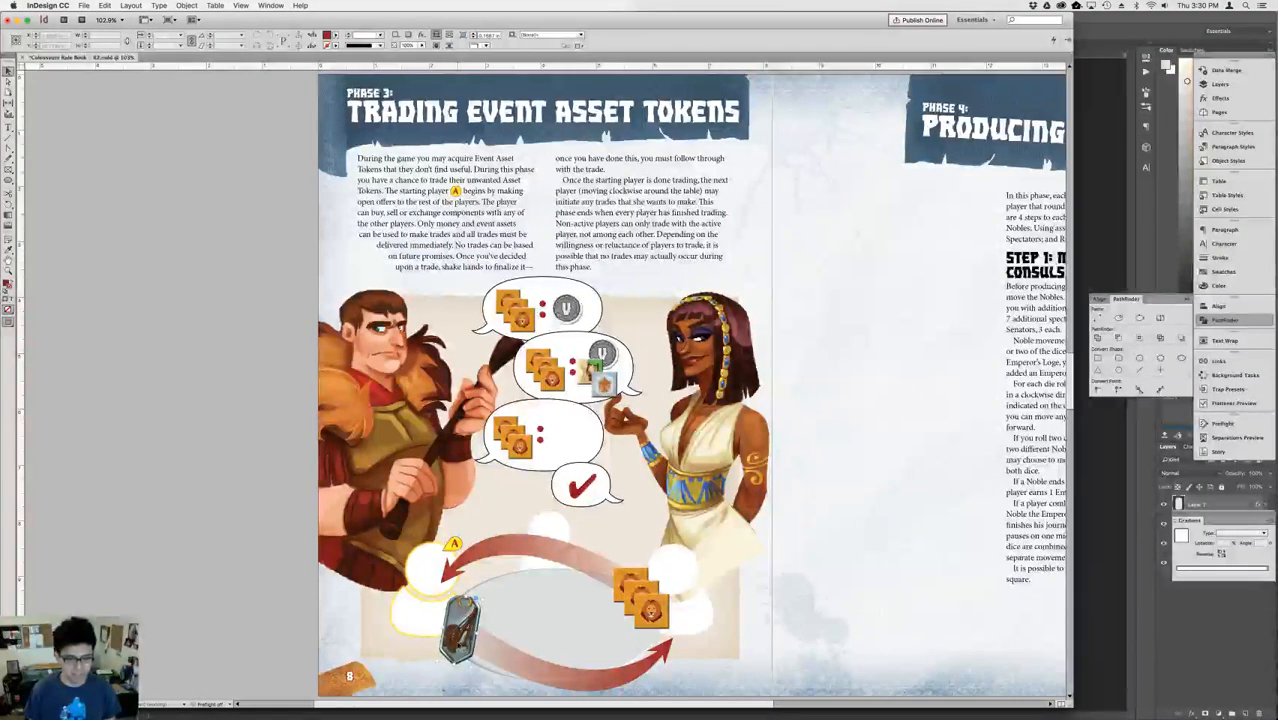
pyautogui.click(458, 640)
pyautogui.press('Delete')
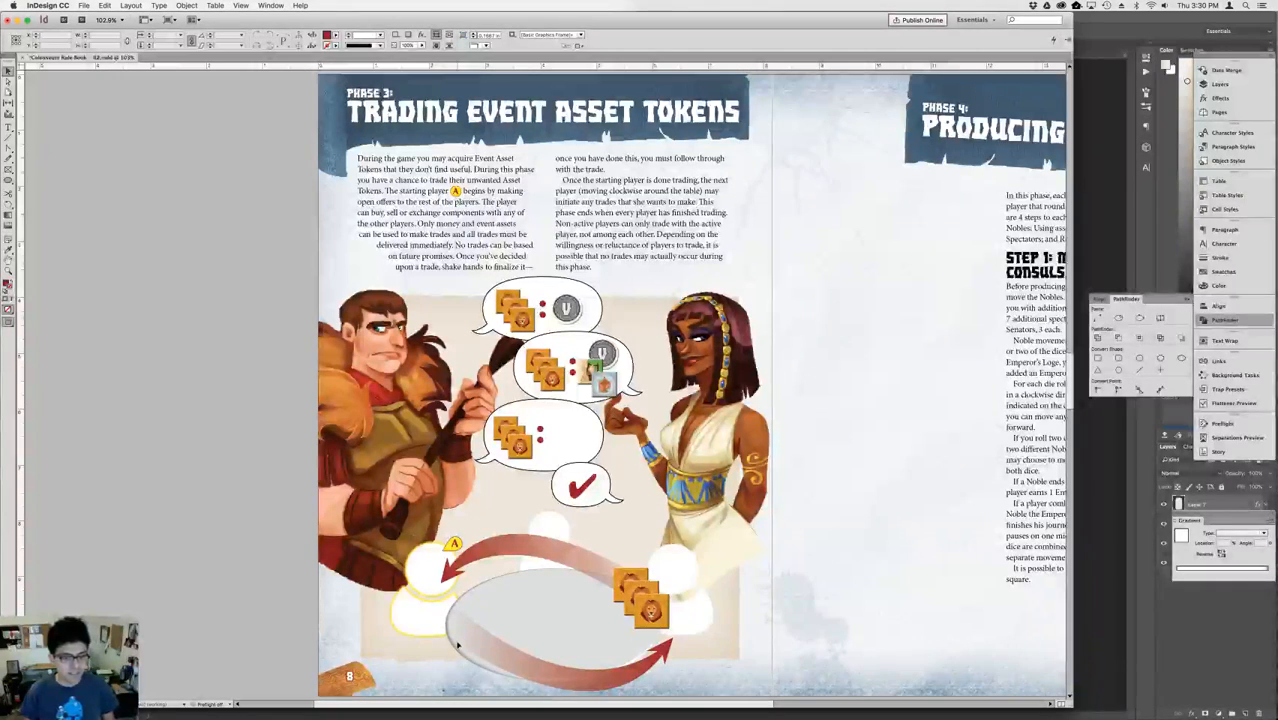
# Fill the starting player's figure beside the A marker with the C=0 M=0 Y=100 K=0 yellow swatch.
pyautogui.click(423, 620)
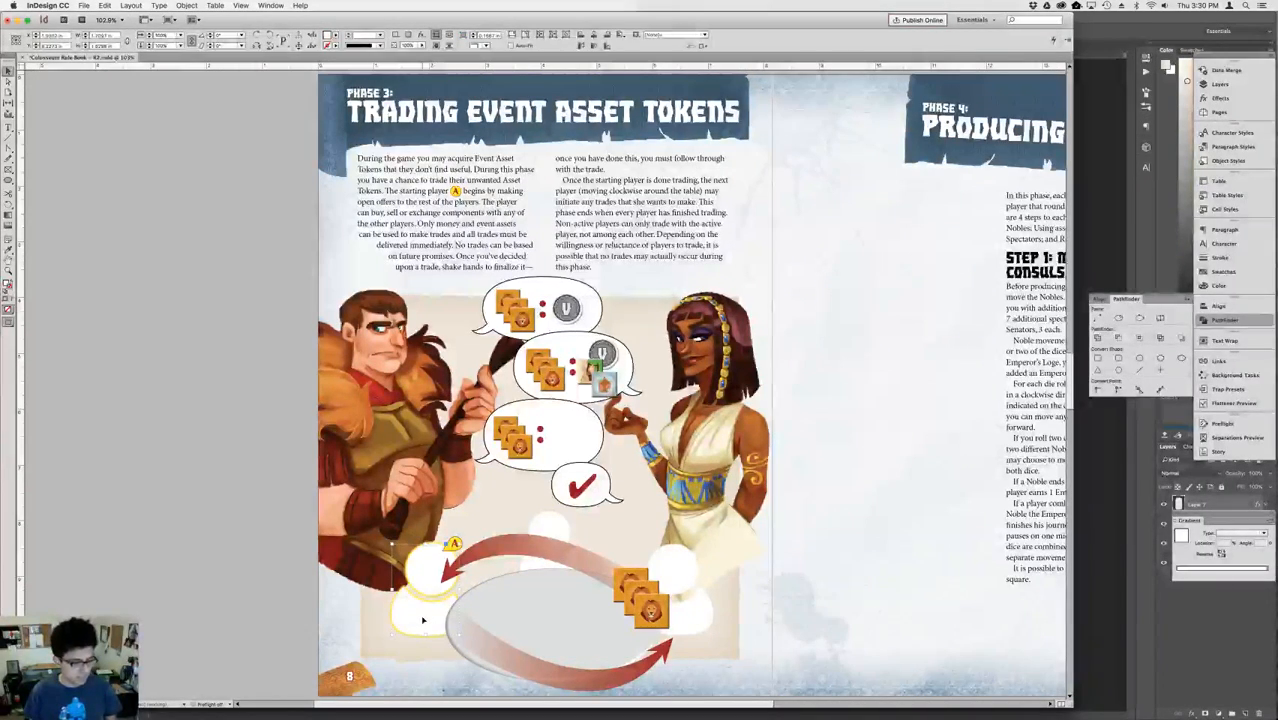
pyautogui.keyDown('shift'); pyautogui.click(549, 529); pyautogui.keyUp('shift')
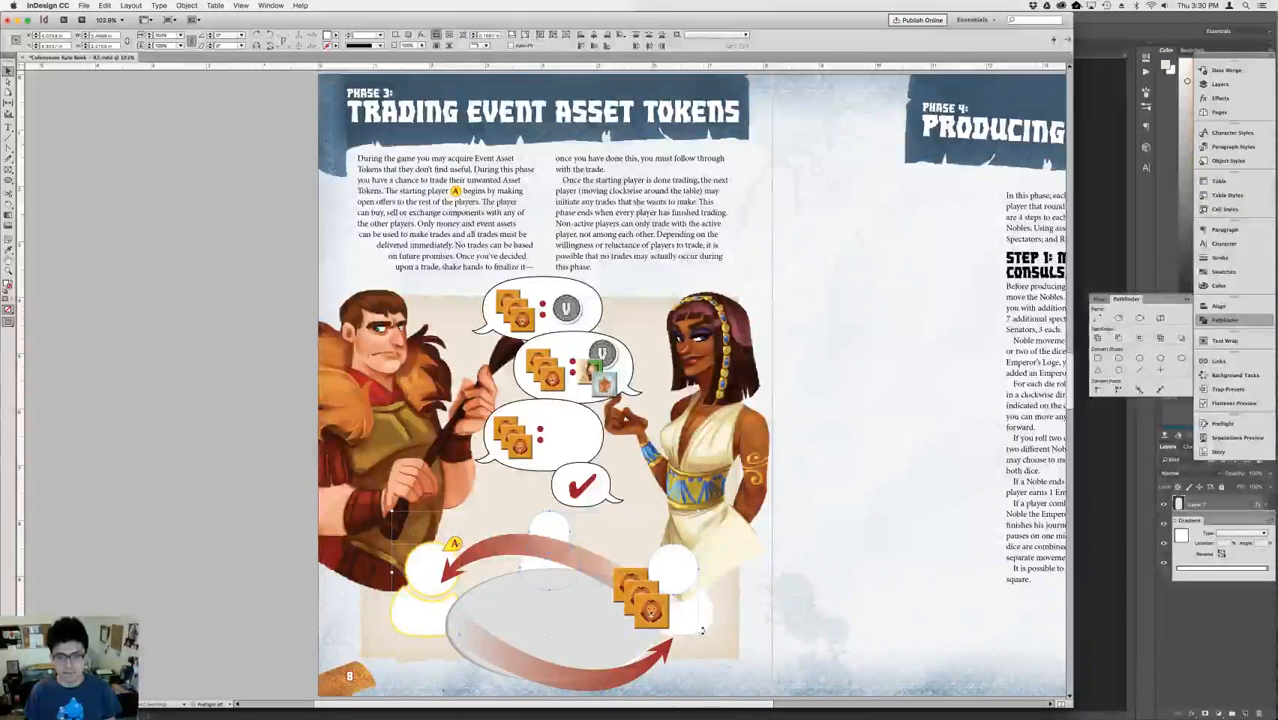
pyautogui.click(884, 428)
pyautogui.click(435, 571)
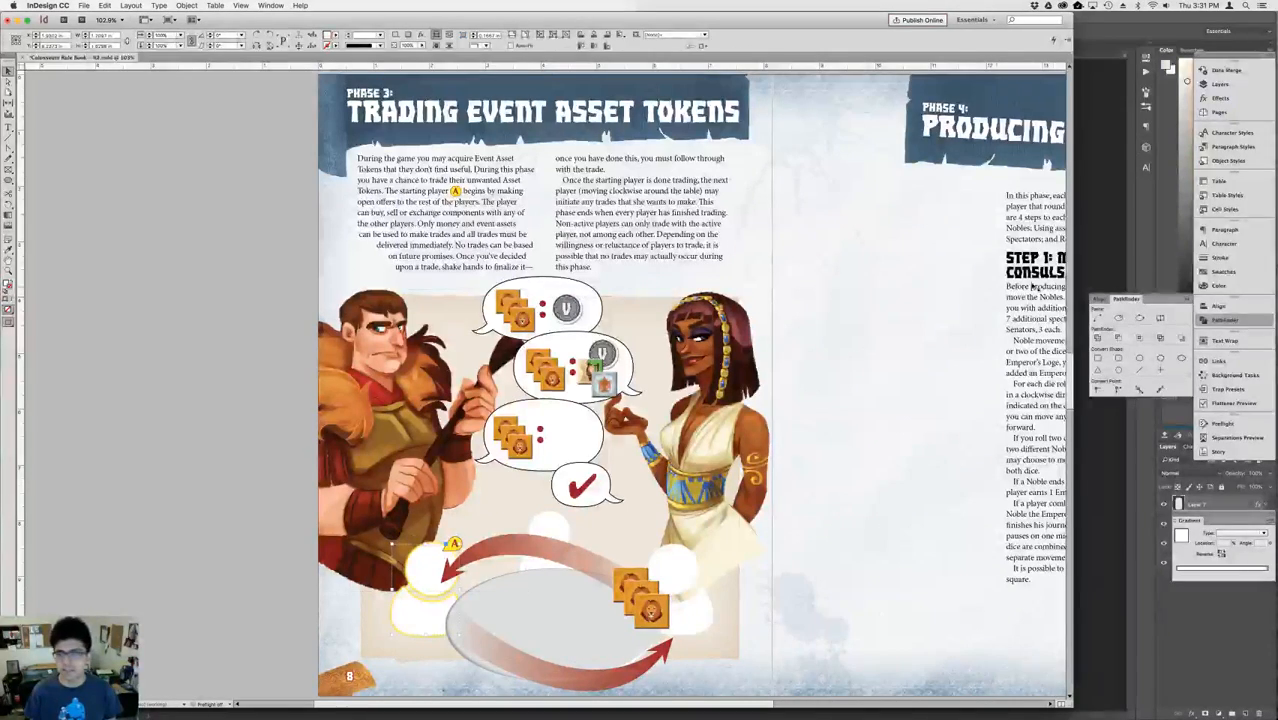
pyautogui.click(1222, 271)
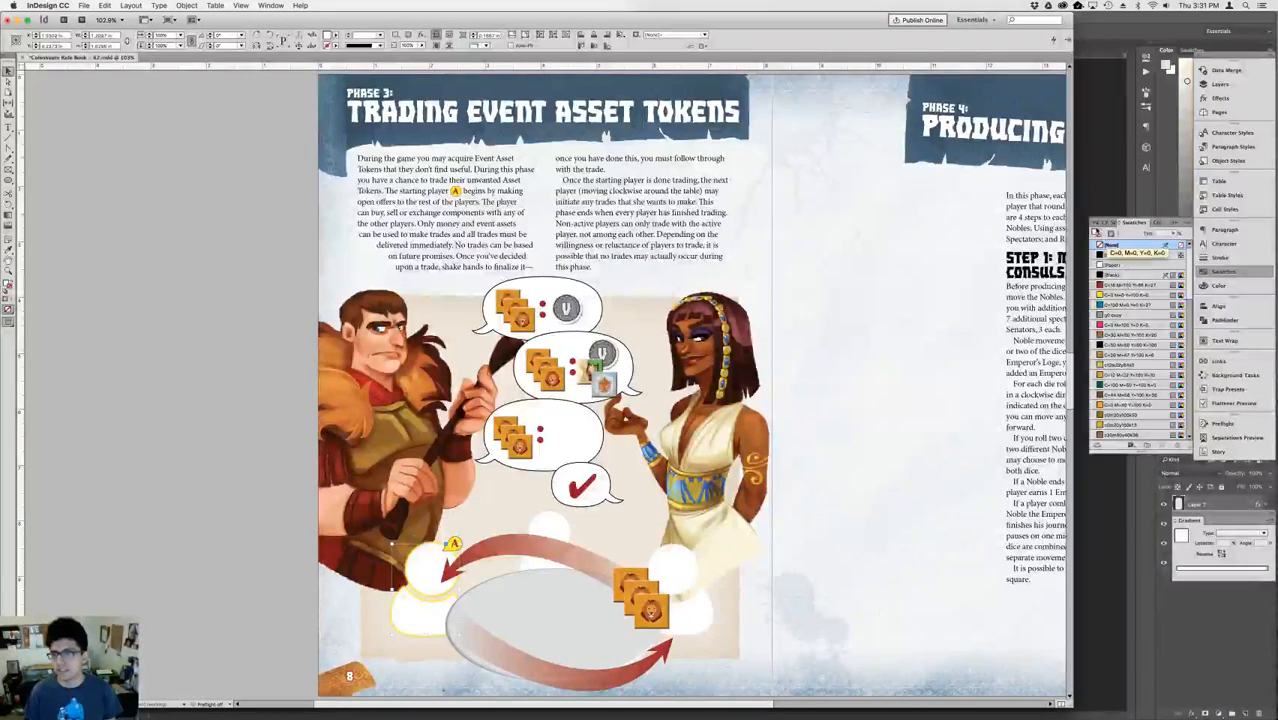
pyautogui.click(1097, 233)
pyautogui.click(1120, 295)
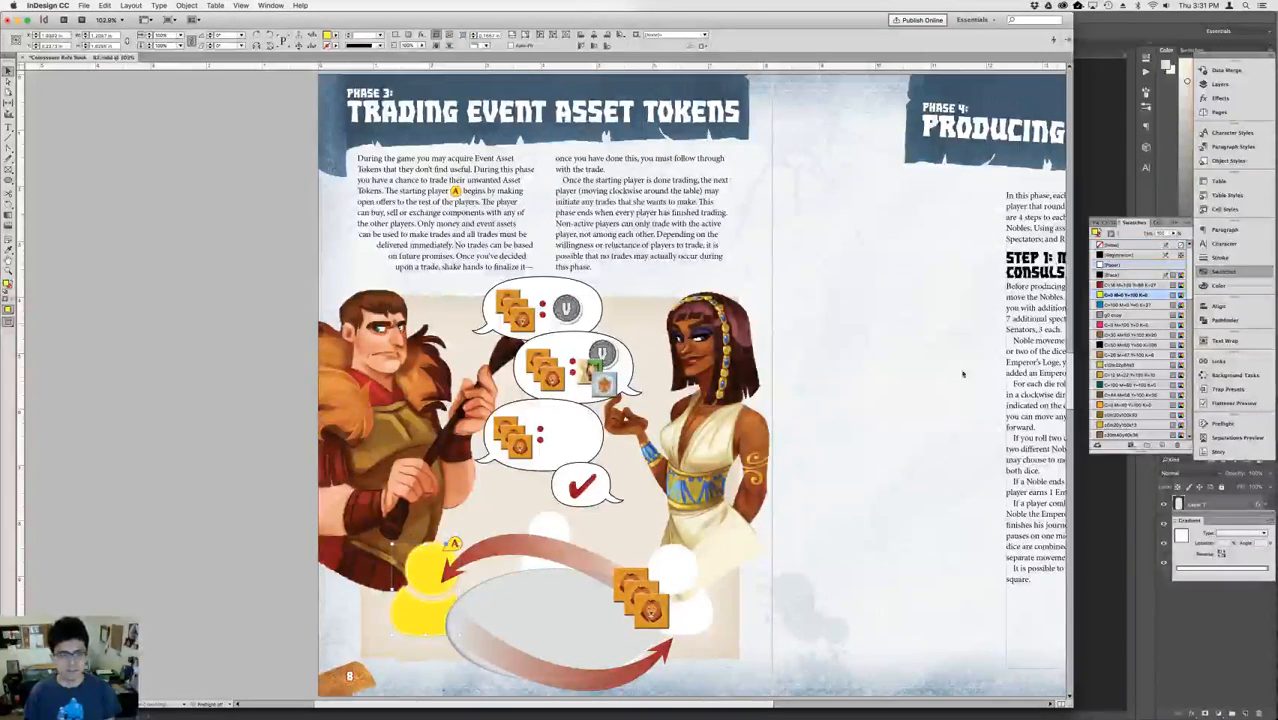
pyautogui.click(815, 383)
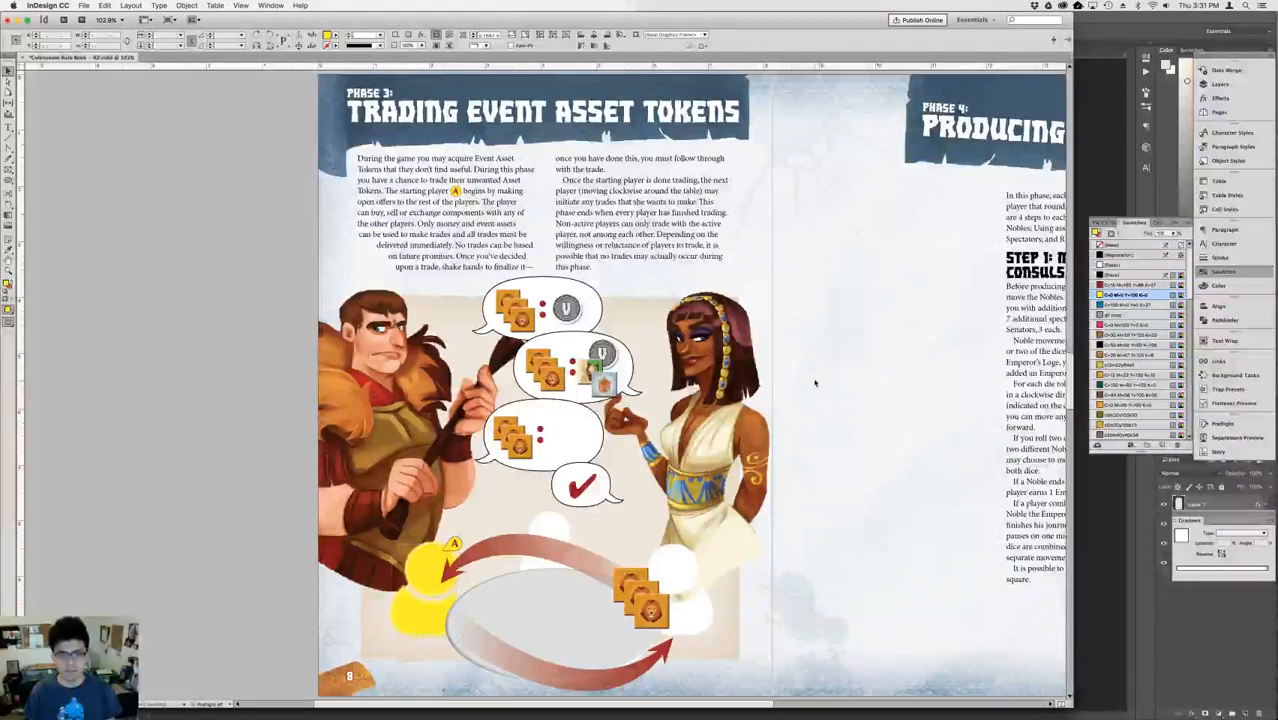
# Examine how the active player's figure is highlighted in the auction examples on page 7, and return to page 8.
pyautogui.hotkey('shift', 'pageup')
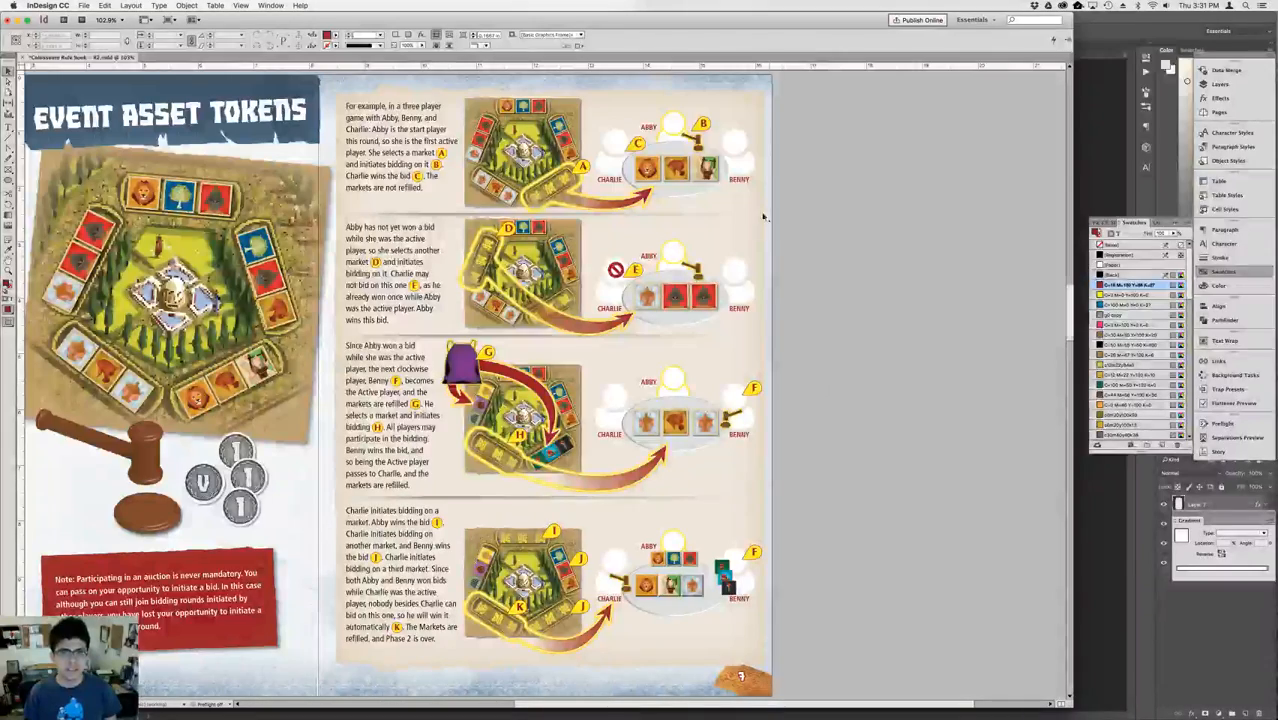
pyautogui.click(681, 127)
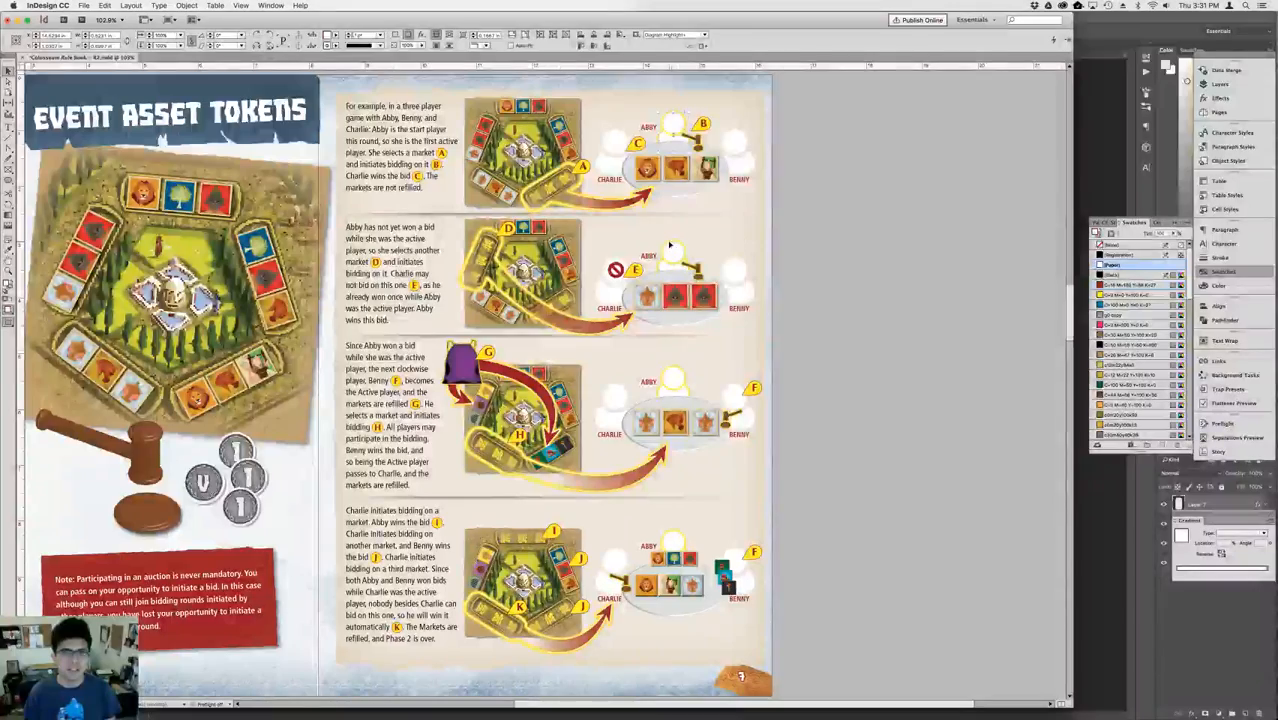
pyautogui.click(676, 348)
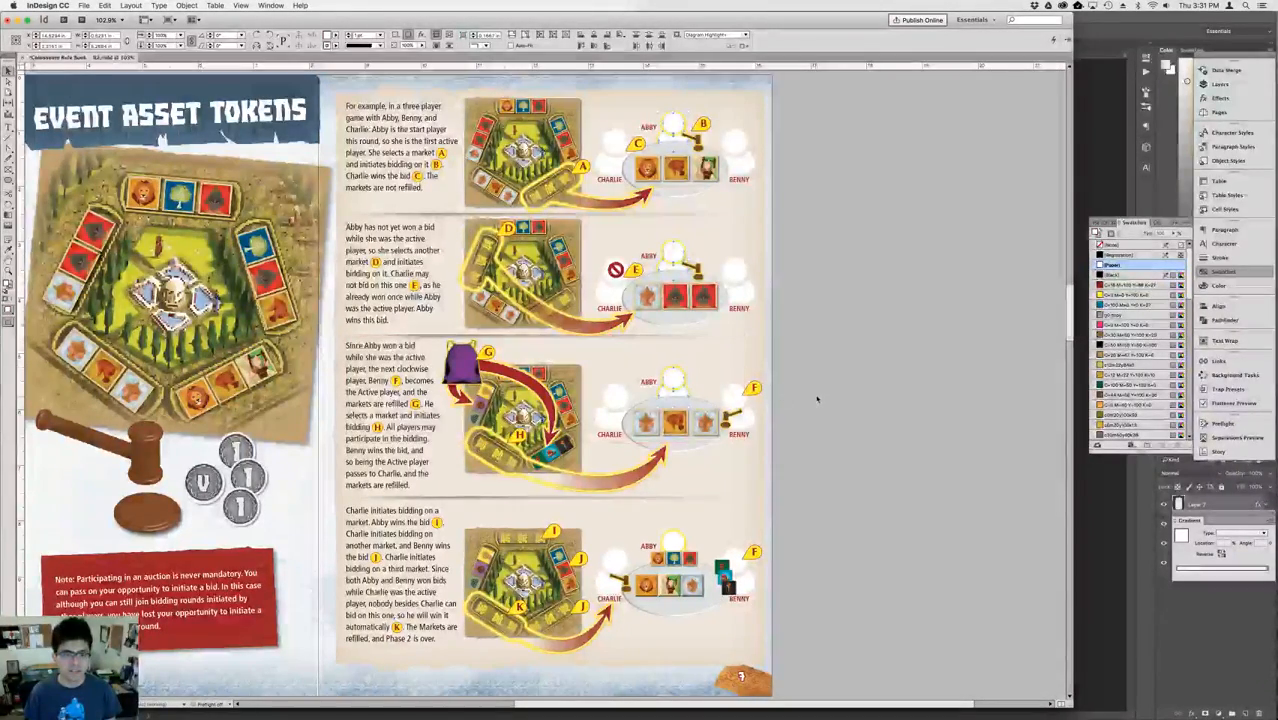
pyautogui.click(804, 348)
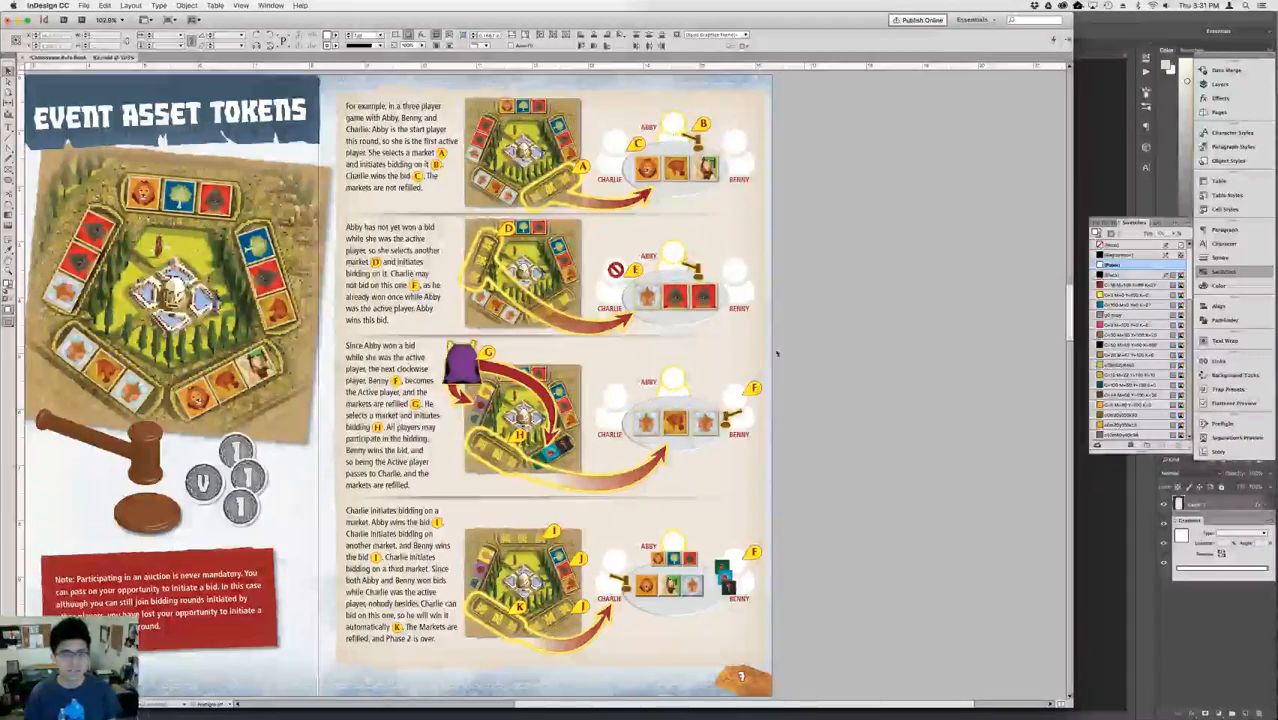
pyautogui.click(684, 370)
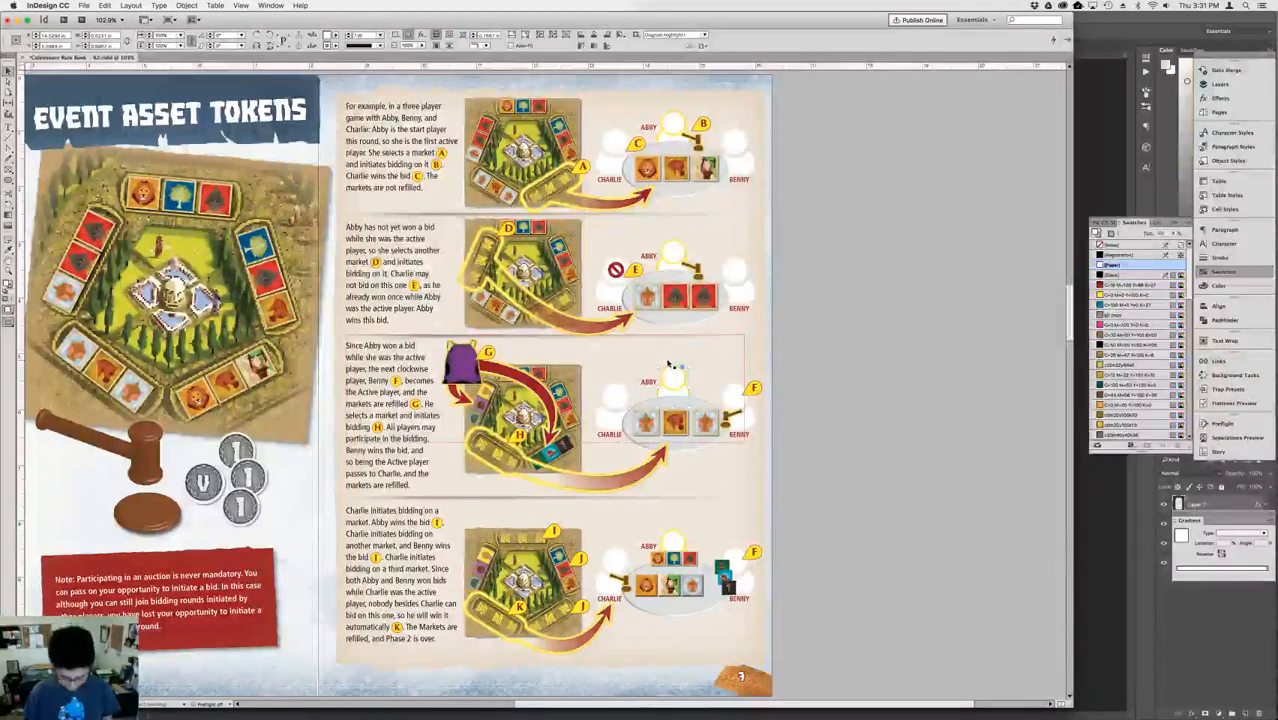
pyautogui.hotkey('shift', 'pagedown')
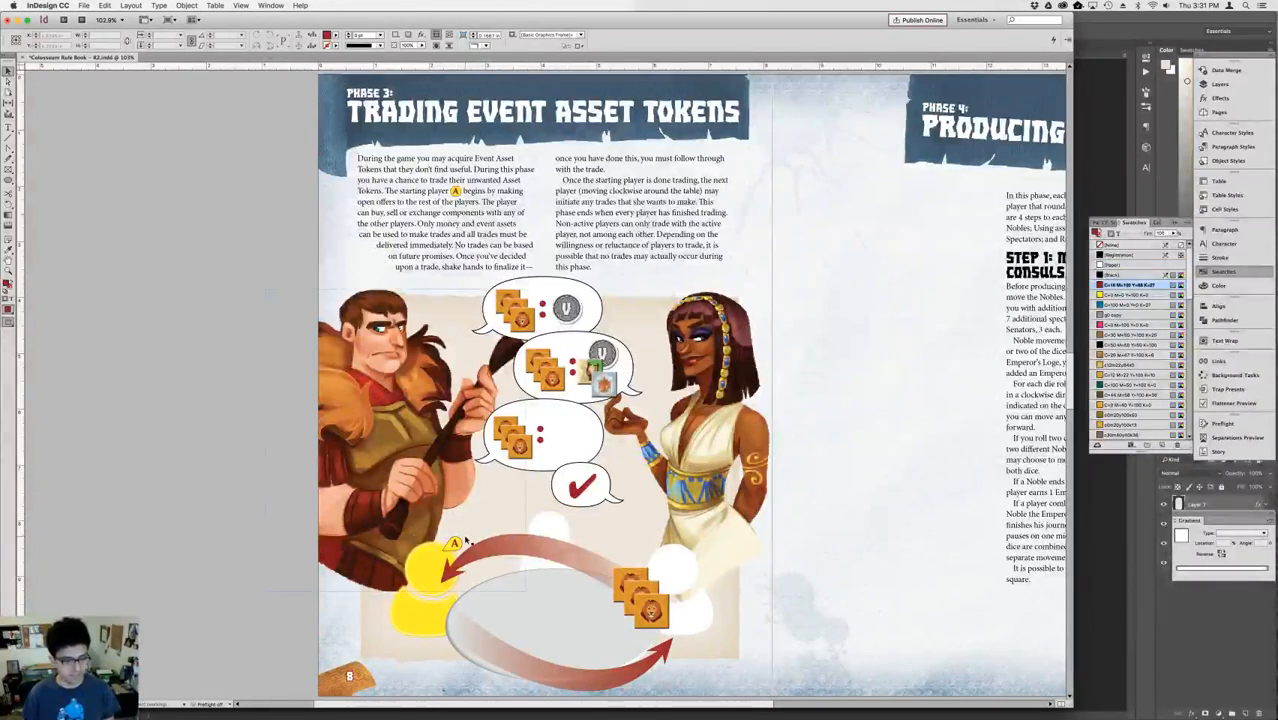
# Try filling the two white player figures at the table with the brown and yellow swatches, and undo both fills.
pyautogui.click(561, 530)
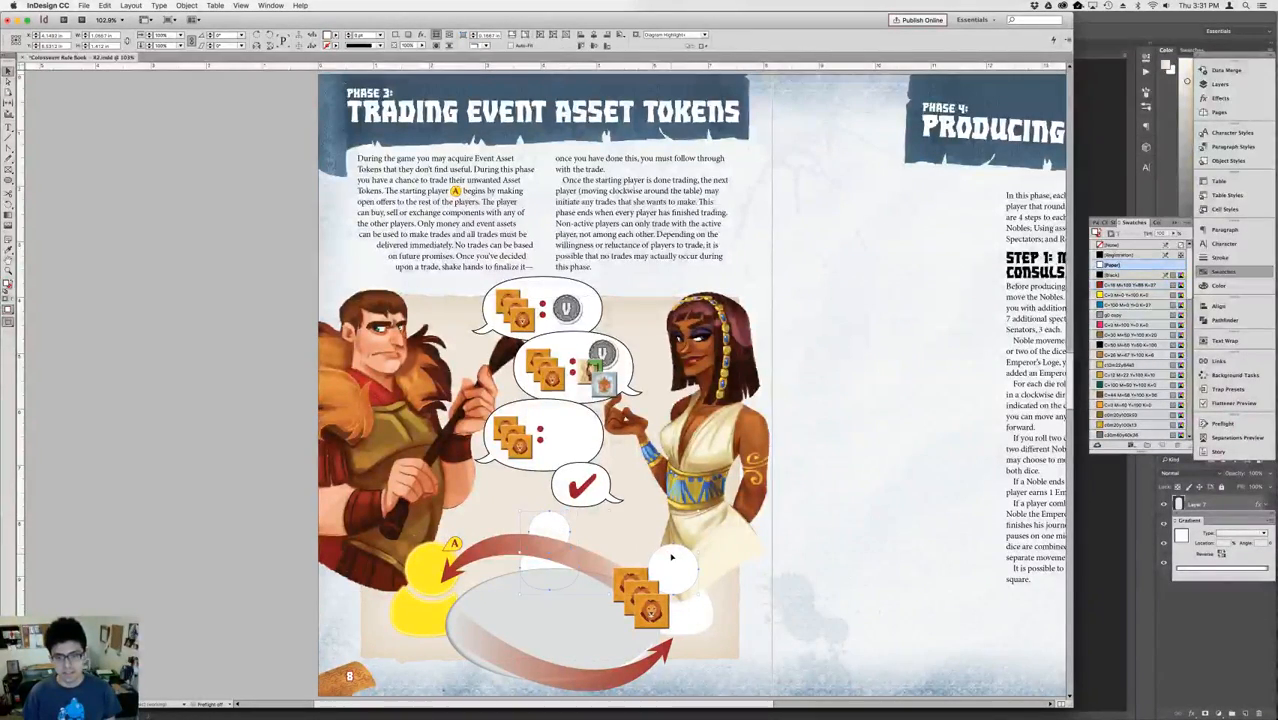
pyautogui.keyDown('shift'); pyautogui.click(694, 615); pyautogui.keyUp('shift')
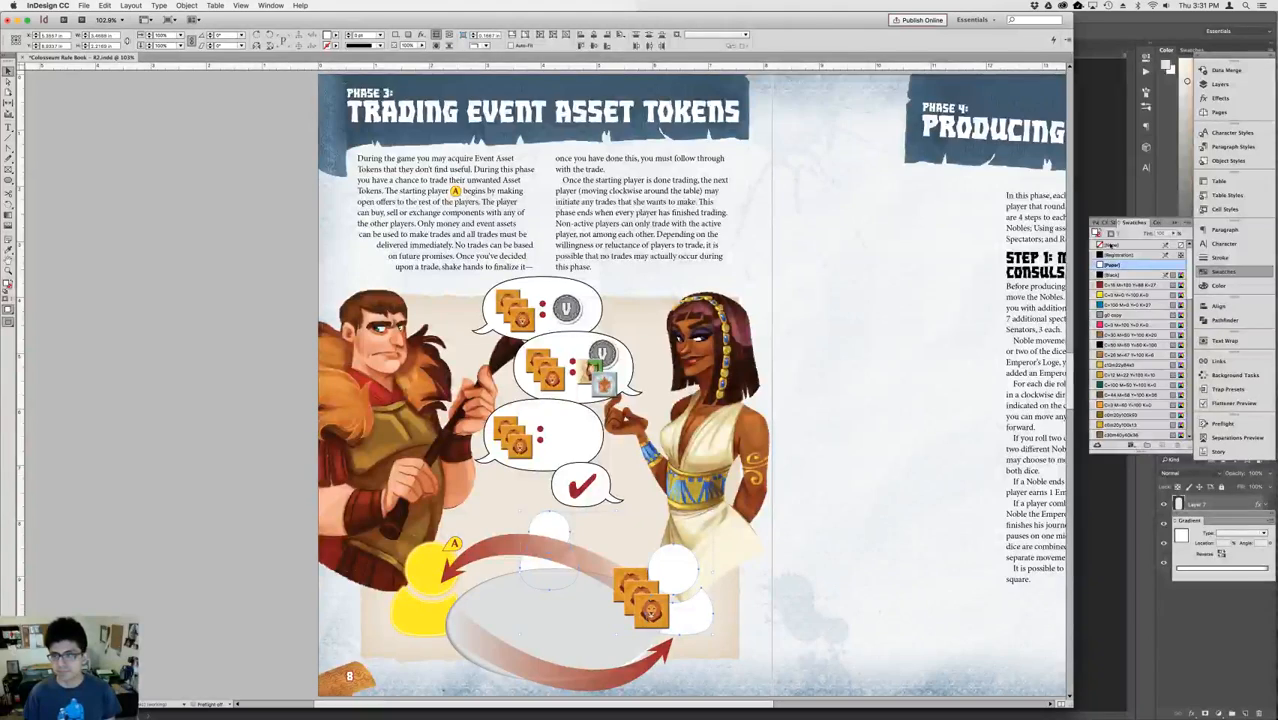
pyautogui.click(1120, 355)
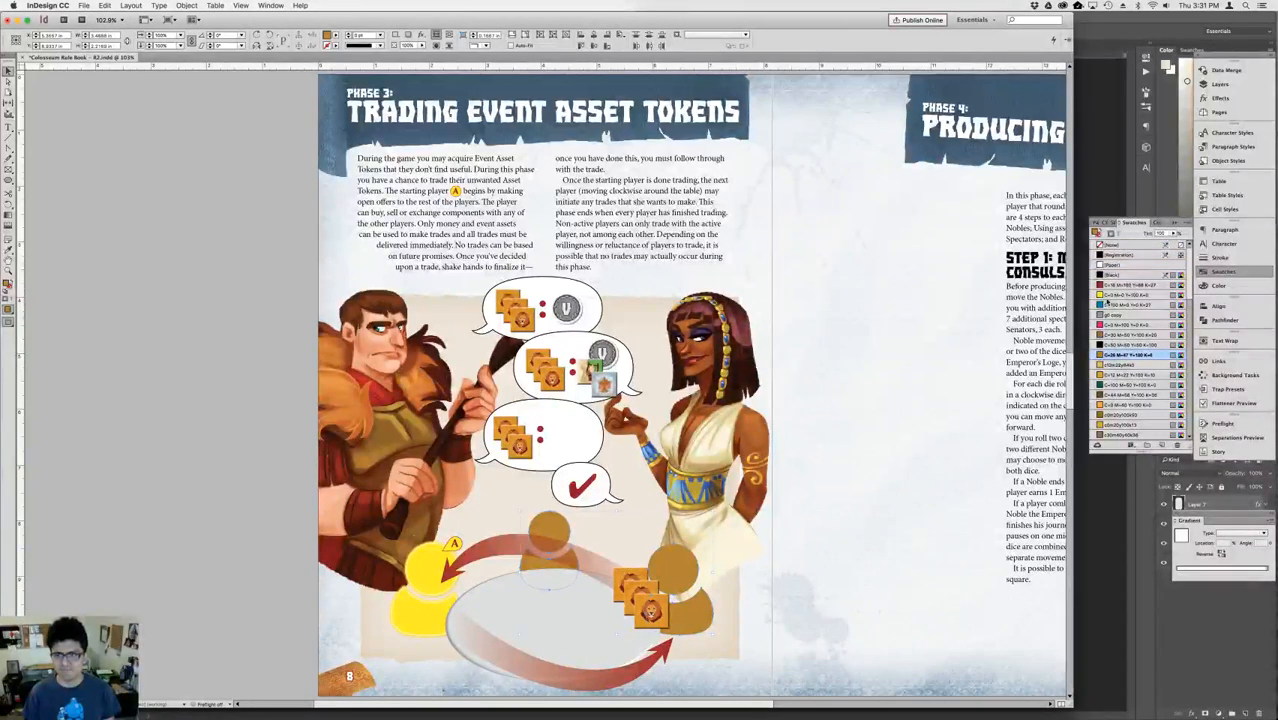
pyautogui.click(1110, 296)
pyautogui.press('super+z')
pyautogui.press('super+z')
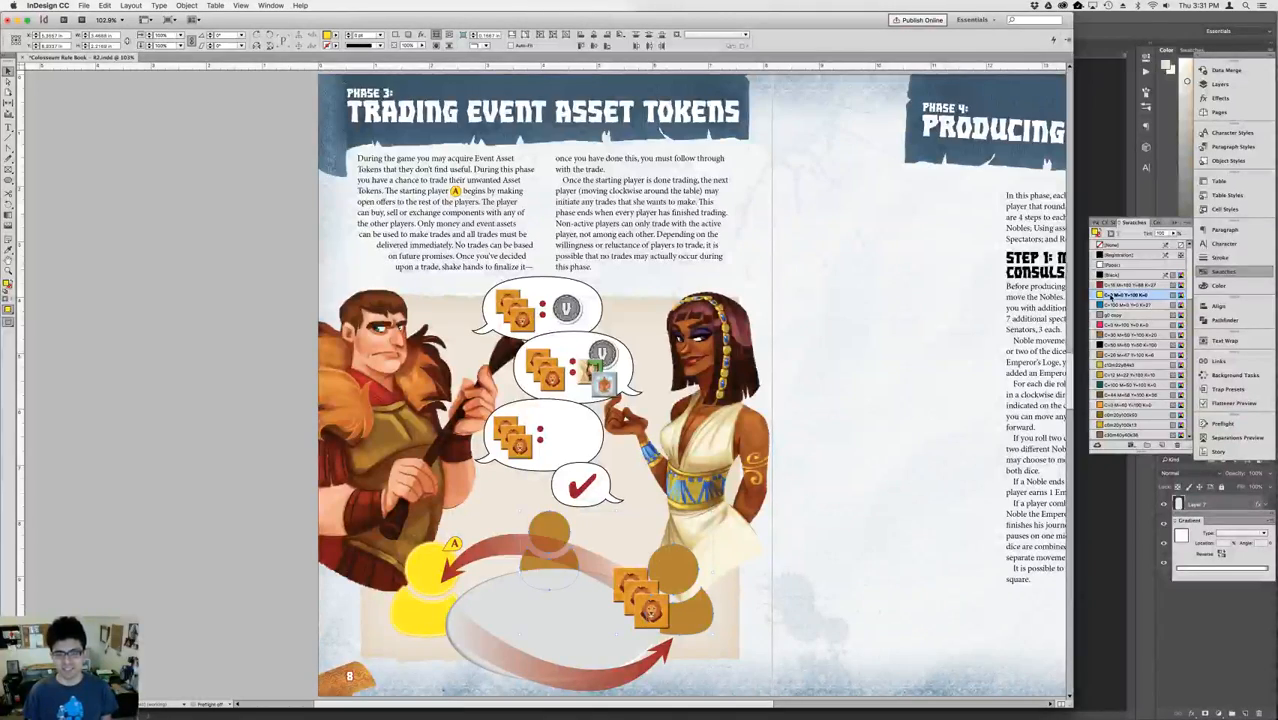
pyautogui.click(791, 424)
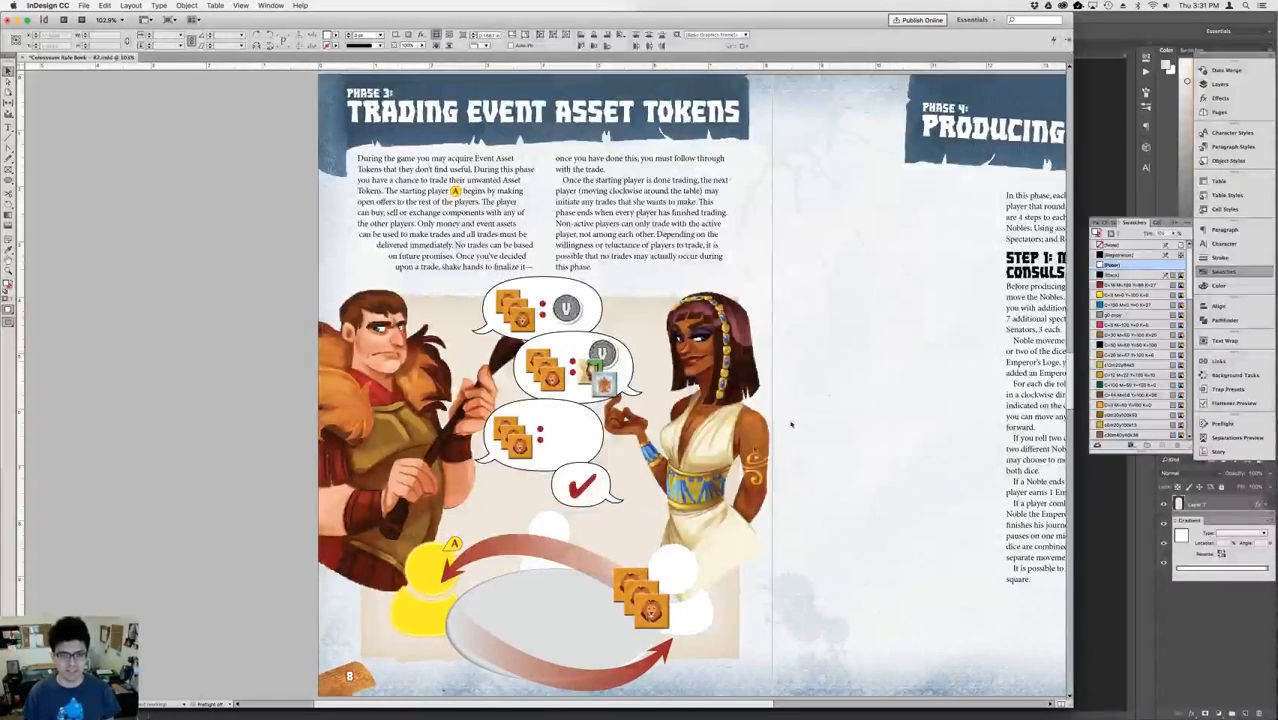
pyautogui.click(434, 568)
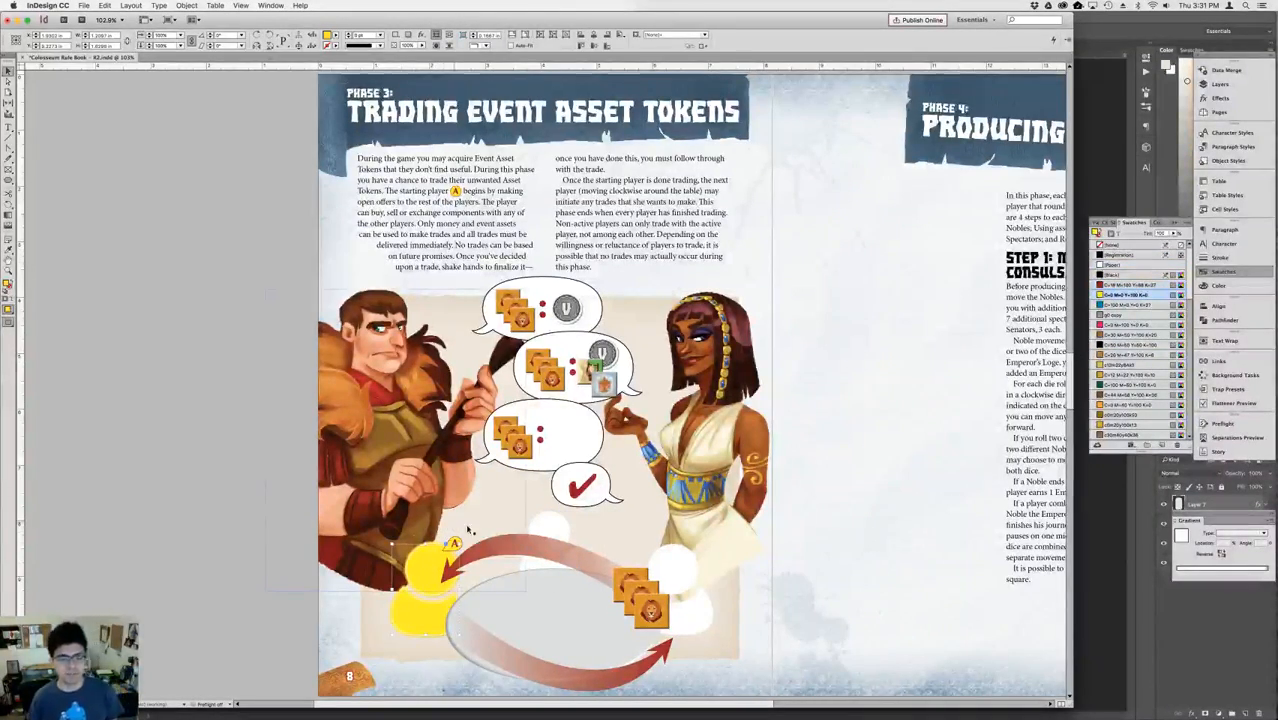
pyautogui.click(844, 513)
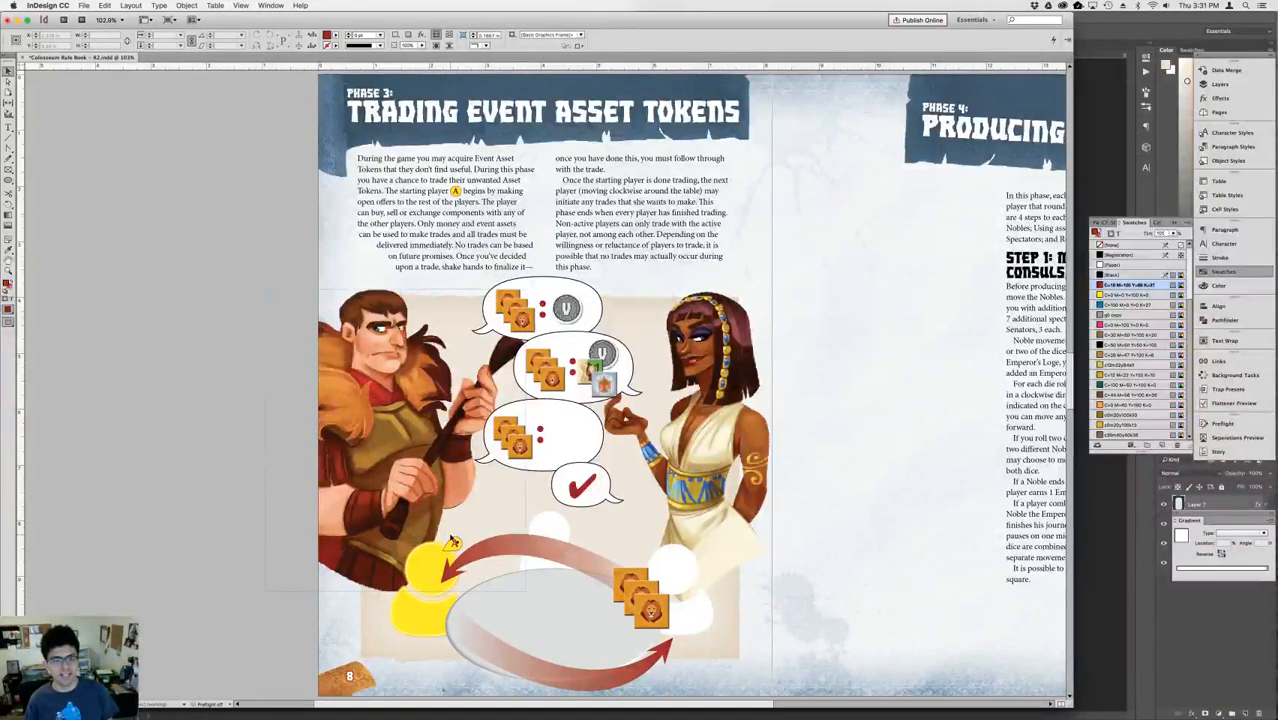
pyautogui.click(478, 222)
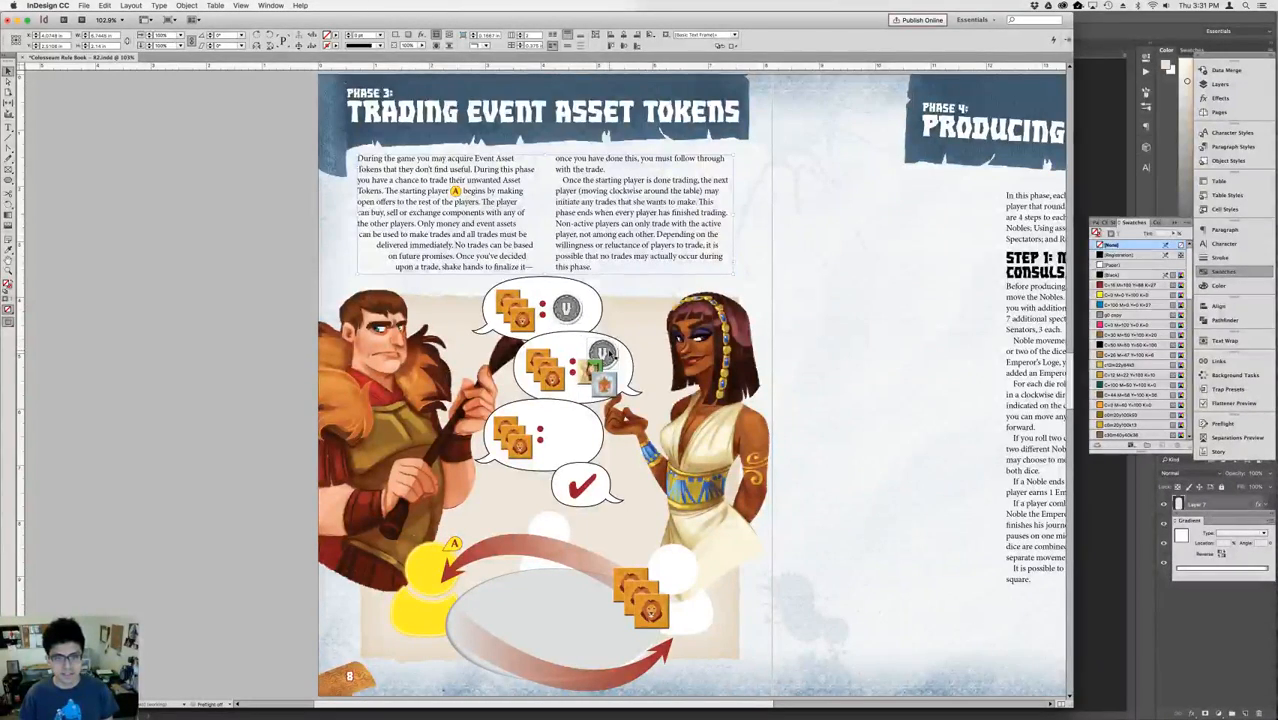
# Copy the V coin and the green figure token from the second speech bubble to after the colon in the third bubble.
pyautogui.click(602, 354)
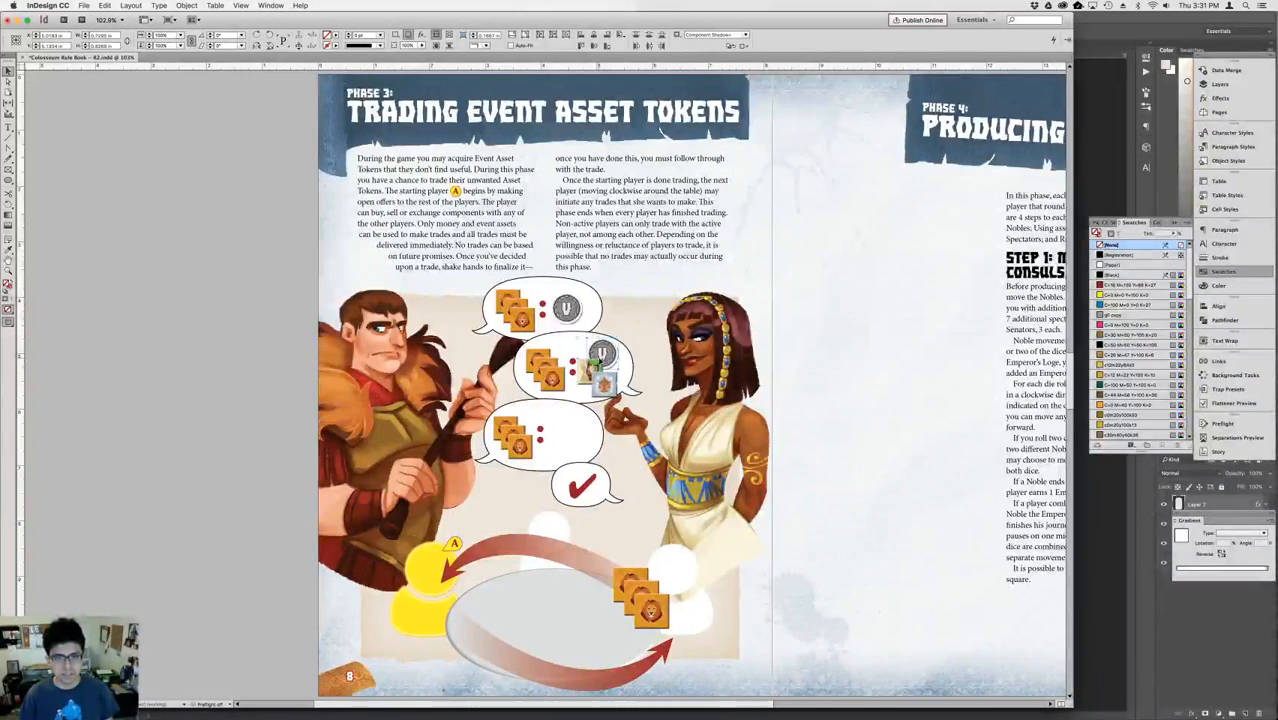
pyautogui.moveTo(604, 357); pyautogui.dragTo(573, 433)
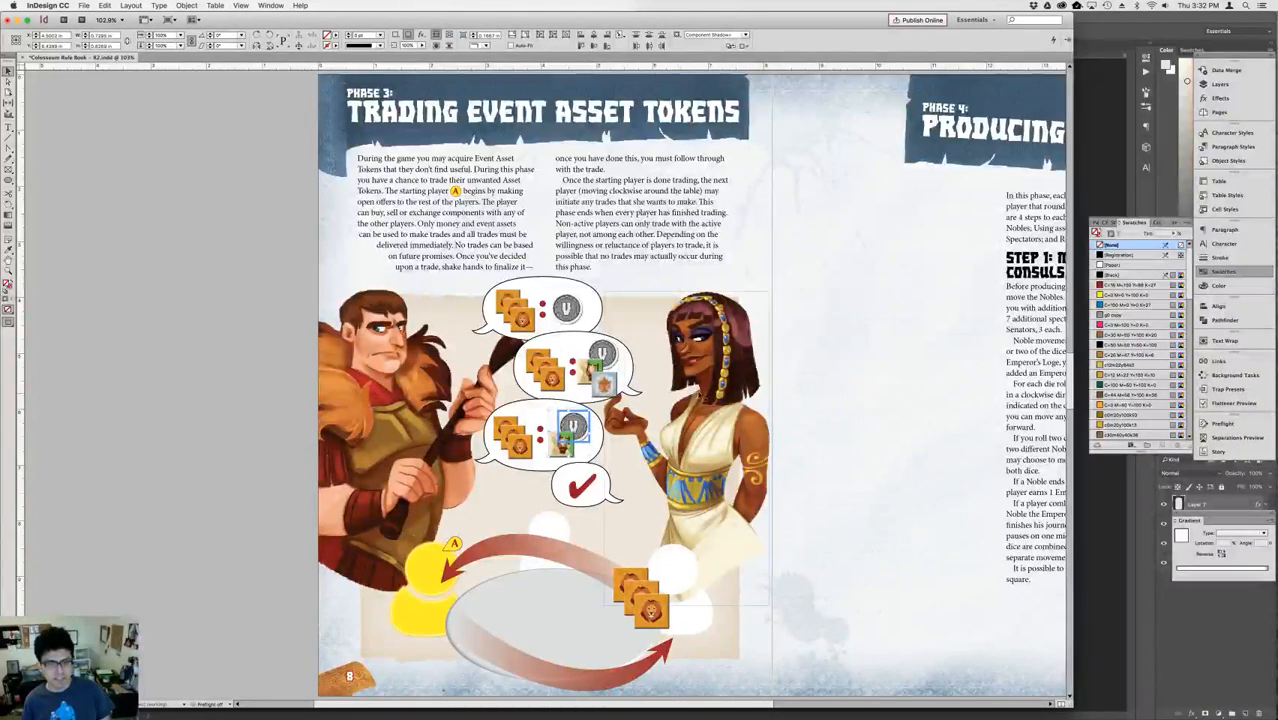
pyautogui.click(881, 390)
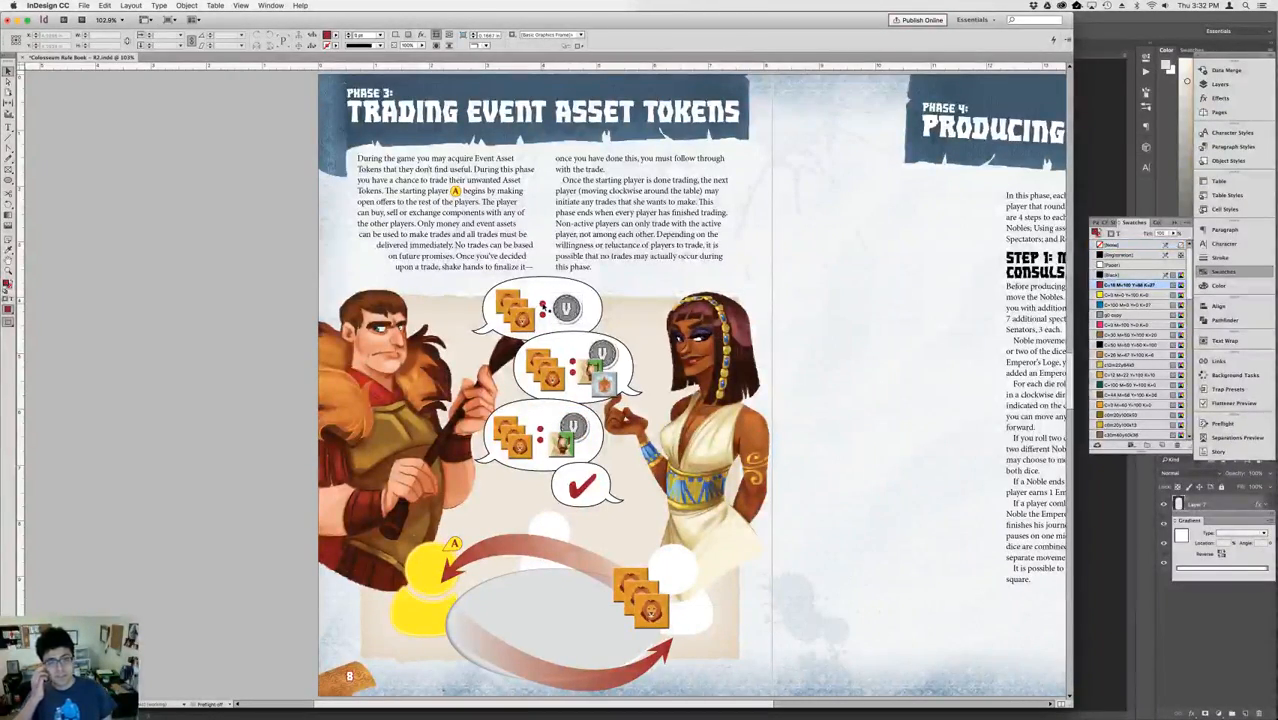
# Copy the V coin and green token from the third speech bubble onto the lower arrow's tail beside the yellow player.
pyautogui.click(542, 304)
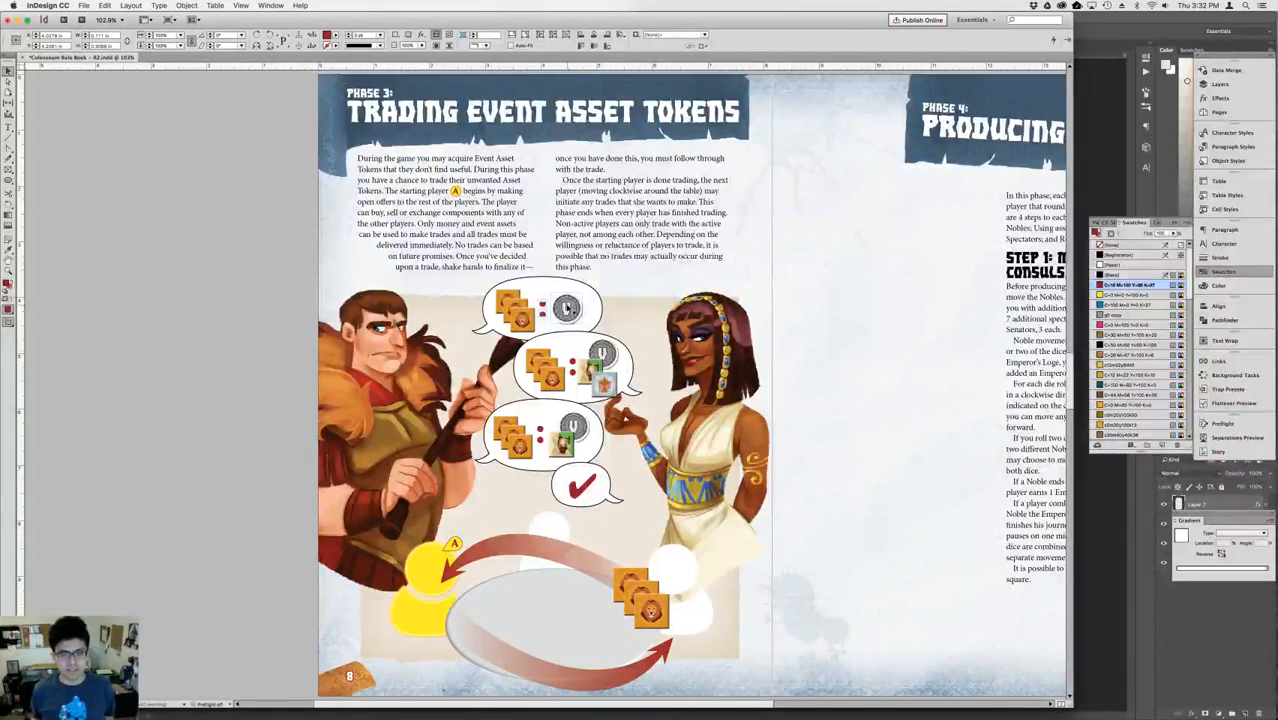
pyautogui.click(585, 437)
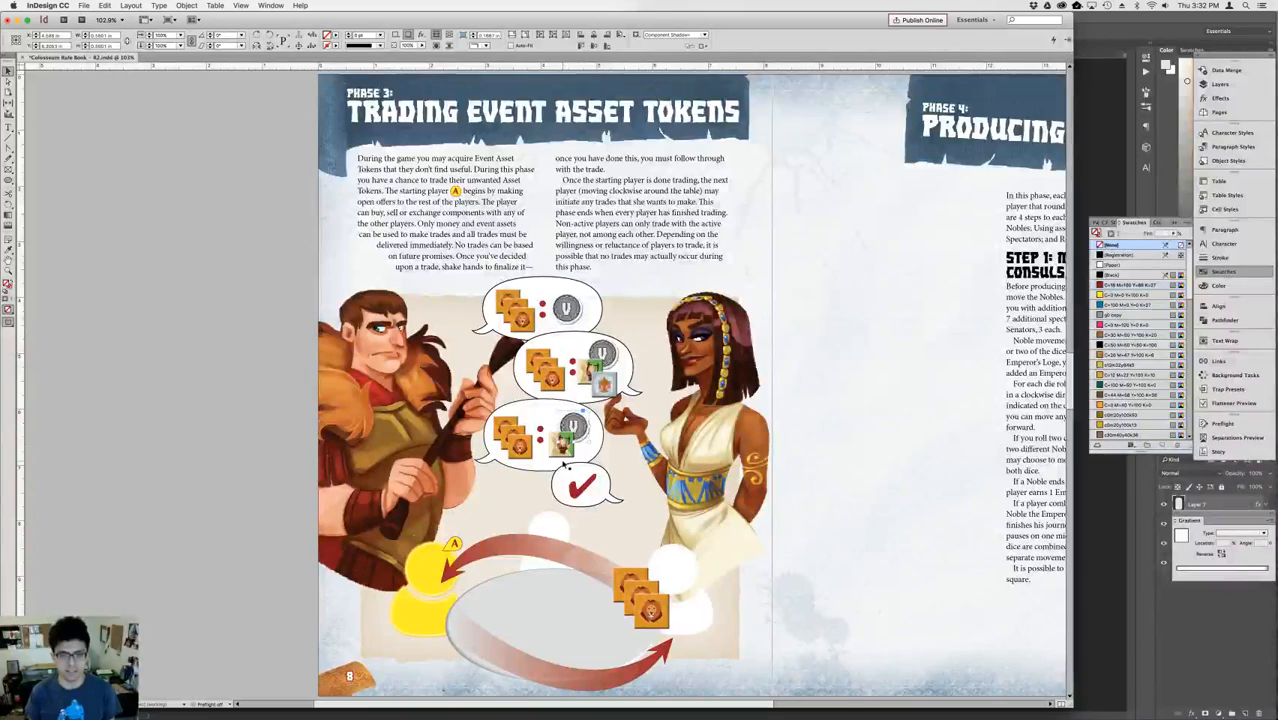
pyautogui.keyDown('shift'); pyautogui.click(565, 456); pyautogui.keyUp('shift')
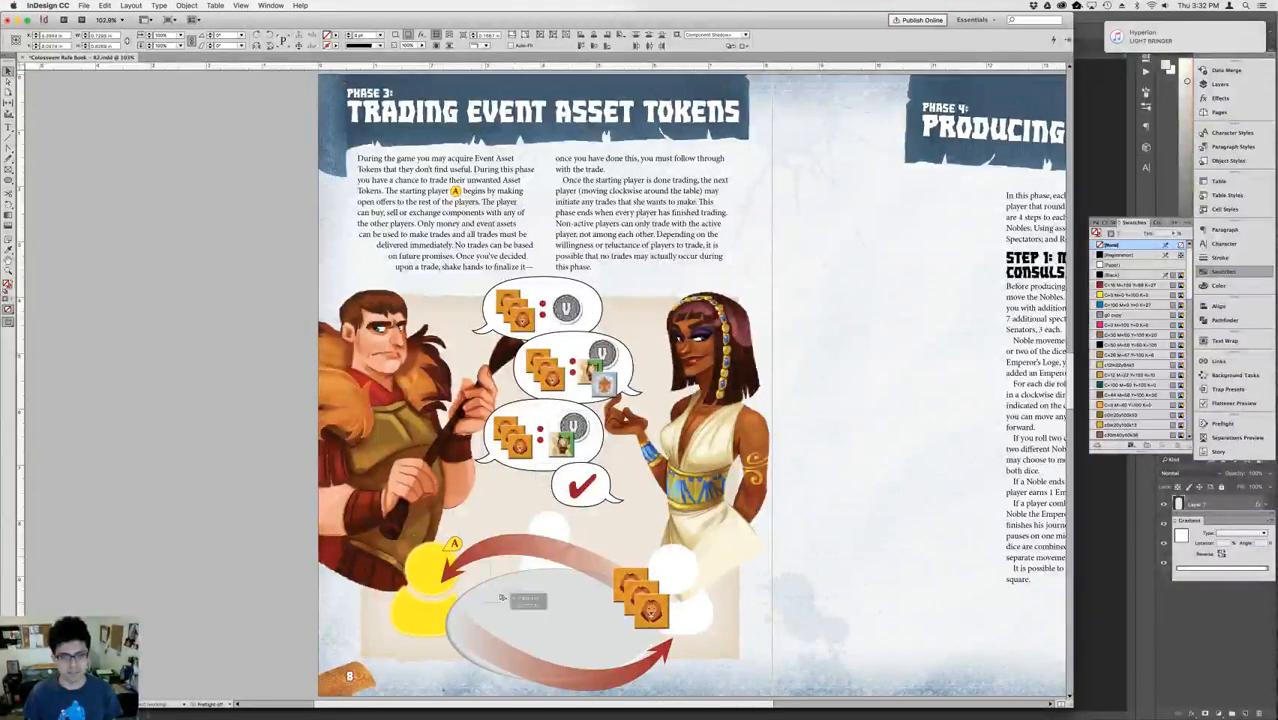
pyautogui.click(449, 600)
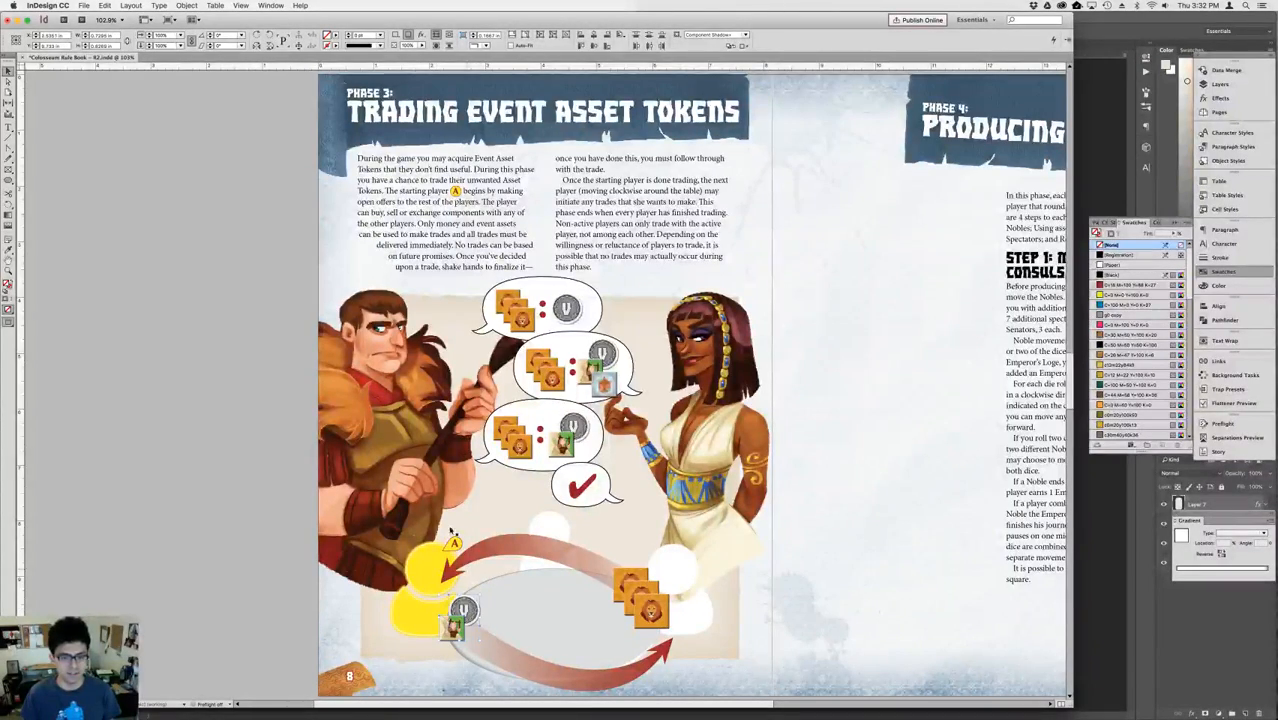
# Enlarge the V coin and green token at the lower arrow's tail to about double size and nudge them right, off the yellow figure.
pyautogui.click(169, 37)
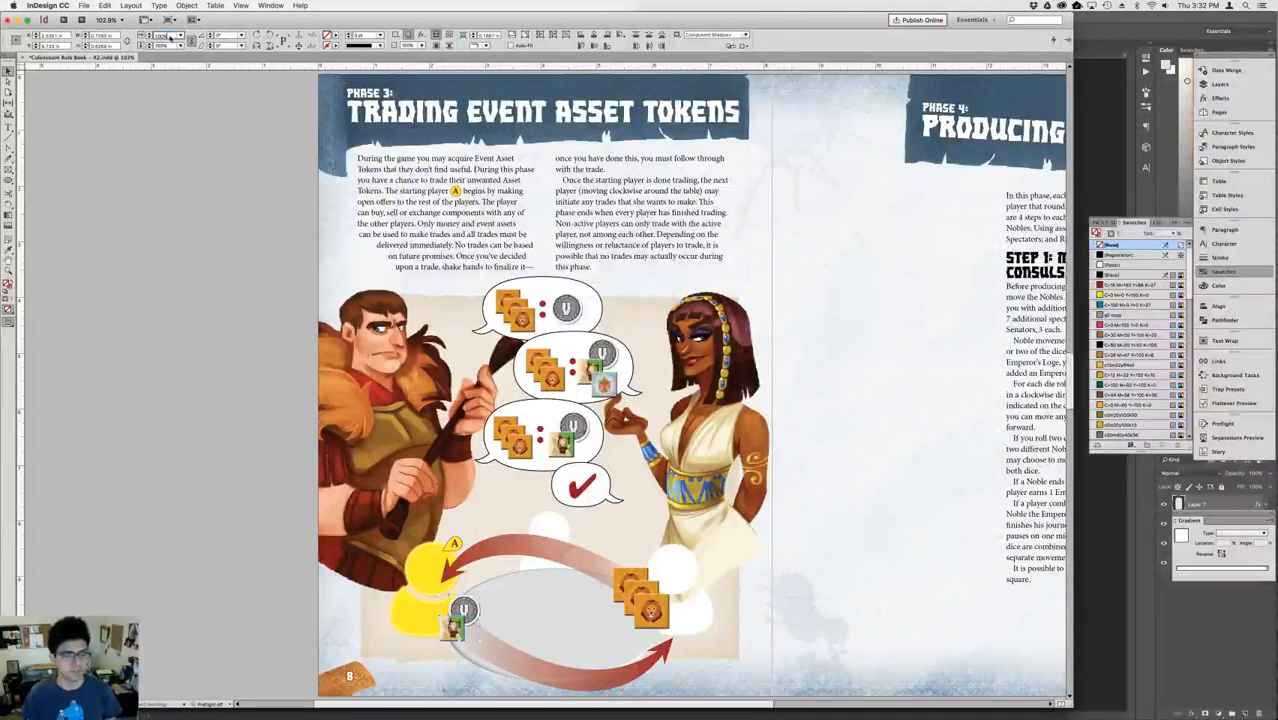
pyautogui.hotkey('shift', 'Up')
pyautogui.hotkey('shift', 'Up')
pyautogui.hotkey('shift', 'Up')
pyautogui.press('Up')
pyautogui.press('Up')
pyautogui.press('Up')
pyautogui.press('Up')
pyautogui.press('Up')
pyautogui.press('Up')
pyautogui.press('Up')
pyautogui.press('Up')
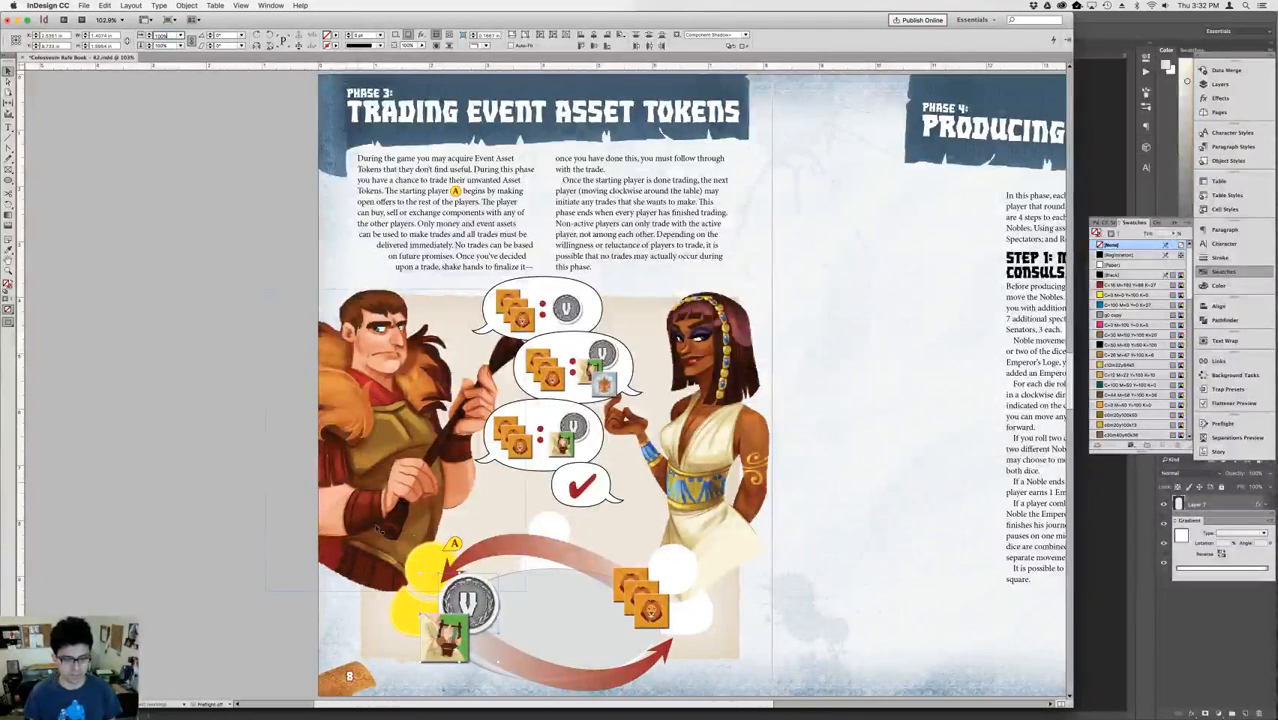
pyautogui.press('Right')
pyautogui.press('Right')
pyautogui.press('Right')
pyautogui.press('Right')
pyautogui.press('Right')
pyautogui.press('Right')
pyautogui.press('Right')
pyautogui.press('Right')
pyautogui.press('Right')
pyautogui.press('Right')
pyautogui.press('Right')
pyautogui.press('Right')
pyautogui.press('Right')
pyautogui.press('Right')
pyautogui.press('Right')
pyautogui.press('Right')
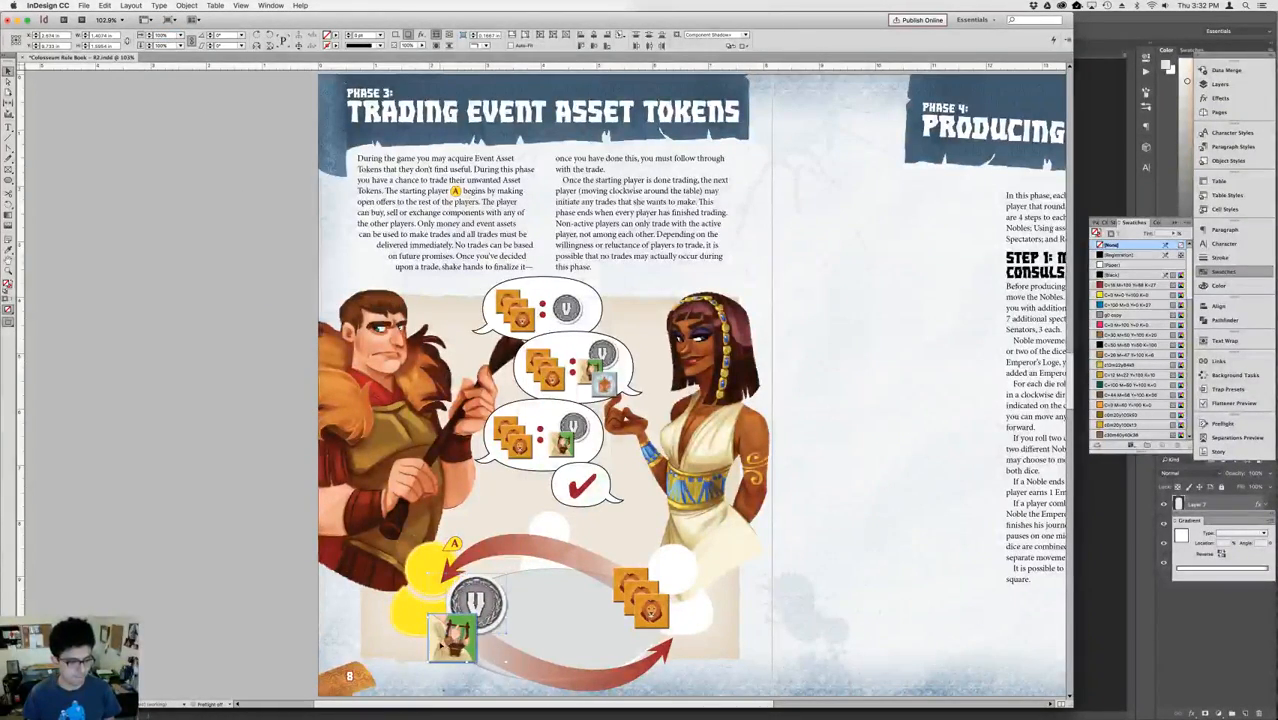
# Slightly enlarge the lion tokens at the upper arrow's tail and shift the yellow and white trading players' figures outward from the table.
pyautogui.click(841, 613)
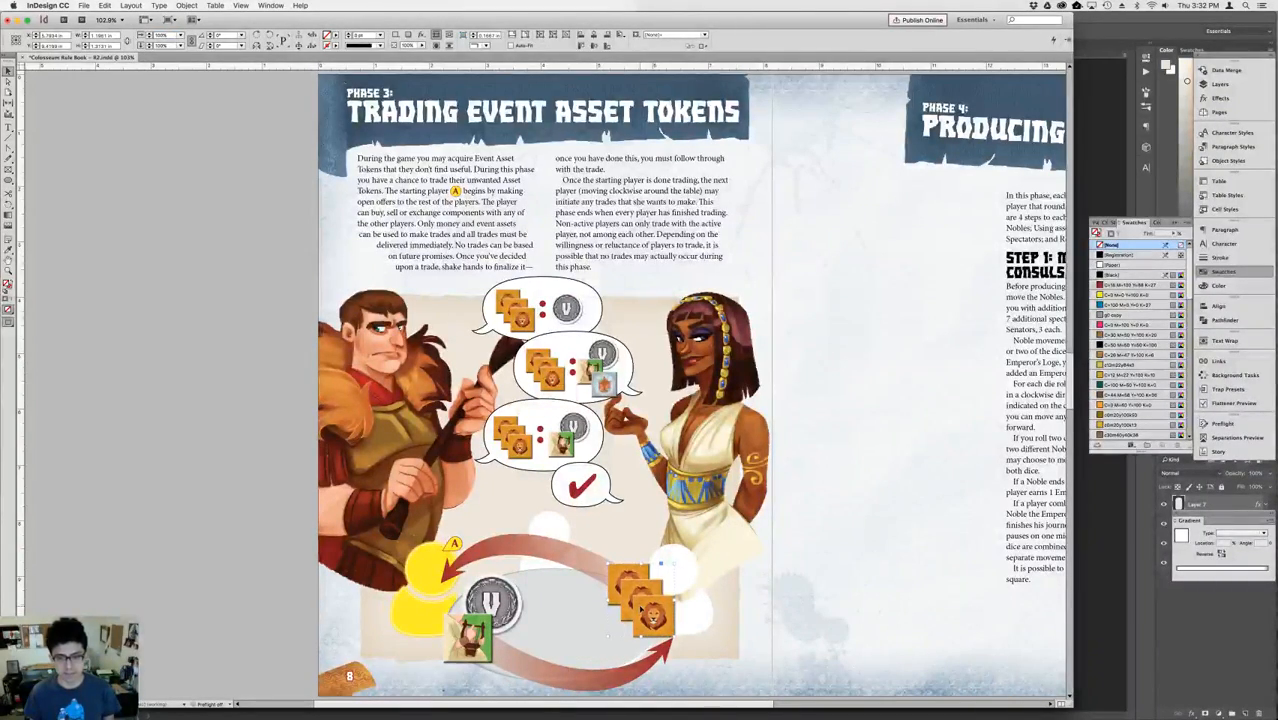
pyautogui.click(681, 575)
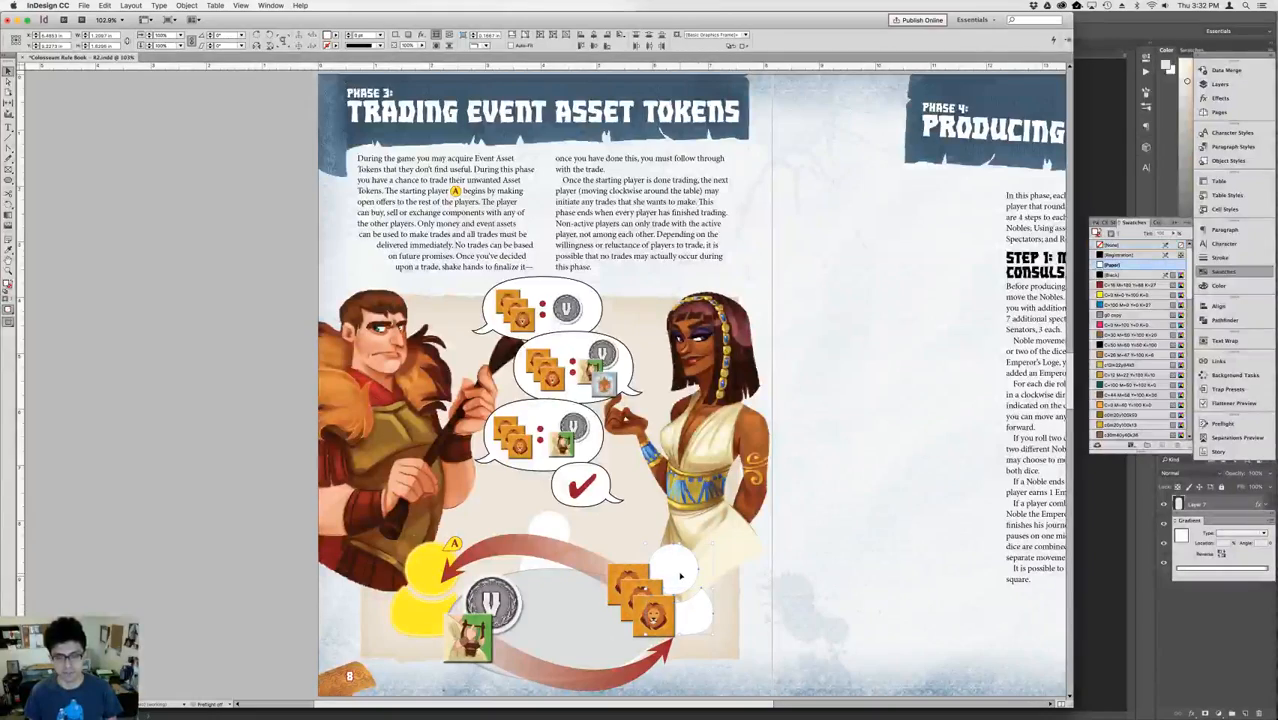
pyautogui.hotkey('shift', 'Right')
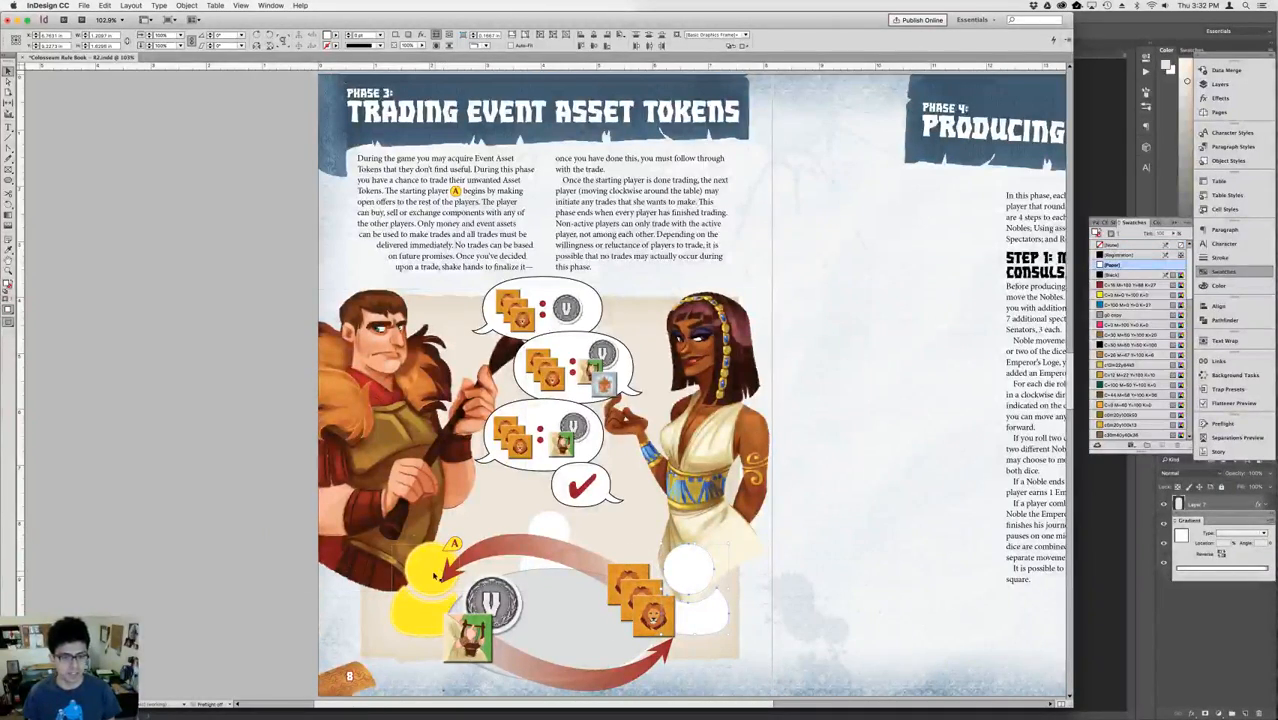
pyautogui.click(430, 577)
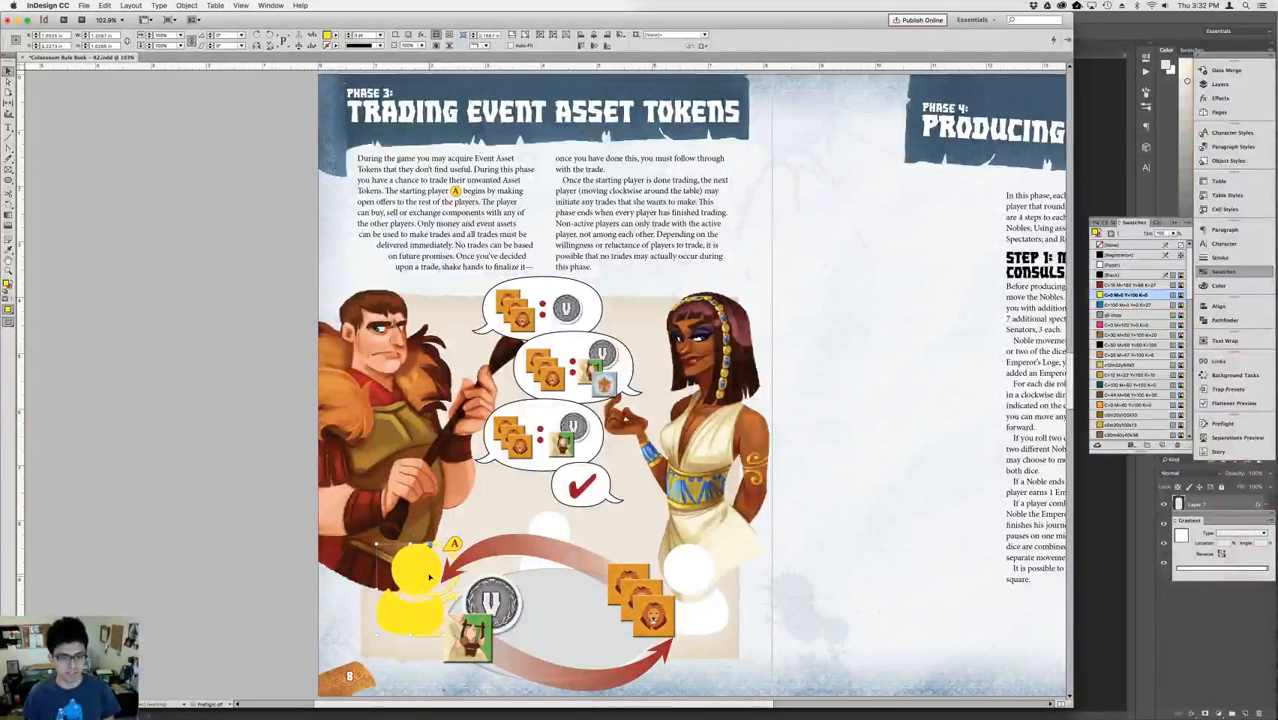
pyautogui.click(449, 591)
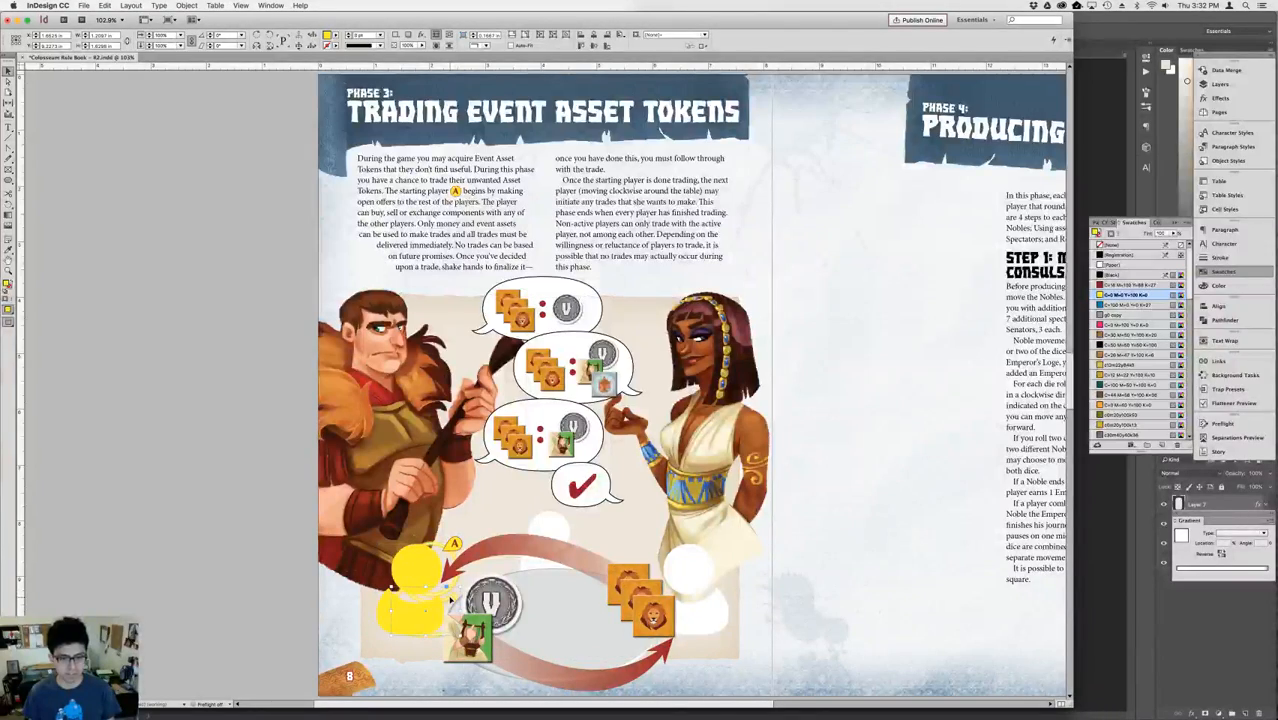
# Undo the last edits to the yellow player figure and shift the A marker left against the figure's head.
pyautogui.press('super+z')
pyautogui.press('super+z')
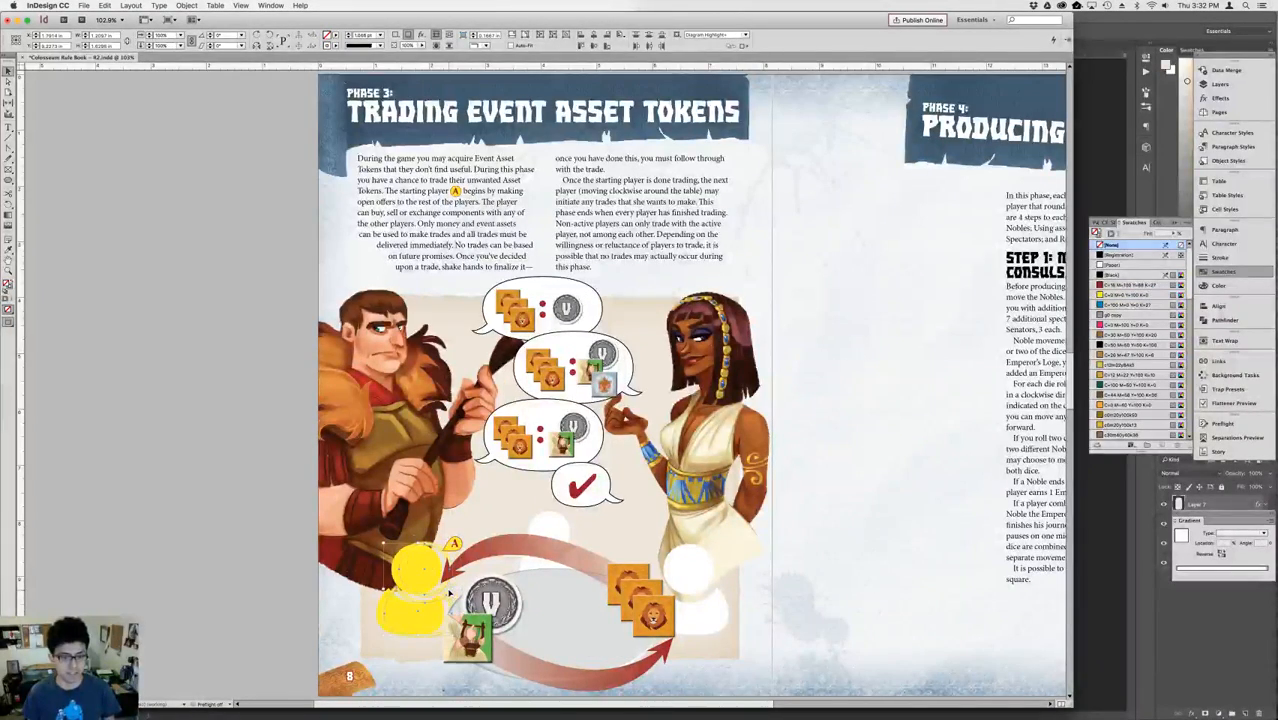
pyautogui.click(561, 532)
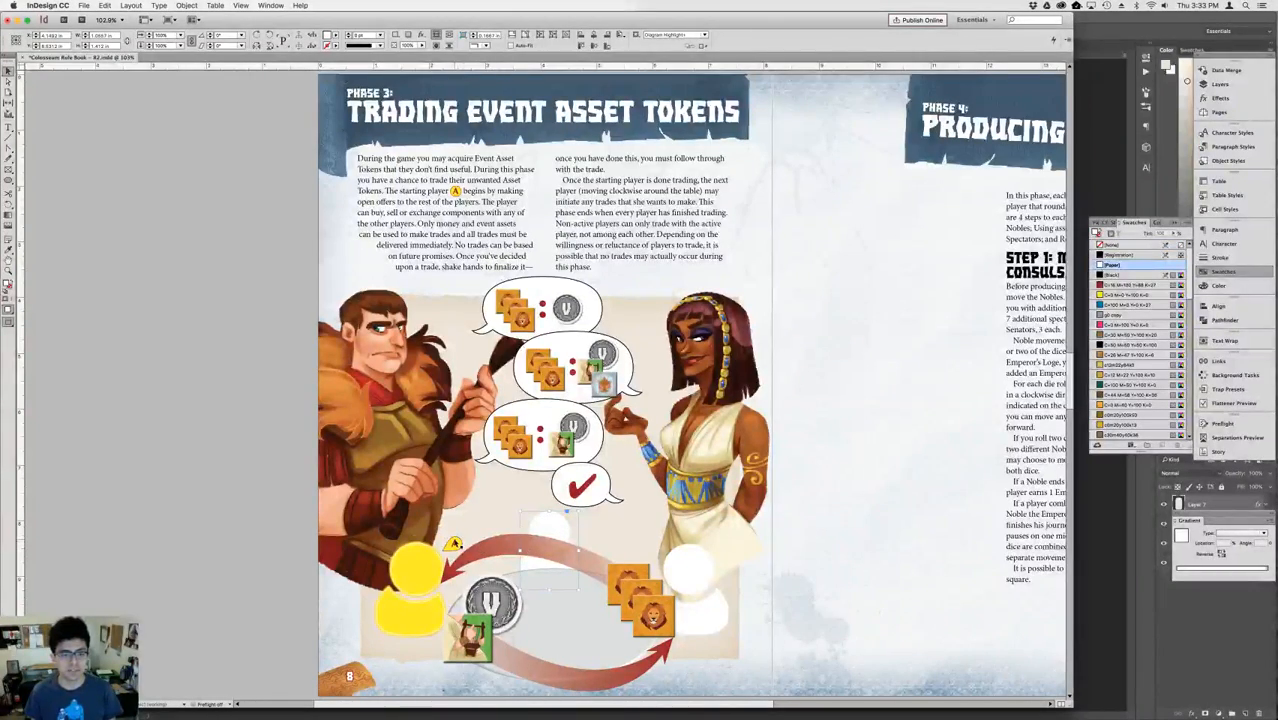
pyautogui.click(455, 543)
pyautogui.hotkey('shift', 'Left')
pyautogui.hotkey('shift', 'Left')
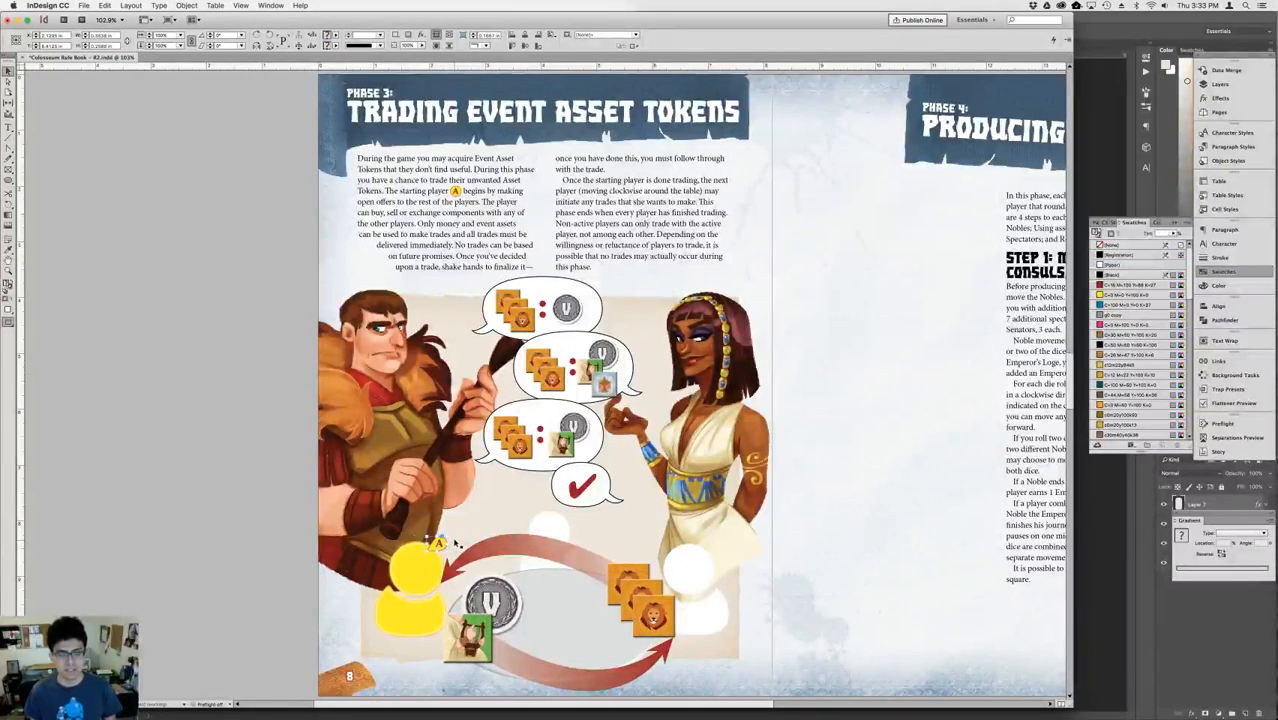
# Move the V coin slightly left and the green token further left at the lower arrow's tail, closer to the yellow player.
pyautogui.click(566, 532)
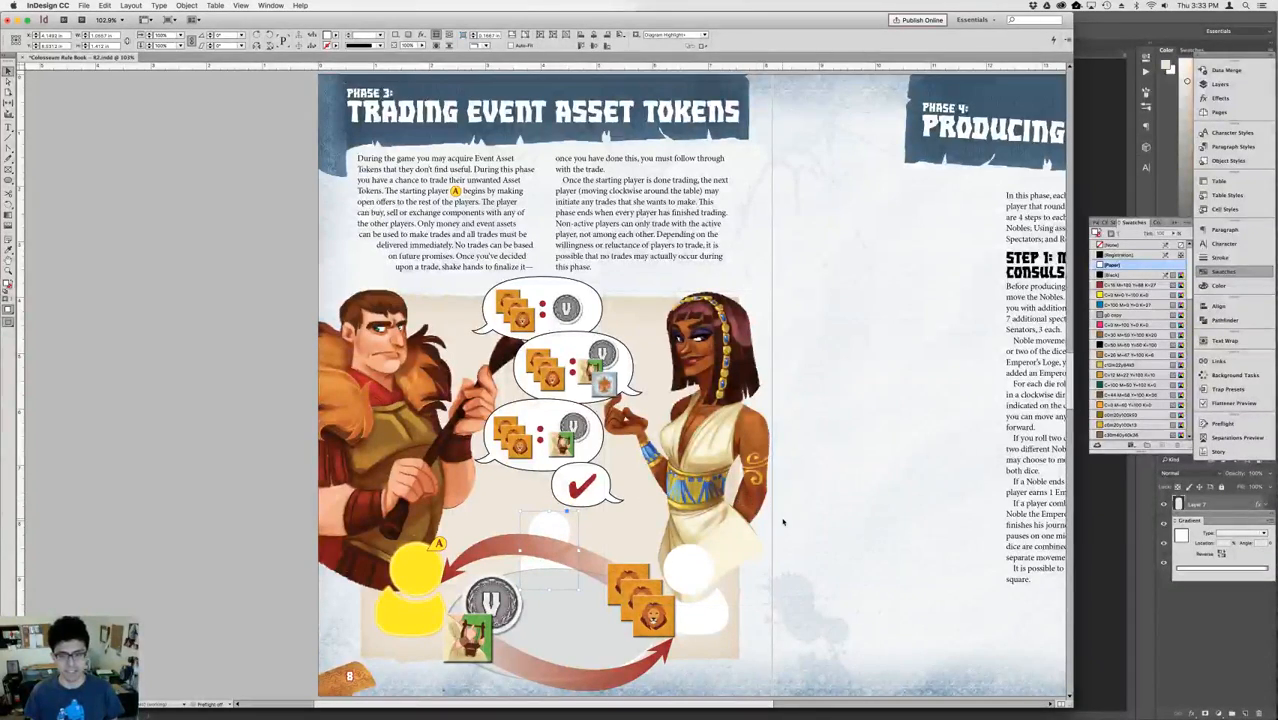
pyautogui.click(574, 400)
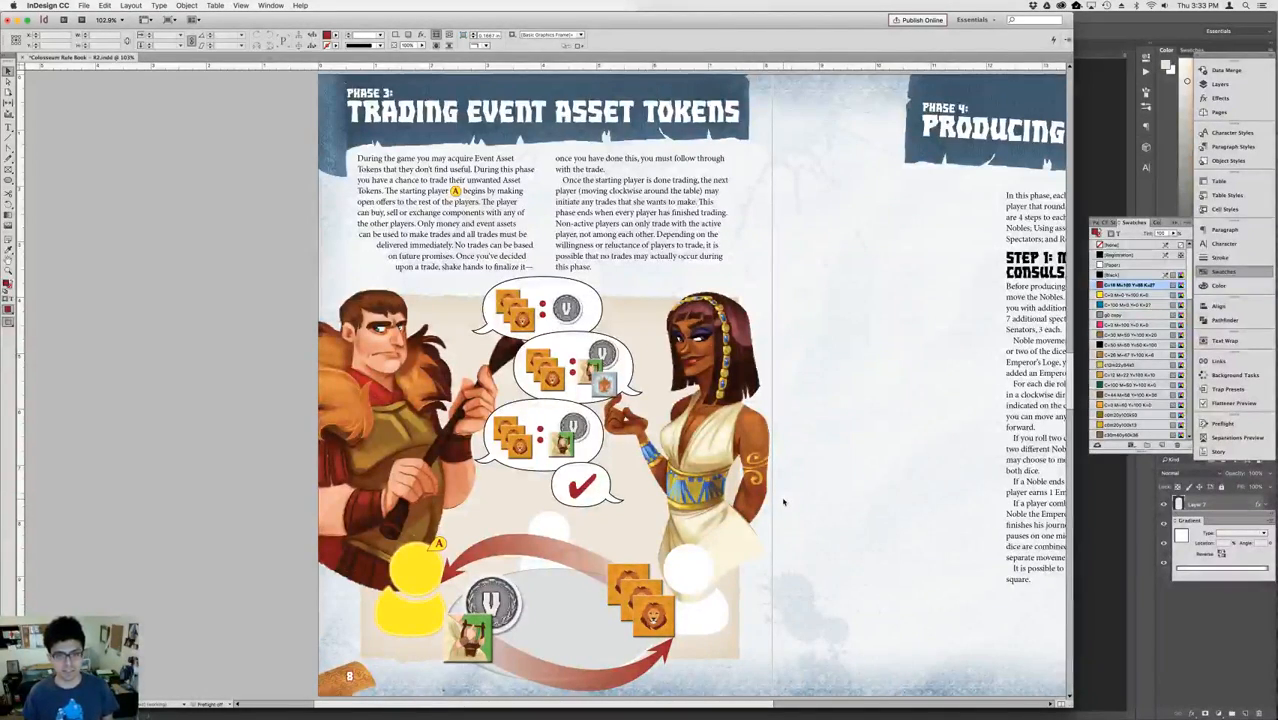
pyautogui.moveTo(470, 632); pyautogui.dragTo(484, 607)
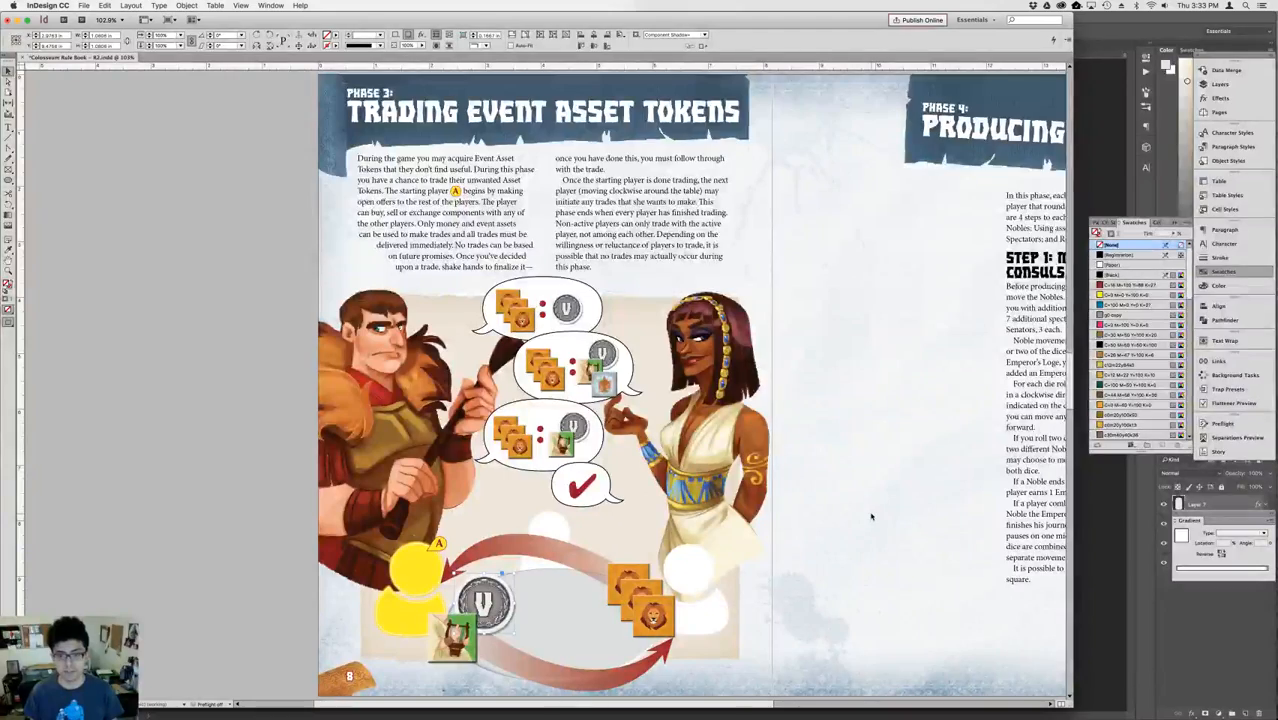
pyautogui.hscroll(5, 871, 517)
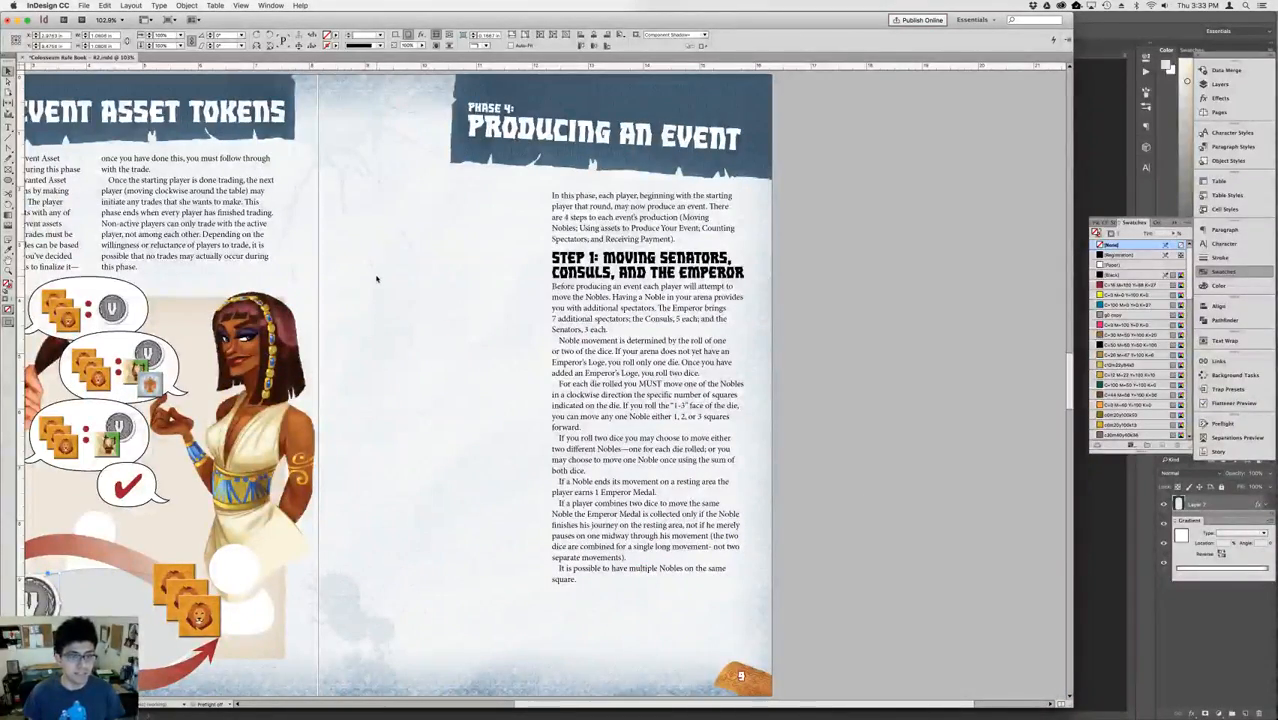
pyautogui.hscroll(-5, 376, 279)
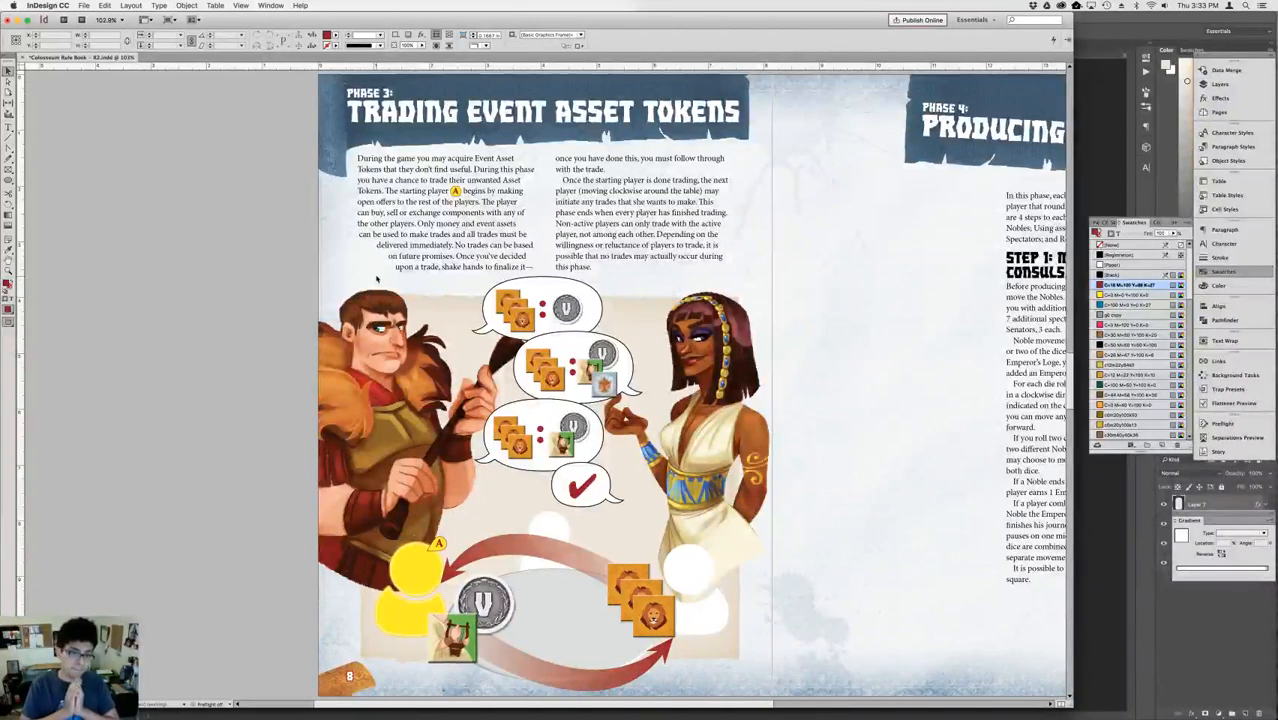
pyautogui.press('super+Tab')
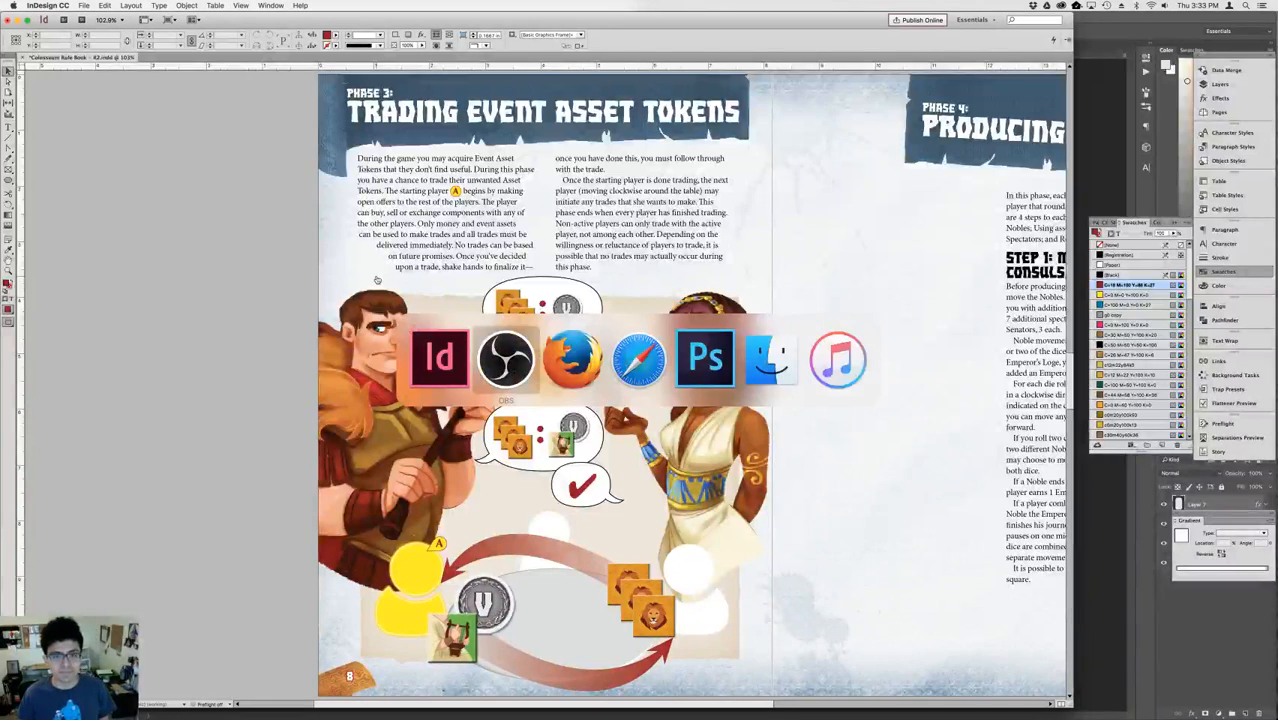